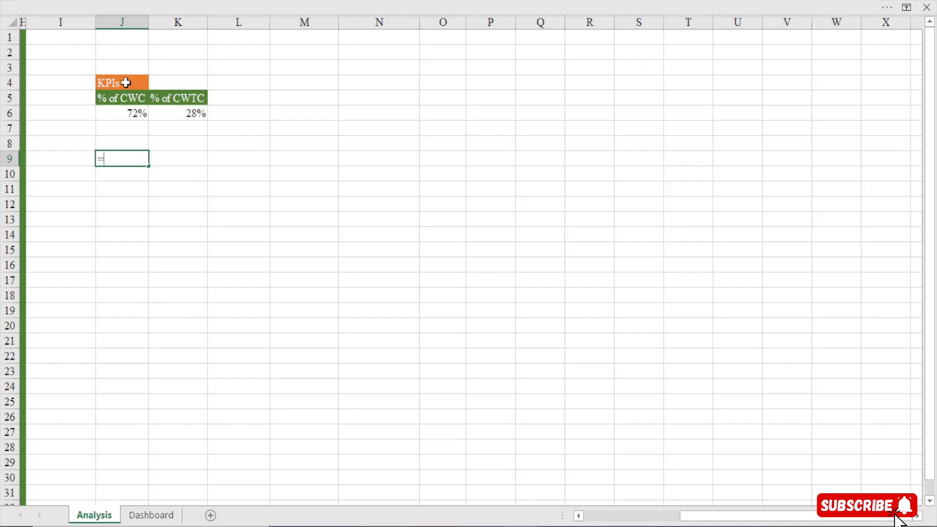
Link cell J9 to J5 with =J5 and fill the formula across and down to K10
click(124, 98)
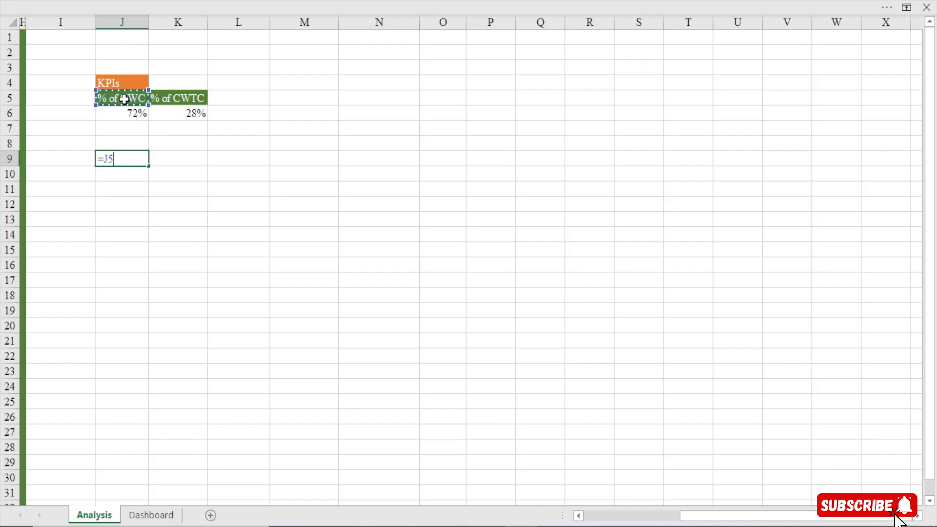
key(Return)
click(130, 159)
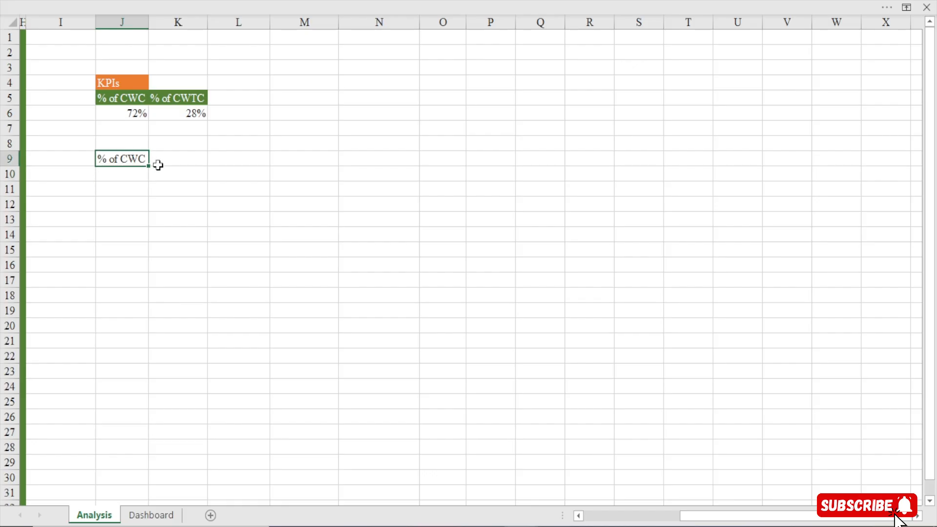
drag(149, 167, 209, 180)
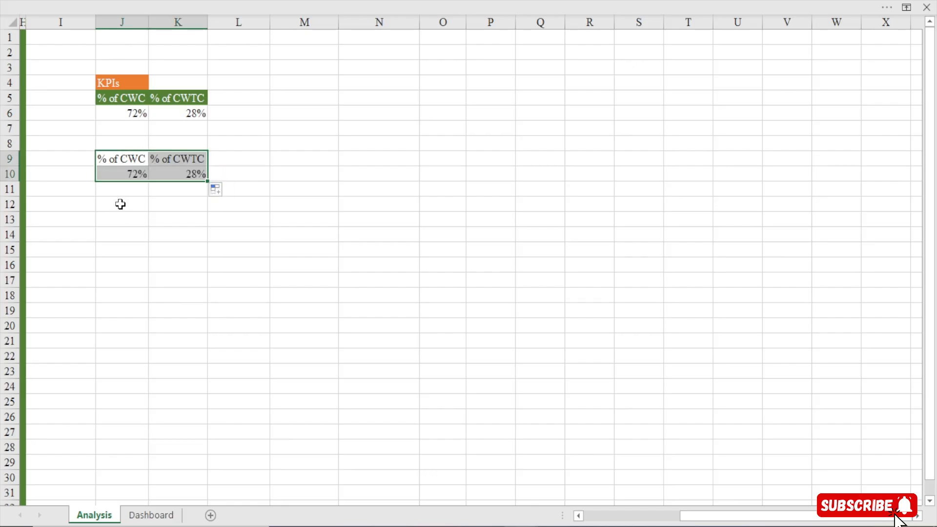
click(131, 173)
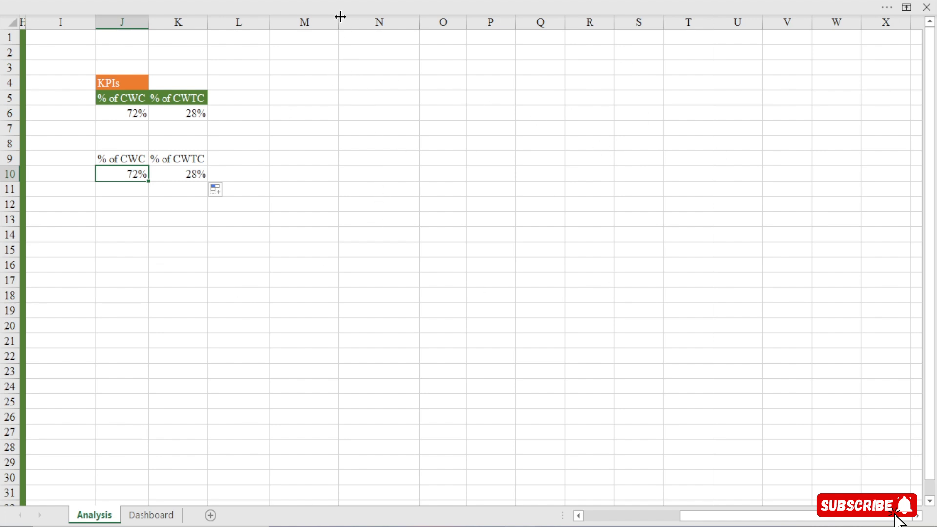
Narrow column M slightly and copy the whole KPIs pivot block at J4:K6 to cell M4
drag(338, 22, 329, 23)
click(310, 103)
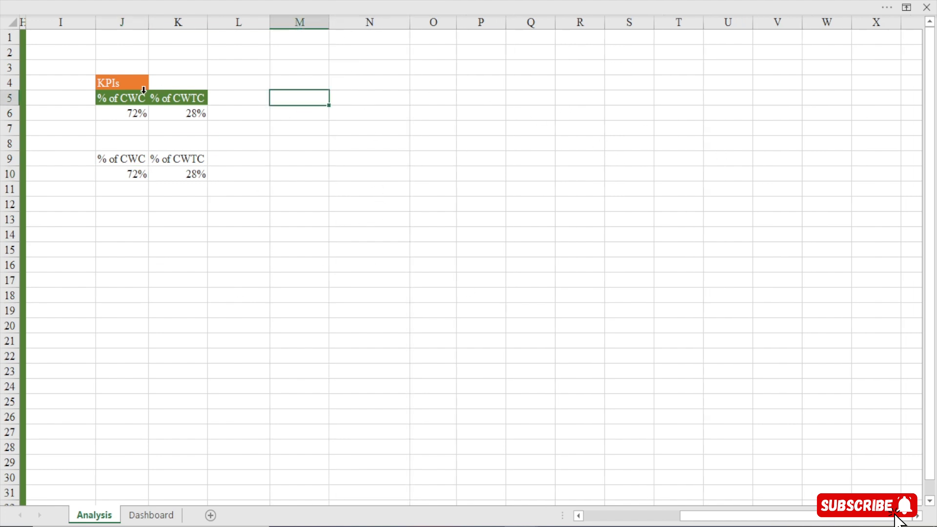
click(133, 86)
key(ctrl+a)
key(ctrl+c)
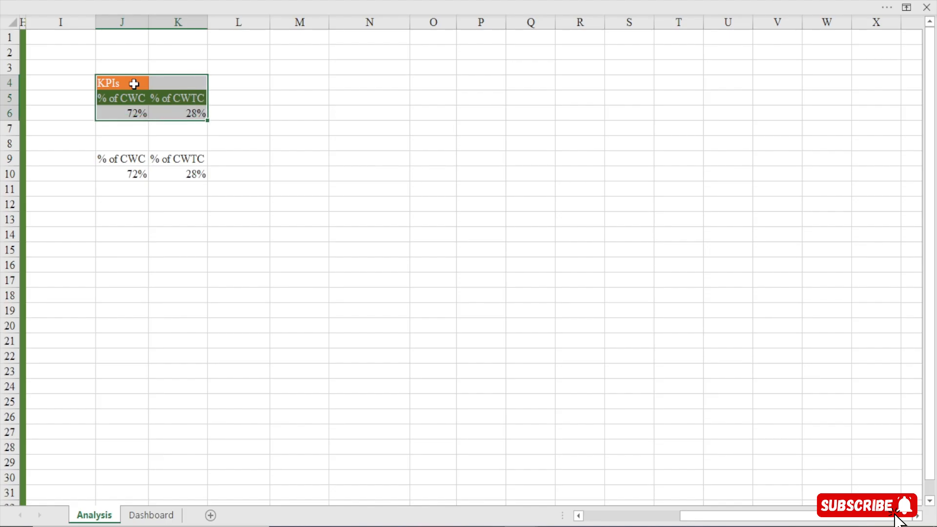
click(302, 81)
key(ctrl+v)
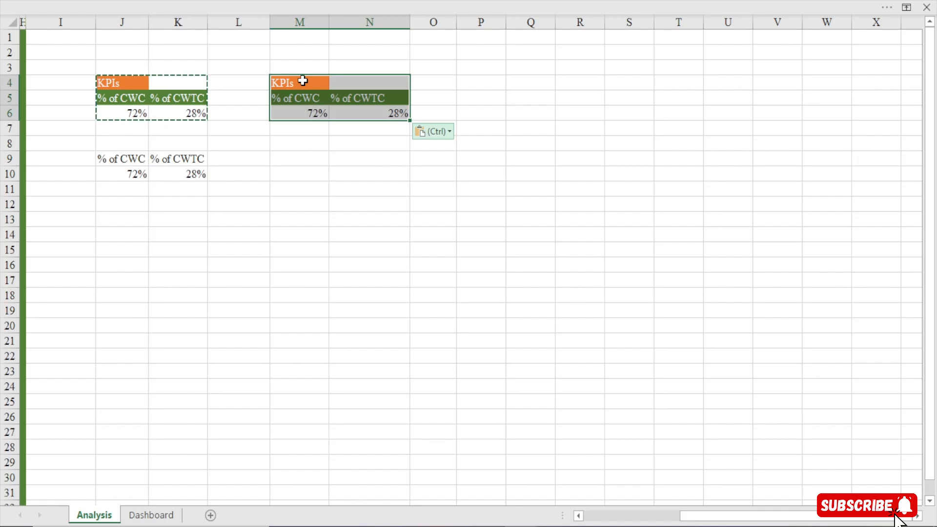
Remove the % of CWTC and % of CWC values from the copied pivot table at M5
click(307, 99)
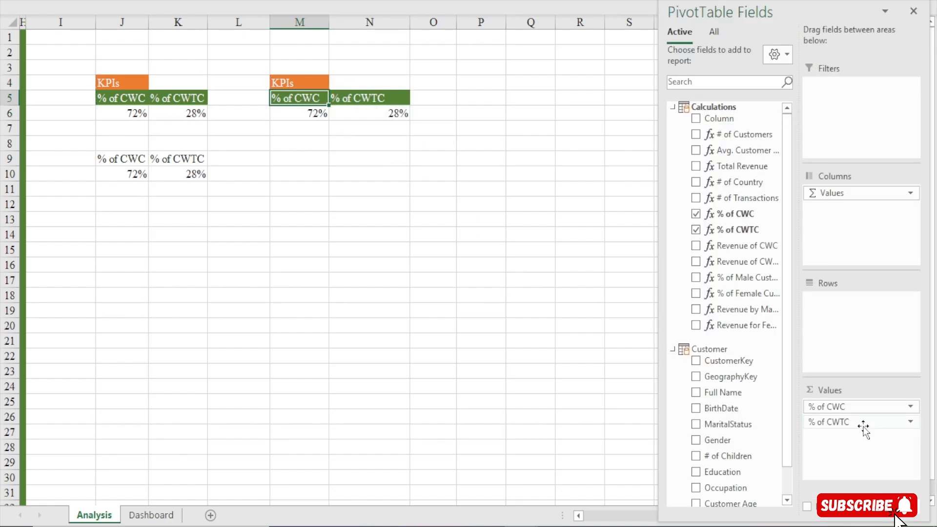
drag(862, 426, 752, 445)
drag(829, 406, 756, 439)
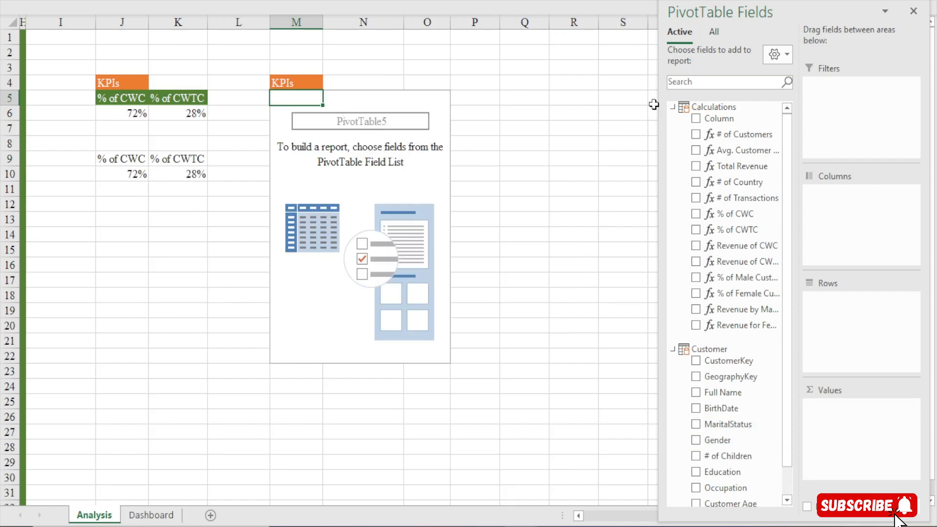
Add the Country field from the Geography table to the rows of the empty pivot table at M5
click(707, 33)
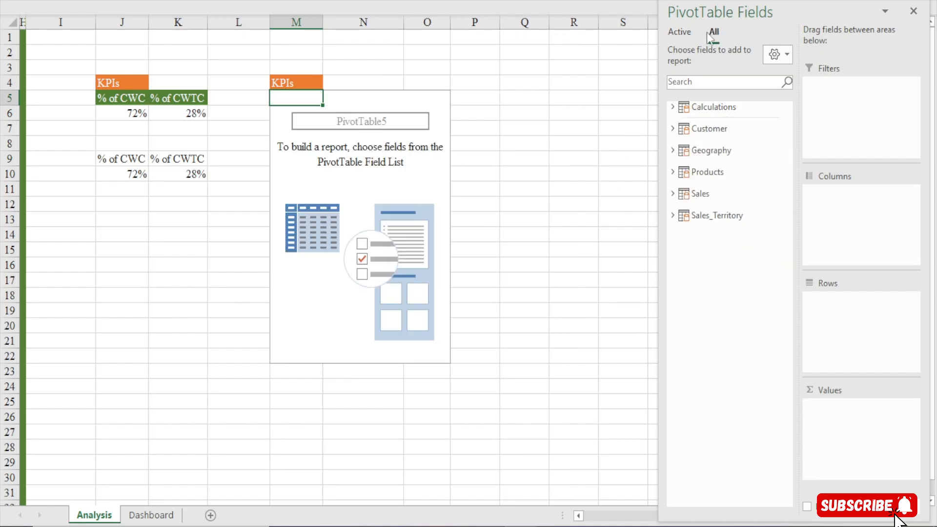
click(684, 33)
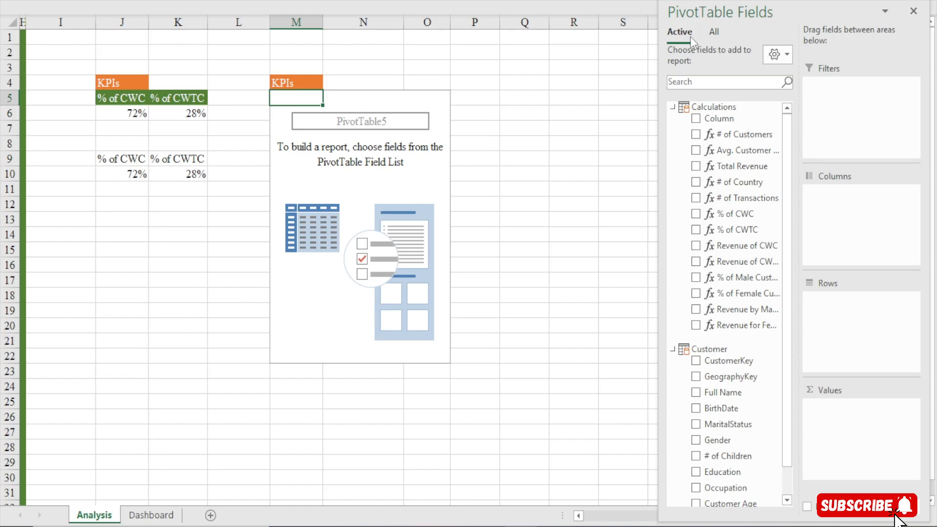
click(713, 38)
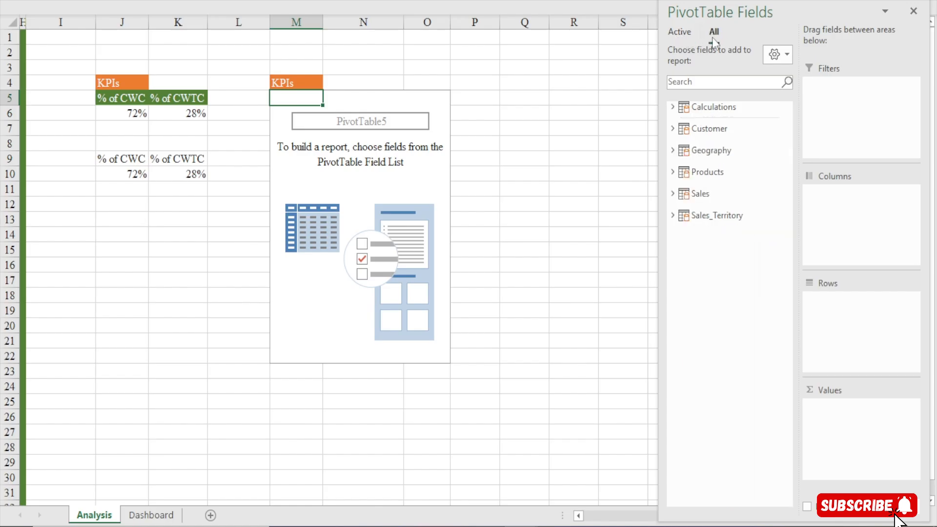
click(673, 151)
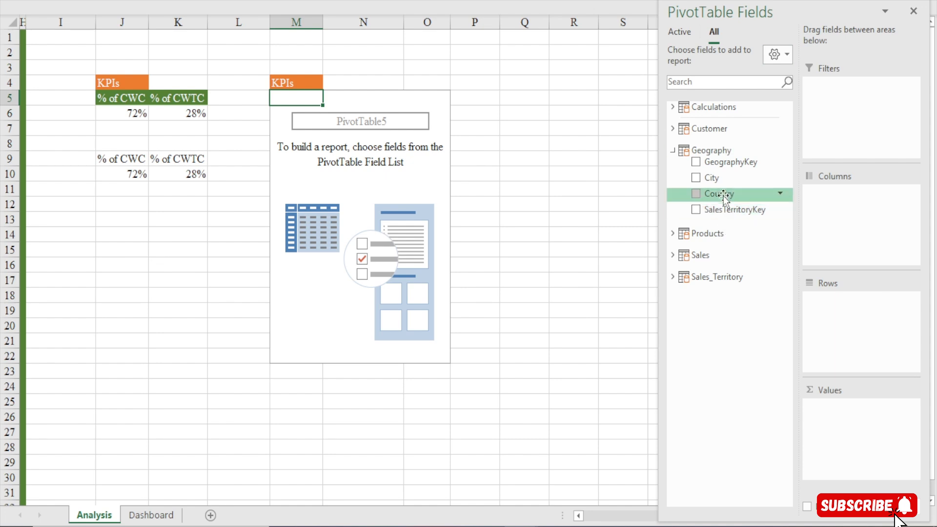
drag(724, 195, 861, 317)
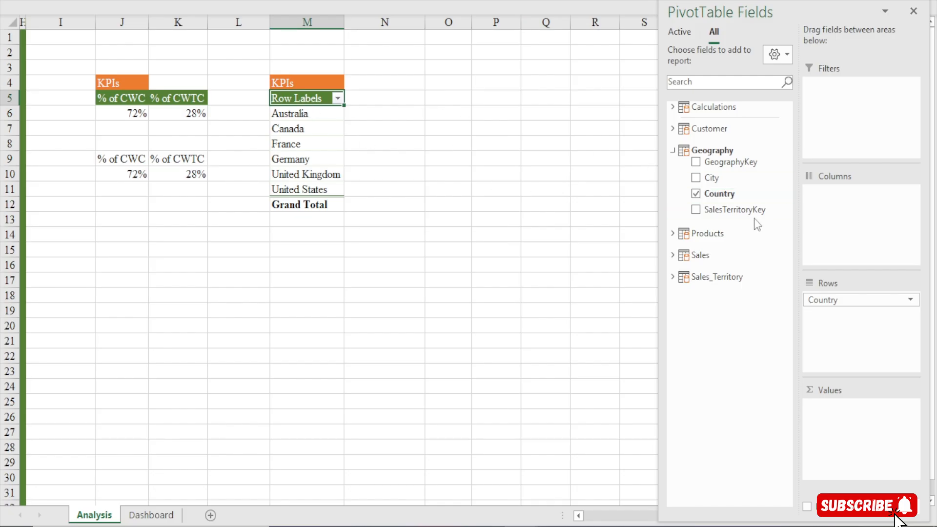
Add the Calculations measures % of CWC, Revenue of CWC and # of Customers as values in the country pivot table
click(673, 150)
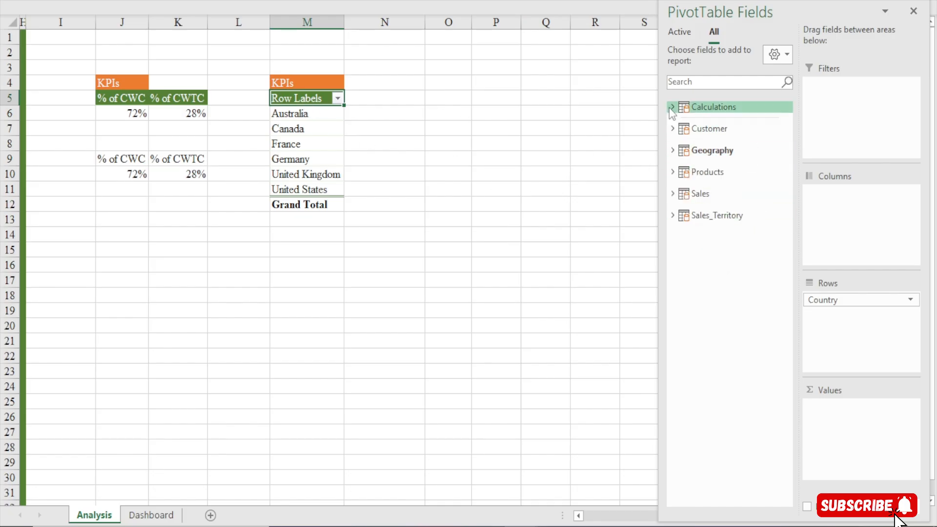
click(671, 108)
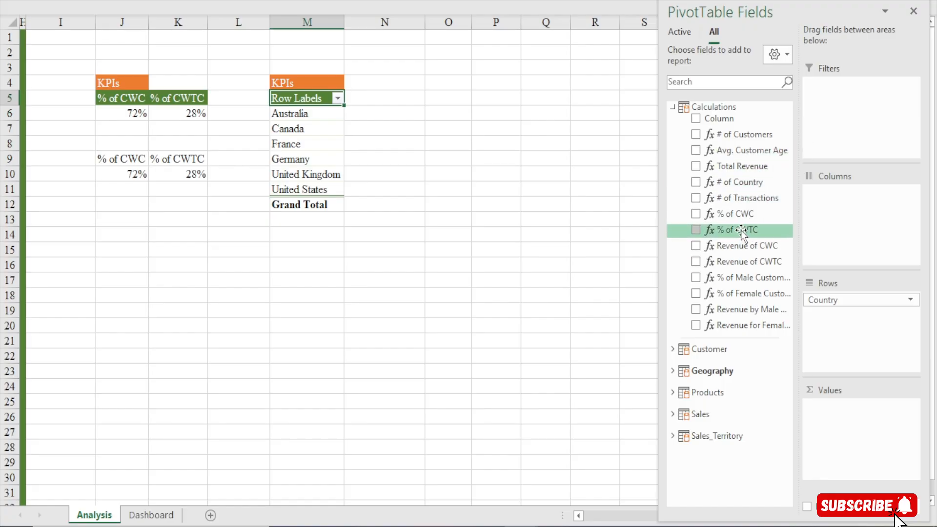
drag(741, 230, 873, 464)
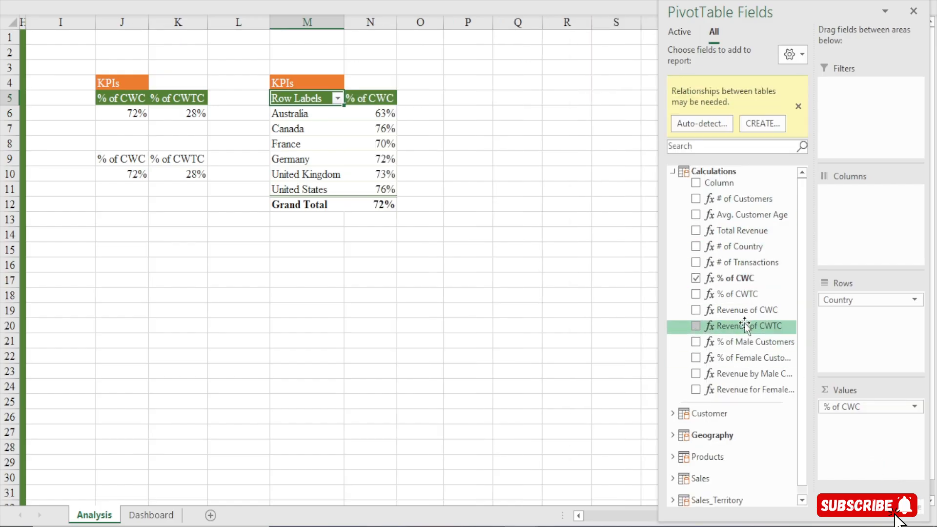
drag(746, 310, 887, 450)
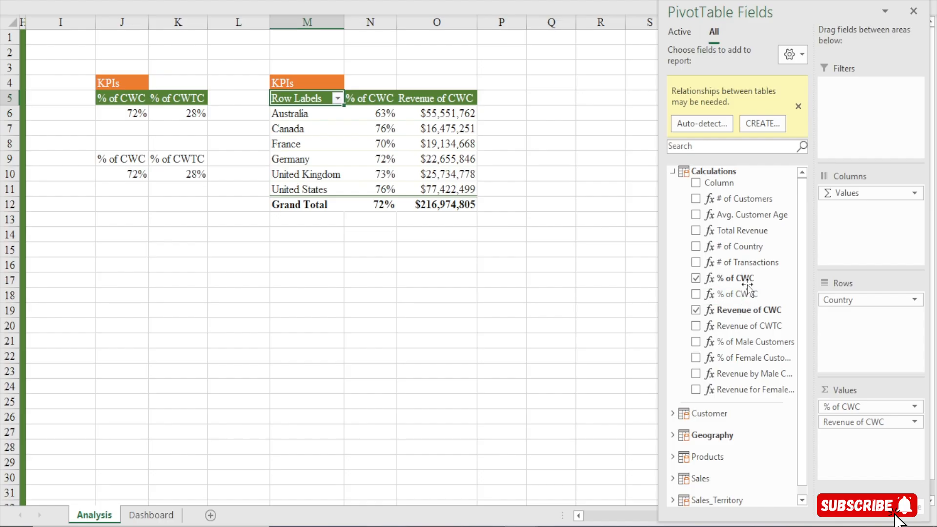
drag(734, 199, 862, 450)
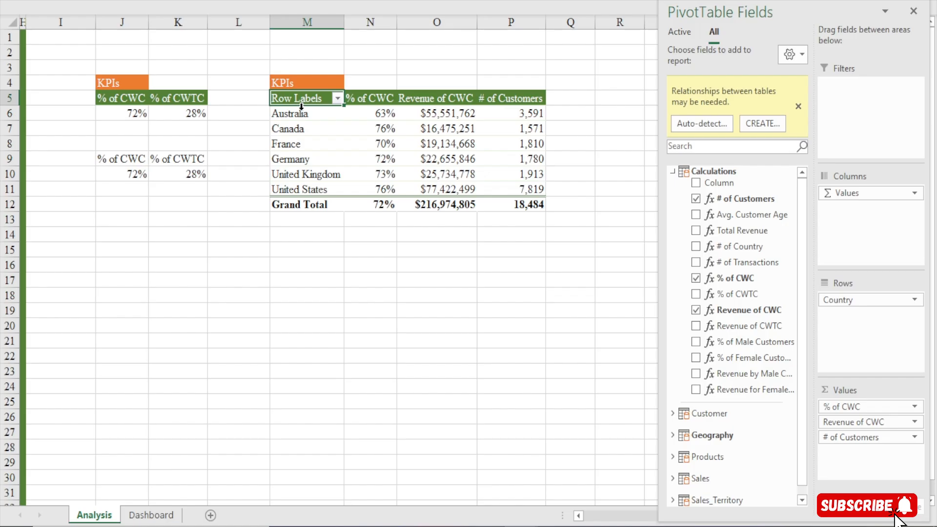
drag(300, 108, 299, 171)
drag(374, 113, 372, 188)
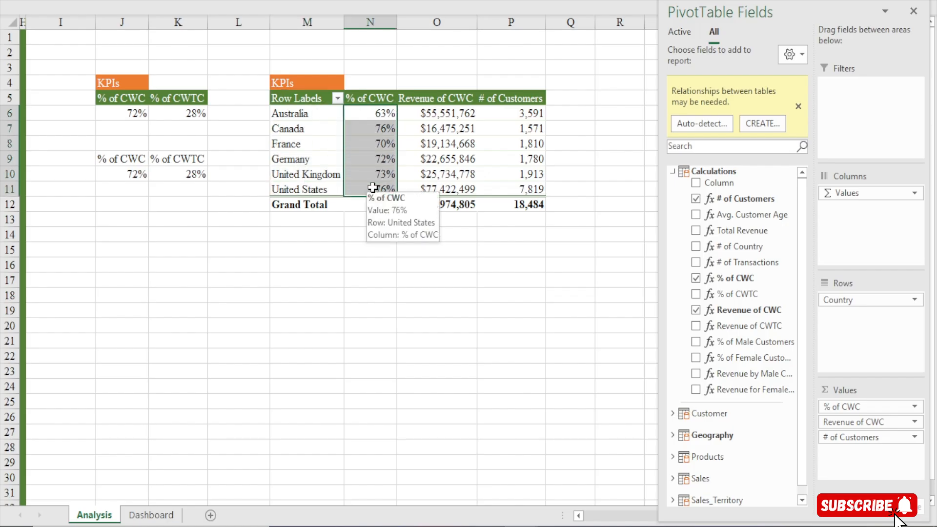
drag(437, 109, 438, 193)
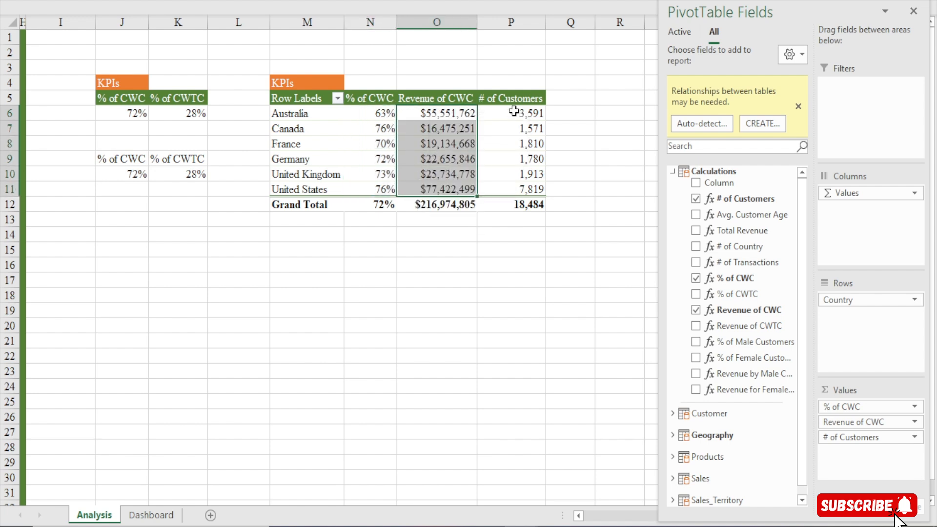
drag(517, 113, 519, 184)
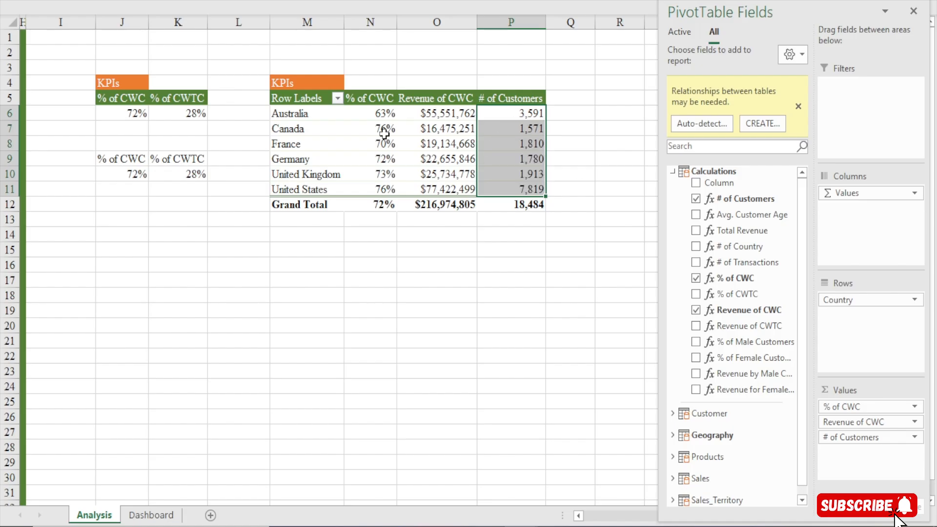
Close the field list and turn off grand totals for rows and columns in the country pivot table
click(303, 119)
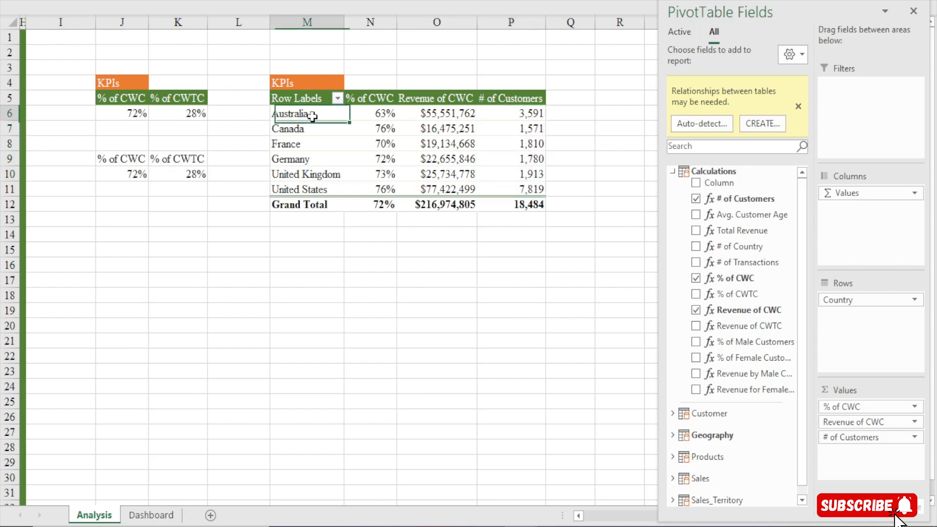
click(912, 12)
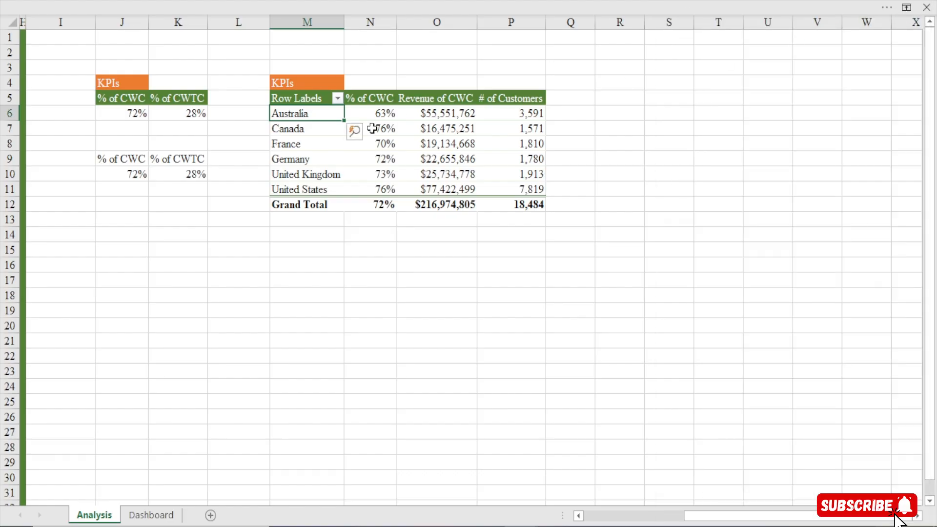
click(558, 6)
click(389, 7)
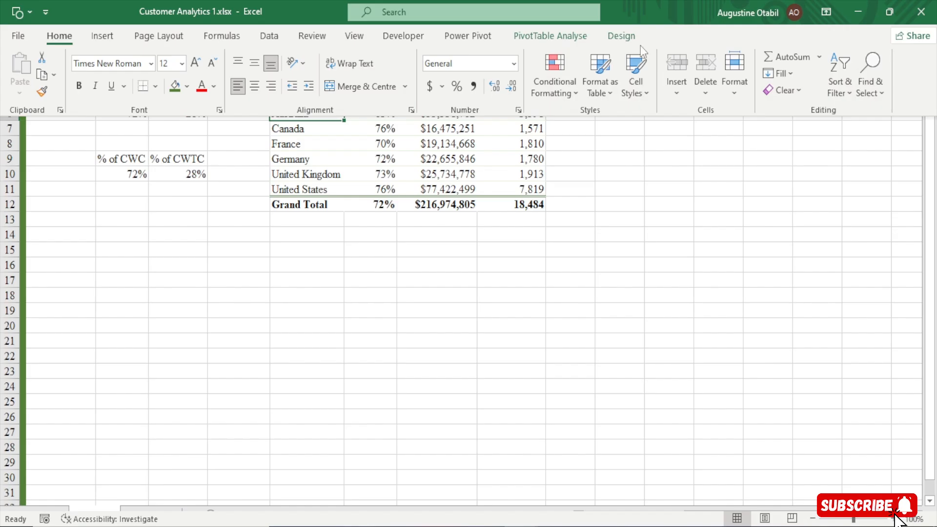
click(621, 35)
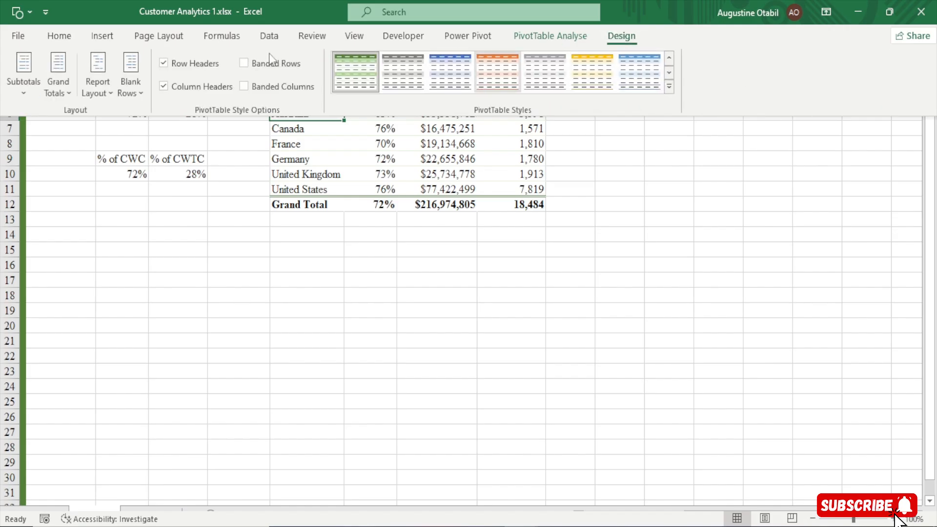
click(62, 93)
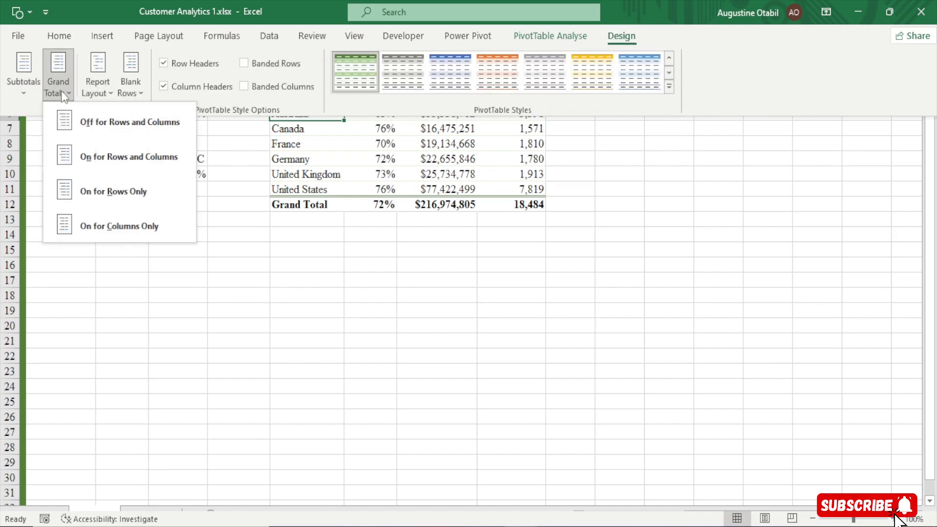
click(133, 125)
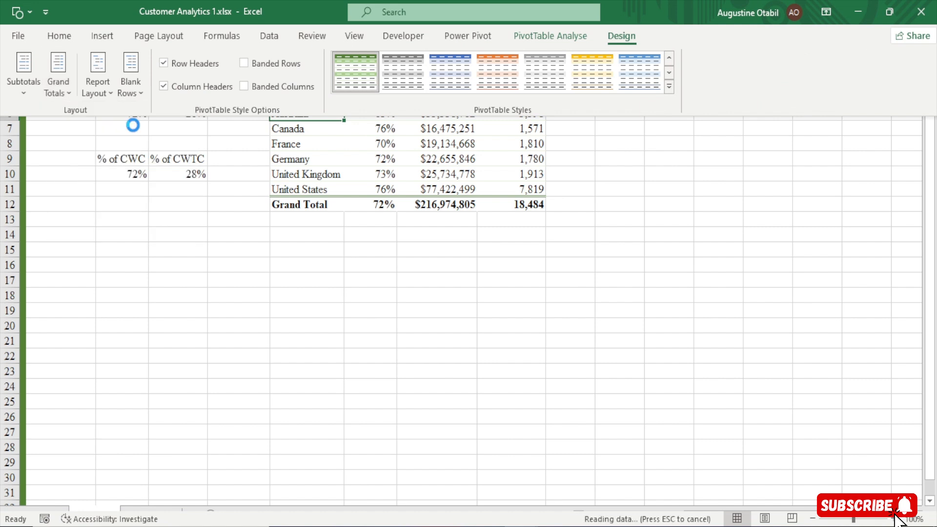
Show the country pivot table in tabular form and hide the ribbon again
click(104, 95)
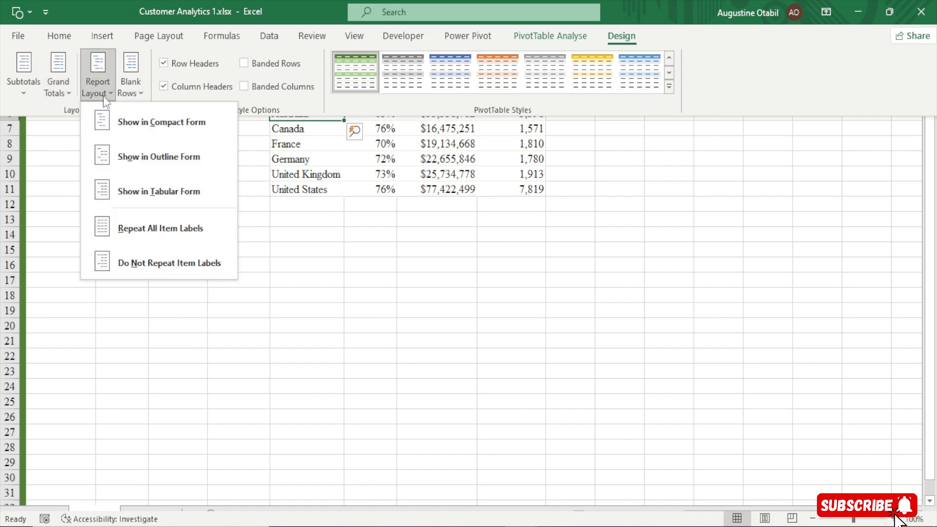
click(150, 195)
key(ctrl+shift+F1)
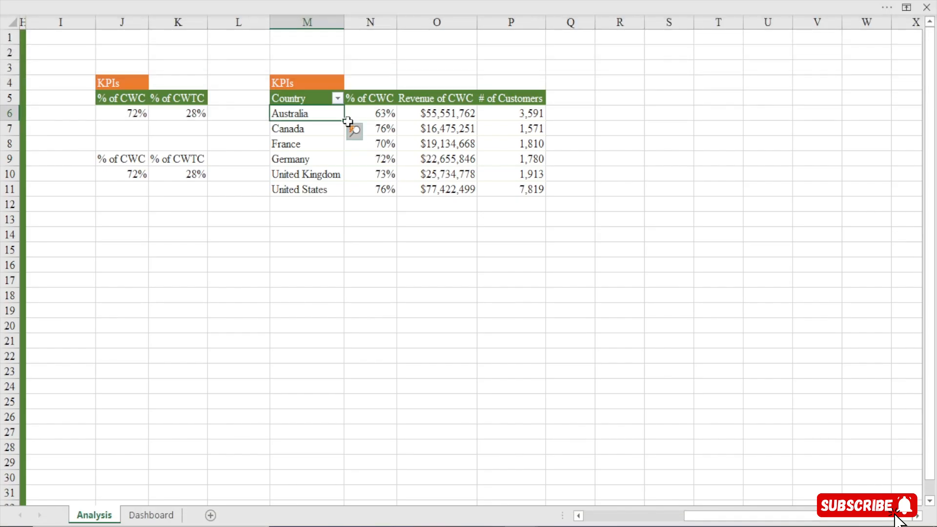
Sort the country pivot table by Revenue of CWC from largest to smallest
click(297, 98)
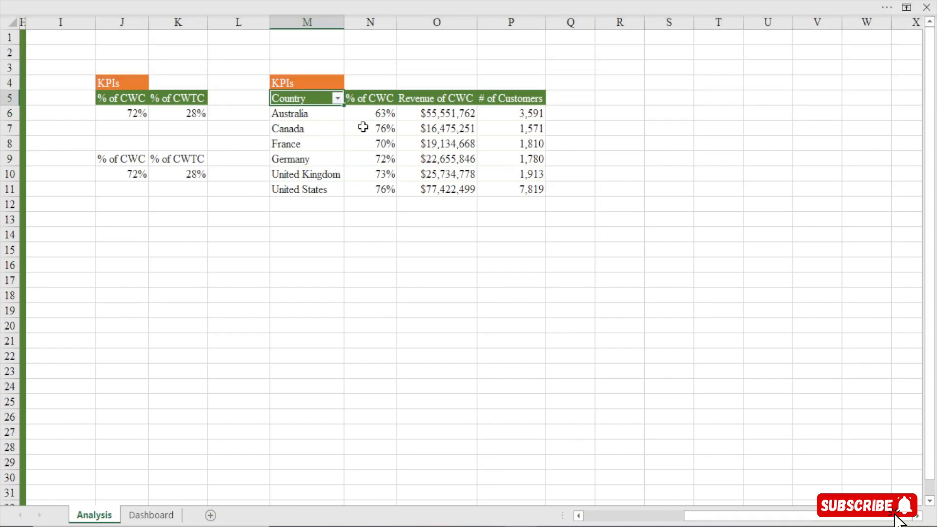
right_click(443, 115)
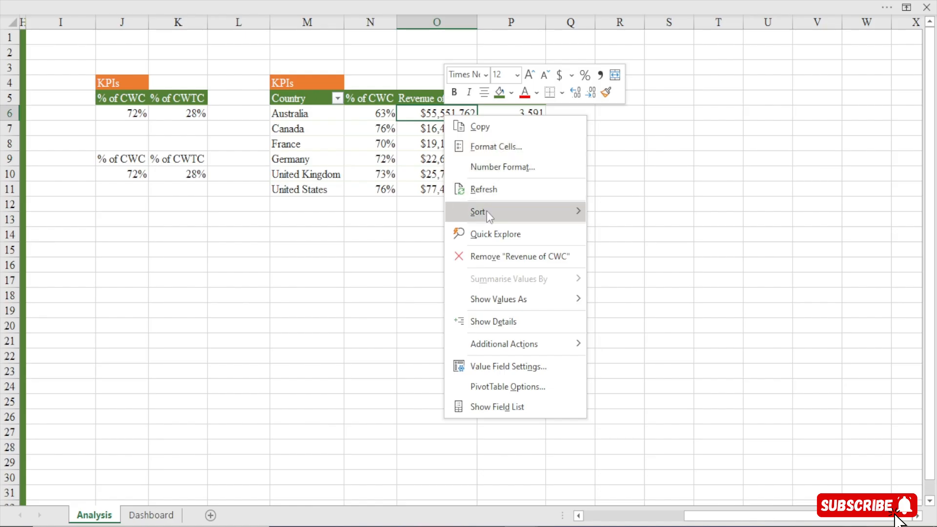
mouse_move(487, 211)
click(642, 239)
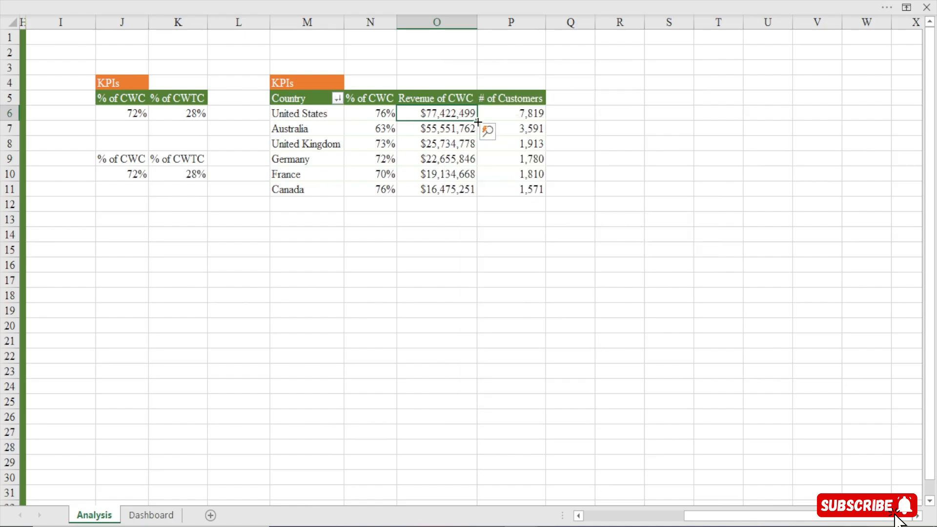
mouse_move(400, 144)
drag(306, 115, 306, 189)
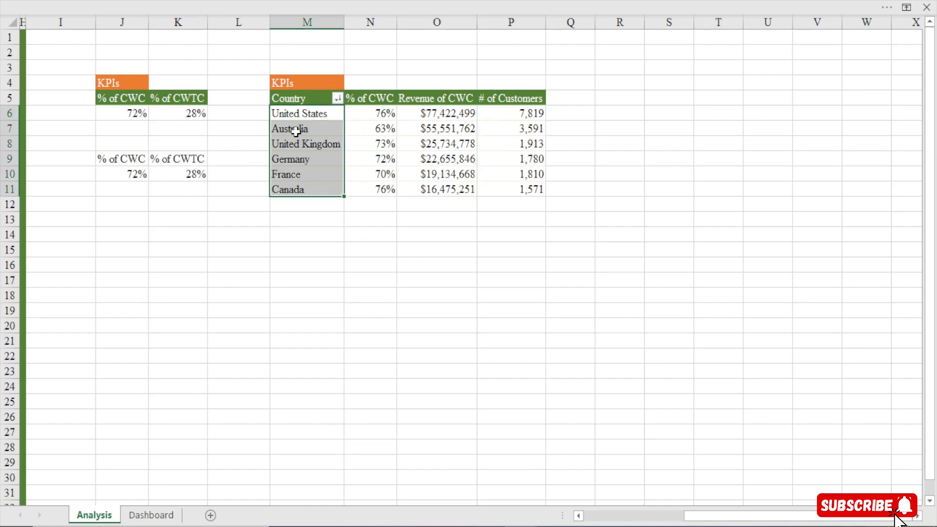
click(306, 113)
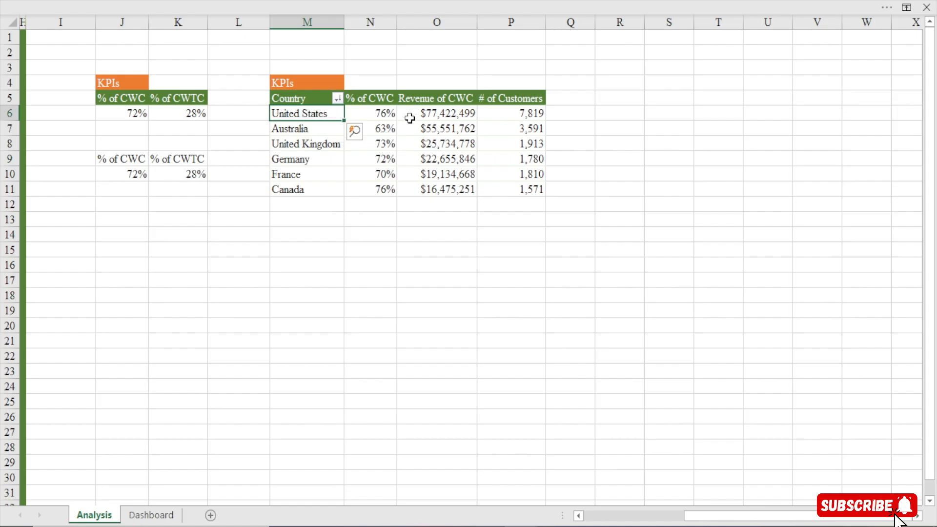
click(373, 114)
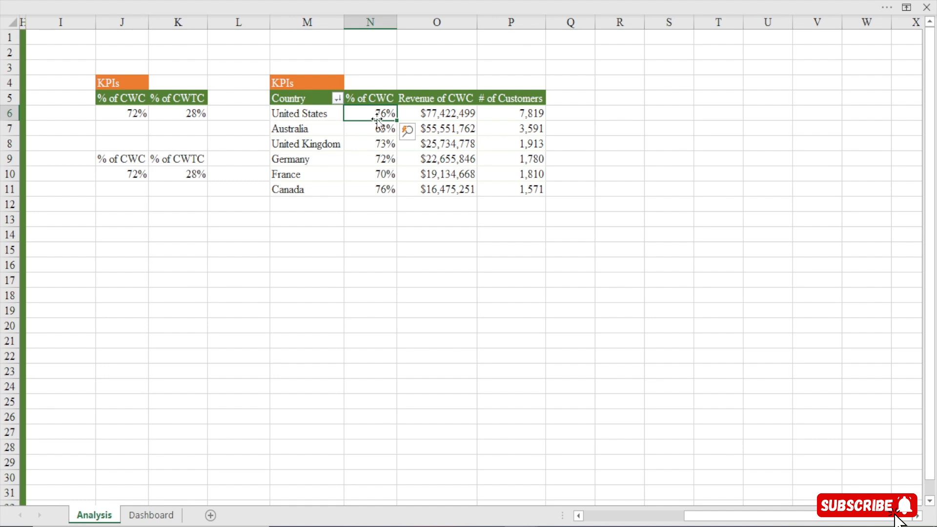
click(429, 114)
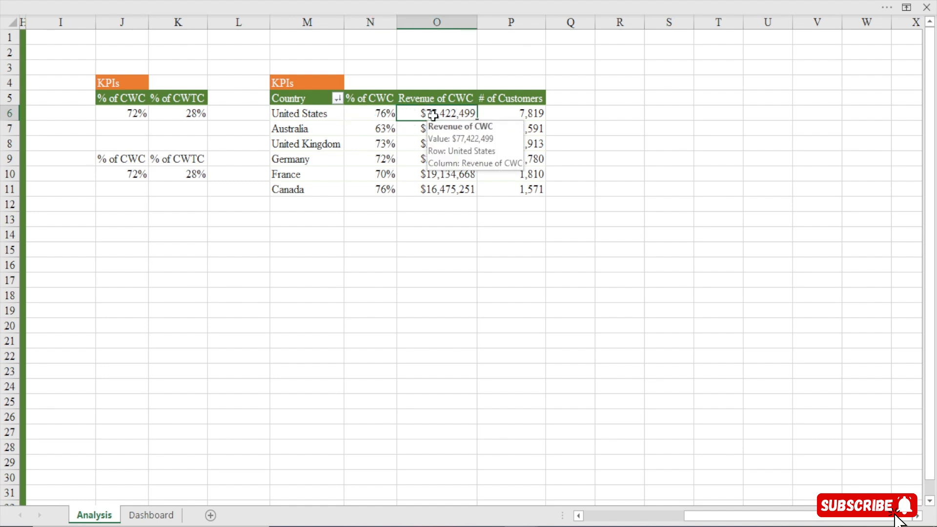
click(524, 114)
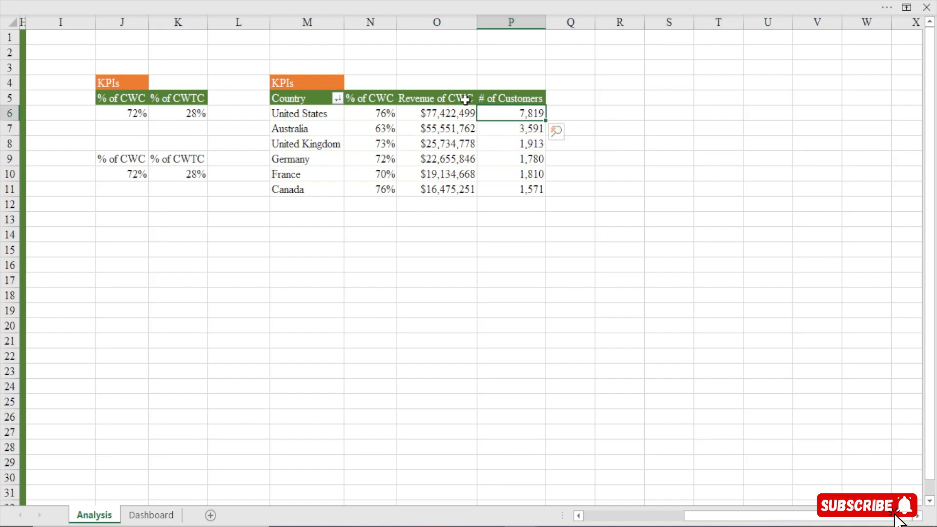
Show the formula bar and hide the ribbon again
mouse_move(507, 110)
click(272, 2)
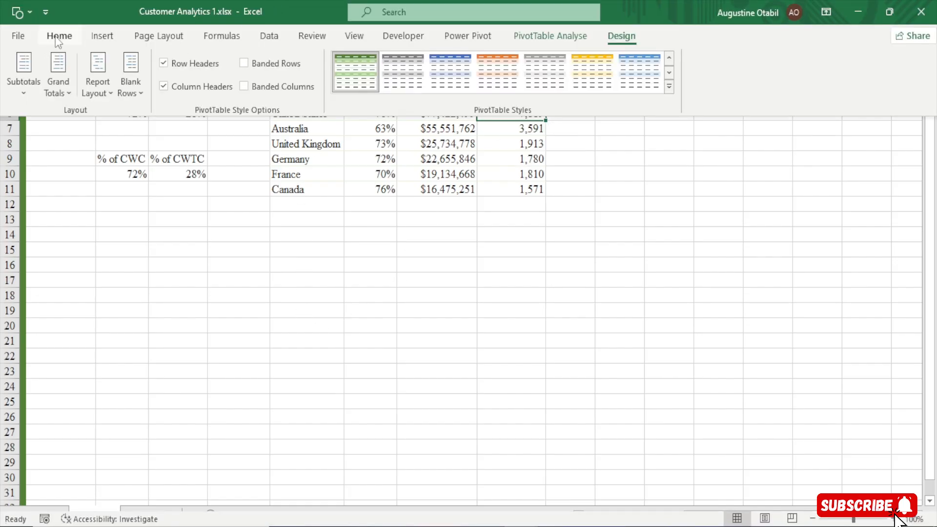
click(357, 40)
click(225, 64)
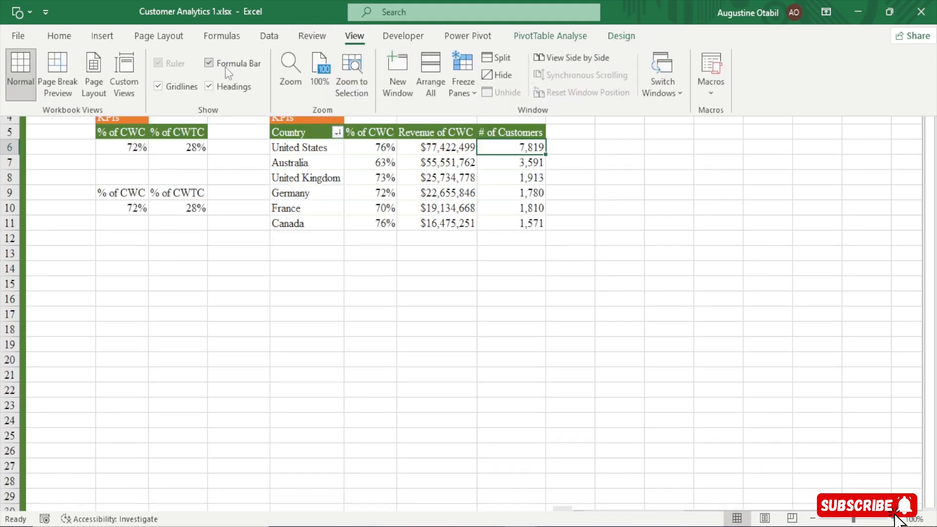
click(303, 281)
click(299, 289)
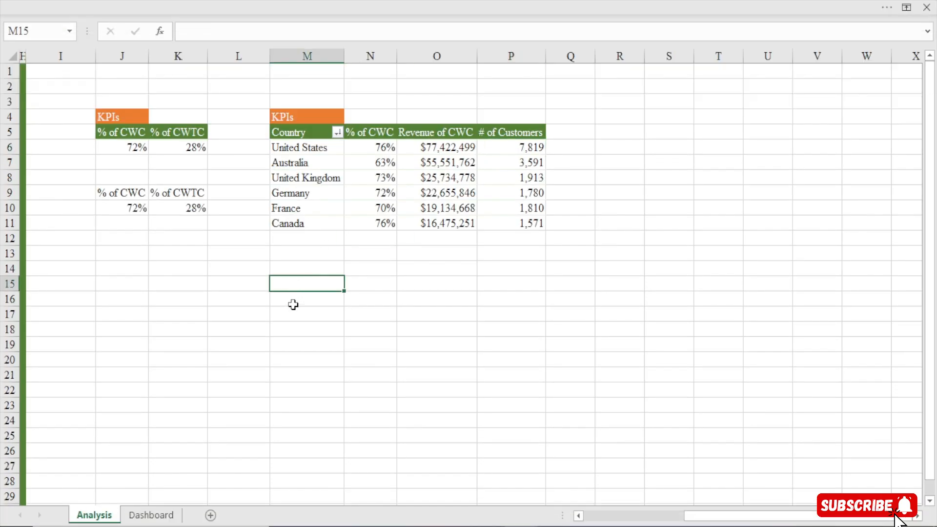
Start a TEXTJOIN formula in cell M15 with a single space as delimiter and the ignore_empty argument left blank
click(294, 305)
click(297, 284)
text(=)
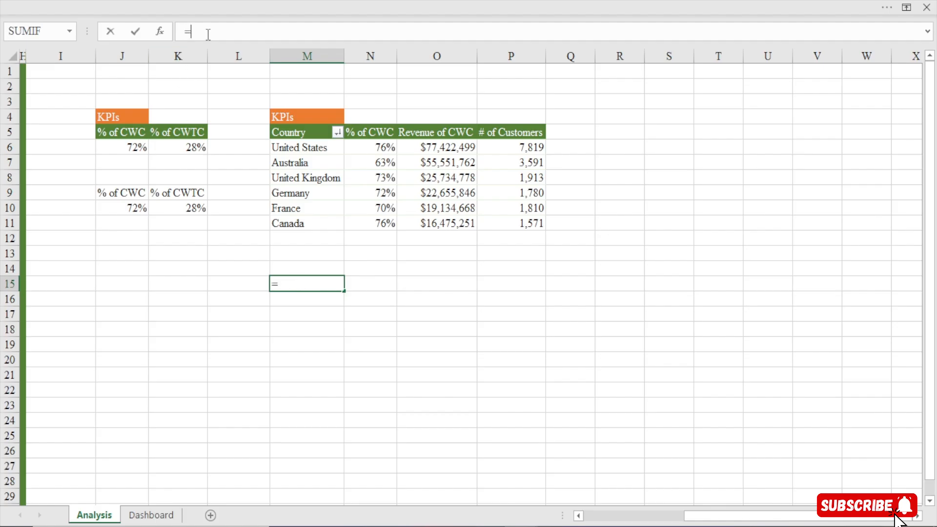
text(text)
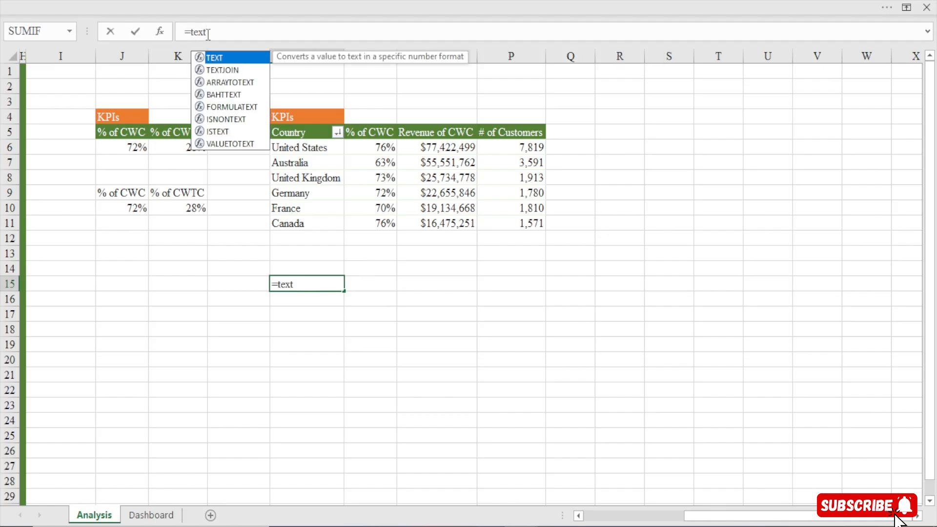
text(j)
key(Tab)
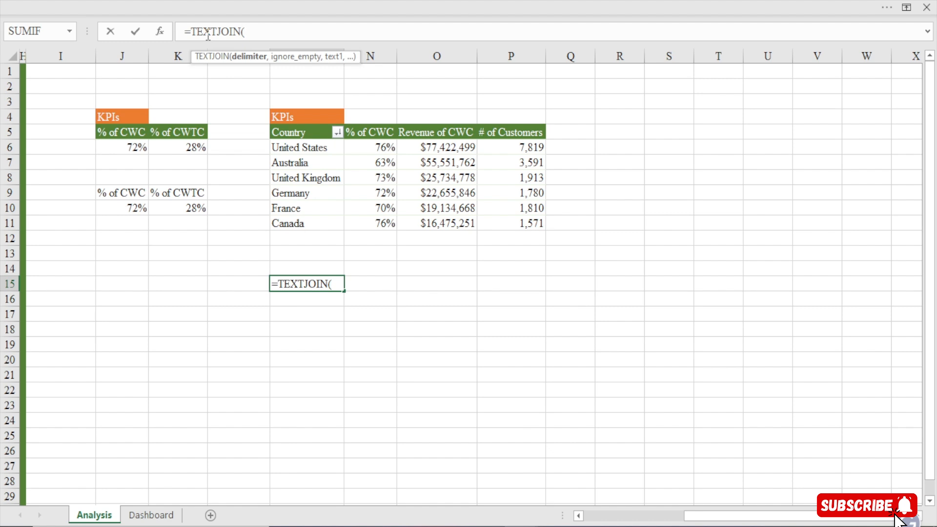
text(,)
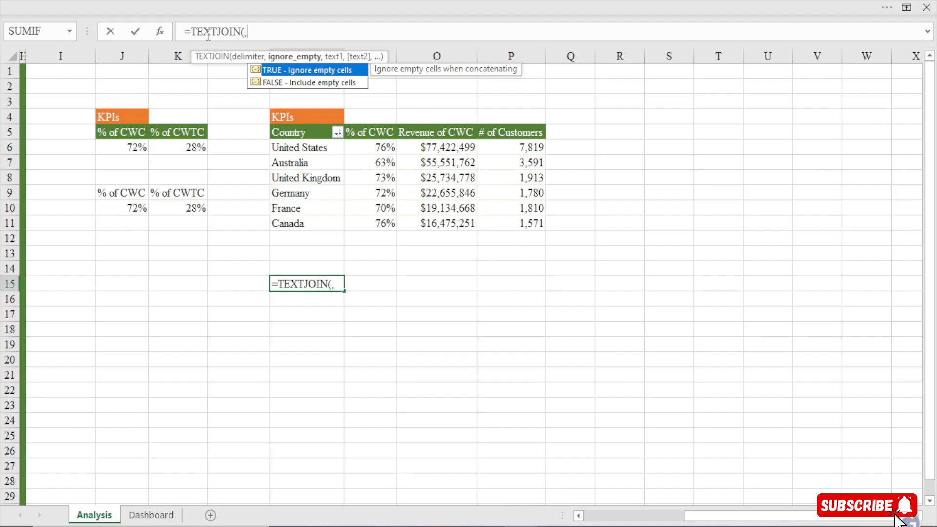
key(BackSpace)
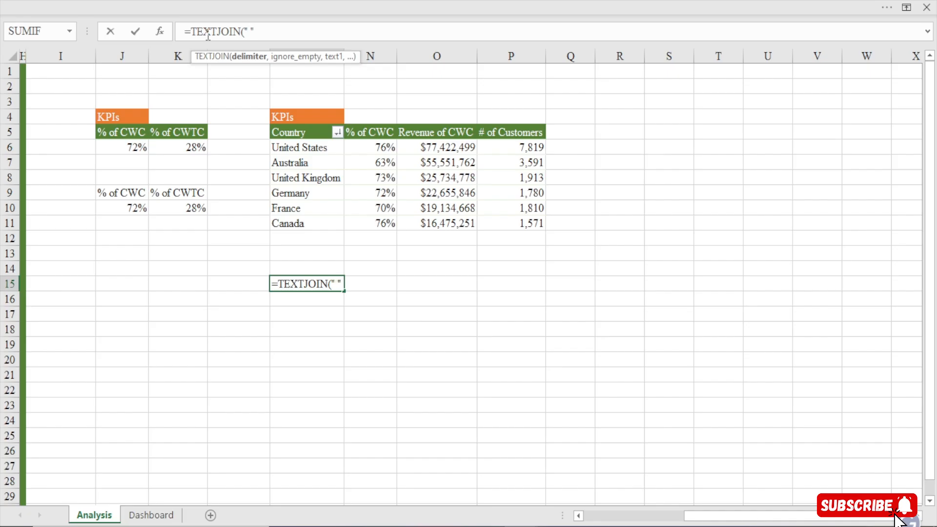
text(,)
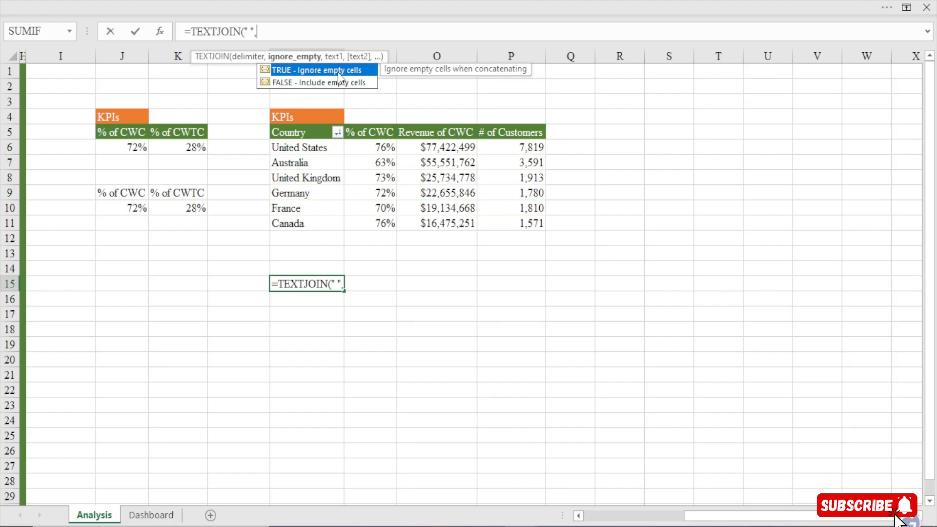
text(,)
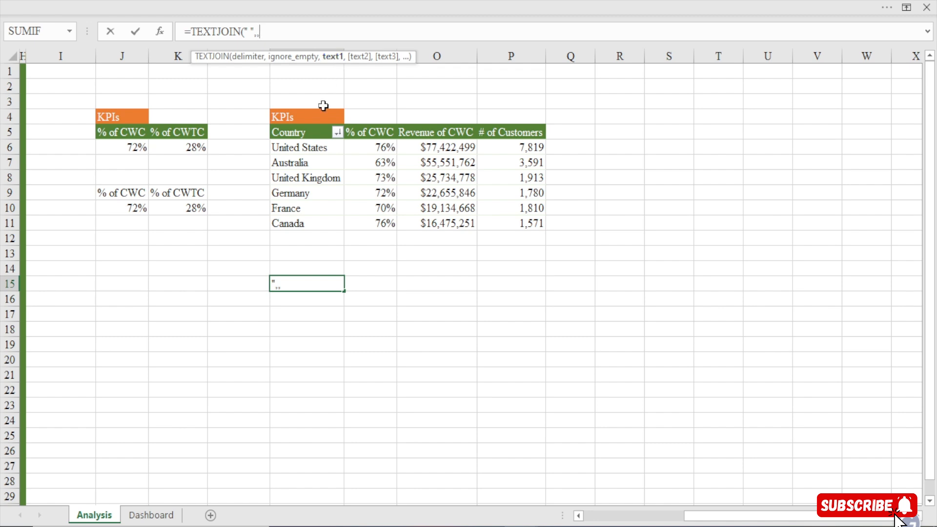
Add the top country in M6 as the first text argument, joined to the text "leads customers"
click(316, 151)
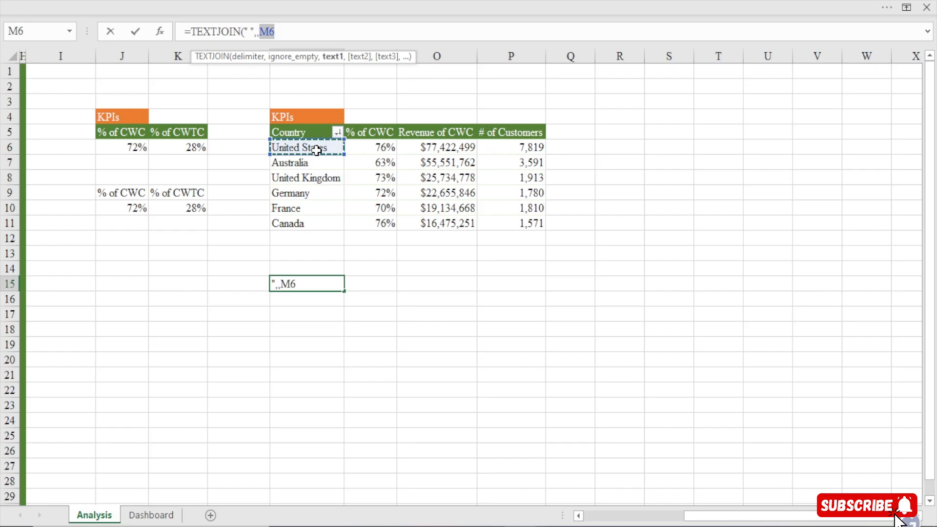
text(,)
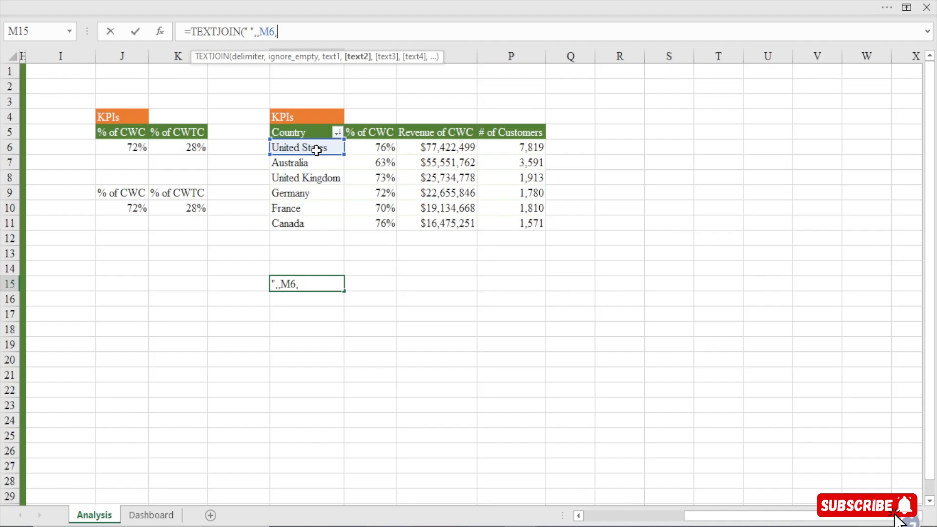
key(BackSpace)
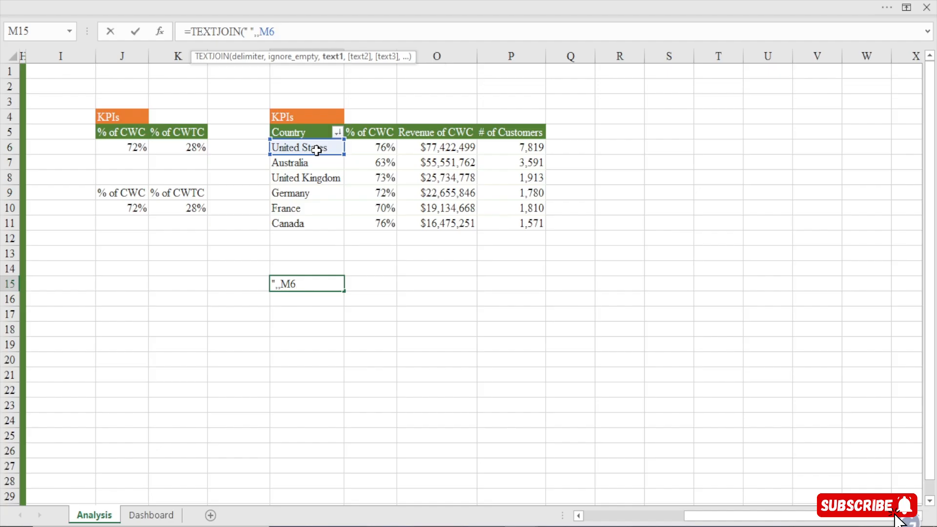
text(&"leads)
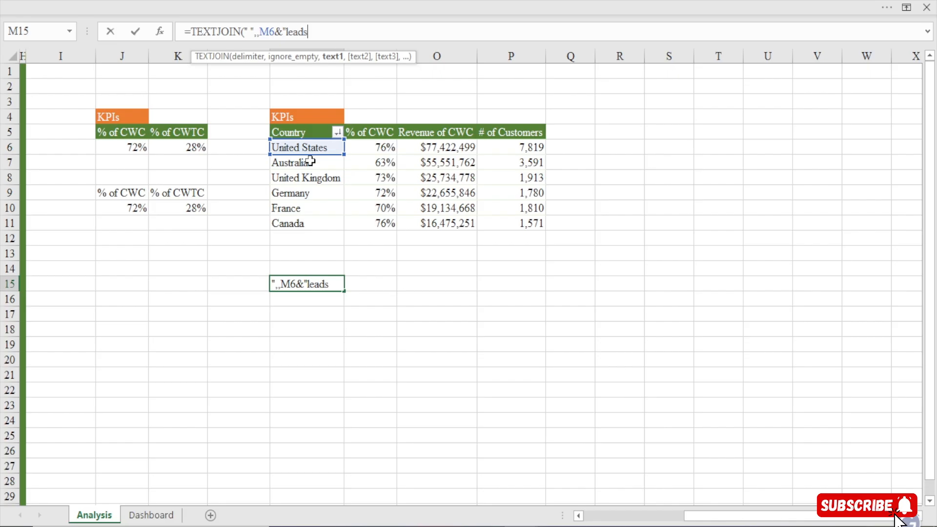
text( customers)
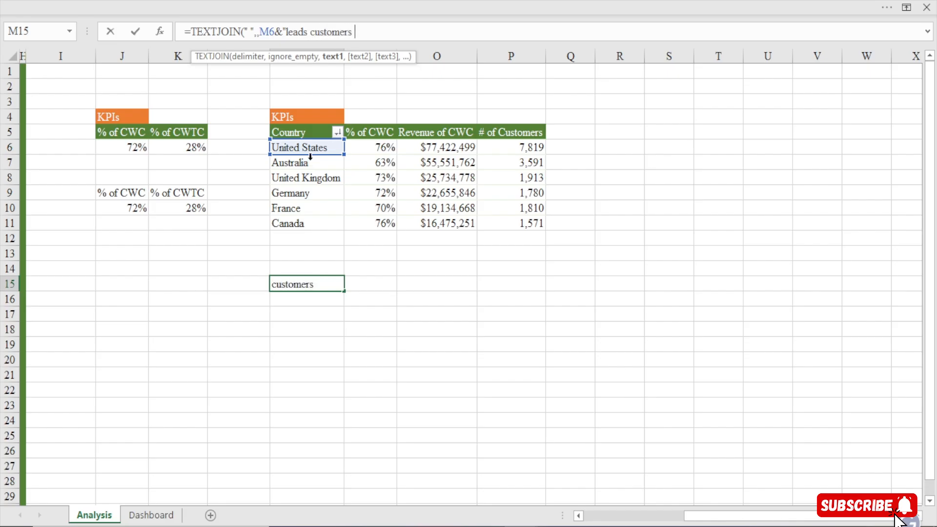
text( with children)
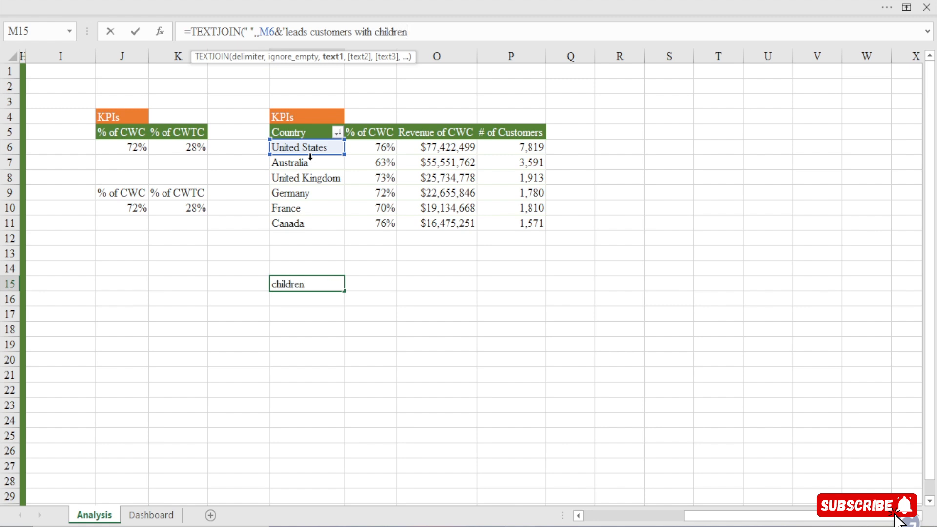
text( in the 6)
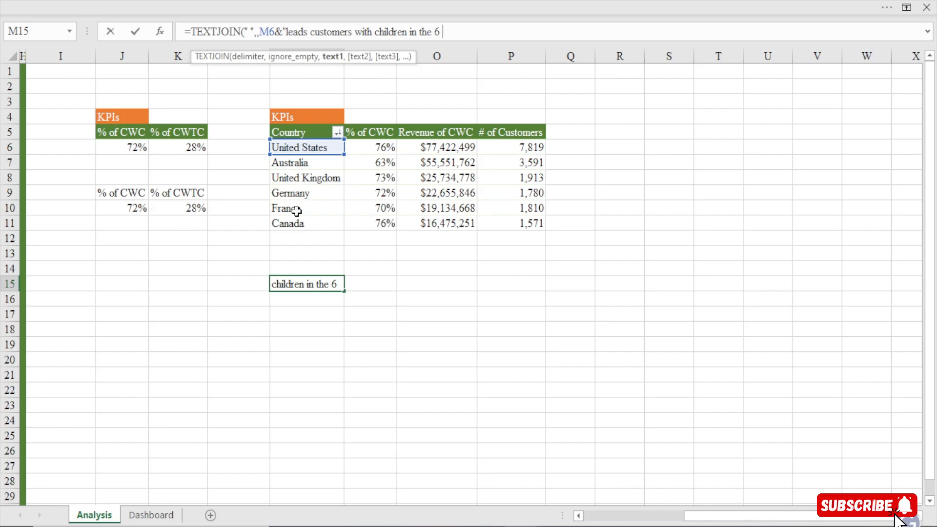
Continue the quoted text in the M15 formula with " with children in the 6 countries, representing " and close the quotation
text(count)
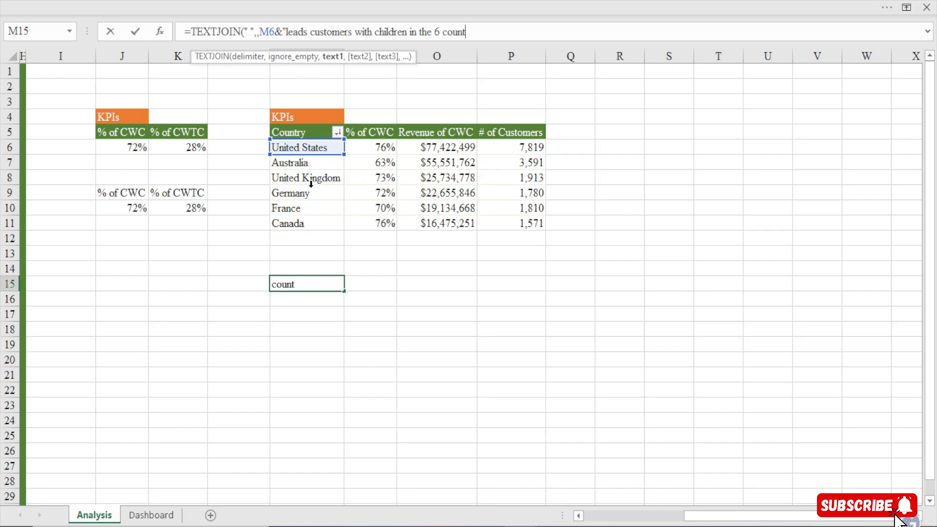
text(ries, represe)
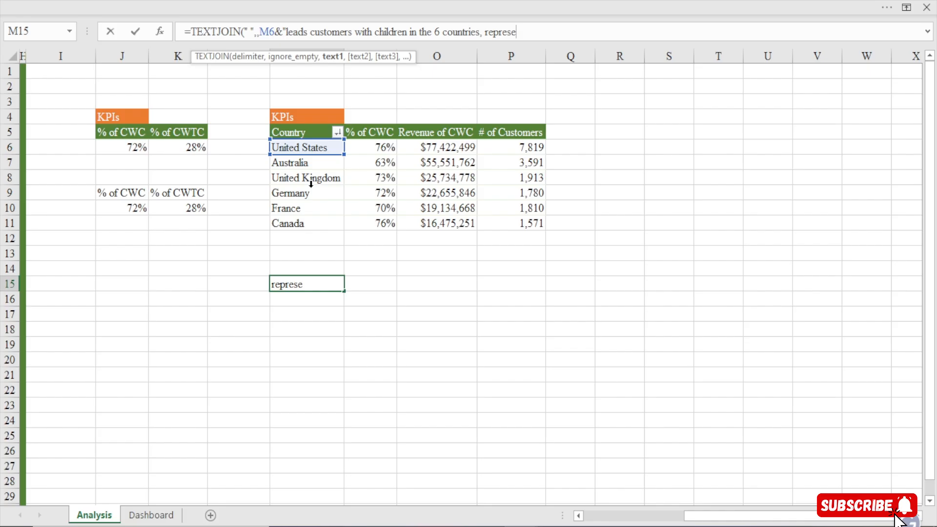
text(nting "&)
click(433, 146)
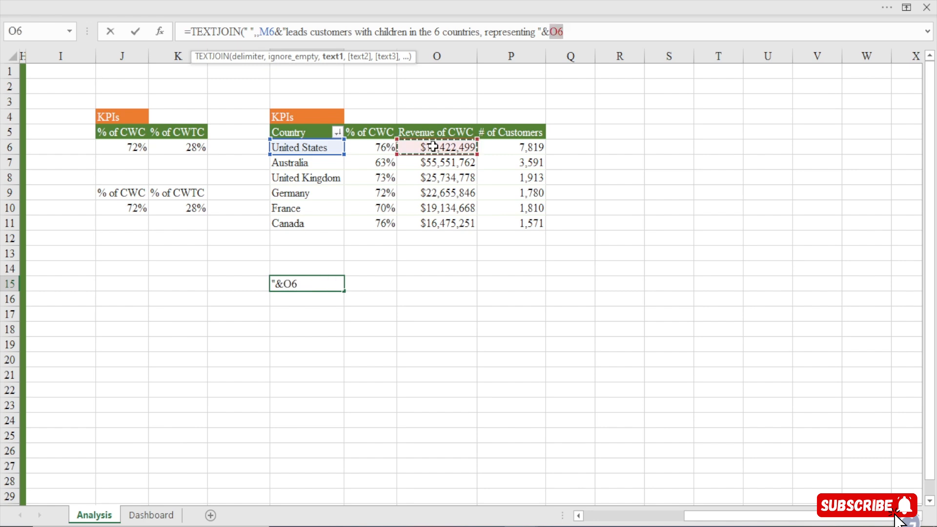
key(BackSpace)
key(BackSpace)
key(BackSpace)
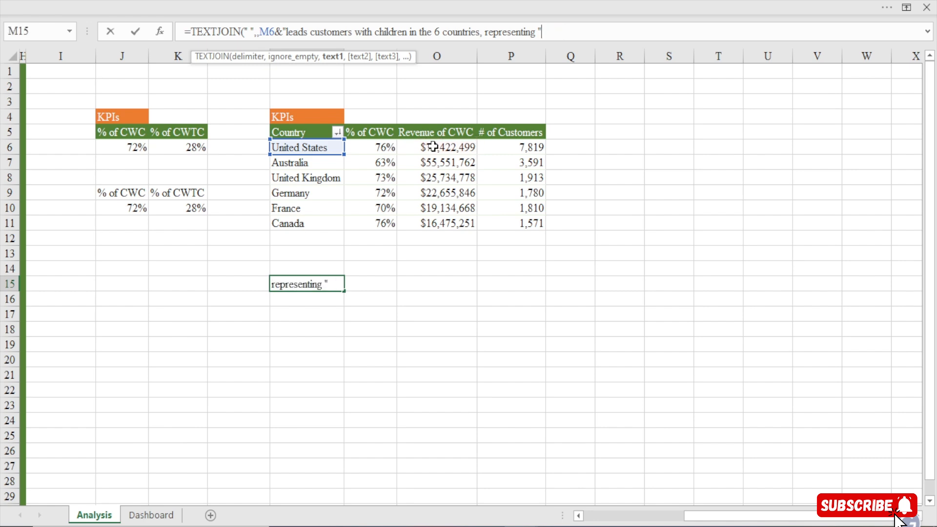
Join the top country's CWC revenue to the sentence as TEXT(O6,"#,##0")
text(&text)
key(Tab)
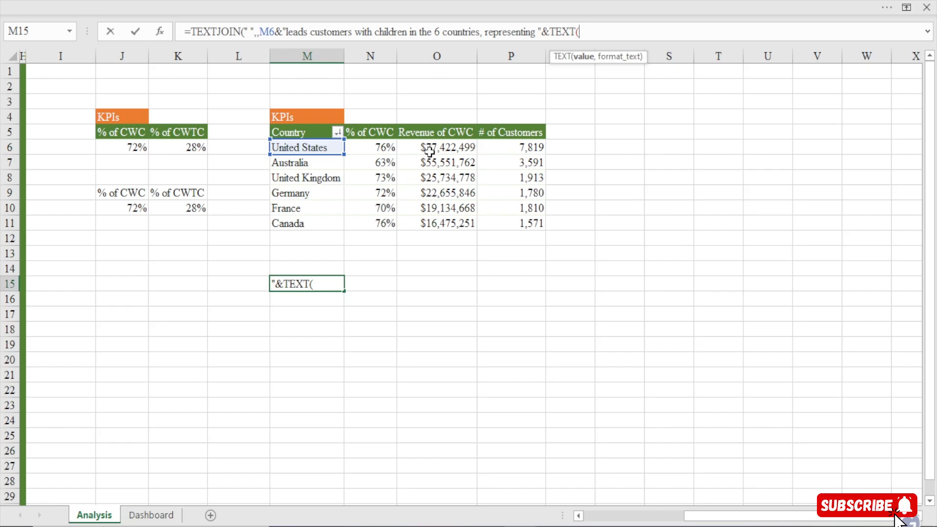
click(432, 149)
text(,)
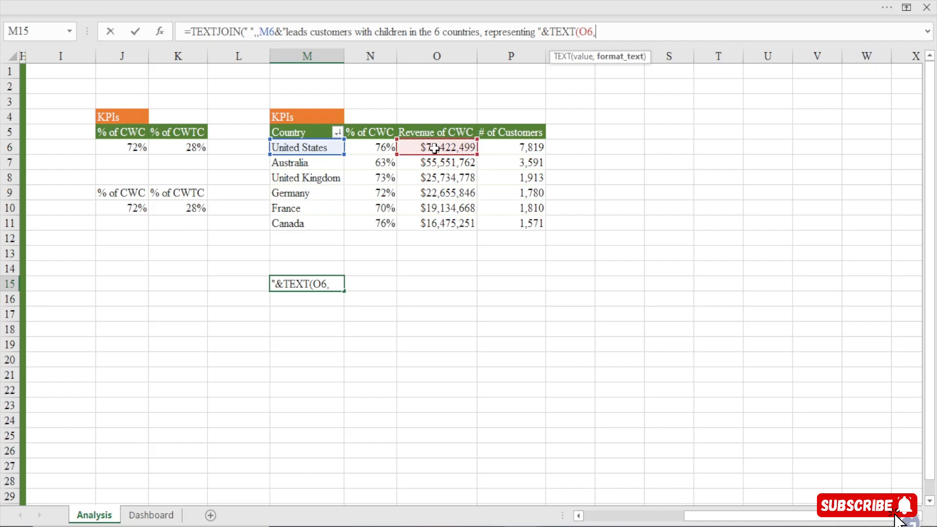
text("#,##)
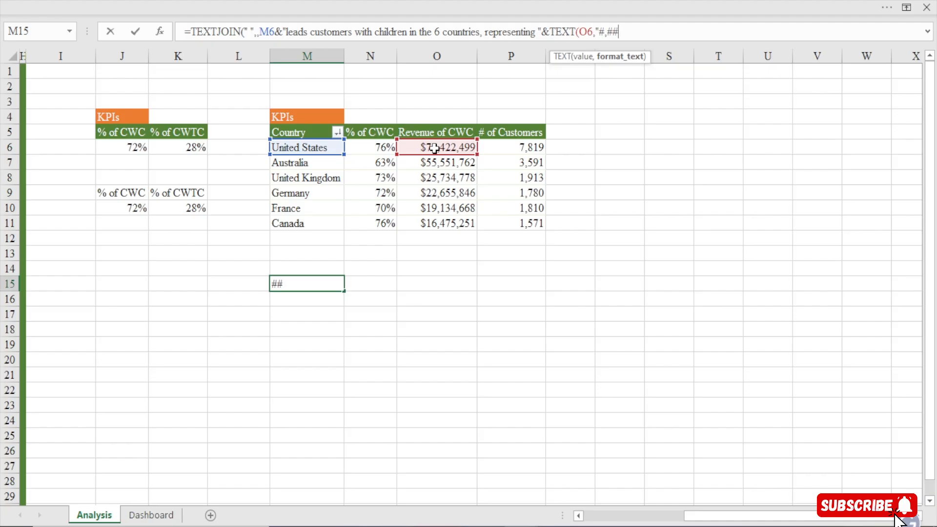
text(0"))
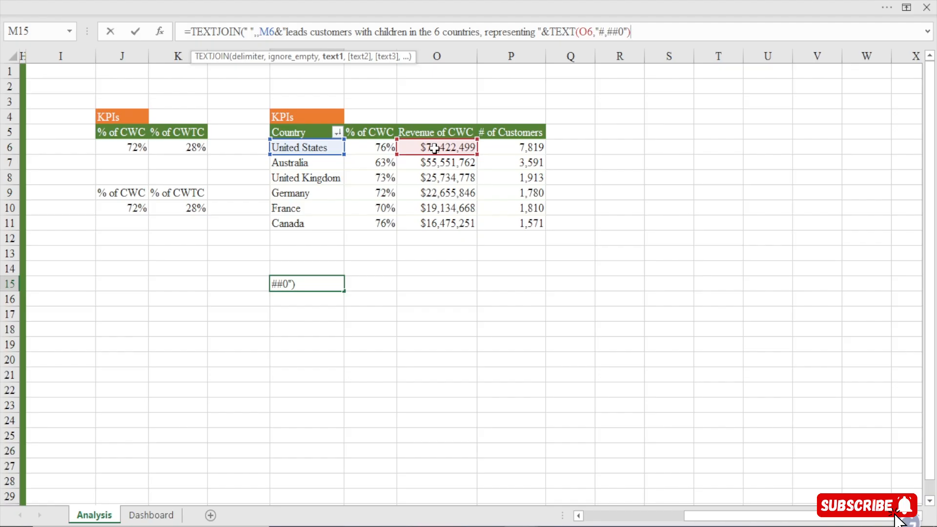
Join the text "in revenue" after the formatted revenue in the M15 formula
text(&)
text( in)
key(BackSpace)
key(BackSpace)
text("in renue)
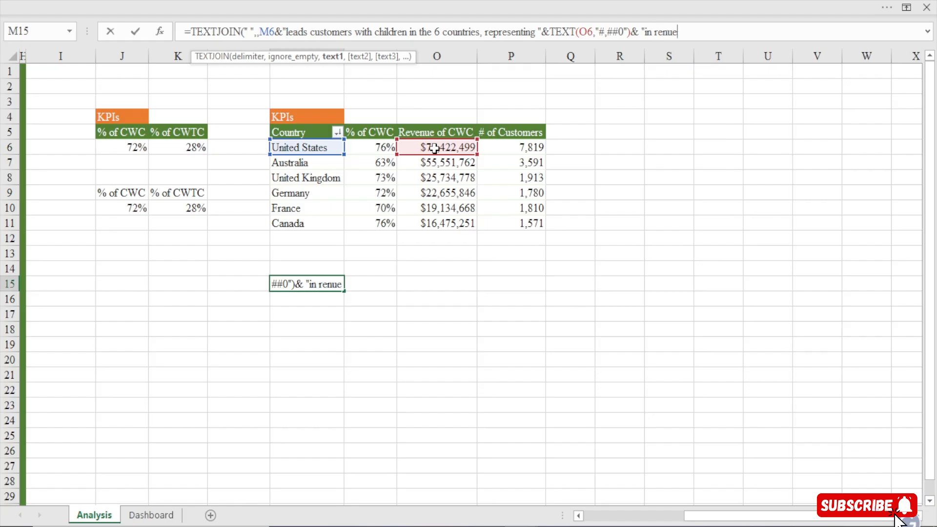
key(BackSpace)
key(BackSpace)
key(BackSpace)
text(venue)
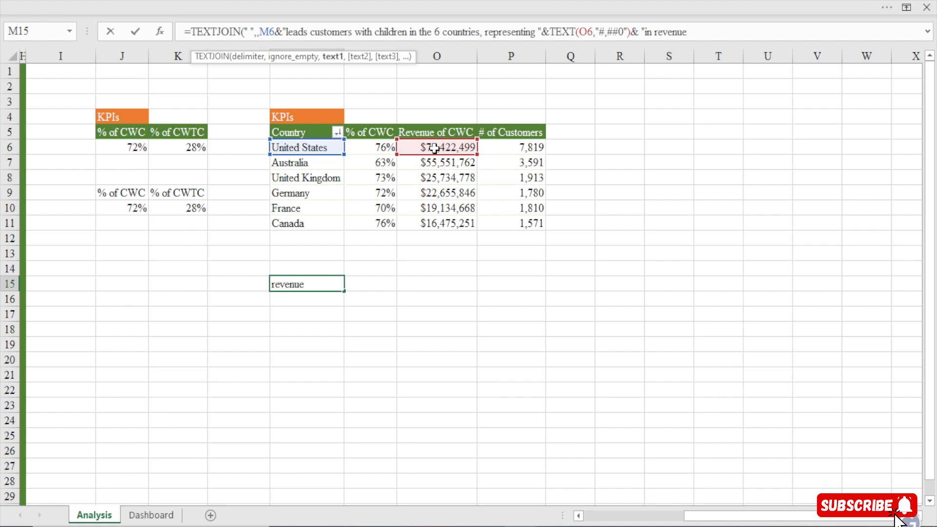
Extend the last quoted text with " from " and close the quotation
text("&)
key(BackSpace)
key(BackSpace)
key(BackSpace)
text(from "&)
Join the top country's customer count to the M15 formula as TEXT(P6,"#,##0")
click(519, 146)
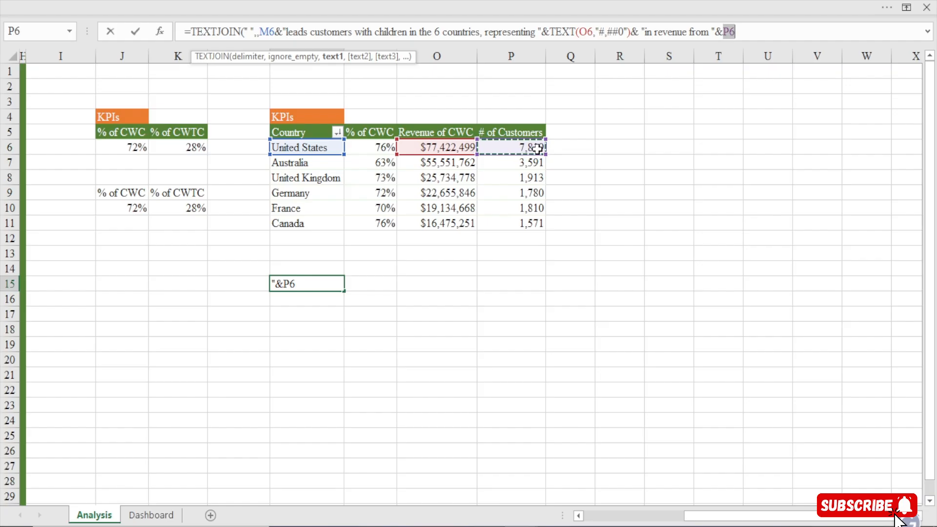
key(BackSpace)
text(text)
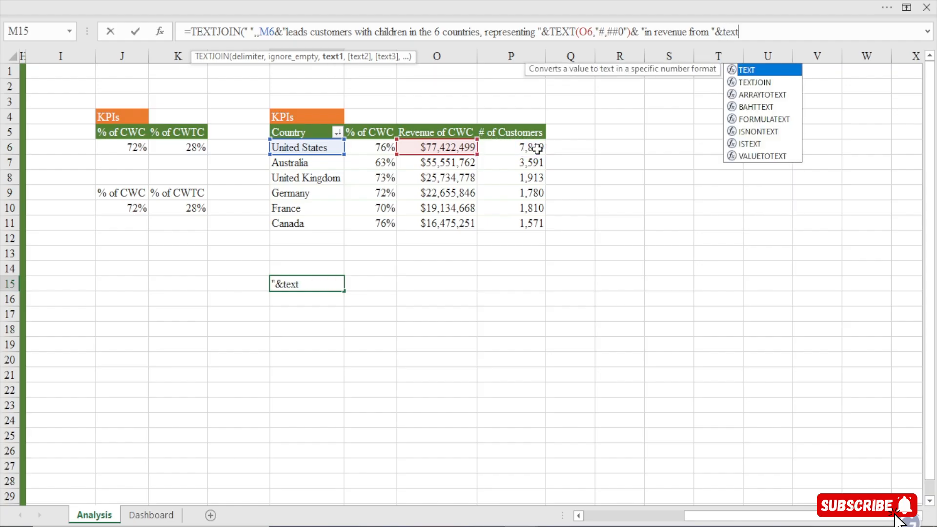
key(Tab)
click(537, 148)
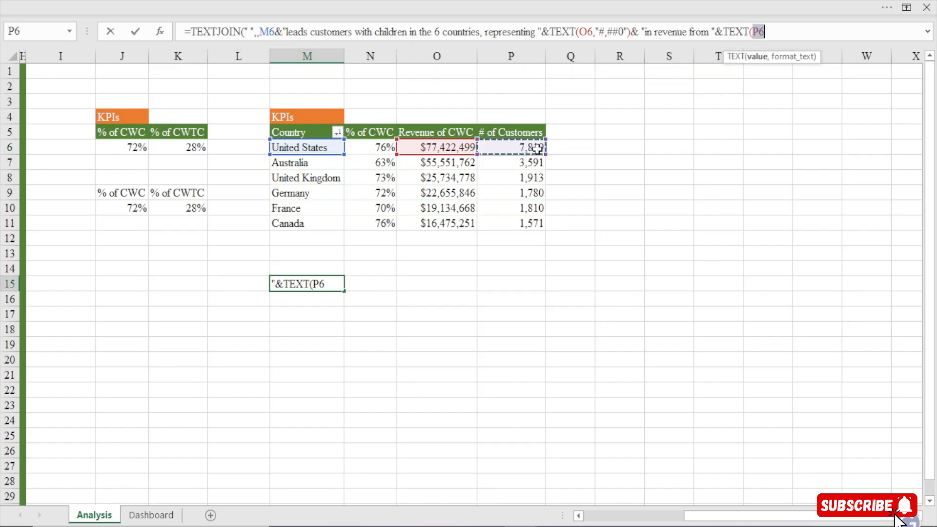
text(,")
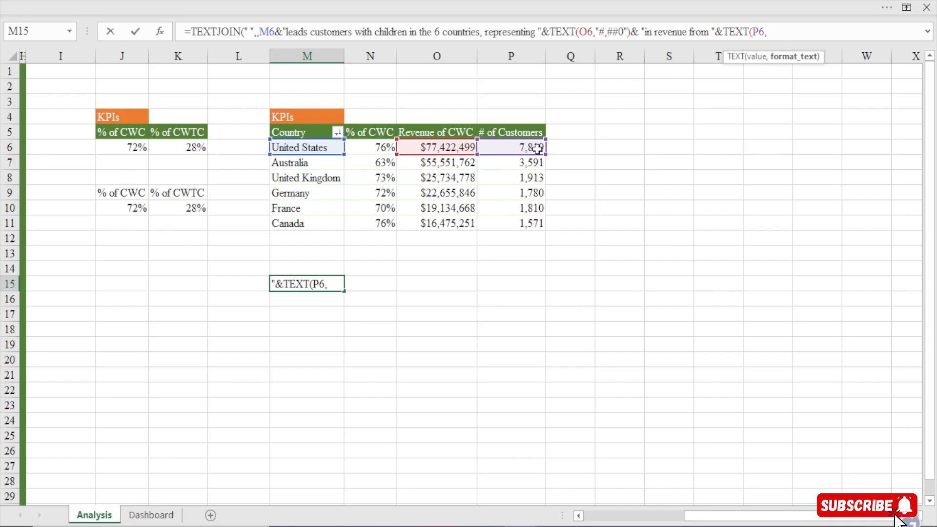
text(#,#3)
key(BackSpace)
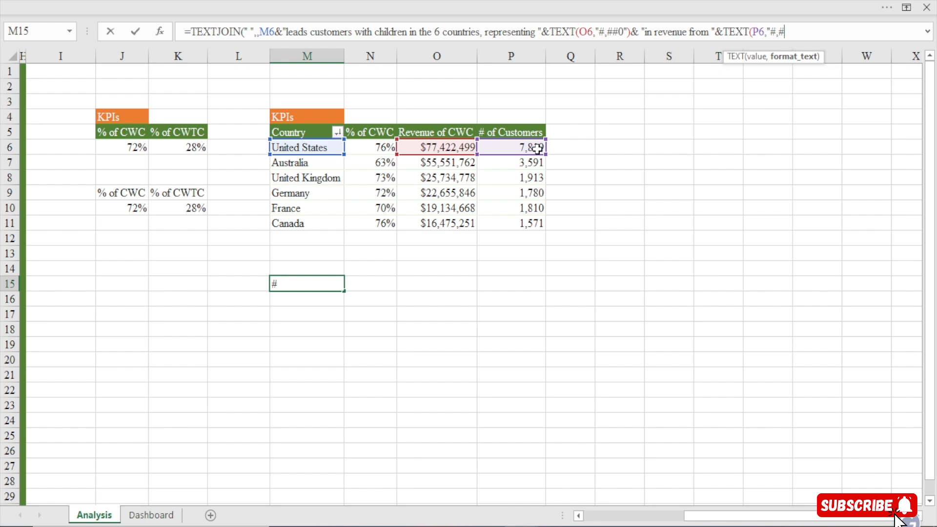
text(#0)
text("))
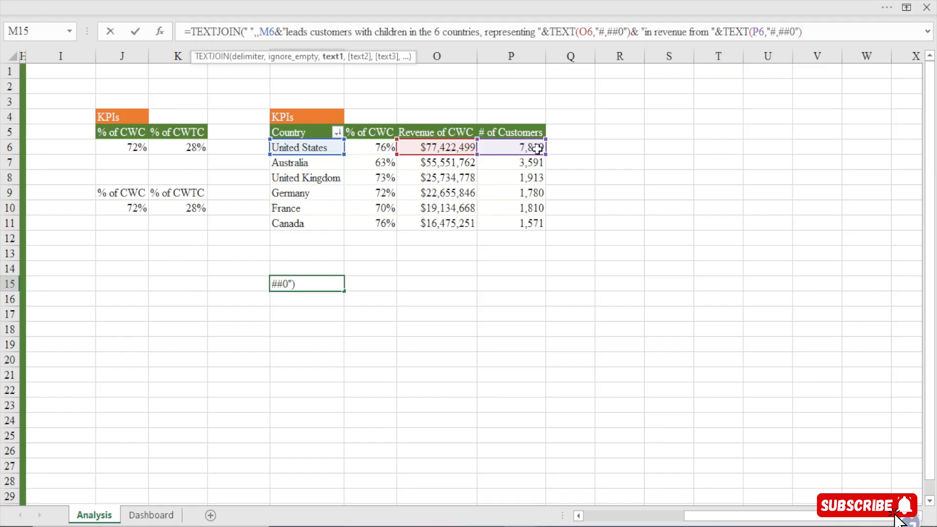
text(& )
text( customer")
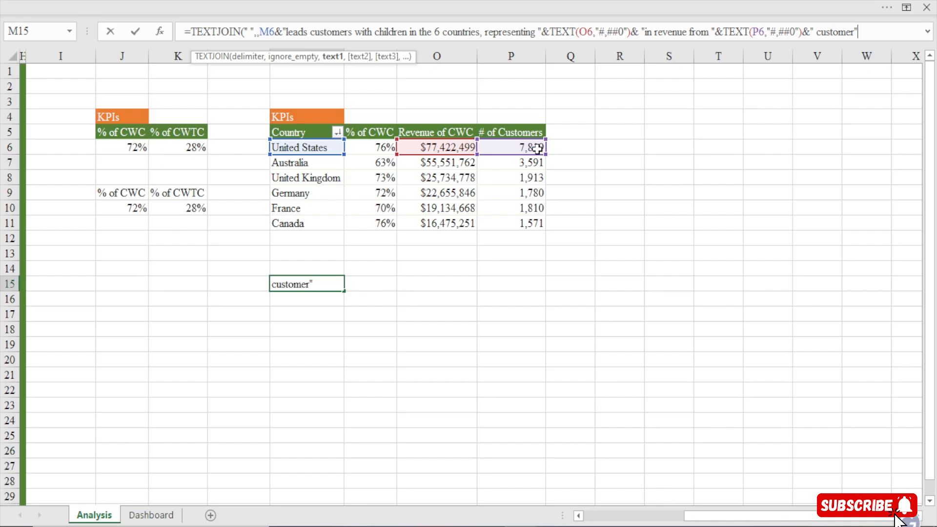
Join the closing text " customer" after the formatted customer count and complete the TEXTJOIN formula in M15
text())
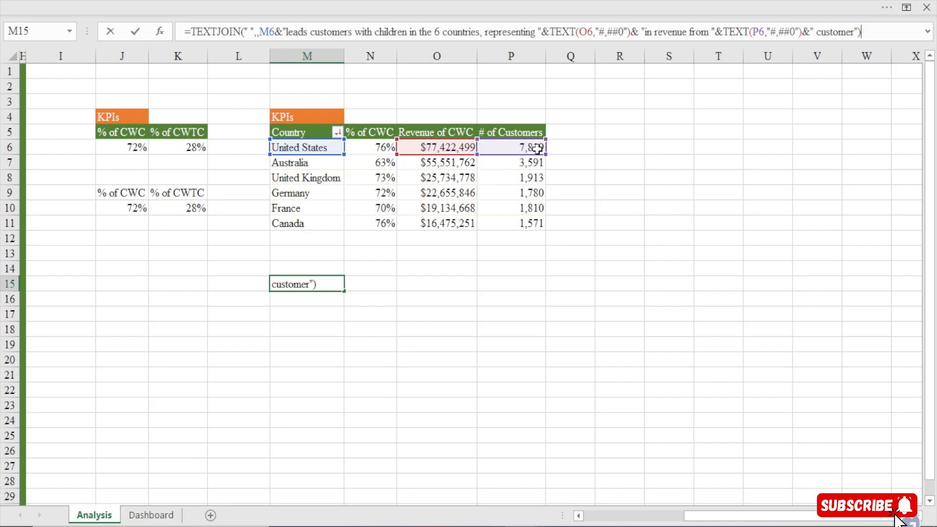
key(Return)
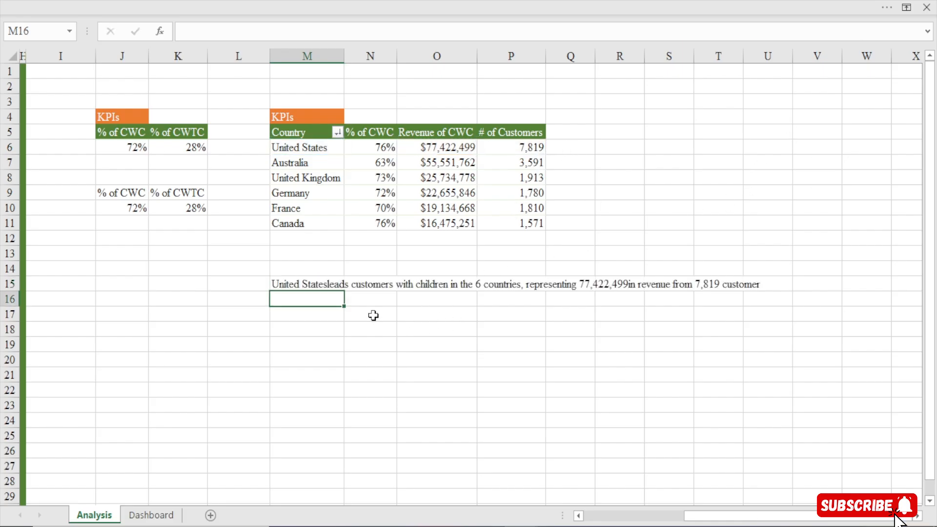
Insert a space before "leads" in the M15 formula's quoted text to separate it from the country name
click(303, 284)
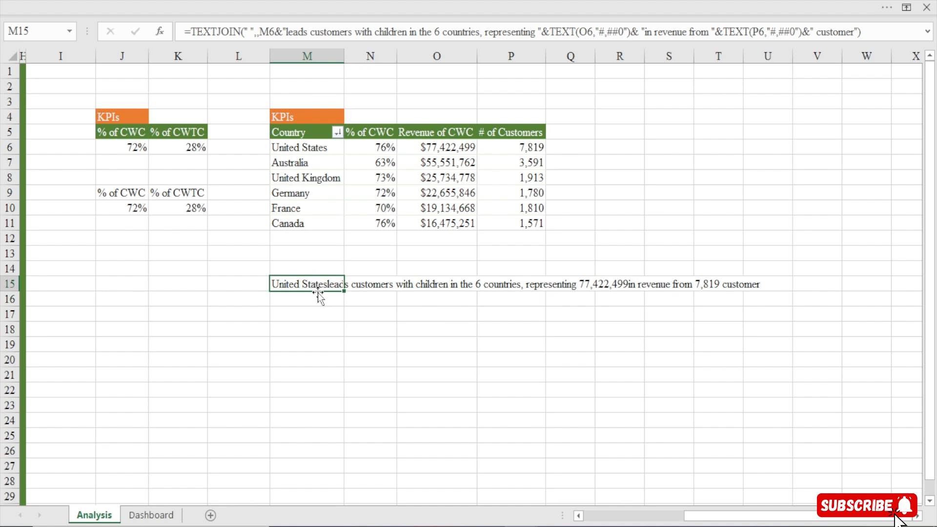
click(288, 32)
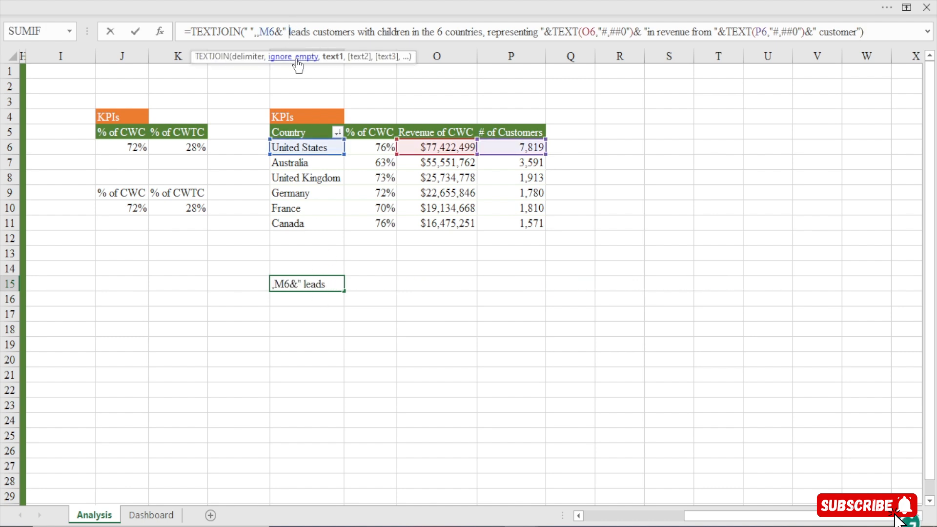
key(Return)
click(290, 284)
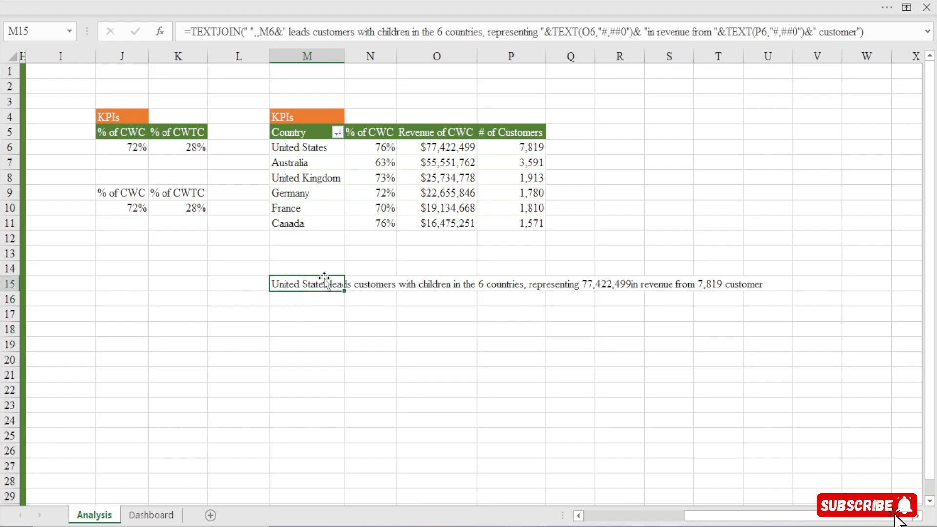
click(305, 298)
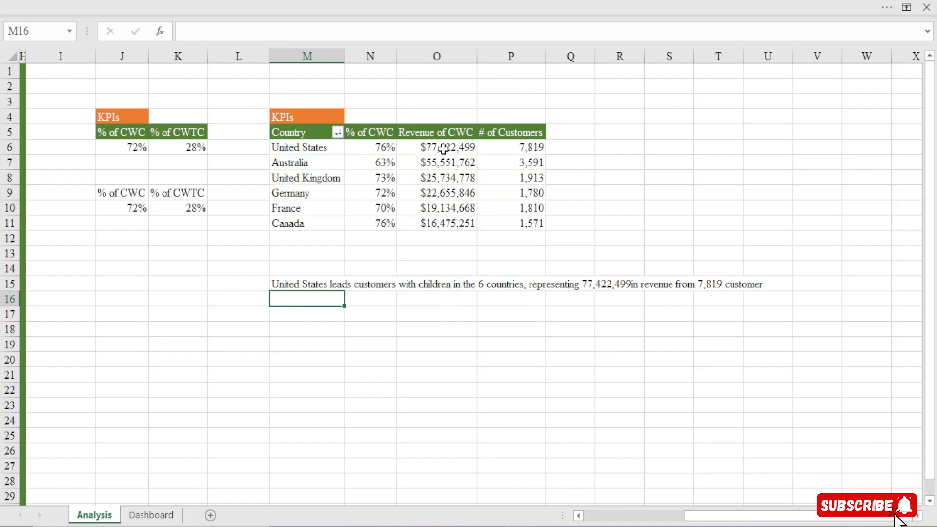
Insert a space before "in revenue" in the M15 formula and change the revenue format to "$#,##0"
mouse_move(444, 149)
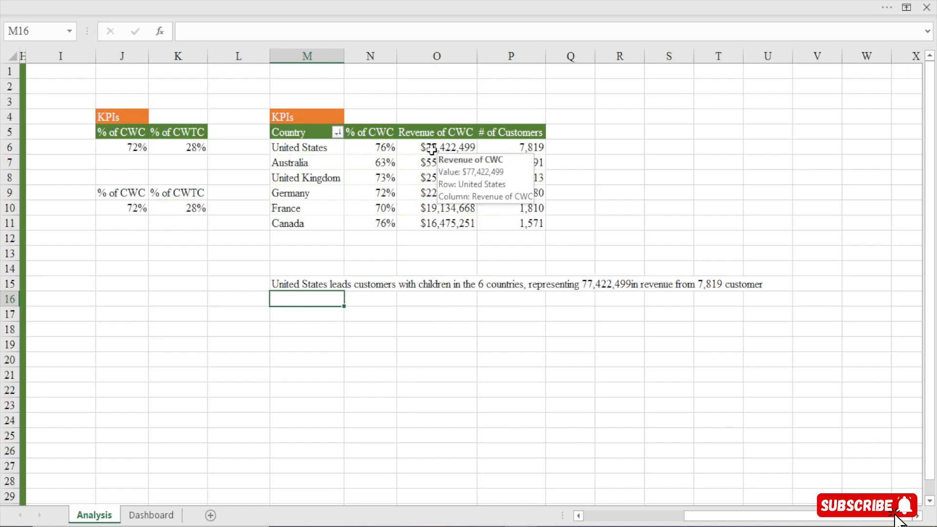
click(600, 284)
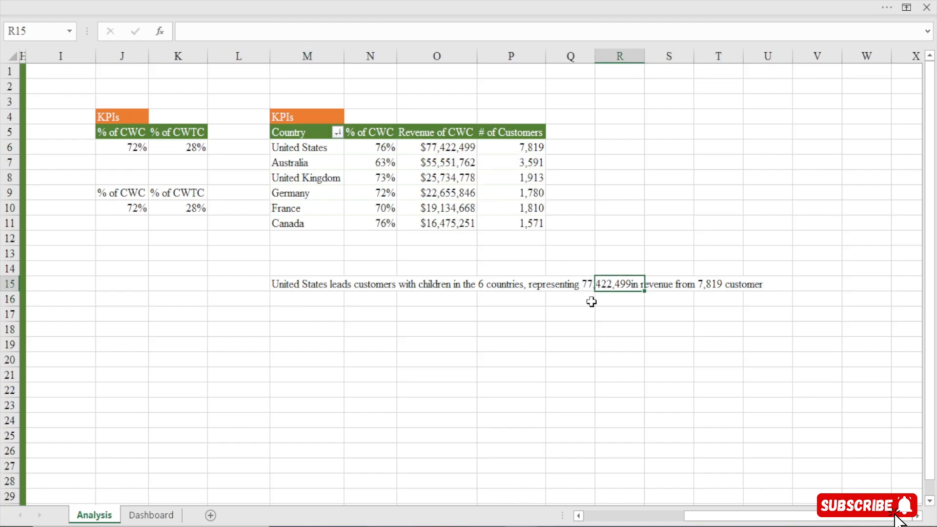
click(309, 285)
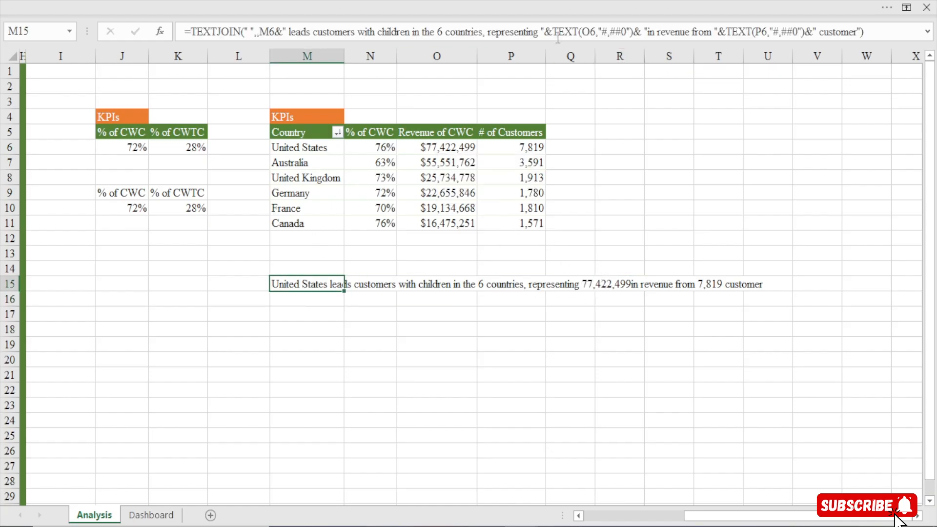
click(649, 32)
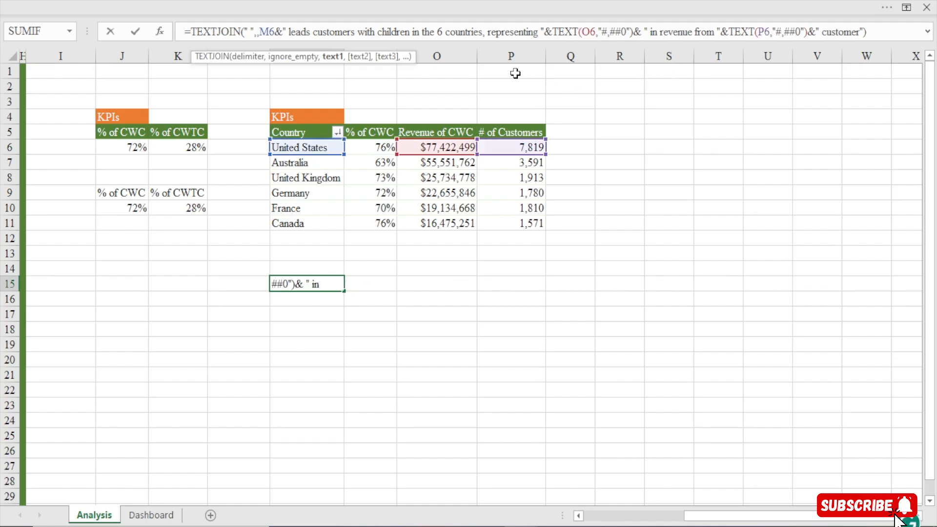
click(604, 35)
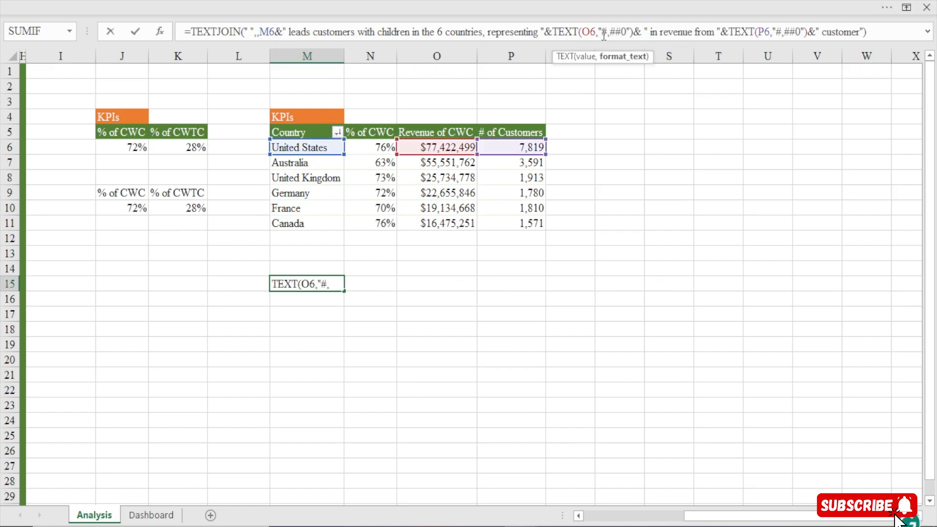
text($)
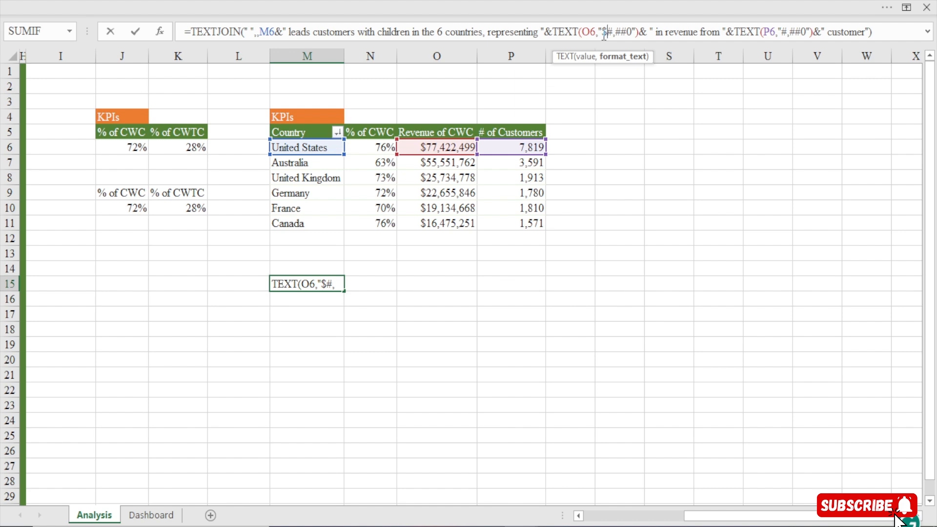
key(Return)
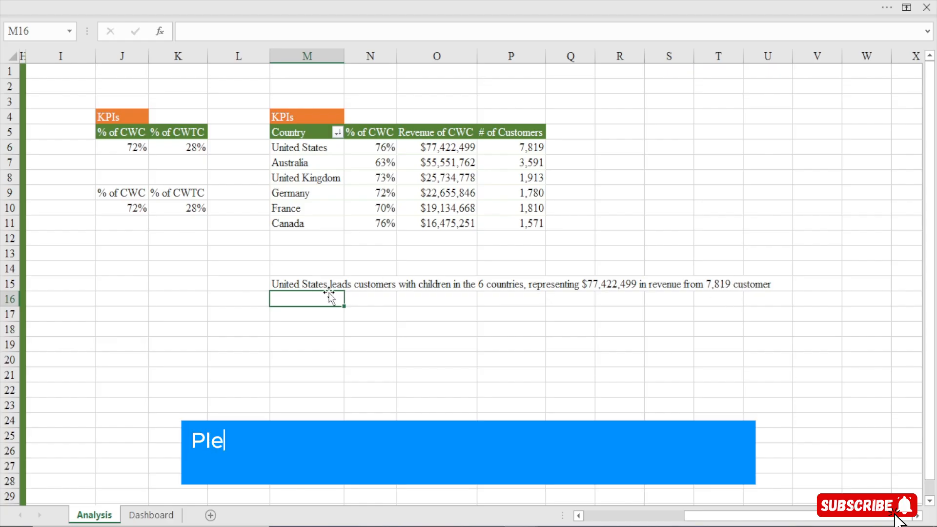
Copy the whole country KPIs pivot table, including its KPIs heading in M4, and paste it at S4
click(307, 278)
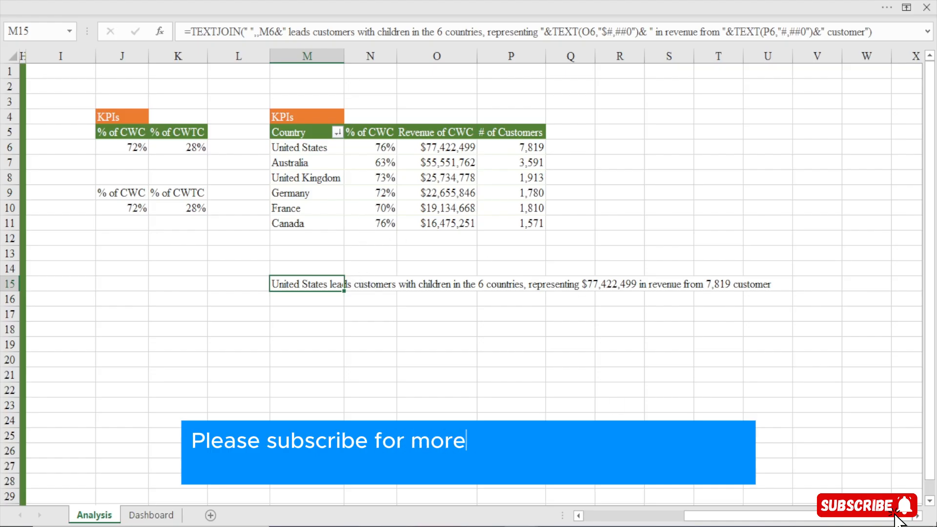
scroll(895, 517, right, 4)
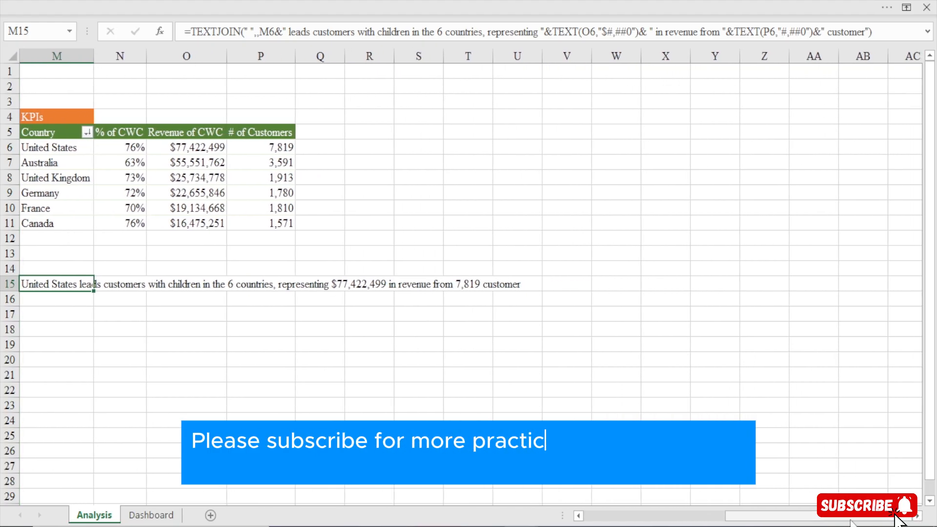
drag(850, 523, 844, 524)
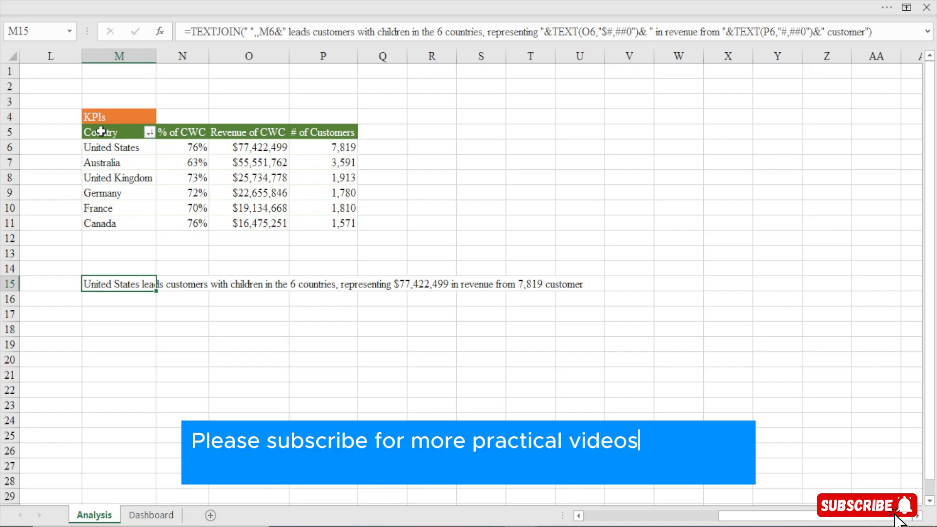
click(104, 116)
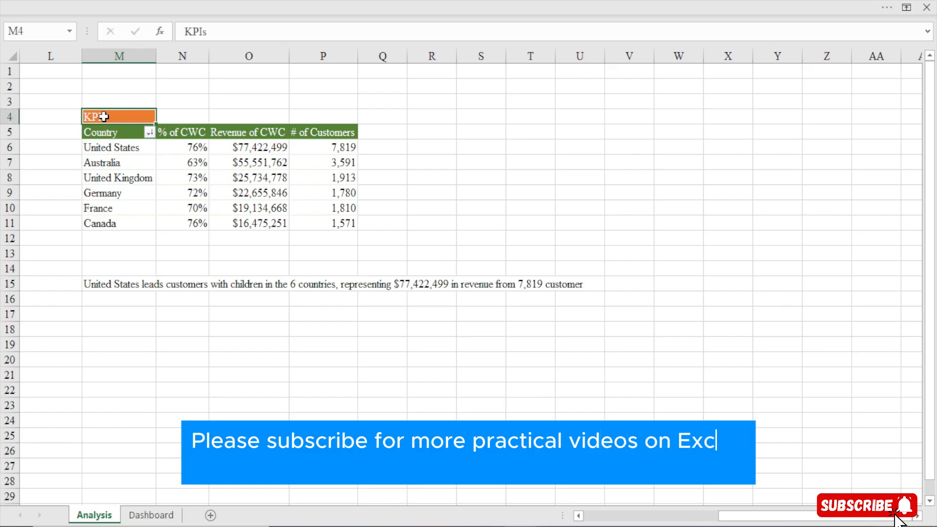
key(ctrl+a)
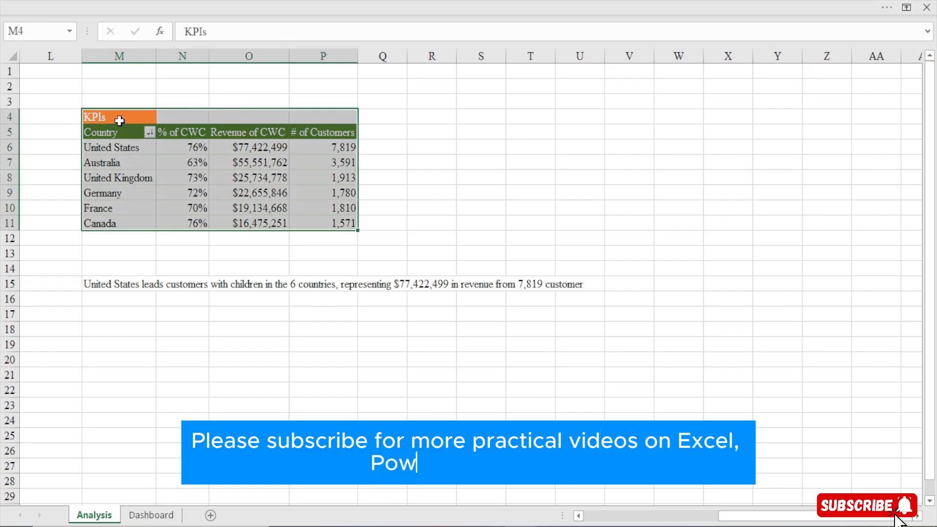
key(ctrl+c)
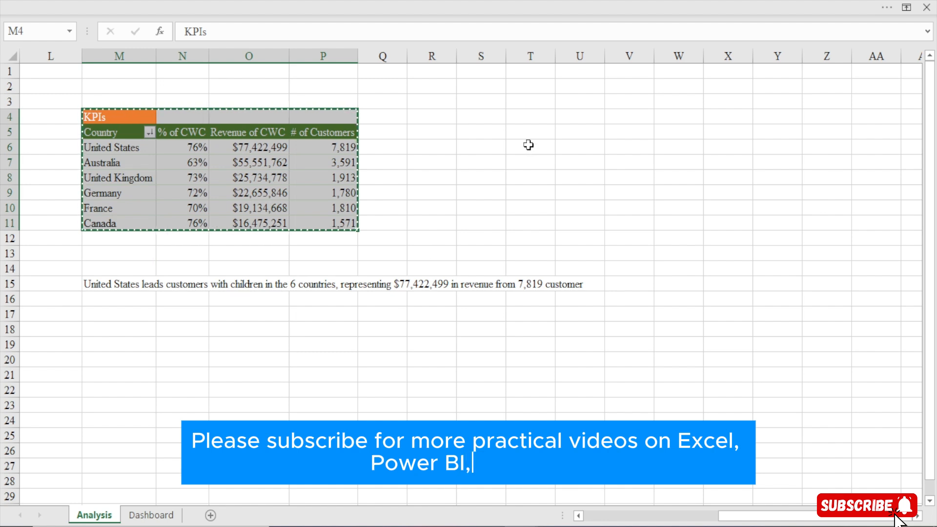
click(469, 118)
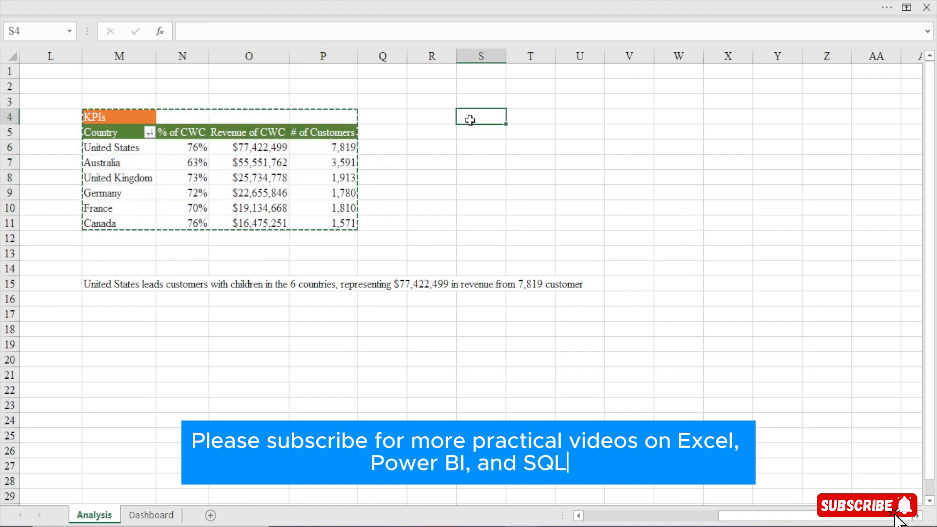
key(ctrl+v)
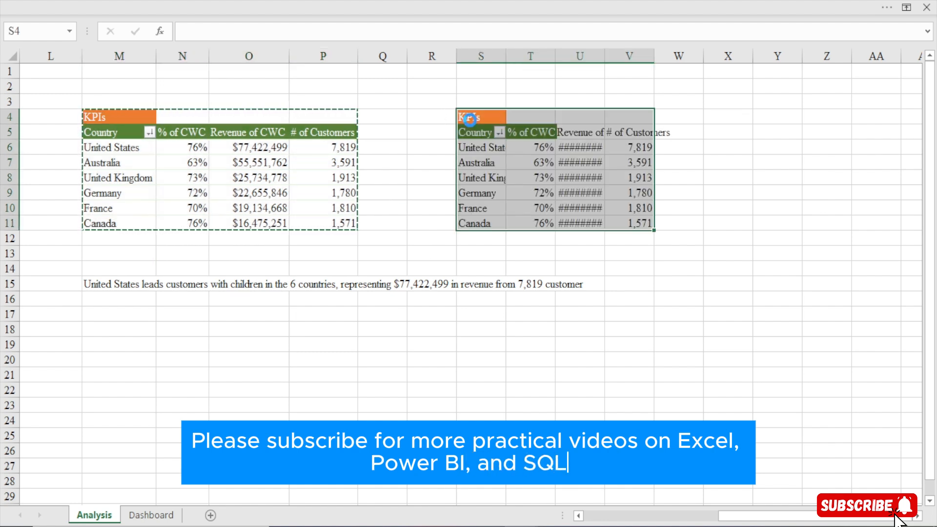
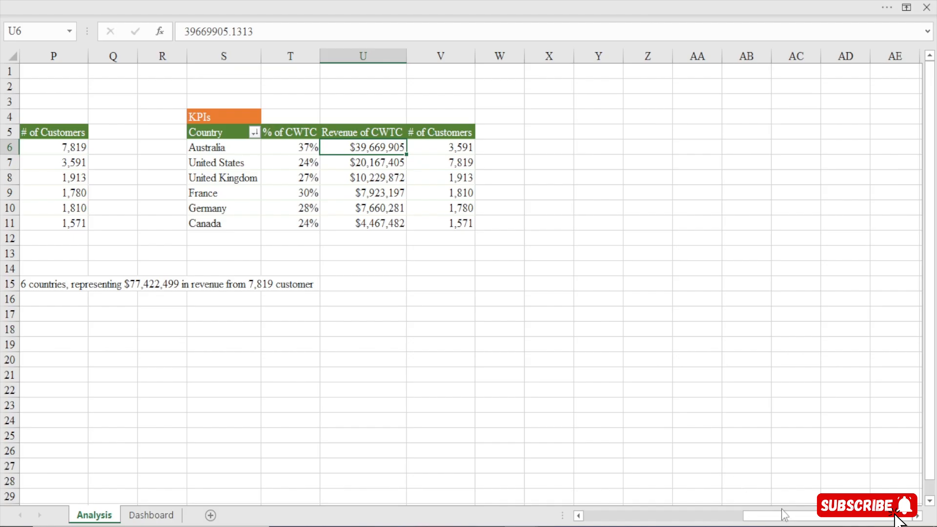
Check the TEXTJOIN formula in M15 against the country cell M6 that it references
drag(783, 515, 731, 522)
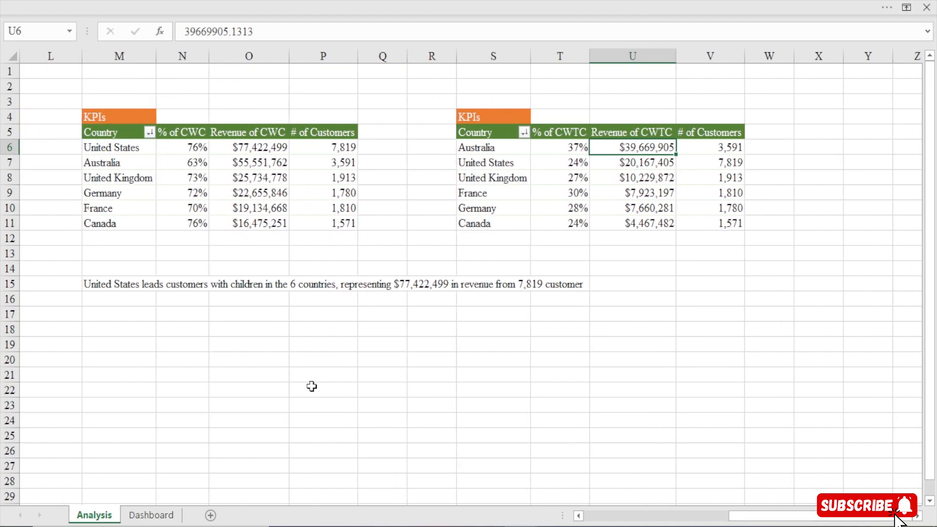
click(111, 334)
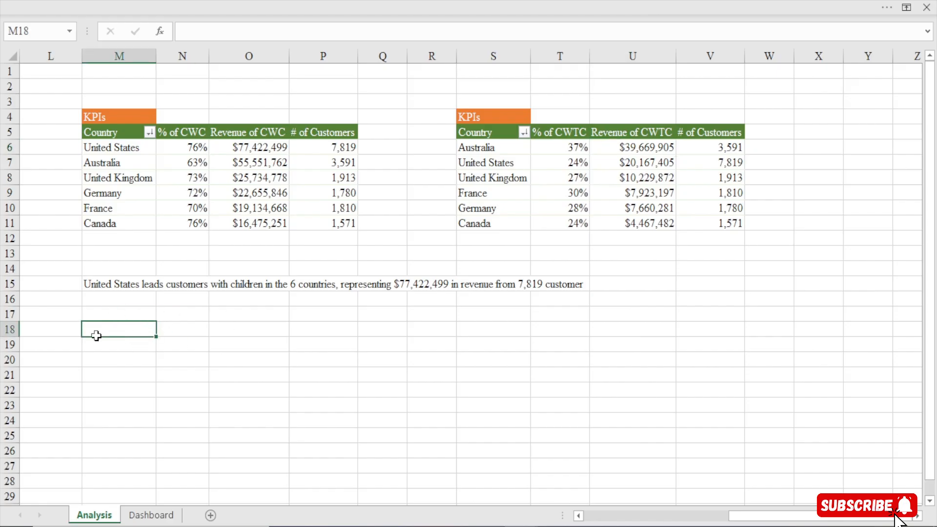
click(111, 288)
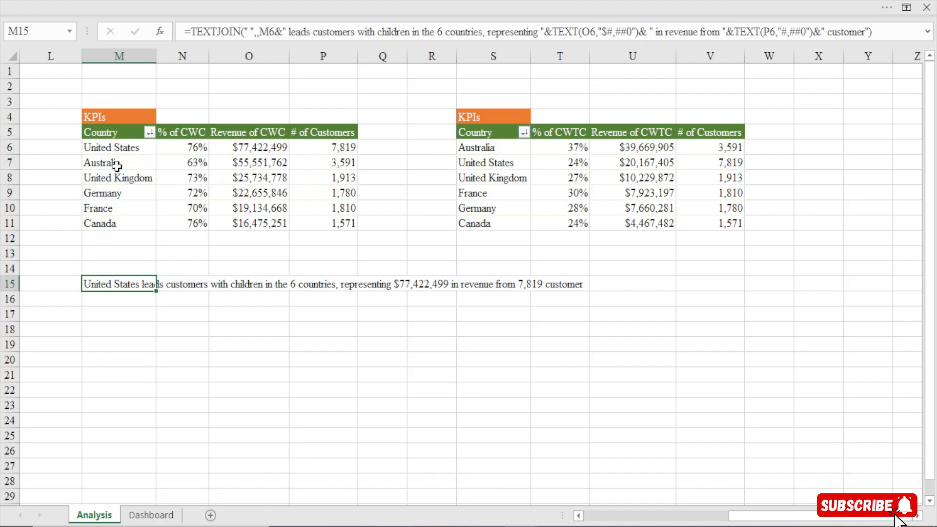
click(117, 147)
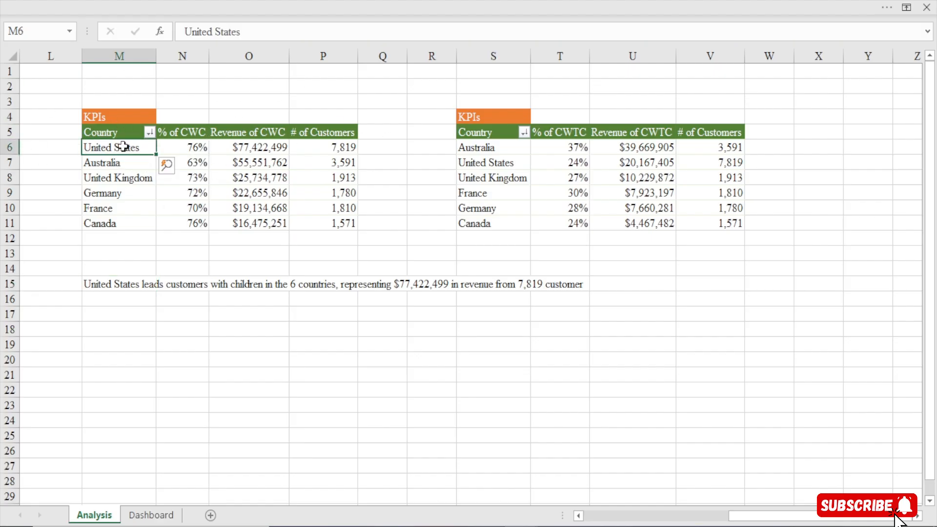
click(113, 286)
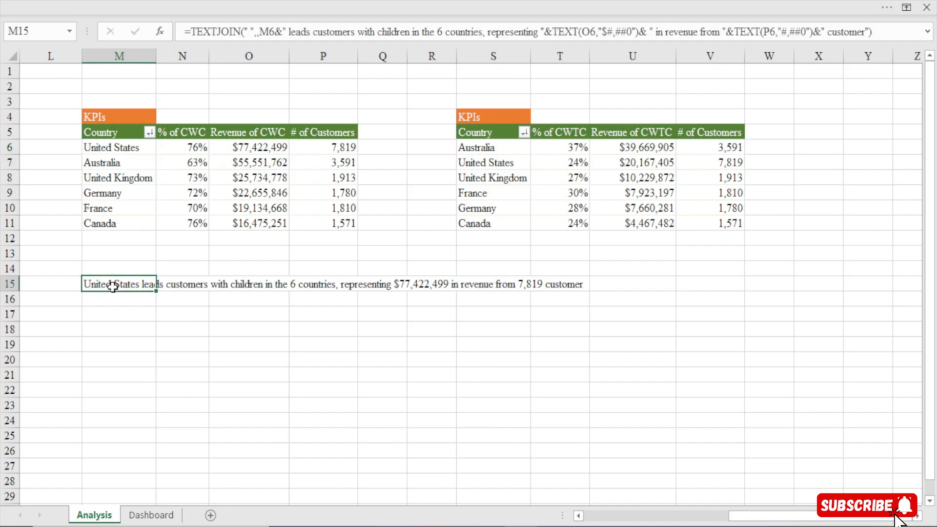
Start a TEXTJOIN formula in M18 with a space delimiter, a blank ignore-empty argument and the first country cell S6 as text
click(108, 331)
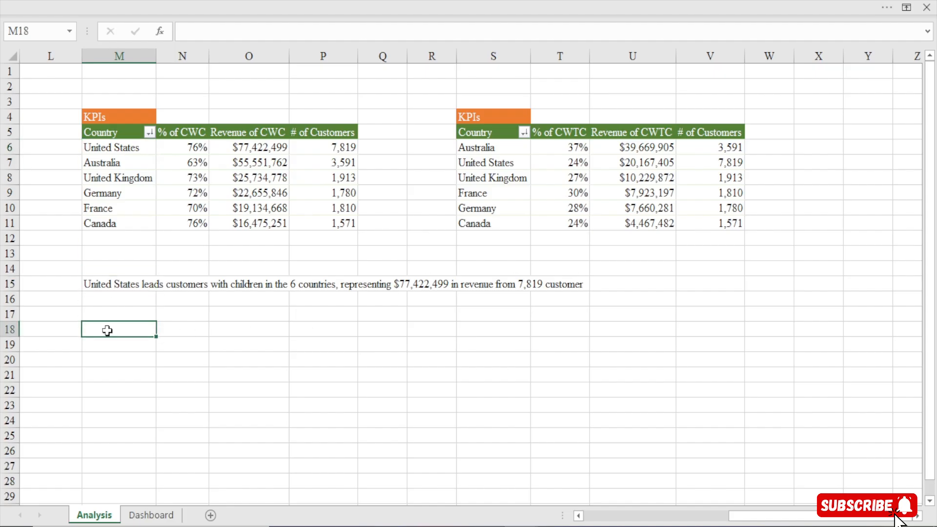
text(=)
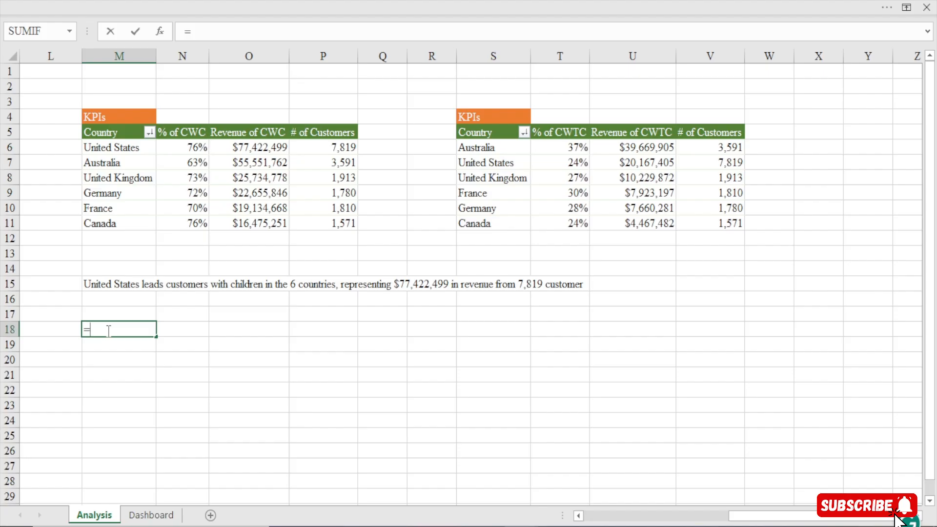
text(te)
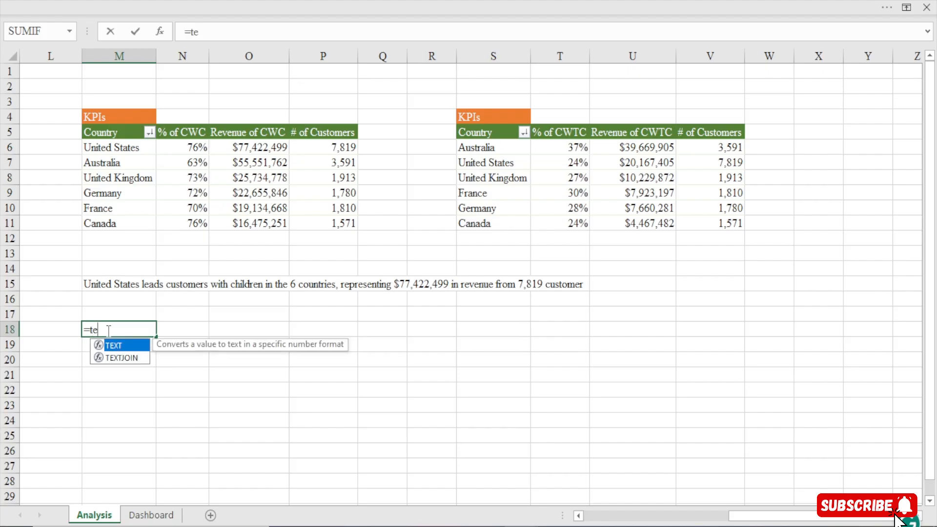
key(Down)
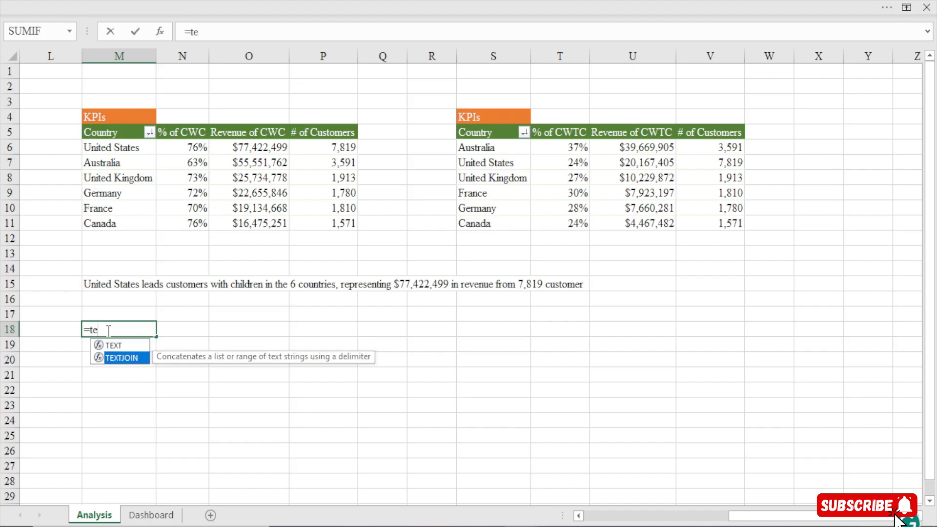
key(Tab)
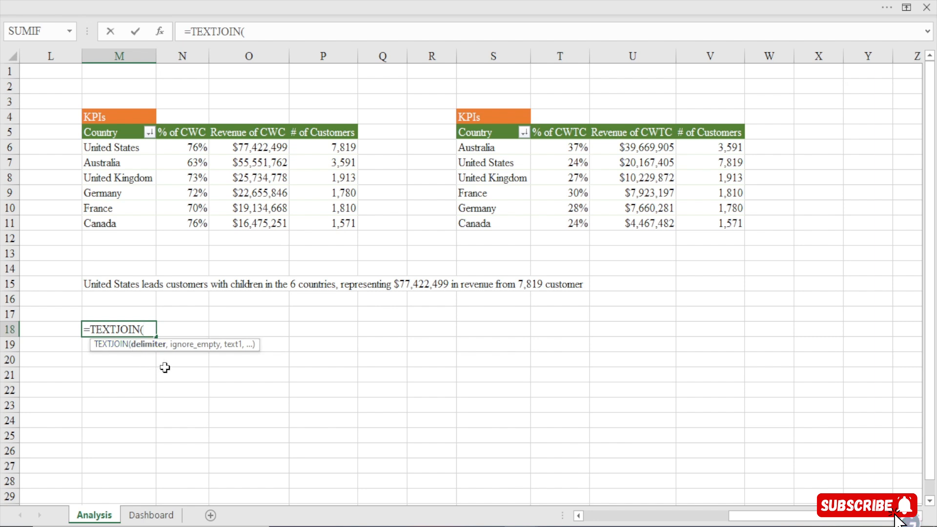
text(" ",)
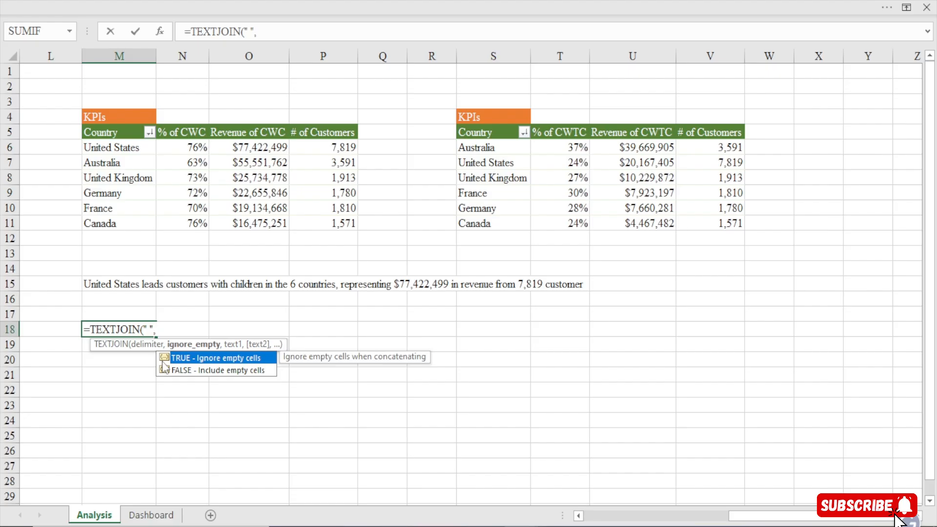
text(,)
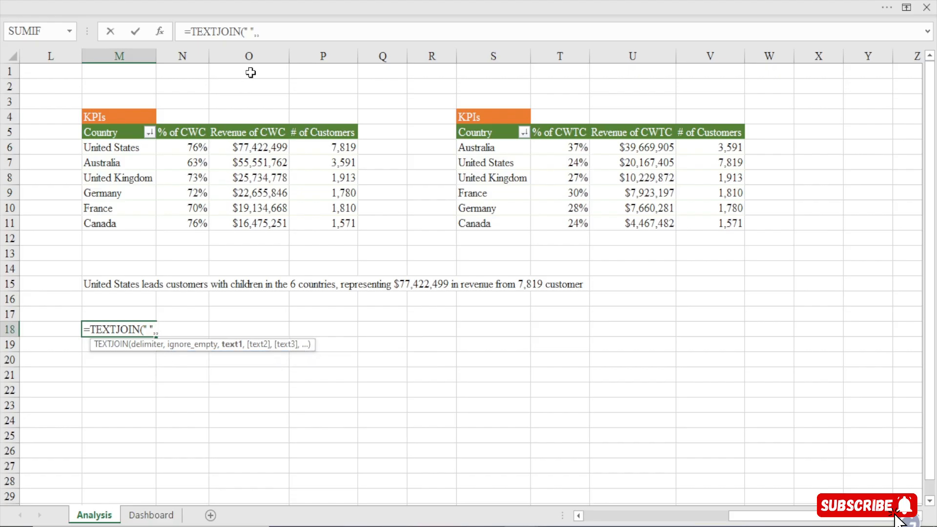
click(272, 34)
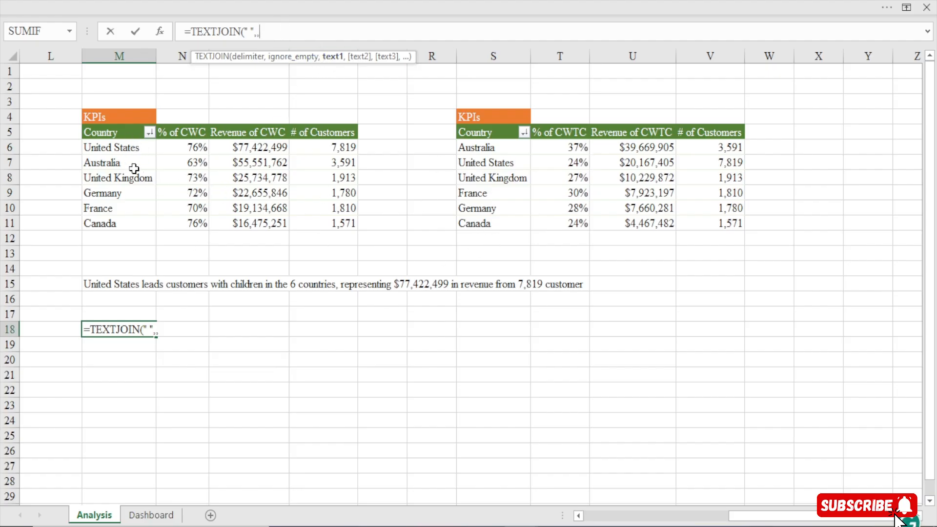
click(496, 148)
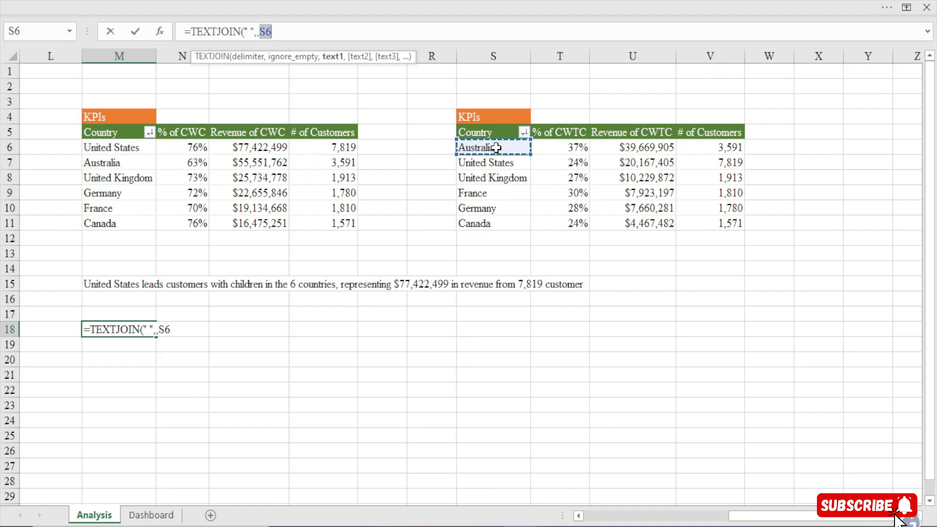
text(&)
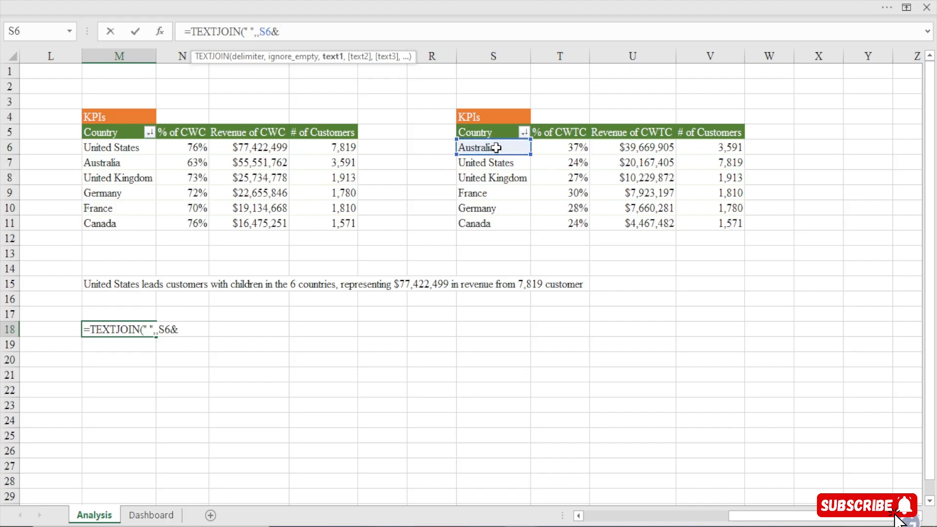
text(" leads customers )
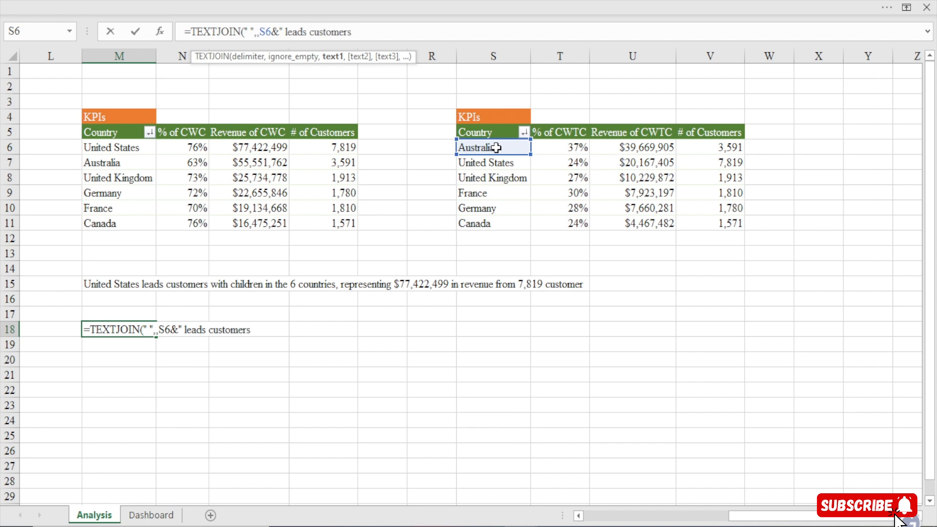
text(without chii)
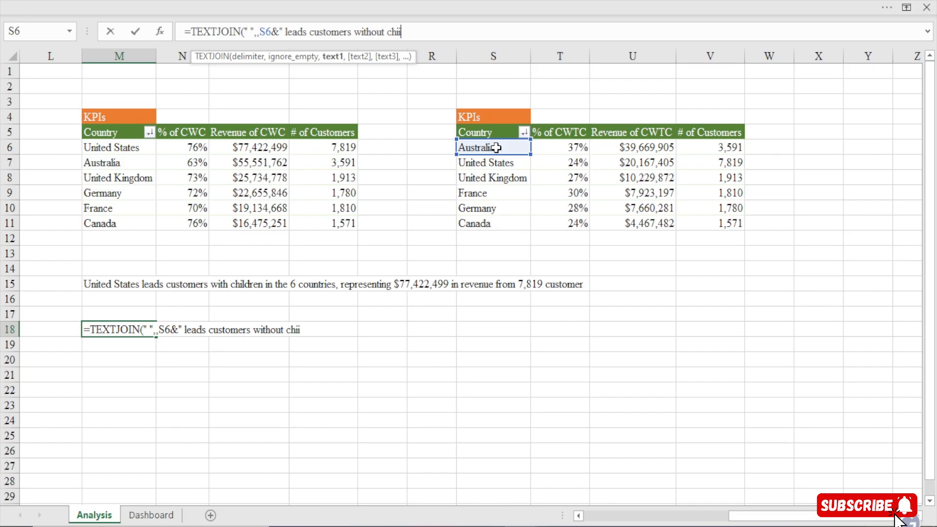
Join the quoted text " leads customers without children in the " after S6 in the M18 formula
key(BackSpace)
text(ldren in the )
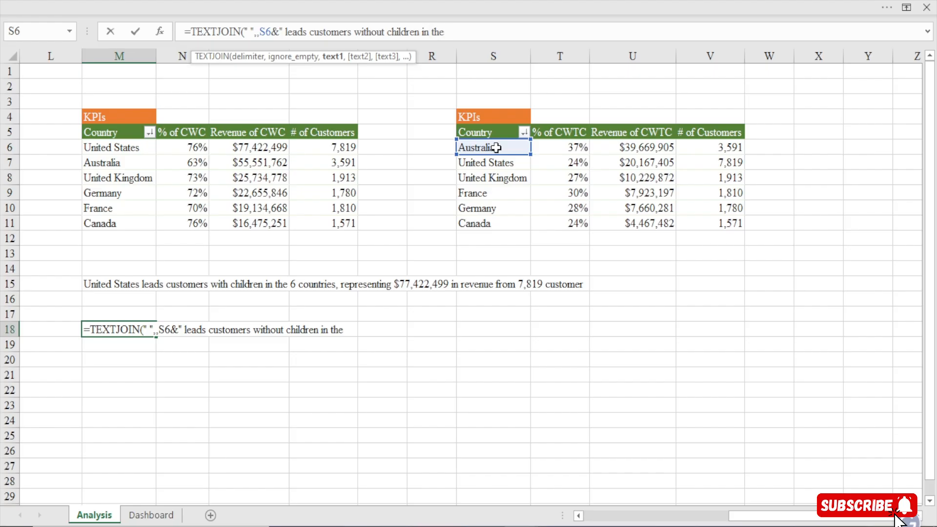
text(6 countire)
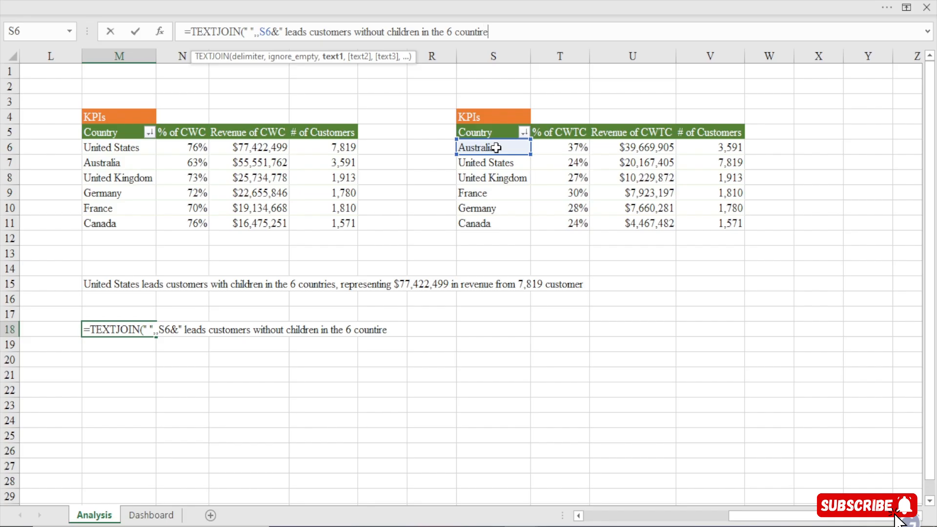
Extend the quoted text in the M18 formula with "6 countries, representing" and close the quotation
key(BackSpace)
key(BackSpace)
text(es)
key(BackSpace)
key(BackSpace)
key(BackSpace)
key(BackSpace)
text(tries, repre)
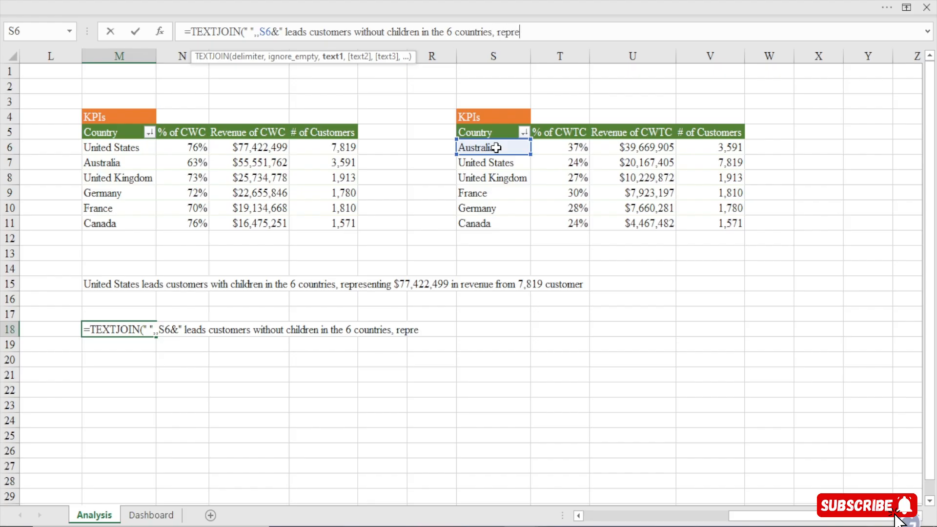
text(senting)
text("&)
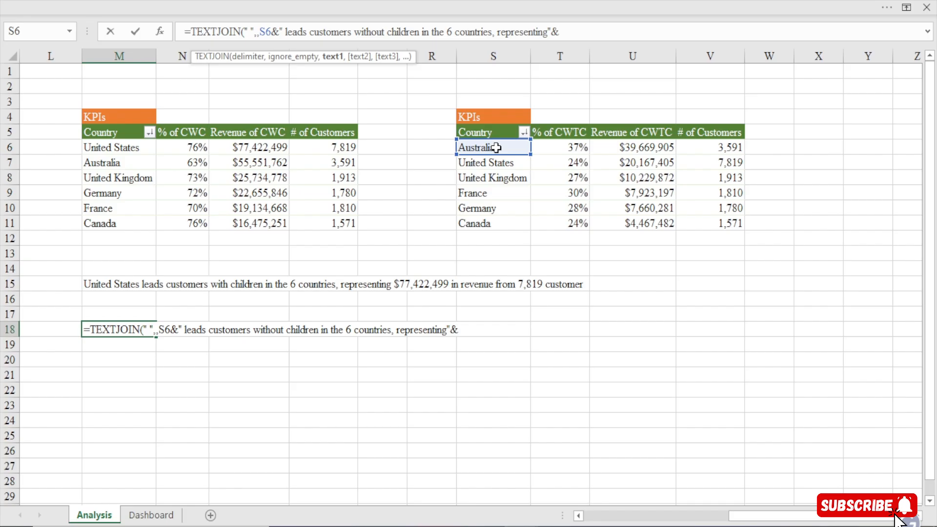
text(text)
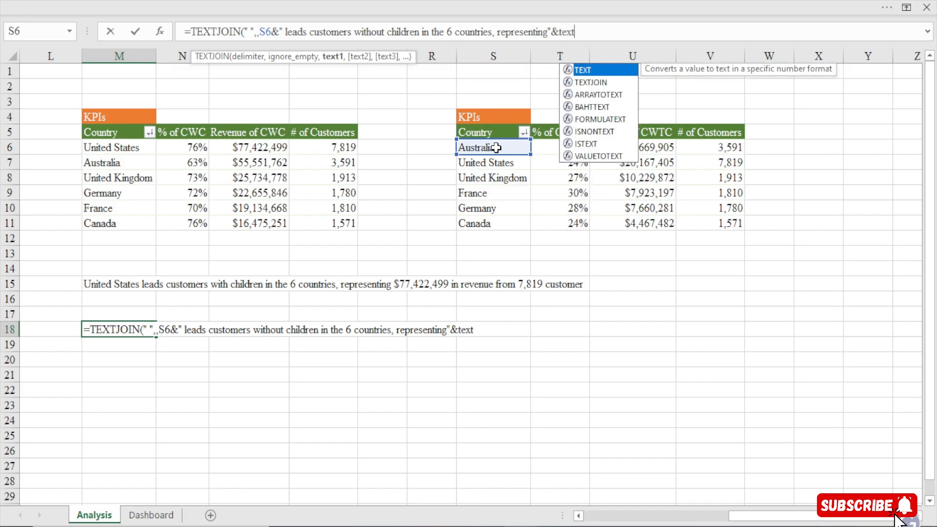
Join a TEXT function for the revenue in U6 with the format $#,##0 and try to complete the M18 formula
key(Tab)
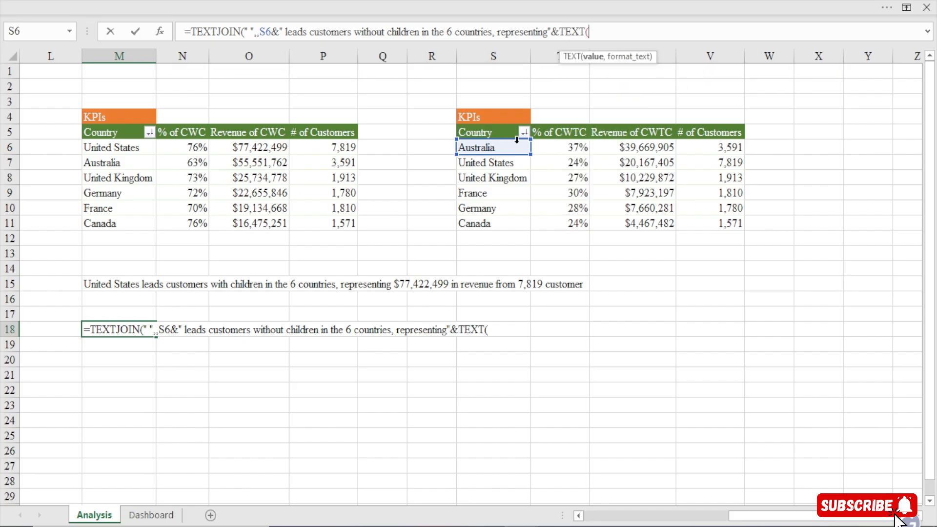
click(629, 149)
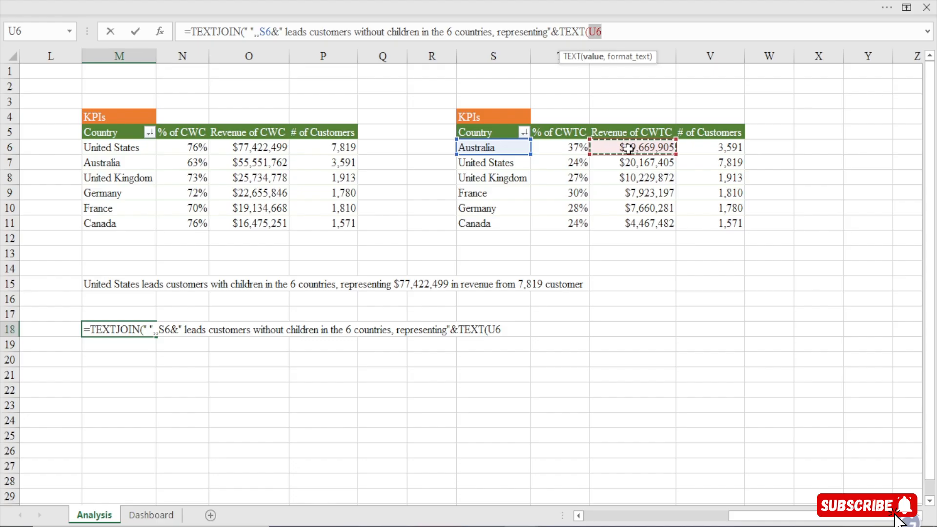
text(,)
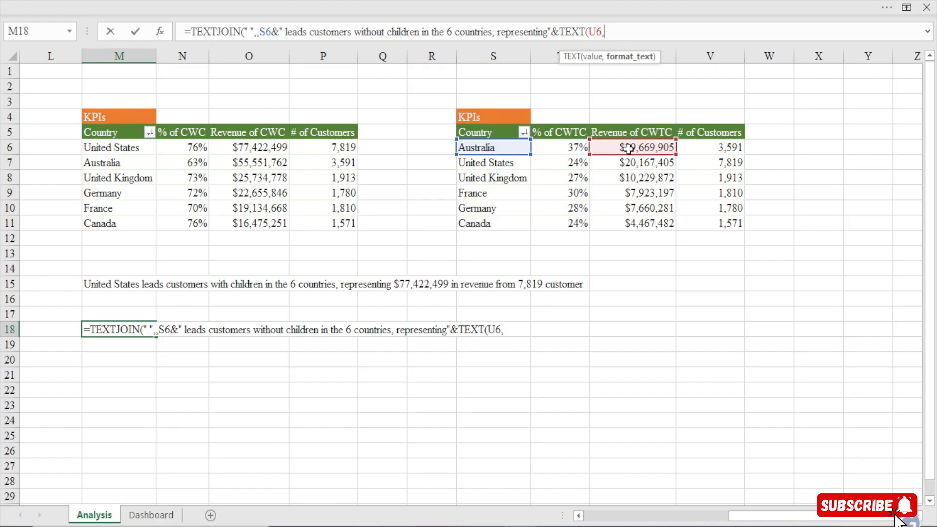
text($#,)
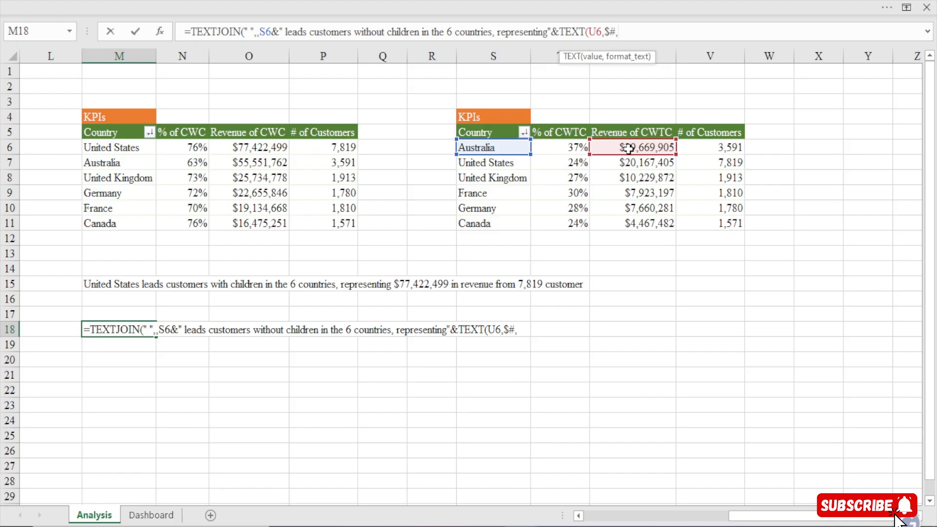
text(##9)
key(BackSpace)
text(0)
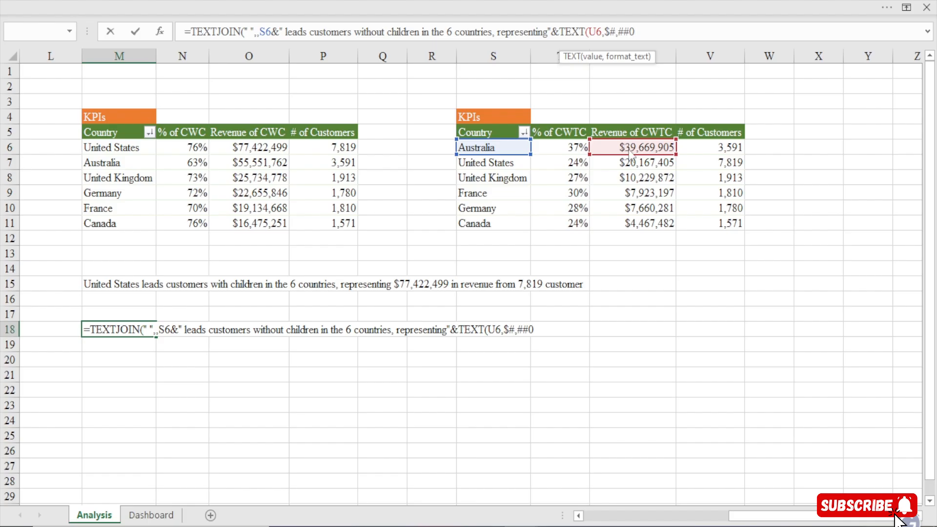
key(Return)
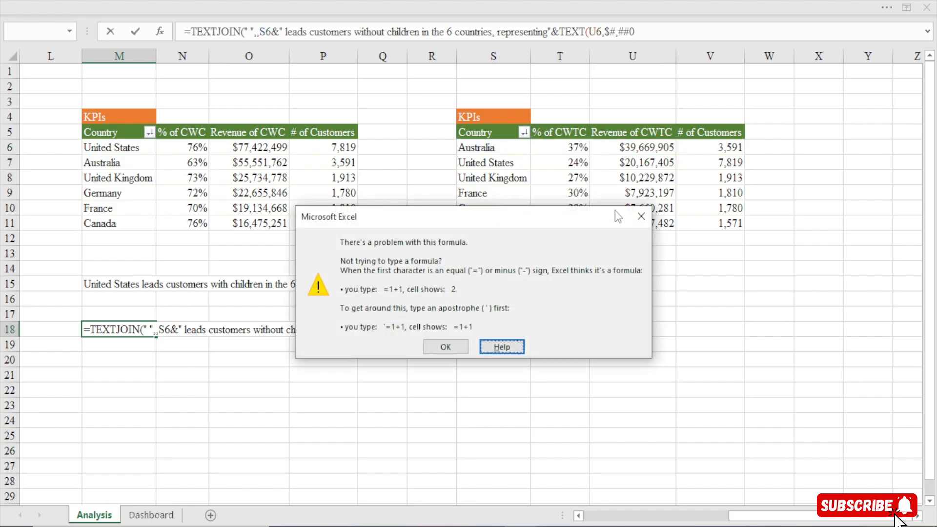
click(635, 219)
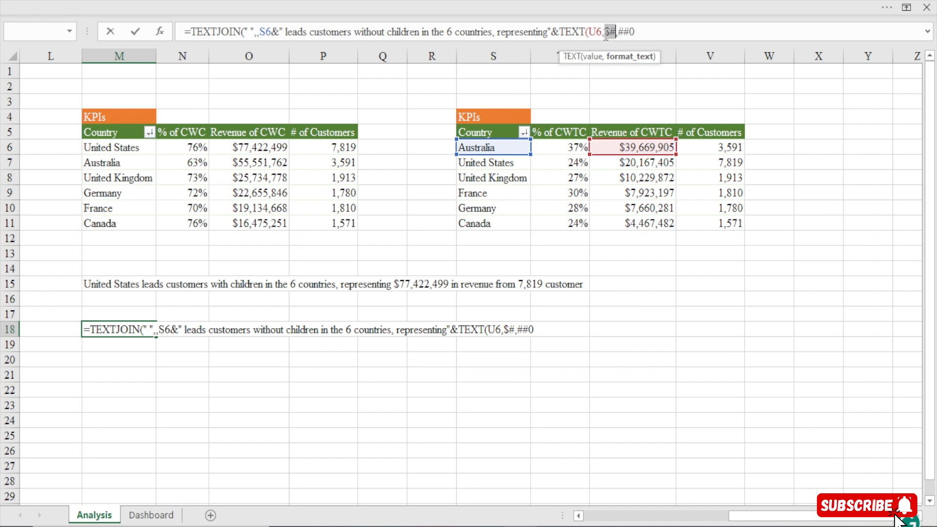
Enclose the $#,##0 revenue format in double quotes and close the TEXT function in M18
text(")
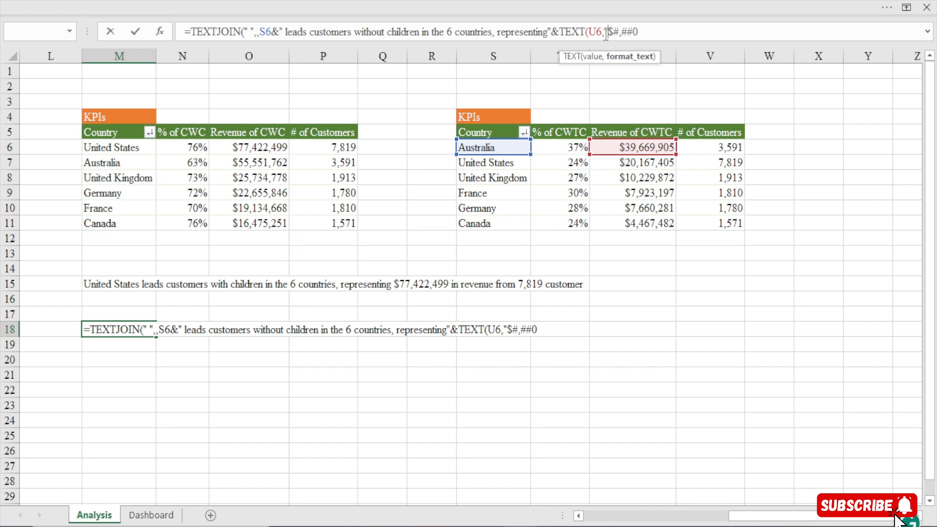
click(643, 29)
text())
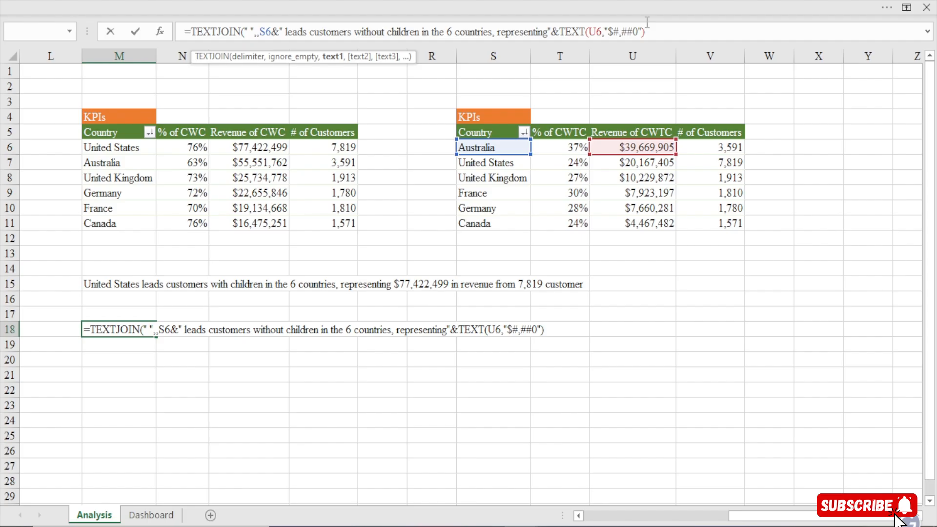
Join the quoted text " in revenue from" after the formatted revenue in the M18 formula
text(&" in revenuie)
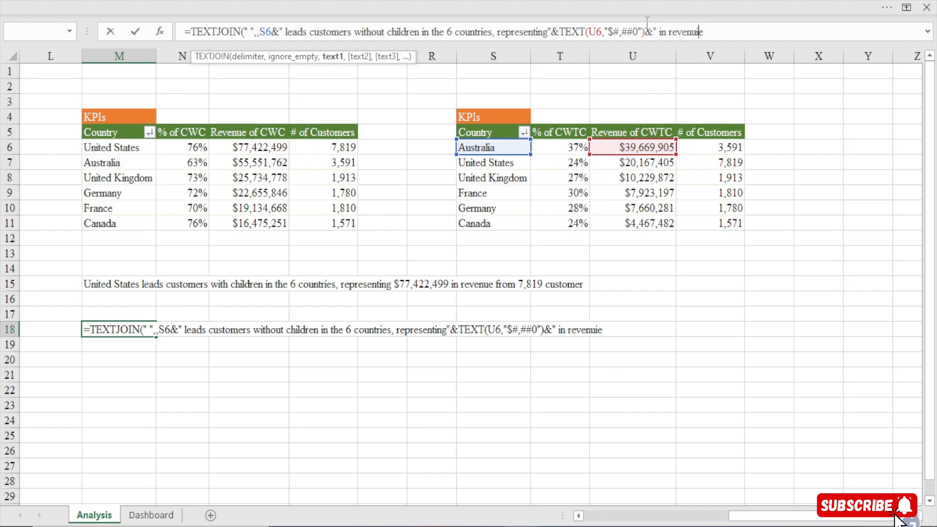
key(BackSpace)
key(BackSpace)
text(e from)
key(BackSpace)
text("&)
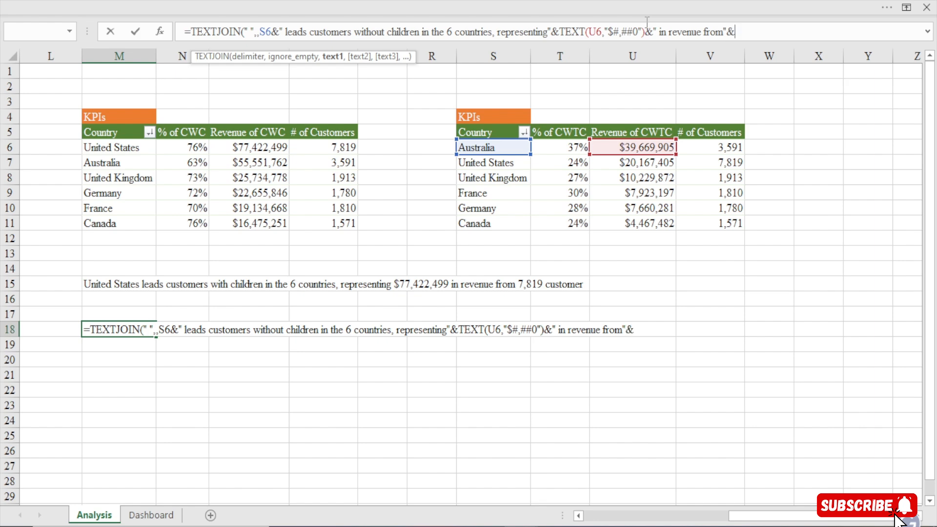
text(te)
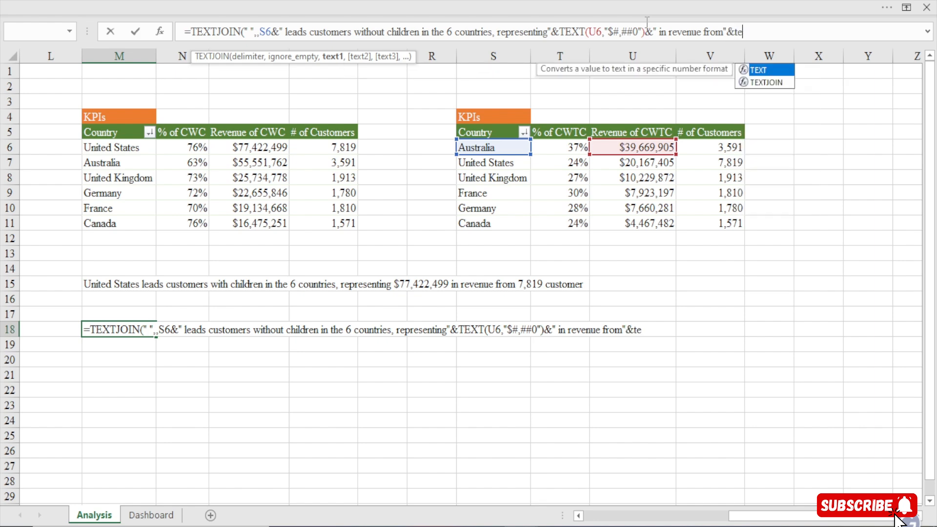
Join a TEXT function for the customer count in V6 with the format "#,##0" to the M18 formula
key(Tab)
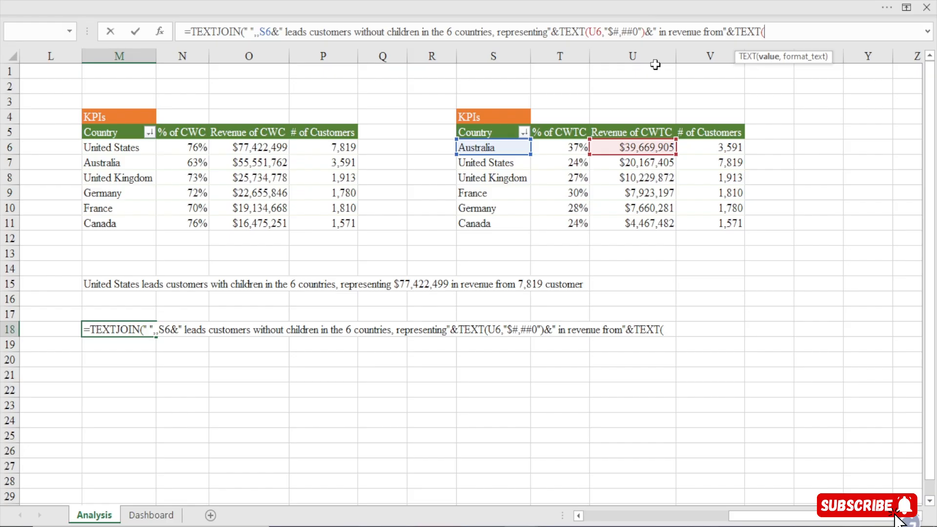
click(727, 147)
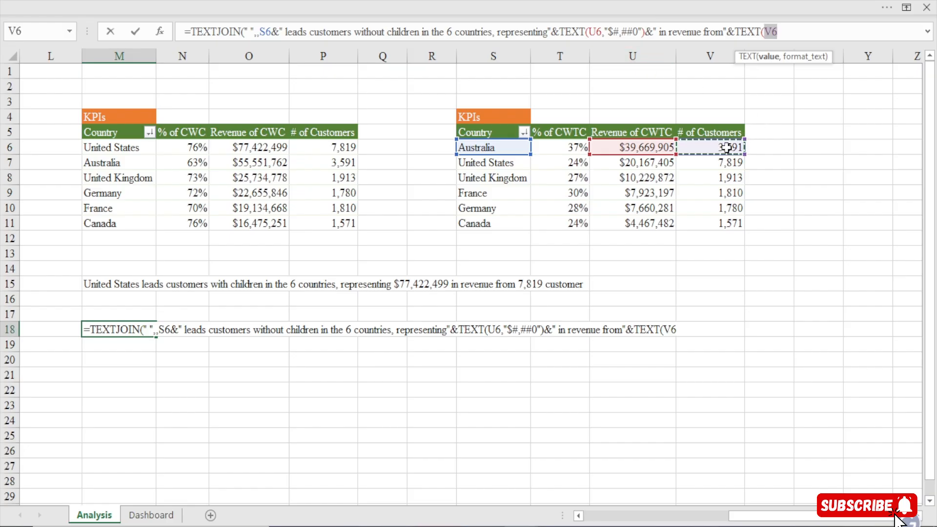
text(,)
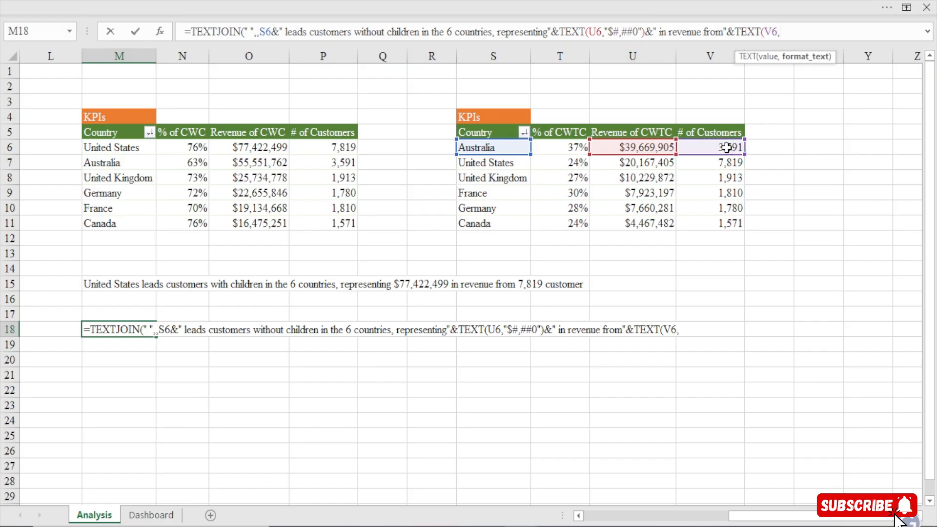
text("#)
text(,##0)
text("&)
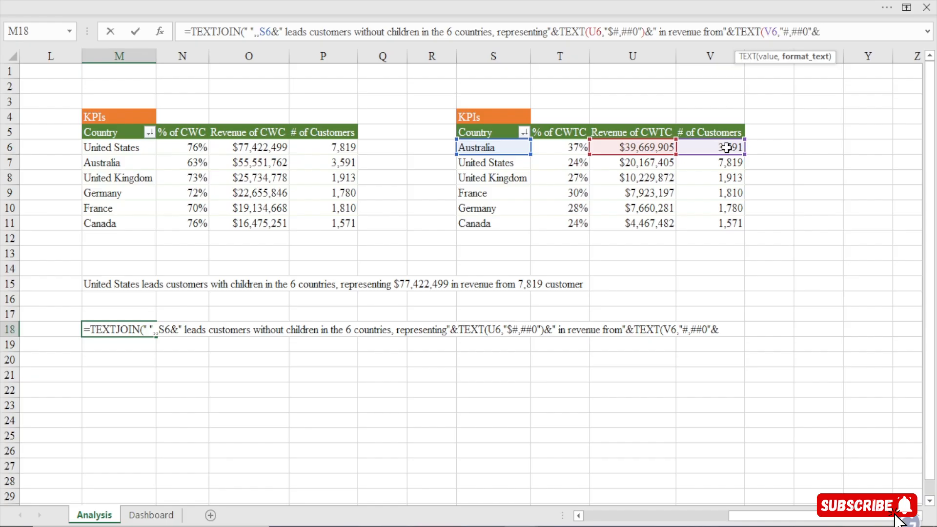
text(" custo)
Join the quoted text " customers" to the M18 formula, close the second TEXT function after its format, and commit the formula
text(mers)
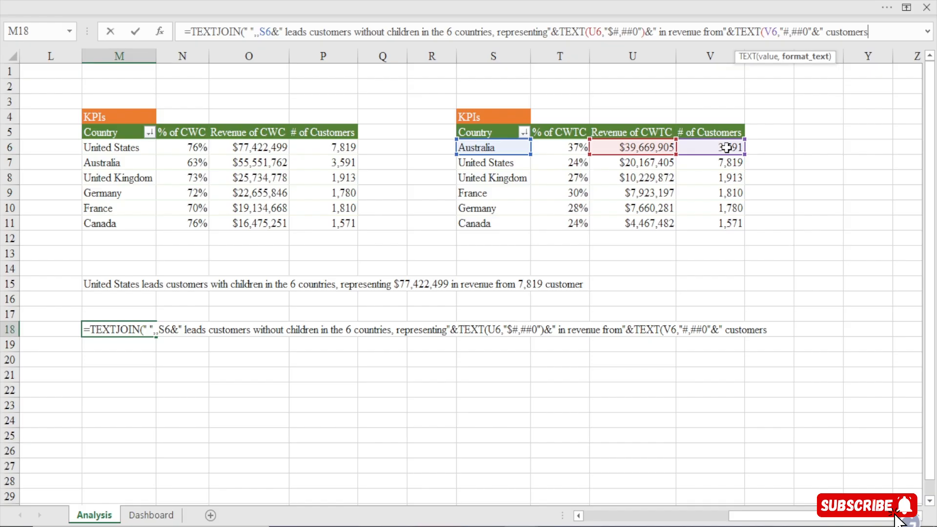
text("))
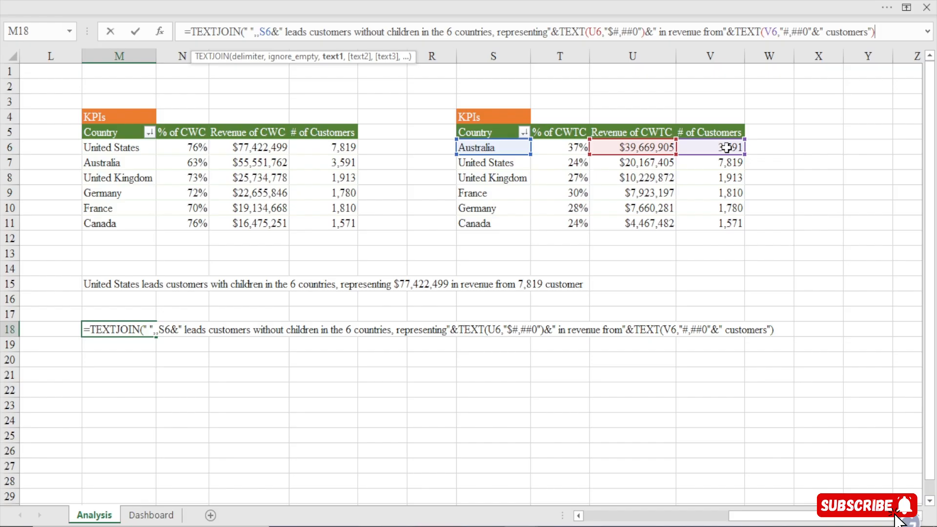
click(812, 30)
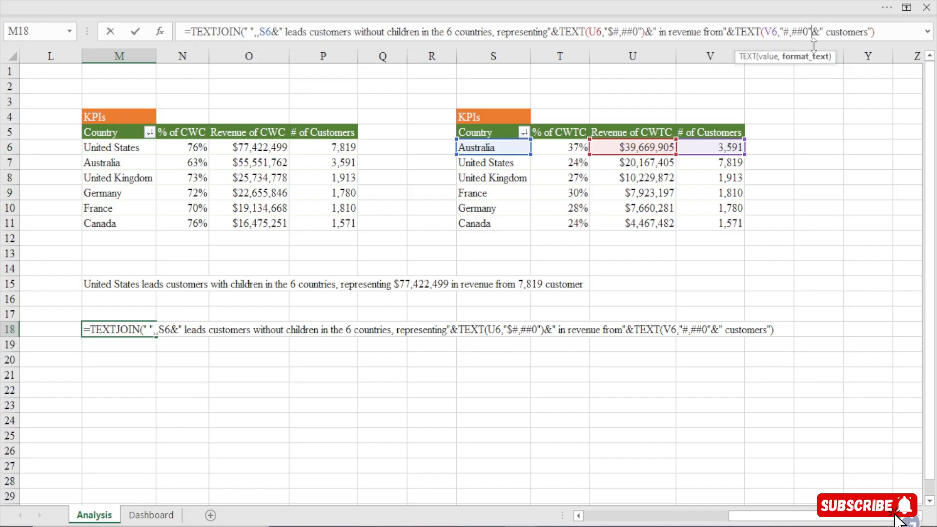
text())
click(890, 35)
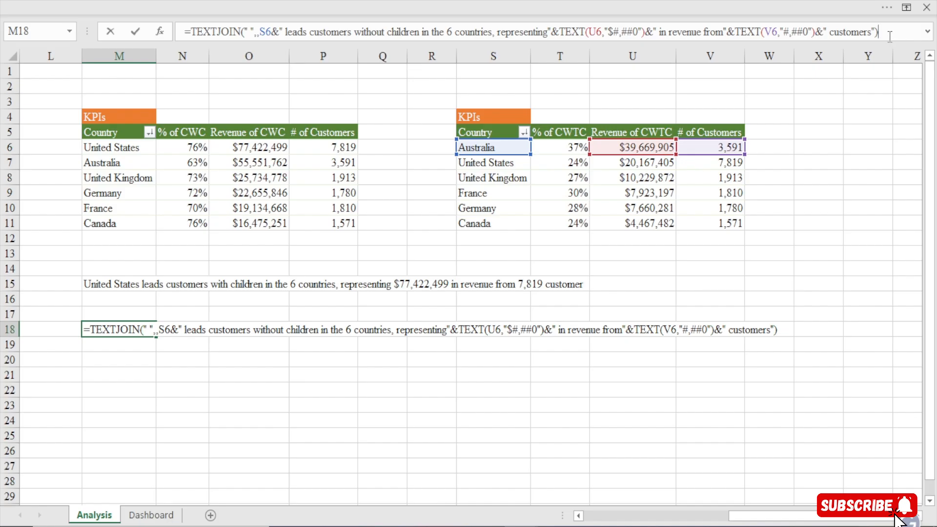
key(Return)
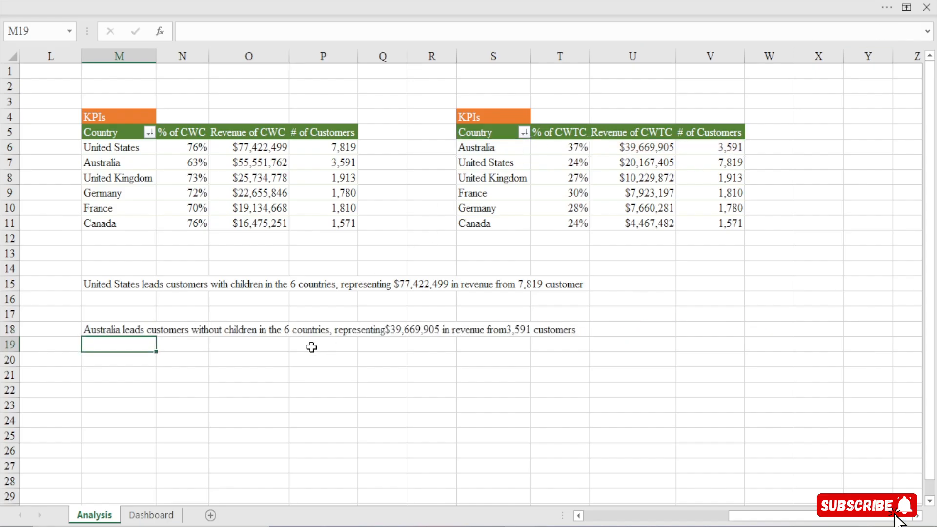
Add a space after "representing" and after "from" inside the quoted texts of the M18 formula
click(103, 329)
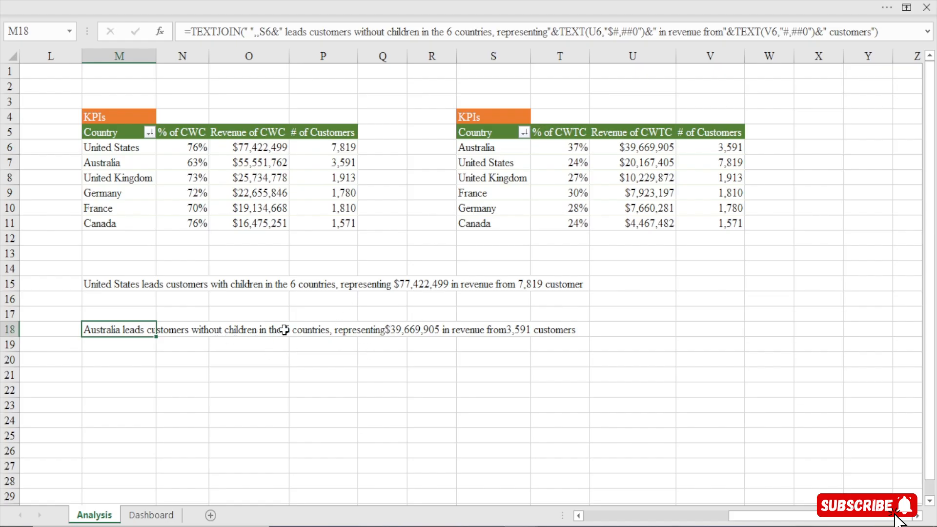
click(546, 32)
key(Return)
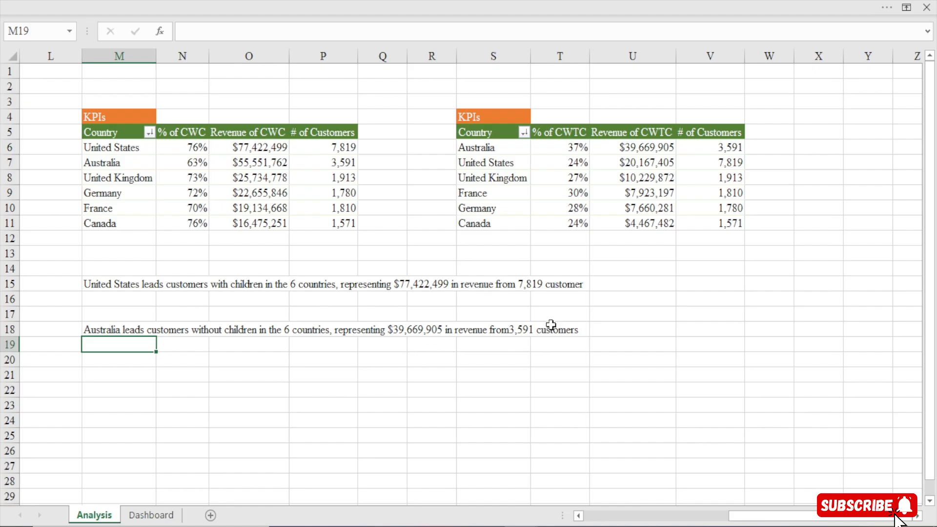
click(128, 329)
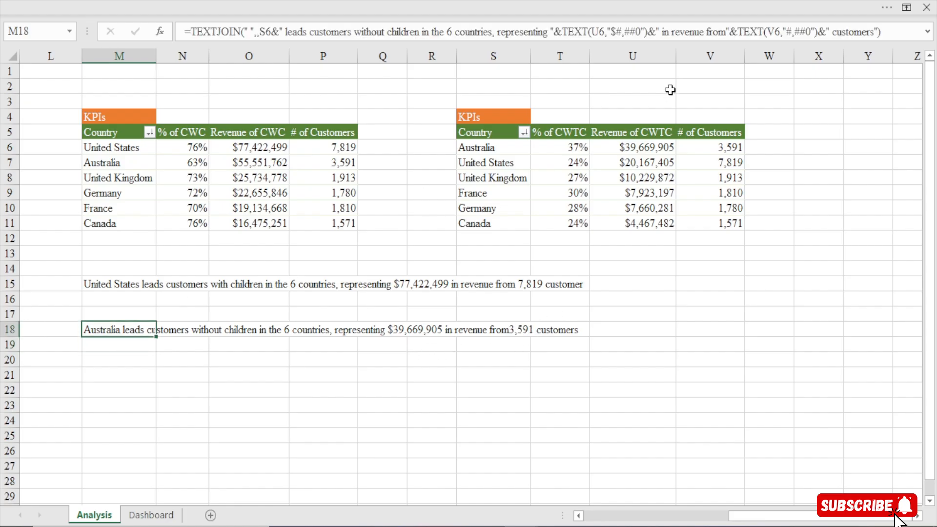
click(728, 37)
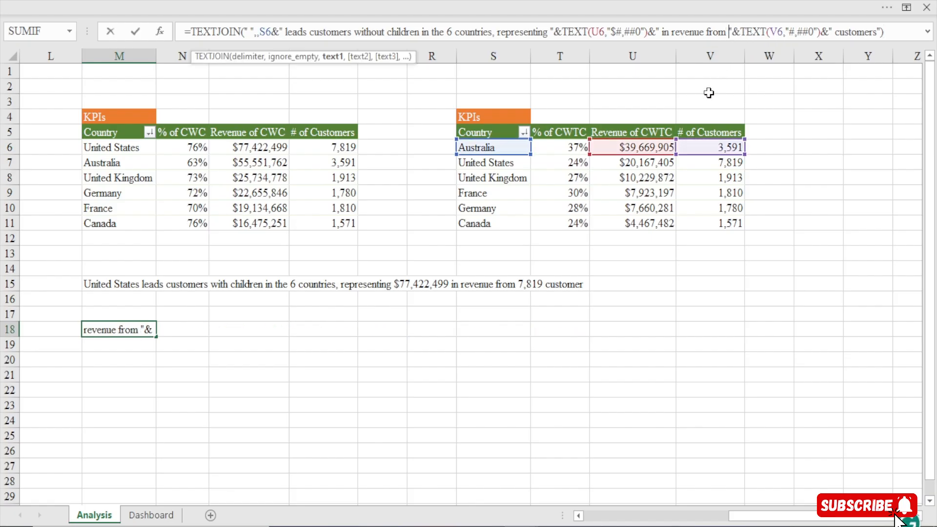
key(Return)
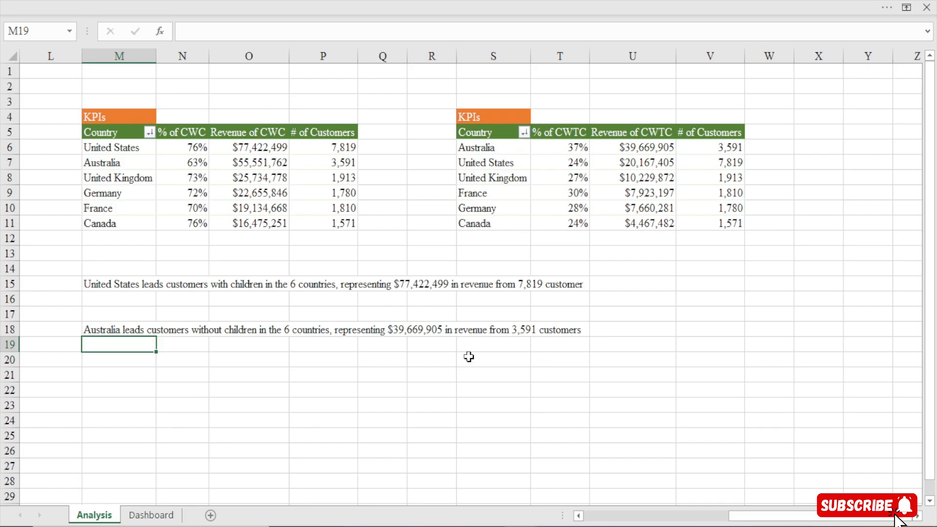
Insert a doughnut chart from the percentages in J10:K10 on the Analysis sheet and place it just below those cells
click(151, 517)
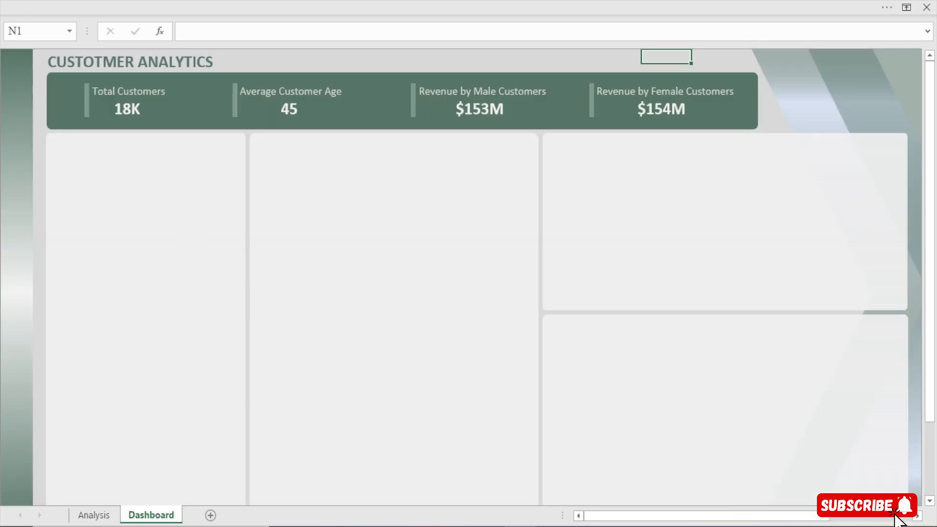
click(89, 516)
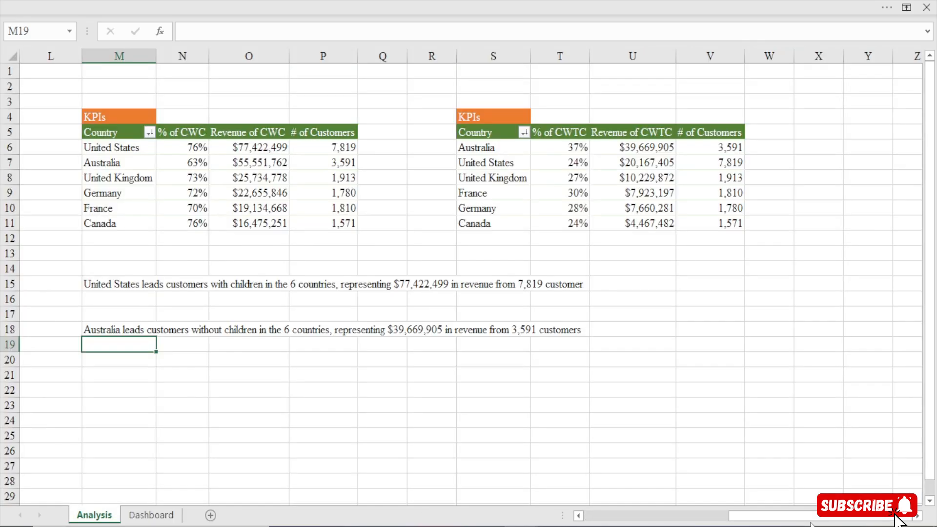
drag(752, 517, 697, 516)
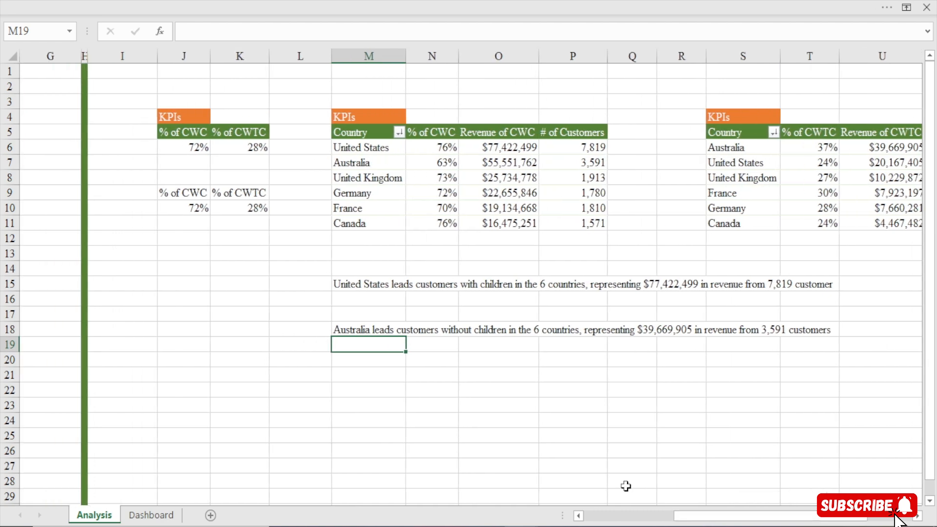
drag(197, 209, 235, 210)
click(212, 1)
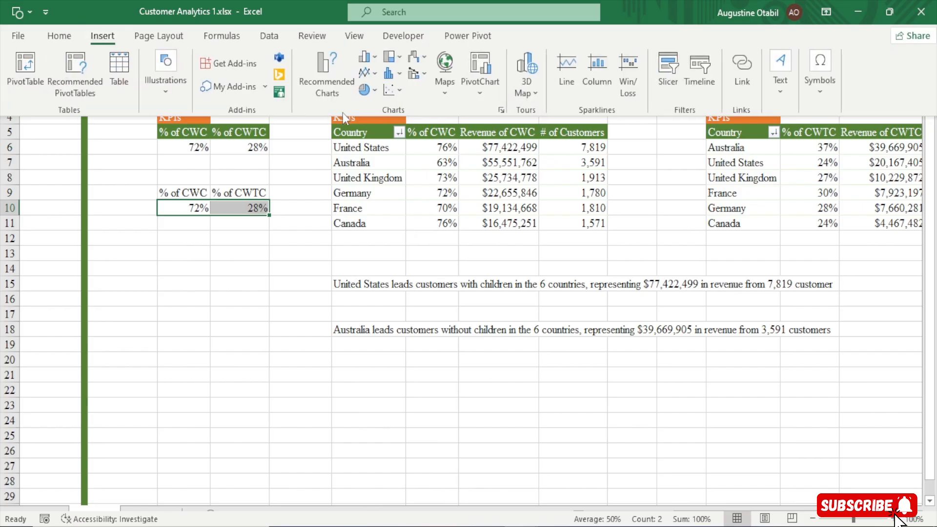
click(379, 94)
click(377, 277)
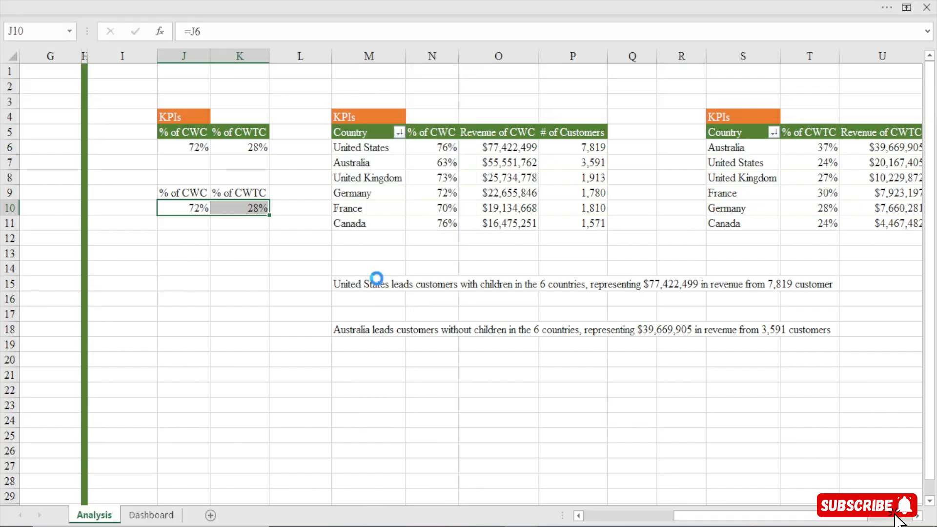
drag(326, 194, 198, 226)
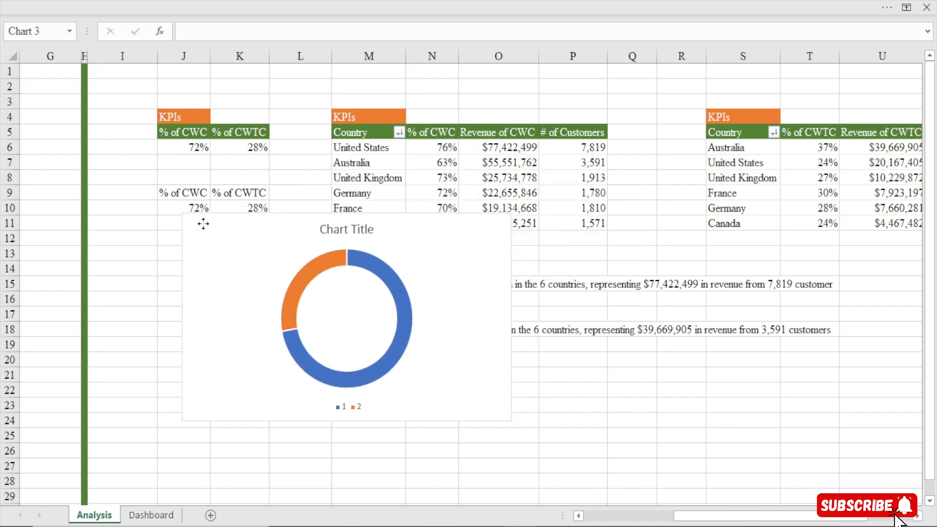
Delete the doughnut chart's title and legend and shrink the chart's width and height
click(352, 228)
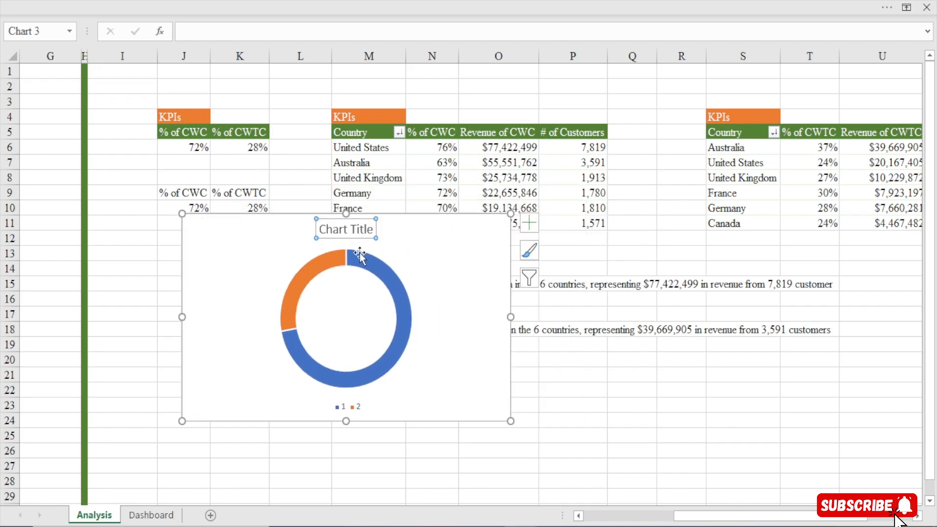
key(Delete)
click(352, 408)
key(Delete)
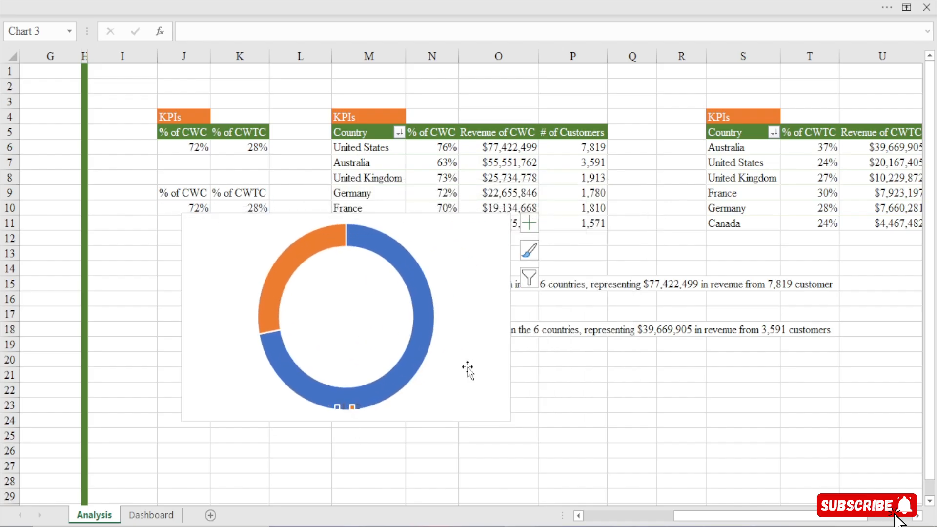
drag(510, 316, 358, 317)
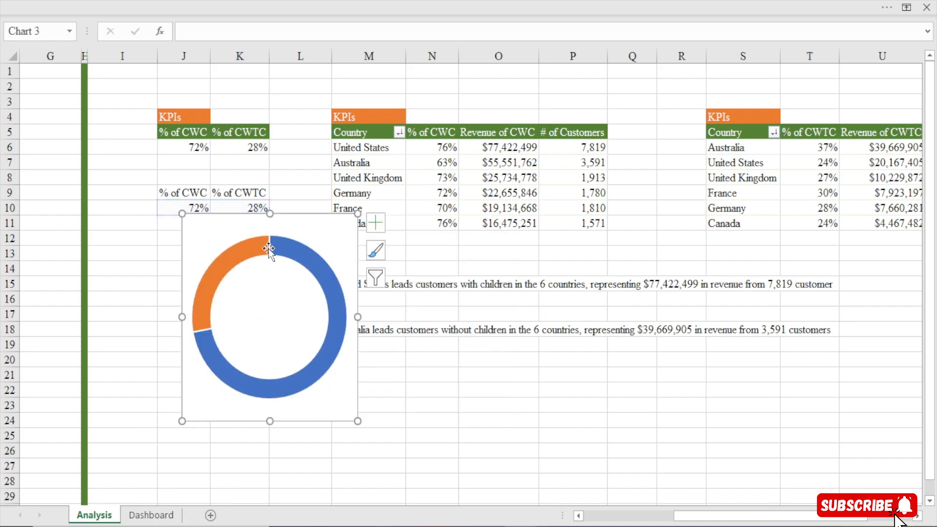
drag(270, 214, 258, 282)
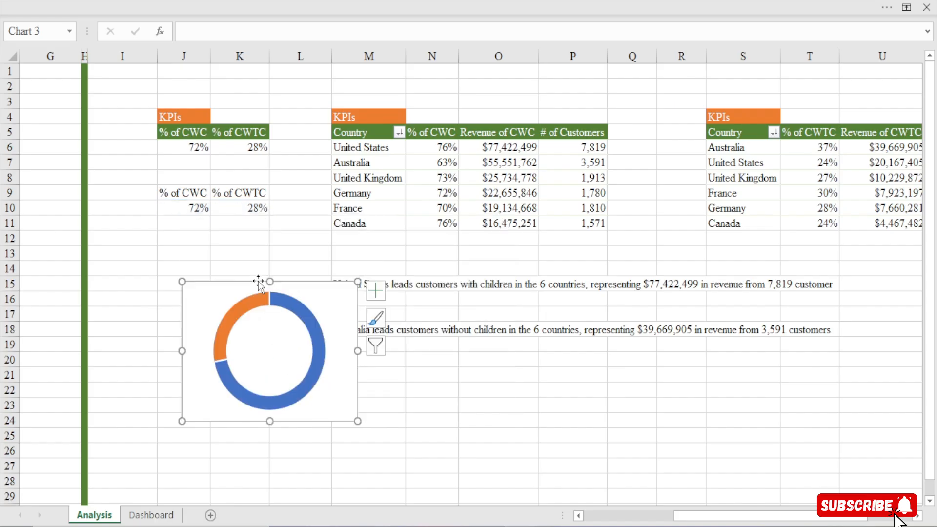
Copy the doughnut chart to the Dashboard sheet and place it inside the tall card beneath Total Customers
key(ctrl+c)
click(154, 515)
click(172, 224)
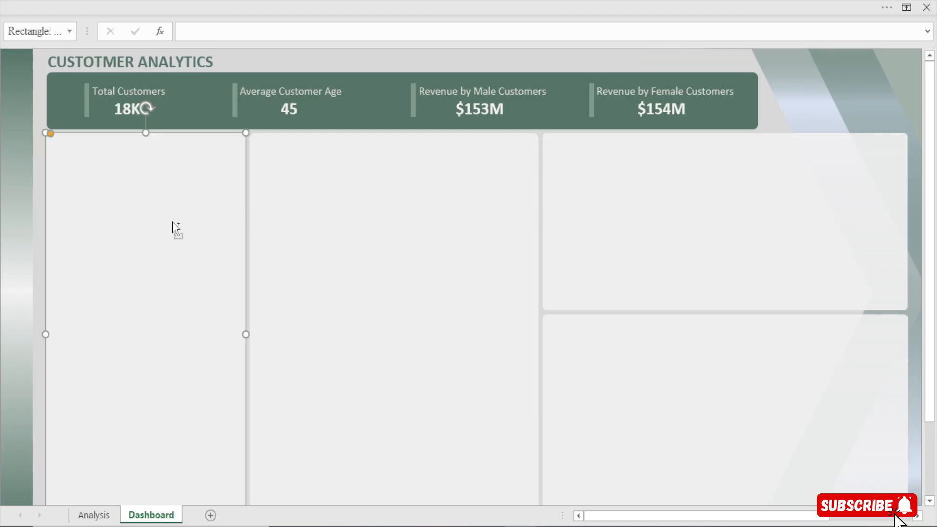
key(ctrl+v)
drag(188, 139, 216, 180)
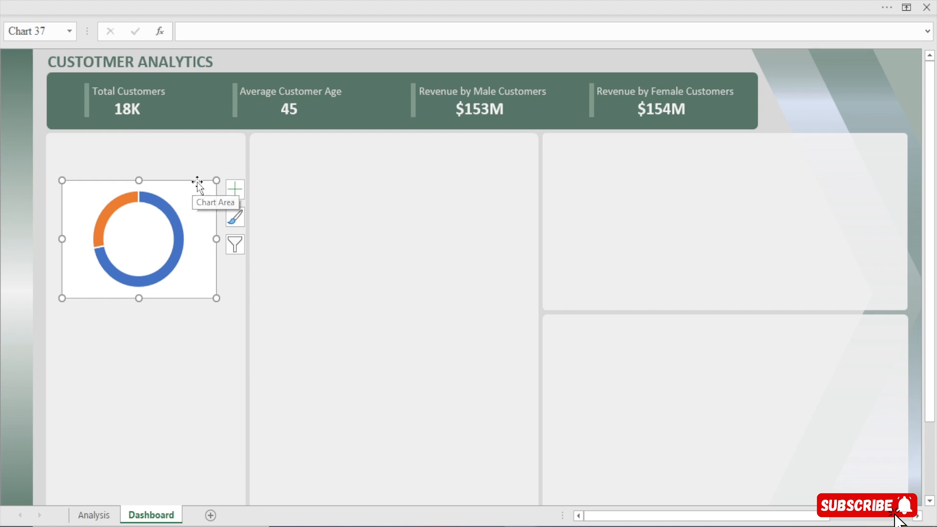
Make the doughnut chart slightly taller and move it to the upper part of the card beneath Total Customers
drag(140, 180, 218, 142)
click(187, 170)
key(ctrl+z)
click(206, 178)
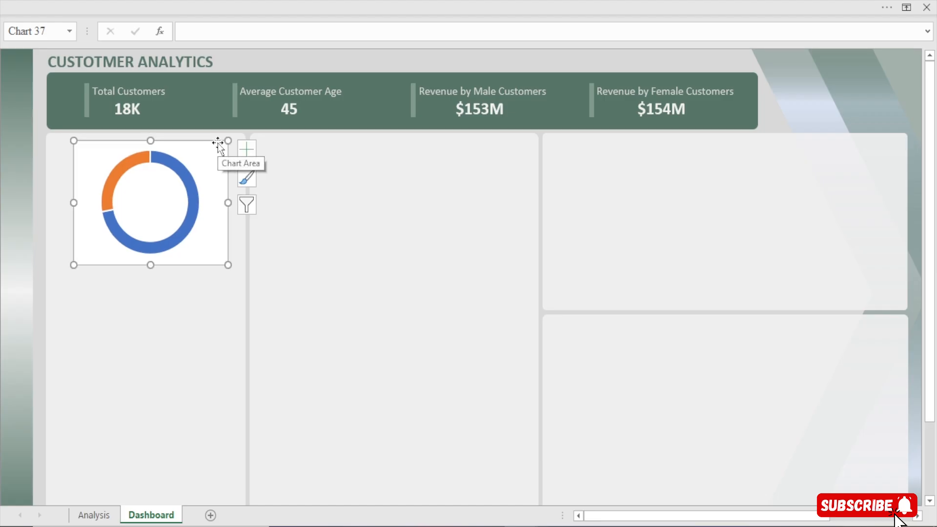
Open the chart area formatting options for the doughnut chart on the Dashboard sheet
double_click(219, 147)
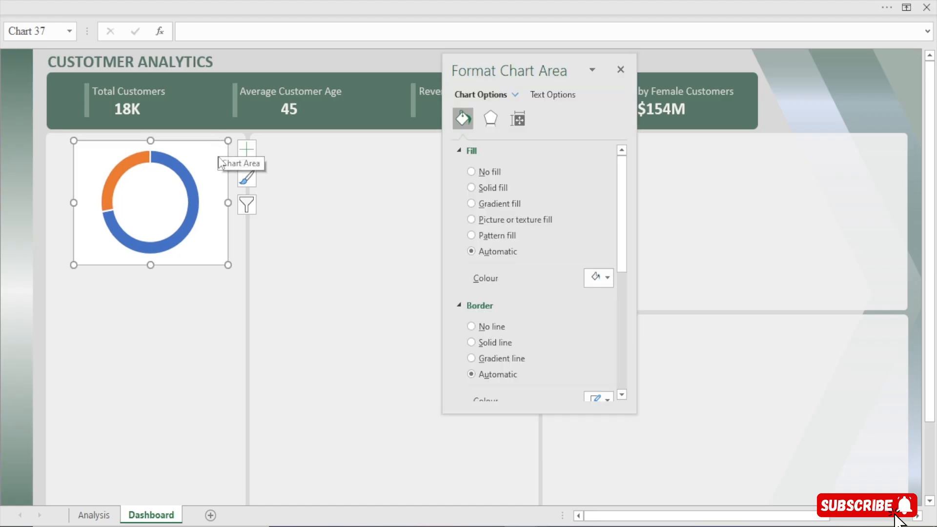
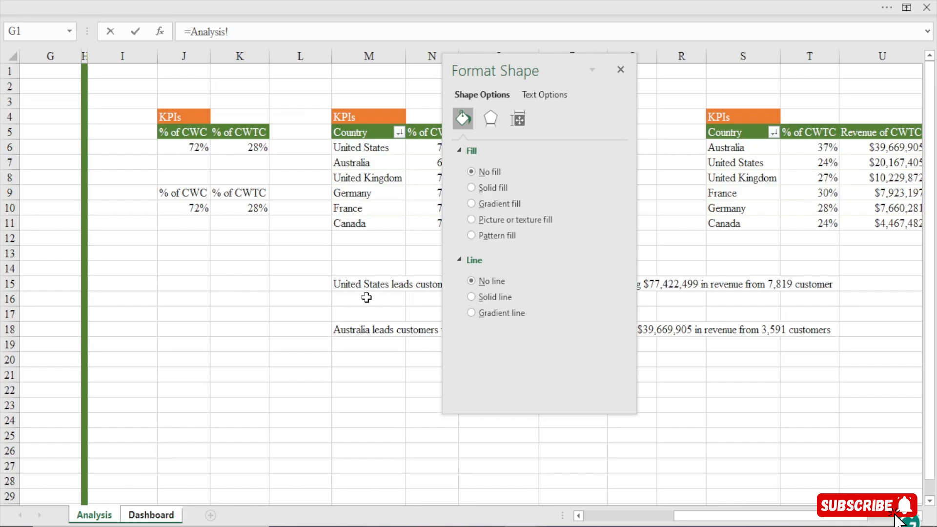
Link the text box beneath Customers With Children to cell M15 of the Analysis sheet and enlarge its text to 14 pt
click(365, 284)
key(Return)
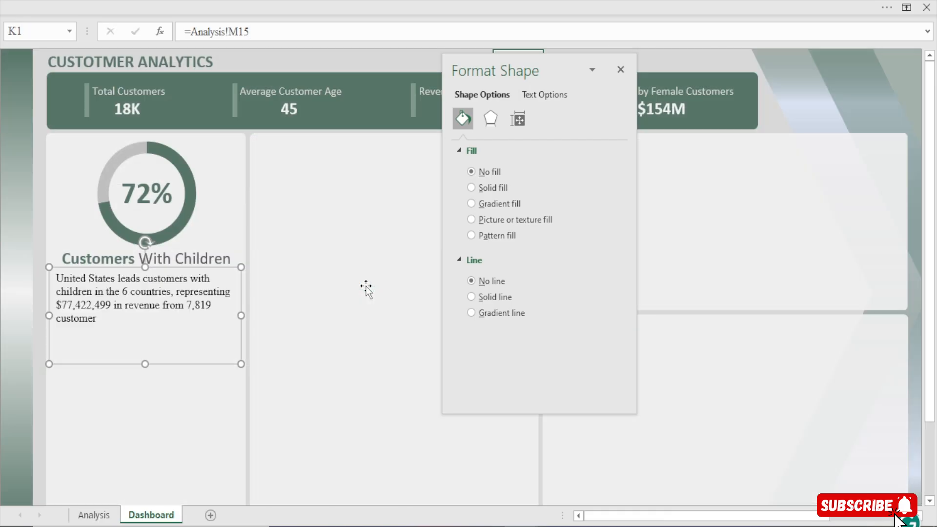
click(194, 1)
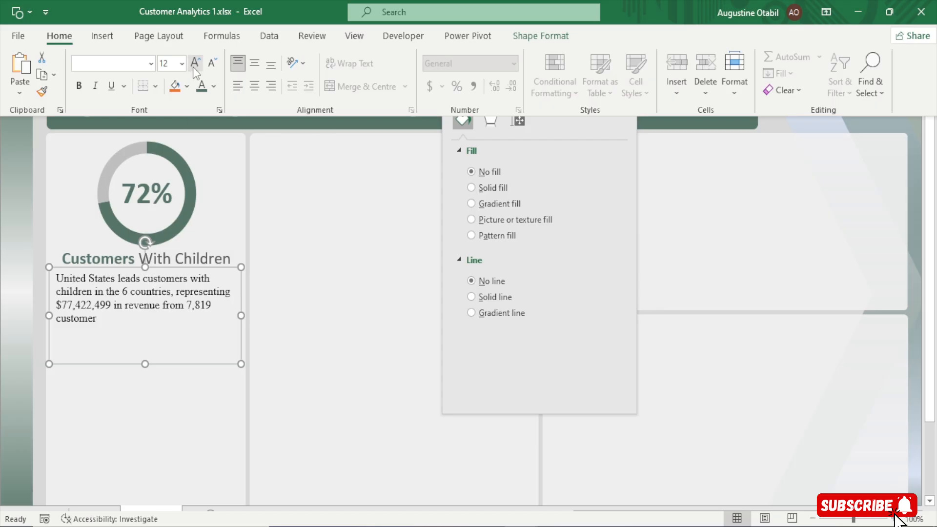
click(194, 63)
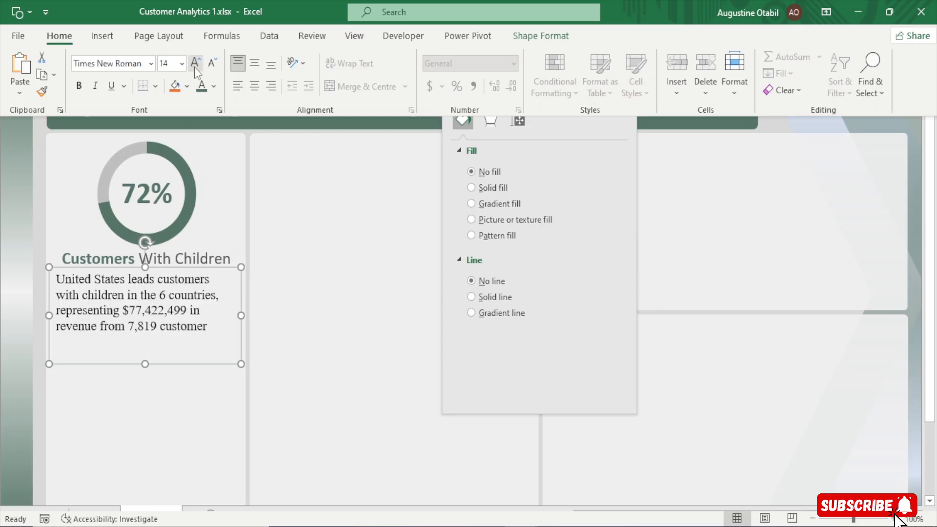
Colour the linked insight text grey, centre it at 14 pt and shorten its text box to fit
click(214, 87)
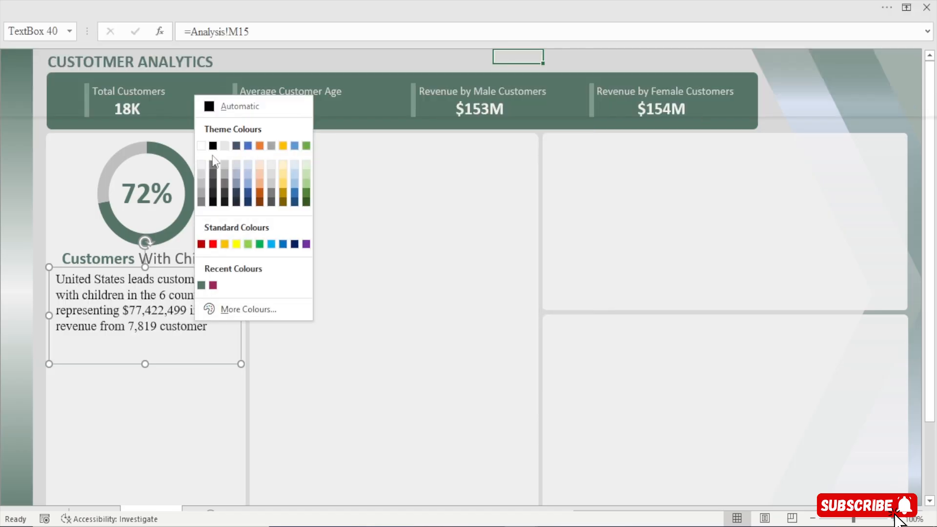
click(213, 181)
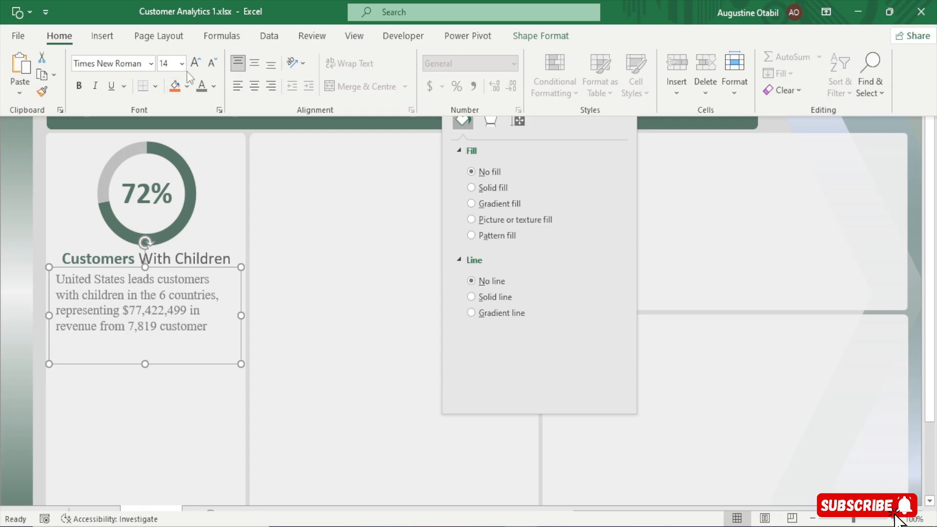
click(255, 85)
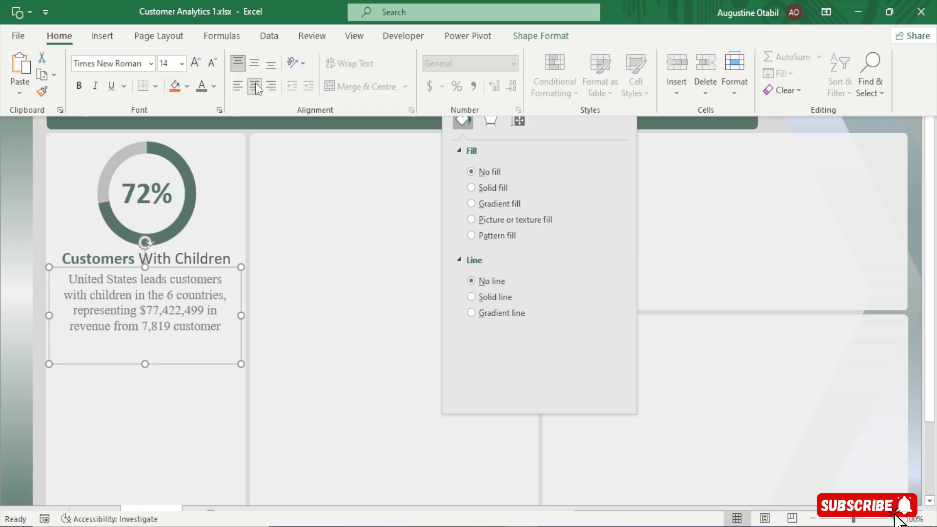
click(196, 62)
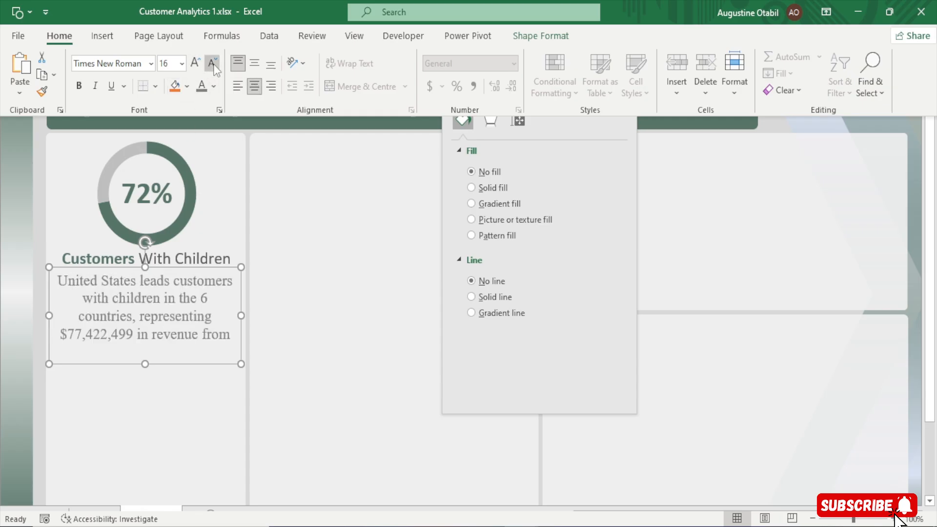
click(212, 63)
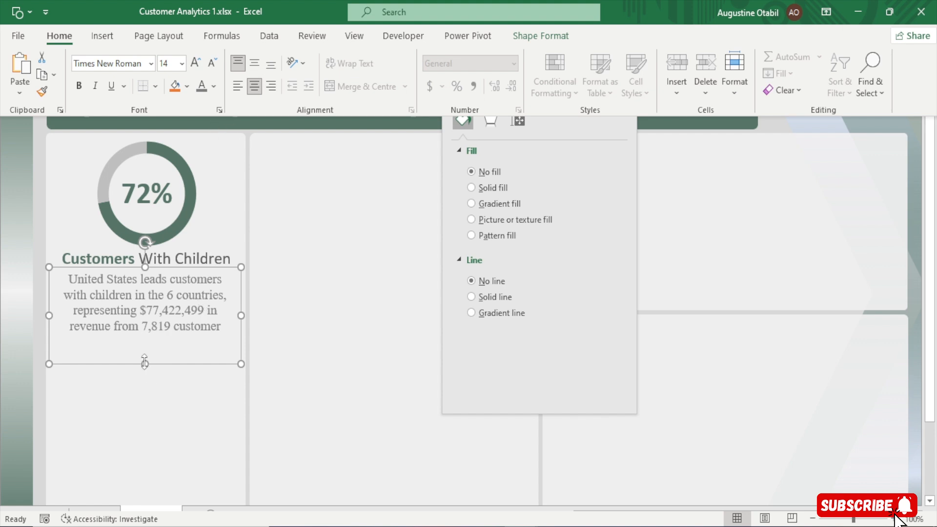
drag(144, 363, 145, 346)
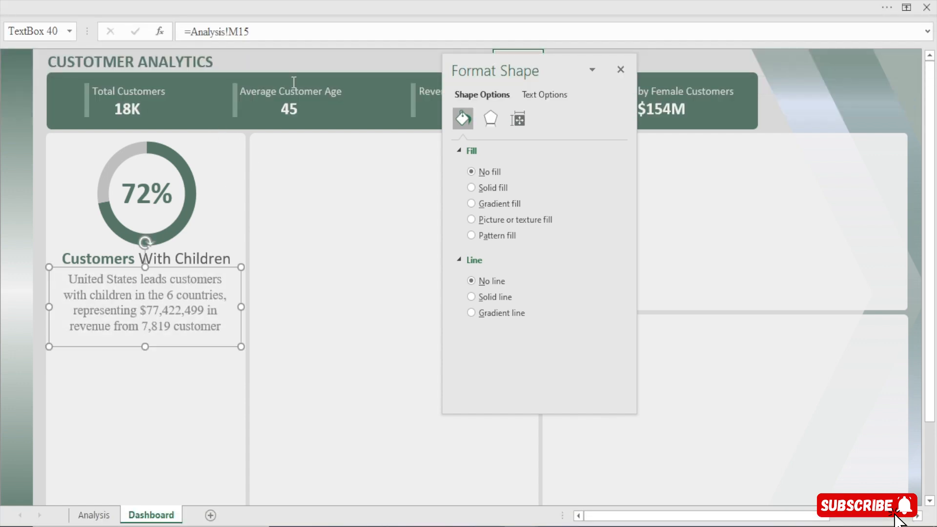
click(300, 66)
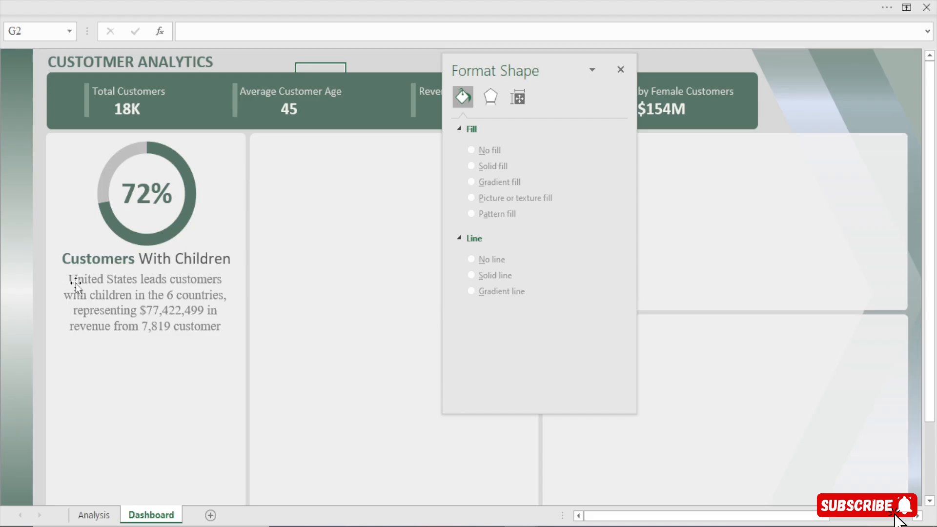
Change the insight text beneath Customers With Children to a lighter grey font colour
click(203, 332)
click(320, 7)
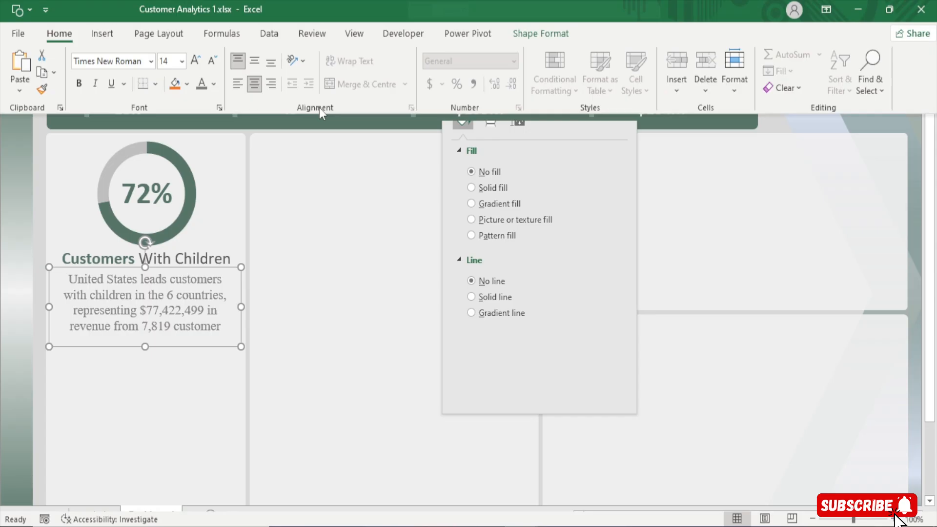
click(215, 86)
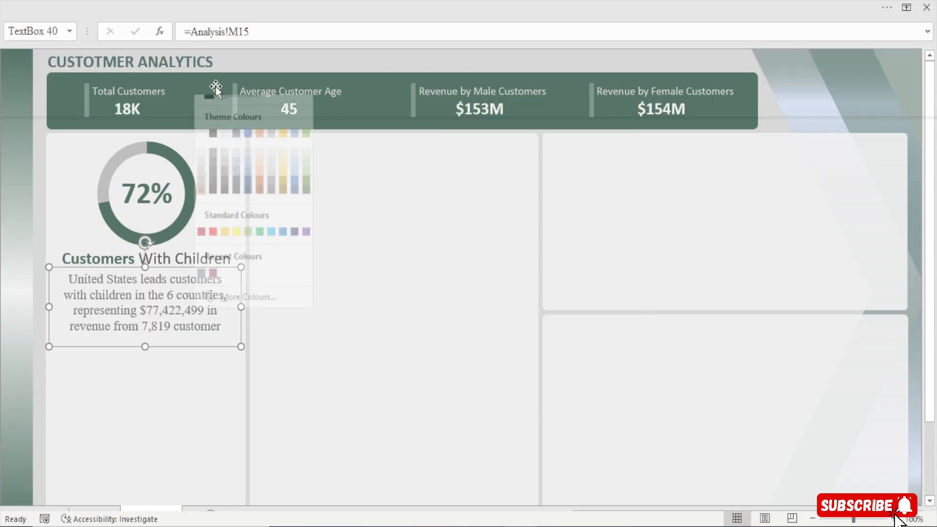
click(201, 196)
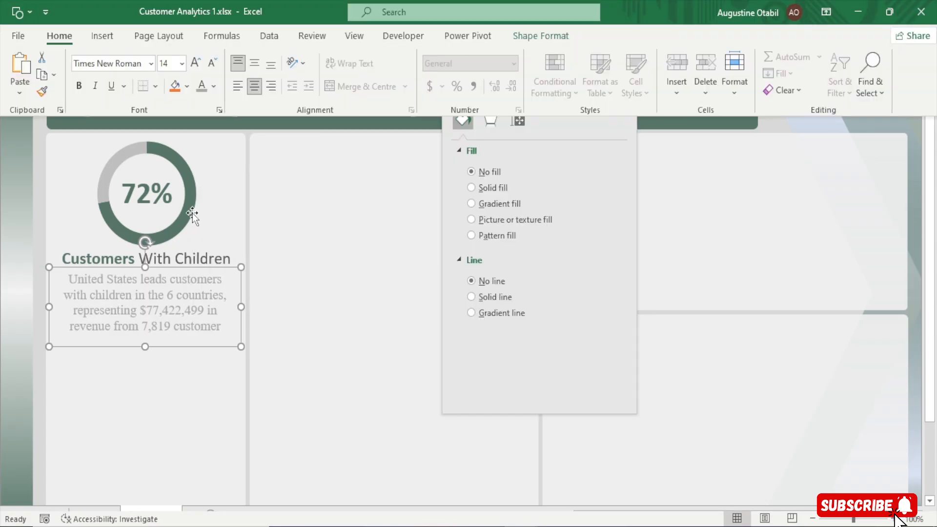
Duplicate the doughnut chart and place the copy beneath the insight text in the same card
click(164, 143)
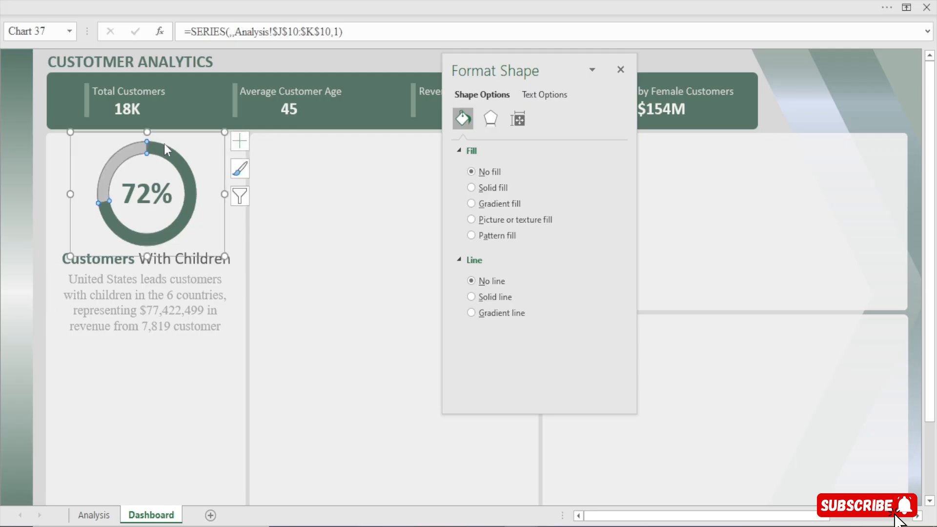
click(174, 134)
key(ctrl+d)
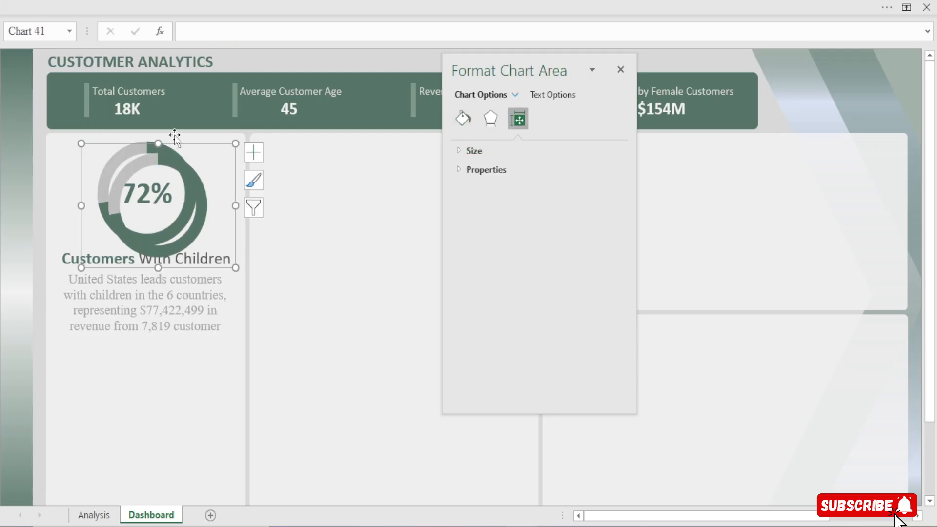
drag(173, 146, 155, 365)
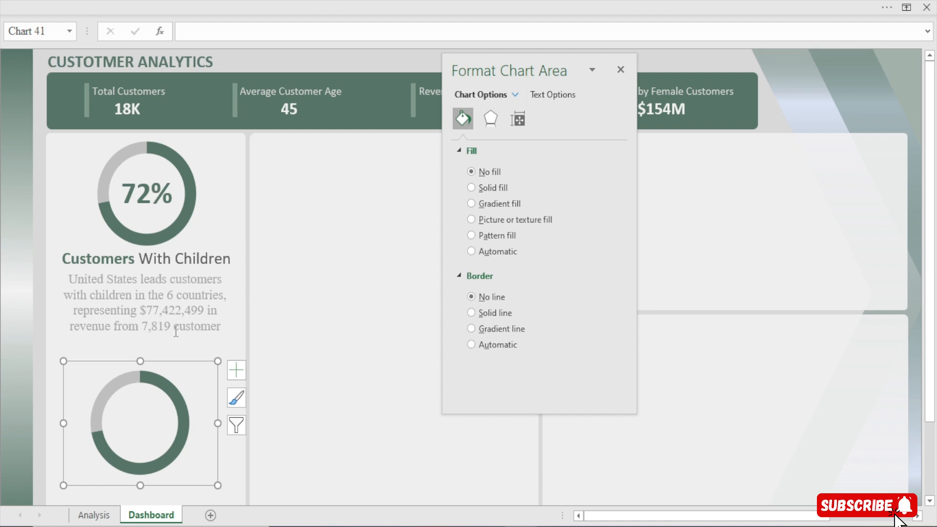
Recolour the larger green slice of the duplicated doughnut in the same light grey as its other slice
click(156, 382)
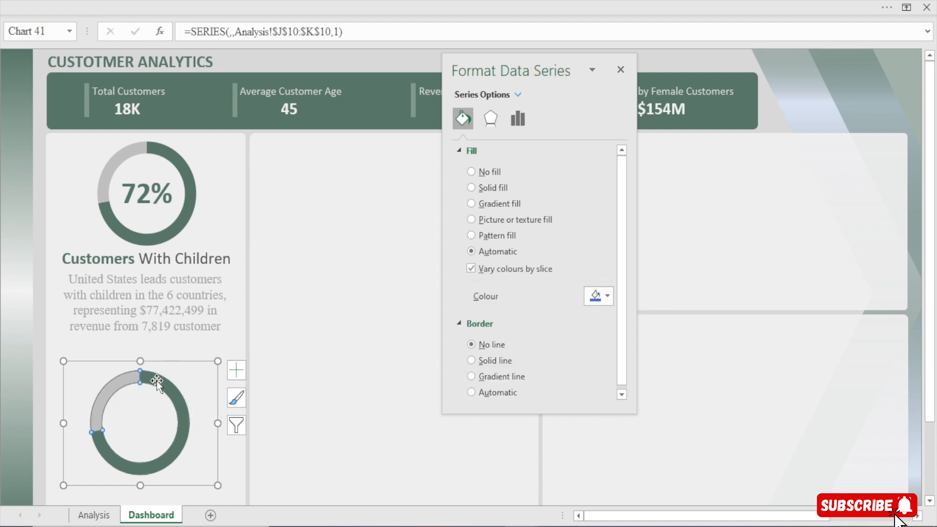
click(157, 382)
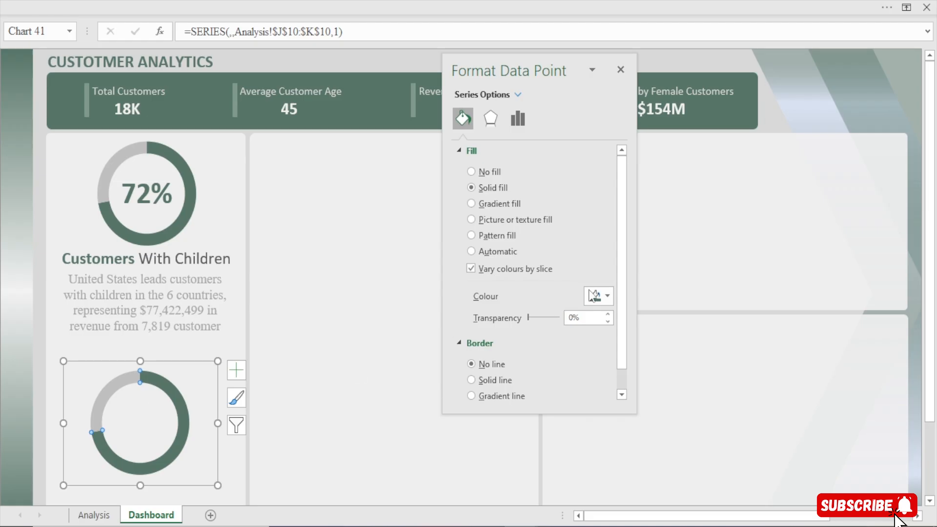
click(600, 295)
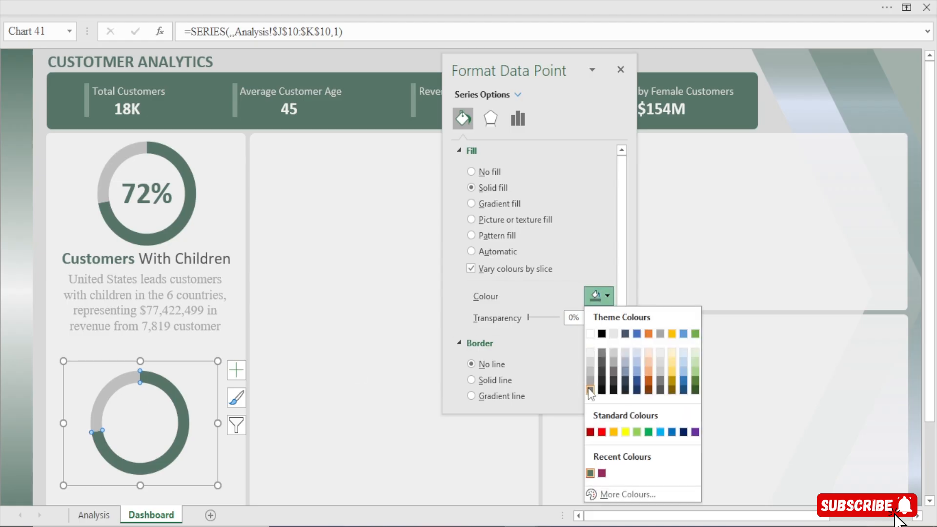
click(589, 390)
click(599, 295)
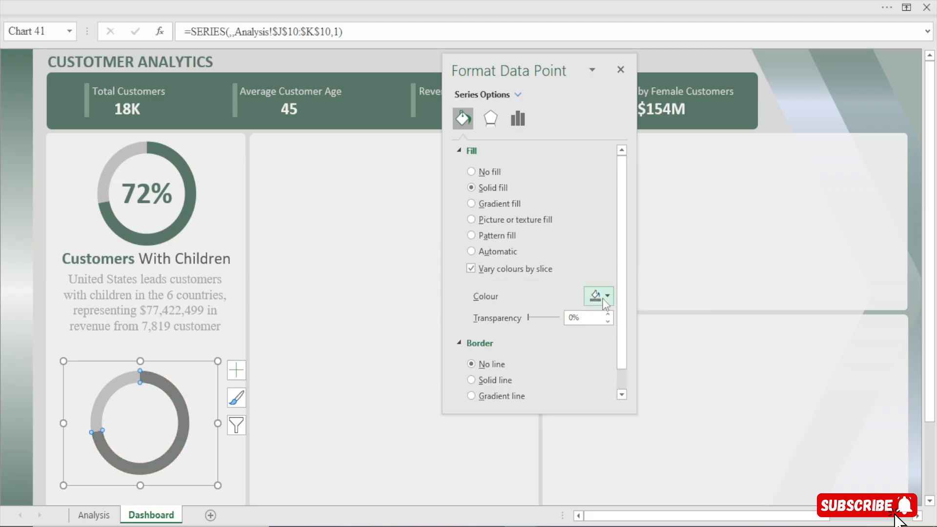
click(590, 372)
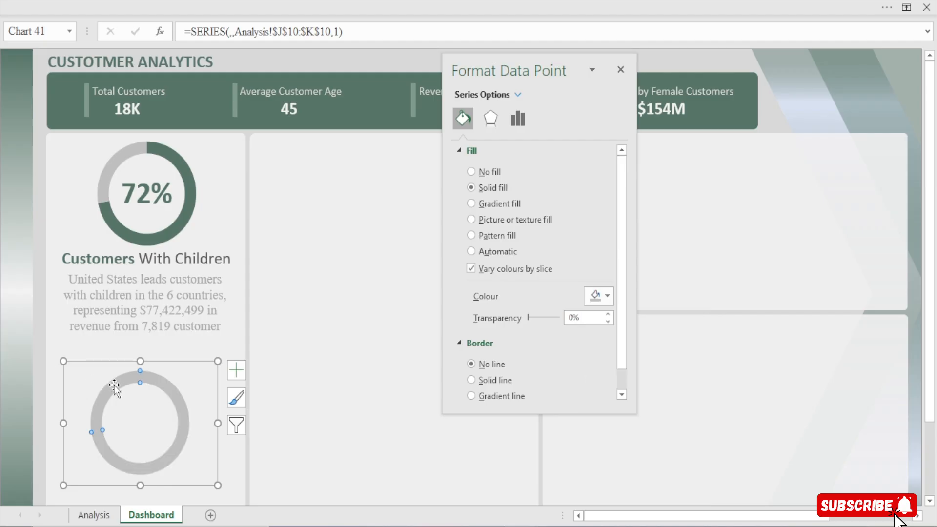
Fill the smaller slice of the duplicated doughnut with the custom colour #E36588
click(599, 293)
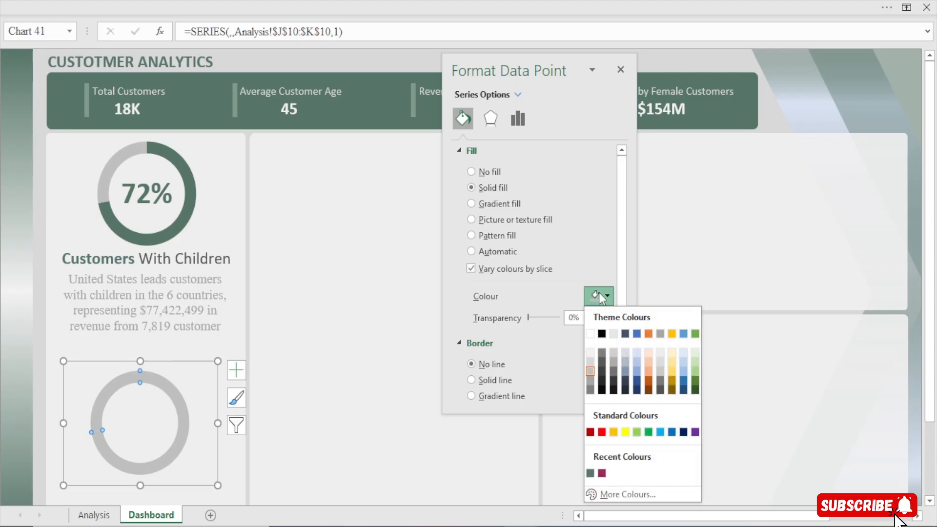
click(610, 493)
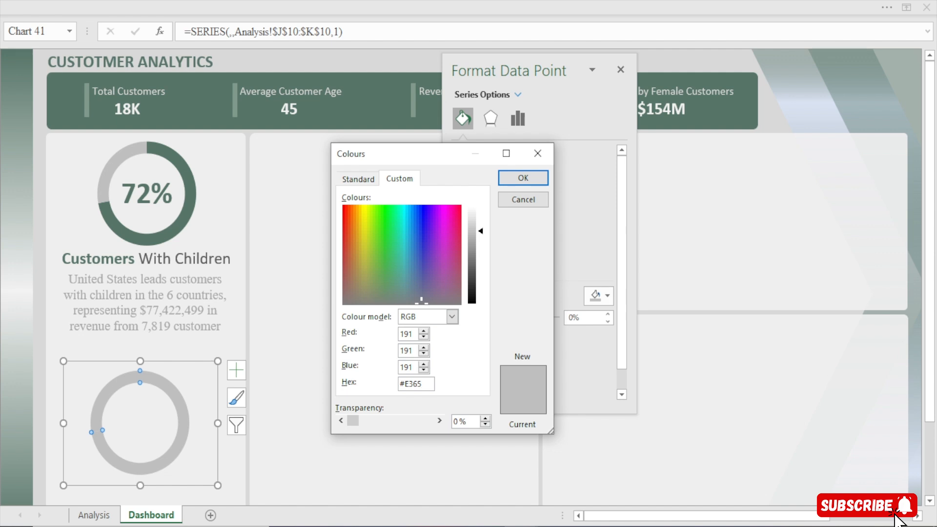
click(413, 348)
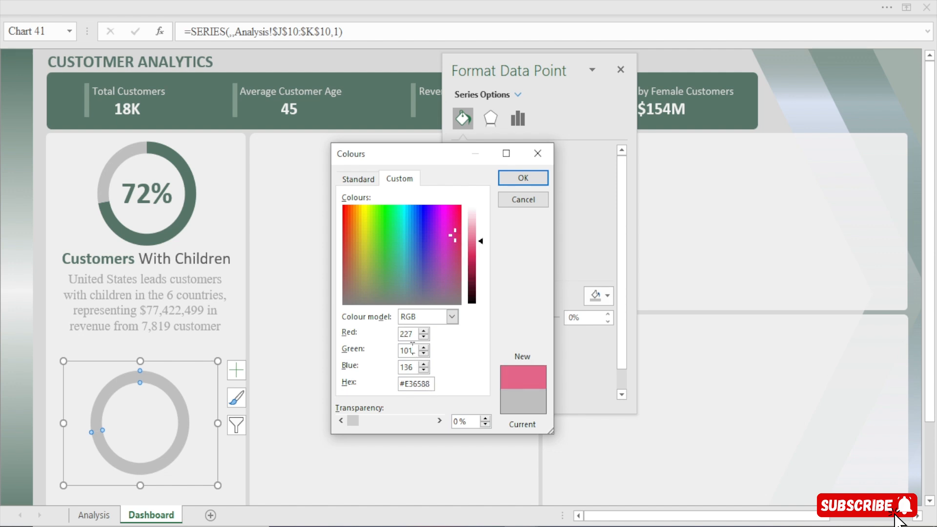
click(534, 177)
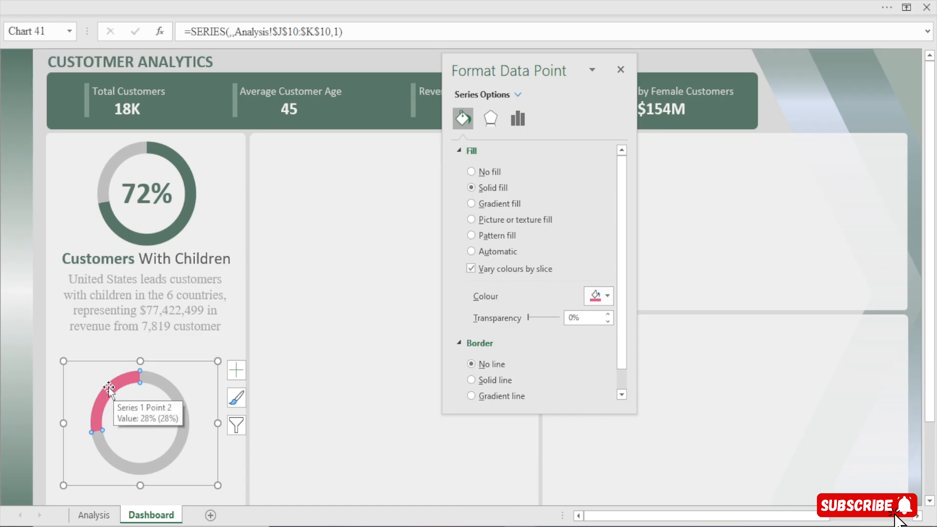
Duplicate the 72% text box and place the copy in the centre of the lower doughnut
click(151, 189)
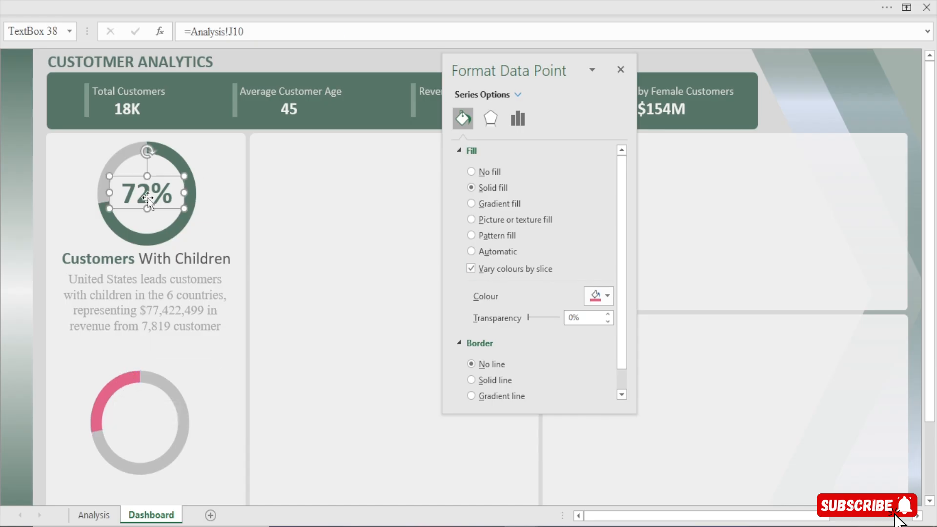
key(ctrl+d)
drag(157, 203, 146, 418)
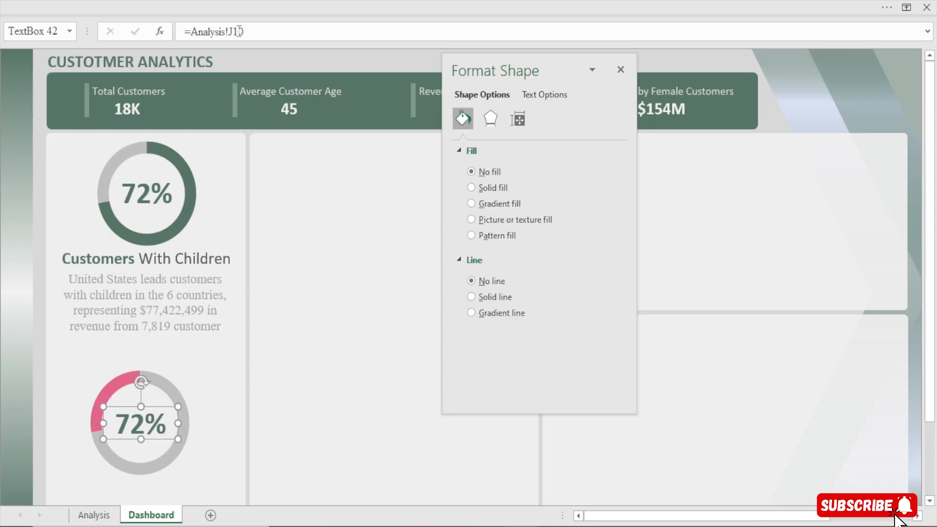
Link the lower doughnut's centre text box to cell K10 of the Analysis sheet
drag(254, 34, 97, 60)
text(=)
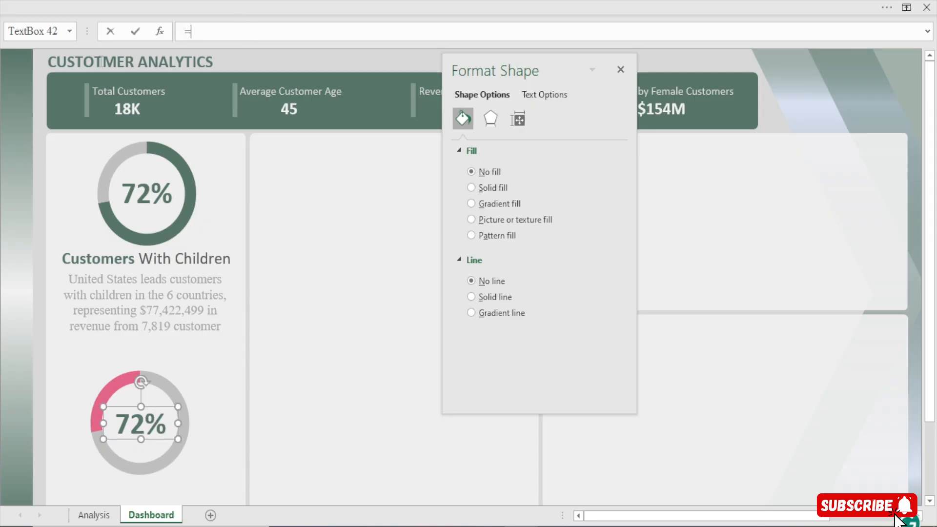
click(94, 515)
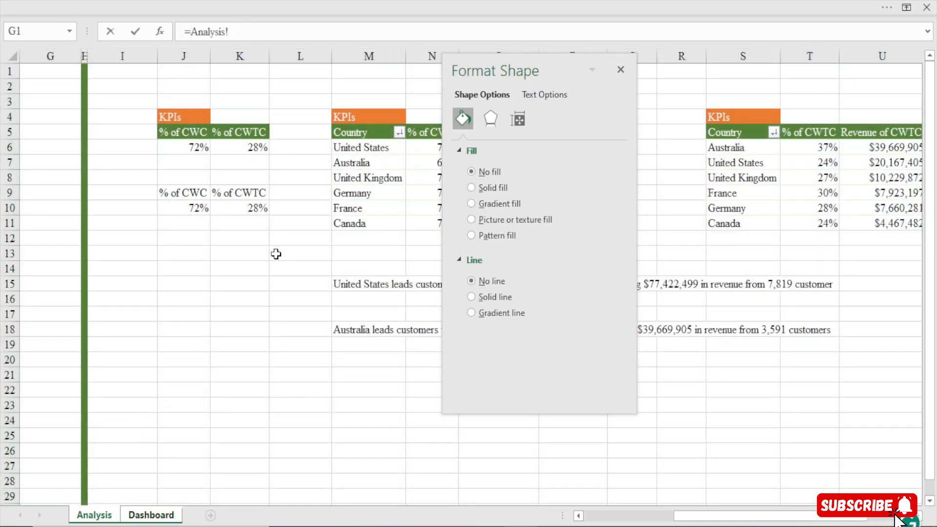
click(235, 210)
key(Return)
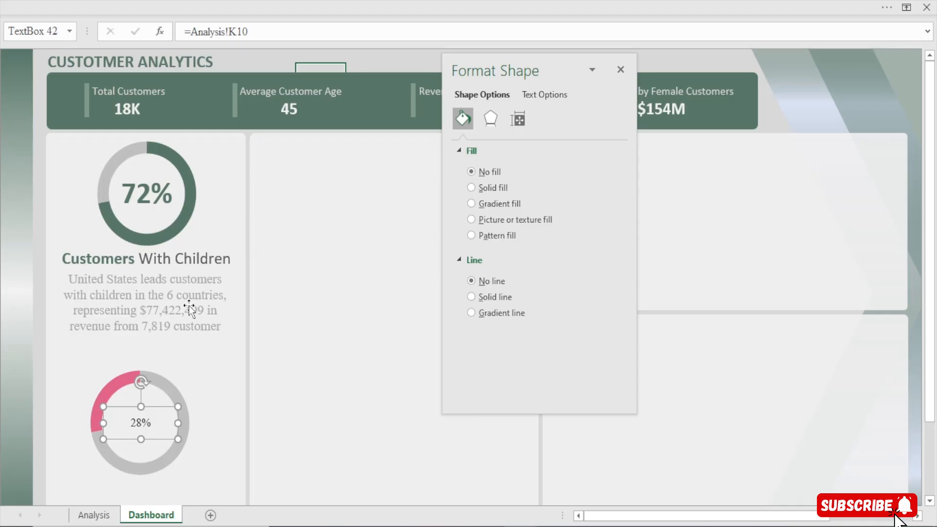
Copy the formatting of the 72% text box to the lower doughnut's 28% text box with Format Painter
click(280, 1)
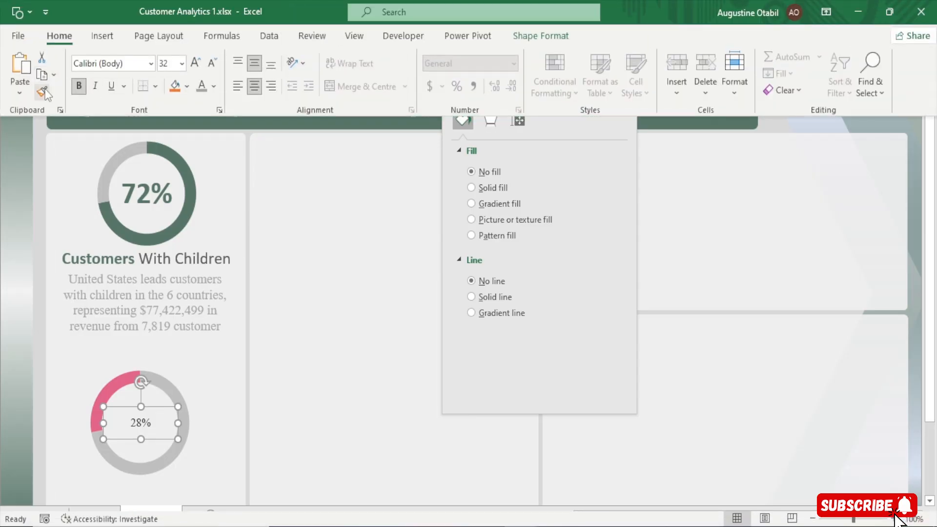
click(155, 205)
click(155, 205)
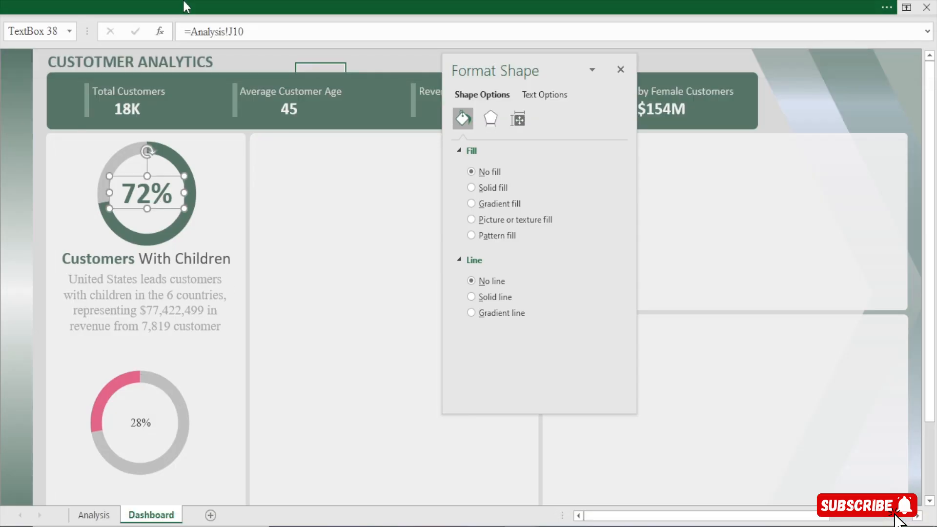
click(183, 1)
click(42, 91)
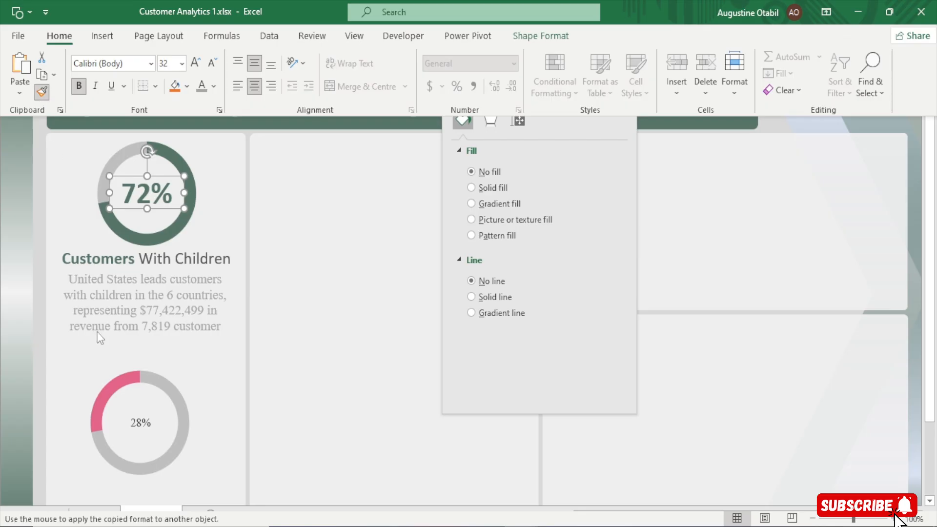
click(146, 428)
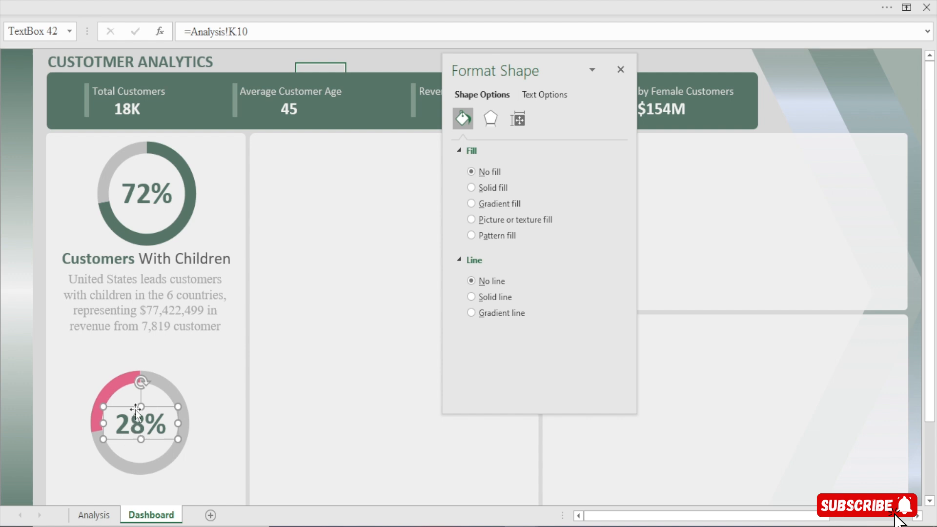
Set the font colour of the lower doughnut's 28% text to the recently used pink
mouse_move(114, 390)
click(496, 1)
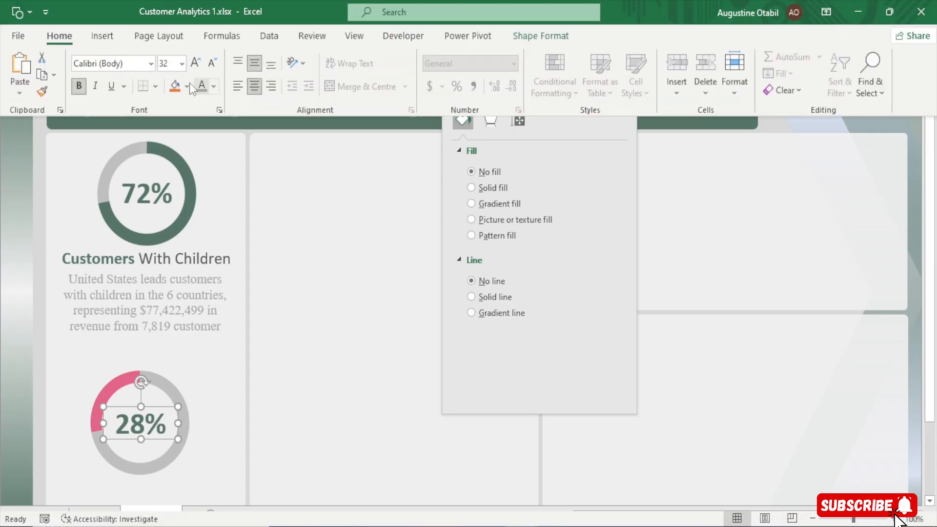
click(213, 87)
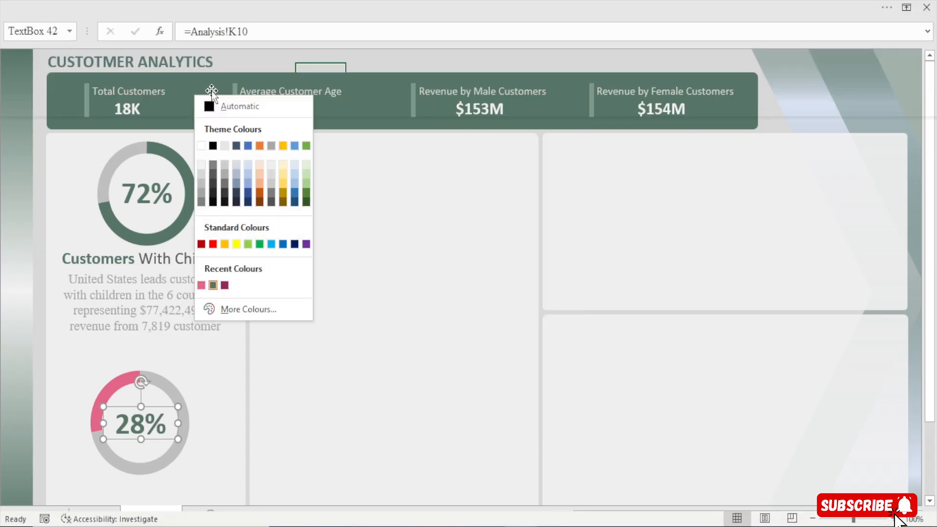
click(201, 285)
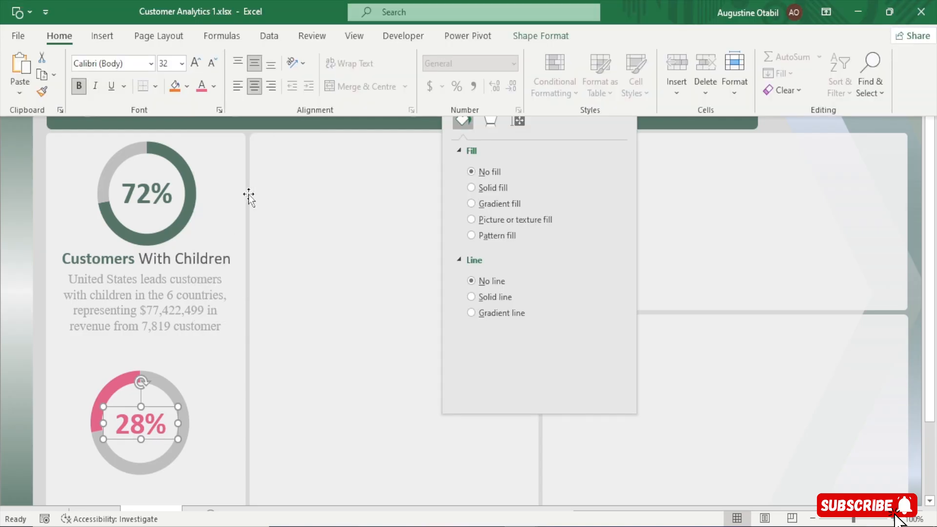
click(146, 198)
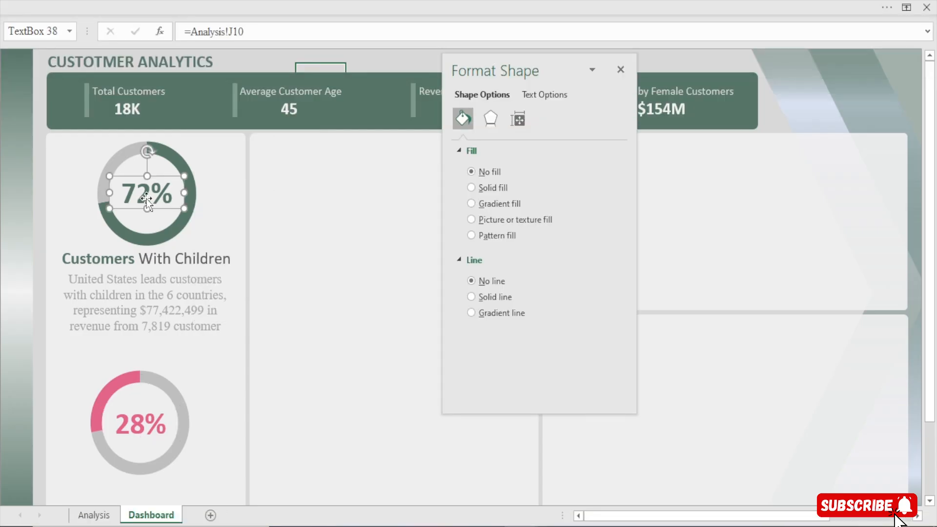
click(175, 160)
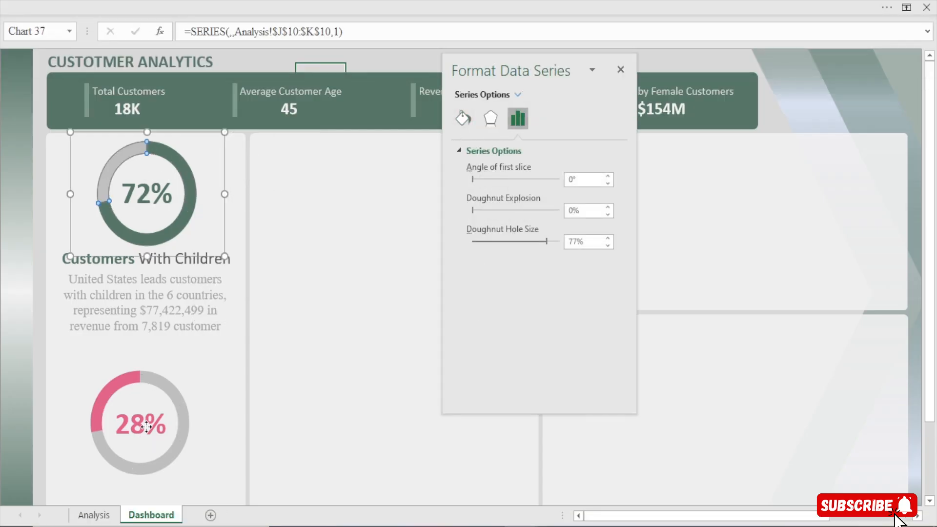
click(128, 387)
click(124, 378)
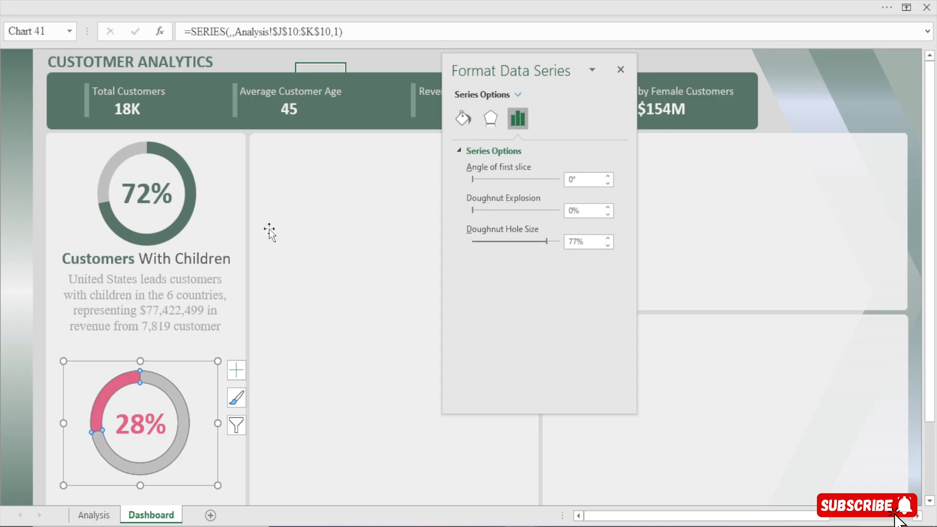
Hide the formula bar and close the Format Shape pane to give the dashboard more room
click(303, 181)
click(353, 1)
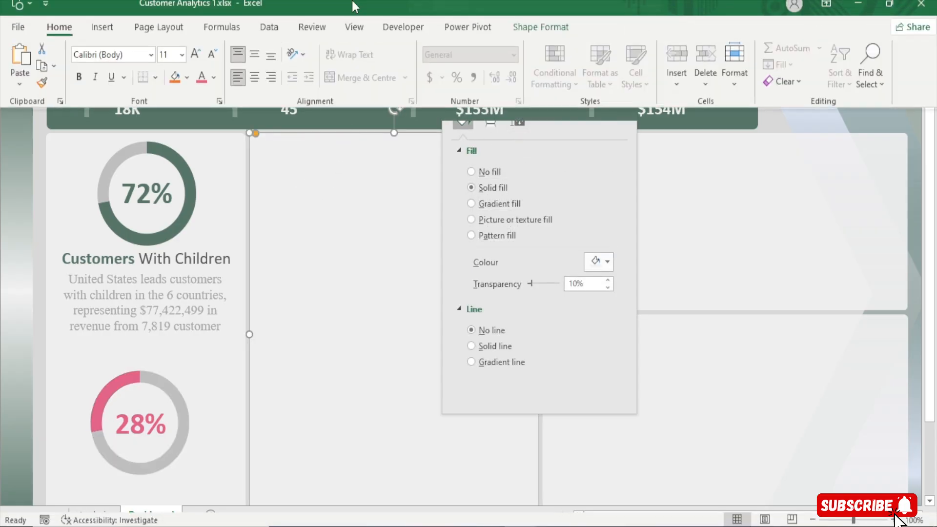
click(355, 38)
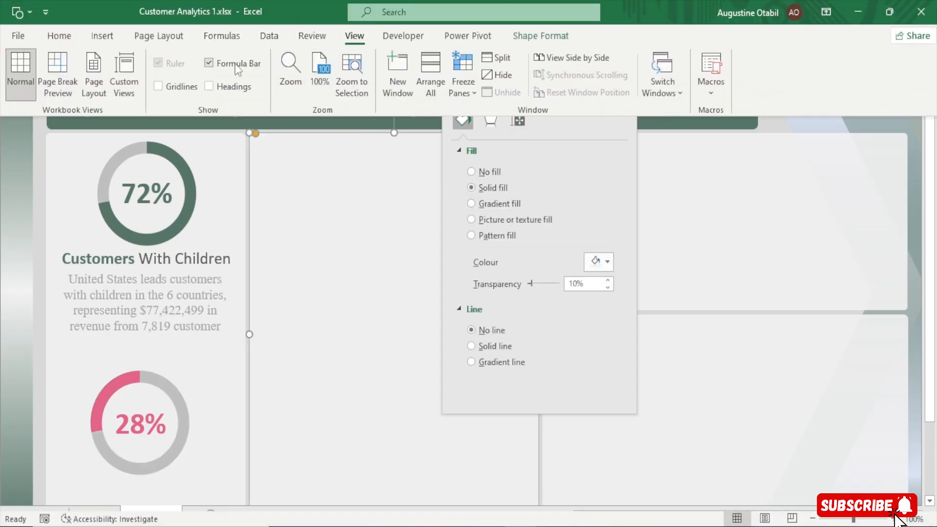
click(300, 212)
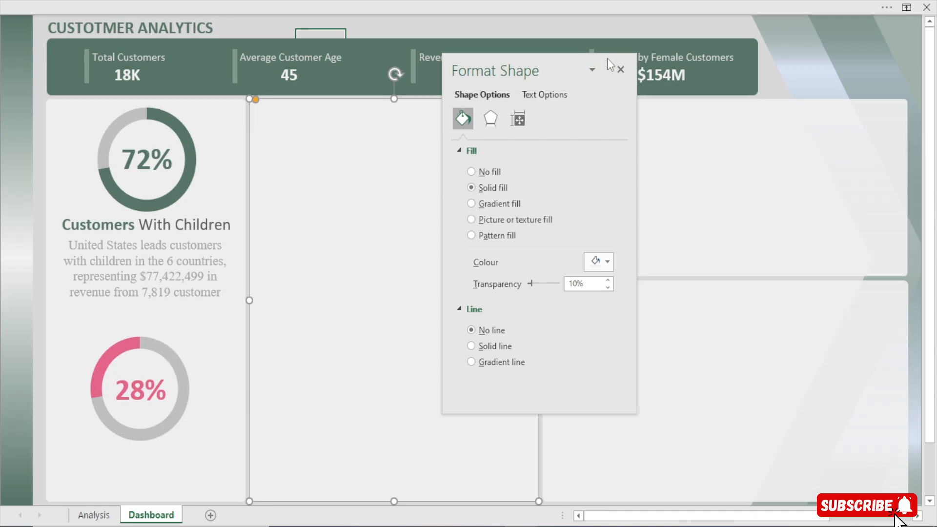
click(628, 66)
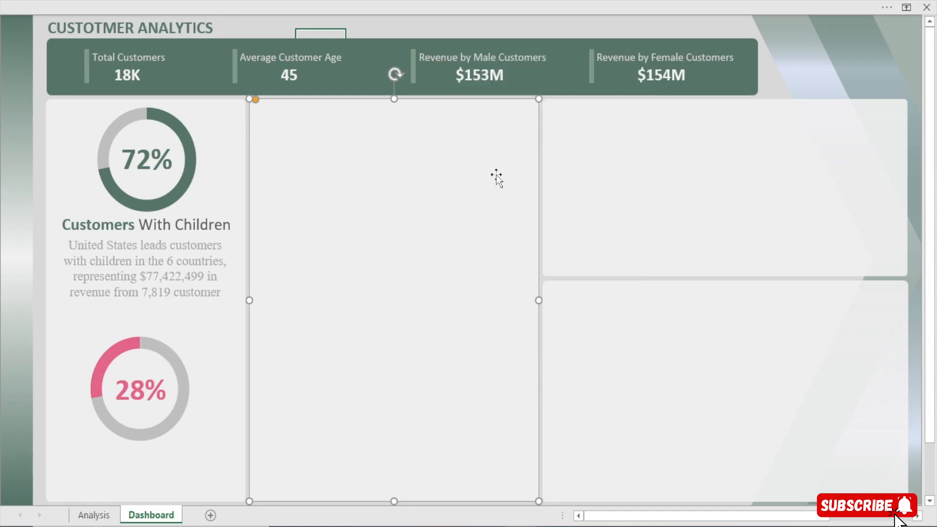
Nudge the United States insight text box up closer to the Customers With Children heading
click(134, 277)
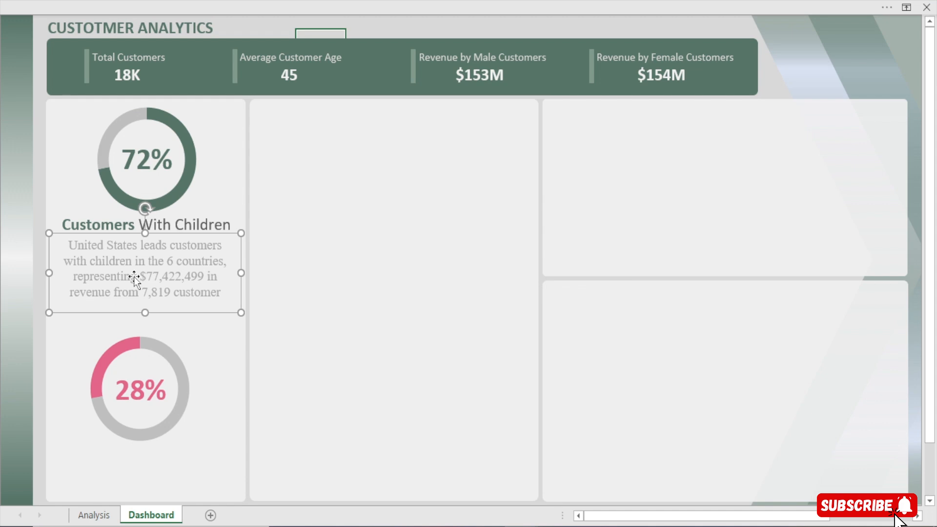
key(Up)
key(Up)
key(Up)
key(Up)
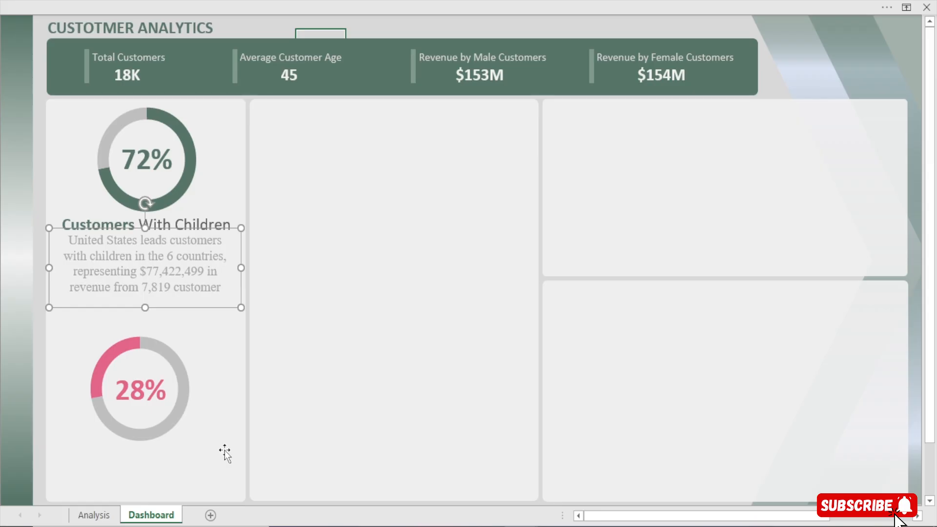
Duplicate the Customers With Children heading and place the copy directly beneath the lower doughnut
mouse_move(521, 525)
click(186, 211)
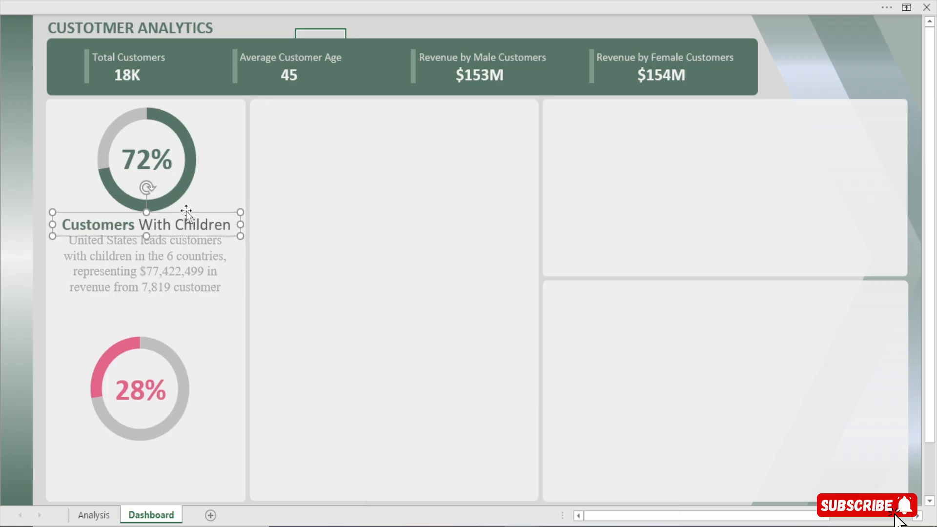
key(ctrl+d)
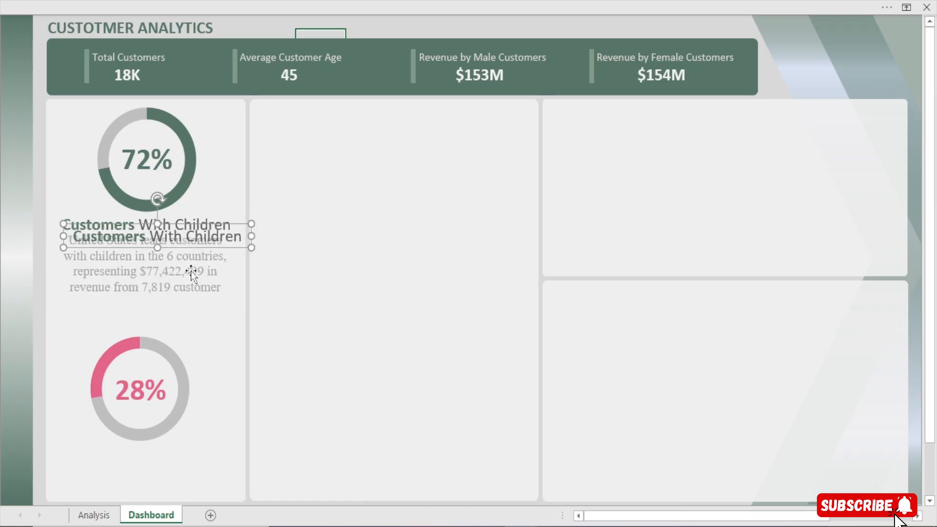
click(194, 239)
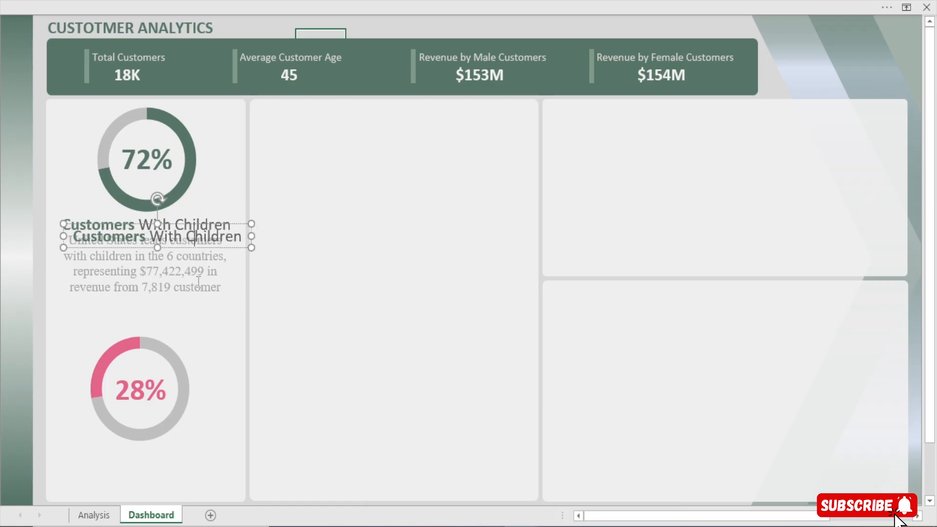
click(220, 194)
click(231, 225)
drag(231, 225, 221, 439)
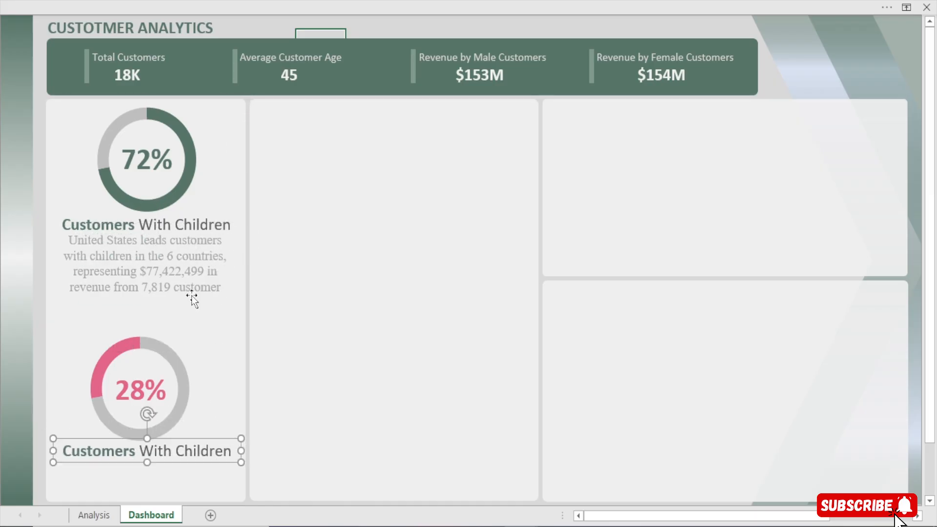
Shrink the upper doughnut chart, then move it up and centre it horizontally around its 72% label
click(176, 113)
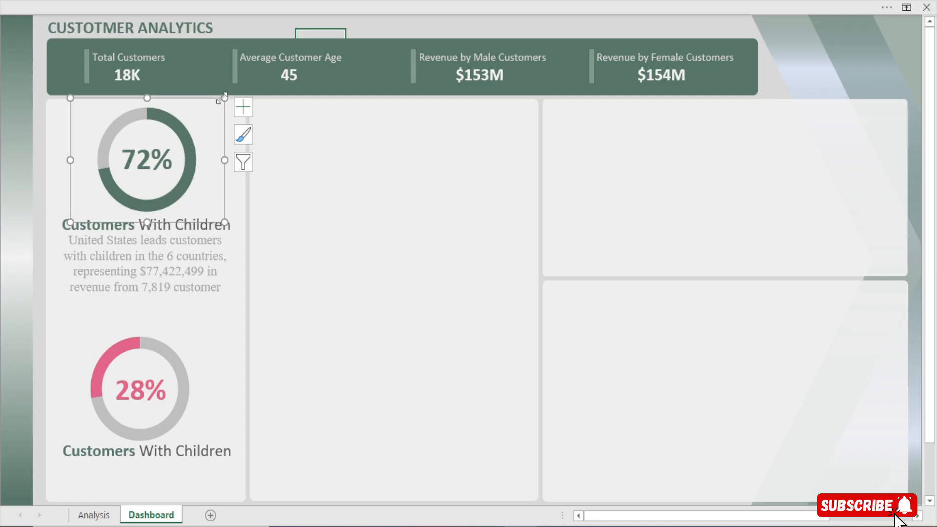
drag(223, 97, 211, 119)
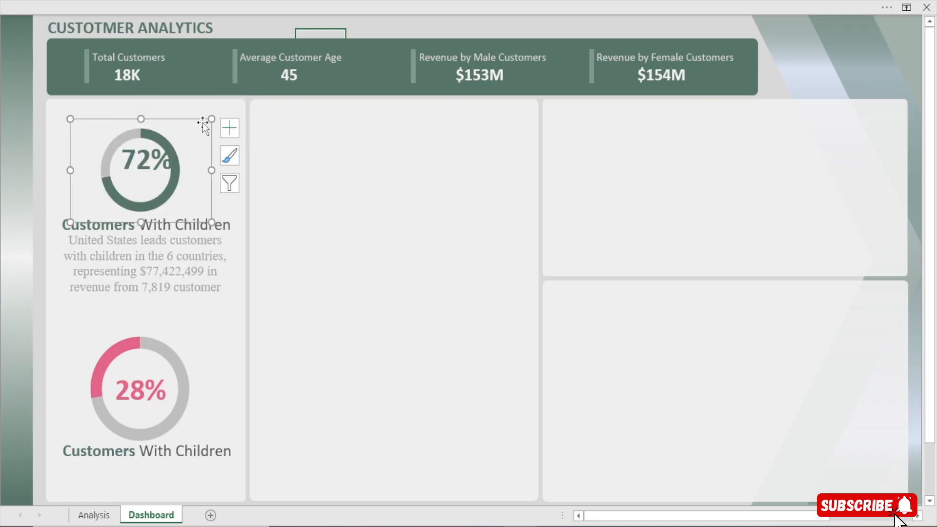
key(Up)
key(Up)
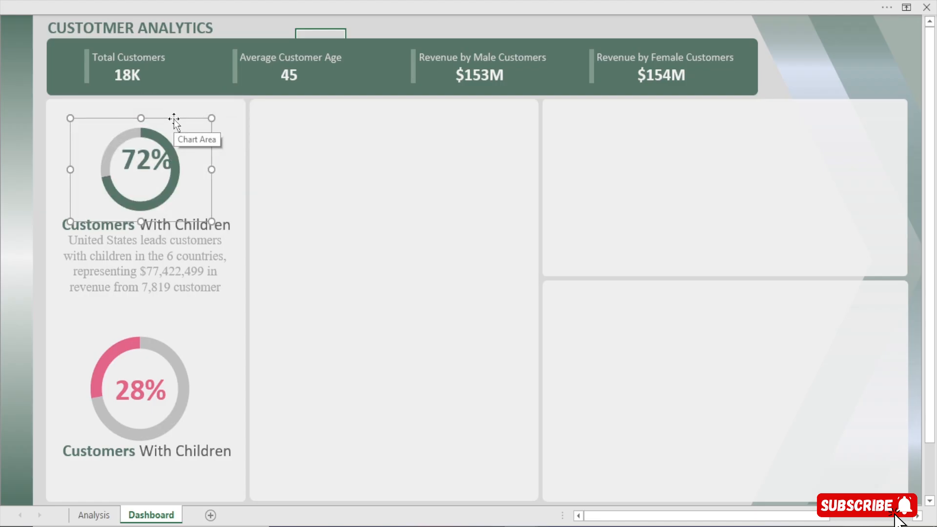
key(Up)
key(Up)
key(Up)
key(Up)
key(Up)
key(Up)
key(Up)
key(Up)
key(Up)
key(Up)
key(Up)
key(Up)
key(Up)
key(Up)
key(Up)
key(Up)
key(Up)
key(Up)
key(Up)
key(Up)
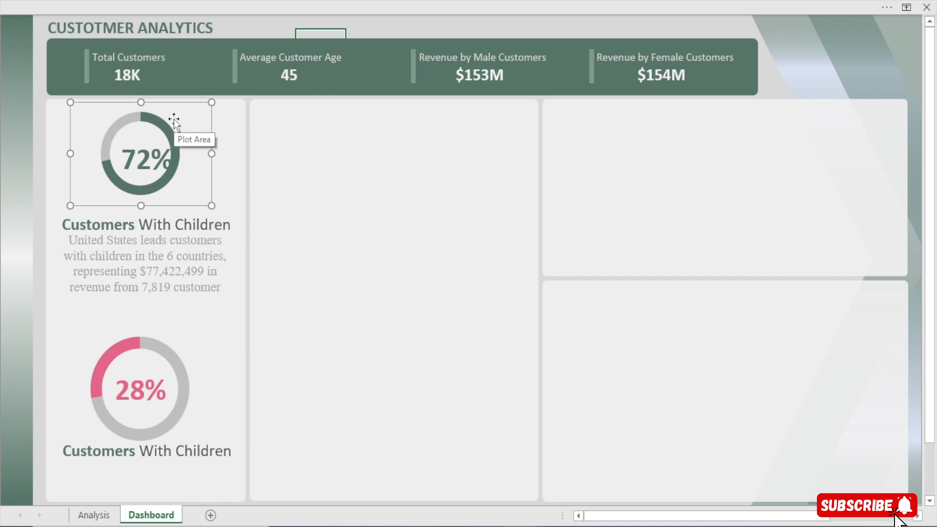
key(Right)
key(Right)
key(Right)
key(Right)
key(Right)
key(Right)
key(Right)
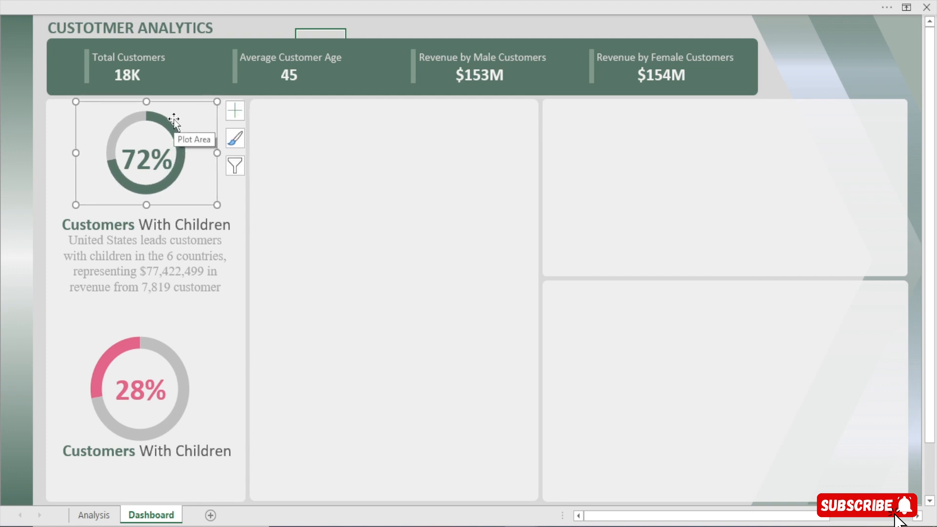
Reduce the 72% label's font size to 28 and centre the label inside the smaller doughnut
click(145, 160)
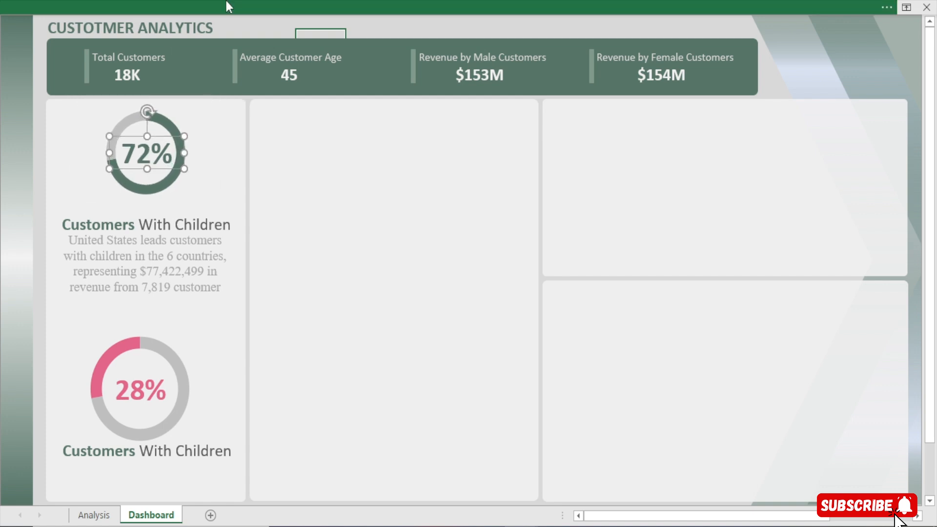
click(226, 1)
click(66, 37)
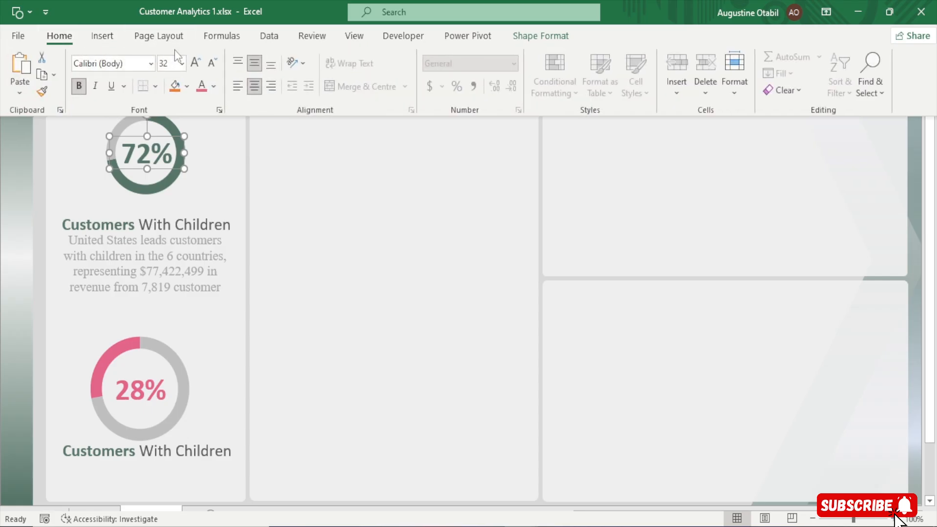
click(211, 65)
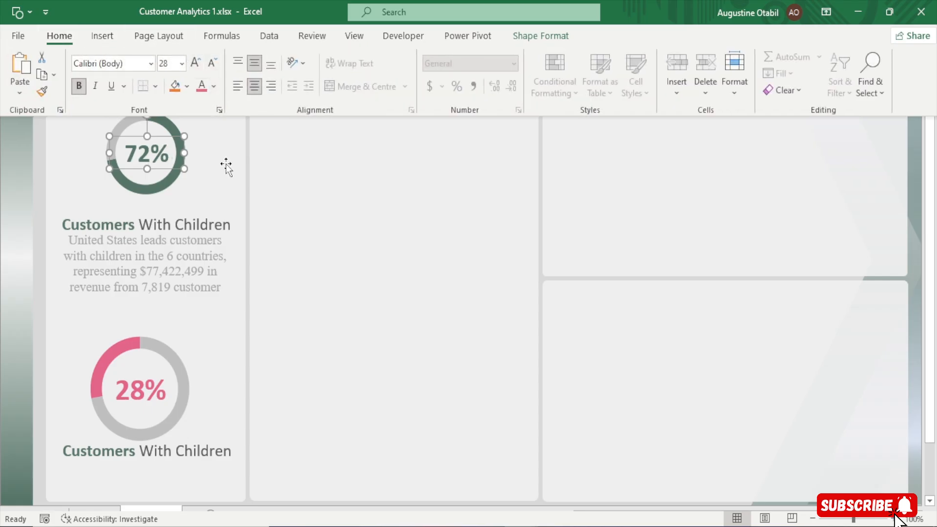
key(Up)
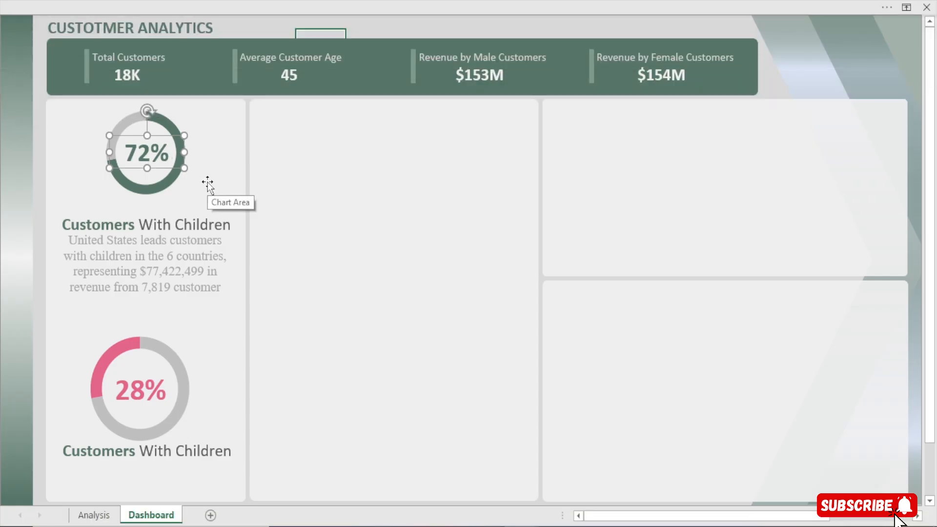
key(Right)
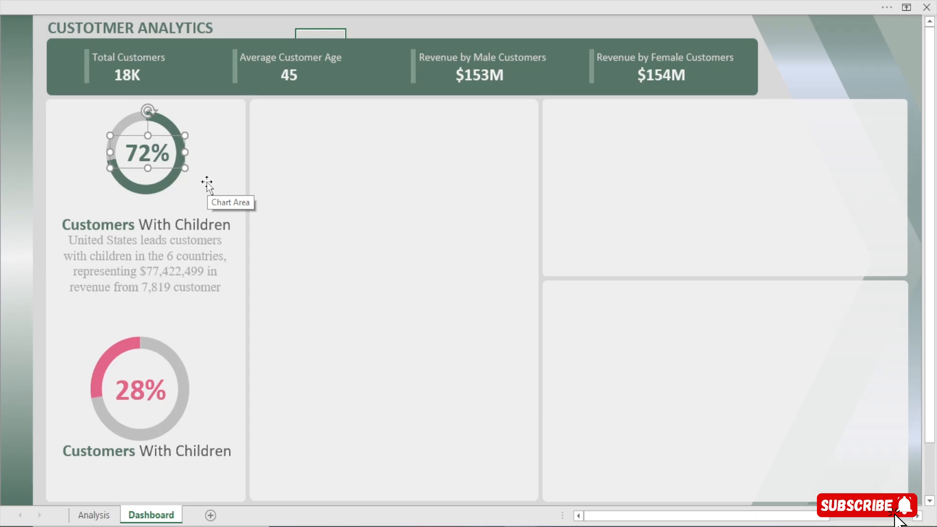
key(Left)
key(Up)
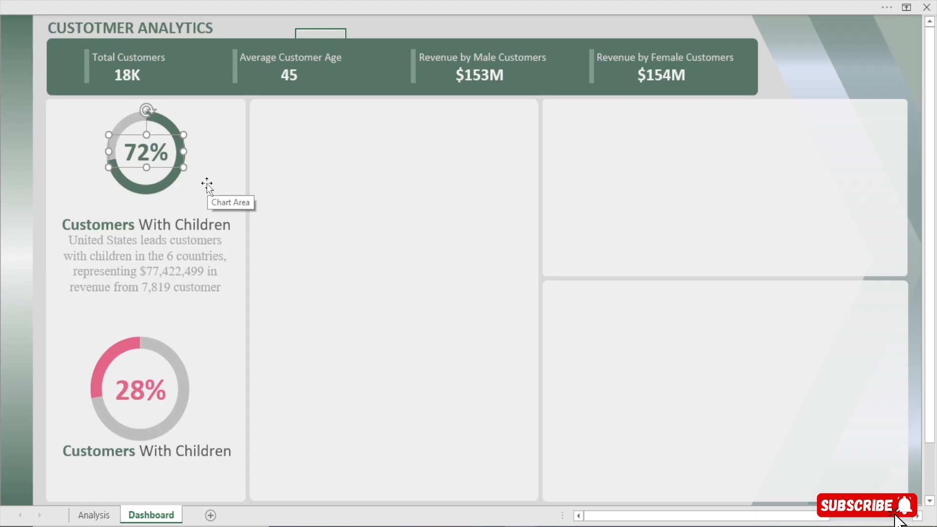
Move the upper Customers With Children heading up to sit just below the smaller doughnut
click(171, 225)
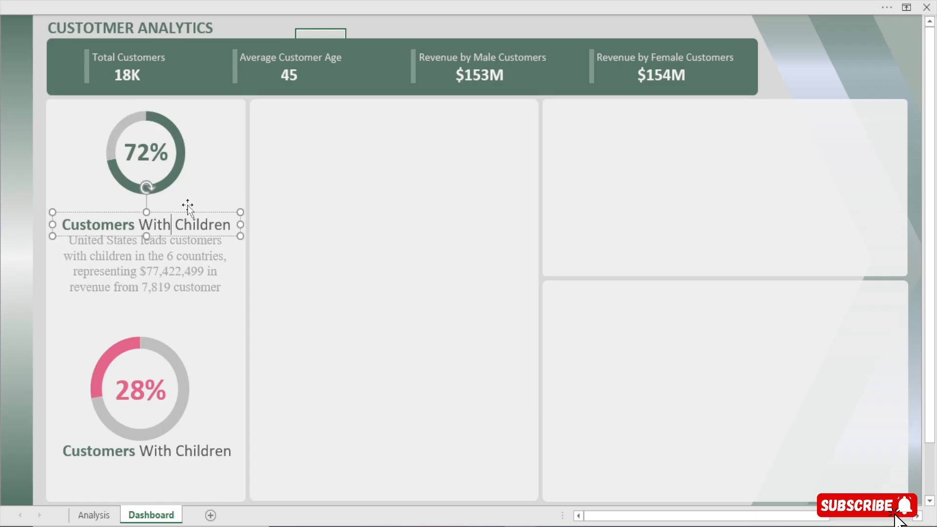
click(184, 213)
key(Up)
key(Up)
key(Up)
key(Up)
key(Up)
key(Up)
key(Up)
key(Up)
key(Up)
key(Up)
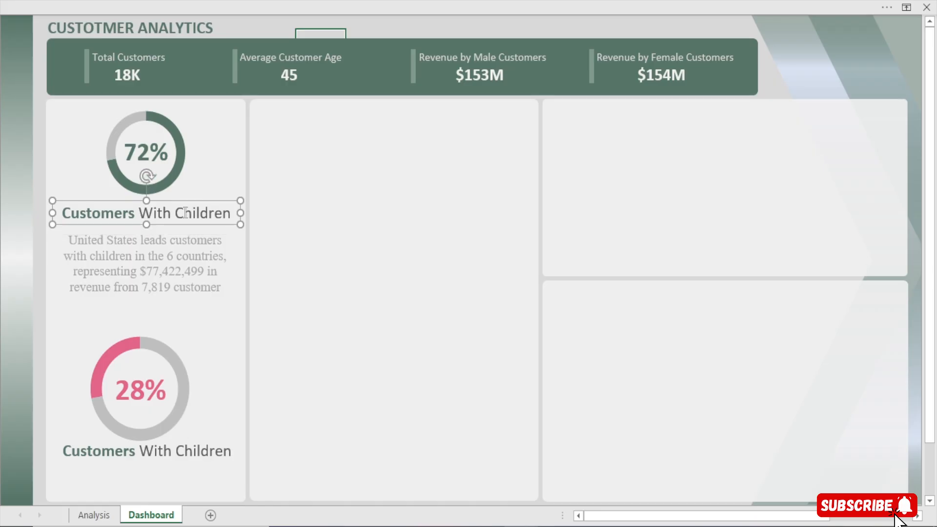
key(Up)
key(Up)
key(Up)
Move the United States insight text box up to sit directly under the raised heading
click(163, 254)
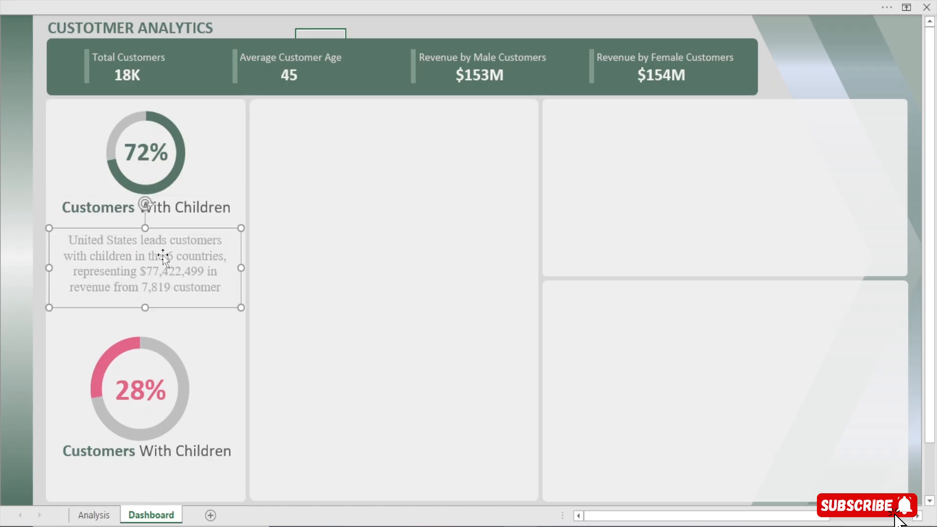
key(Up)
key(Up)
key(Up)
key(Up)
key(Up)
key(Up)
key(Up)
key(Up)
key(Up)
key(Up)
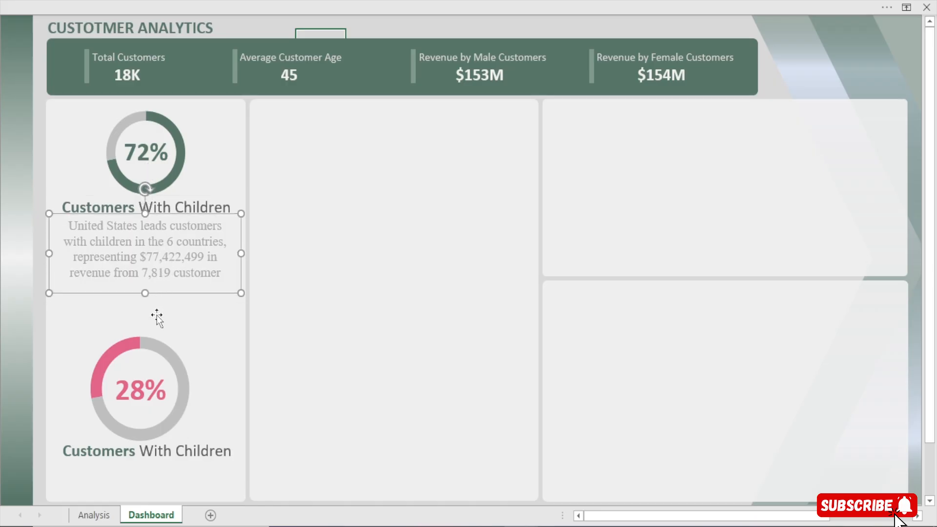
Delete the lower doughnut chart and place a copy of the resized upper doughnut around the 28% label
click(156, 325)
click(155, 337)
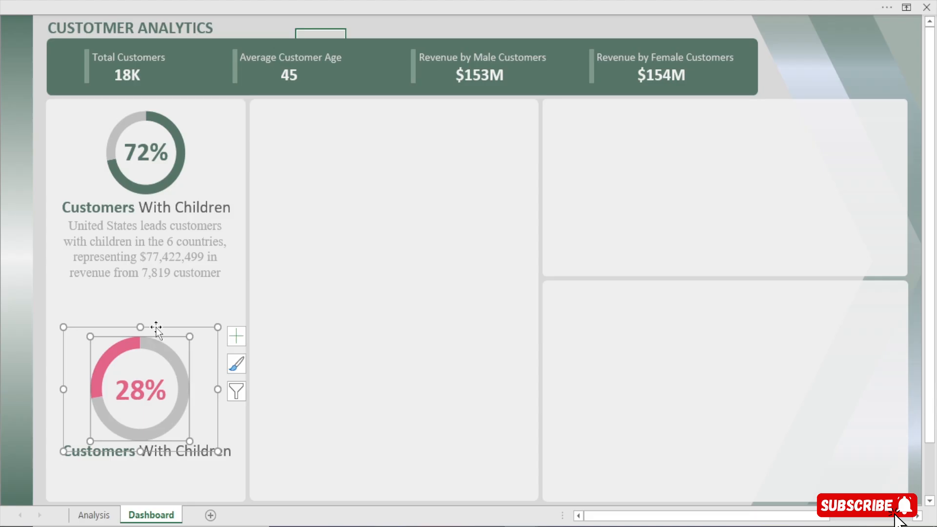
key(Delete)
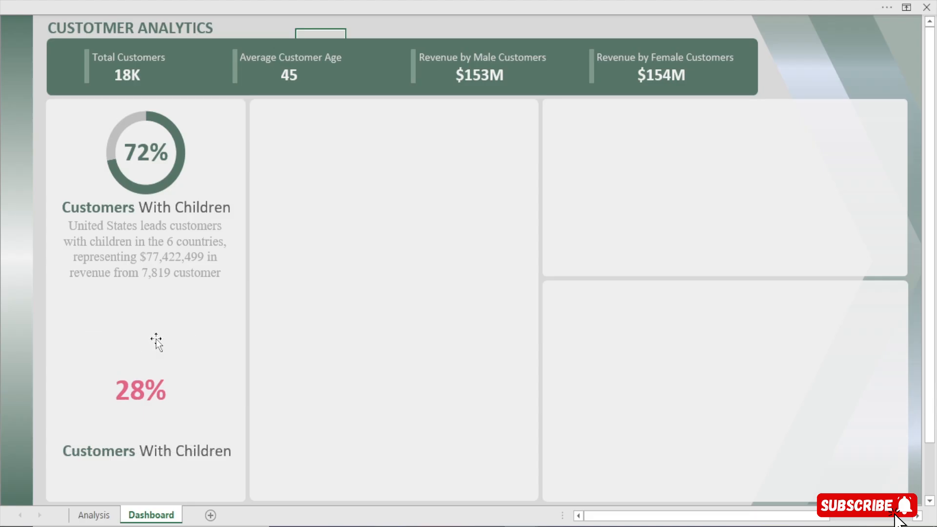
click(156, 116)
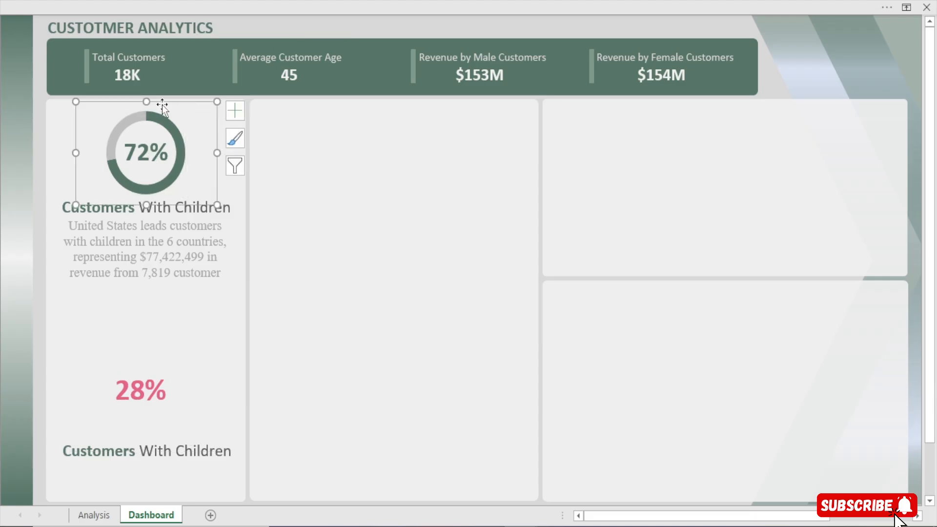
drag(162, 105, 148, 336)
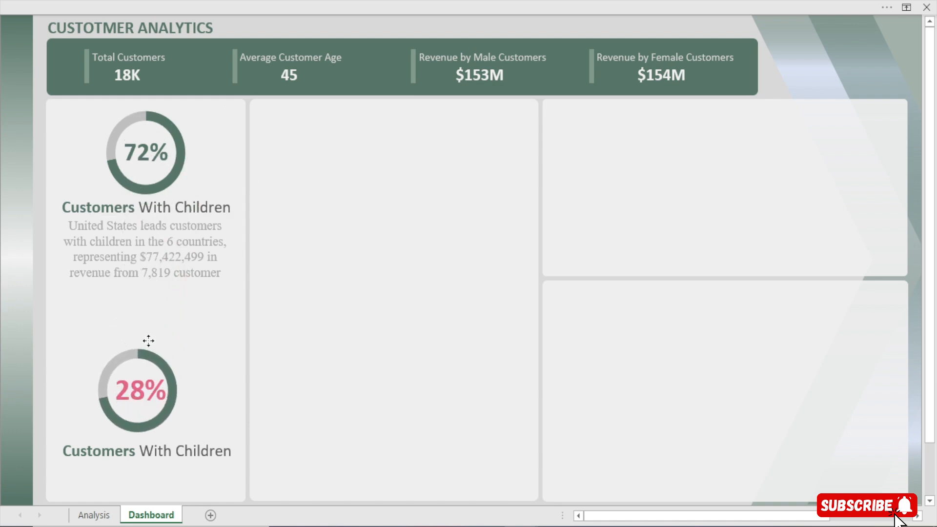
click(152, 361)
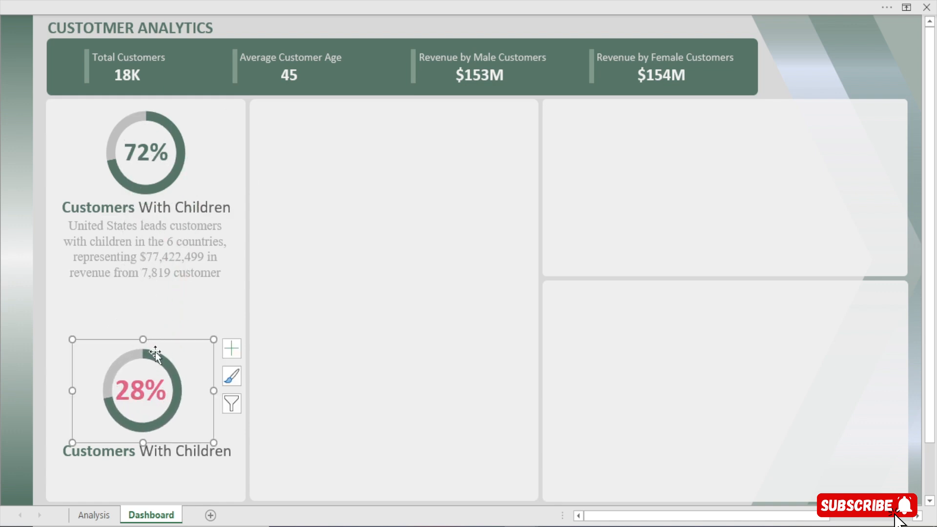
Open the fill colour choices for the green slice of the lower doughnut
click(154, 355)
double_click(154, 355)
click(461, 119)
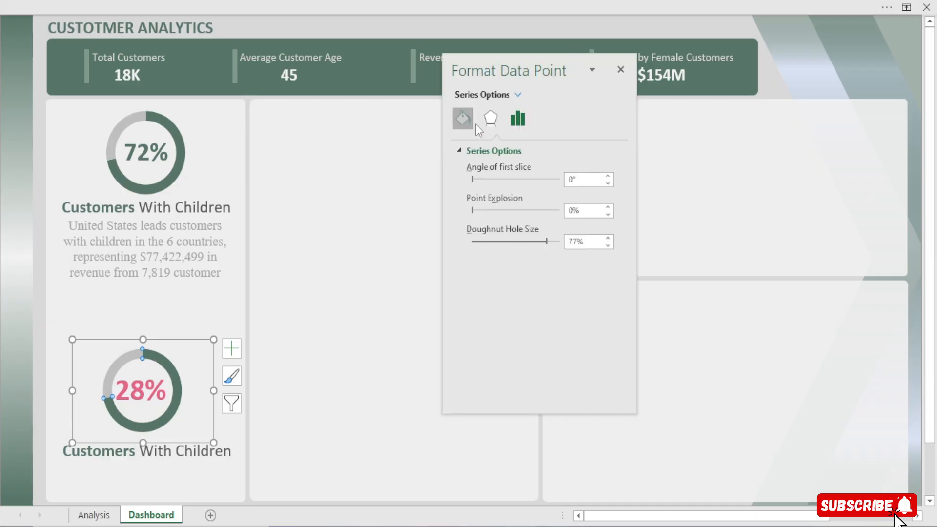
click(605, 297)
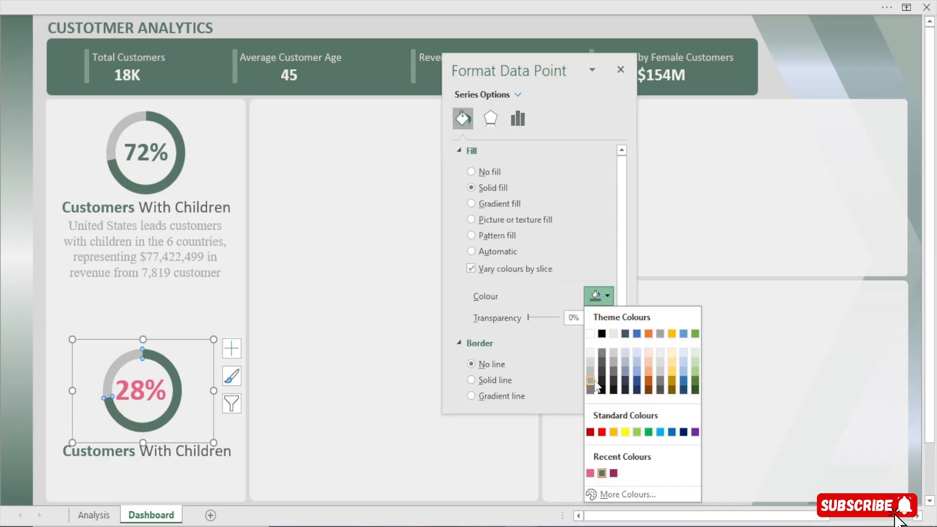
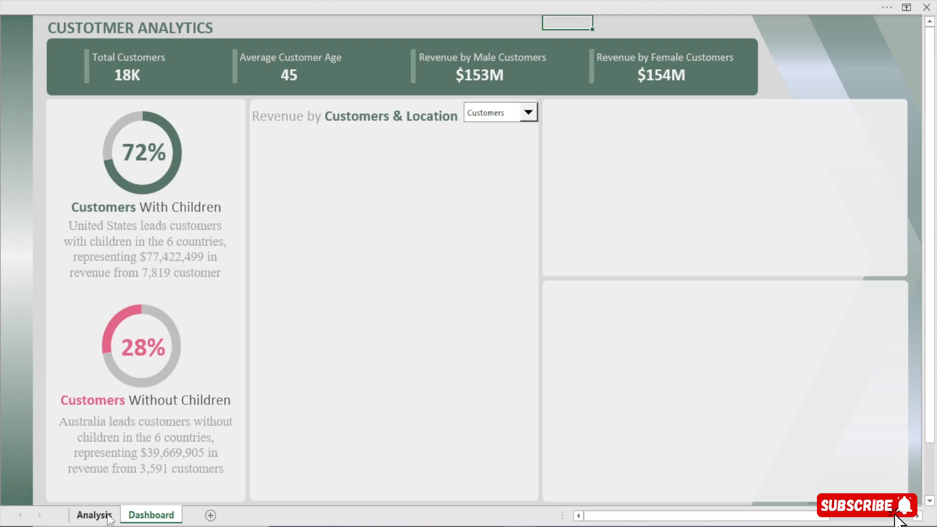
Choose Location in the dashboard's Customers & Location combo box and check its linked Combo cell on the Analysis sheet
click(94, 515)
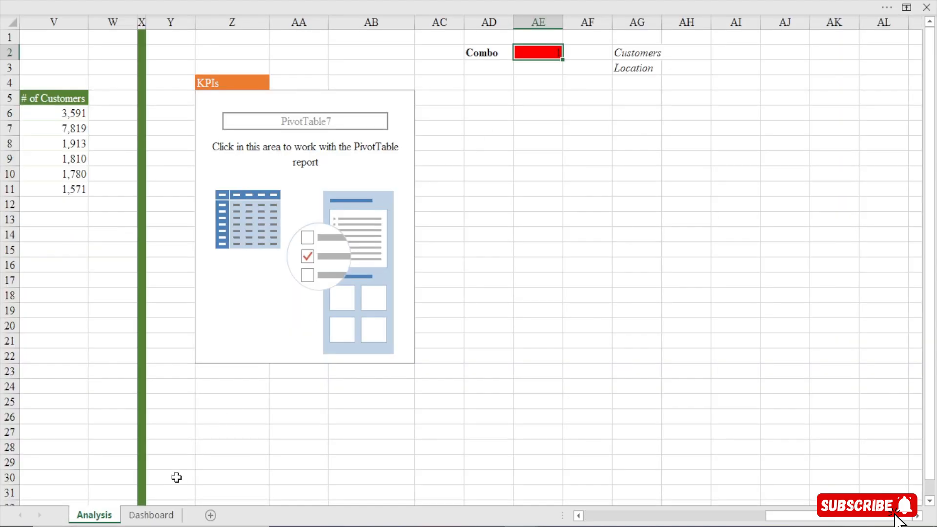
click(152, 515)
click(527, 113)
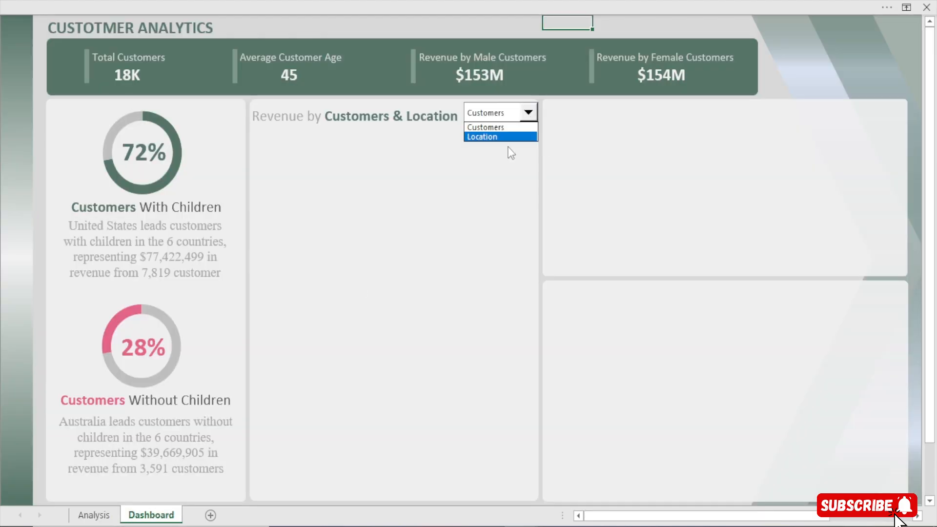
click(510, 136)
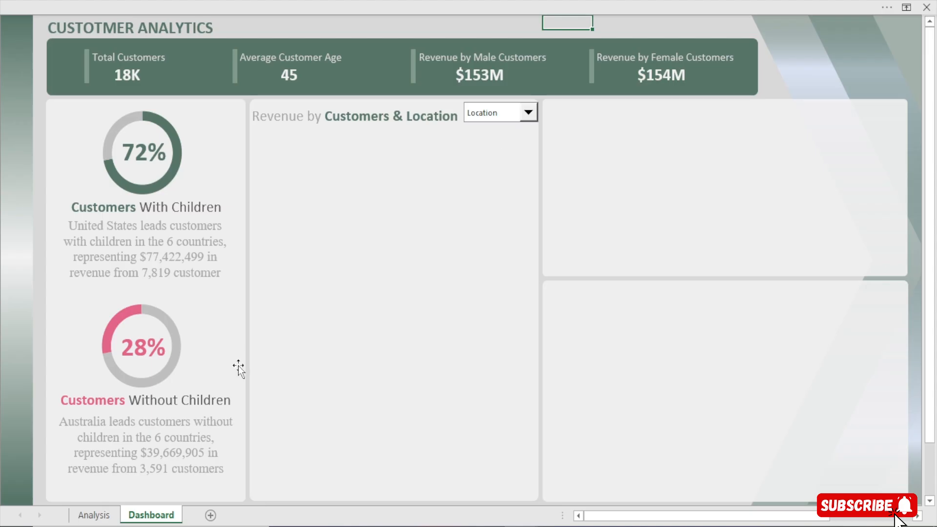
click(95, 515)
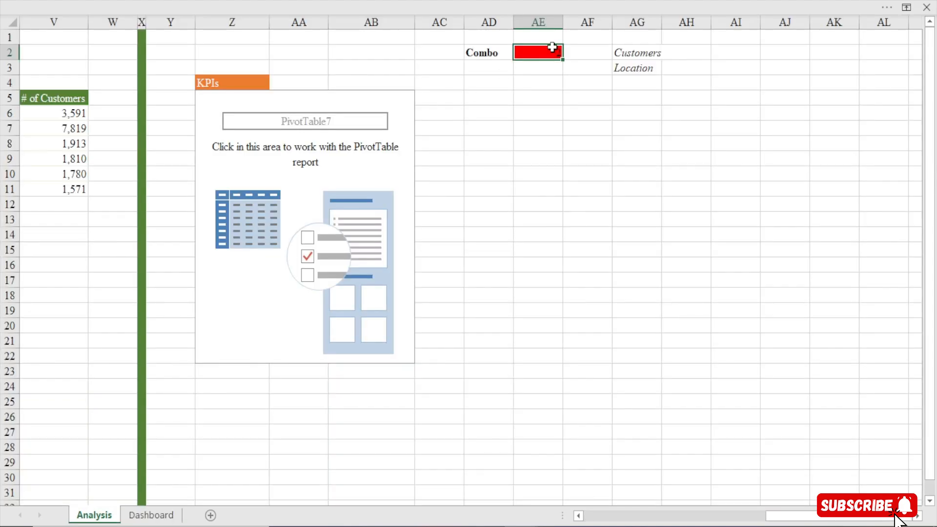
Set the dashboard combo box back to Customers and check its linked Combo cell on the Analysis sheet again
click(151, 515)
click(529, 114)
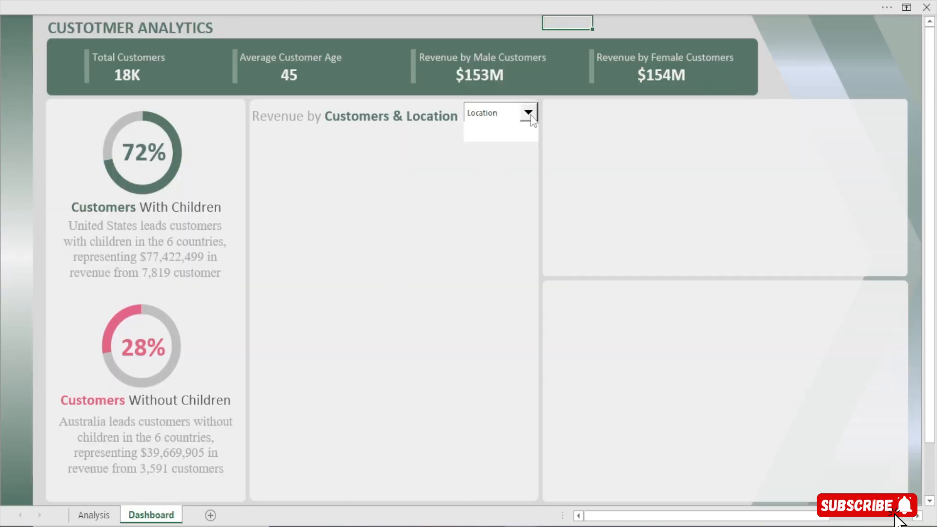
click(512, 126)
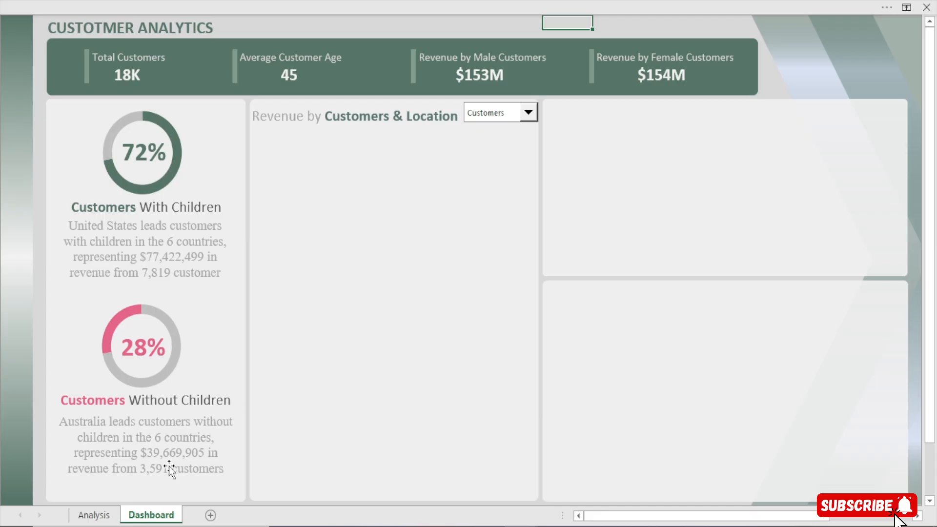
click(91, 516)
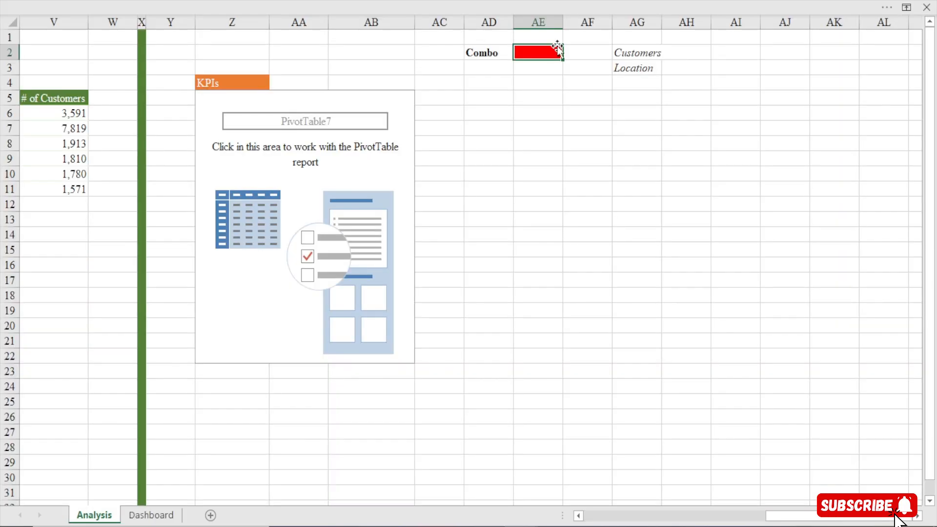
Move the KPIs heading and the empty PivotTable below it down two rows, so the block starts at Z6
click(236, 93)
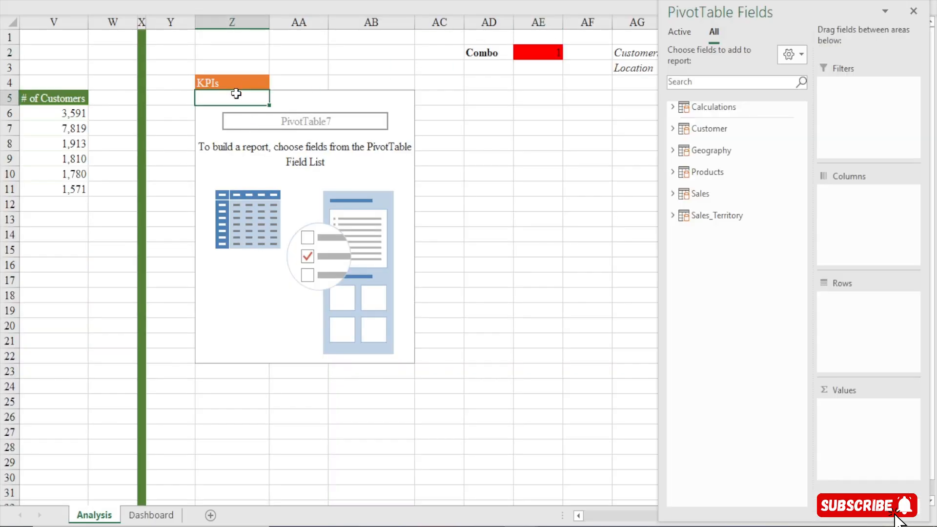
click(672, 107)
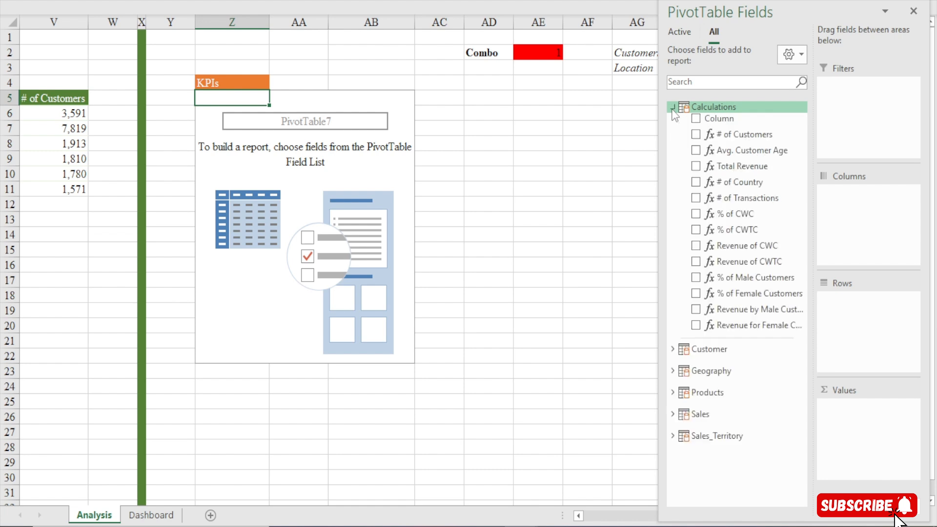
click(131, 214)
drag(205, 81, 409, 360)
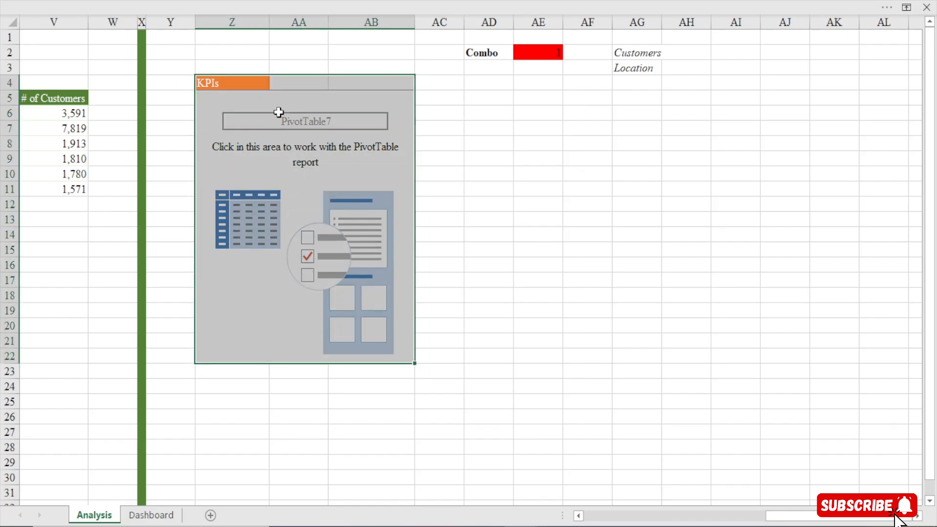
drag(290, 77, 293, 111)
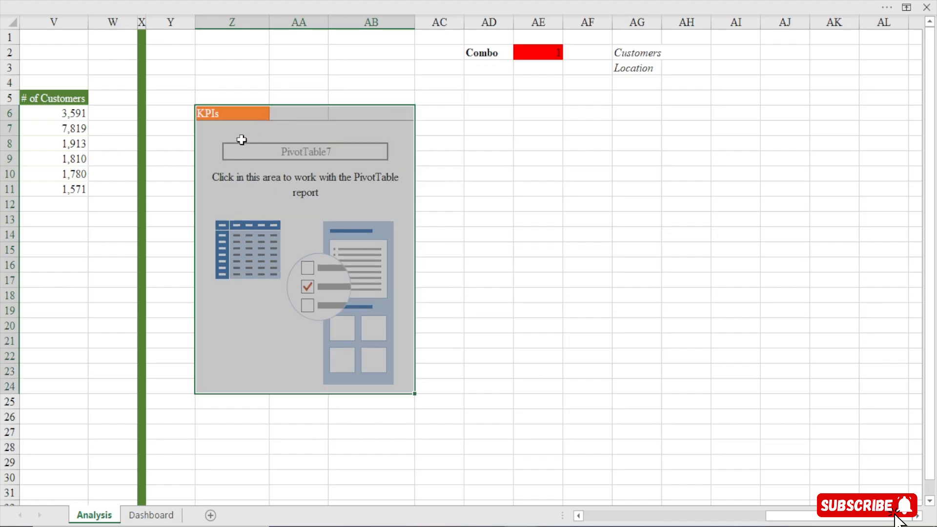
Build the empty PivotTable with Total Revenue as its values and the customers' Full Name as its rows
click(234, 118)
click(233, 130)
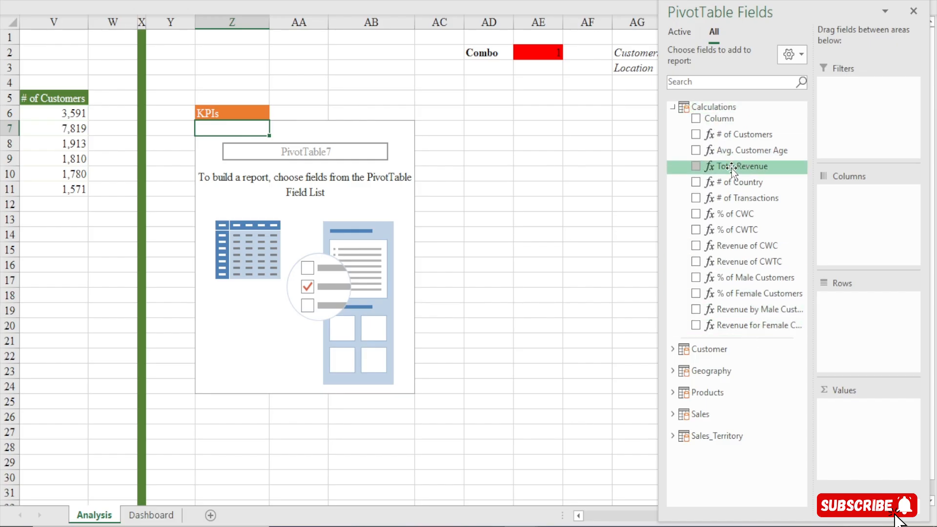
drag(740, 166, 851, 422)
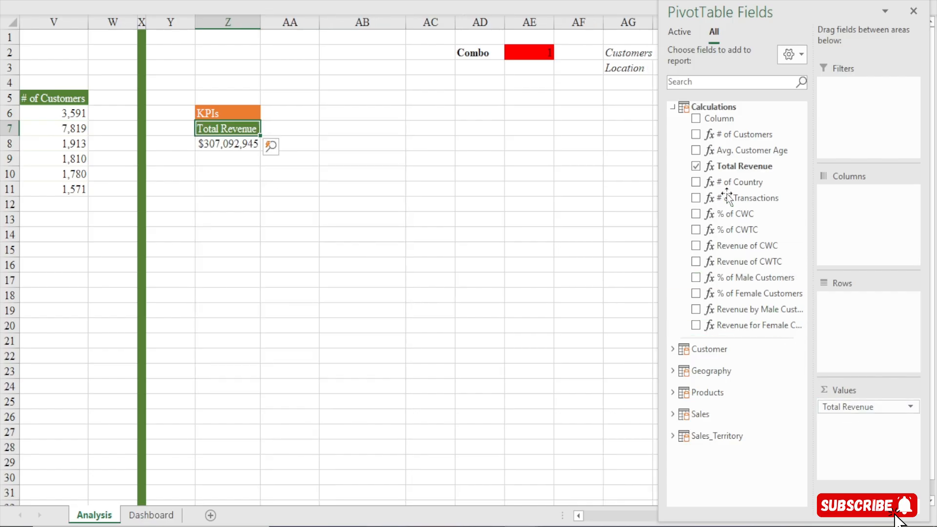
click(671, 107)
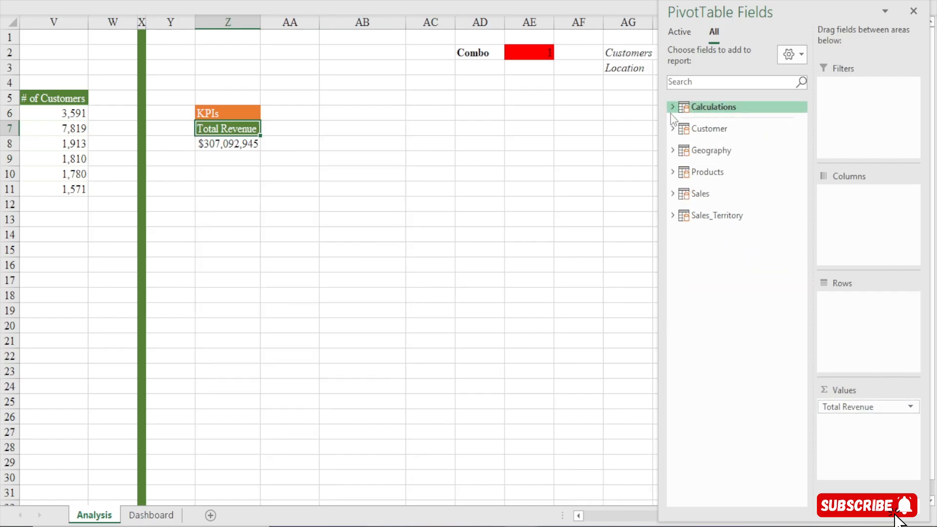
click(671, 128)
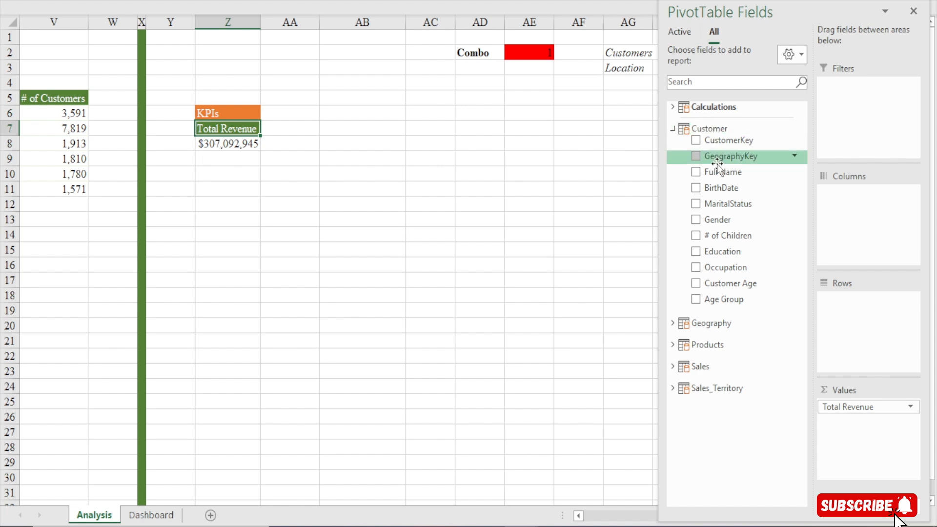
drag(725, 173, 874, 328)
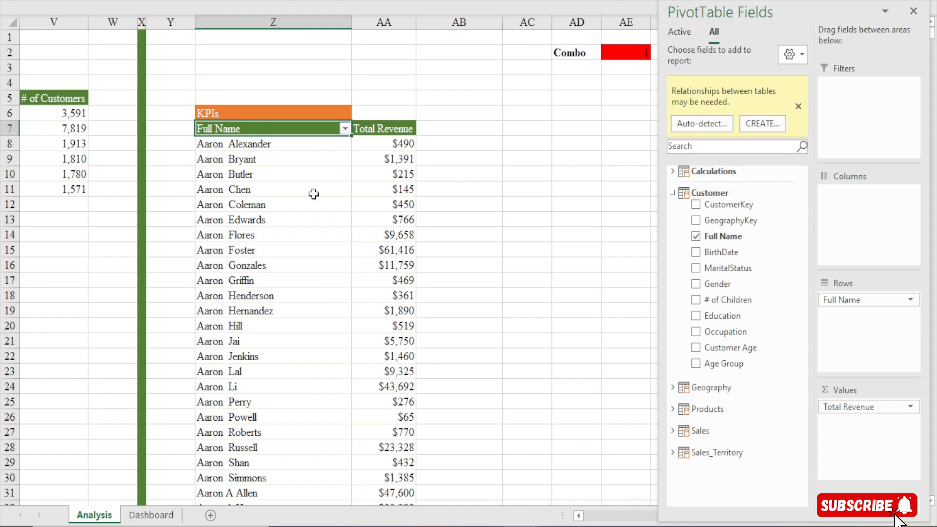
Filter the Full Name rows to the top 5 items by Total Revenue
click(345, 129)
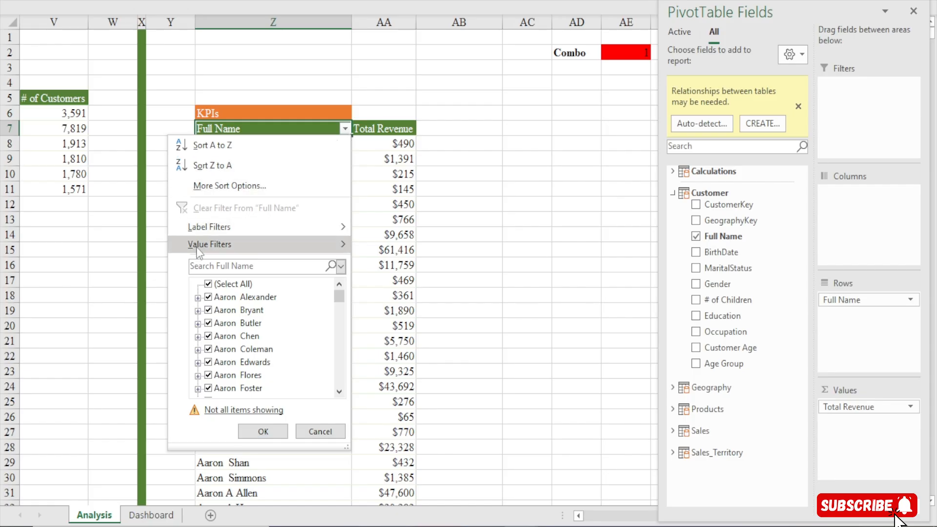
mouse_move(212, 247)
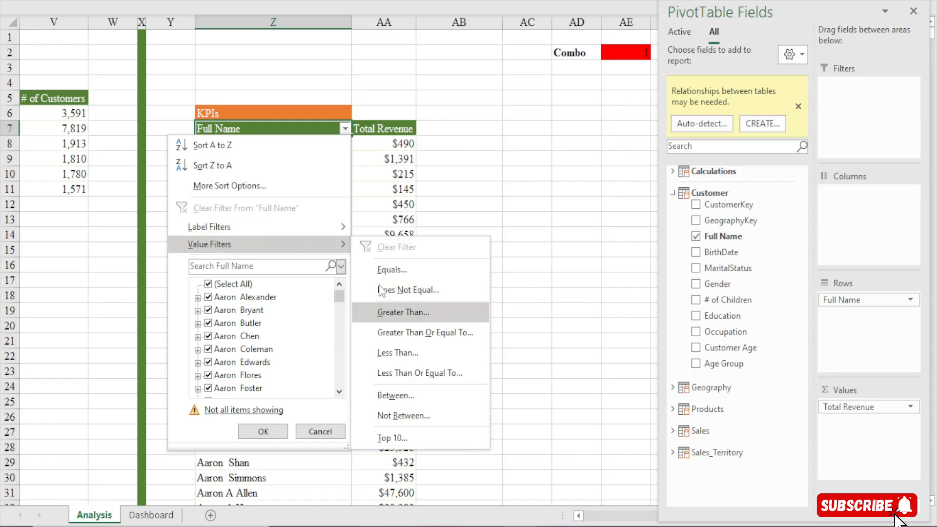
click(396, 439)
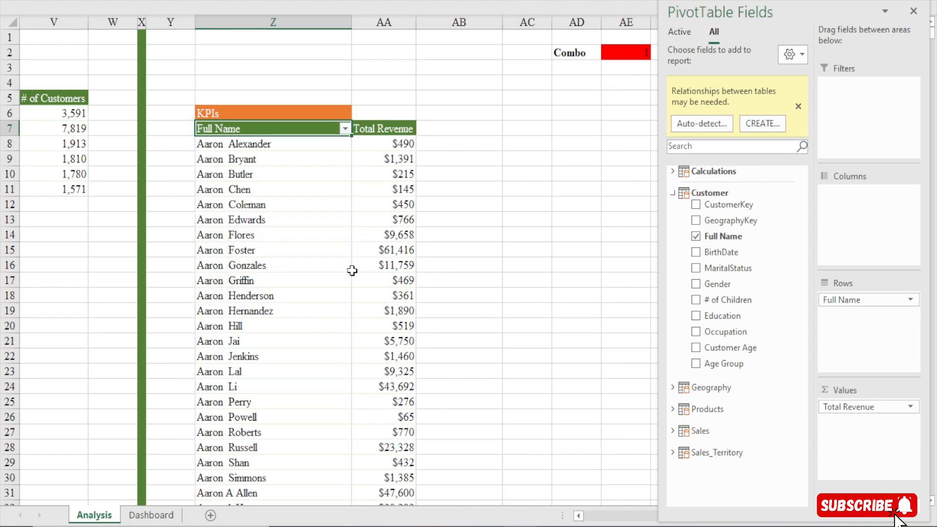
click(394, 326)
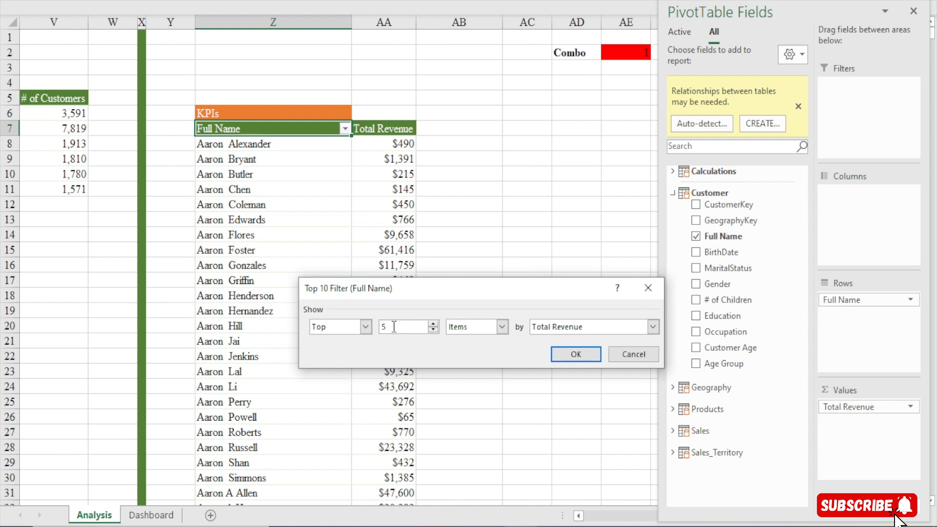
text(5)
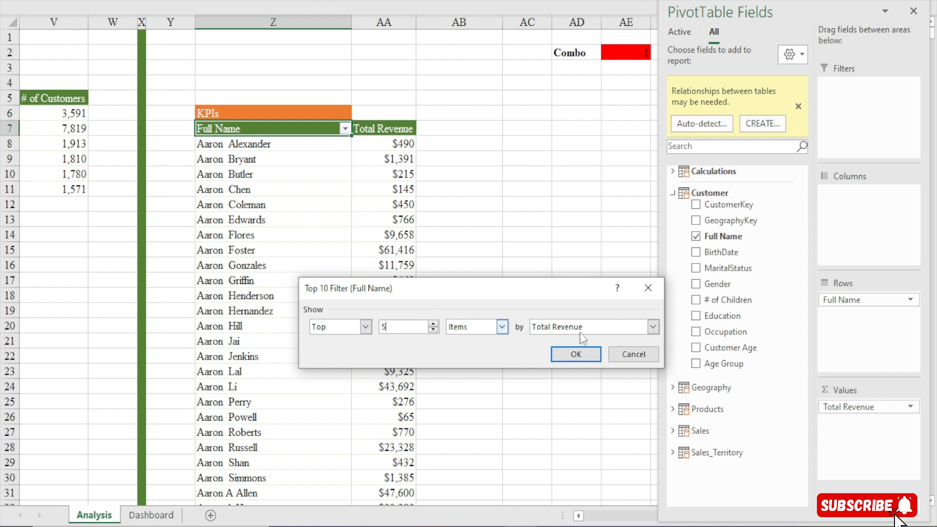
click(554, 356)
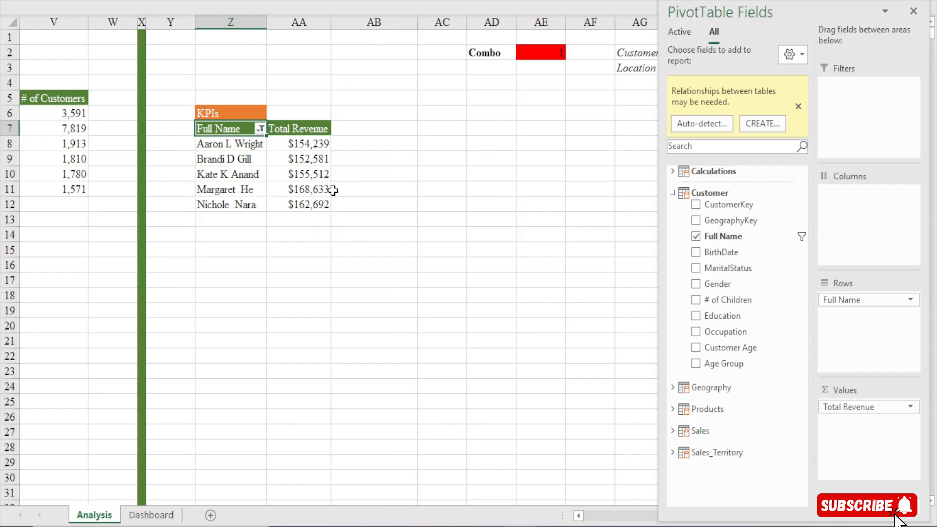
Sort the customer PivotTable by Total Revenue from largest to smallest
drag(264, 22, 274, 22)
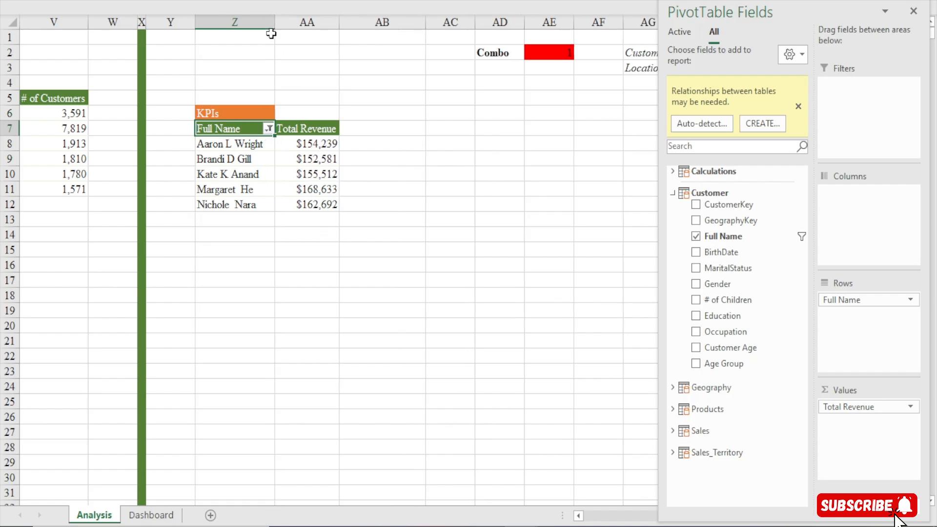
right_click(304, 145)
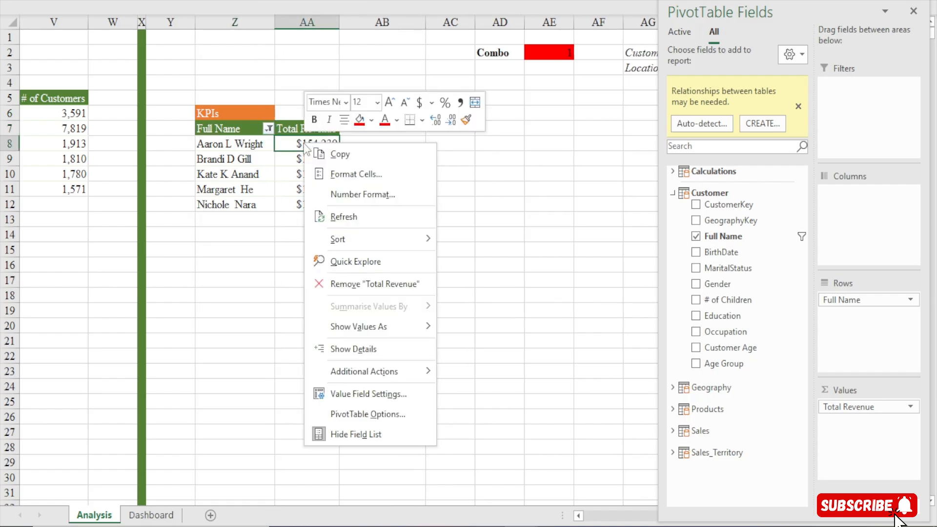
mouse_move(359, 233)
click(513, 264)
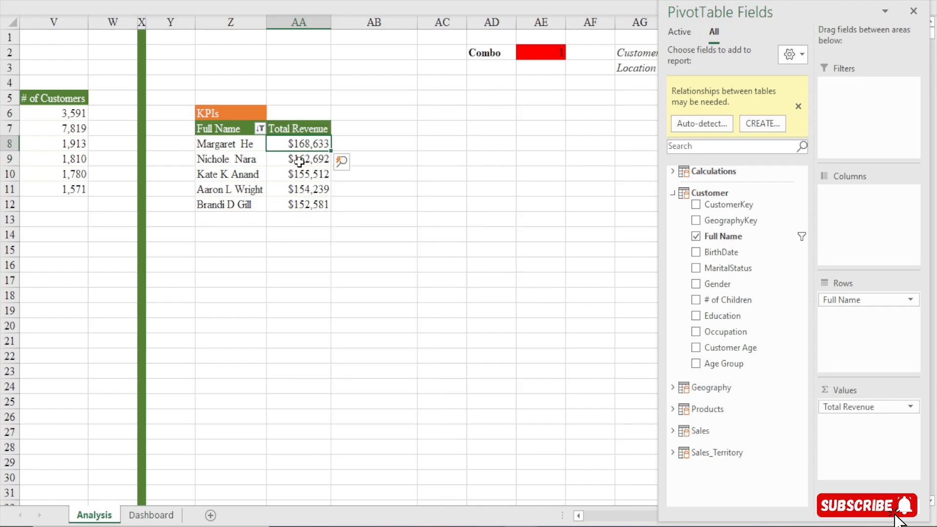
Copy the KPIs heading with the customer revenue PivotTable to AC6 and widen column AC to show the full names
click(215, 110)
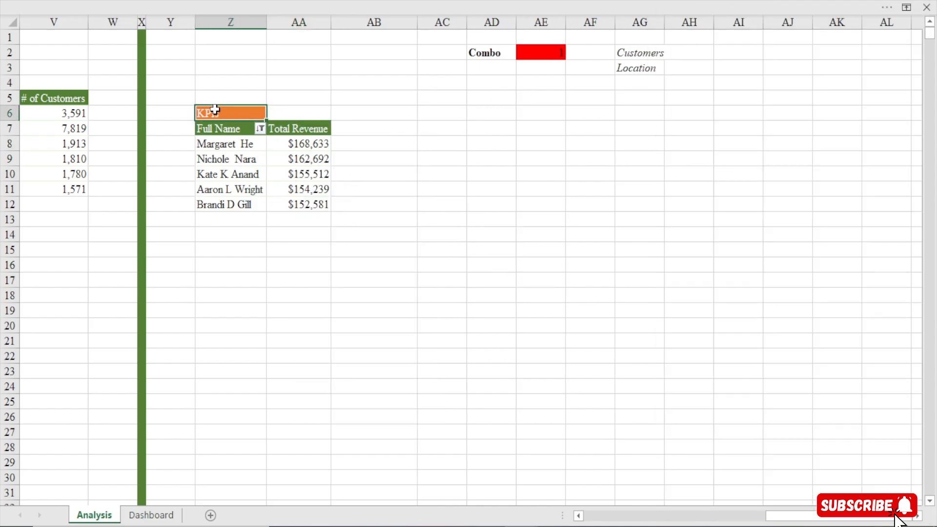
key(ctrl+a)
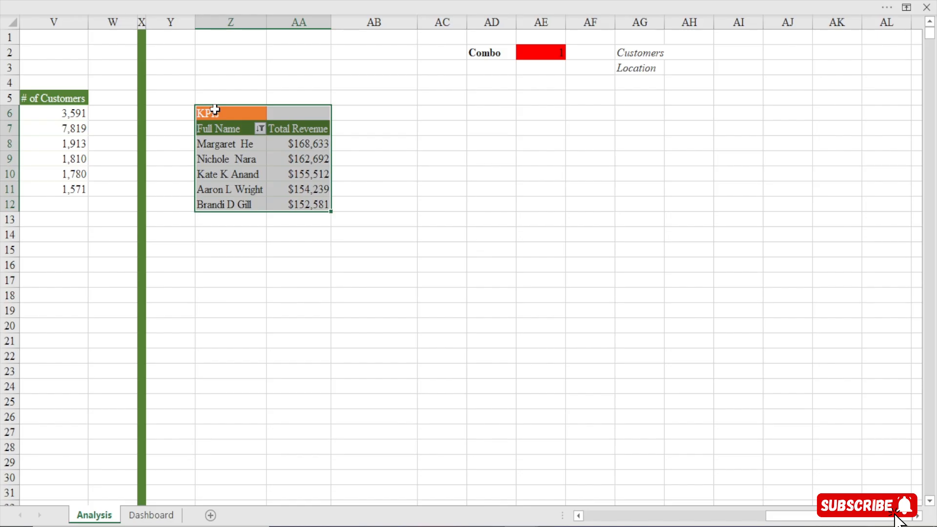
key(ctrl+c)
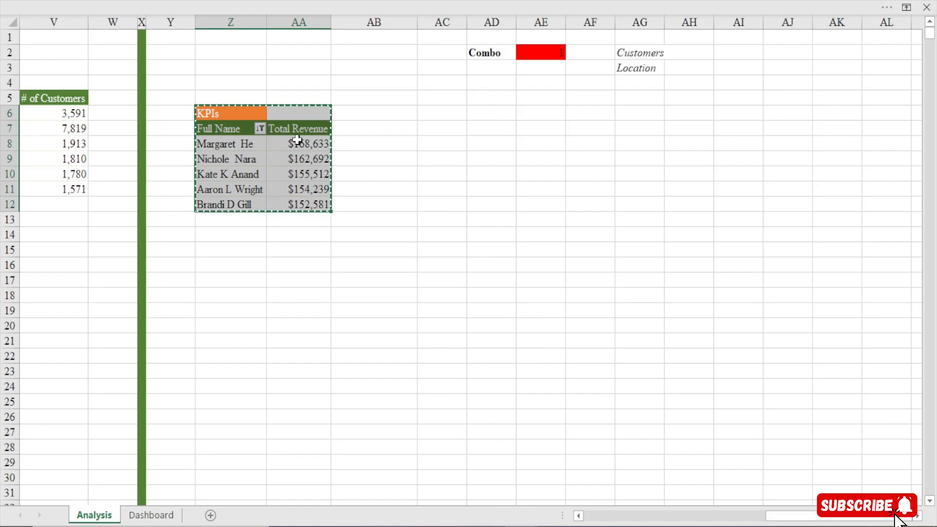
click(445, 113)
key(ctrl+v)
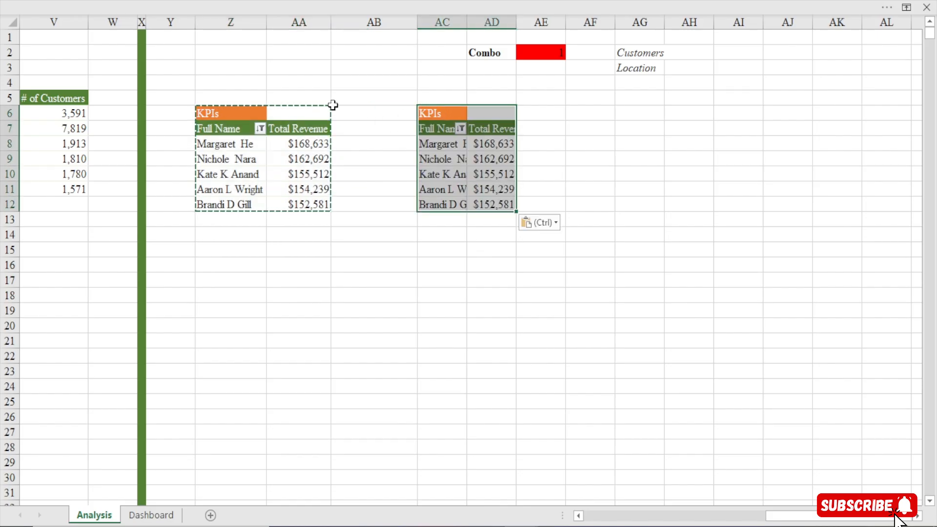
click(437, 145)
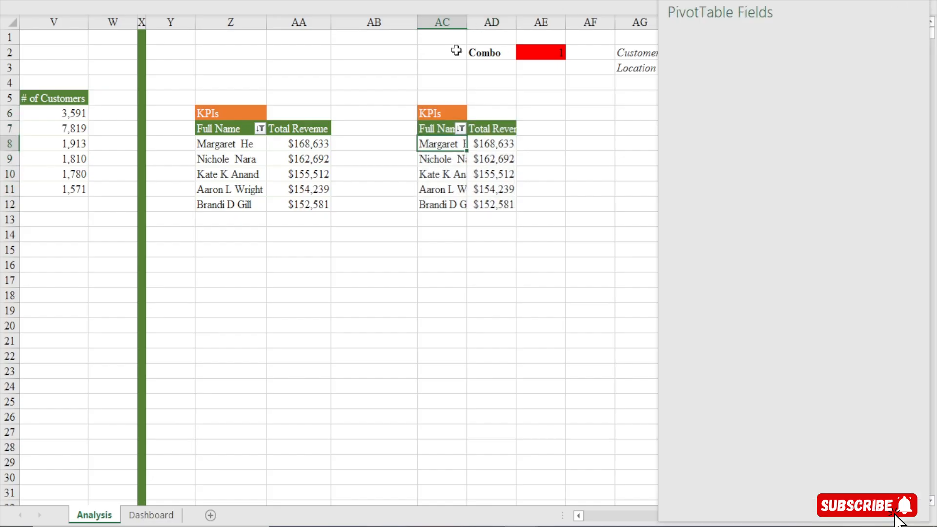
drag(465, 20, 560, 17)
Replace Full Name with the Geography table's Country field as the rows of the copied PivotTable
click(532, 159)
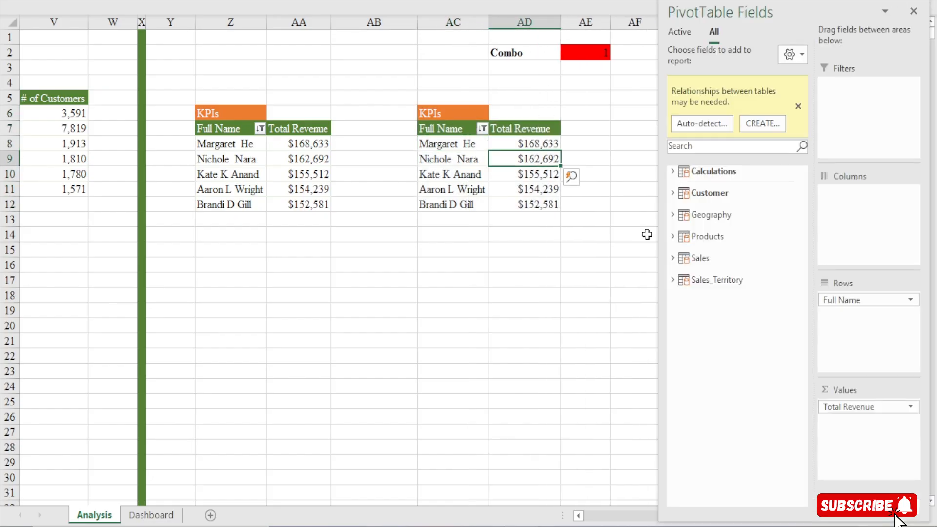
drag(842, 299, 738, 369)
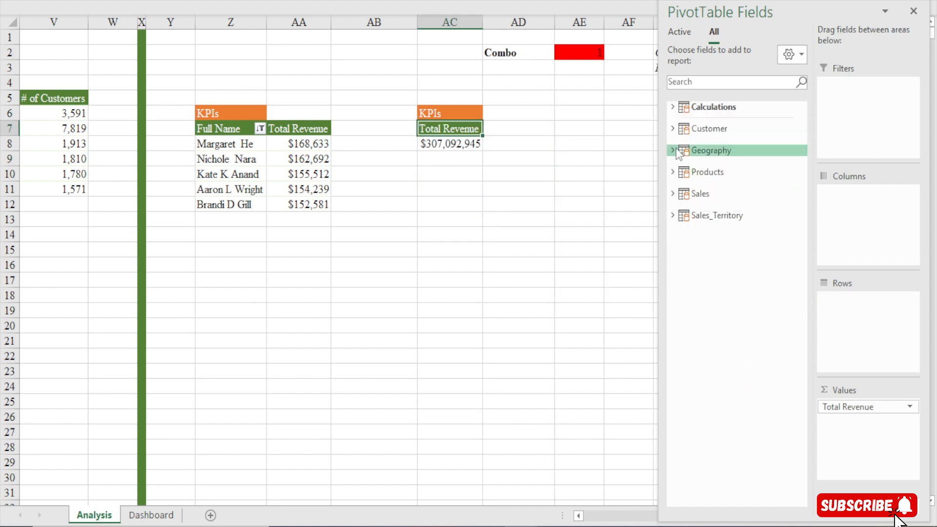
click(677, 151)
drag(717, 194, 854, 312)
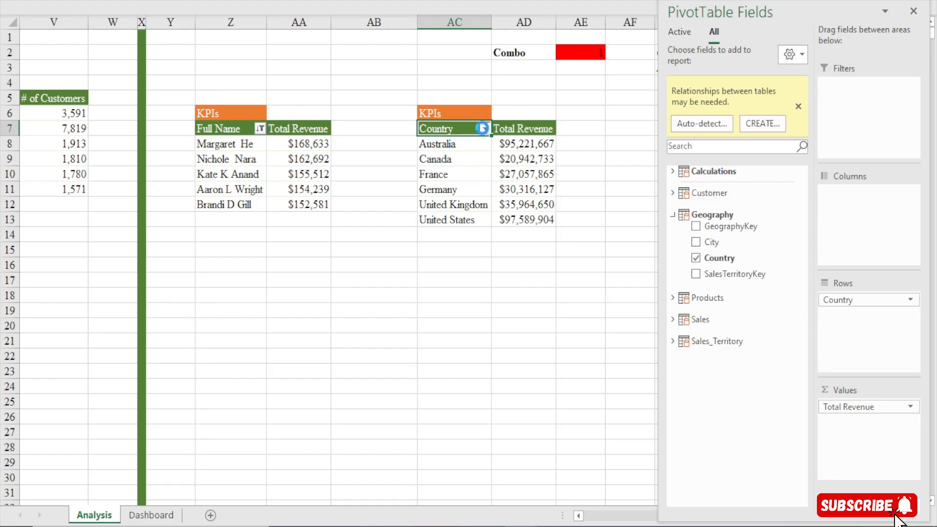
Filter the Country rows of the copied PivotTable to the top 5 items by Total Revenue
click(485, 130)
mouse_move(395, 243)
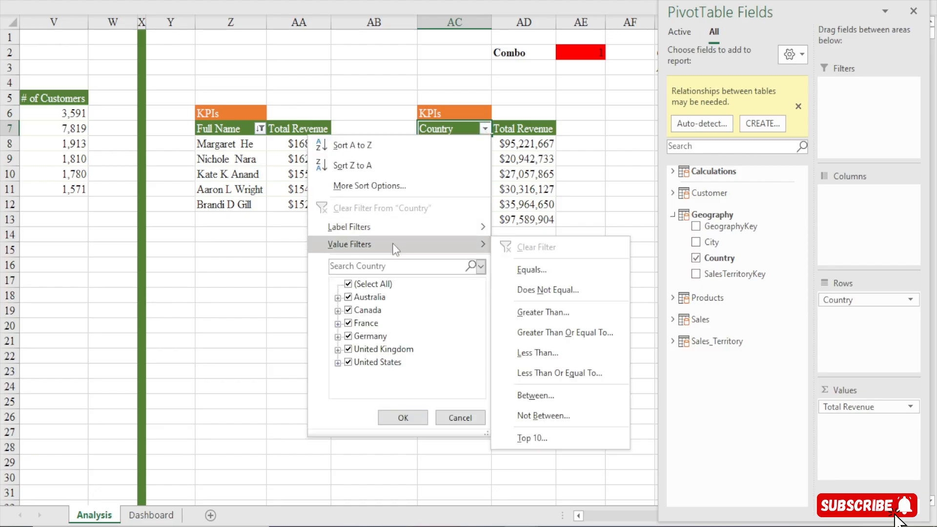
click(529, 438)
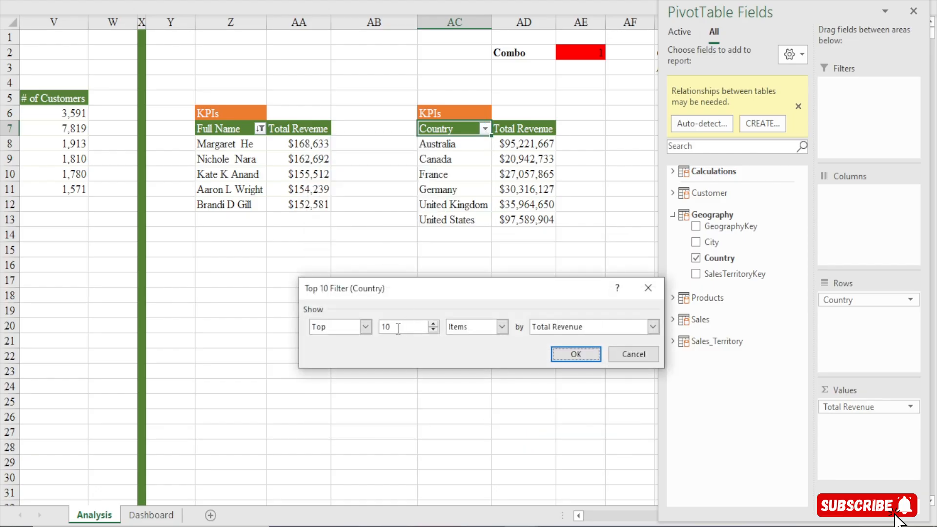
click(398, 328)
click(575, 355)
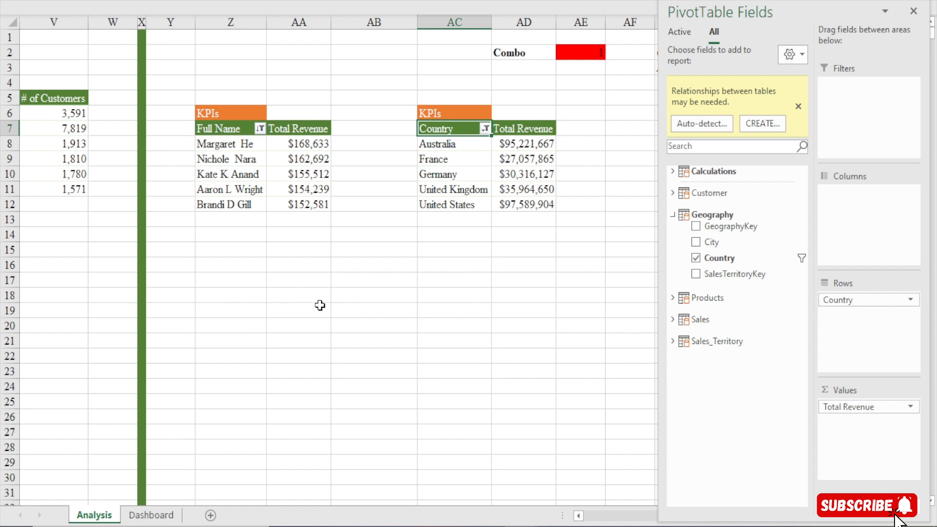
mouse_move(312, 145)
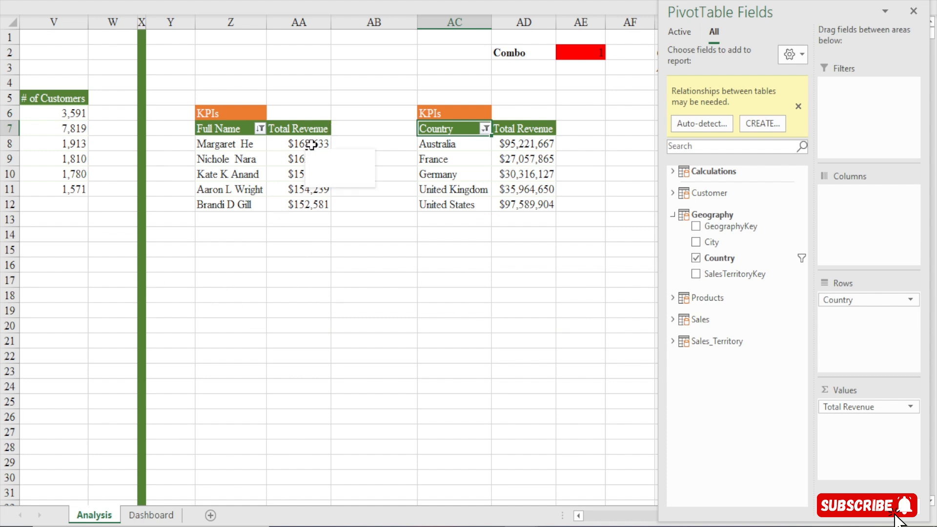
drag(311, 144, 309, 209)
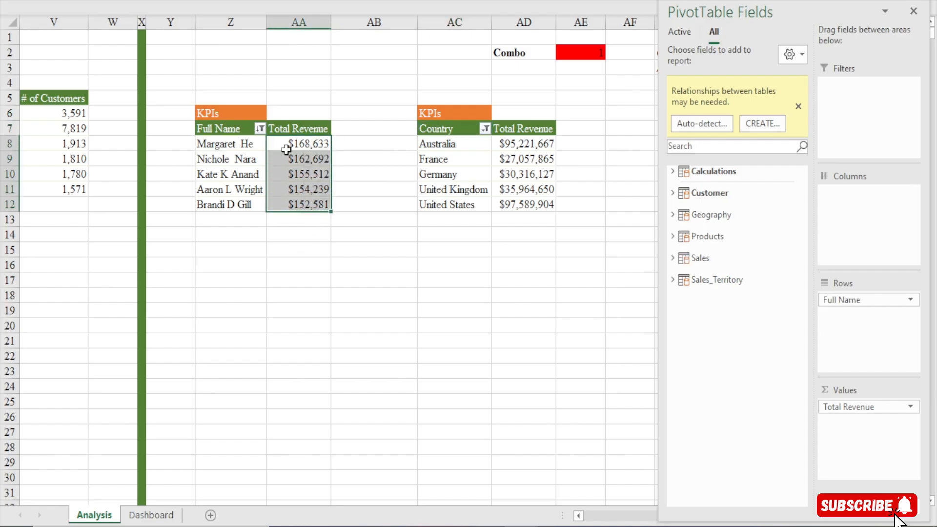
click(310, 144)
mouse_move(310, 144)
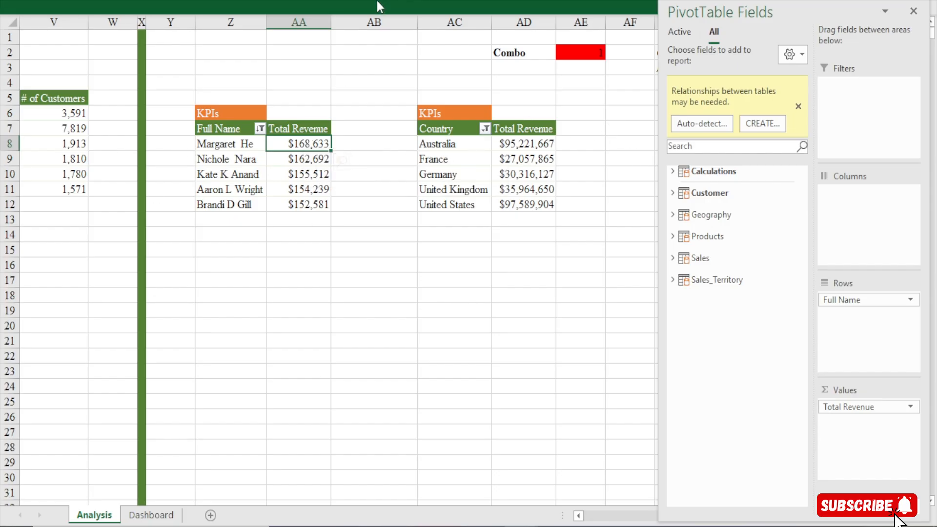
Turn on the formula bar display and return to the Analysis worksheet
click(377, 1)
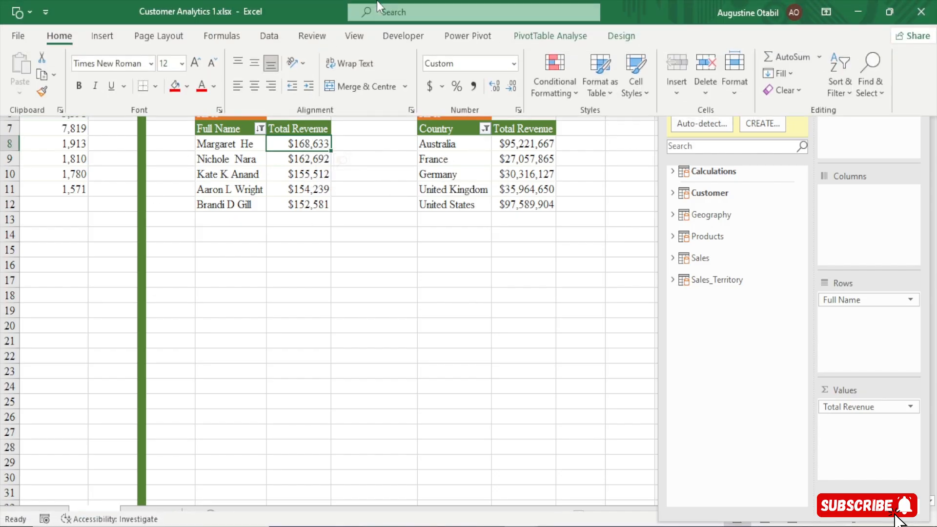
click(356, 34)
click(273, 273)
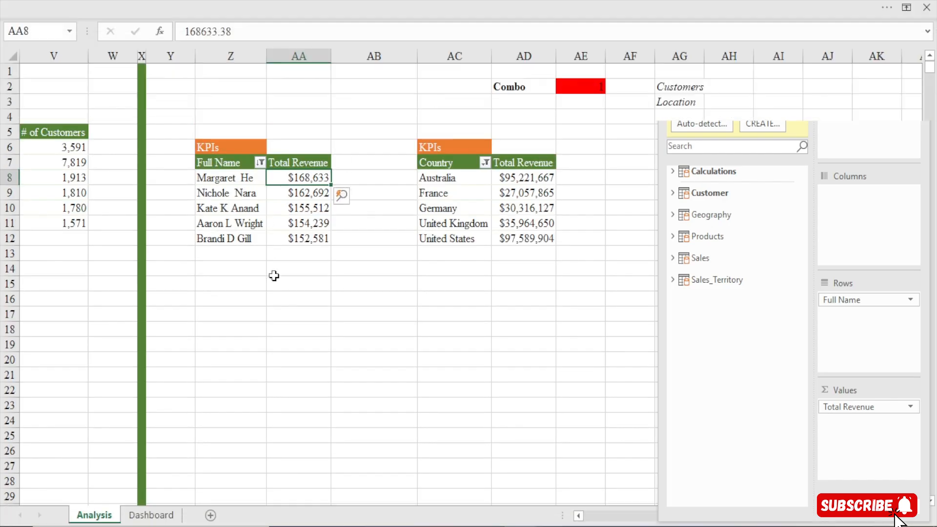
Add a bold Chart label below the customer revenue PivotTable and place it in Z16
click(231, 333)
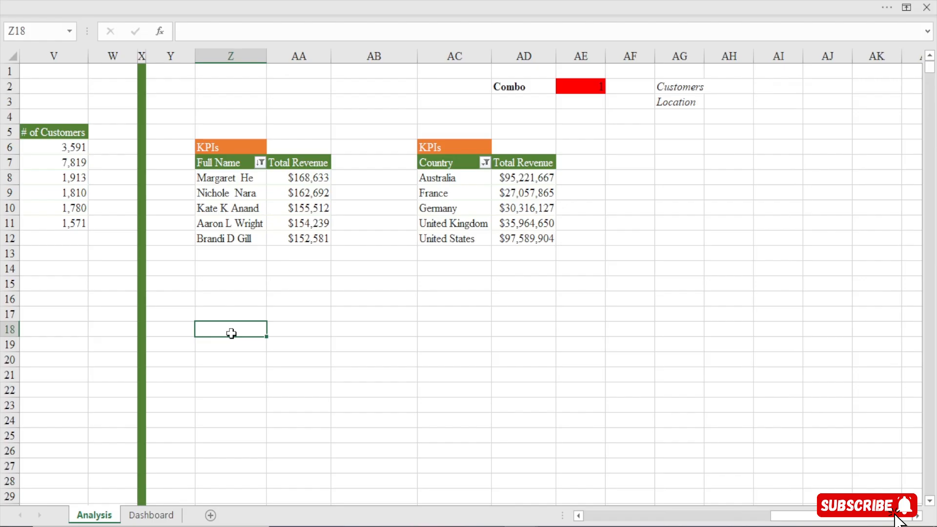
text(Chart)
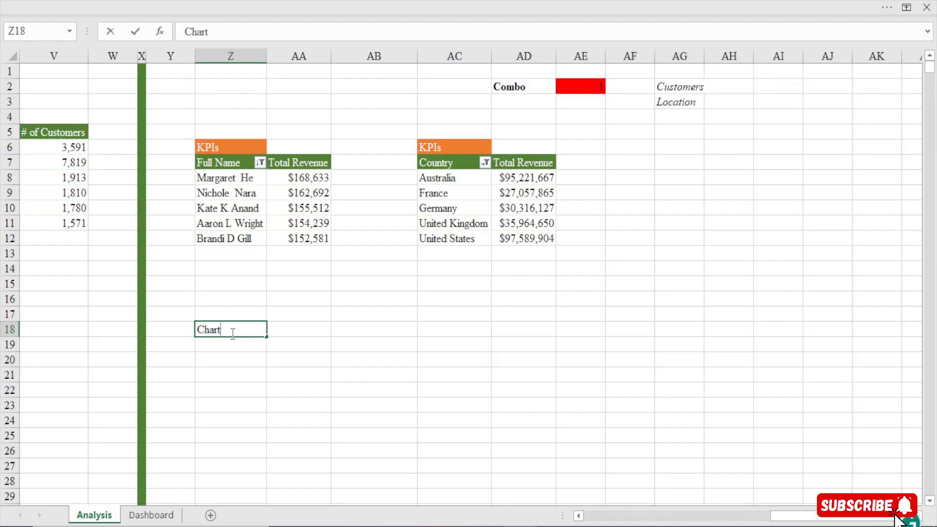
key(Return)
click(232, 333)
drag(233, 320, 239, 295)
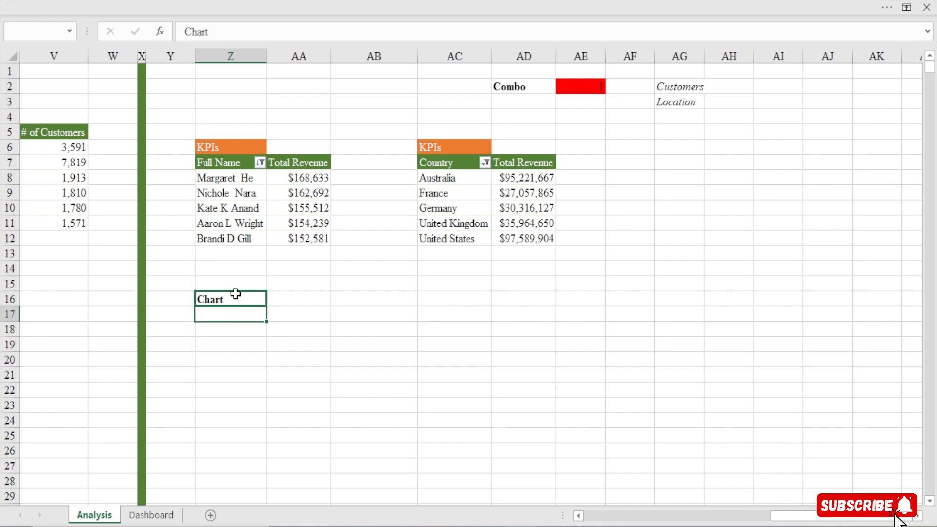
Enter the formula =IF($AE$2=1,Z7,AC7) in Z17 to pick the header according to the Combo cell
click(226, 318)
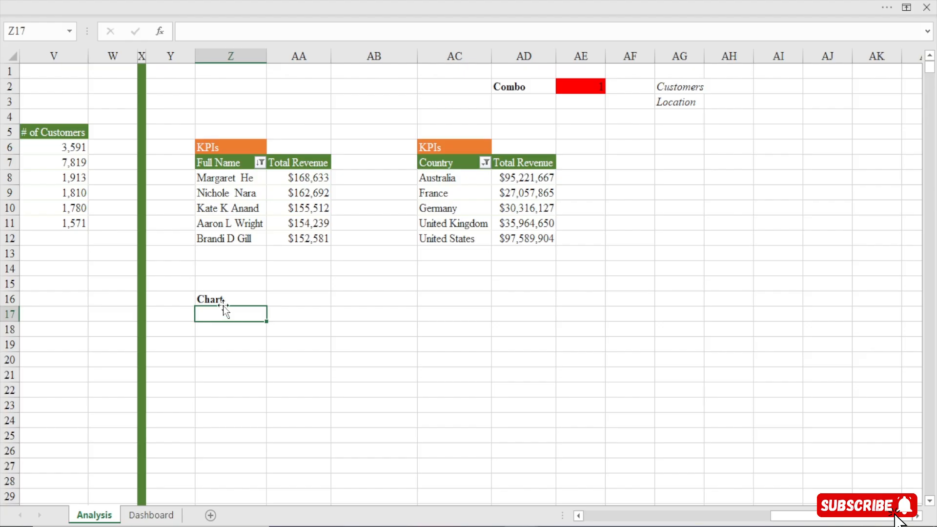
click(262, 36)
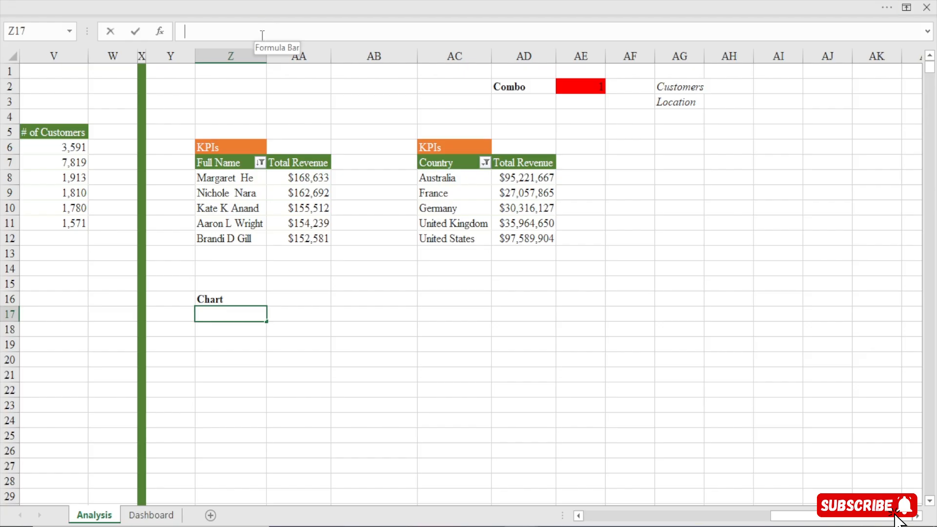
text(=if)
key(Tab)
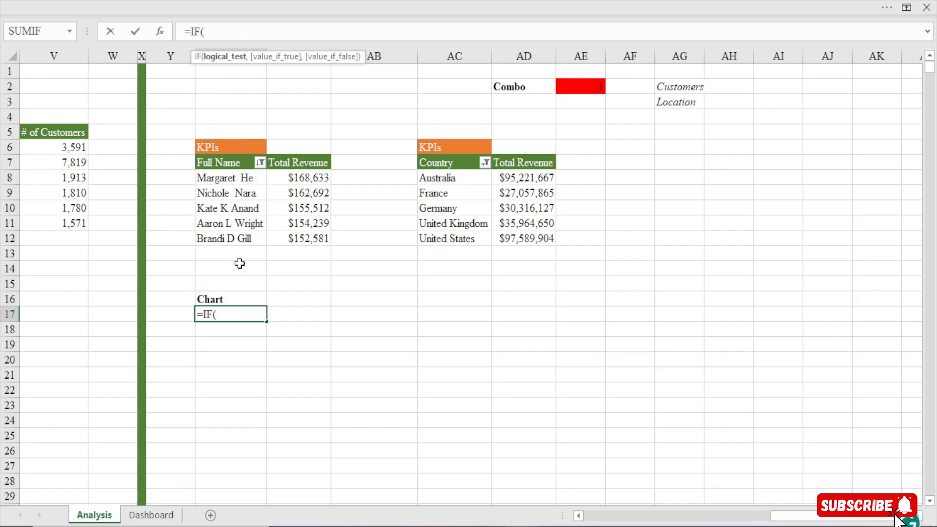
click(590, 89)
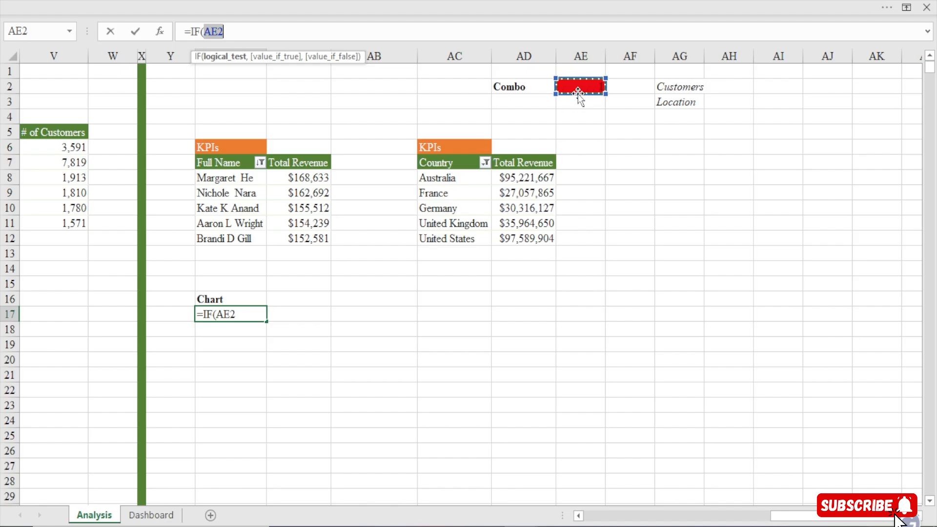
key(F4)
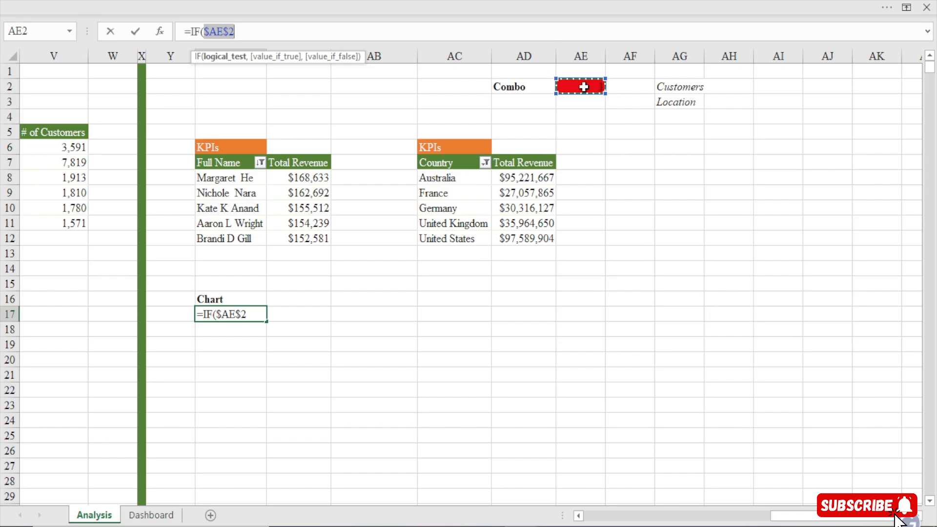
text(=1)
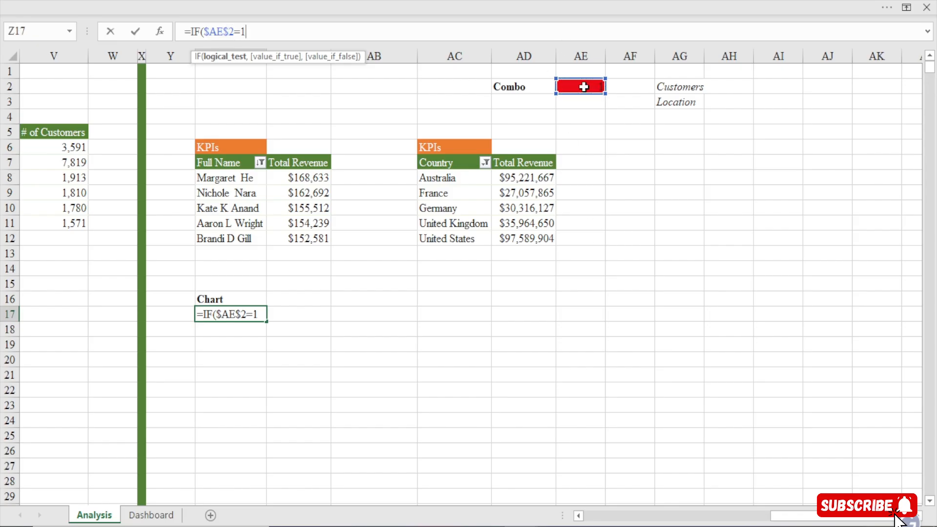
text(,)
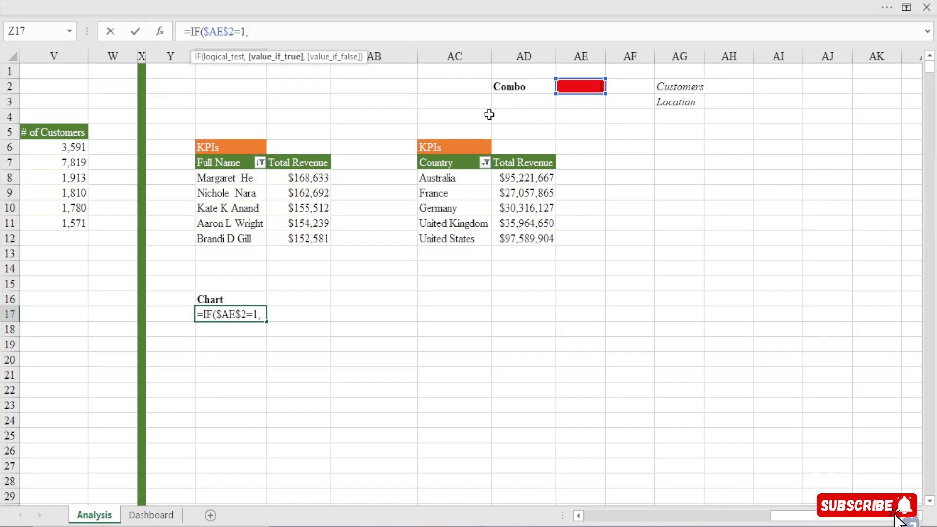
click(224, 161)
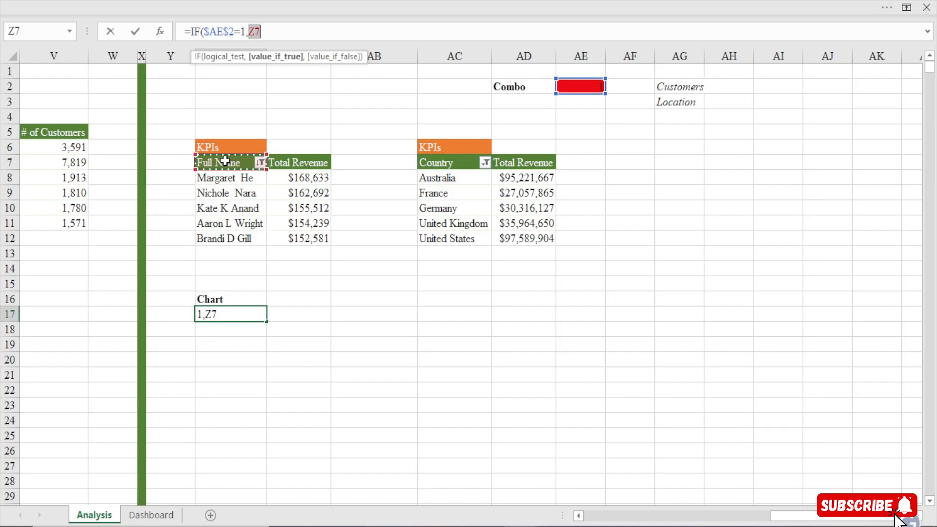
text(,)
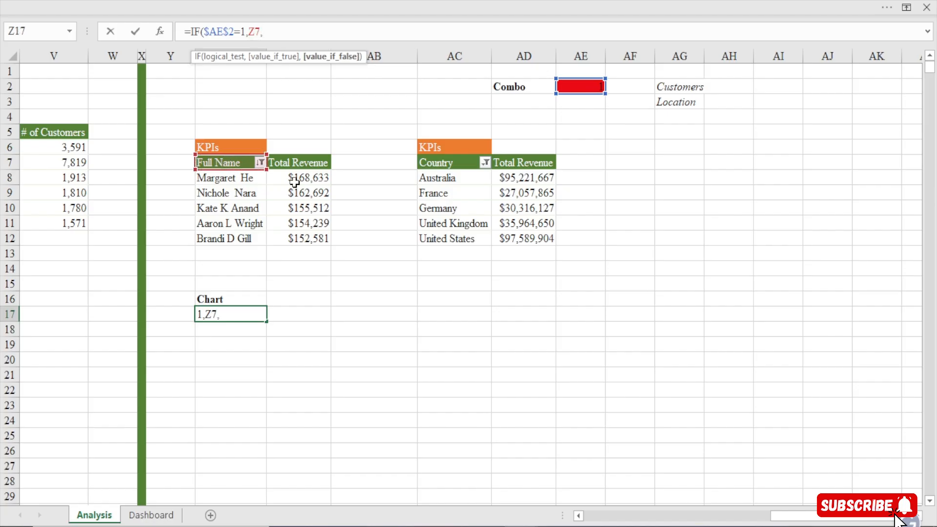
click(449, 165)
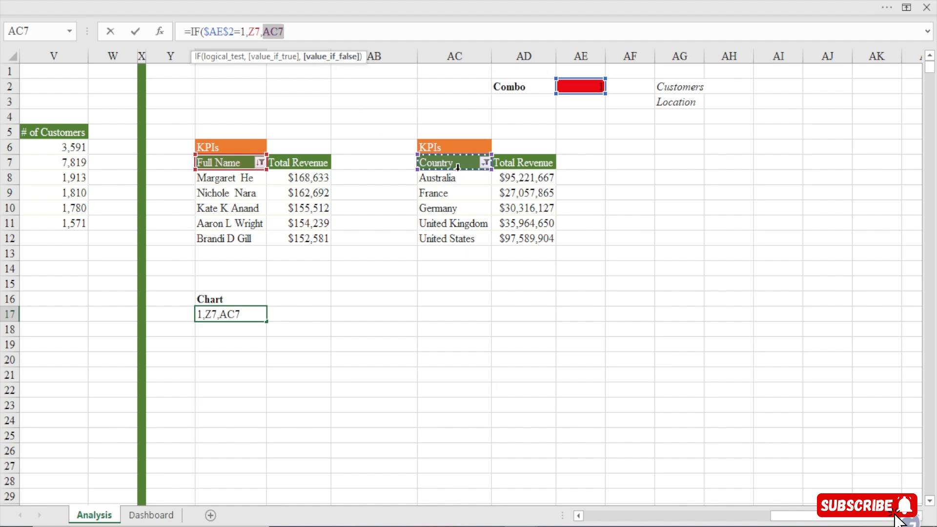
key(Return)
click(263, 313)
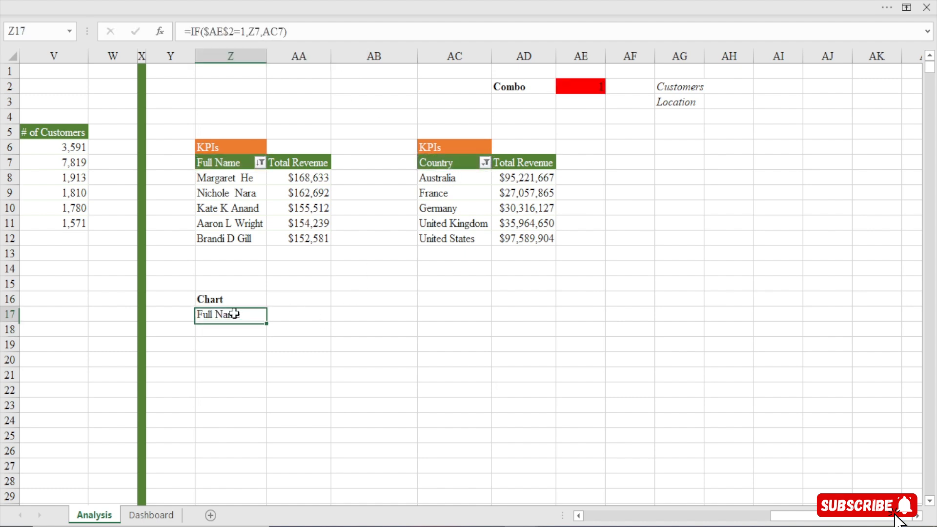
Test the Z17 formula by switching the Dashboard combo box to Location and back to Customers, checking the Analysis sheet each time
click(151, 515)
click(528, 147)
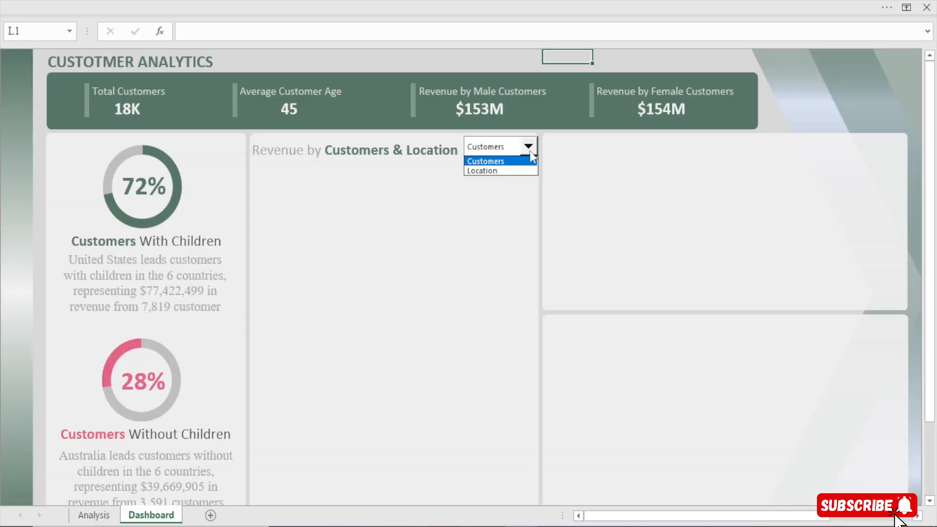
click(505, 172)
click(93, 515)
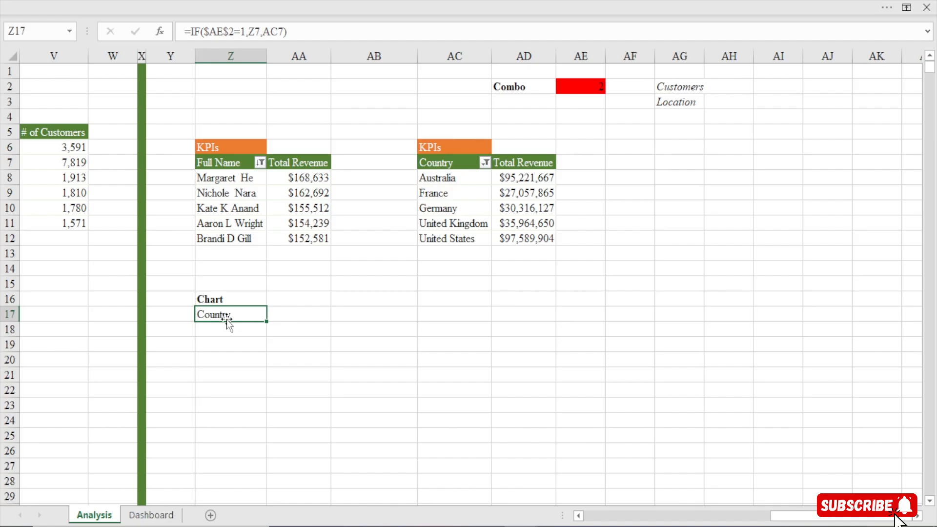
click(147, 515)
click(528, 147)
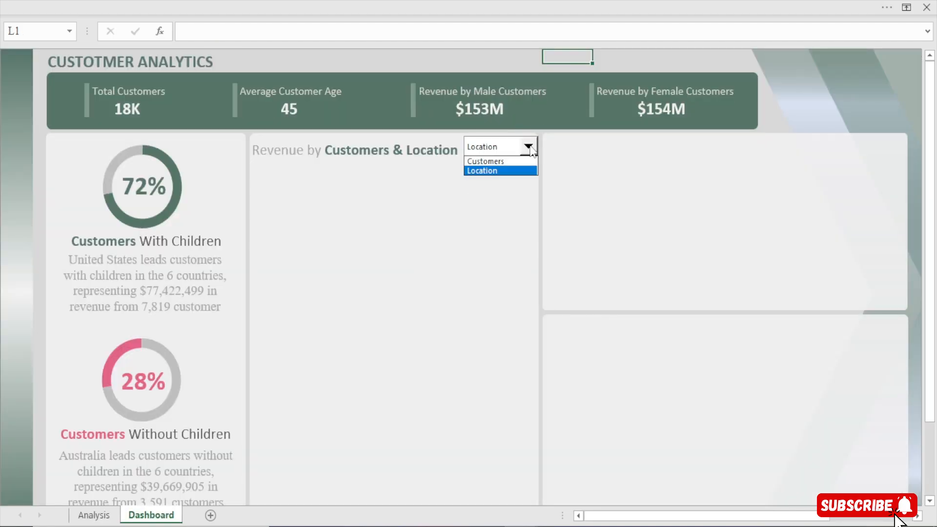
click(528, 160)
click(93, 515)
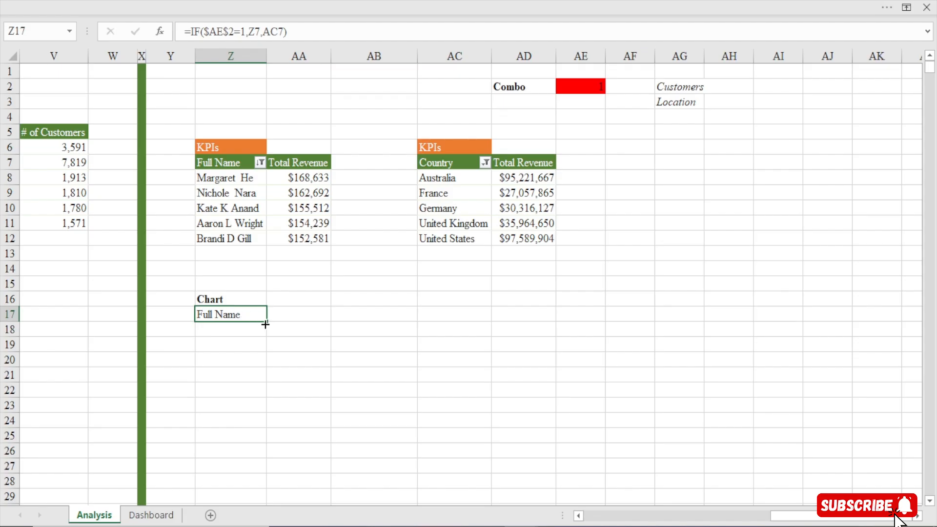
Fill the Z17 formula across and down to AA22 to build the chart's source table
drag(267, 321, 323, 394)
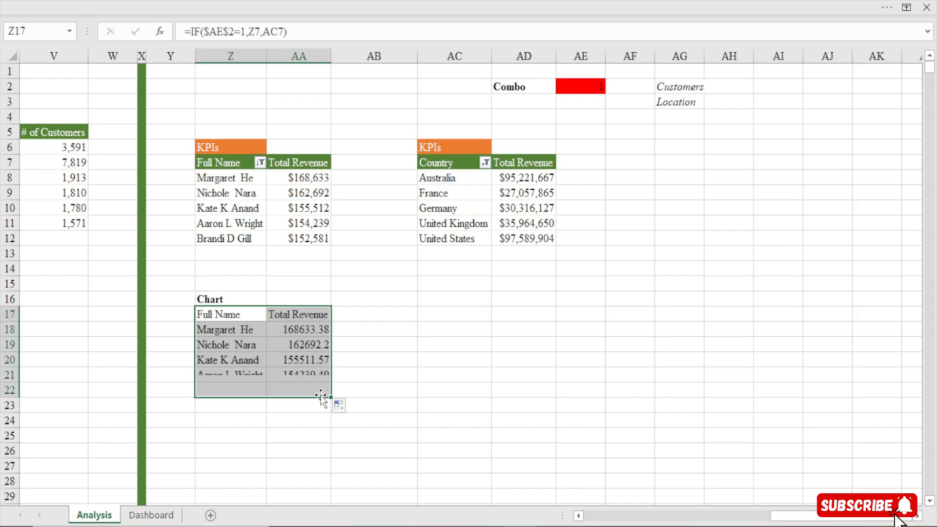
click(245, 332)
drag(245, 344, 243, 385)
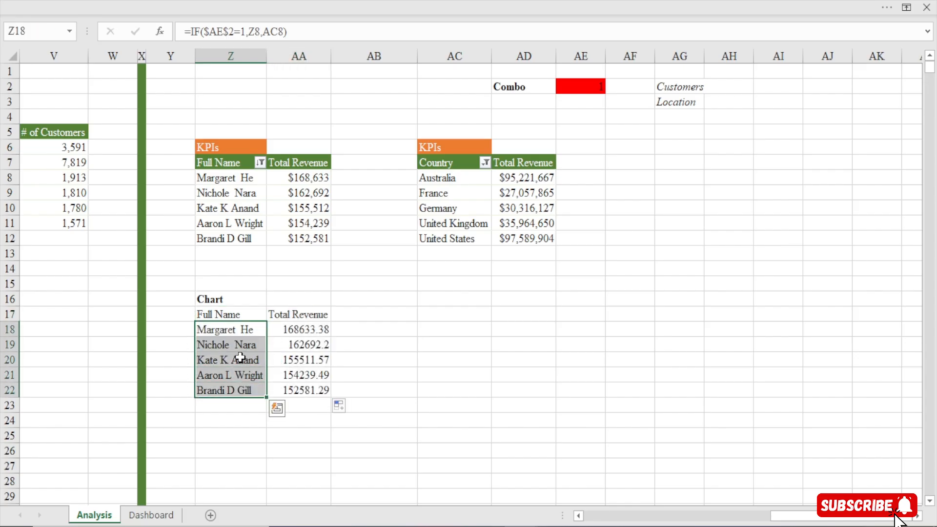
Set the Dashboard combo box to Location and return to the Analysis sheet to check the chart table
click(592, 87)
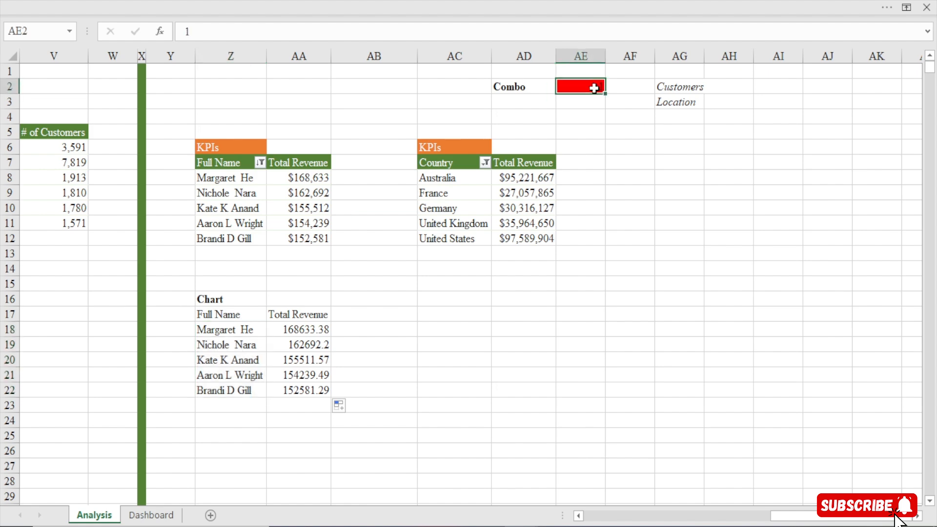
click(153, 515)
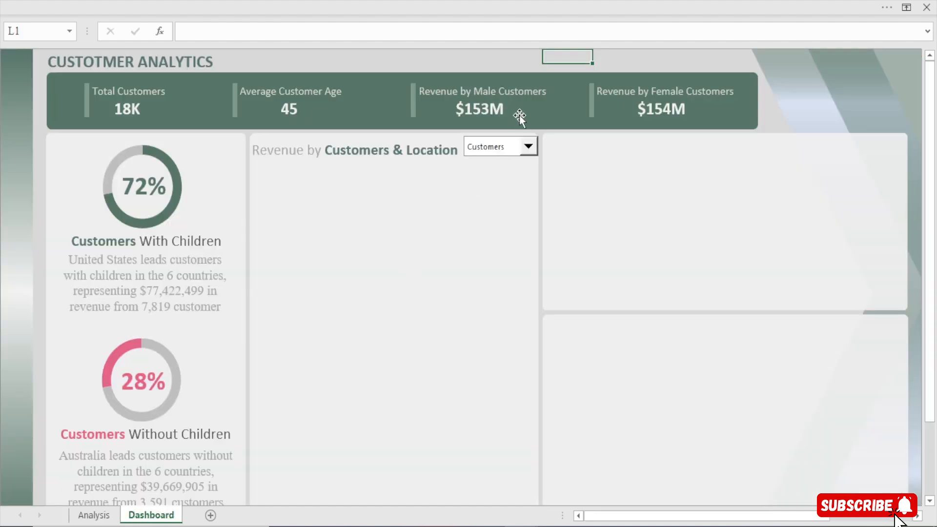
click(527, 145)
click(509, 171)
click(89, 520)
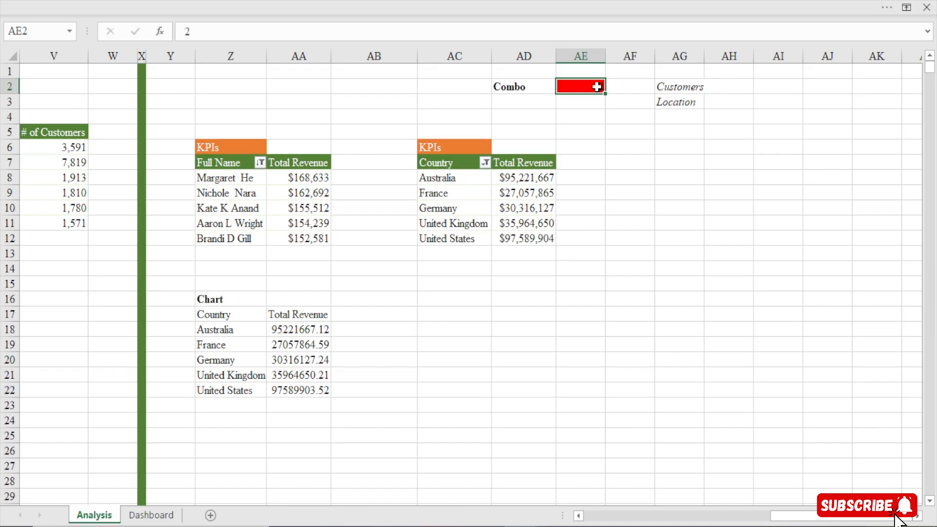
Make the chart table headers in Z17:AA17 bold and widen column AA to fit Total Revenue
click(220, 316)
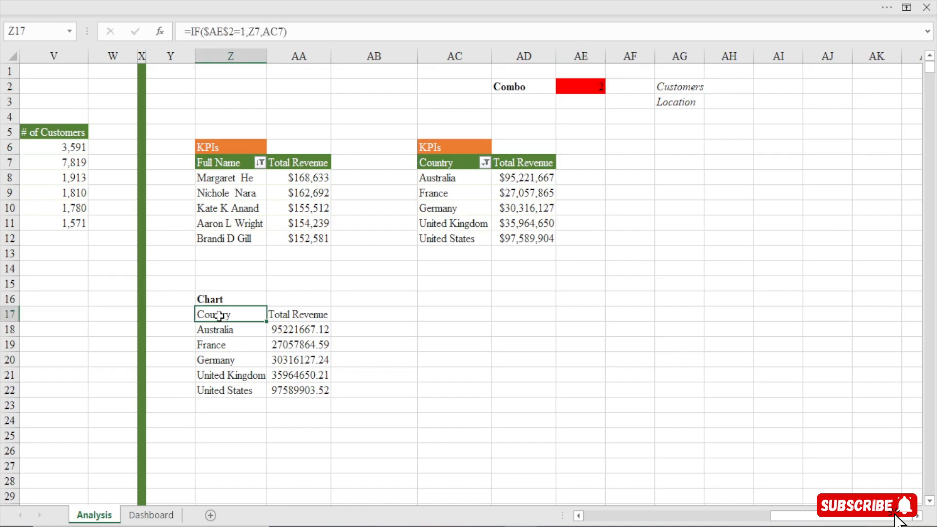
drag(220, 316, 292, 316)
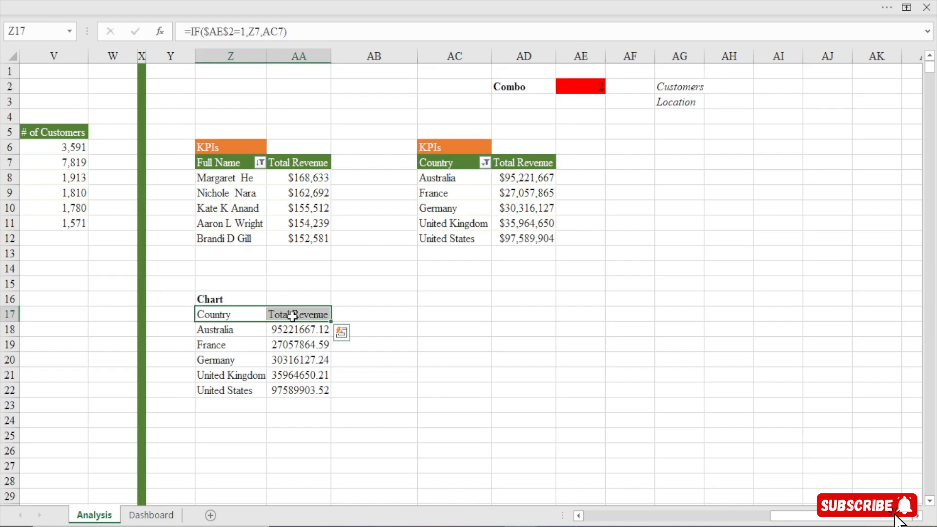
key(ctrl+b)
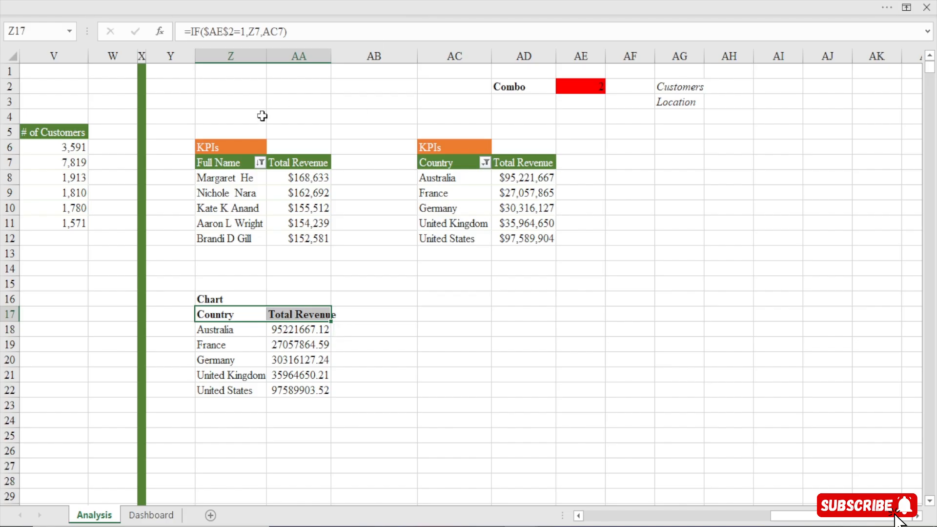
drag(330, 54, 338, 55)
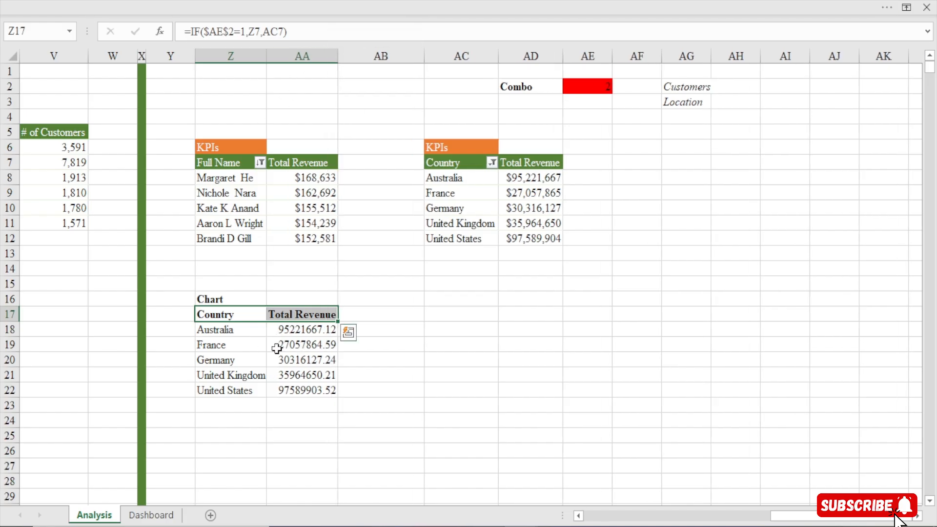
Start a custom number format for the chart table's revenue values in AA18:AA22, replacing the General code with [>=1000000]$0
drag(282, 330, 298, 391)
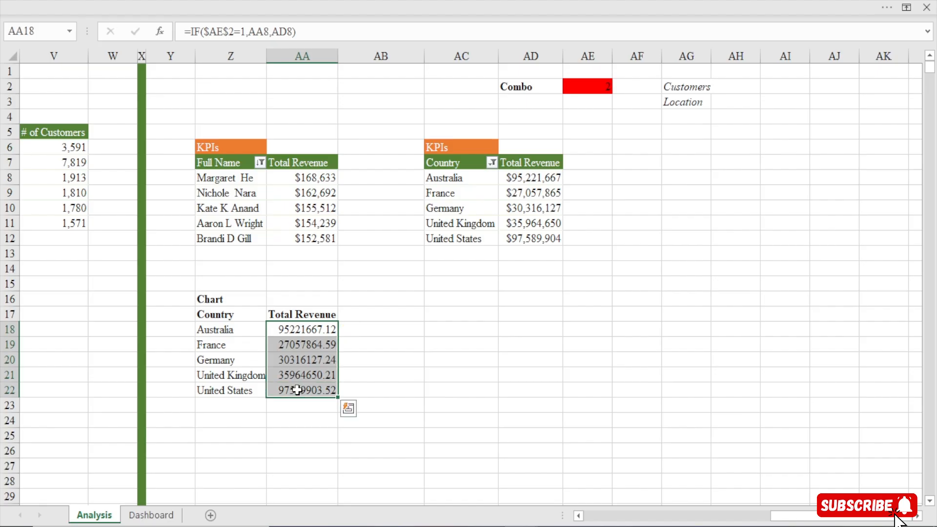
drag(211, 330, 196, 394)
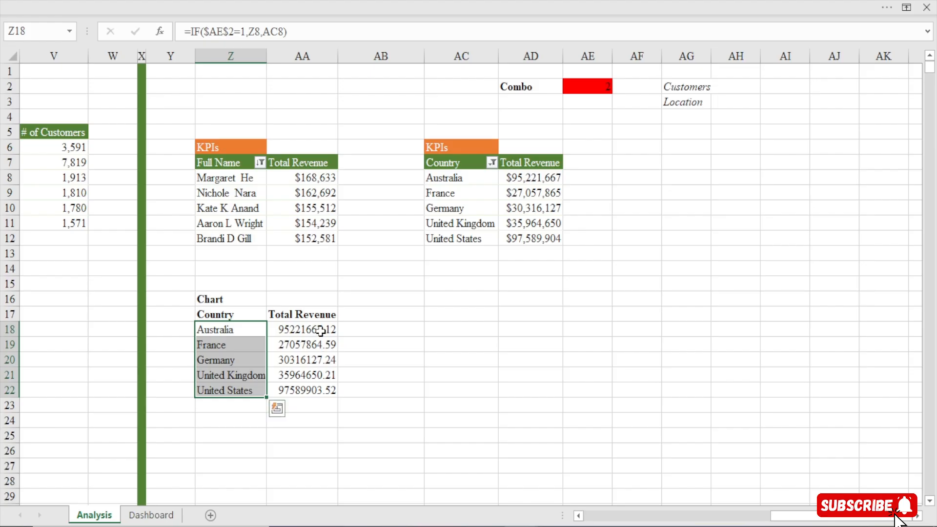
drag(322, 329, 318, 385)
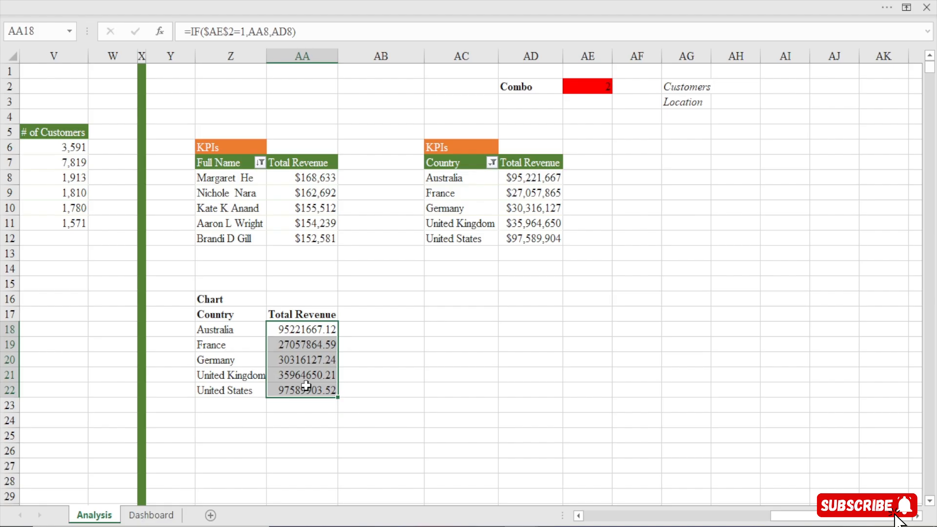
key(ctrl+1)
click(329, 319)
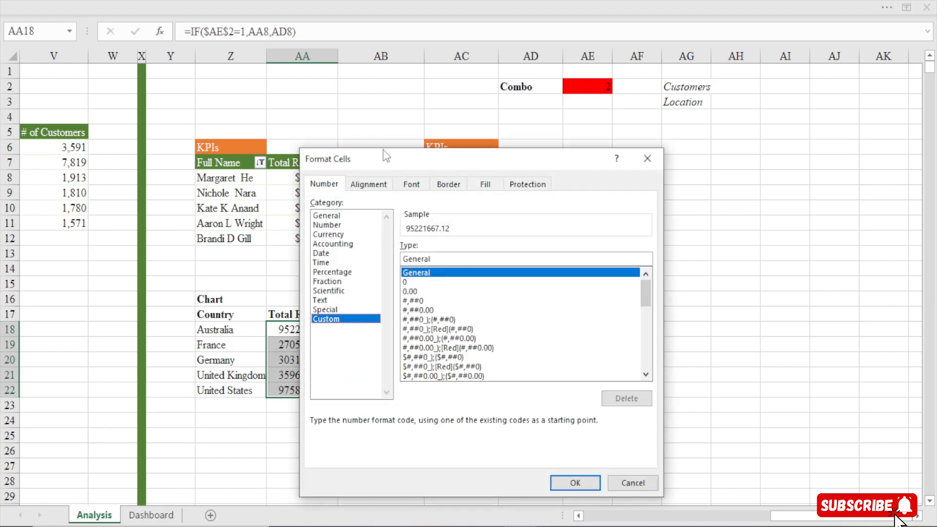
drag(386, 157, 317, 67)
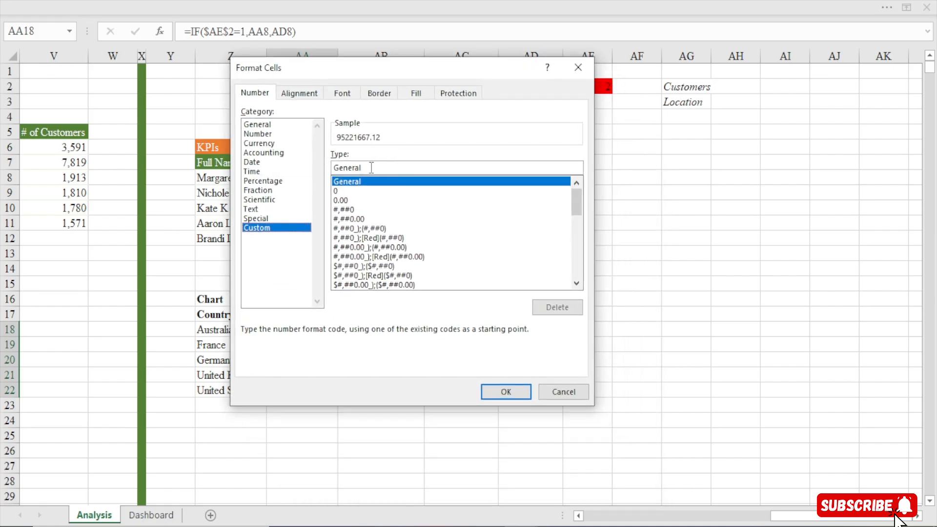
double_click(346, 168)
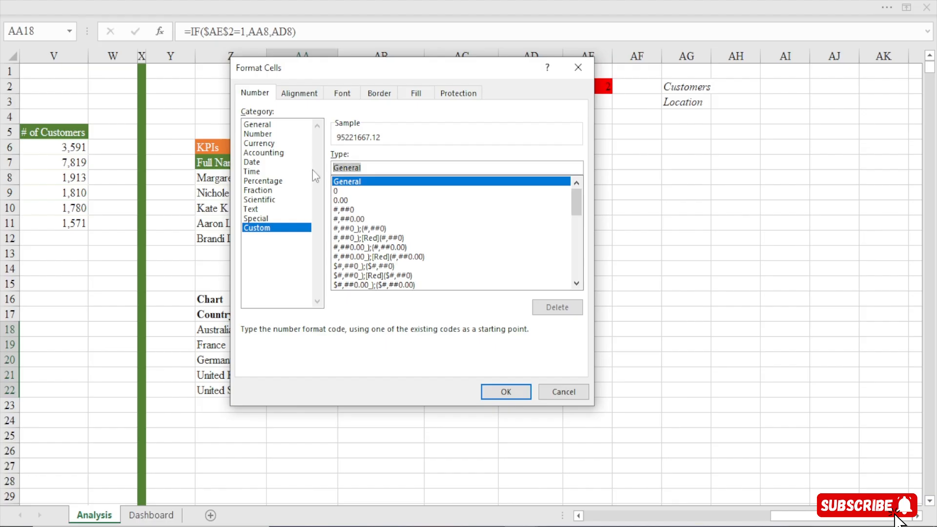
key(BackSpace)
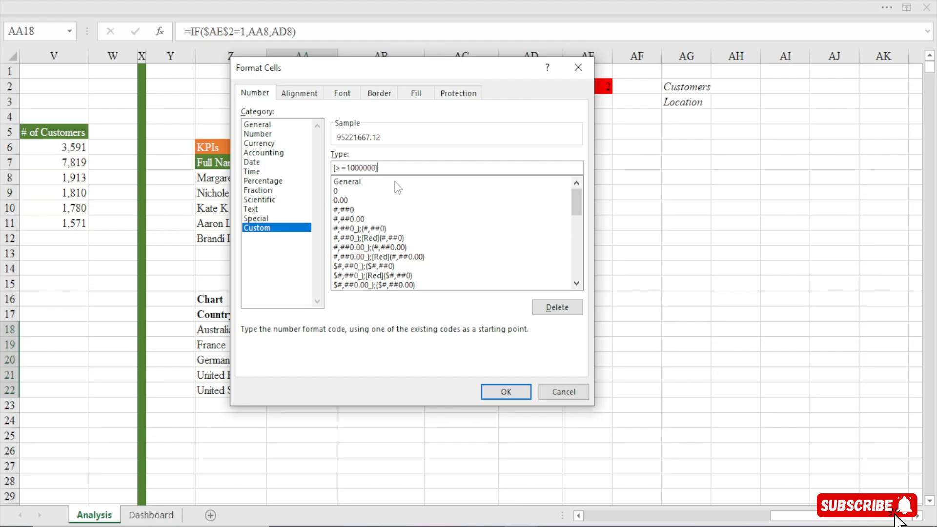
text($0)
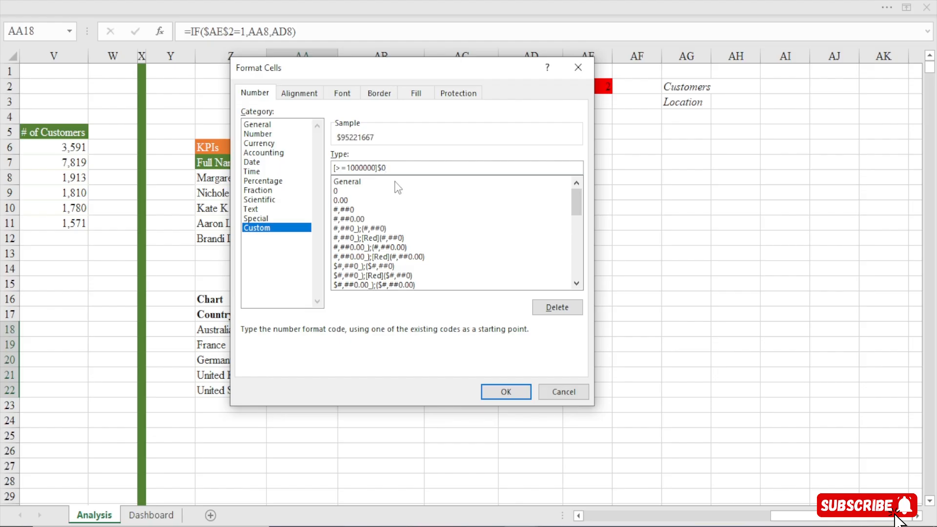
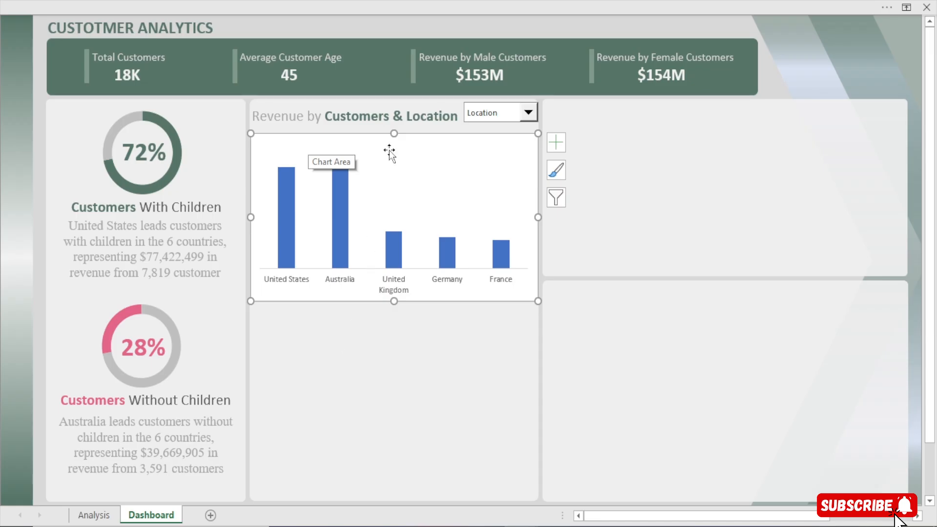
Set the Revenue by Customers & Location chart area to no fill and no border line, keeping the formatting pane clear of the chart
double_click(389, 139)
click(481, 177)
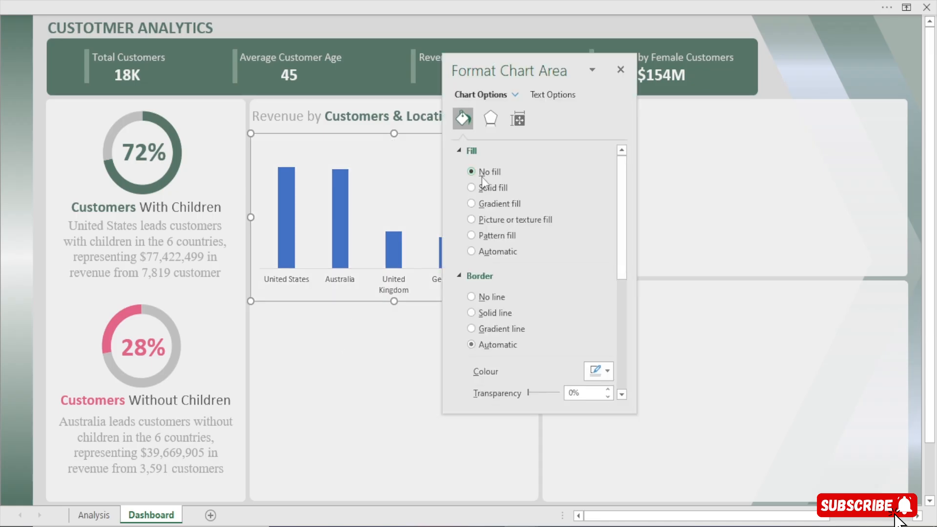
click(491, 297)
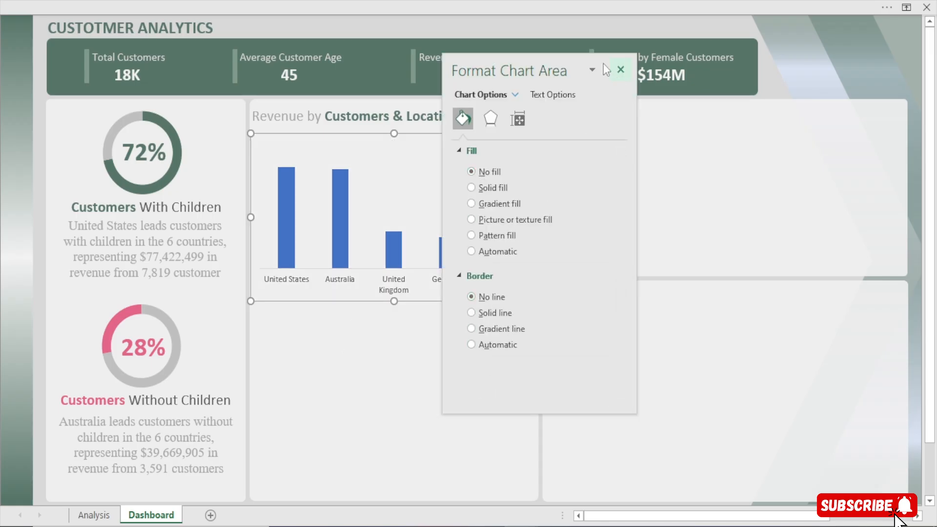
drag(556, 66, 793, 80)
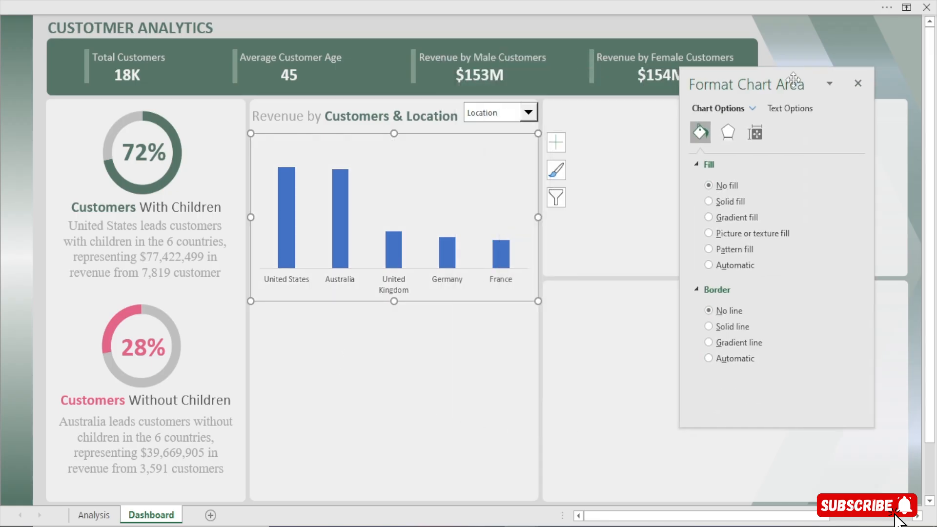
Reduce the gap width of the chart's column series to about 100%
click(287, 197)
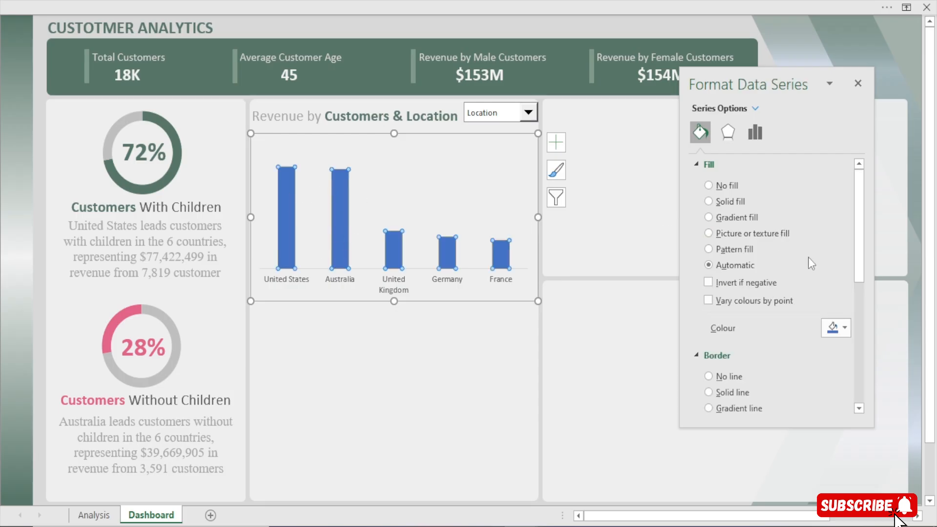
click(757, 133)
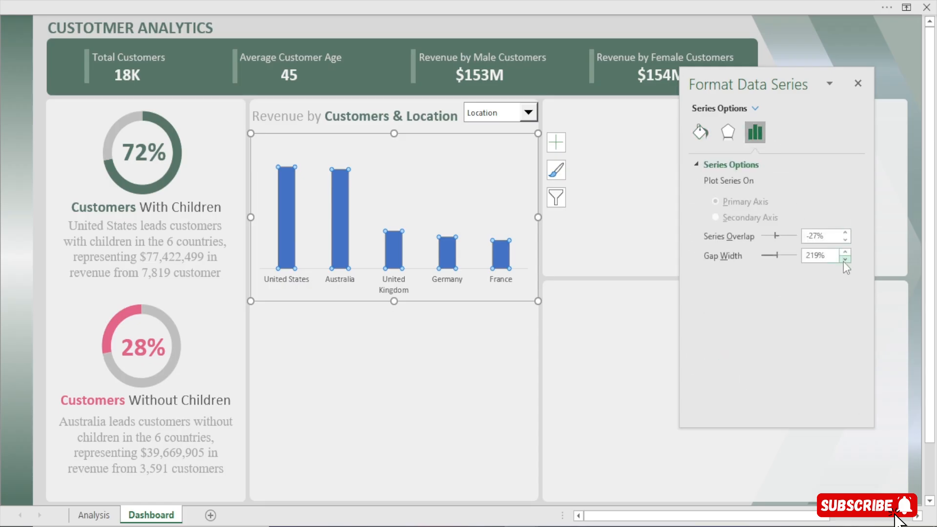
click(845, 259)
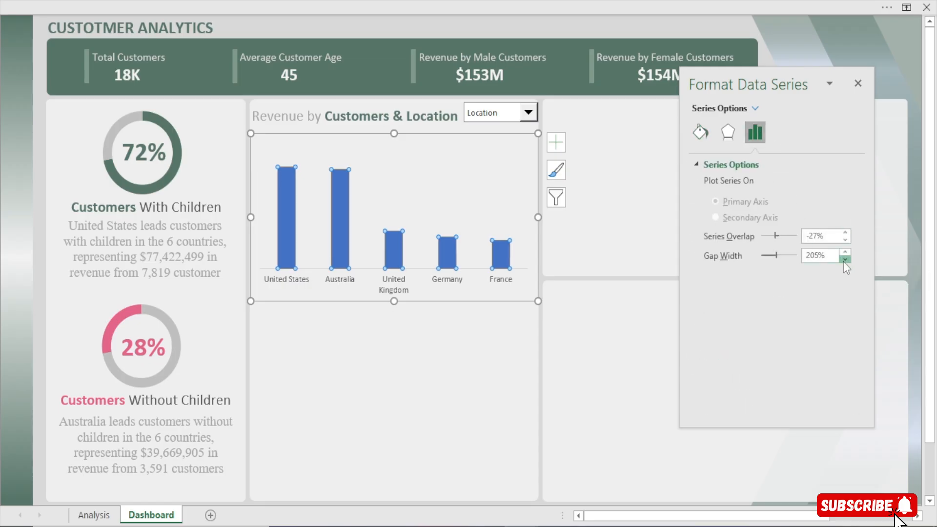
click(845, 260)
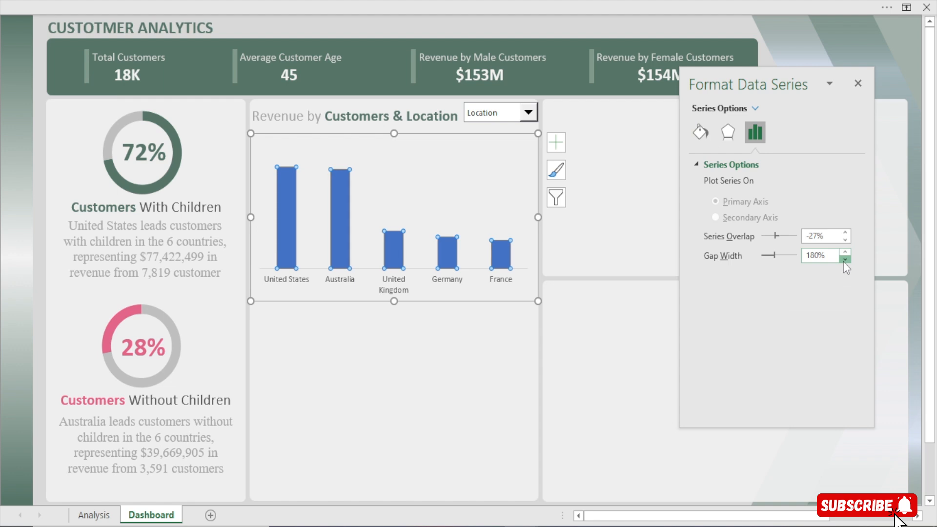
click(844, 259)
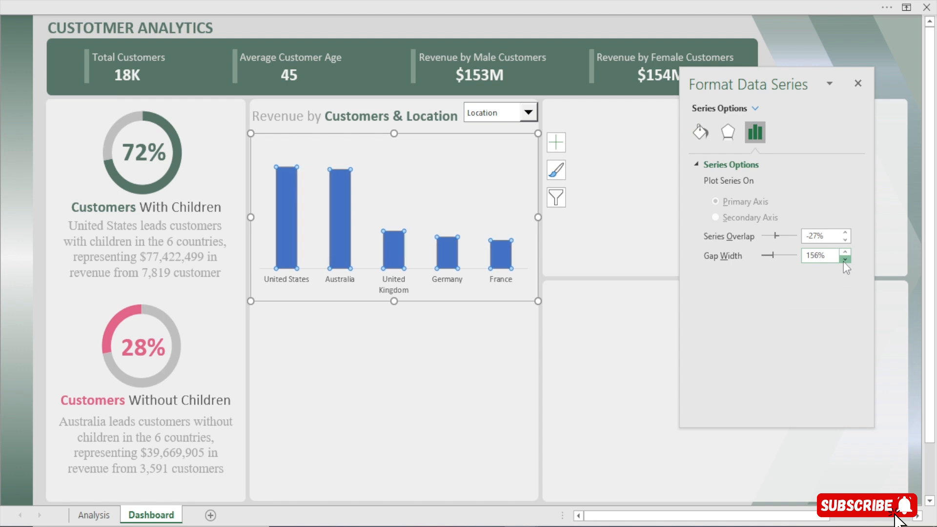
click(844, 259)
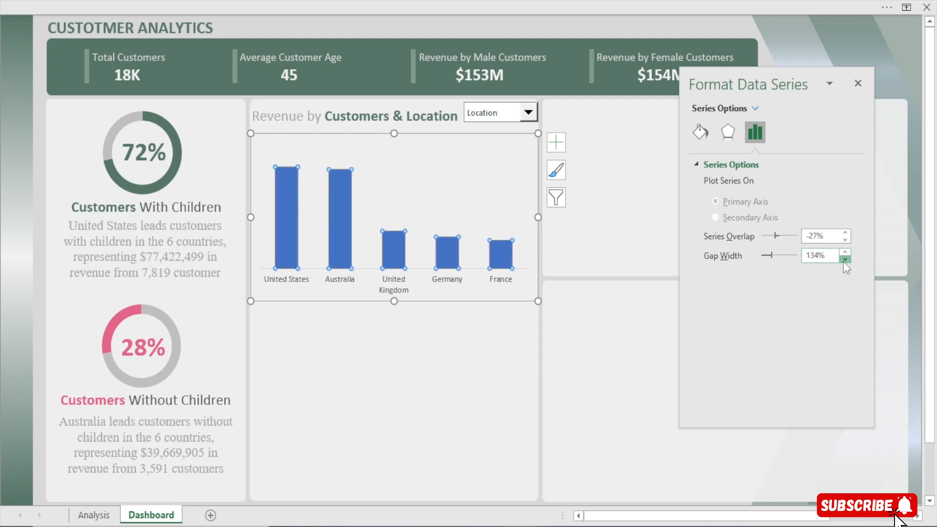
click(844, 259)
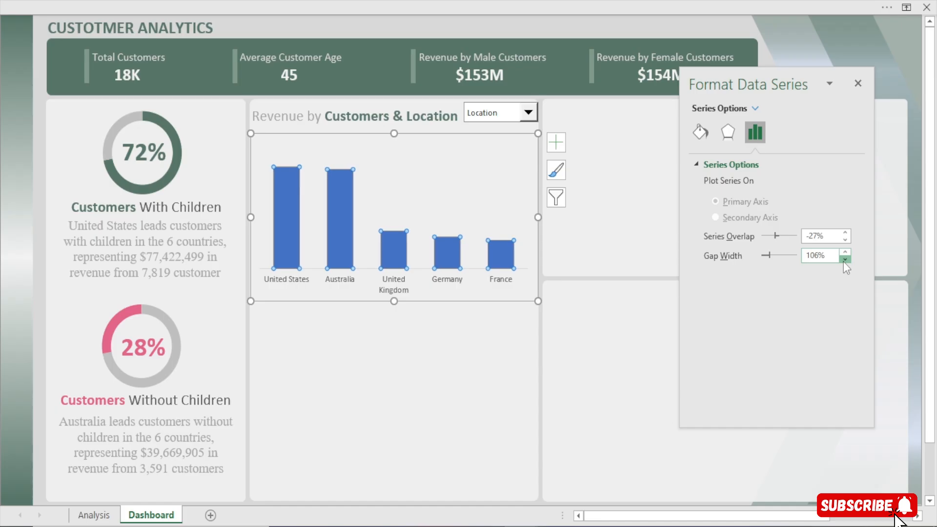
click(844, 259)
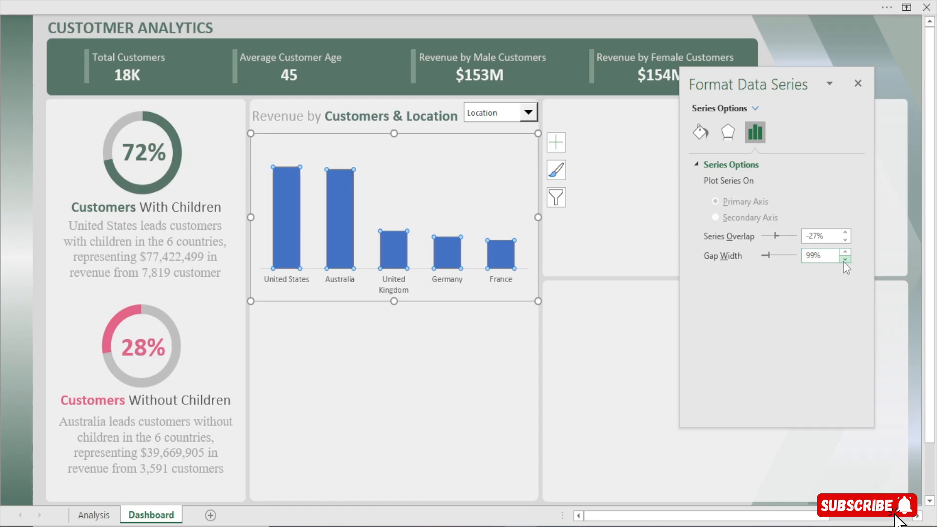
click(844, 251)
Fill the chart's columns with the dashboard's dark green from the recent colours
click(701, 133)
click(848, 329)
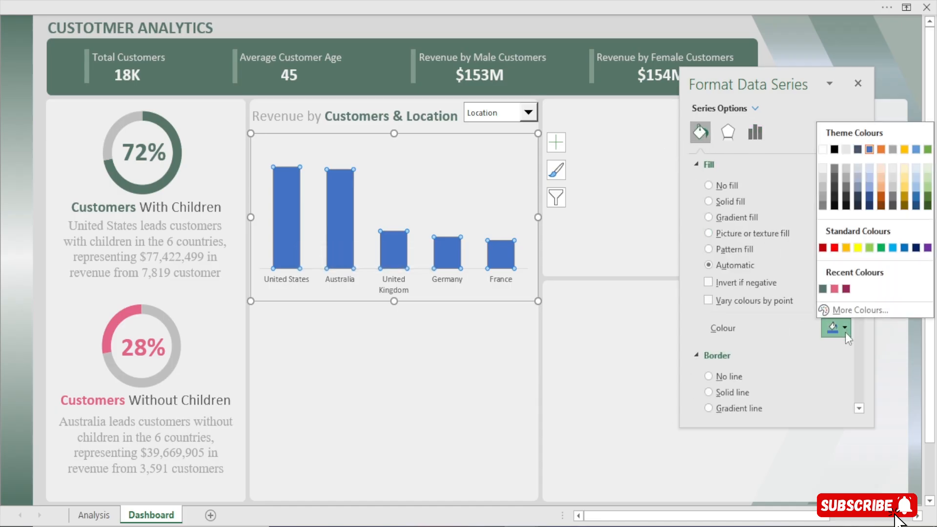
click(823, 290)
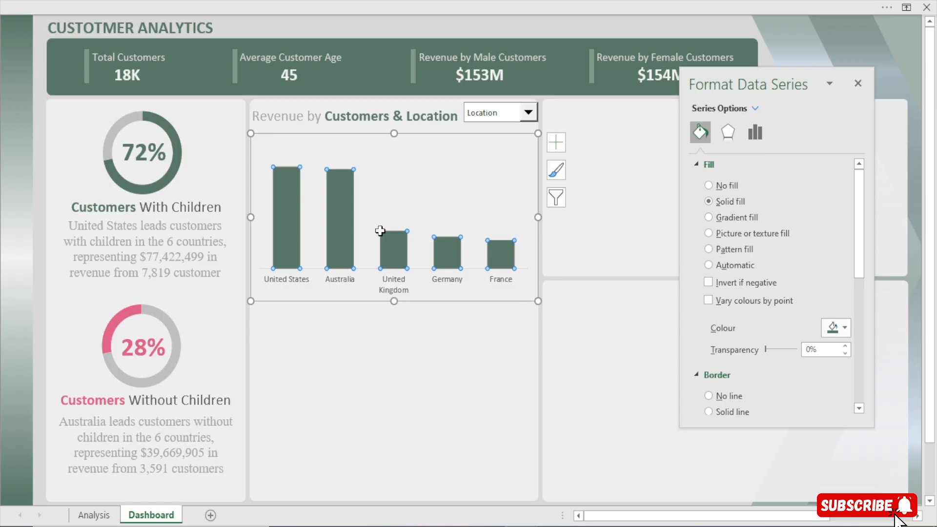
Add data labels to the Revenue by Customers & Location chart and deselect it
click(530, 134)
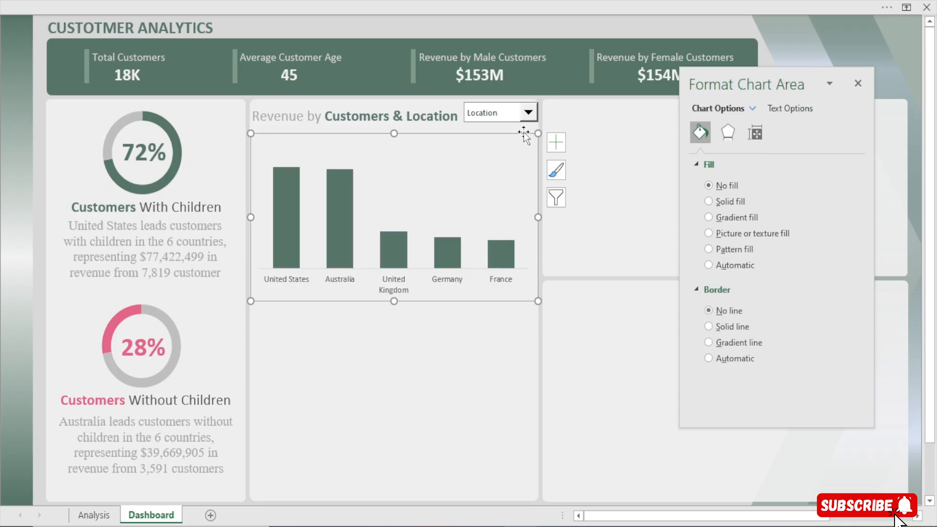
click(555, 143)
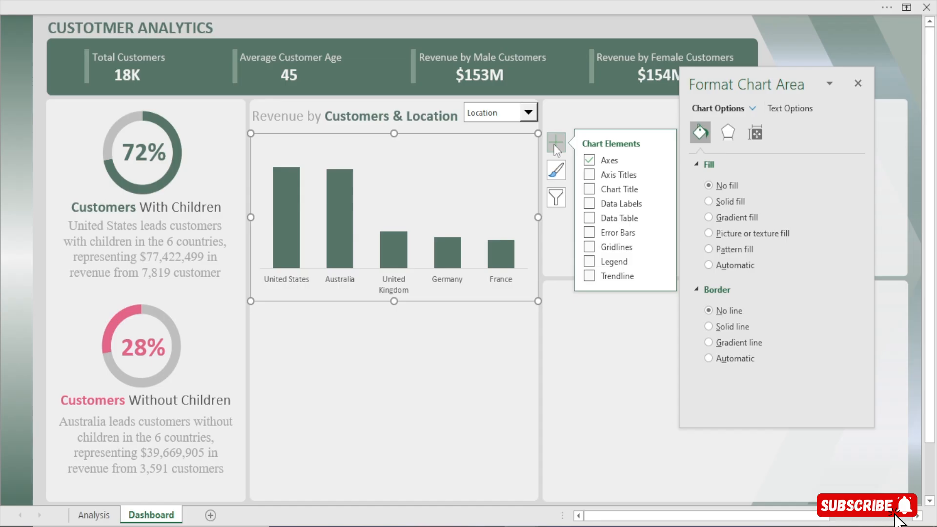
click(590, 204)
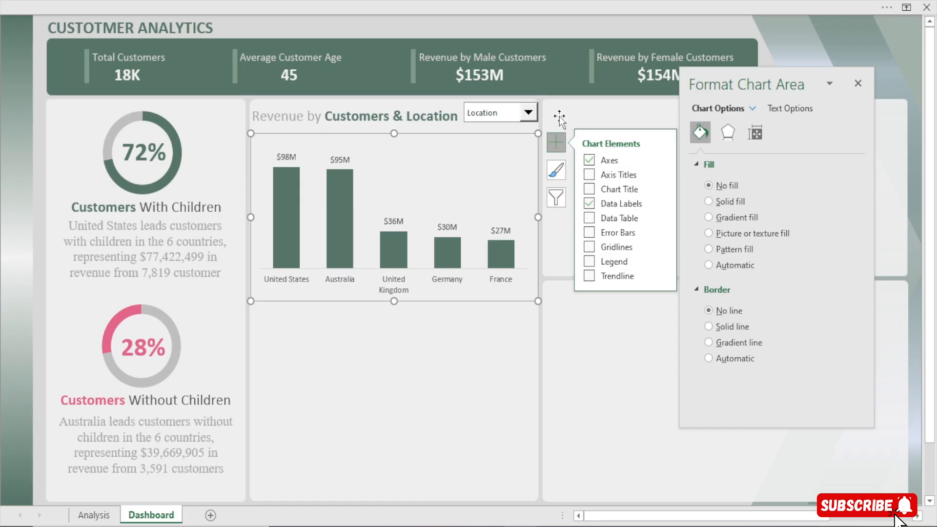
click(639, 32)
Test the chart by switching the combo box between Customers and Location, leaving it on Customers
click(527, 114)
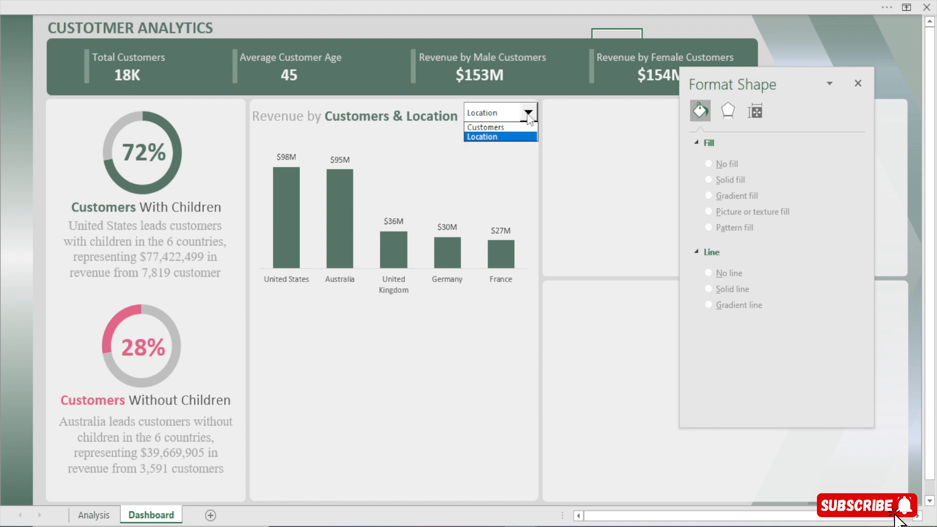
click(511, 127)
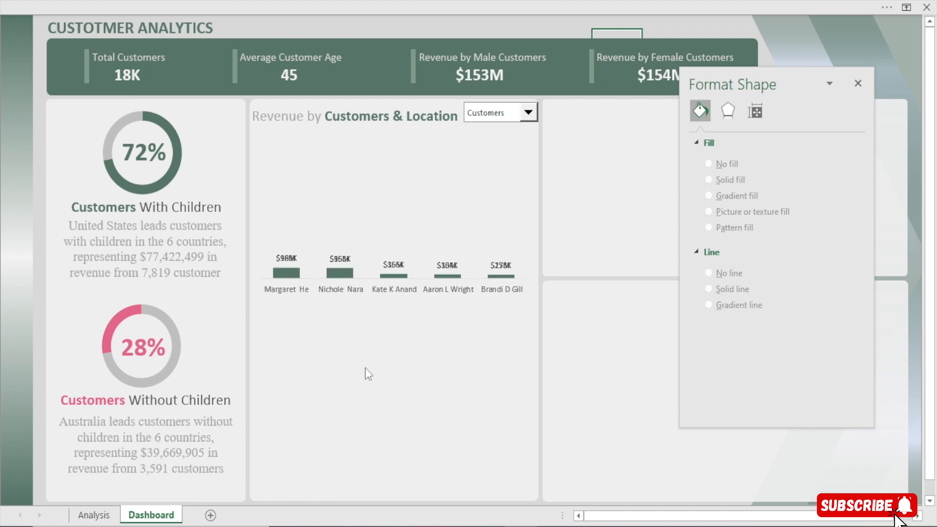
click(528, 112)
click(505, 138)
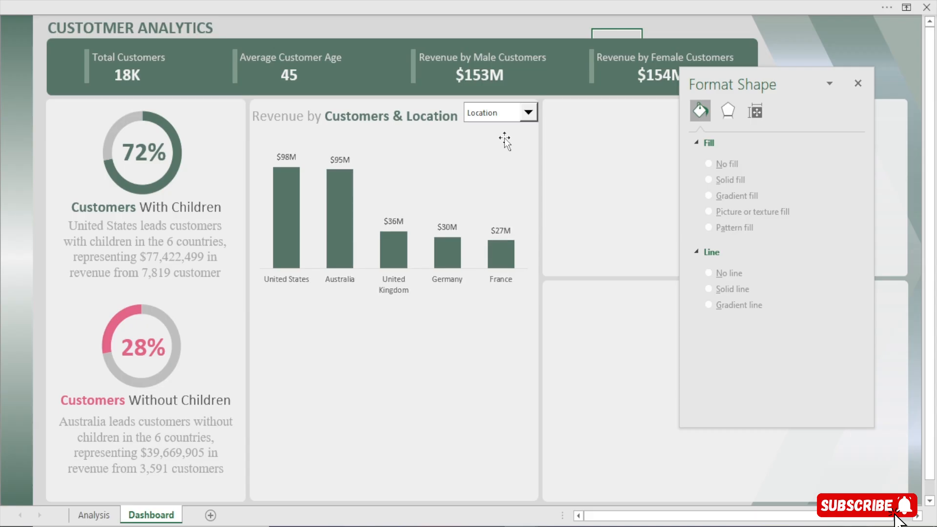
click(528, 112)
click(507, 124)
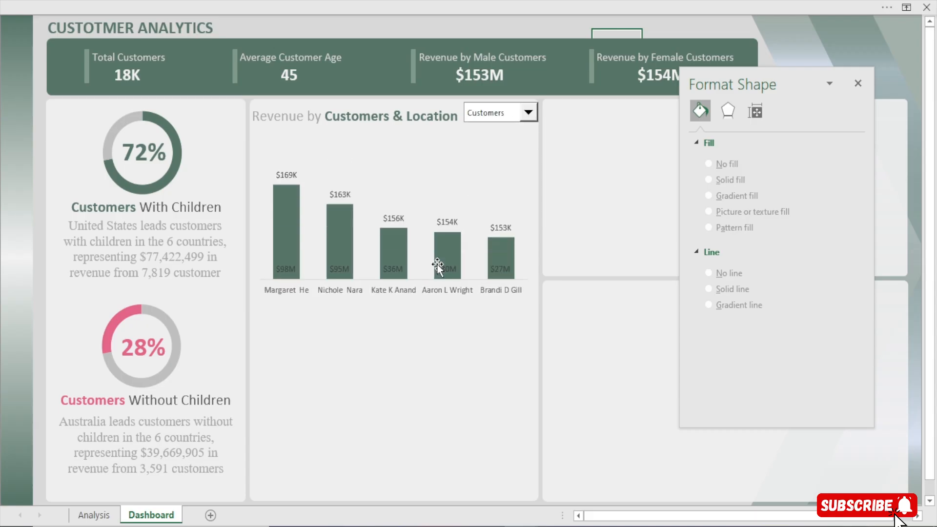
Close the Format Shape pane, recheck the Dashboard chart and return to the Analysis sheet
click(98, 521)
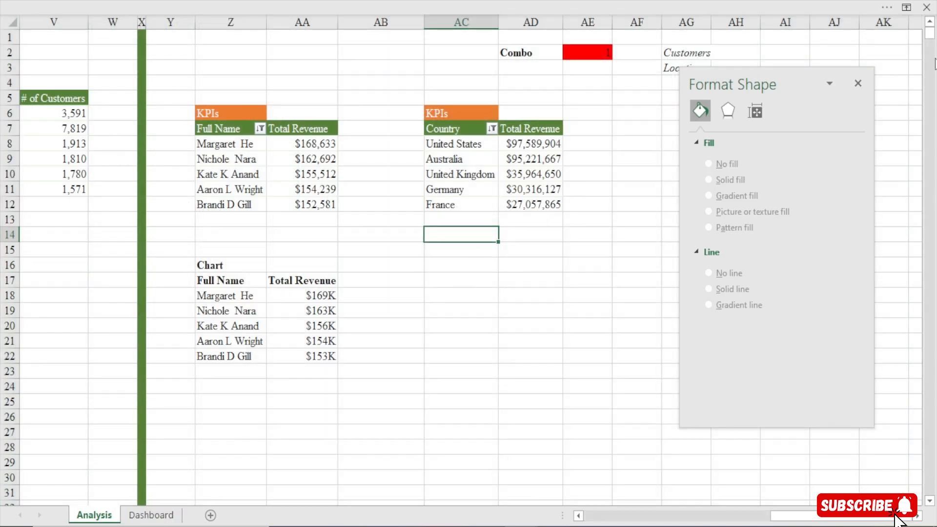
click(857, 84)
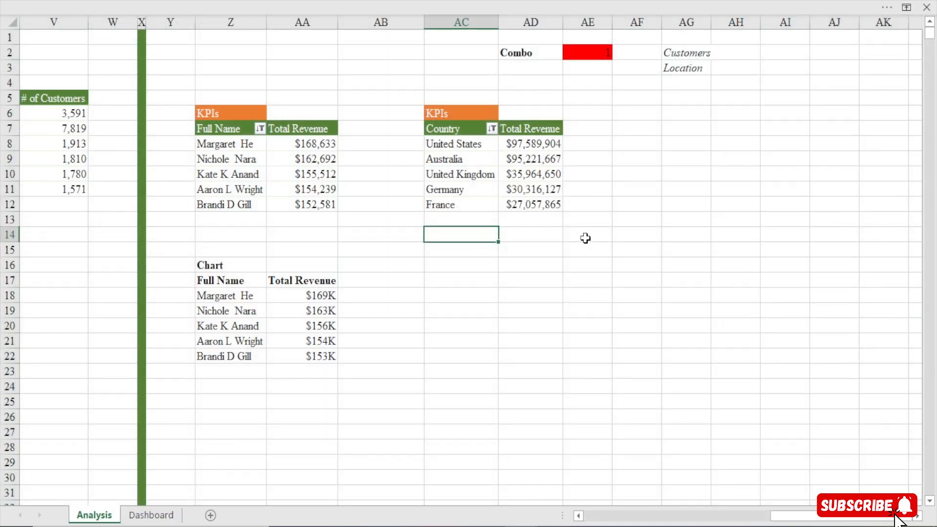
click(151, 515)
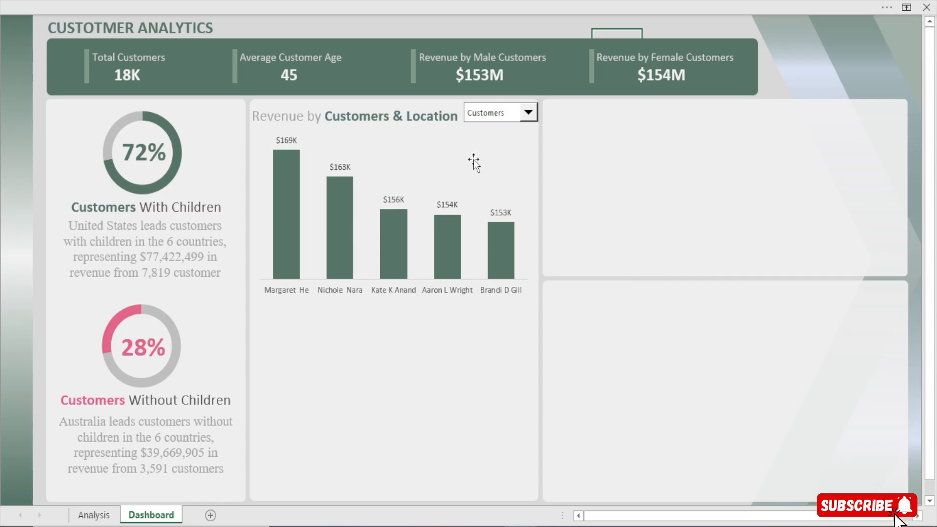
click(90, 515)
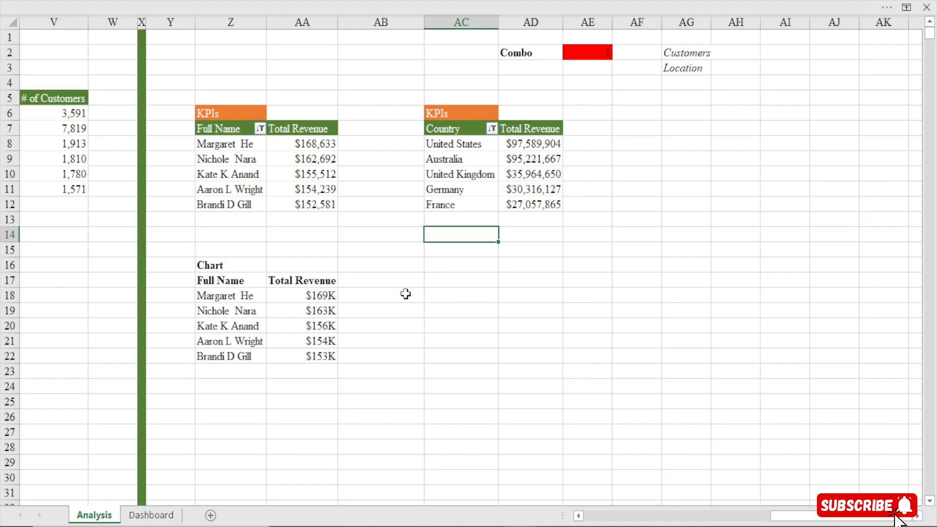
click(449, 282)
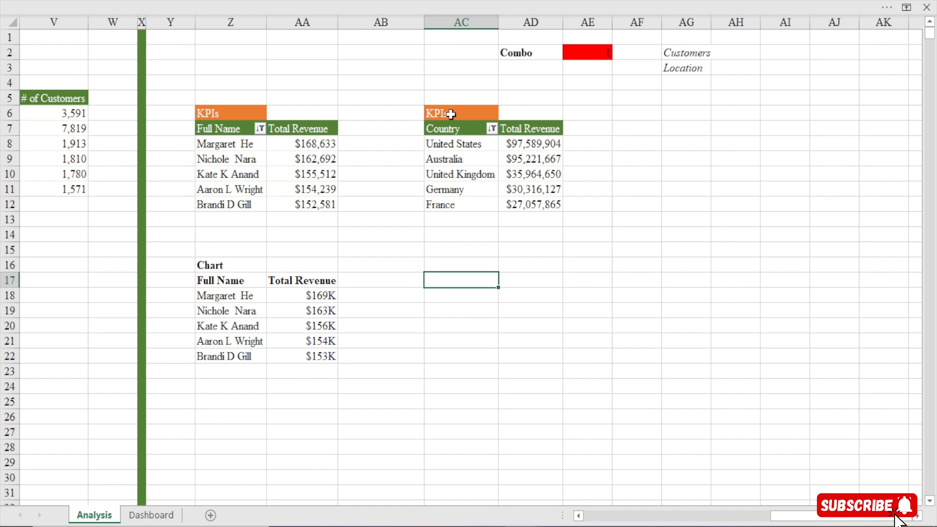
Copy the country revenue PivotTable in AC7:AD12 and paste it at AF7
drag(453, 128, 527, 202)
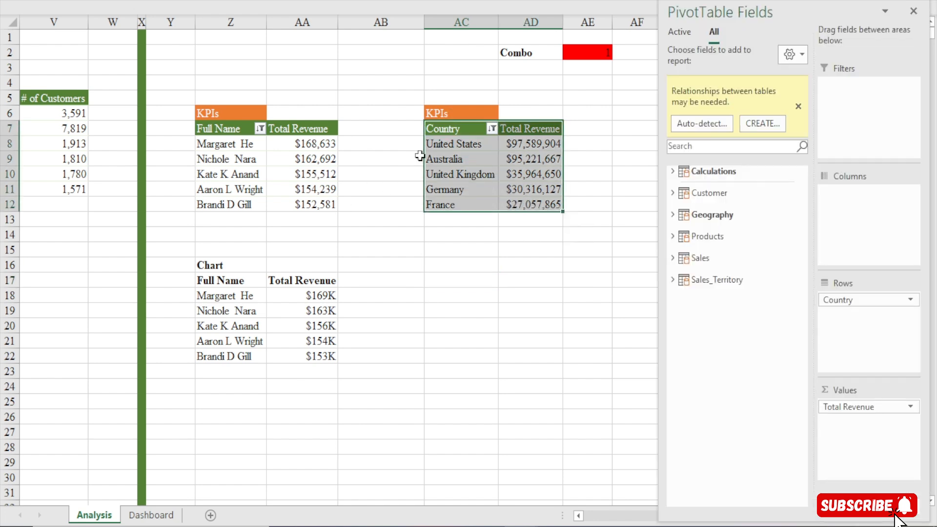
key(ctrl+c)
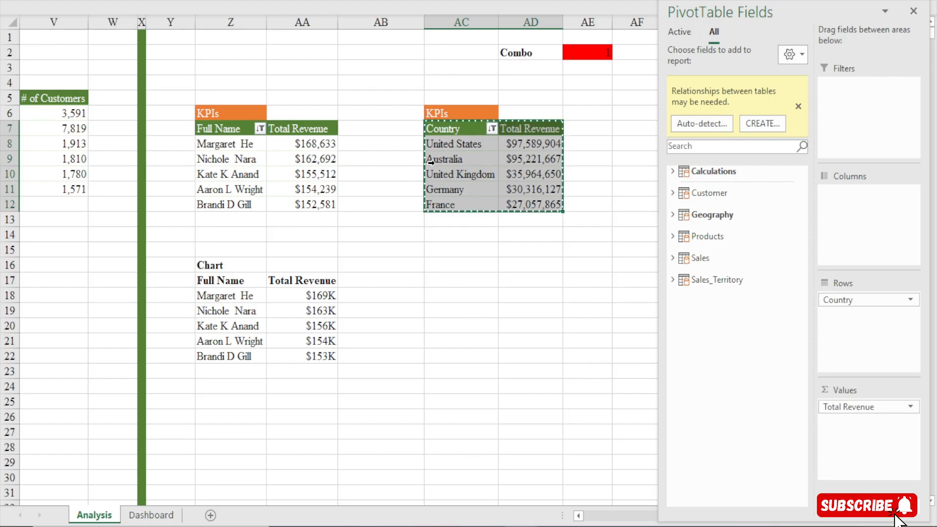
click(623, 130)
key(ctrl+v)
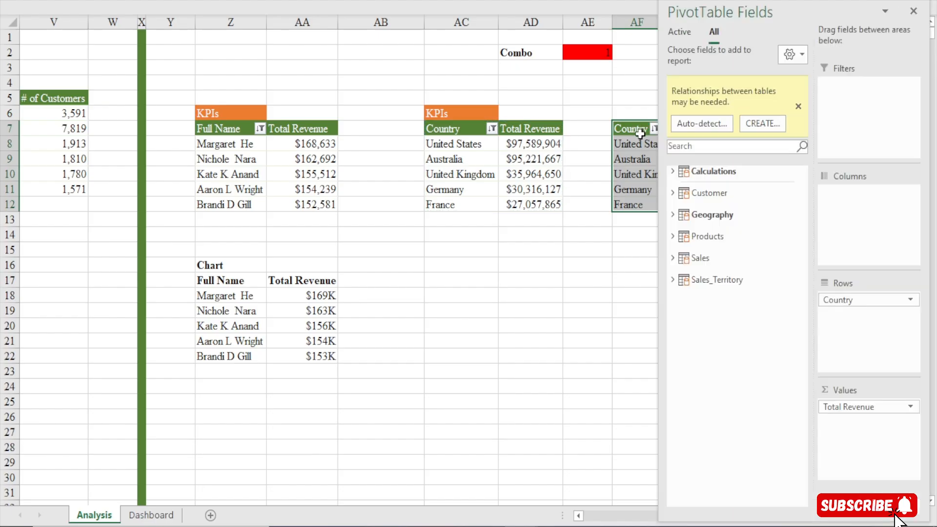
click(589, 433)
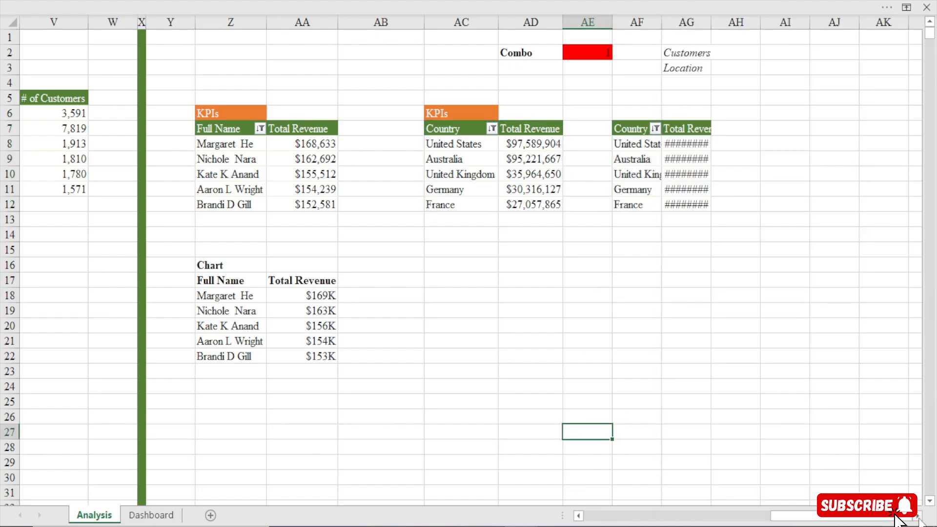
Remove the Total Revenue and Country fields from the copied PivotTable at AF7
scroll(621, 287, right, 3)
click(525, 152)
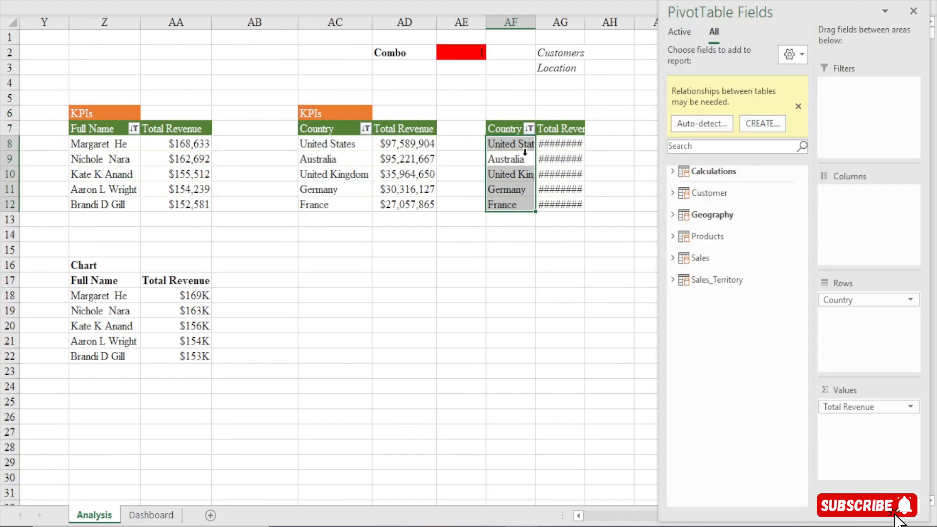
click(556, 145)
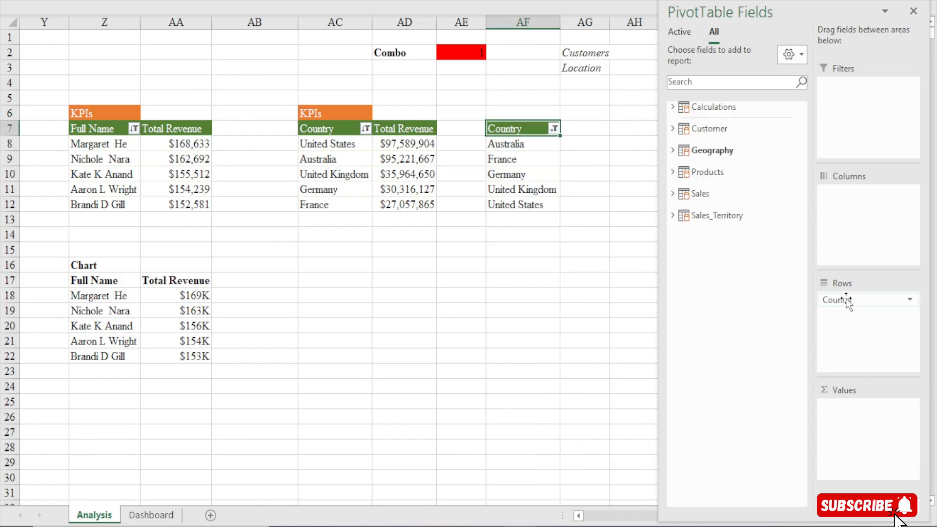
drag(845, 298, 699, 154)
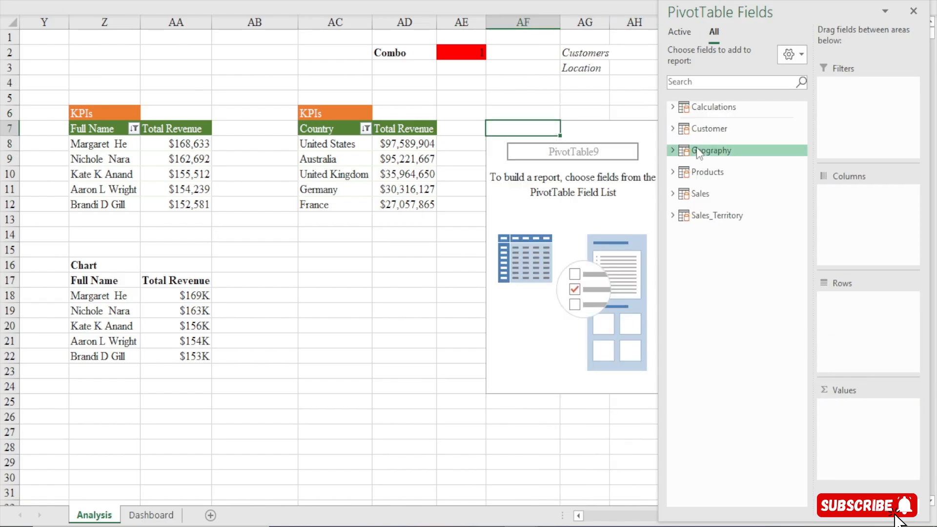
Add the # of Customers and # of Country measures from the Calculations table as values in the AF7 PivotTable
click(673, 107)
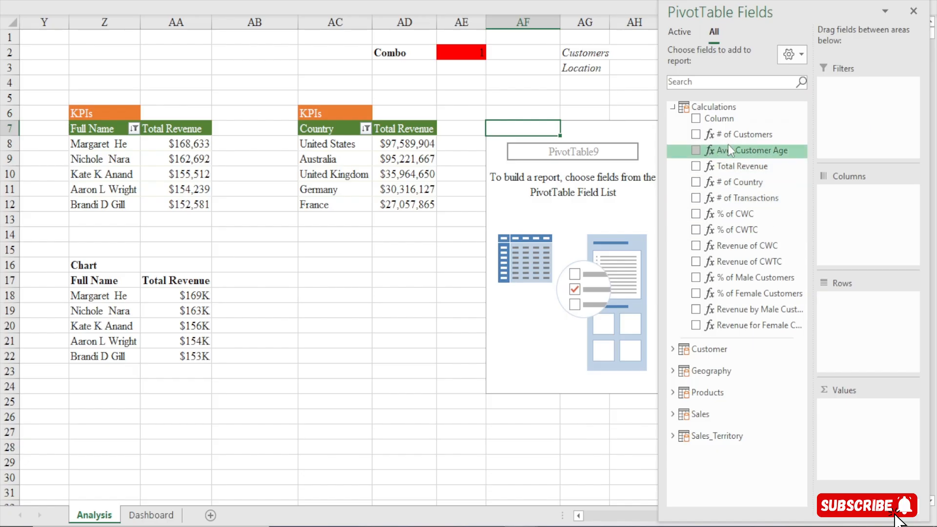
drag(738, 135, 856, 426)
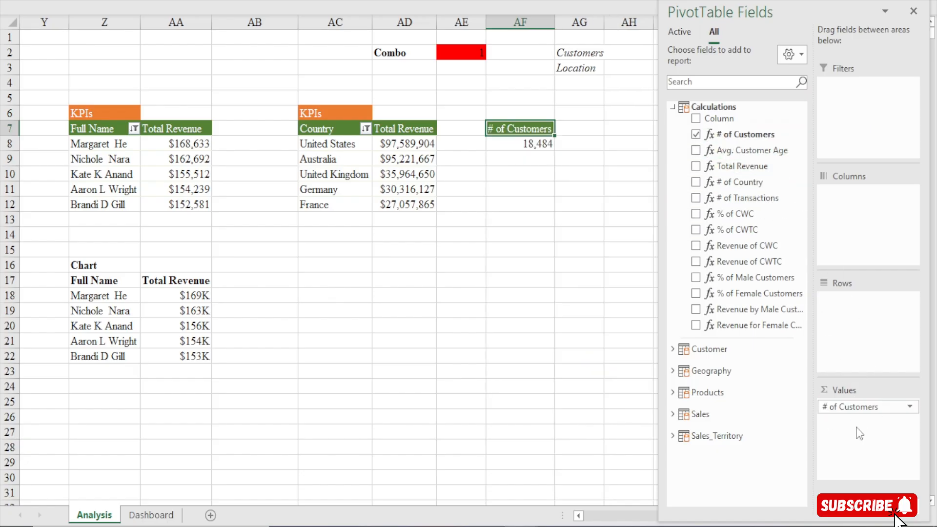
drag(742, 182, 859, 437)
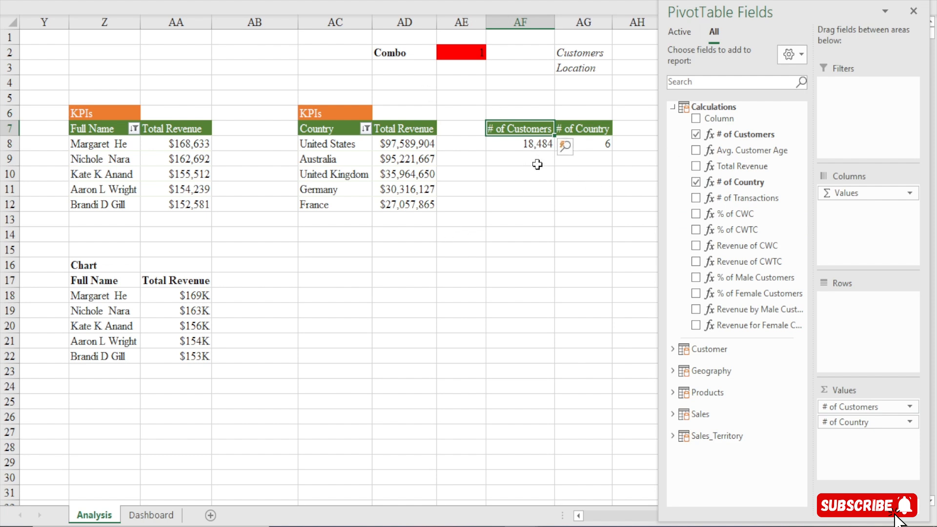
Close the PivotTable field list and copy the existing custom number format [>=1000000]$0,,"M";[>=1000]$0,"K" from the format settings of AF8
click(537, 145)
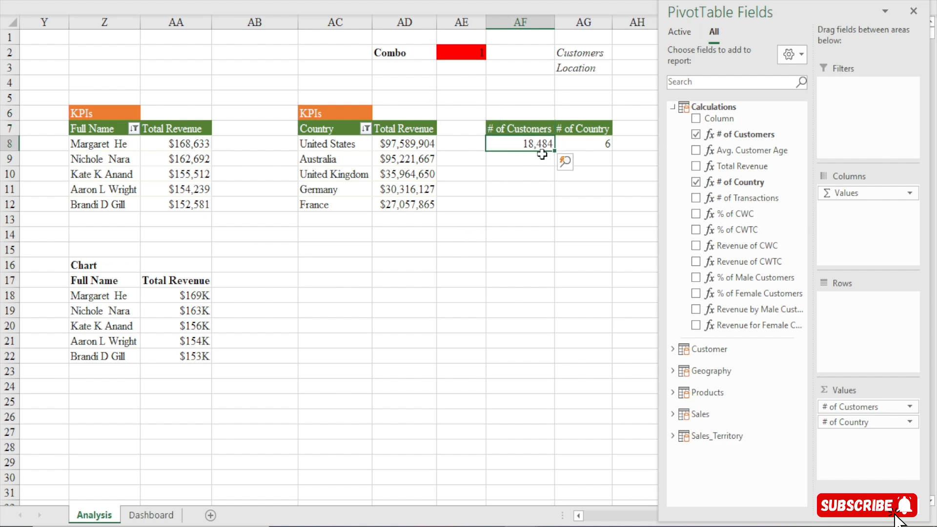
click(914, 13)
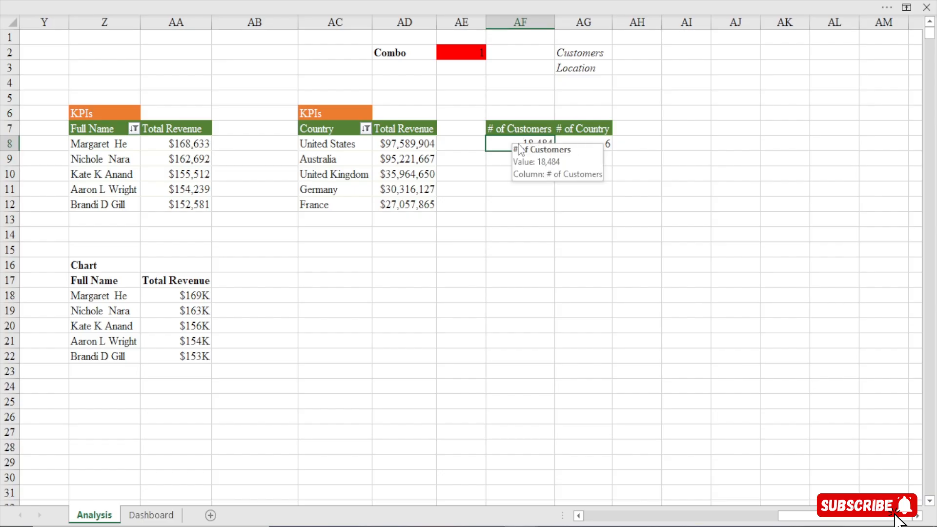
key(ctrl+1)
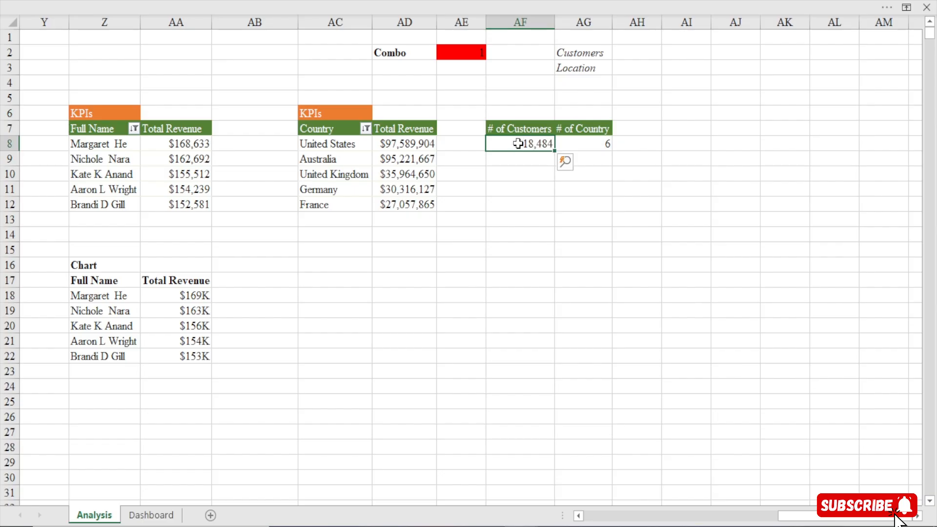
click(257, 228)
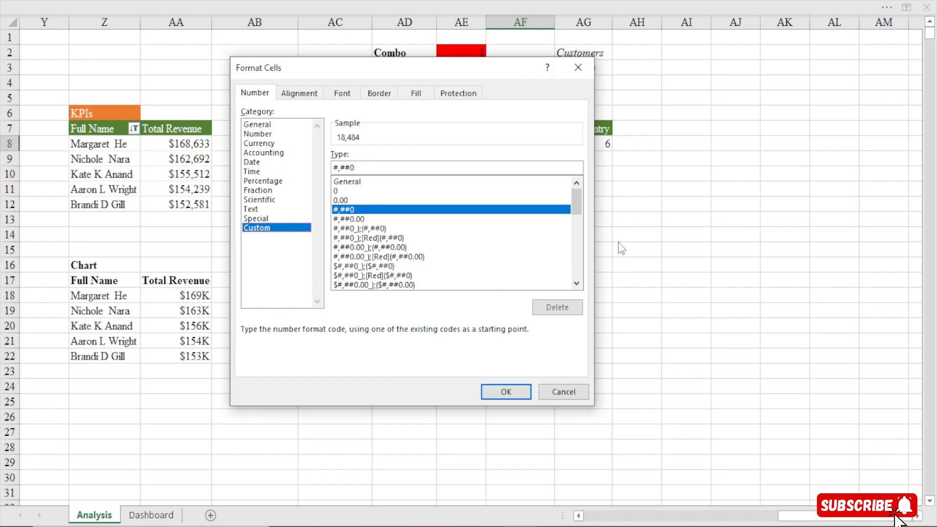
drag(576, 202, 573, 295)
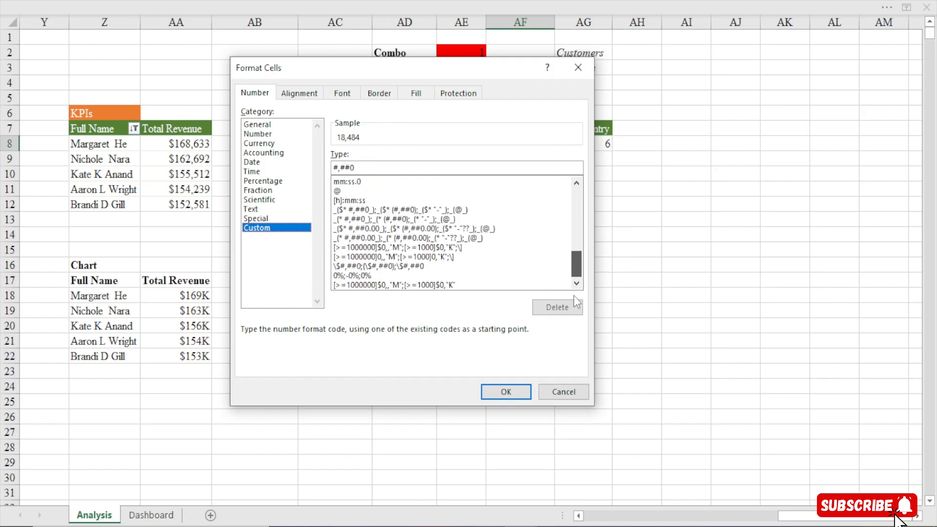
click(407, 285)
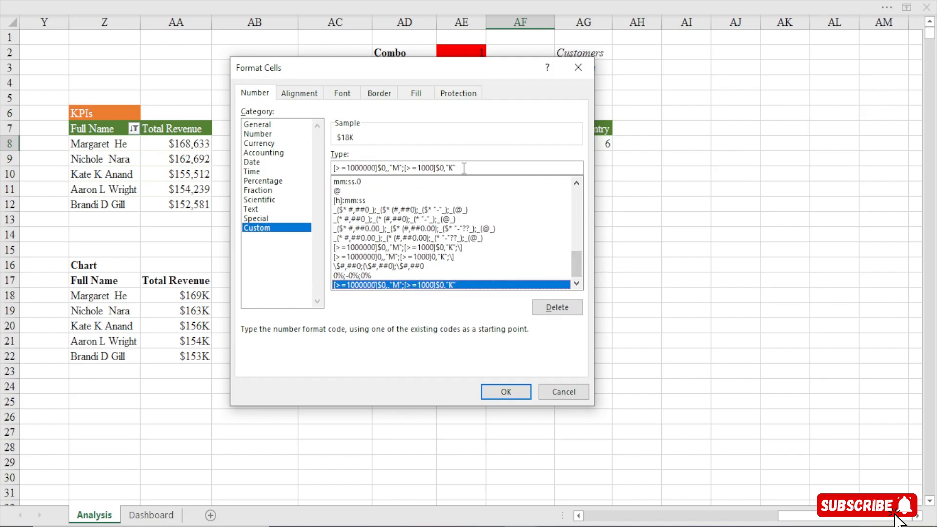
drag(461, 167, 322, 165)
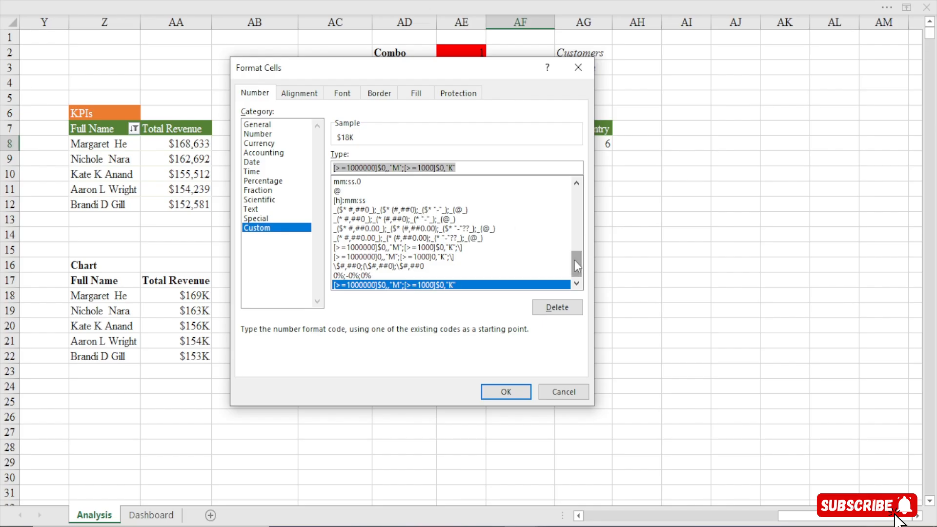
Apply the custom number format [>=1000000]0,,"M";[>=1000]0,"K" without dollar signs to the # of Customers value in AF8
drag(575, 259, 575, 196)
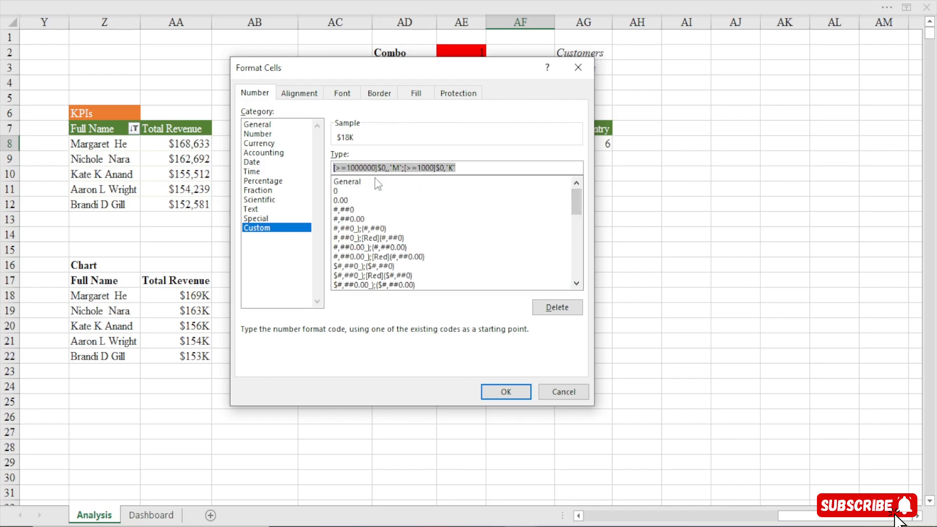
click(393, 181)
click(405, 170)
key(BackSpace)
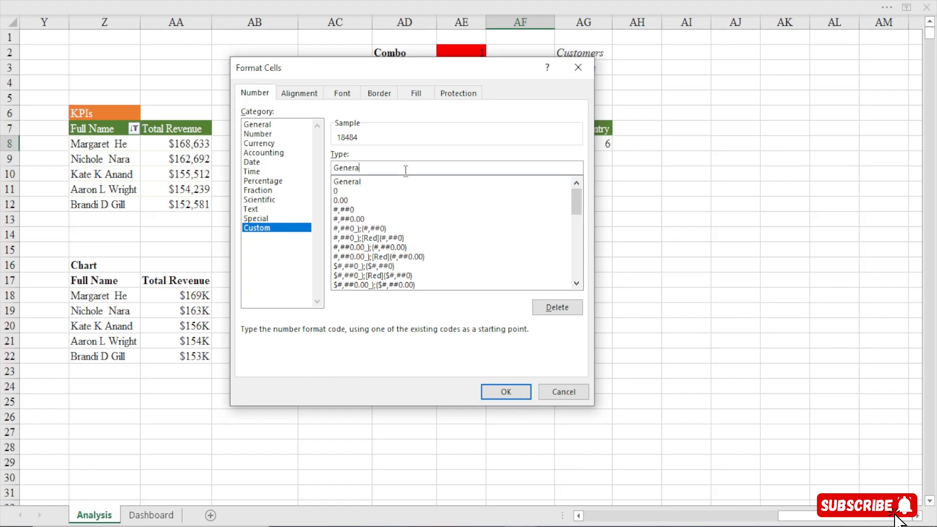
key(BackSpace)
key(BackSpace)
key(ctrl+v)
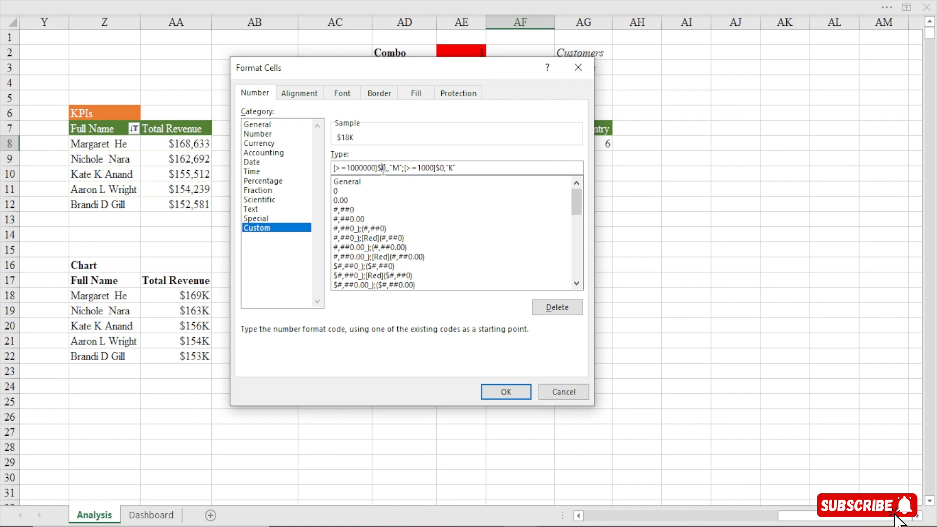
key(BackSpace)
key(BackSpace)
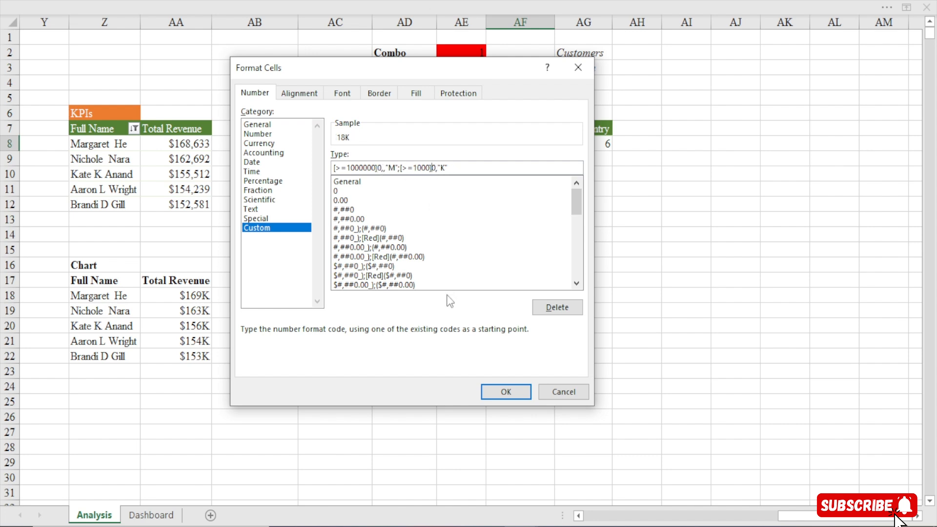
click(505, 389)
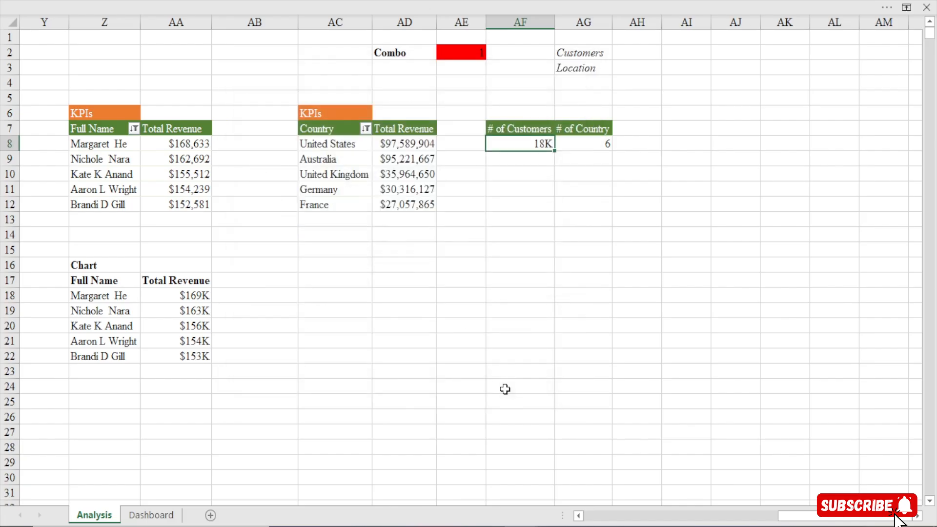
click(588, 142)
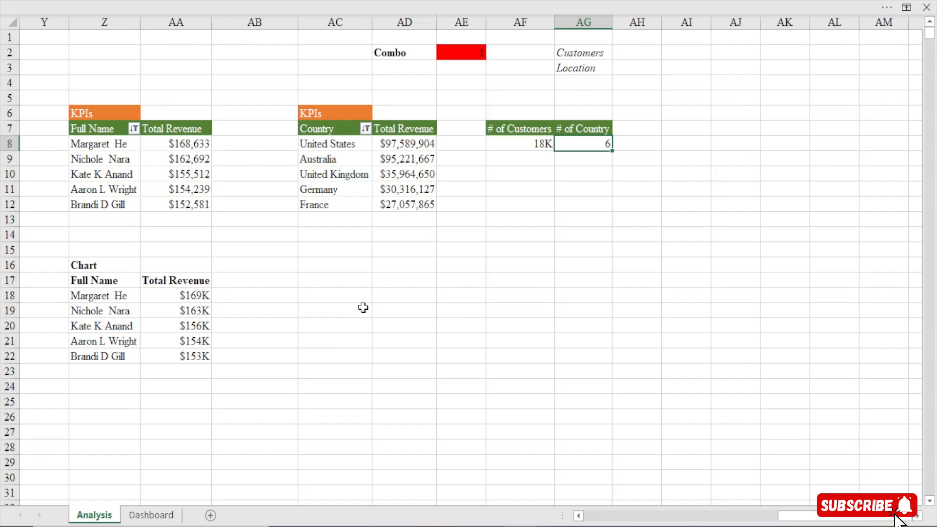
Enter the heading Caption in cell AC16 and make it bold
click(331, 265)
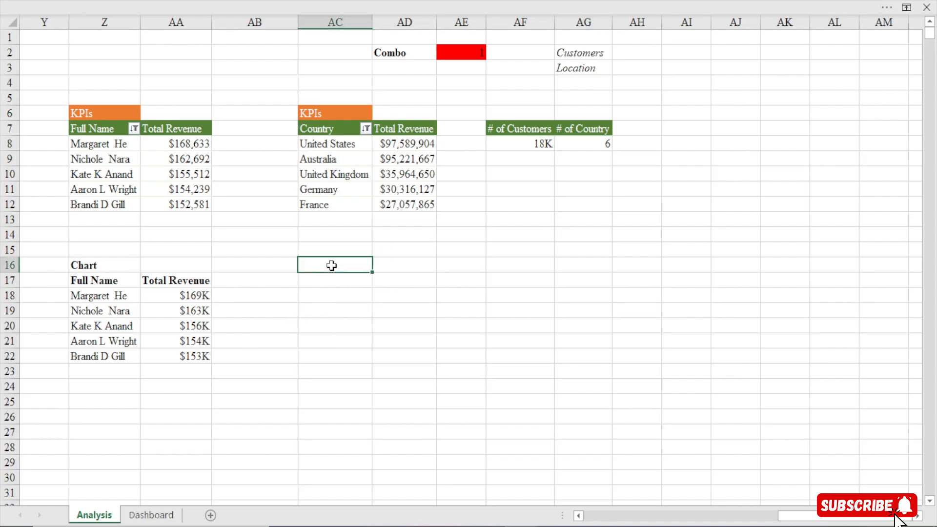
text(cfapCFa)
key(Return)
click(332, 267)
key(ctrl+b)
Enter =IF($AE$2=1,"# of Customers","Revenue Location") in AC18 as the combo-driven caption
click(325, 295)
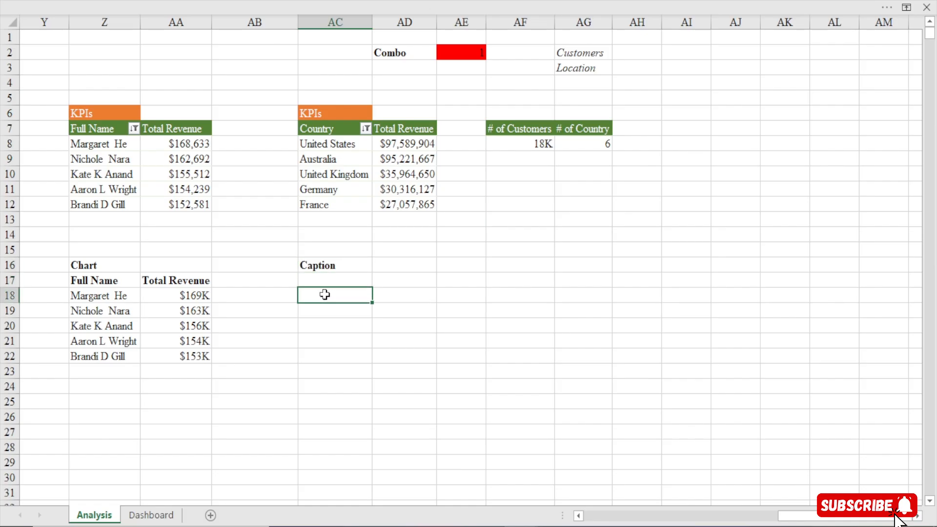
text(=if()
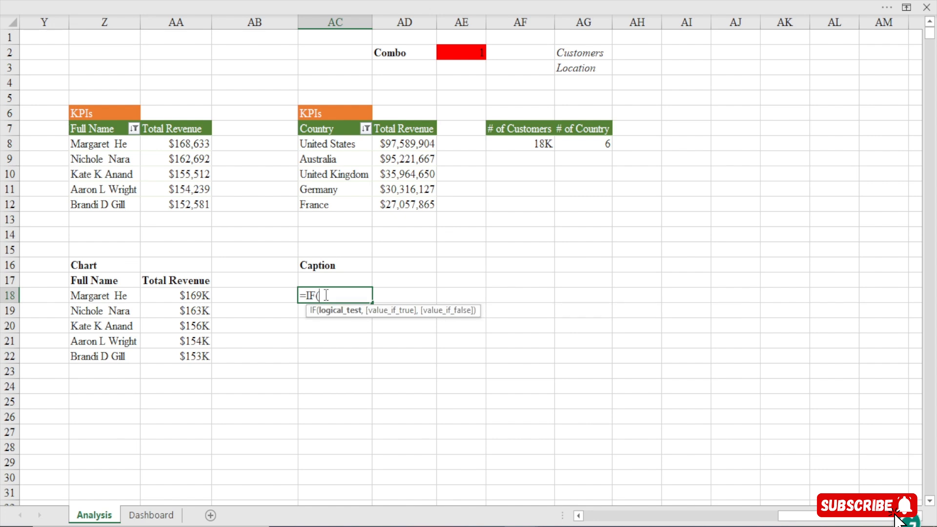
click(459, 53)
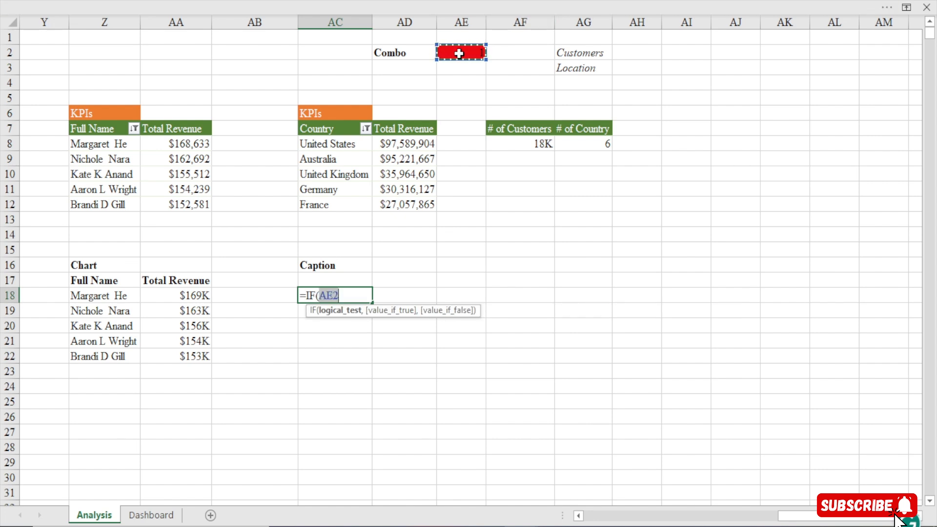
key(F4)
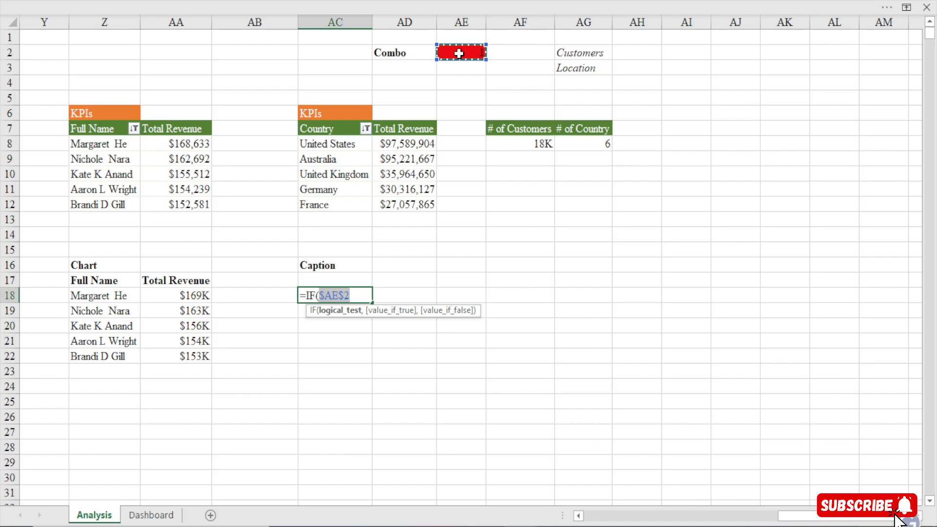
text(=1,)
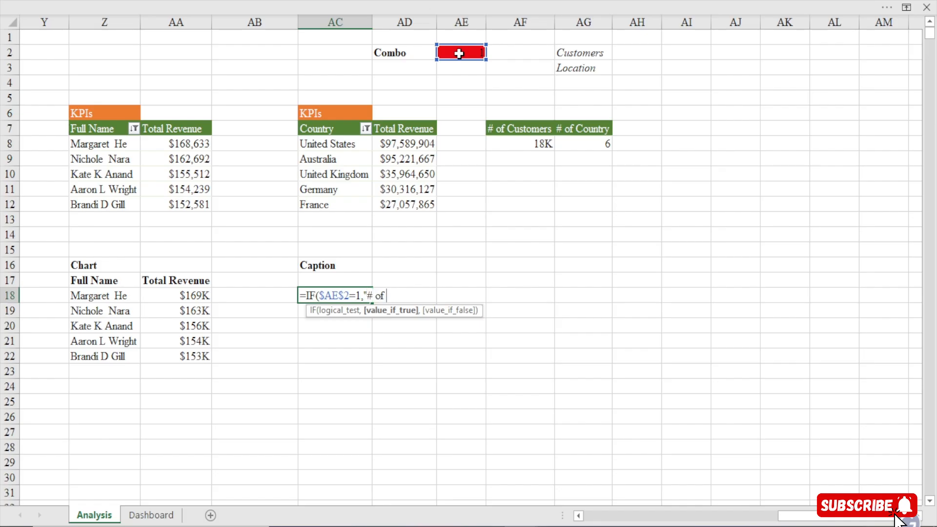
text(tomers","Re)
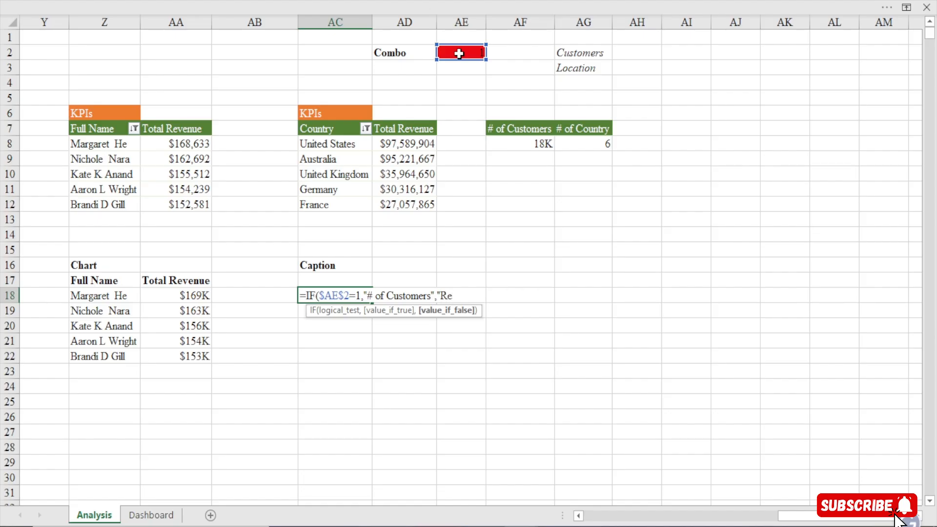
text(venuie)
key(Return)
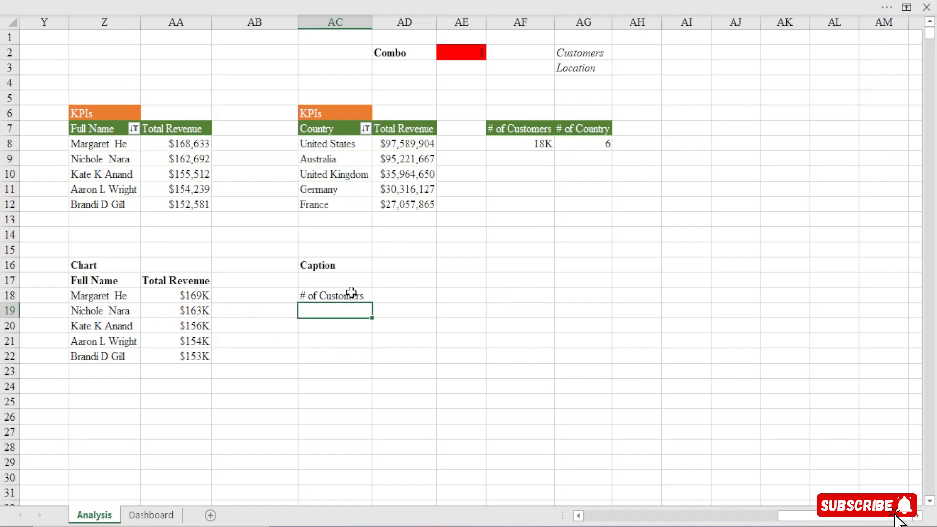
Set the Dashboard's combo box to Location and check the caption formula in AC18 on the Analysis sheet
click(346, 295)
drag(115, 296, 114, 357)
click(345, 297)
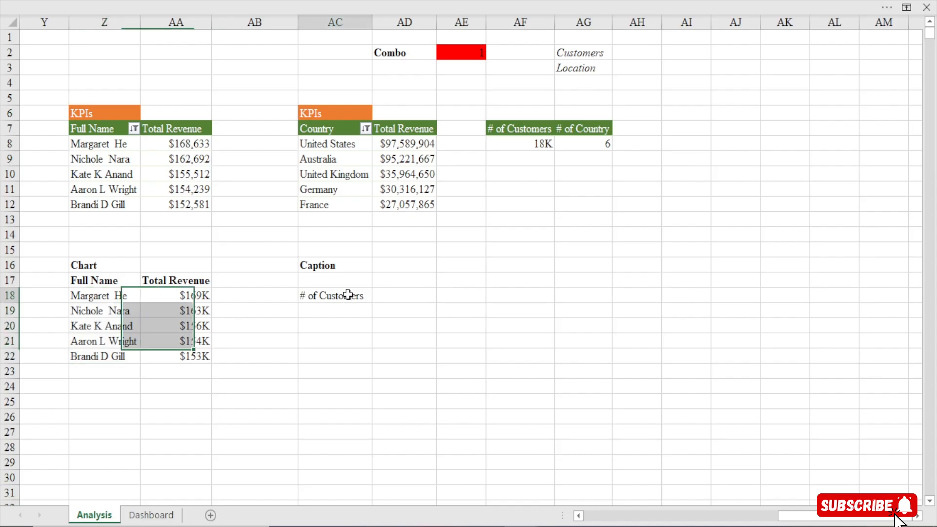
click(151, 515)
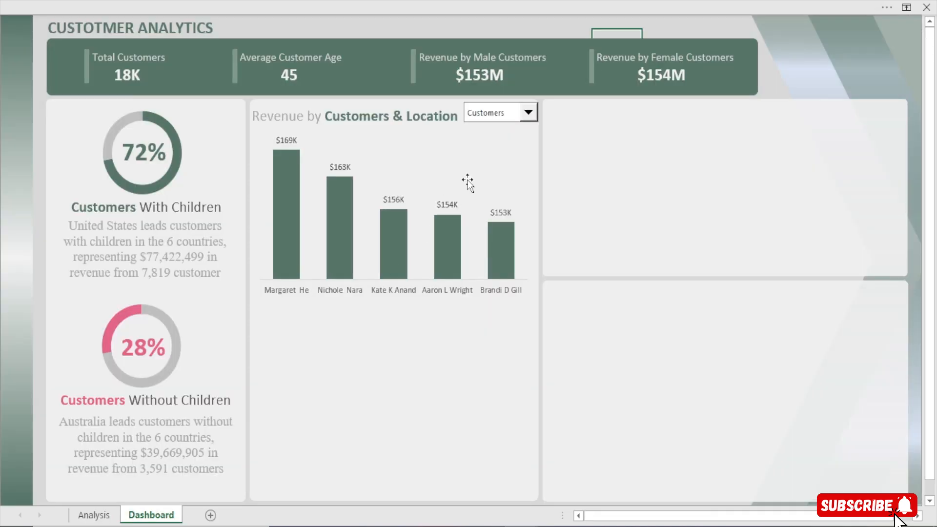
click(527, 112)
click(504, 133)
click(94, 515)
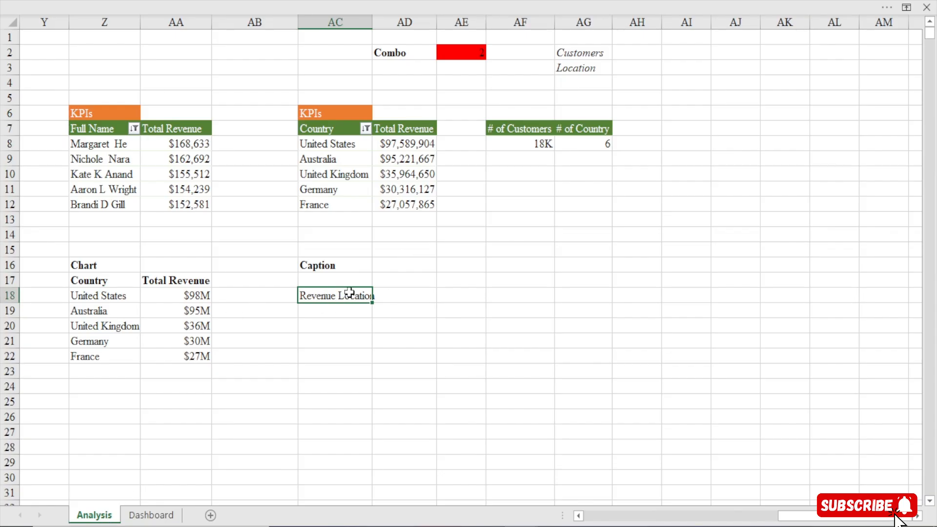
Duplicate the Customers With Children text box on the Dashboard and place the copy below the combo box, over the revenue chart
click(149, 514)
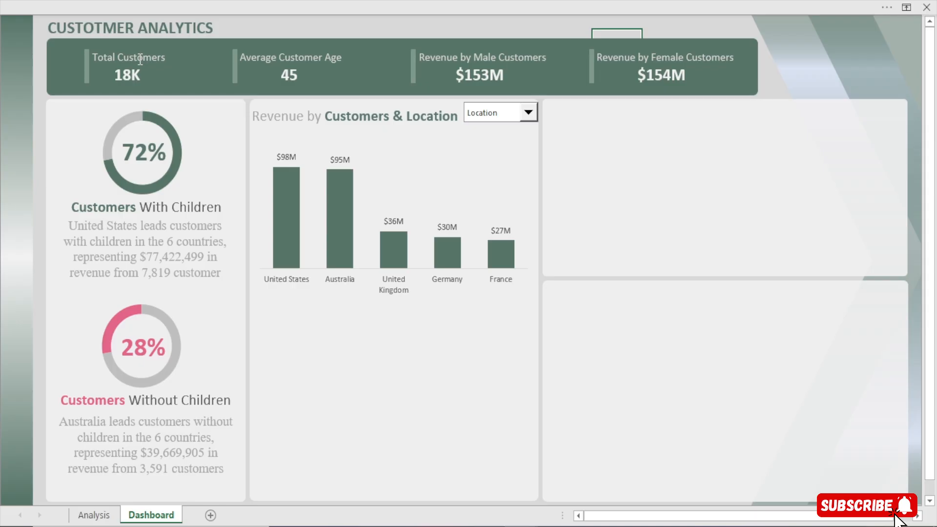
click(155, 207)
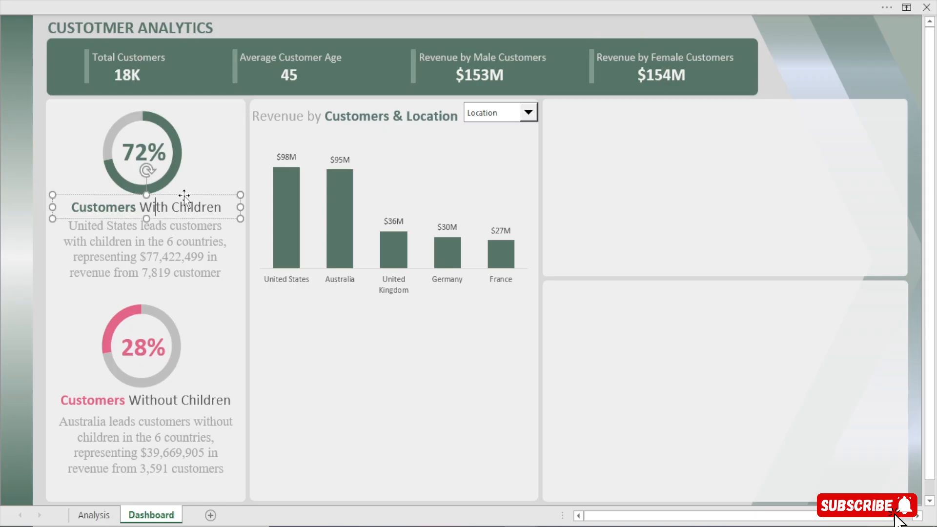
click(184, 196)
key(ctrl+c)
key(ctrl+v)
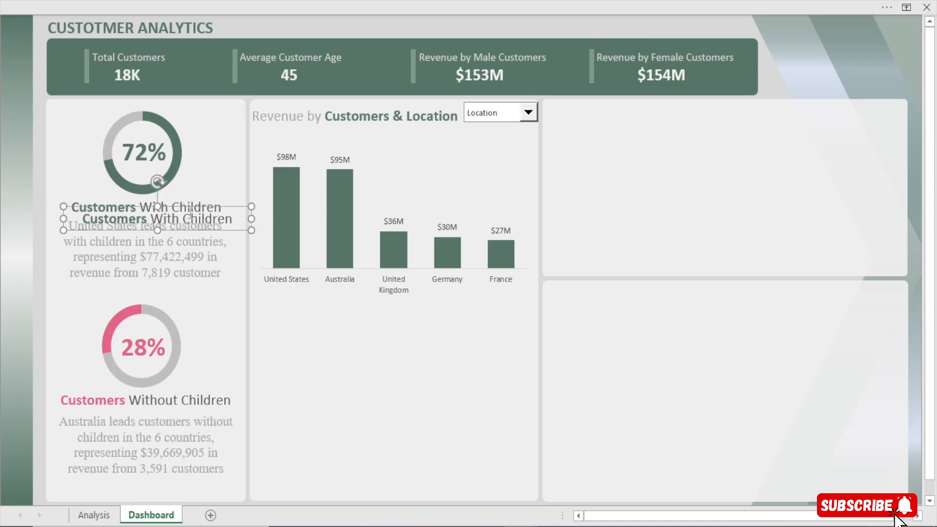
drag(191, 209, 299, 145)
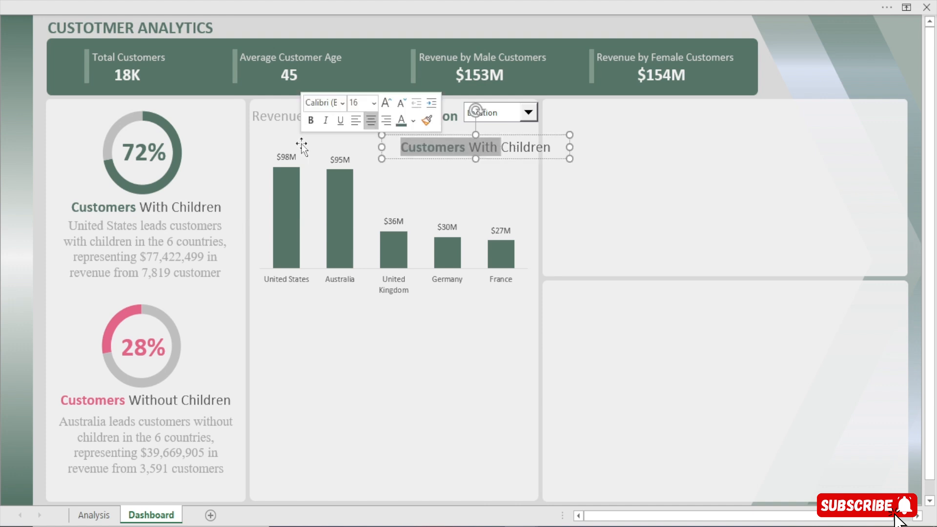
Clear the copied text box and narrow it to fit inside the revenue chart's panel
key(BackSpace)
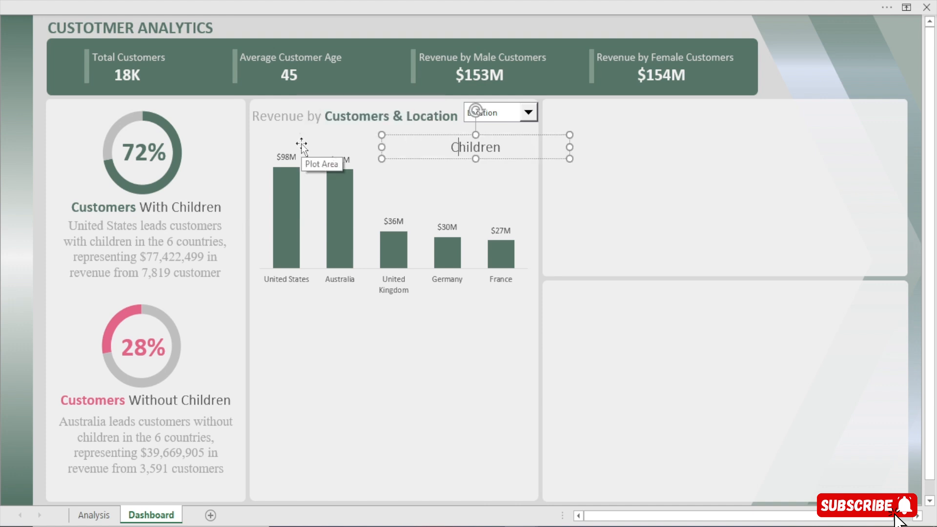
key(BackSpace)
key(BackSpace)
key(BackSpace)
key(BackSpace)
key(BackSpace)
key(BackSpace)
key(BackSpace)
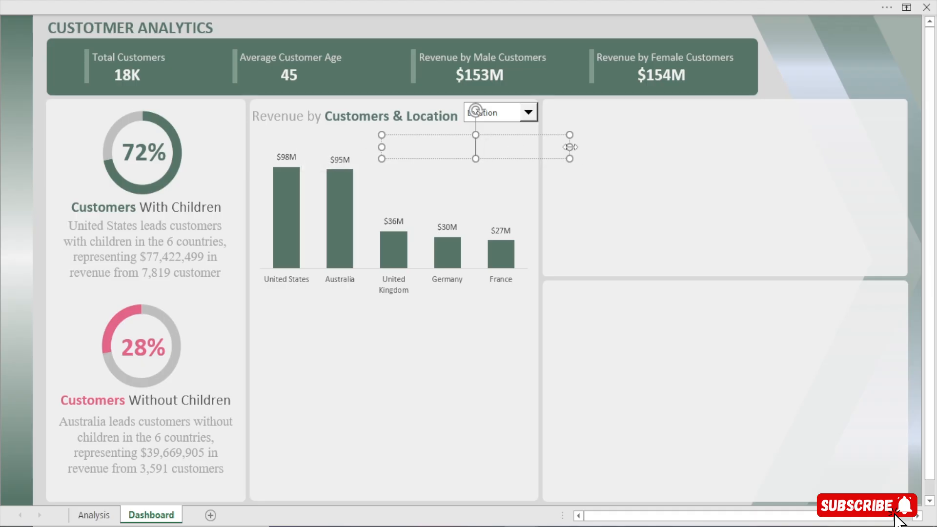
drag(571, 148, 530, 147)
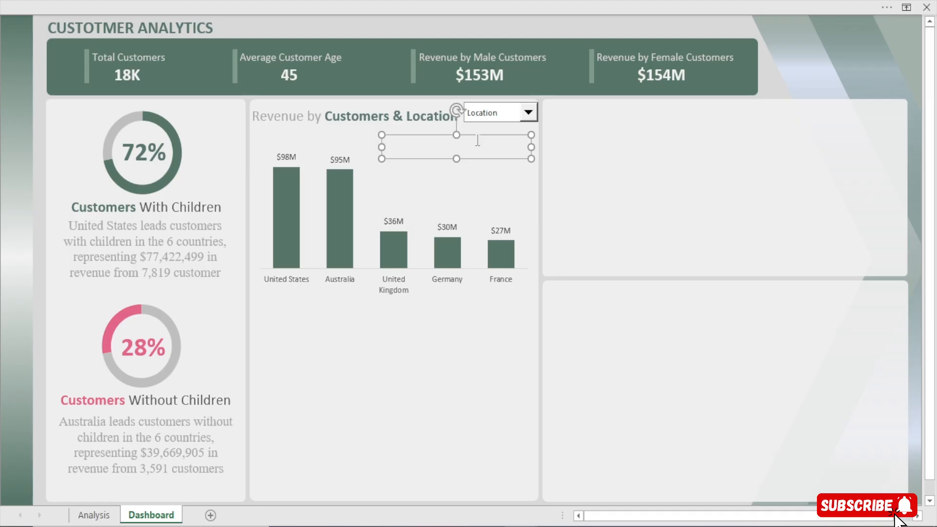
Show the formula bar and collapse the ribbon again
click(238, 1)
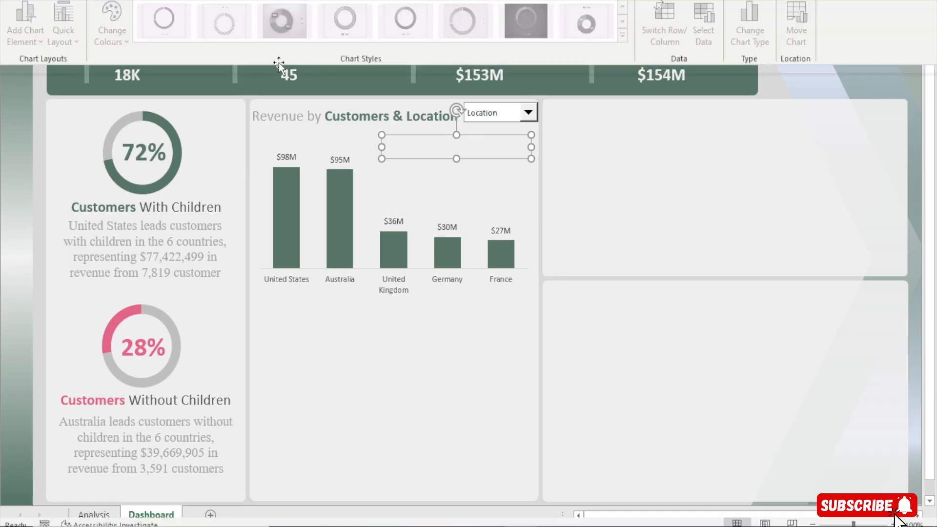
click(355, 36)
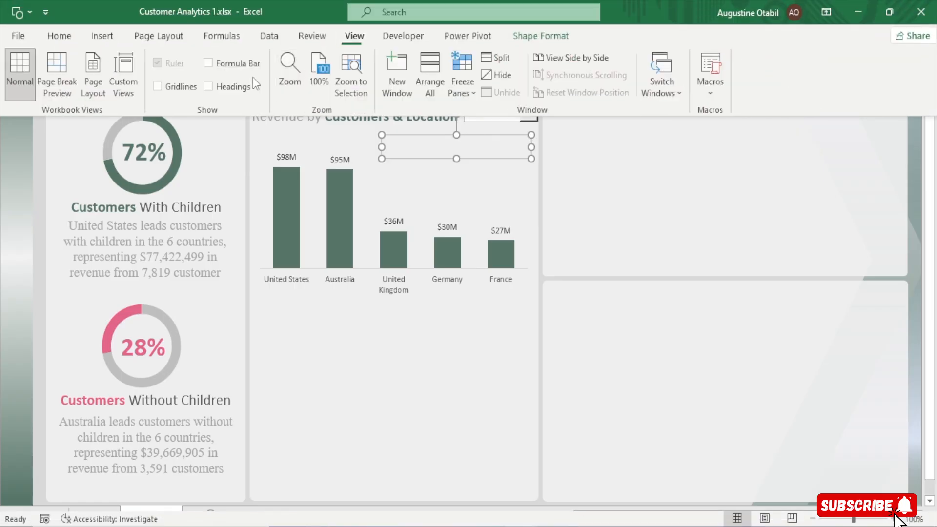
scroll(585, 218, up, 1)
Link the empty text box over the revenue chart to cell AC18 on the Analysis sheet
click(464, 197)
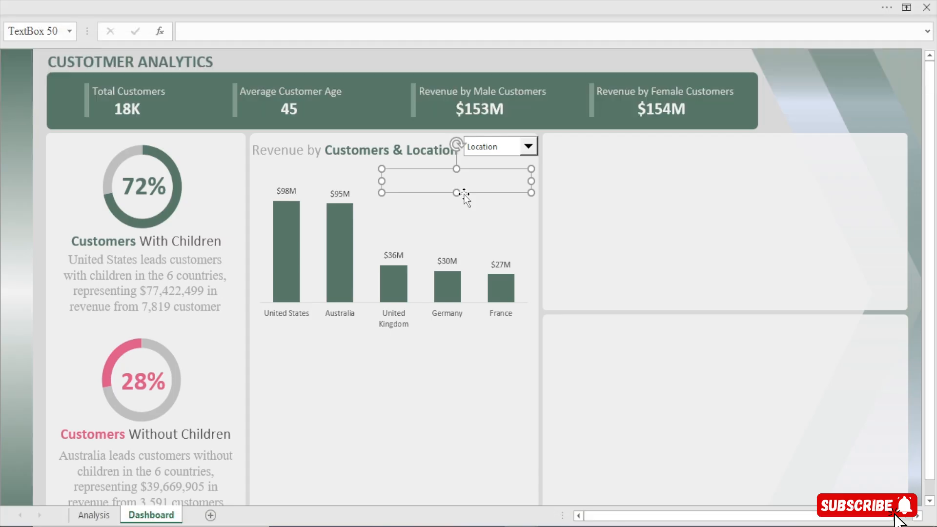
text(=)
click(94, 515)
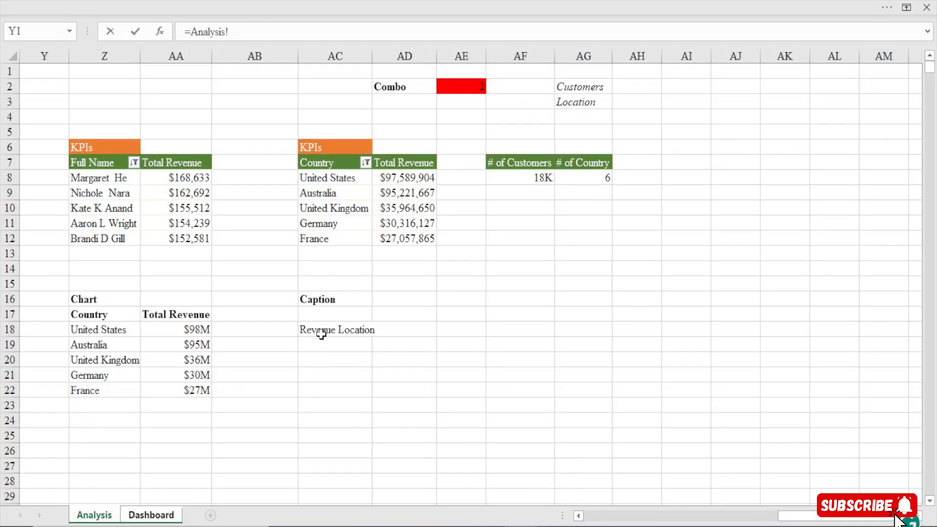
click(321, 331)
key(Return)
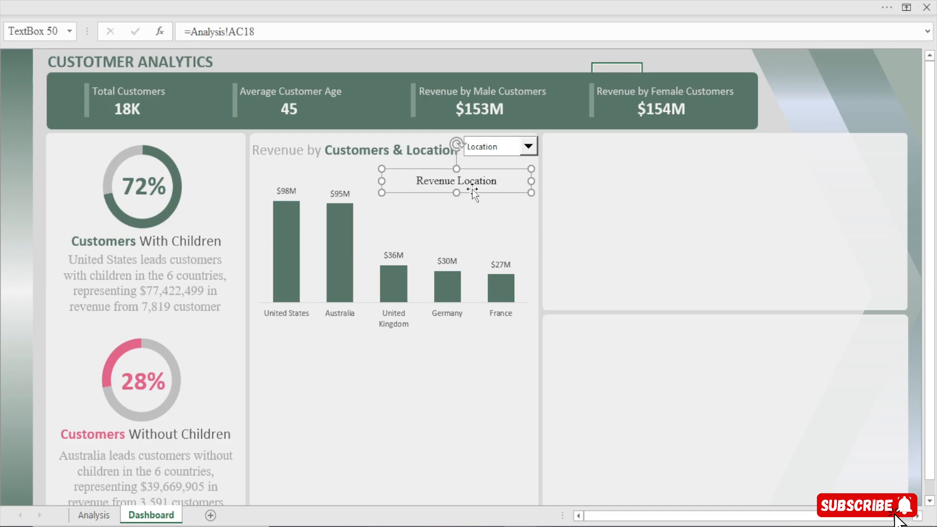
Switch the Dashboard's combo box to Customers and narrow the linked caption text box from its left edge
click(528, 147)
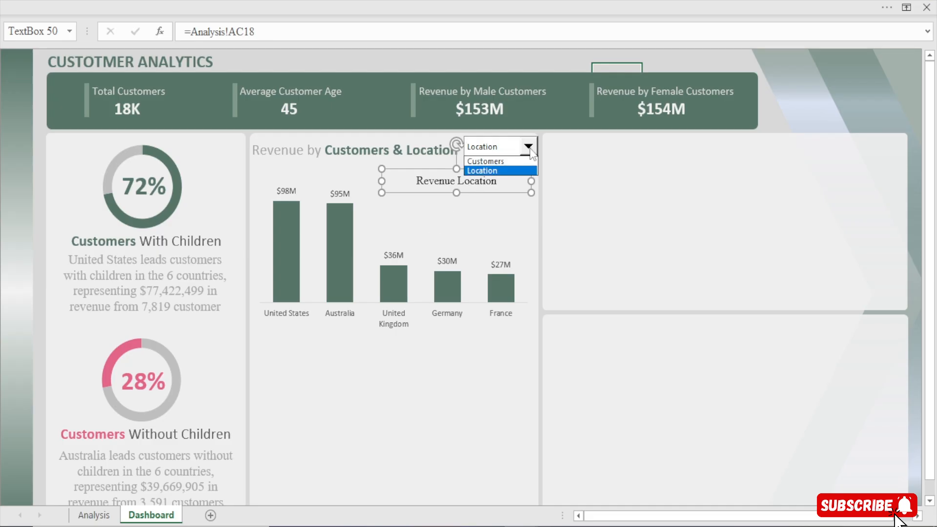
click(505, 165)
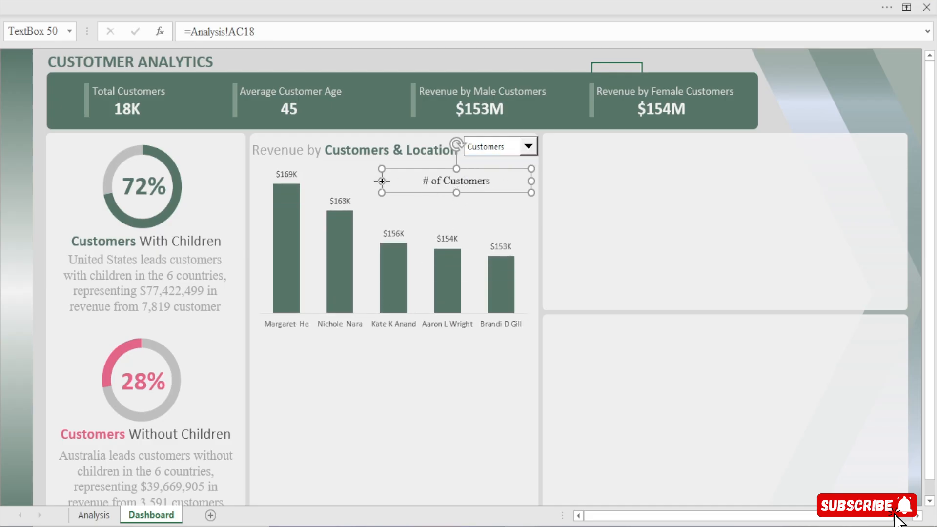
drag(382, 181, 404, 181)
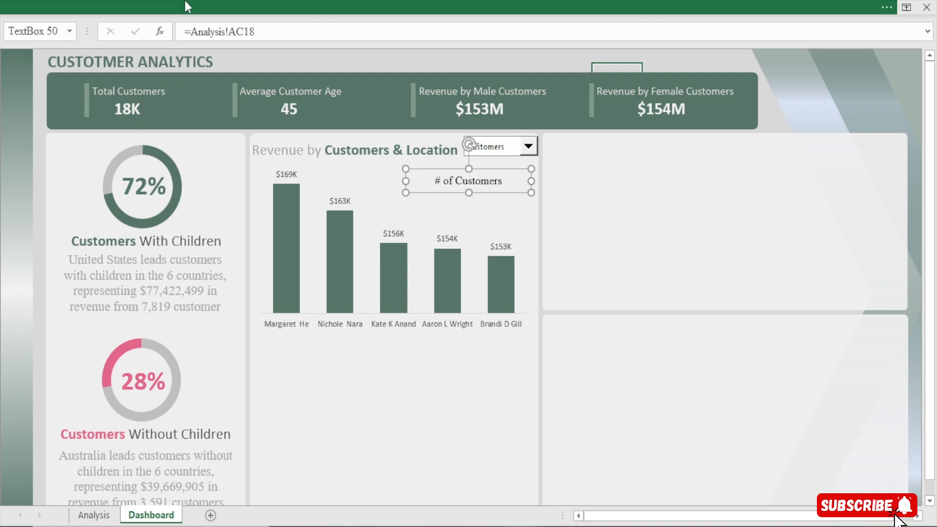
Format the # of Customers caption in Calibri (Body), size 14, with grey text
click(184, 1)
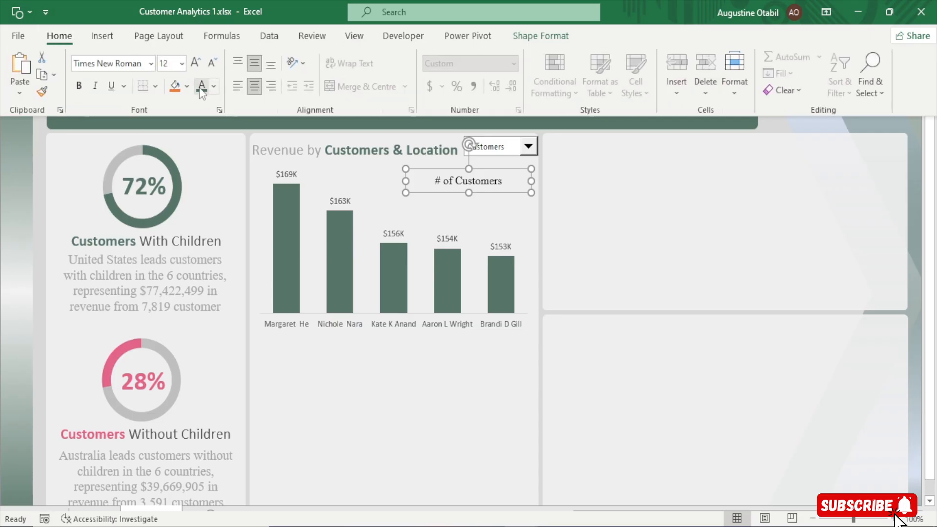
click(151, 70)
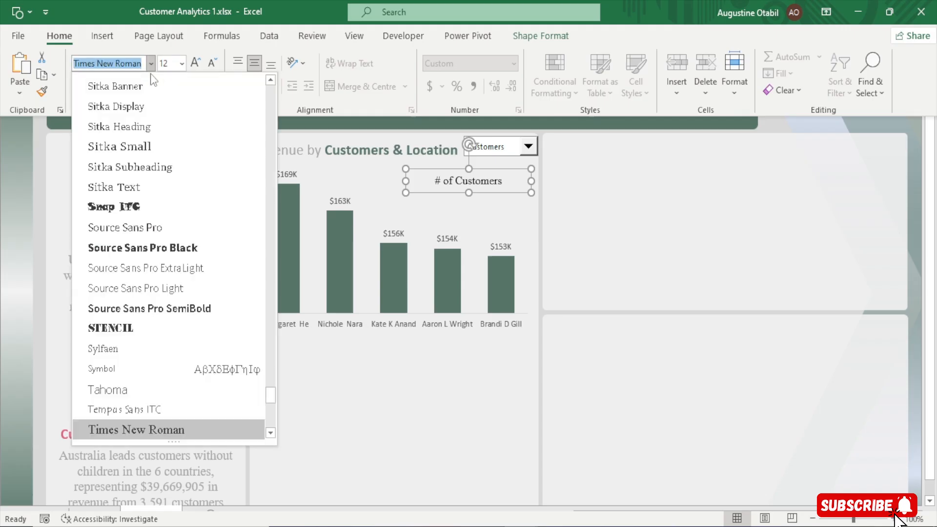
text(Calibri Light)
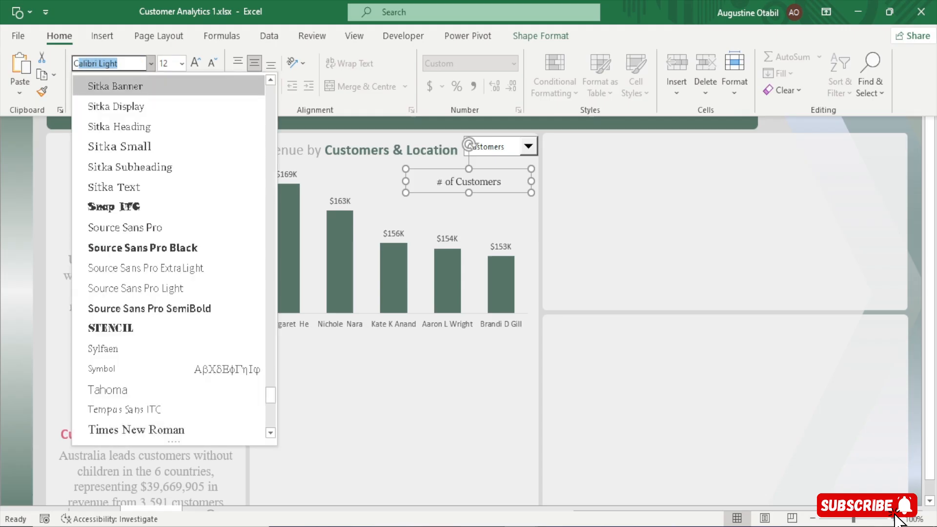
click(176, 121)
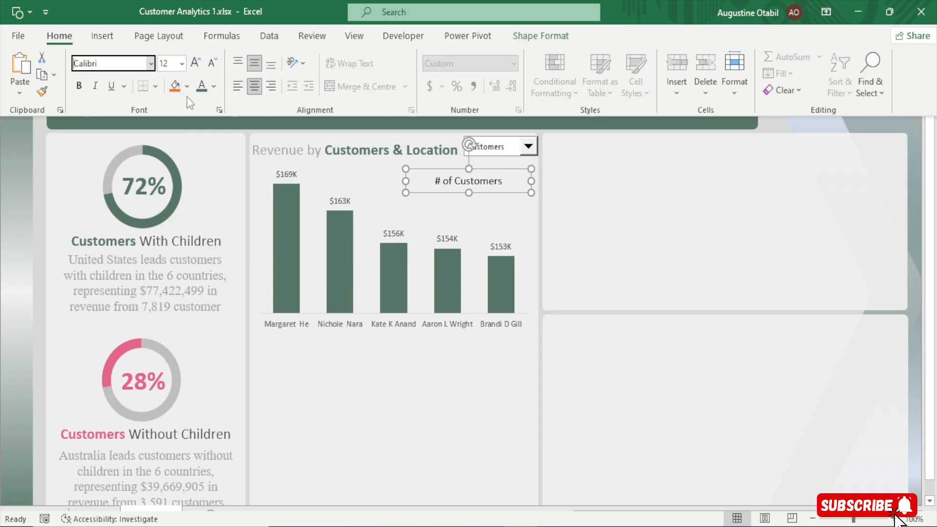
click(203, 89)
click(198, 69)
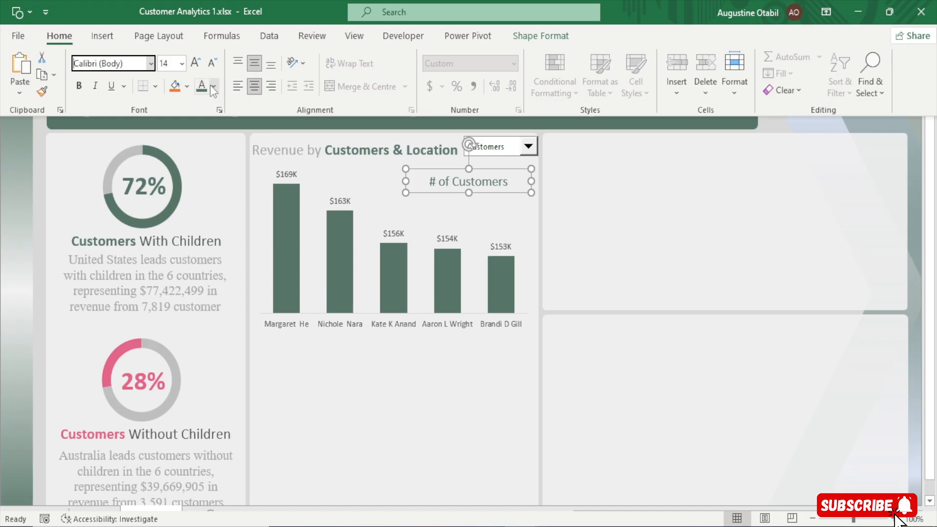
click(213, 88)
key(Escape)
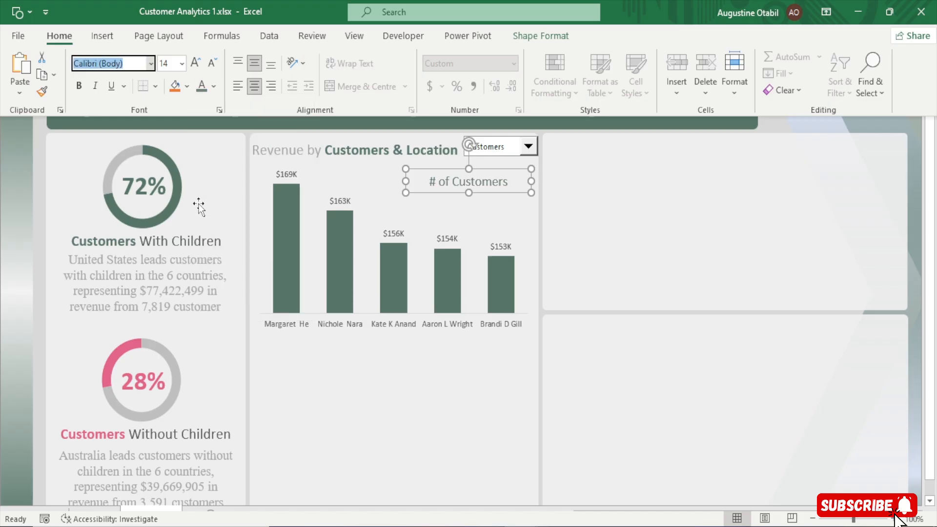
click(196, 63)
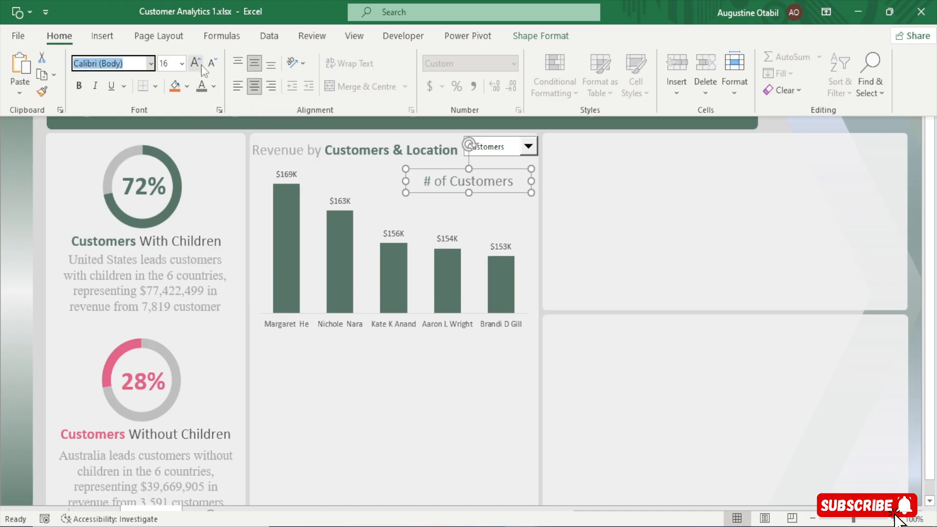
click(209, 66)
Shift the # of Customers caption slightly right and down beneath the combo box
click(478, 182)
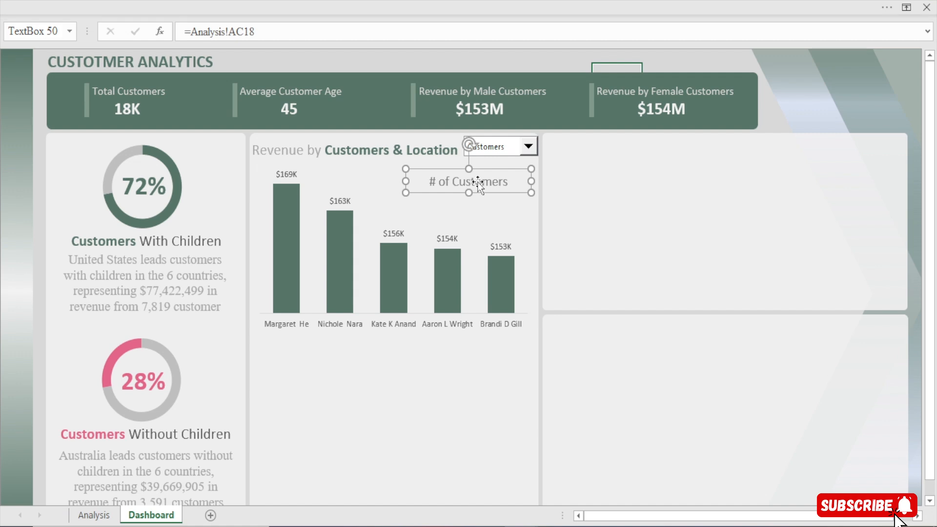
drag(478, 182, 480, 185)
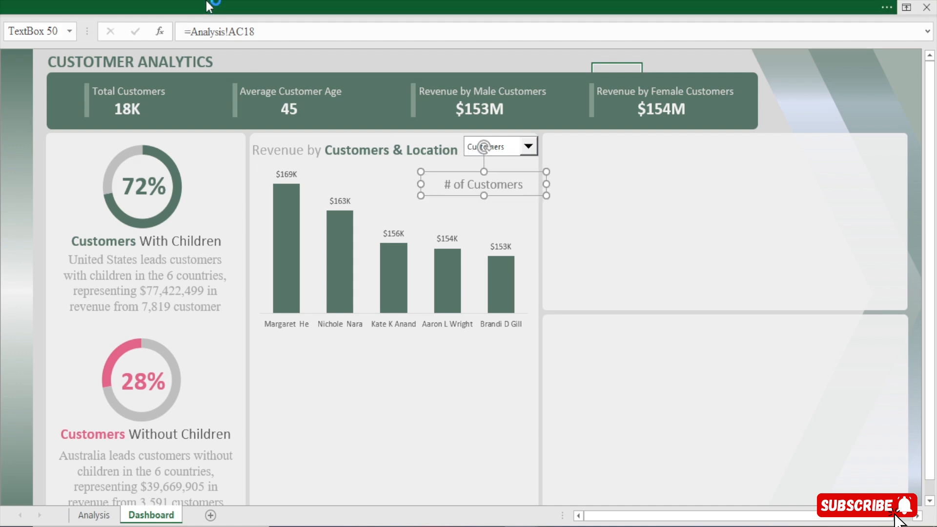
click(213, 7)
click(268, 119)
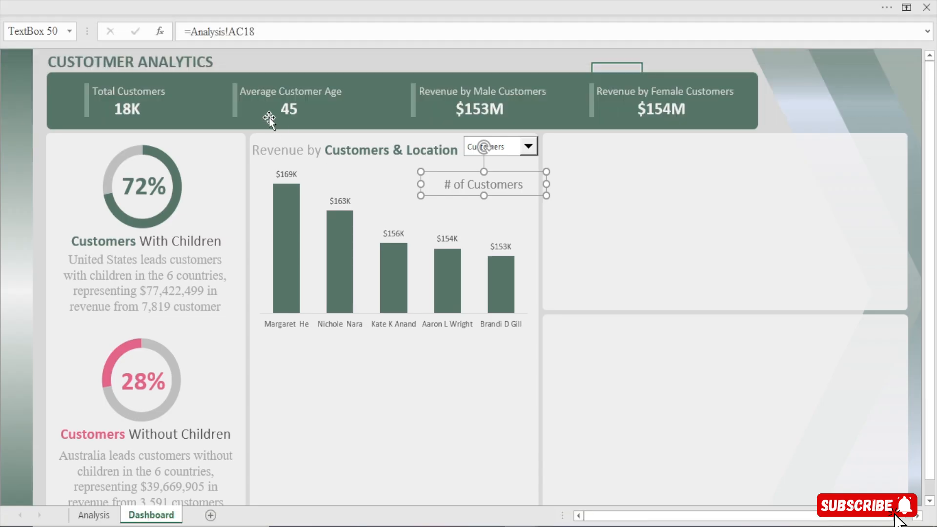
Duplicate the vertical bar beside Average Customer Age and place the copy just left of the # of Customers caption
click(235, 109)
click(235, 109)
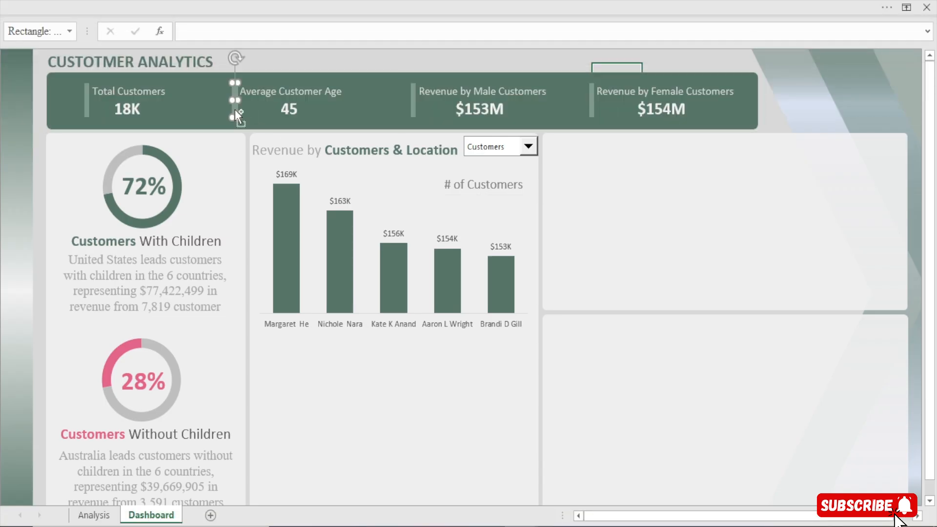
drag(235, 109, 247, 125)
drag(244, 122, 440, 204)
key(Left)
key(Left)
key(Left)
key(Left)
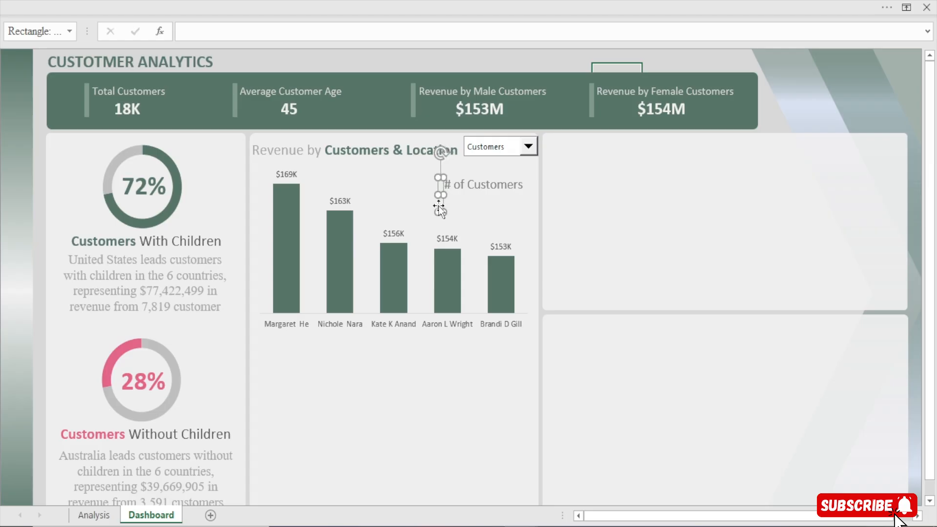
Give the copied bar a solid fill in the recent dark green colour with 0% transparency
click(458, 57)
click(440, 195)
key(ctrl+1)
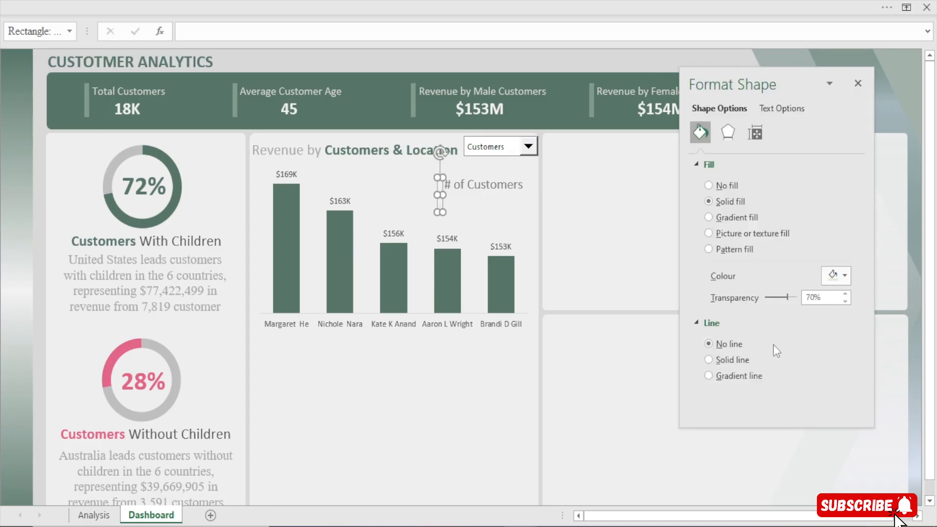
click(845, 301)
drag(848, 300, 848, 299)
click(562, 61)
click(440, 195)
click(834, 277)
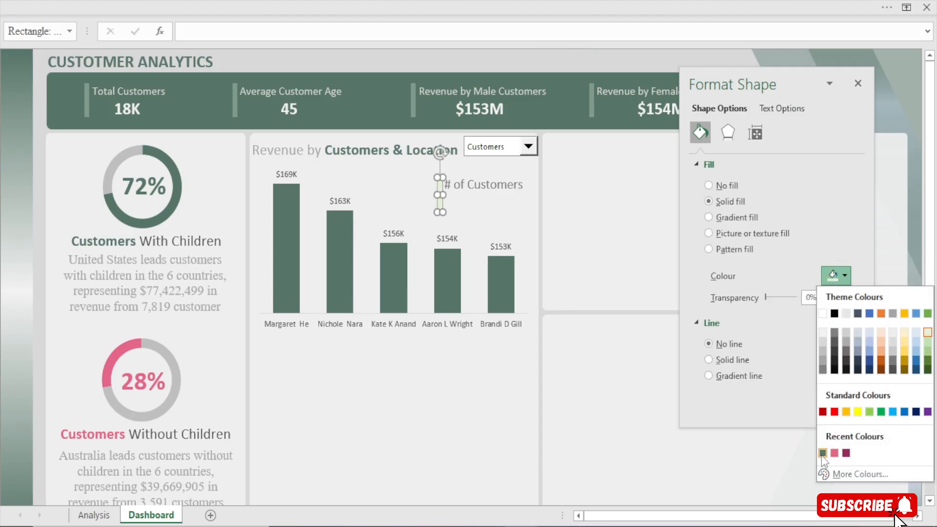
click(821, 453)
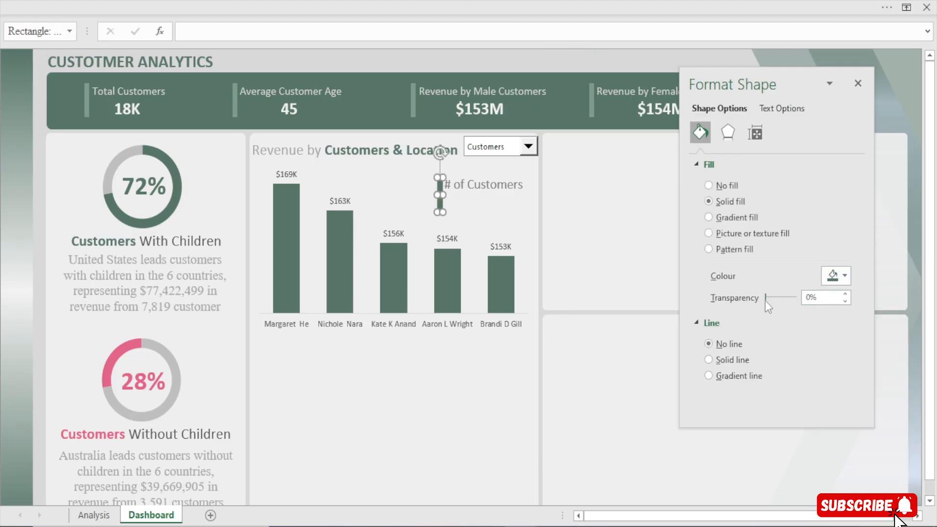
Raise the copied bar's fill transparency for a lighter green, close the shape formatting, and deselect the bar
drag(764, 299, 781, 300)
click(864, 86)
click(567, 58)
click(442, 196)
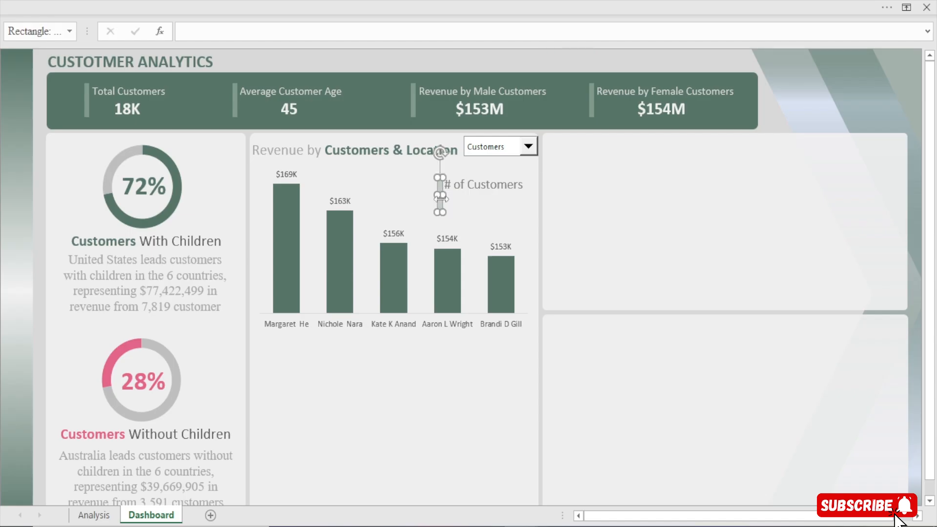
click(481, 67)
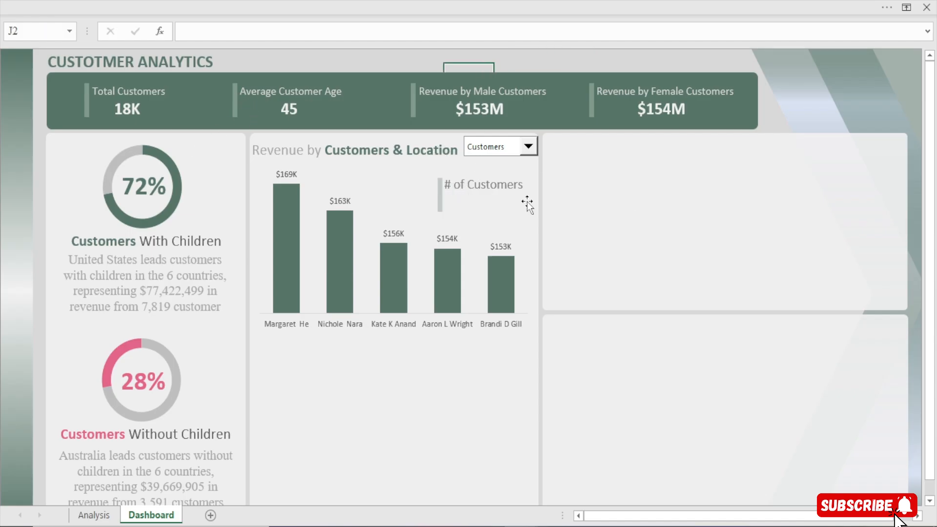
Duplicate the Average Customer Age value text box and place the copy under the # of Customers caption
click(286, 107)
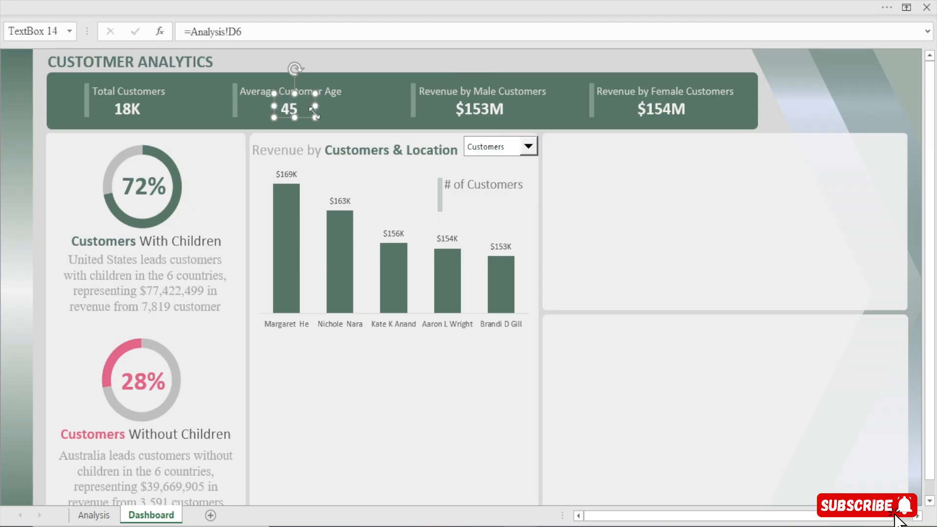
key(ctrl+d)
drag(314, 128, 409, 193)
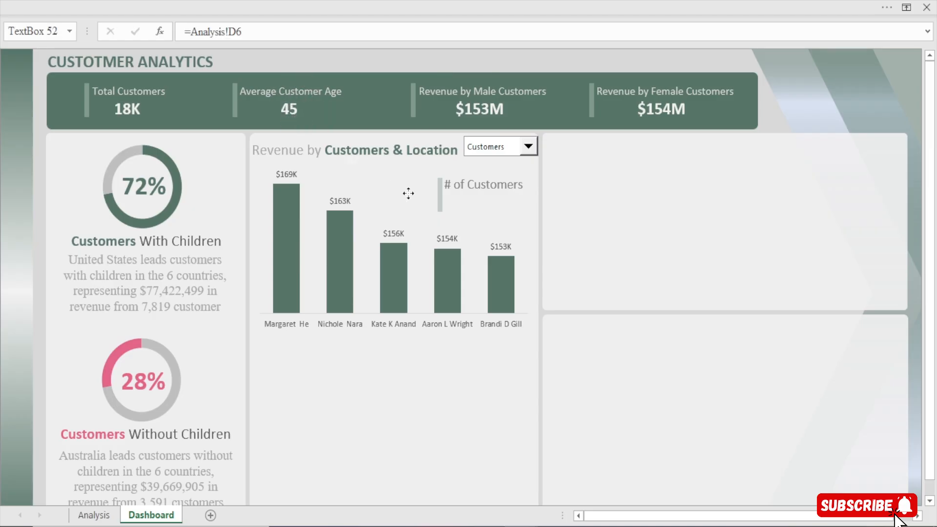
drag(491, 212, 472, 203)
drag(248, 32, 143, 34)
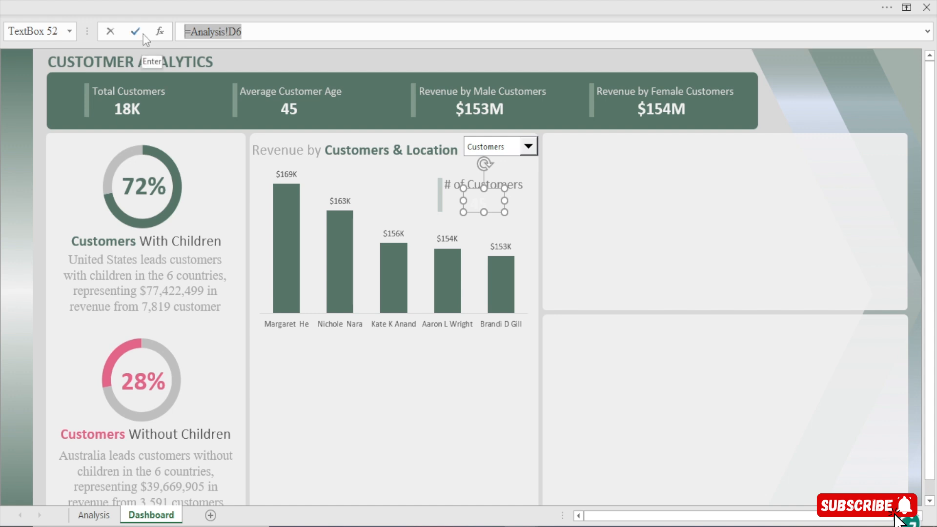
text(=)
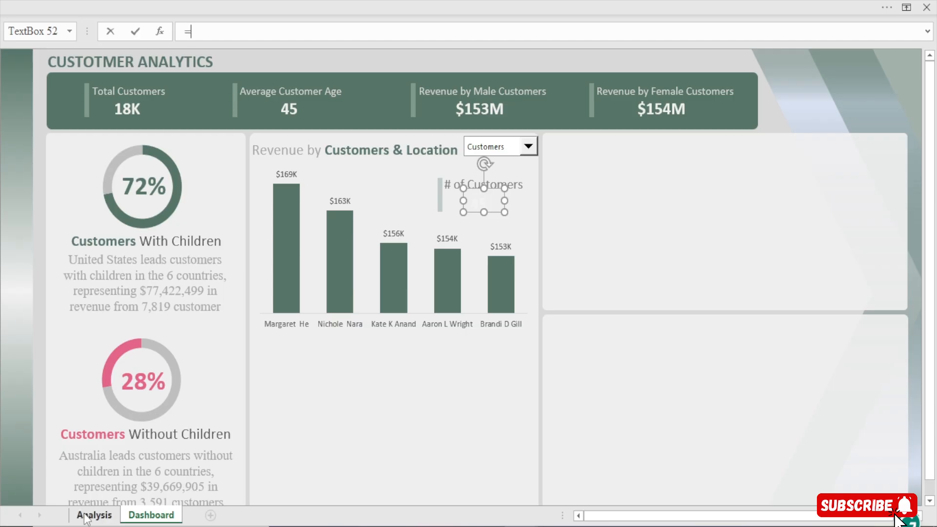
click(86, 518)
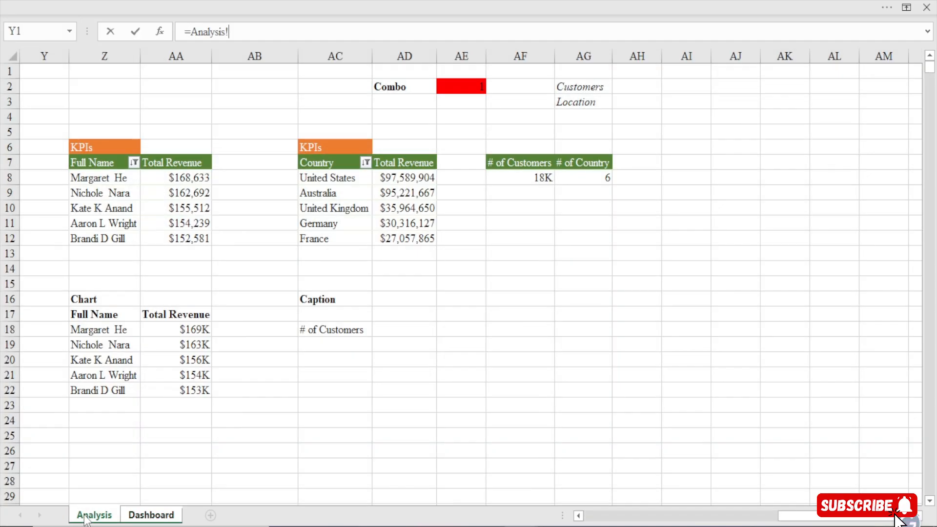
key(Escape)
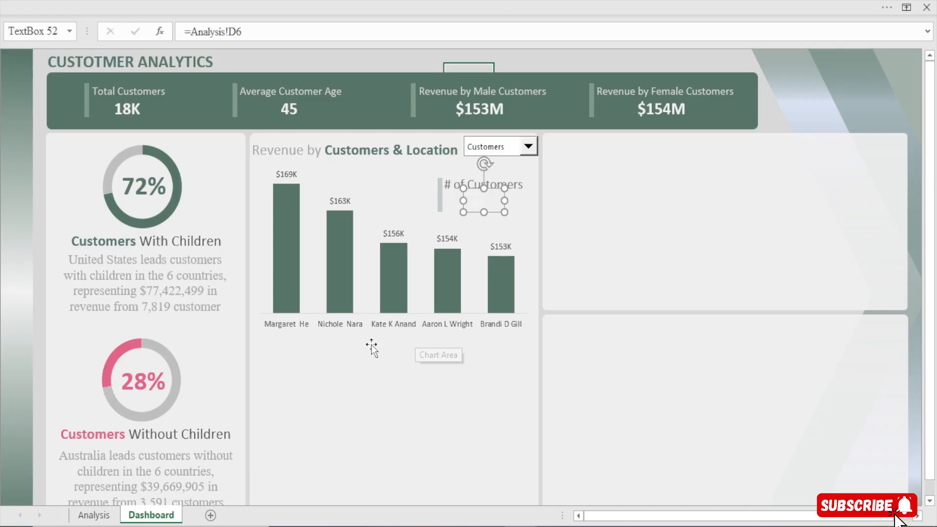
On the Analysis sheet, enter =IF(AE2=1,AF8,AG8) in cell AC20 below the caption formula
click(93, 515)
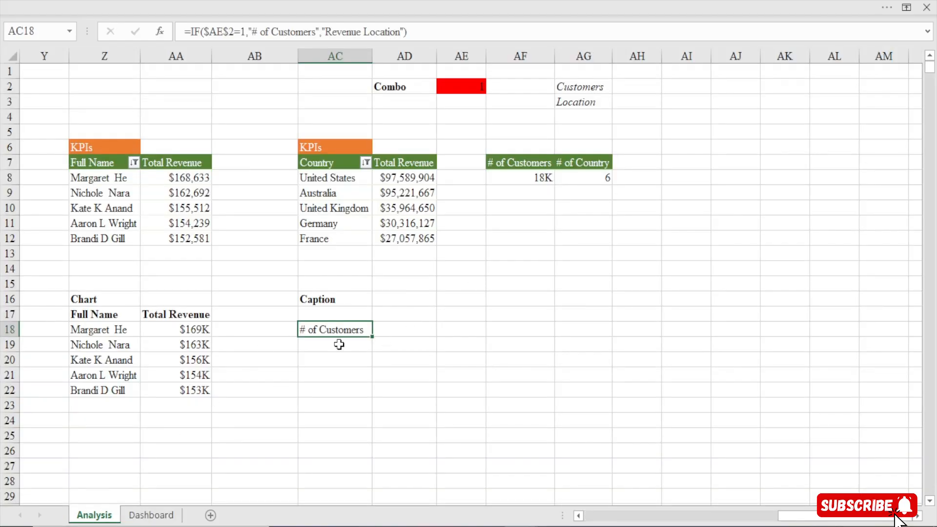
click(325, 361)
text(=)
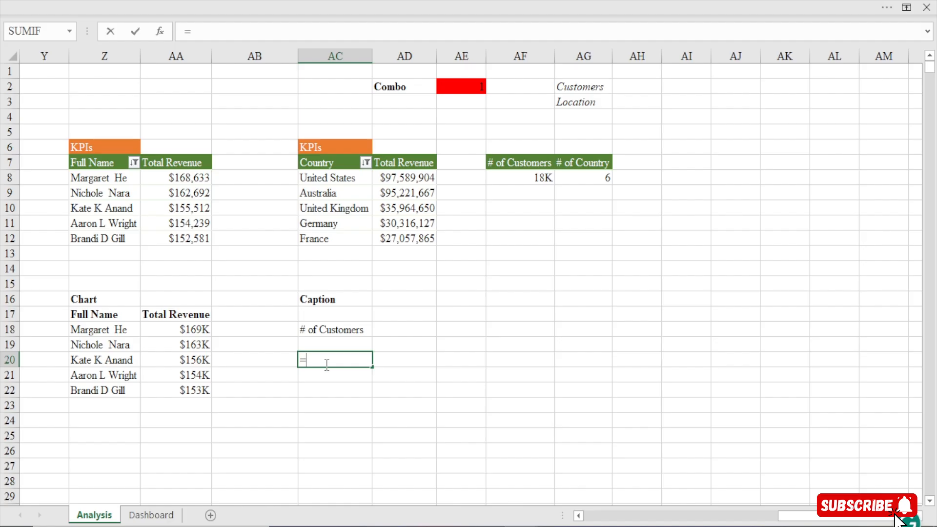
text(if)
key(Tab)
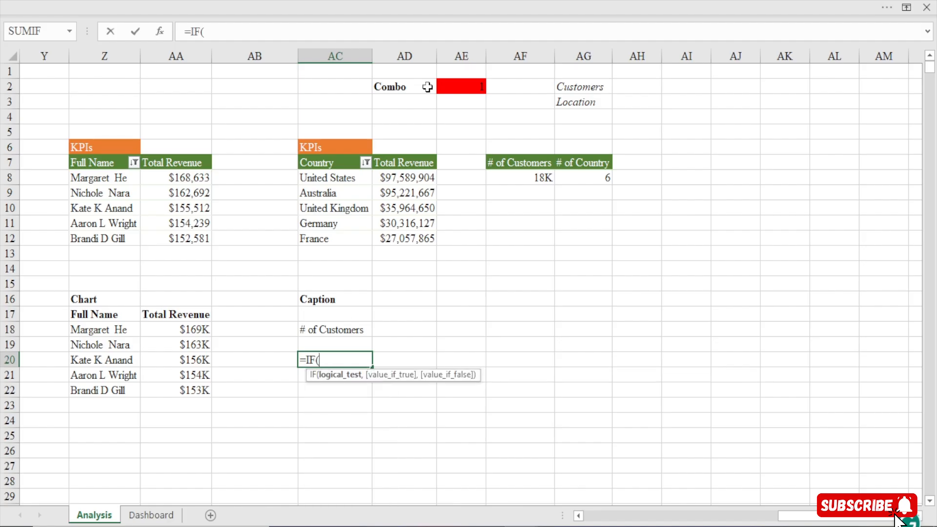
click(459, 87)
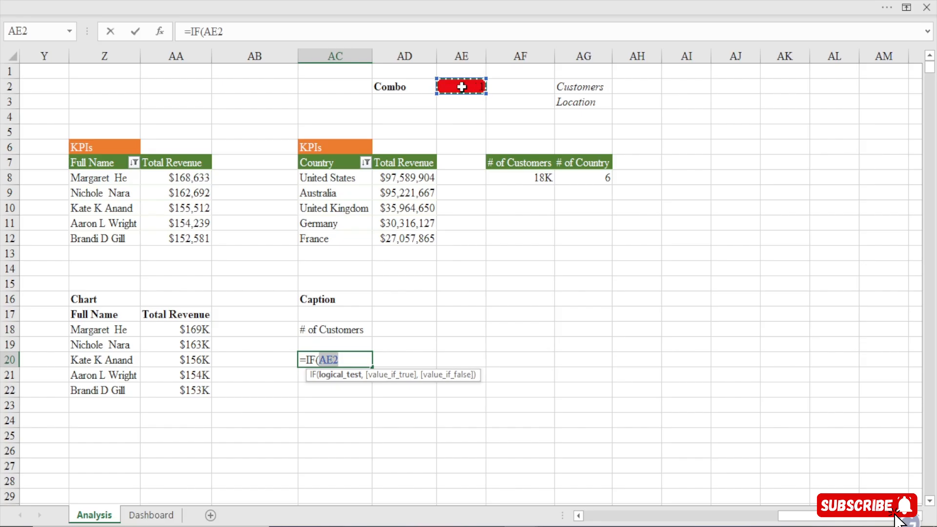
text(=1)
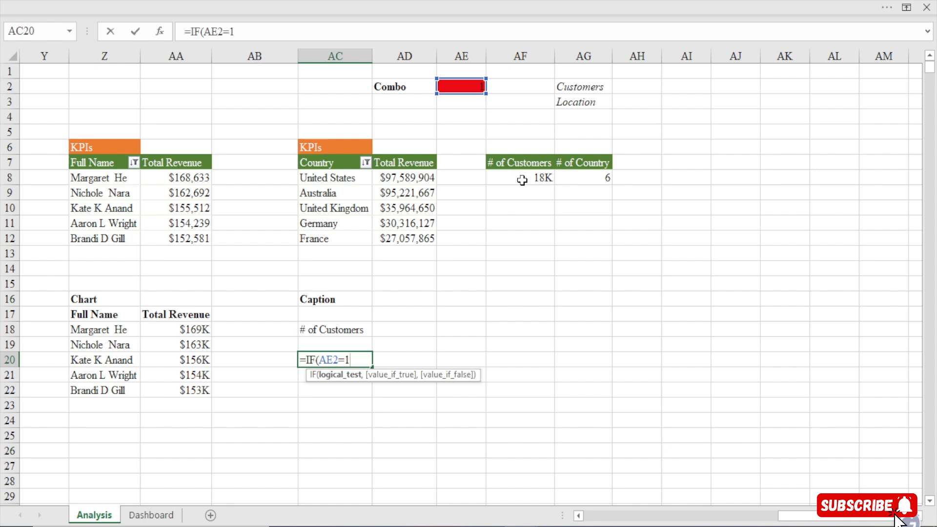
text(,)
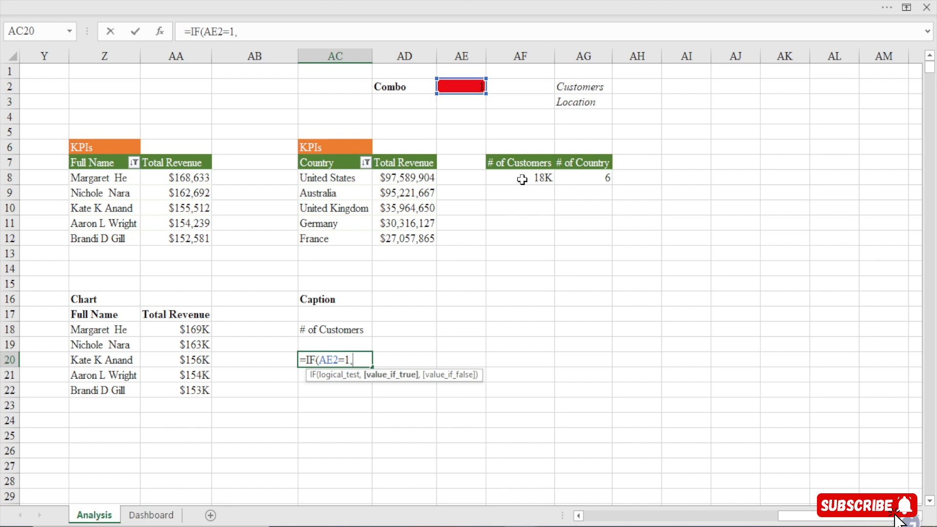
click(522, 180)
text(,)
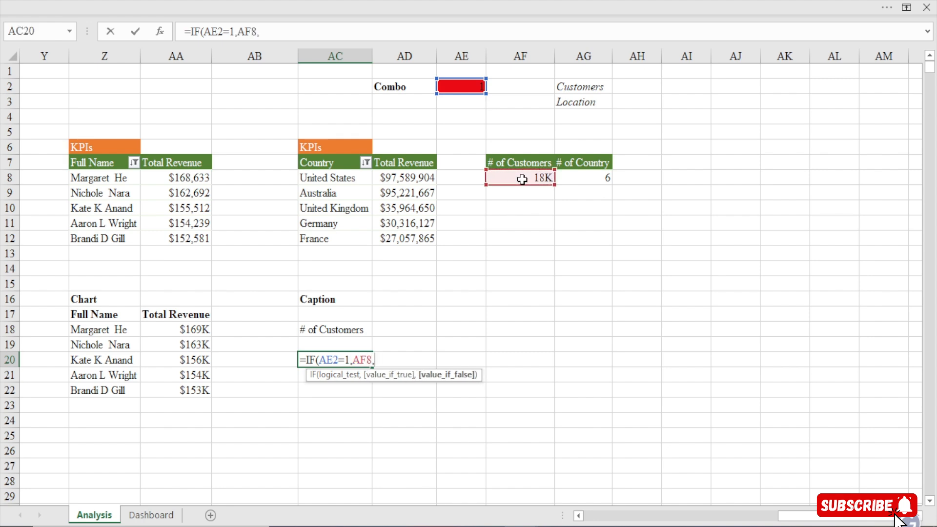
click(584, 180)
key(Return)
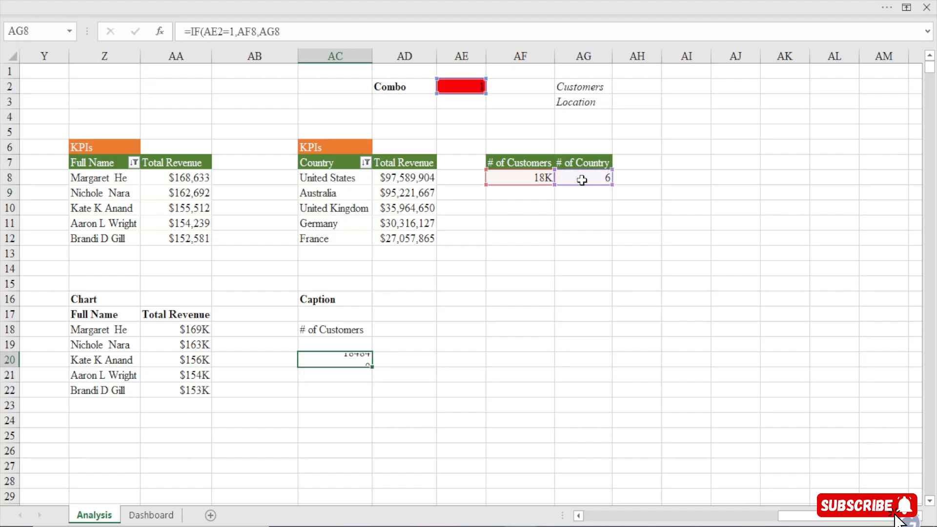
Copy the formatting of the # of Customers value in AF8 onto cell AC20
click(355, 360)
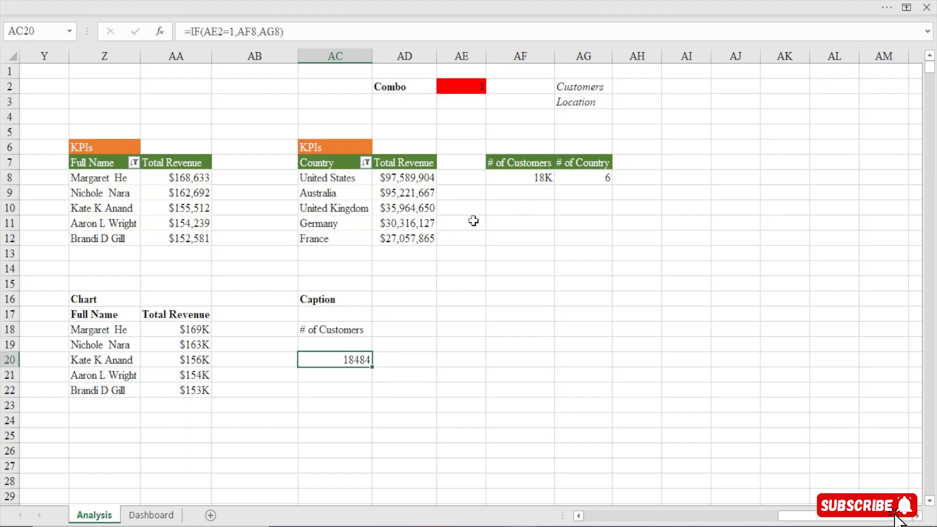
click(529, 180)
click(150, 1)
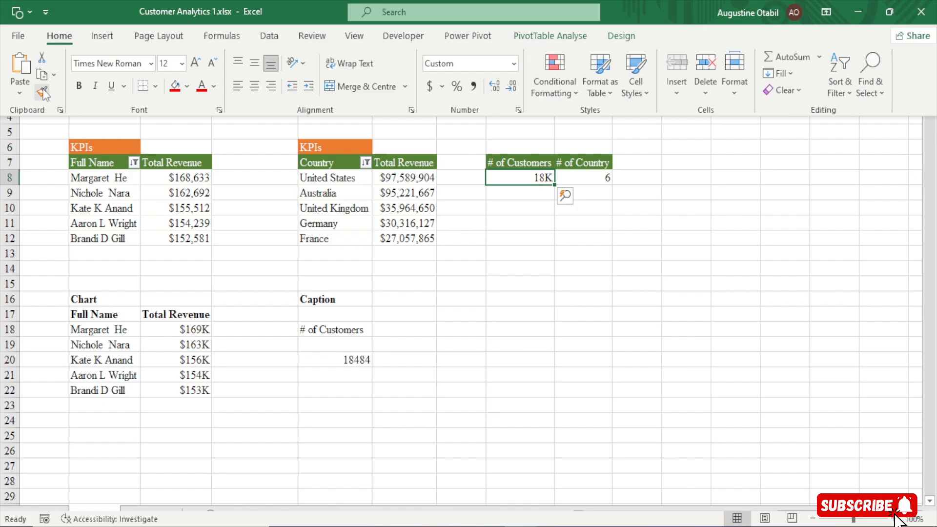
click(43, 92)
click(358, 360)
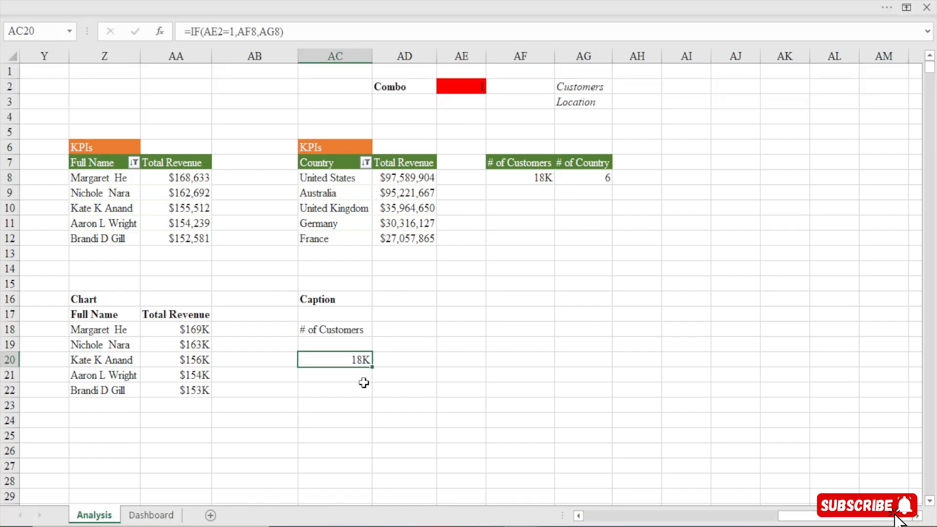
Link the value text box under the dashboard's # of Customers caption to =Analysis!AC20
click(147, 515)
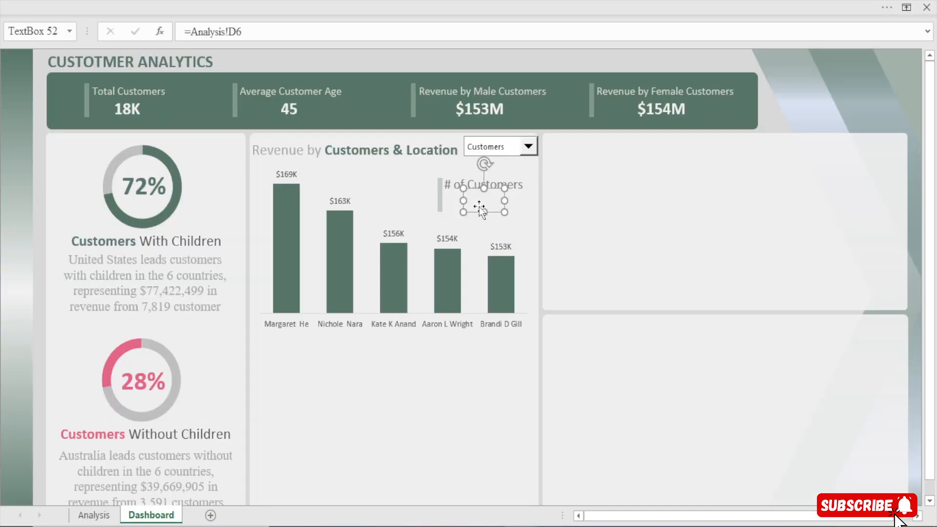
drag(259, 32, 135, 40)
text(=)
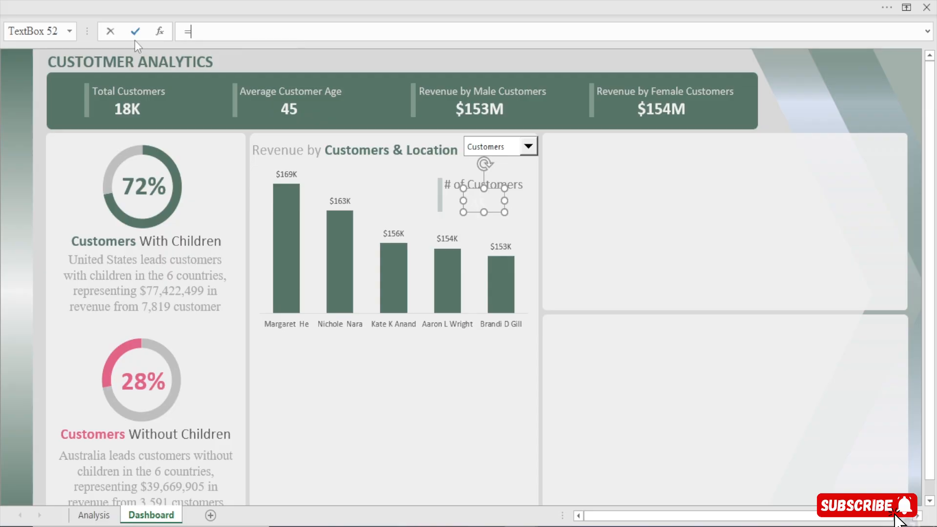
click(104, 518)
click(344, 360)
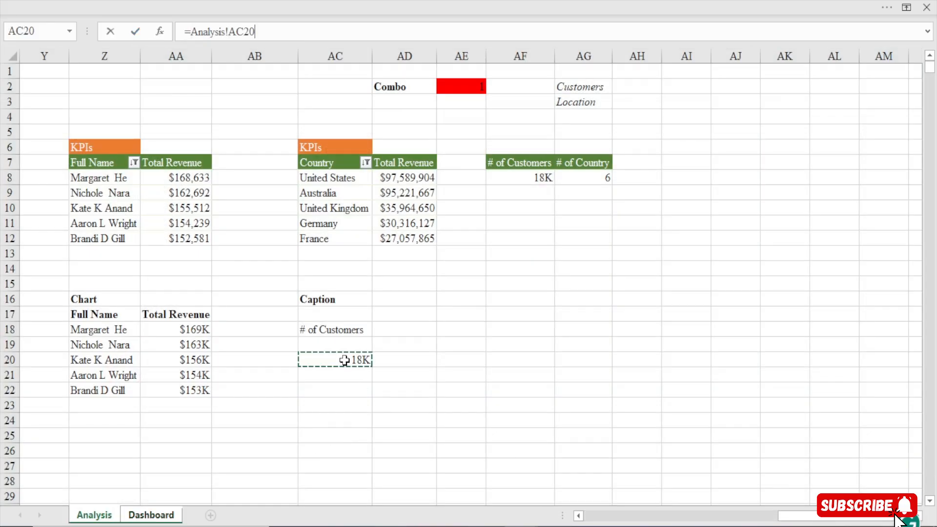
key(Return)
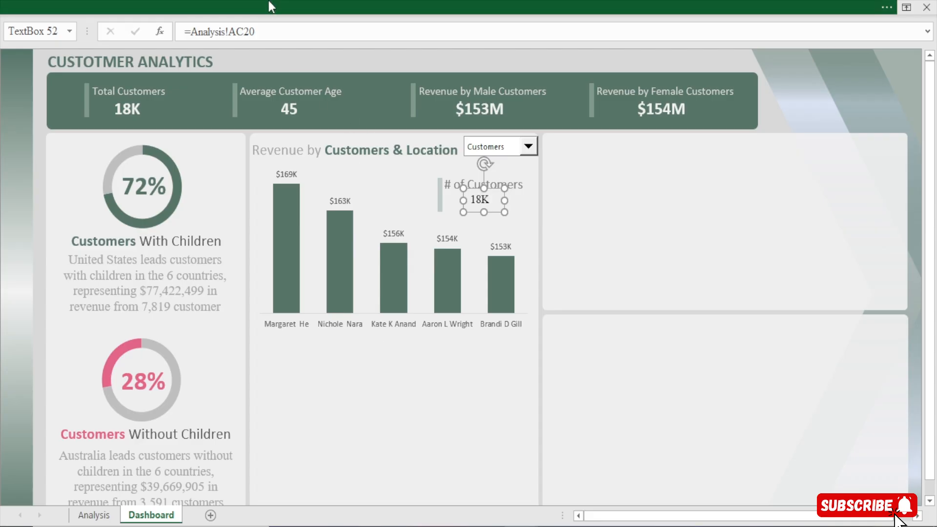
Format the linked value text box as grey, non-bold Calibri (Body) text at 18 pt
click(268, 1)
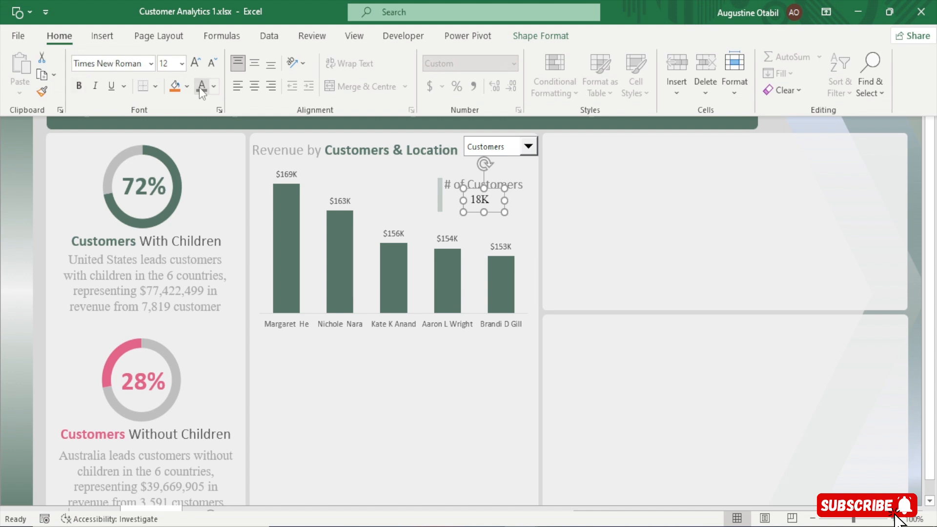
click(150, 64)
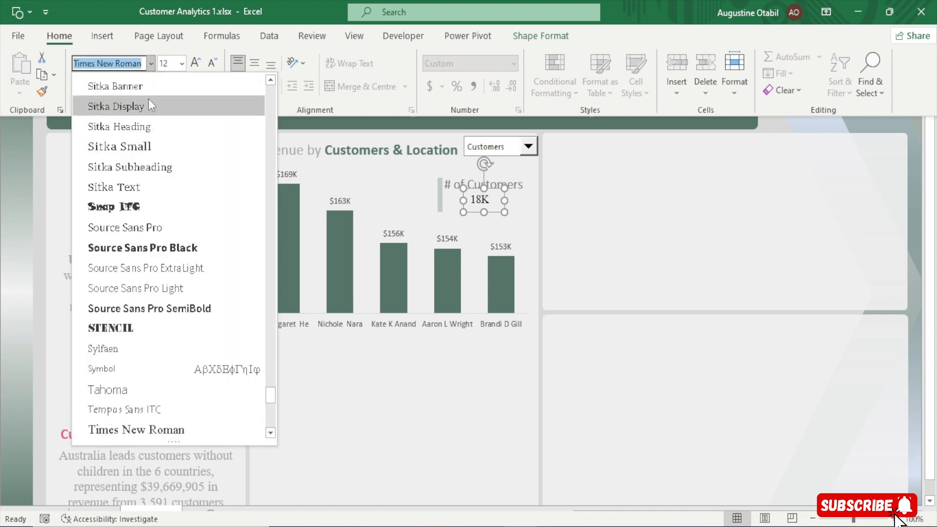
scroll(148, 99, up, 20)
click(166, 119)
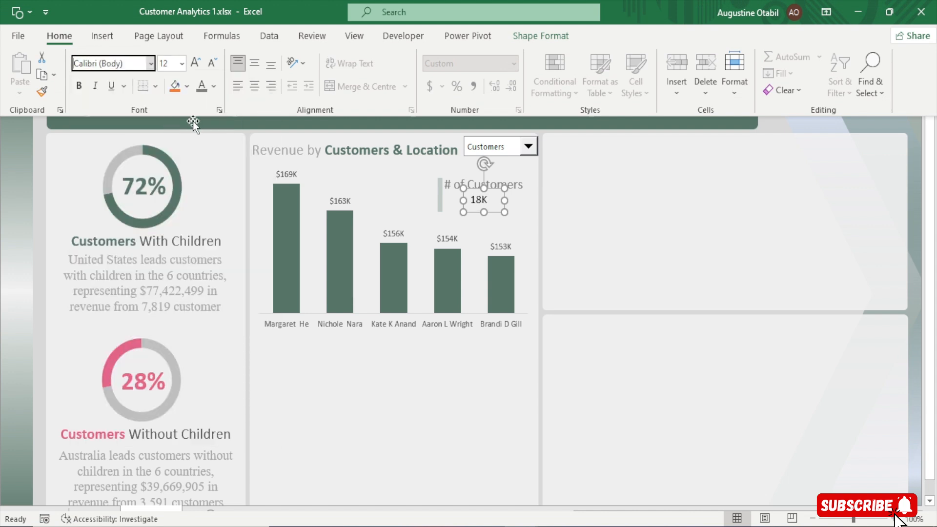
click(200, 88)
click(195, 63)
click(195, 63)
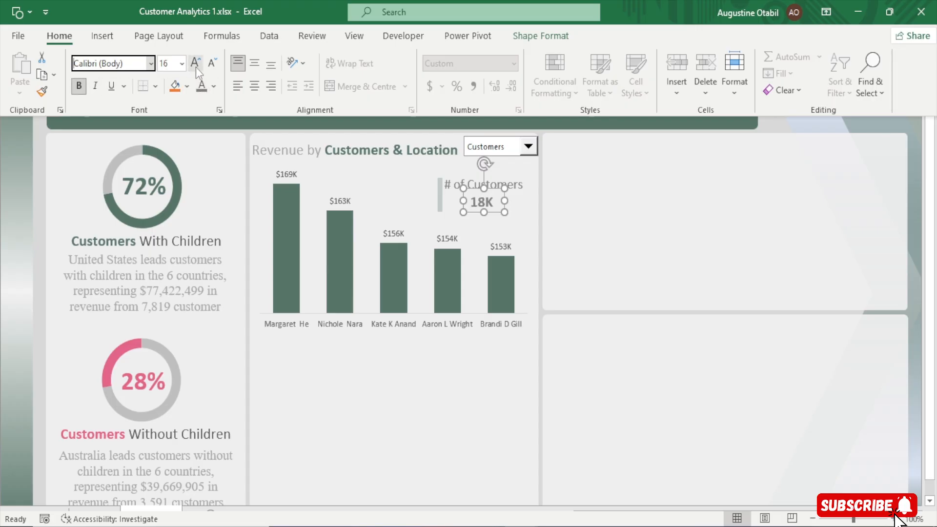
click(195, 66)
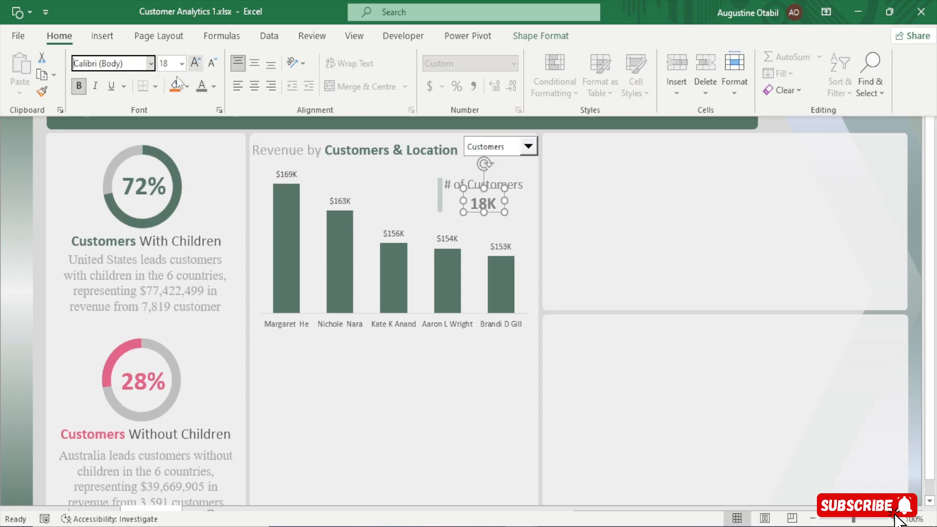
click(79, 90)
key(ctrl+shift+F1)
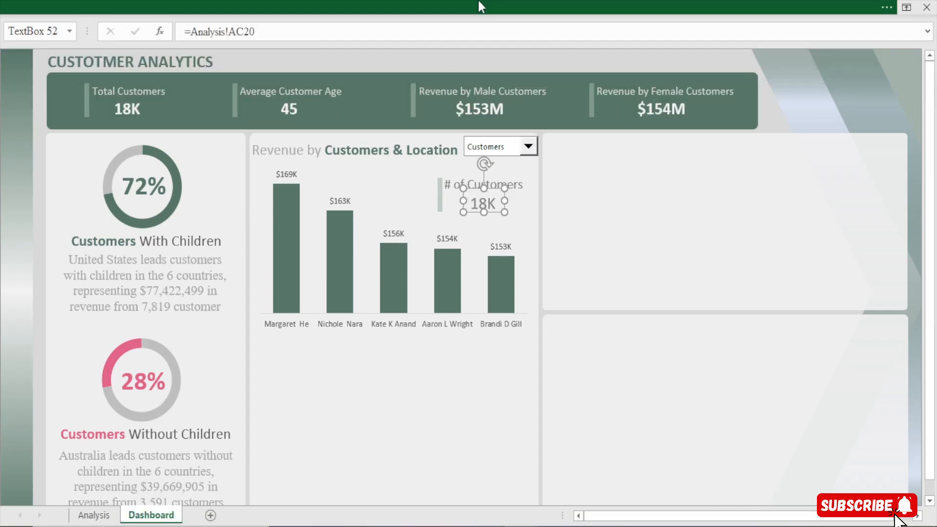
Hide the formula bar and deselect the value text box on the dashboard
click(480, 6)
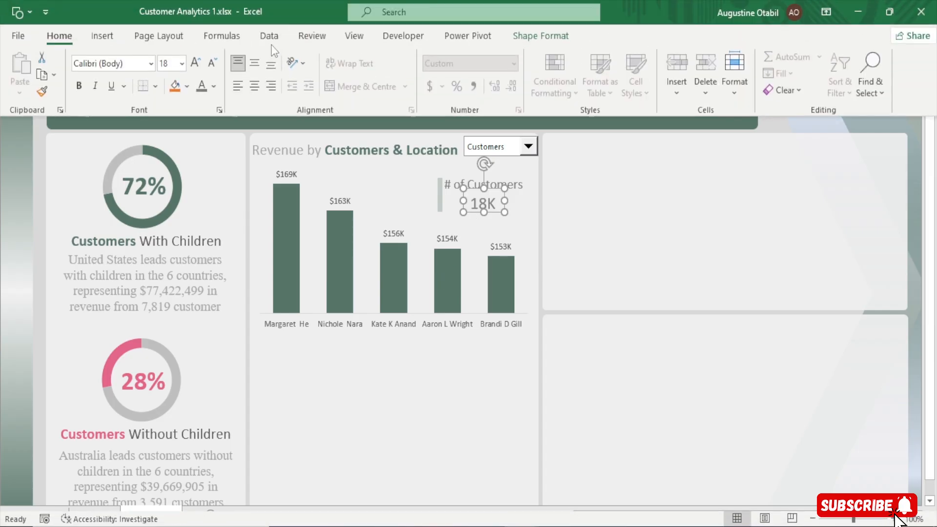
click(352, 38)
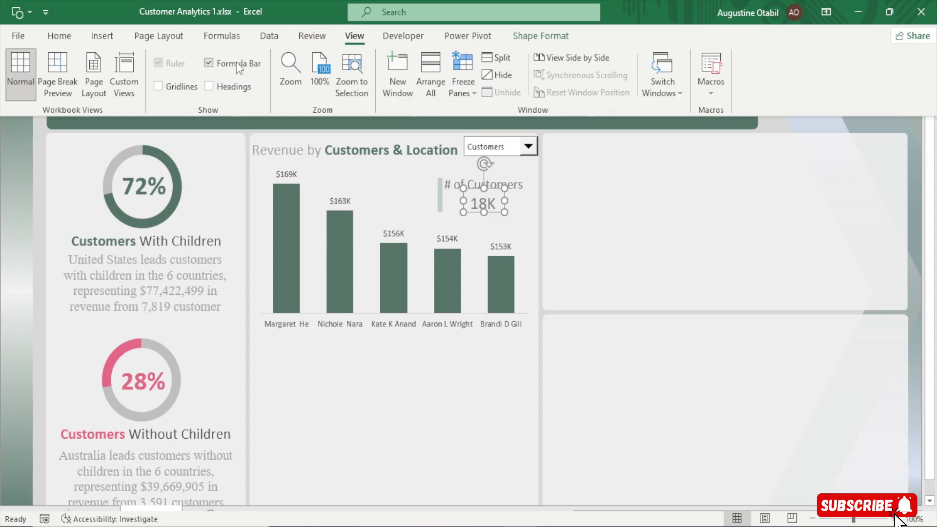
scroll(355, 238, down, 1)
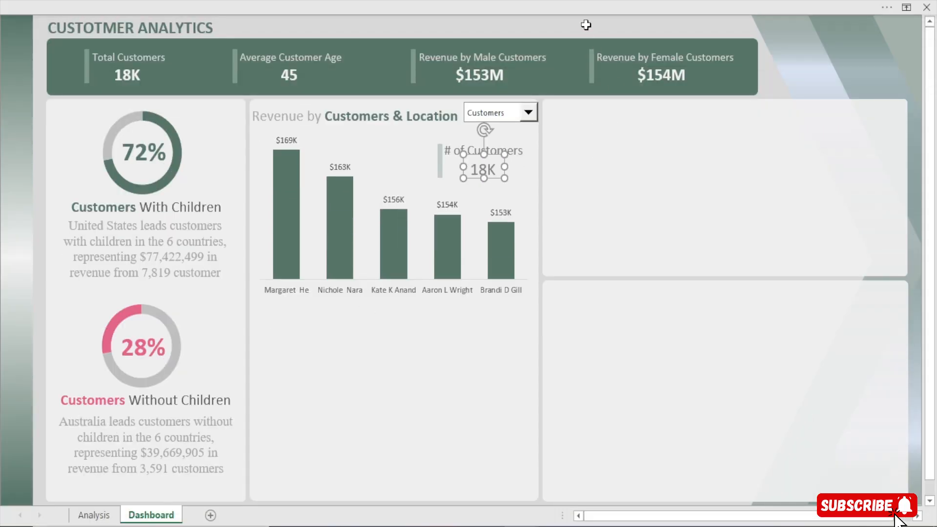
click(585, 24)
Nudge the value text box slightly up toward the # of Customers caption and deselect it
click(486, 171)
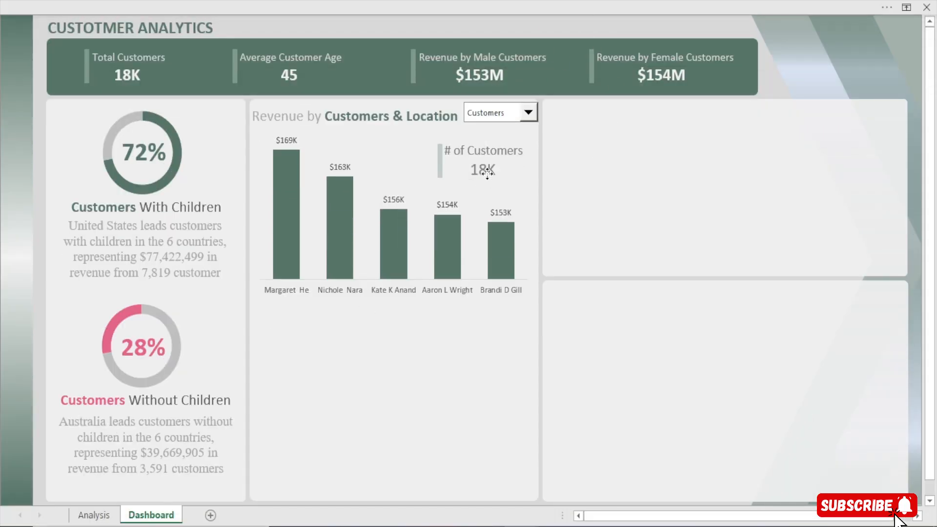
key(Up)
click(529, 116)
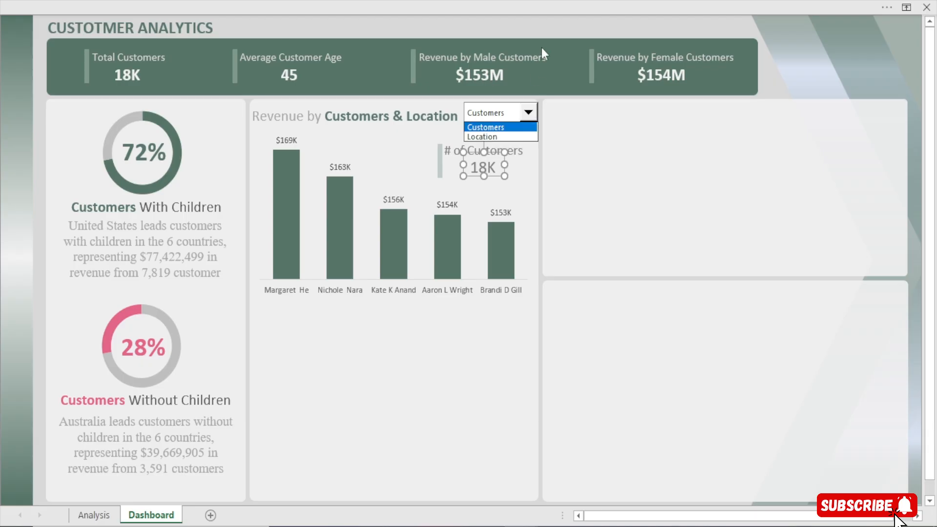
click(549, 31)
click(548, 30)
Switch the combo box to Location and nudge the Revenue Location caption right, clear of the vertical bar
click(529, 113)
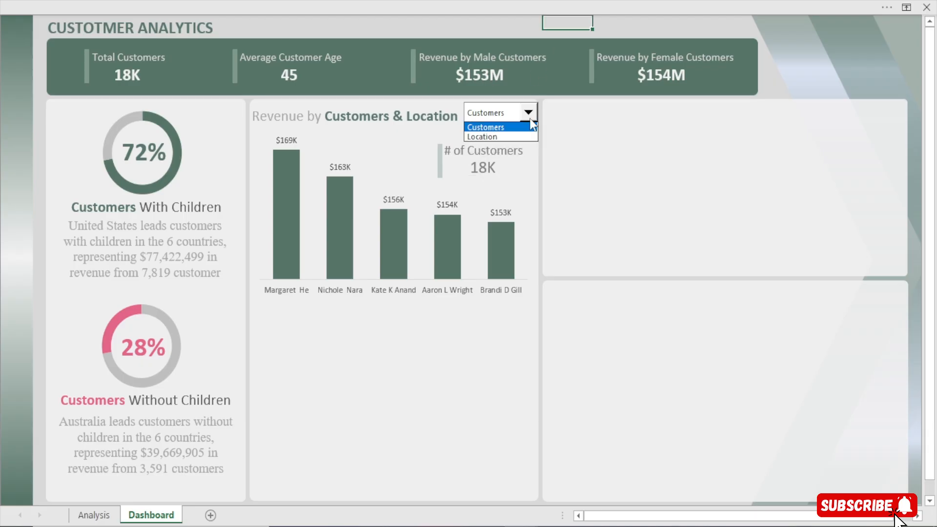
click(514, 137)
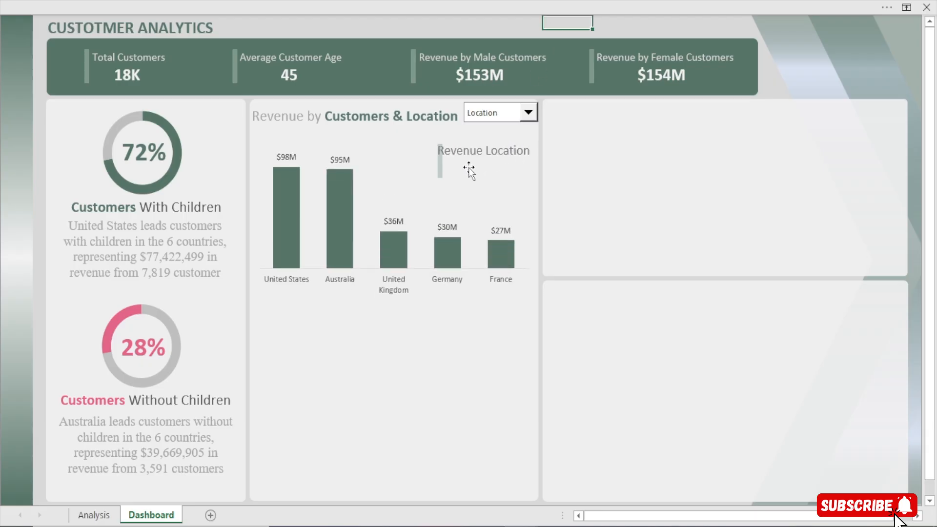
click(474, 148)
key(Right)
key(Right)
key(Right)
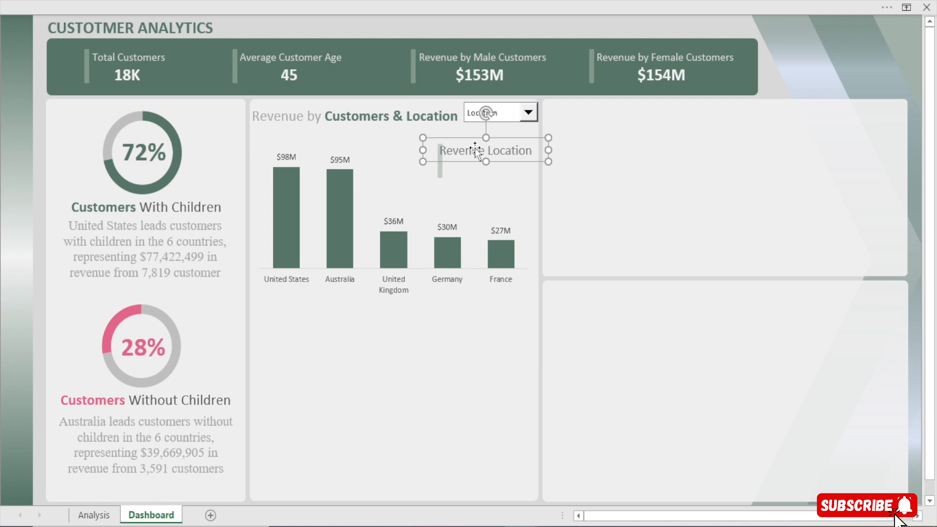
Inspect the IF formula in cell AC20 on the Analysis sheet that feeds the dashboard's value text box
click(477, 174)
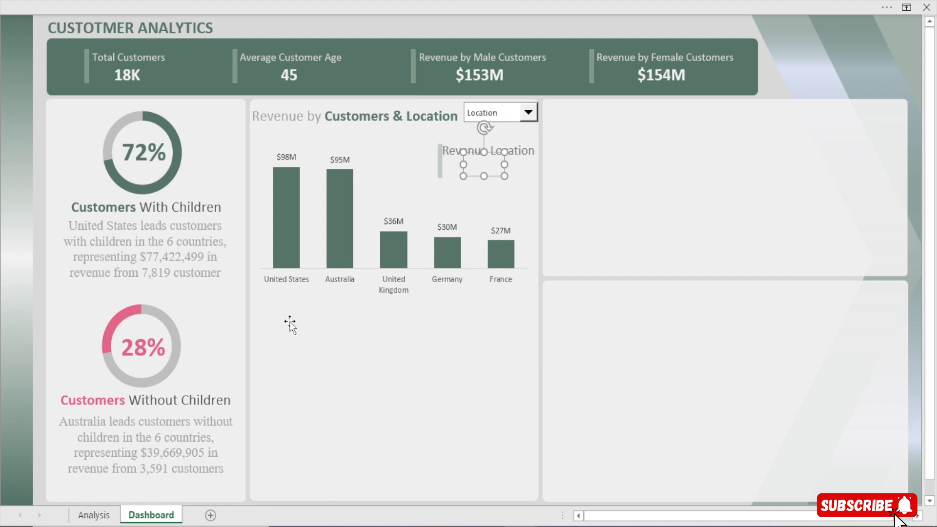
click(94, 516)
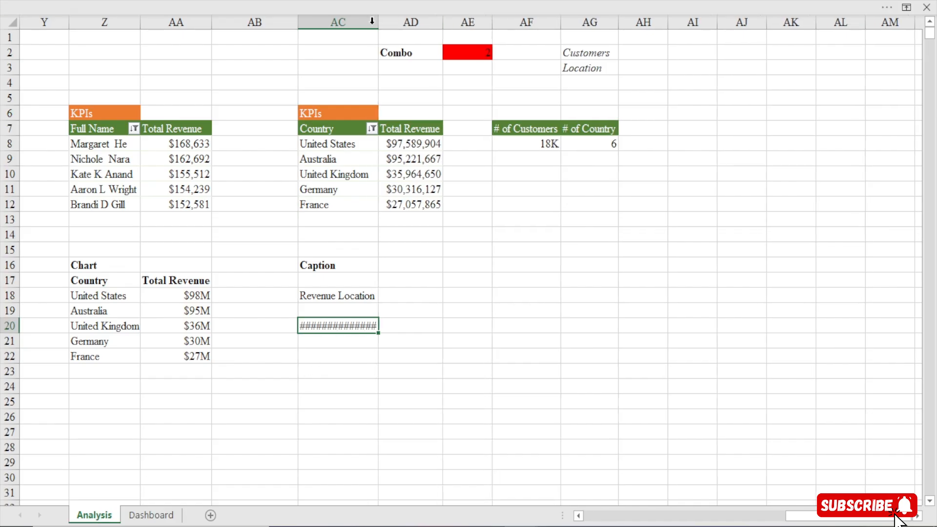
drag(372, 23, 378, 24)
double_click(338, 328)
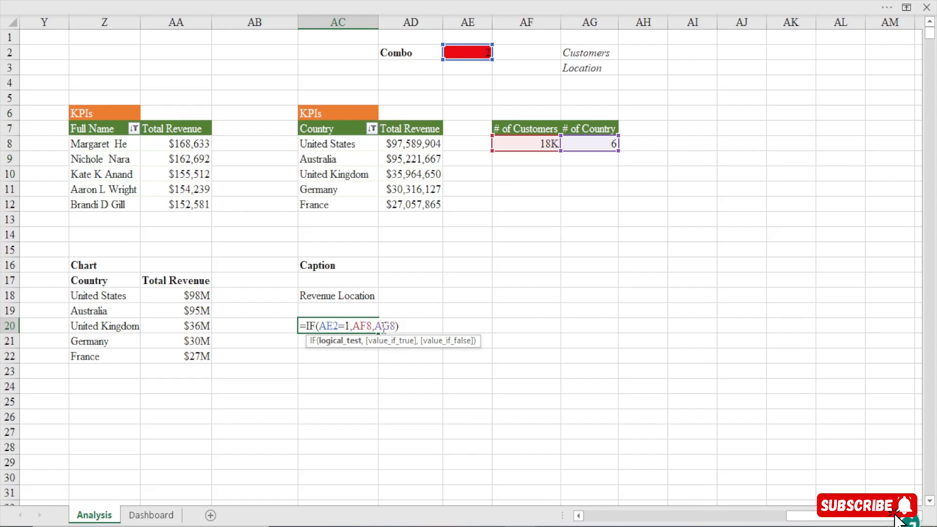
key(Return)
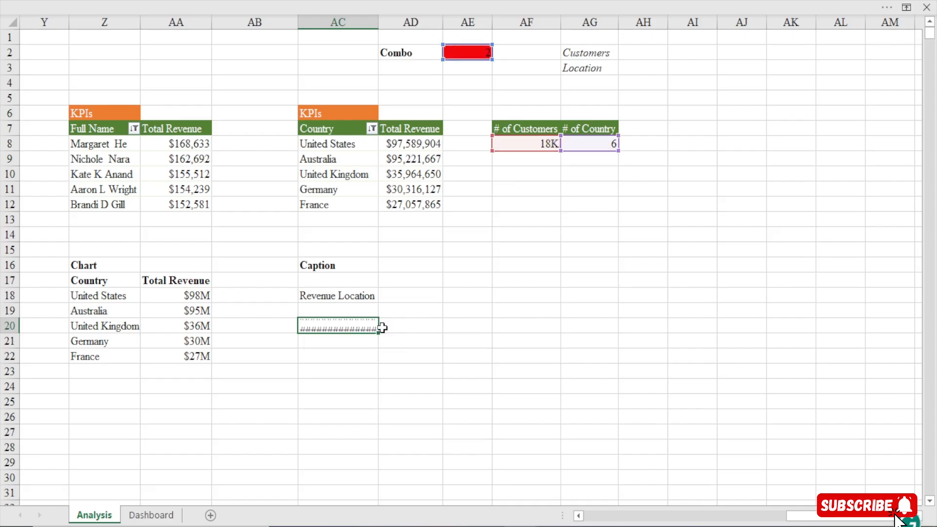
click(333, 324)
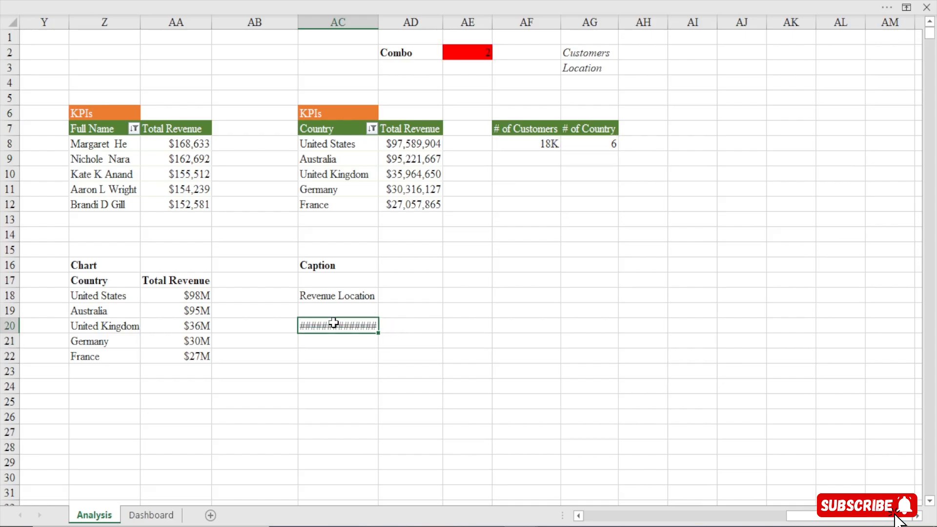
double_click(334, 324)
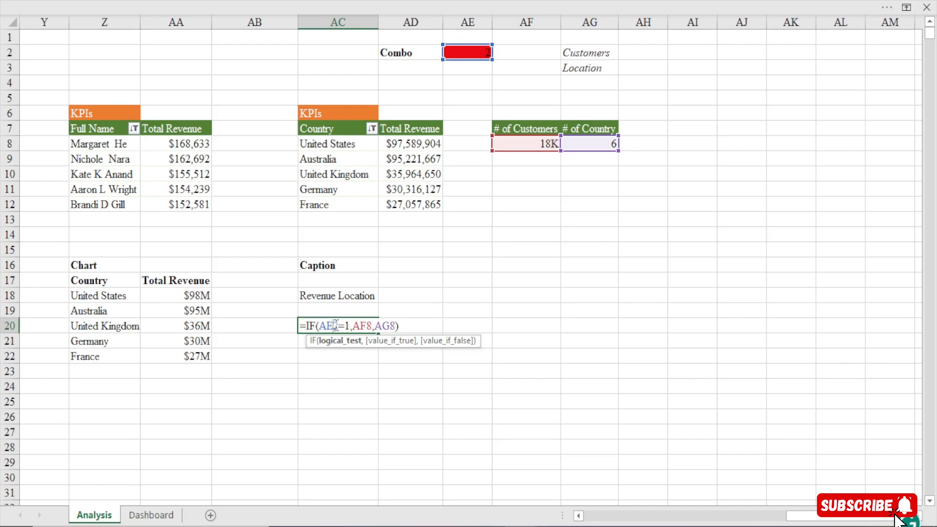
click(397, 326)
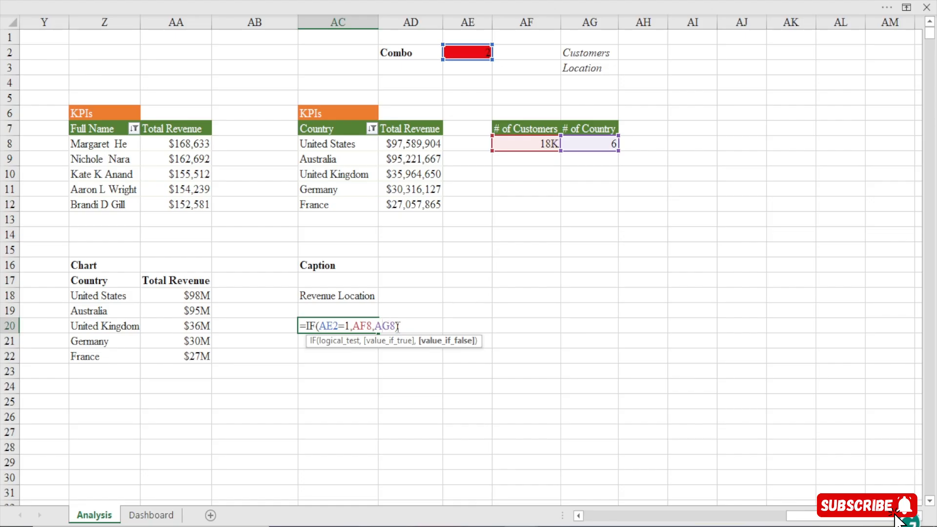
text())
key(Return)
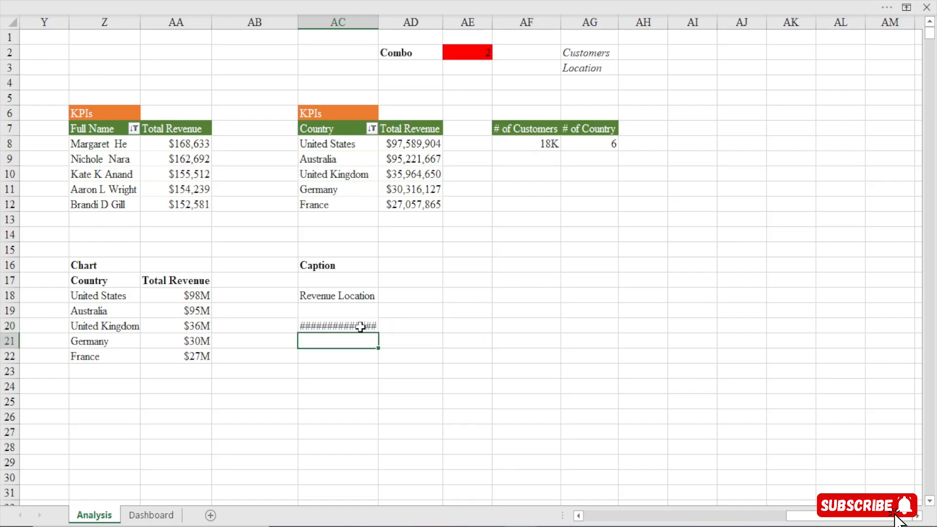
click(360, 326)
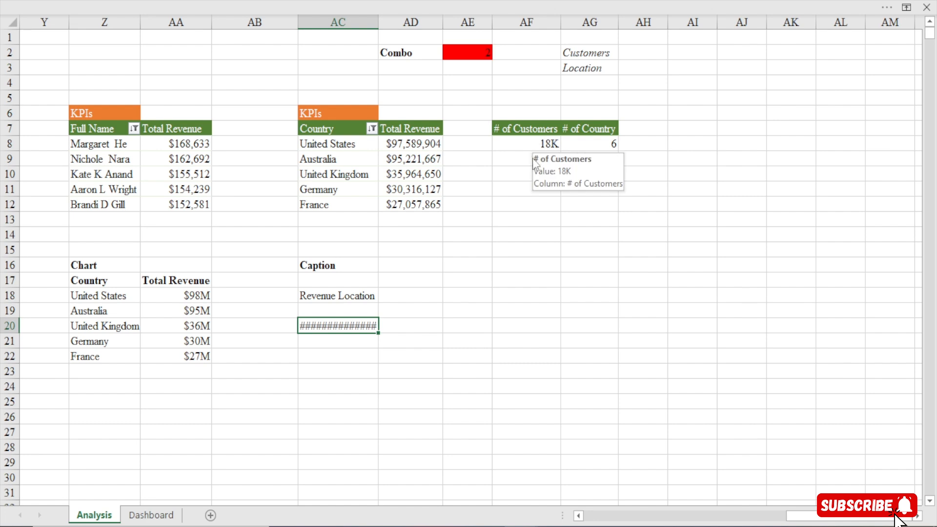
key(ctrl+1)
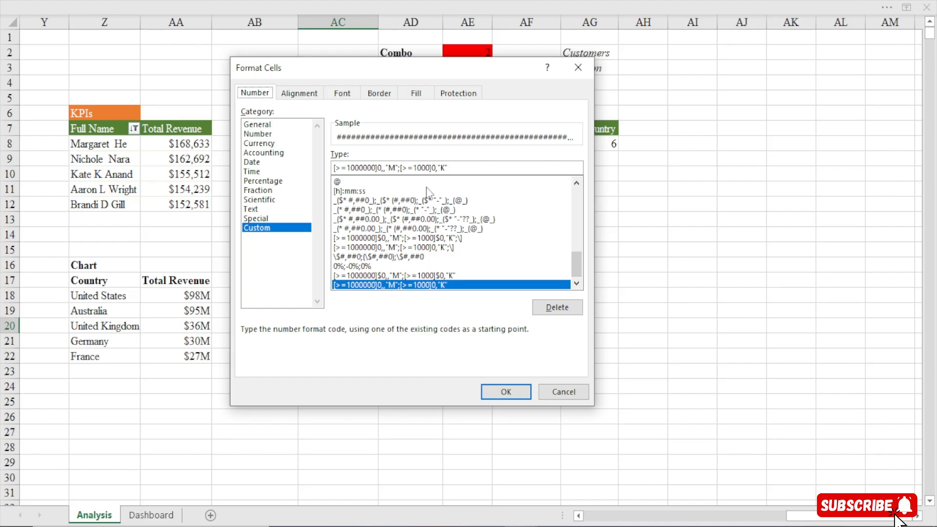
key(BackSpace)
drag(448, 167, 293, 165)
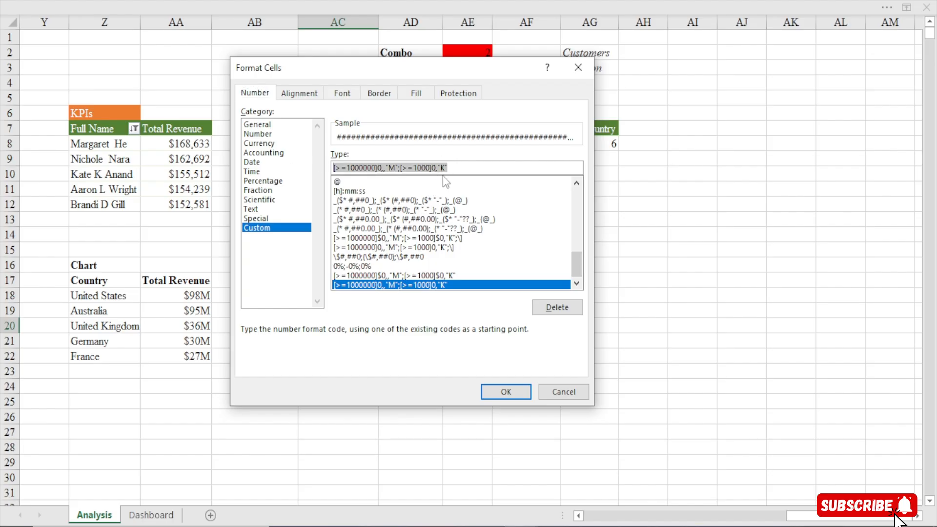
key(BackSpace)
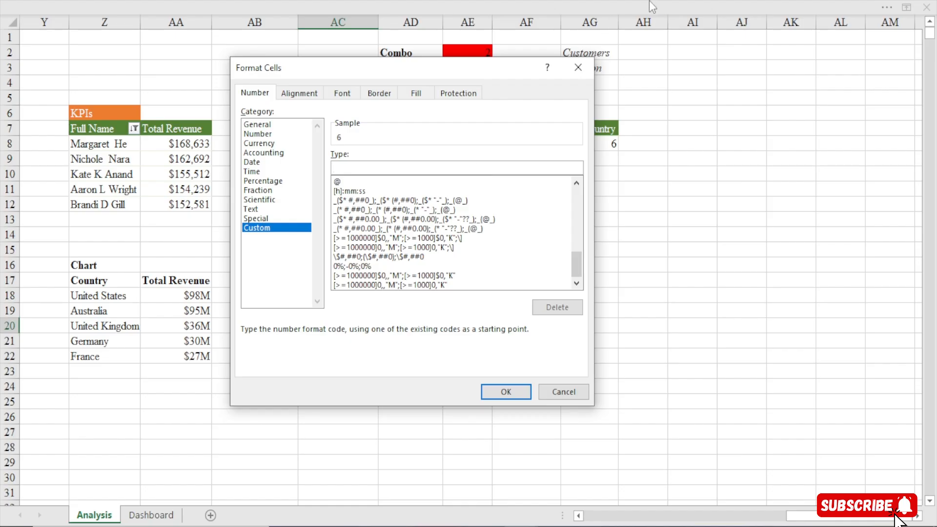
click(578, 68)
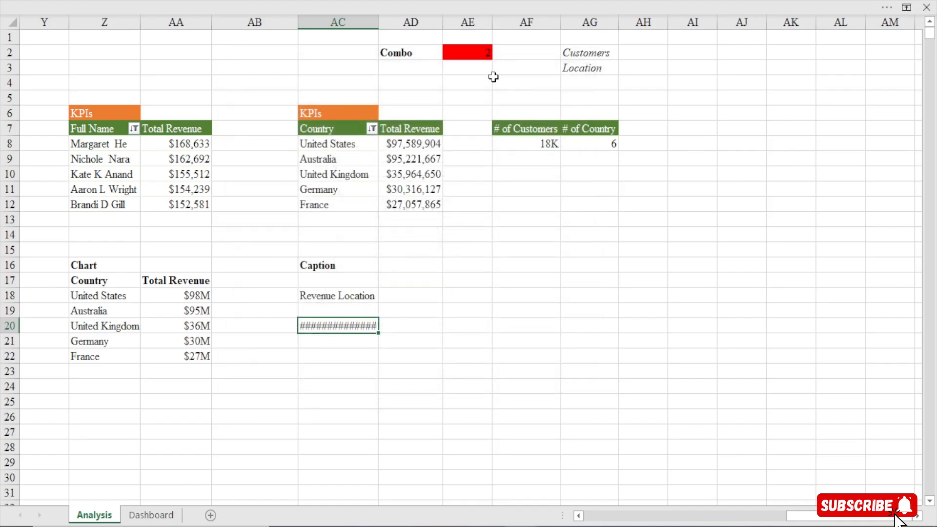
Switch the dashboard's combo box to Customers to check the value text box
click(150, 515)
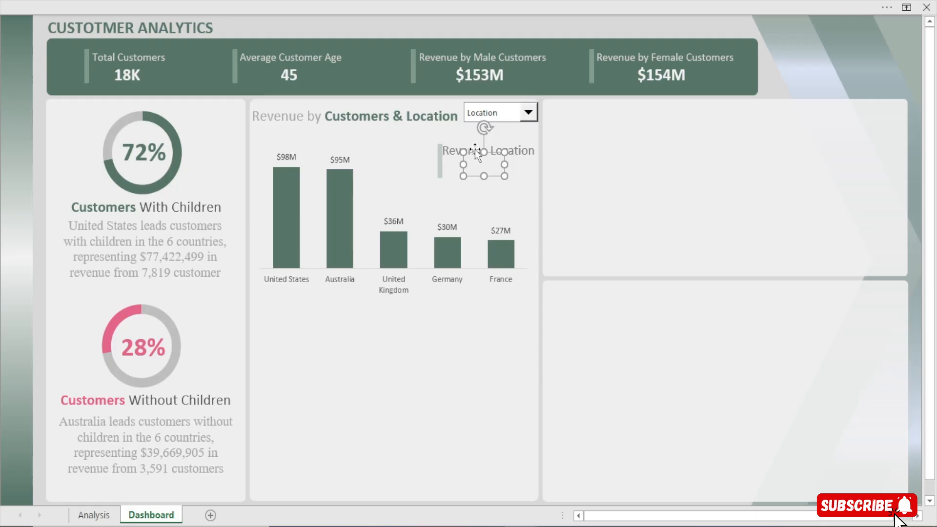
click(527, 113)
click(487, 126)
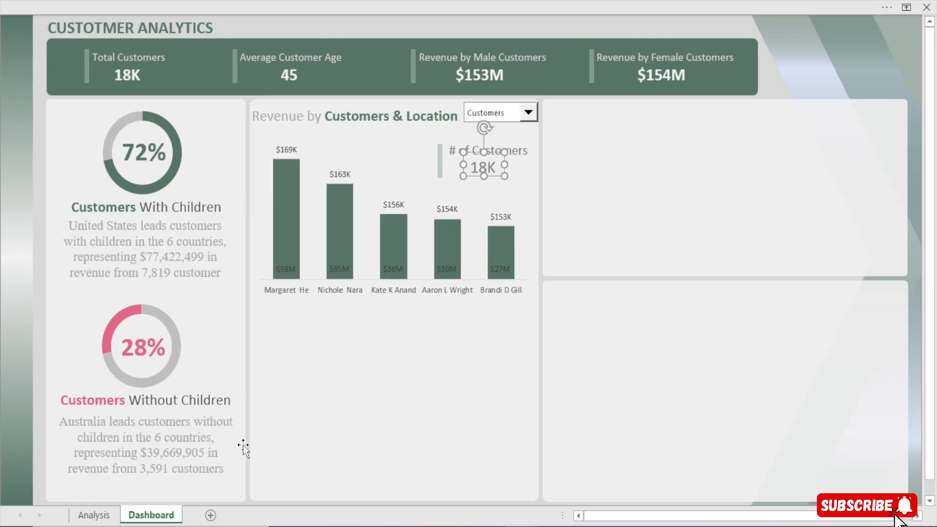
Give cell AC20 on the Analysis sheet the custom number format 0,"K"
click(94, 514)
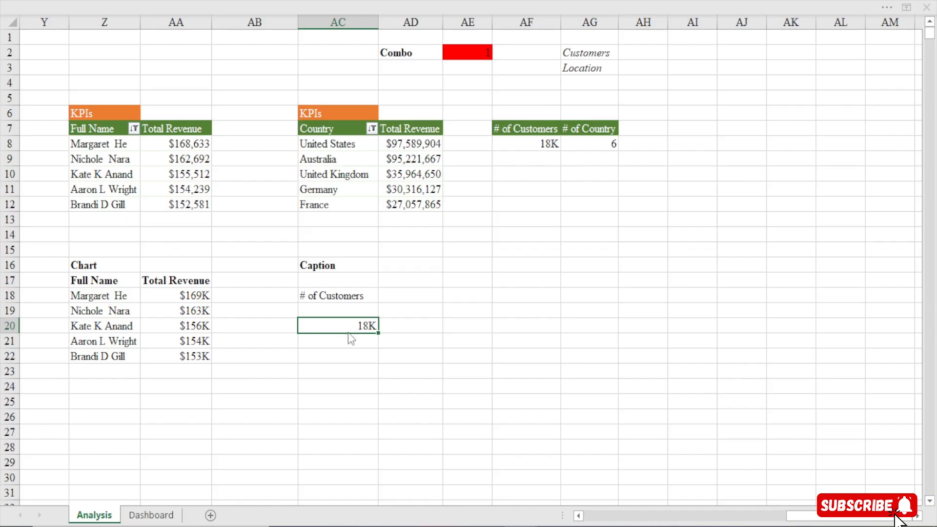
key(ctrl+1)
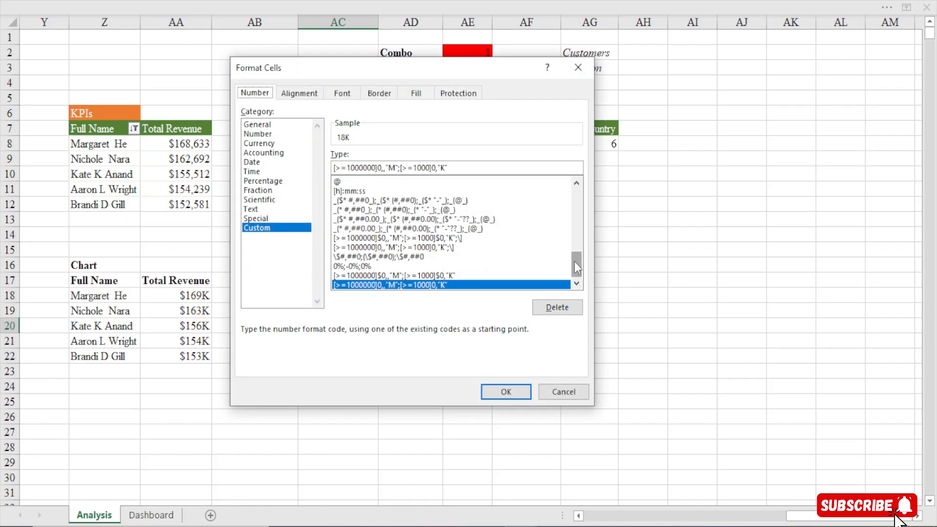
drag(575, 266, 575, 202)
click(346, 200)
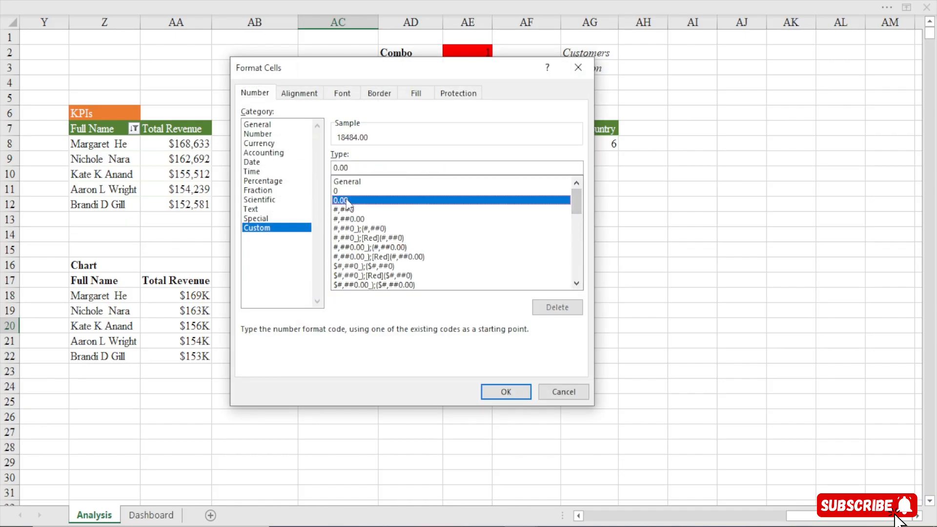
click(363, 167)
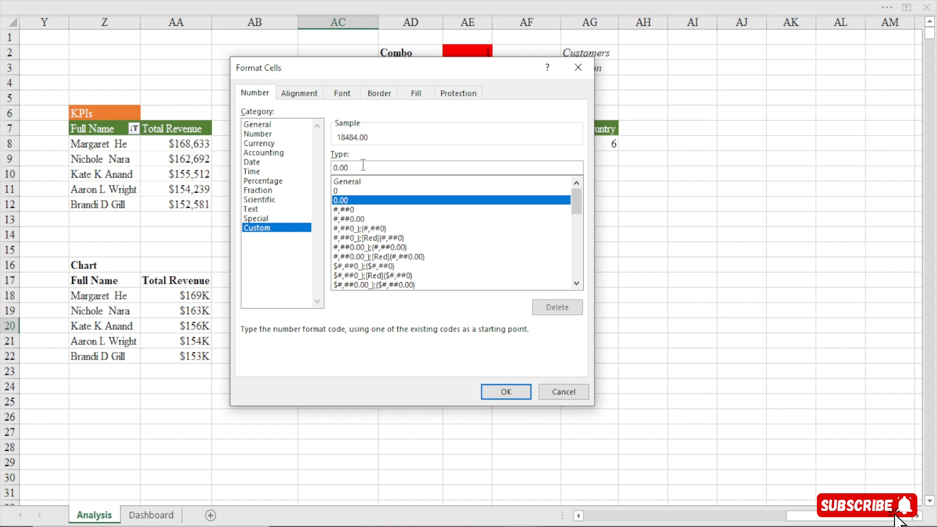
key(BackSpace)
key(BackSpace)
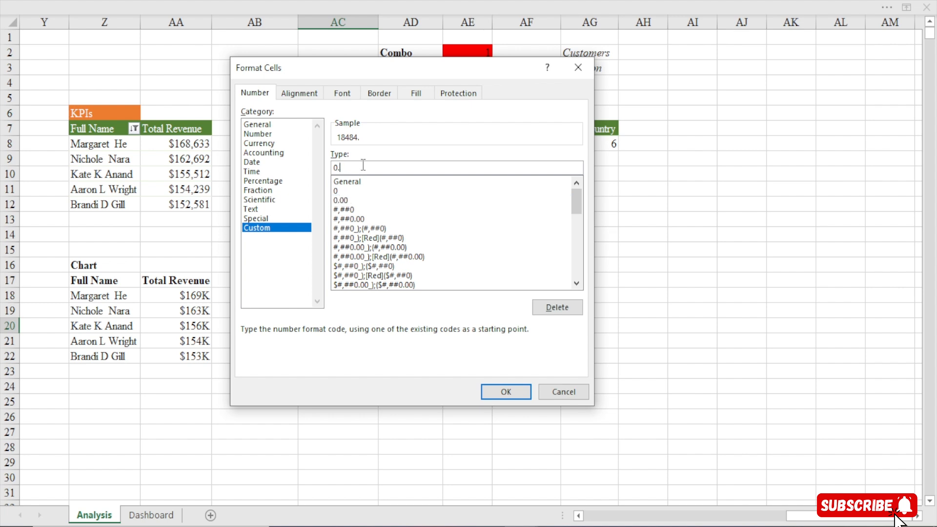
key(BackSpace)
text(,"K")
click(500, 389)
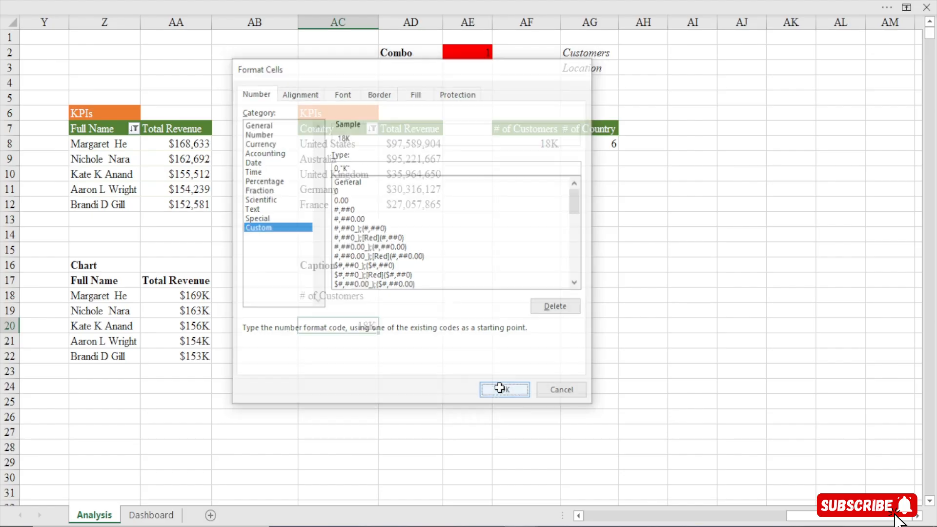
Deselect the value text box on the dashboard and switch the combo box to Location to check the formatted value
click(152, 516)
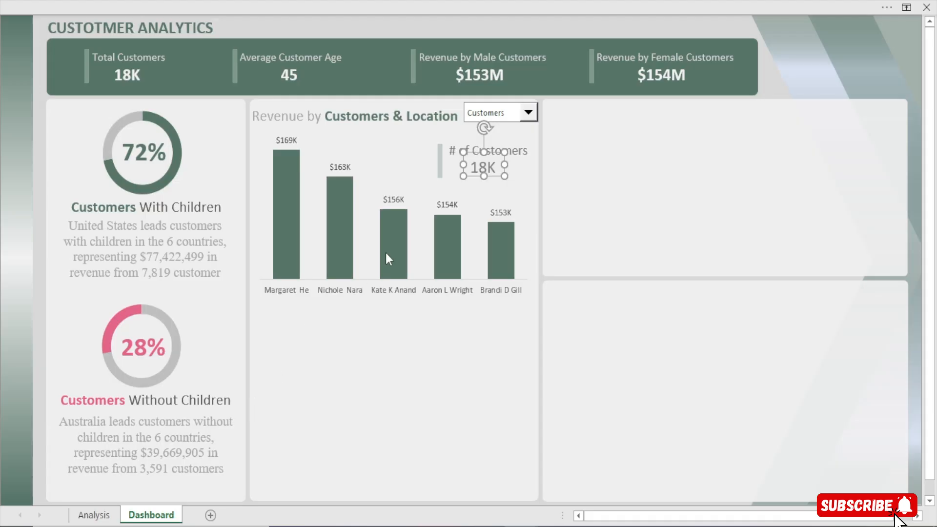
click(600, 24)
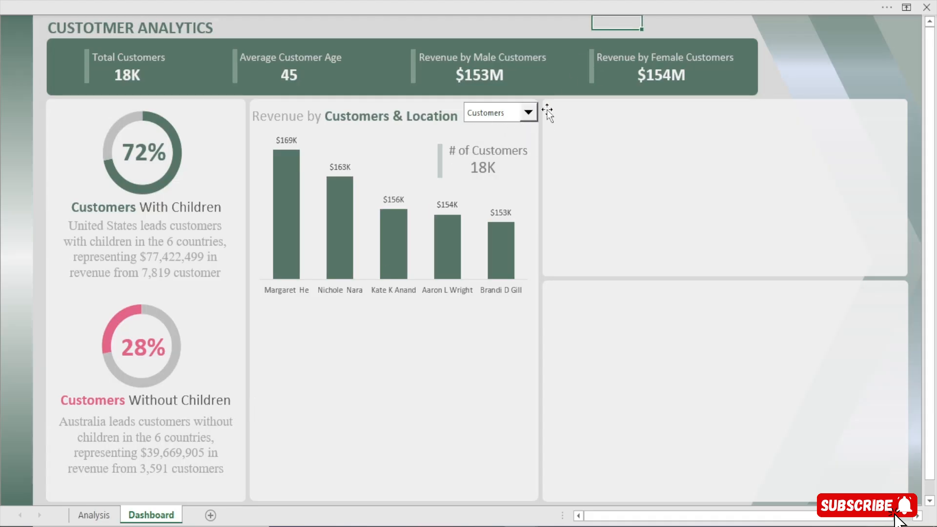
click(528, 113)
click(488, 137)
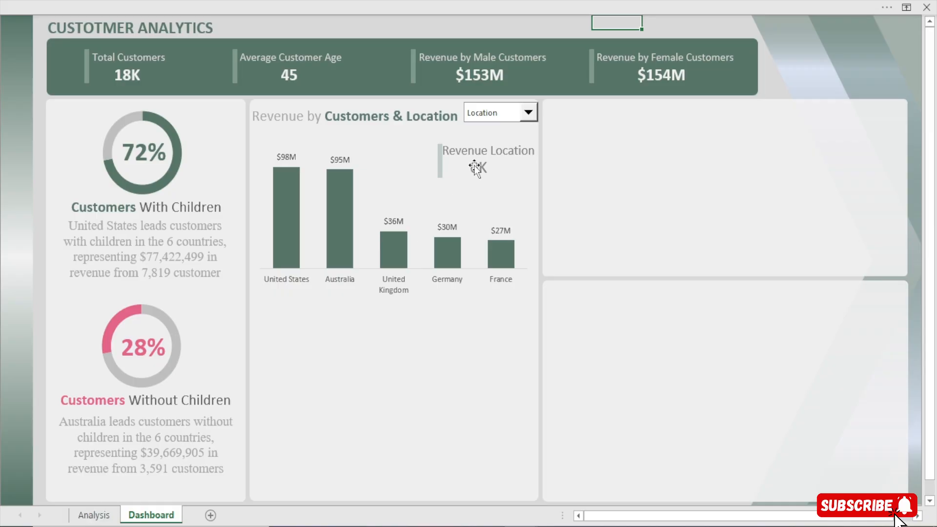
Open the custom number format code of cell AC20 on the Analysis sheet for editing
click(94, 515)
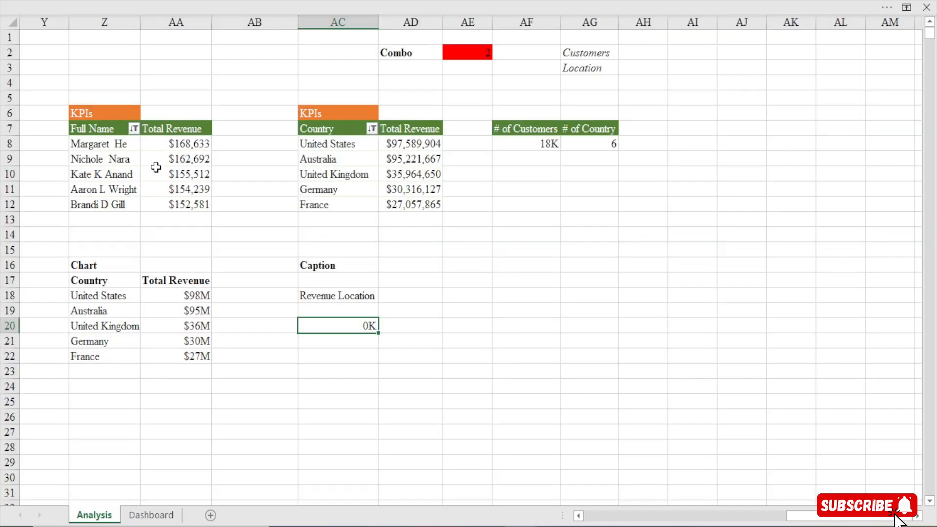
key(ctrl+1)
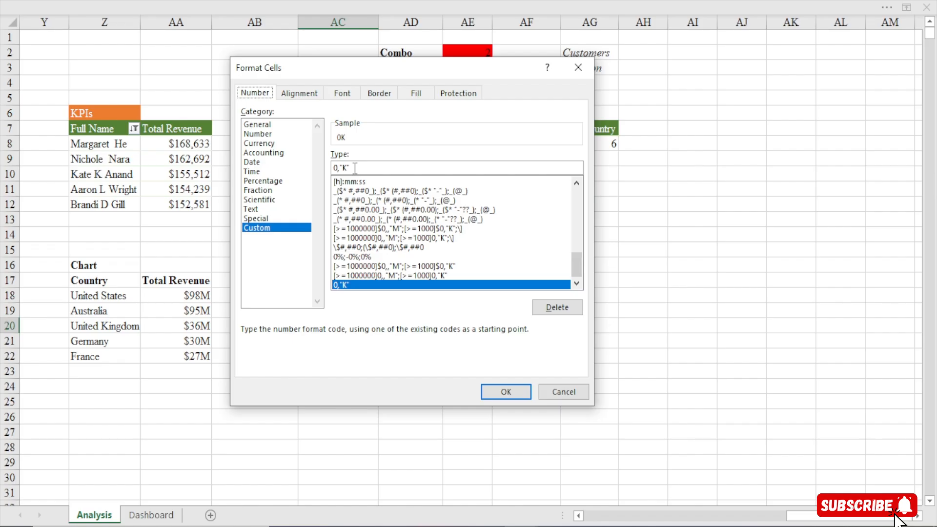
click(355, 168)
text(;)
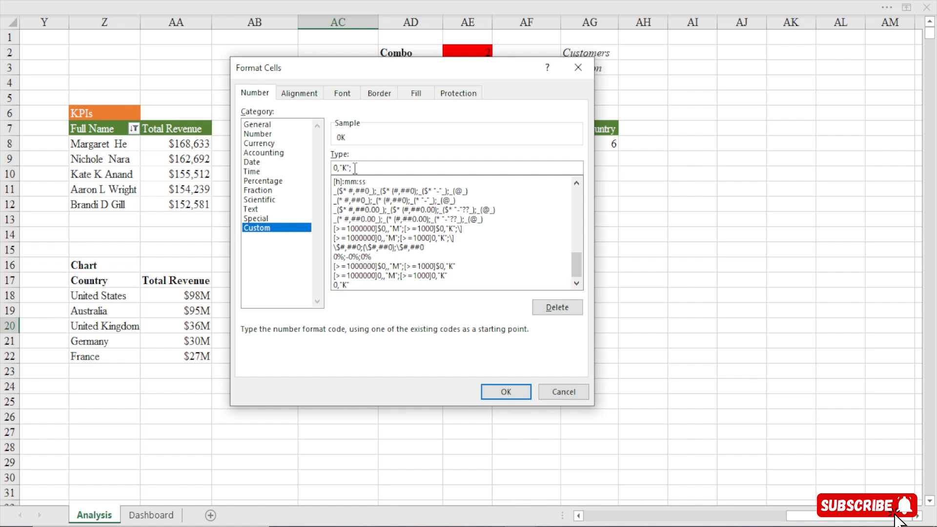
text(0)
key(BackSpace)
text(#)
key(BackSpace)
key(BackSpace)
key(BackSpace)
key(BackSpace)
key(BackSpace)
key(BackSpace)
key(BackSpace)
key(BackSpace)
text(0)
text(,)
text(0)
key(BackSpace)
key(BackSpace)
Set cell AC20's custom number format to 0;0,"K", building on the existing 0,"K" code
click(342, 285)
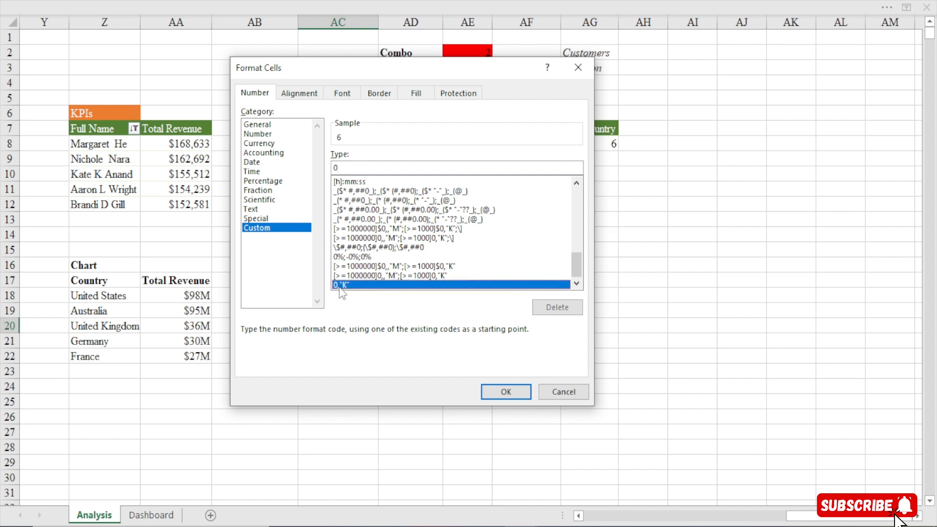
click(335, 168)
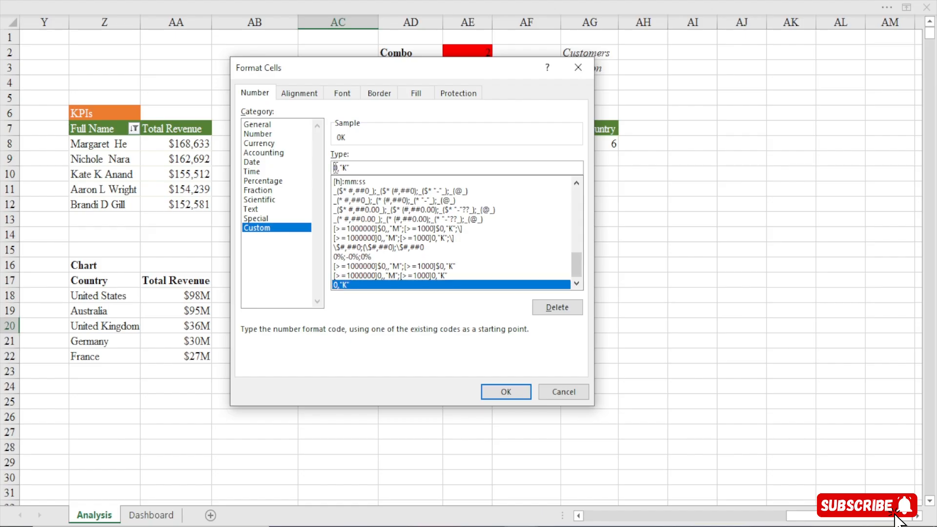
text(')
key(BackSpace)
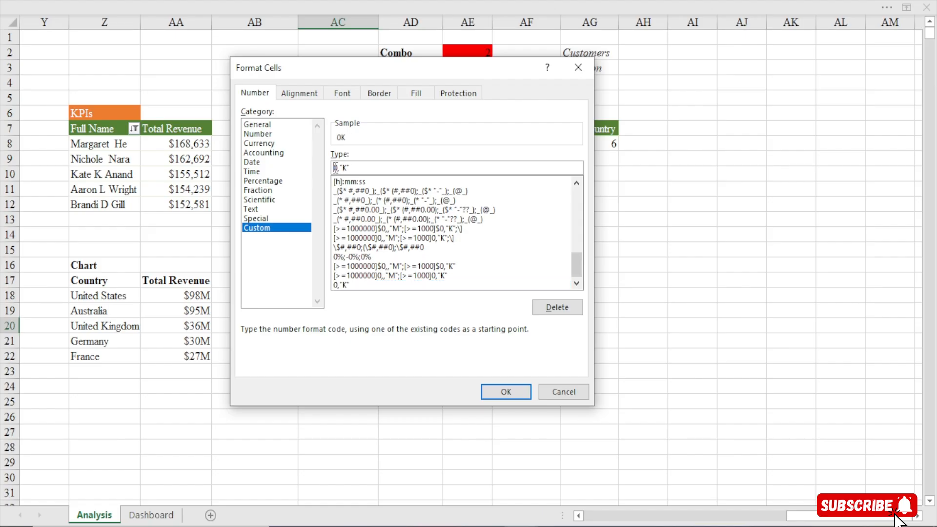
text(;)
key(BackSpace)
text(0;)
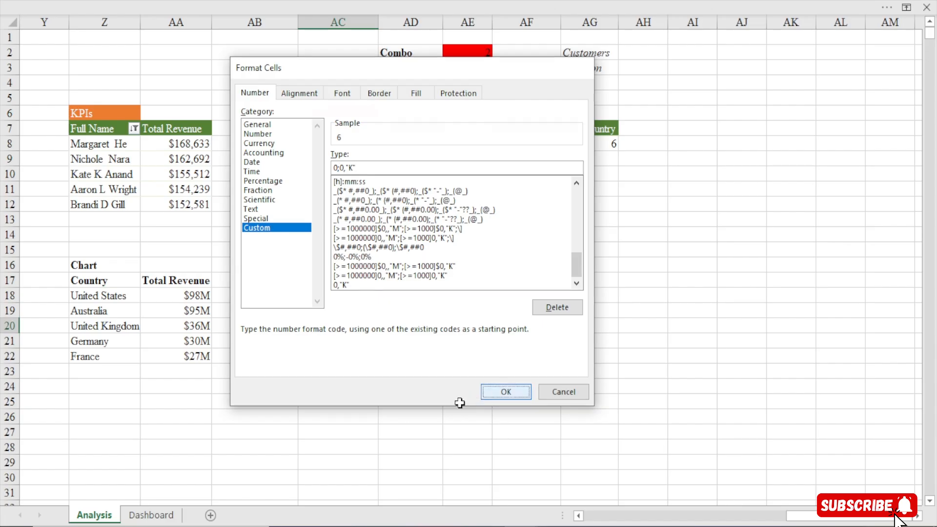
click(479, 390)
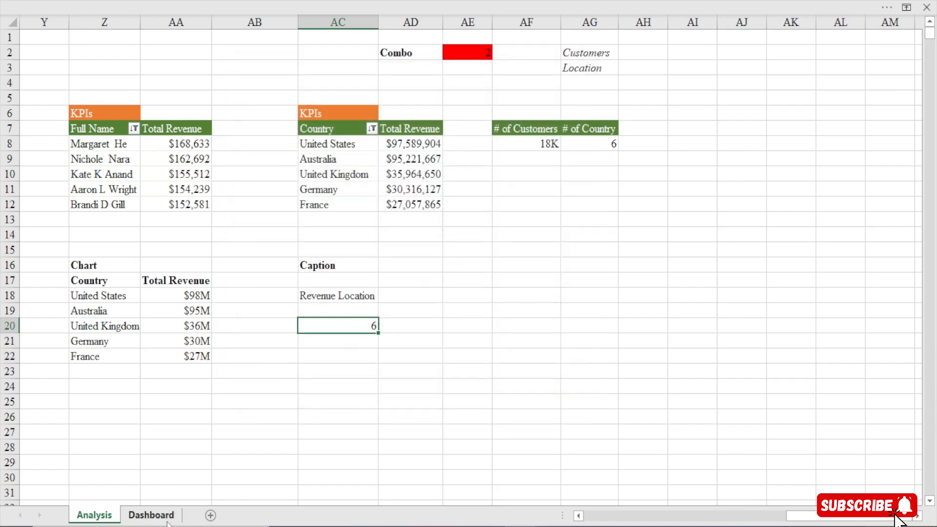
Nudge the dashboard's vertical bar slightly left, clear of the Revenue Location caption, and deselect it
click(151, 515)
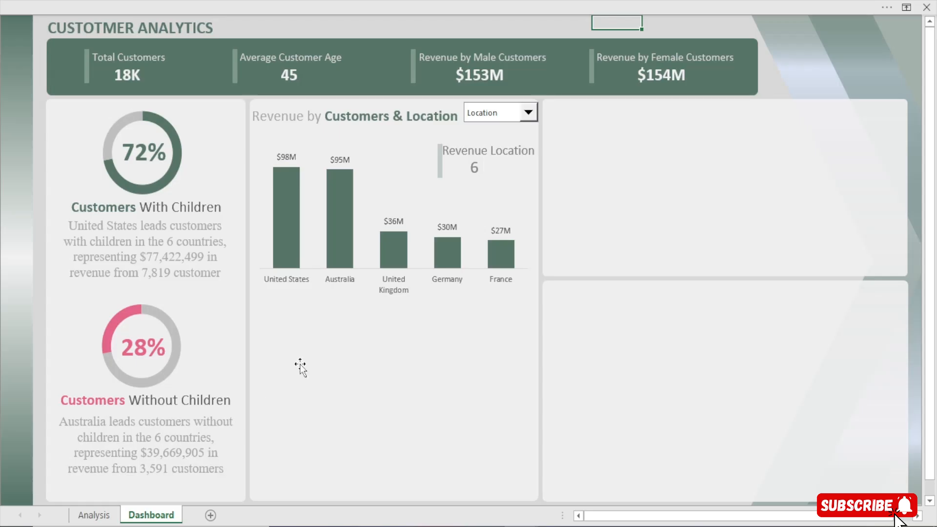
click(439, 156)
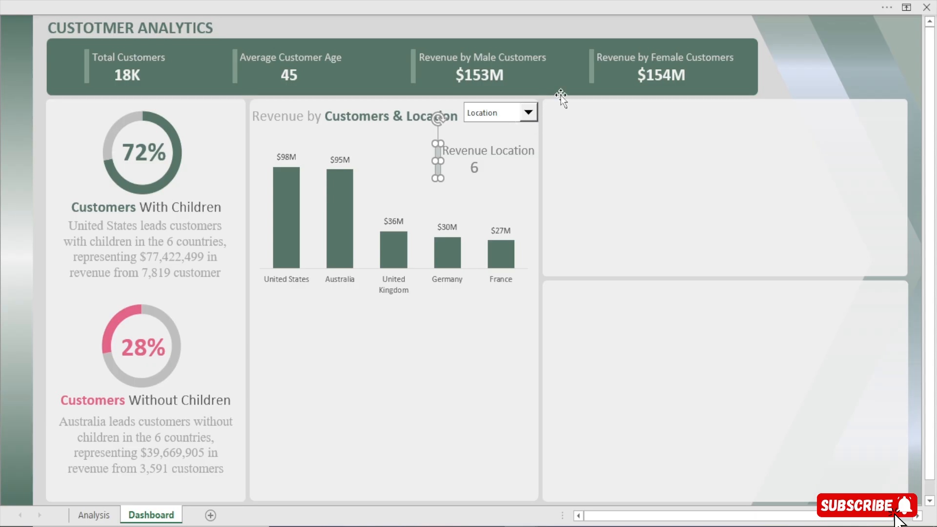
click(594, 27)
Switch the revenue chart's combo box to Customers and select the value text box to check its formatted value
click(528, 112)
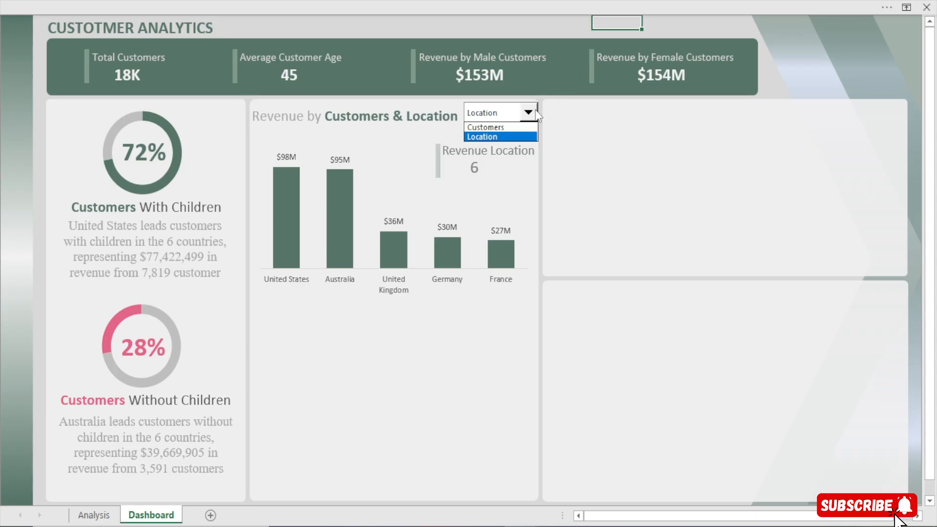
click(500, 128)
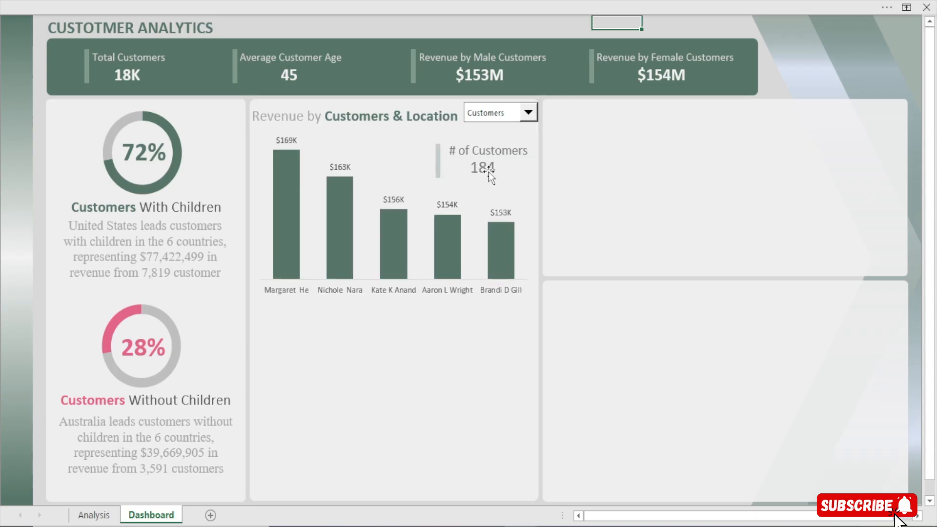
click(488, 172)
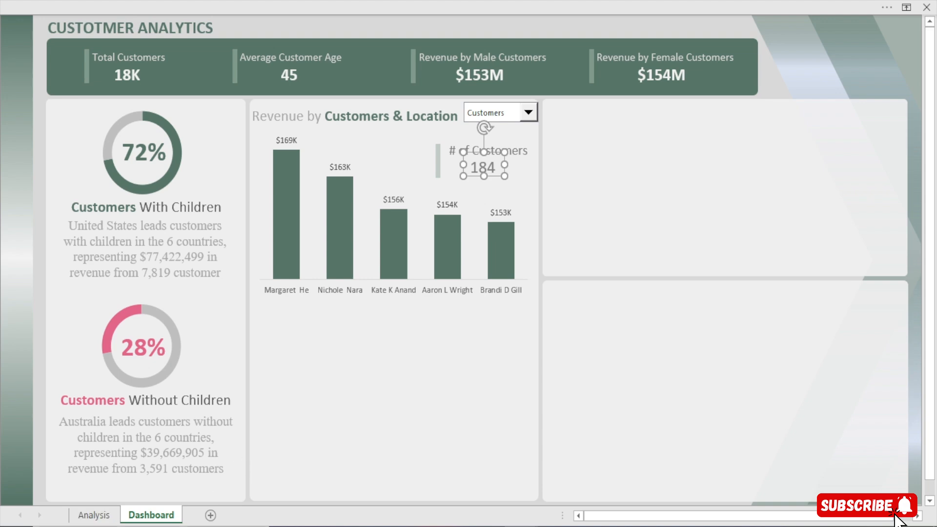
click(100, 519)
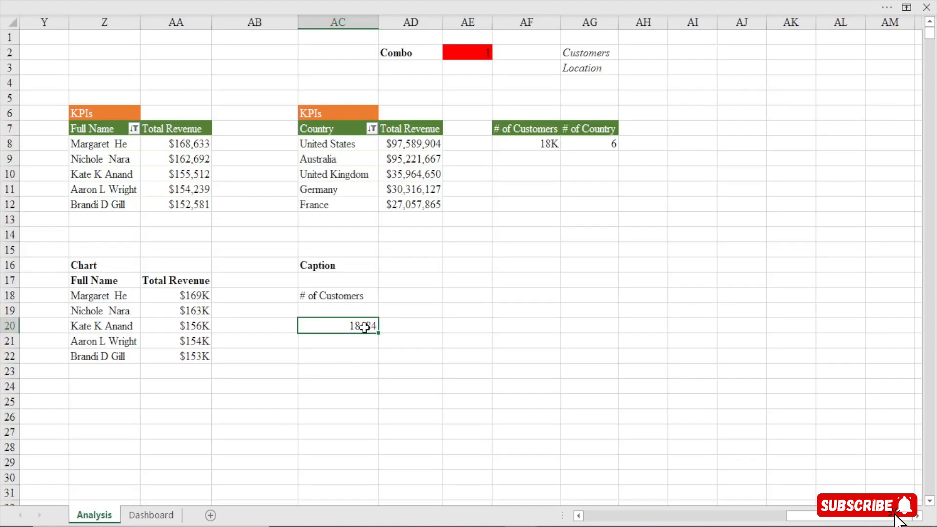
key(ctrl+1)
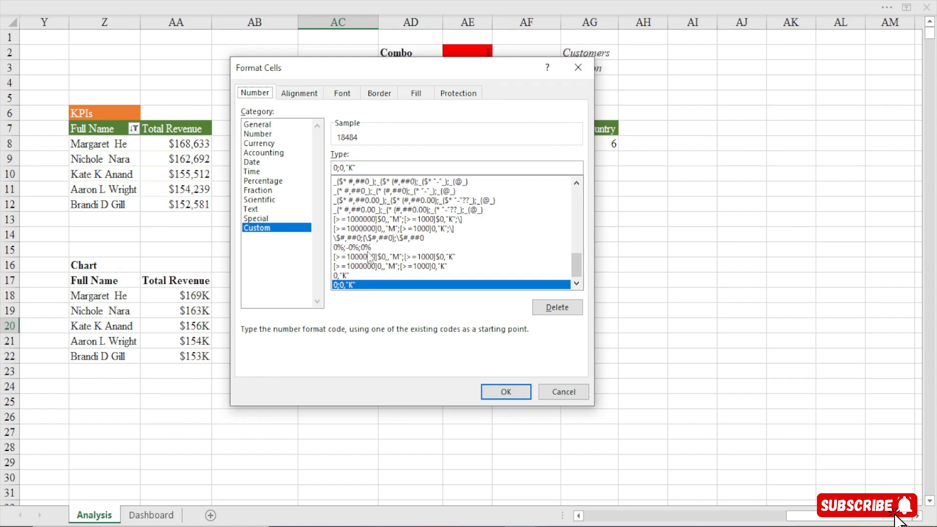
click(341, 168)
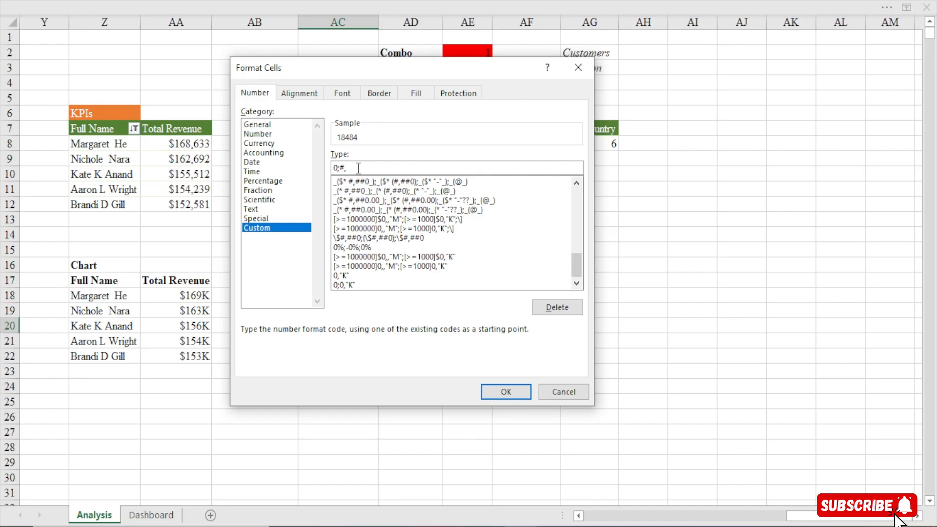
key(BackSpace)
key(BackSpace)
click(577, 67)
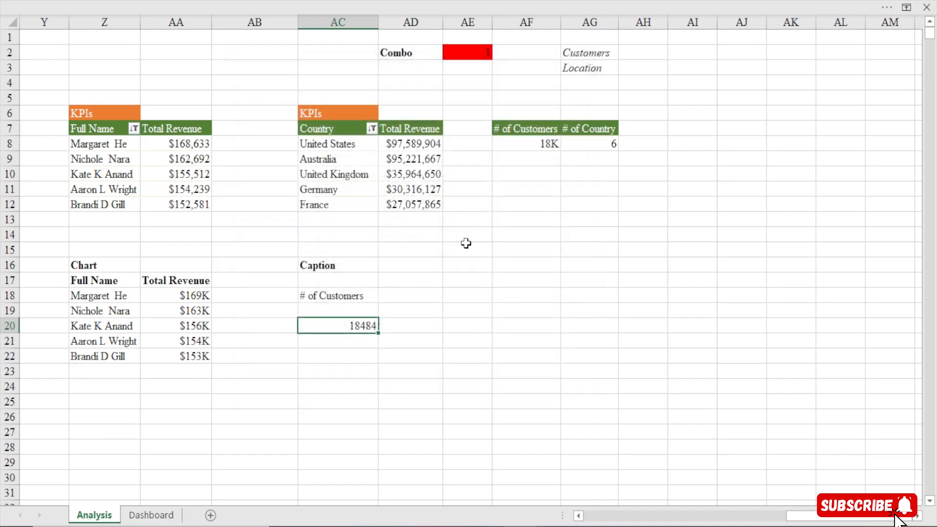
Widen the value text box beneath the # of Customers caption on the dashboard so the full number fits
click(125, 517)
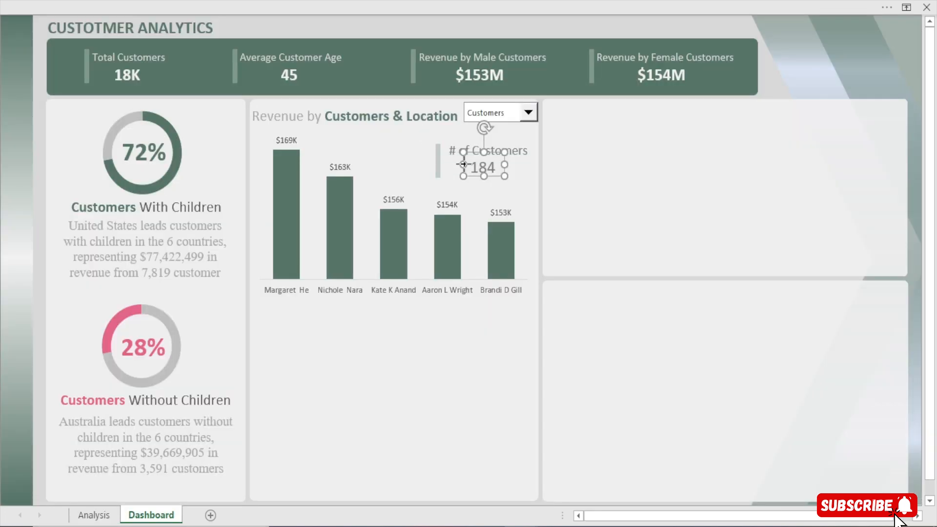
drag(463, 164, 441, 176)
mouse_move(505, 164)
mouse_down()
mouse_move(483, 167)
mouse_move(501, 168)
mouse_up()
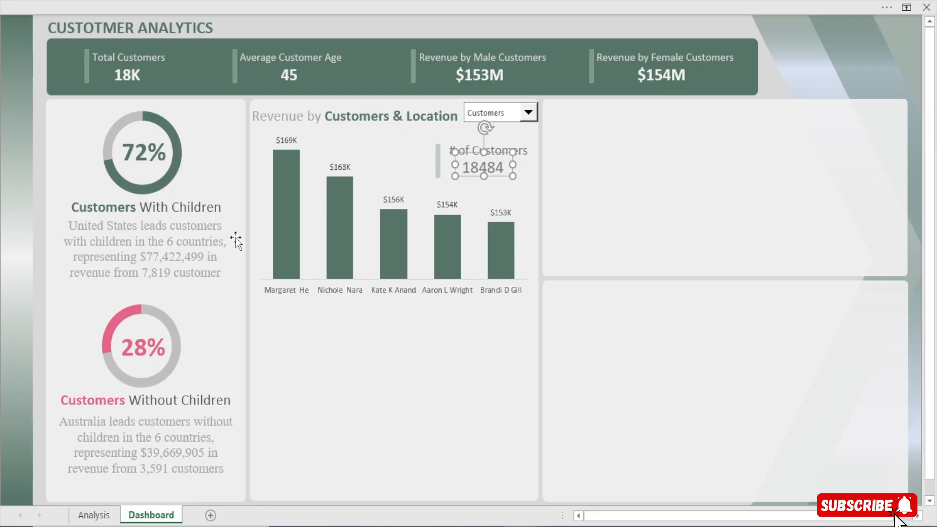
Copy the formatting of the # of Customers value in cell AF8 on the Analysis sheet to cell AC20 with Format Painter
click(94, 514)
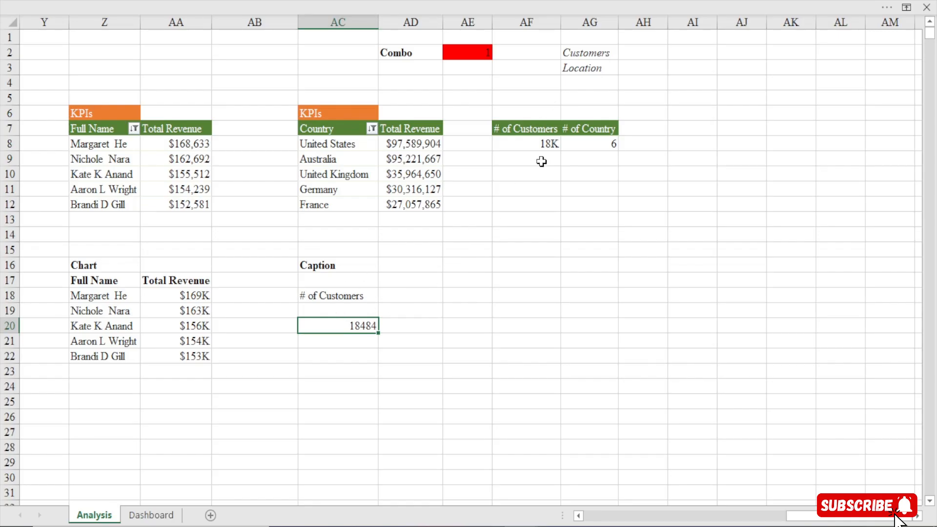
click(550, 147)
click(203, 7)
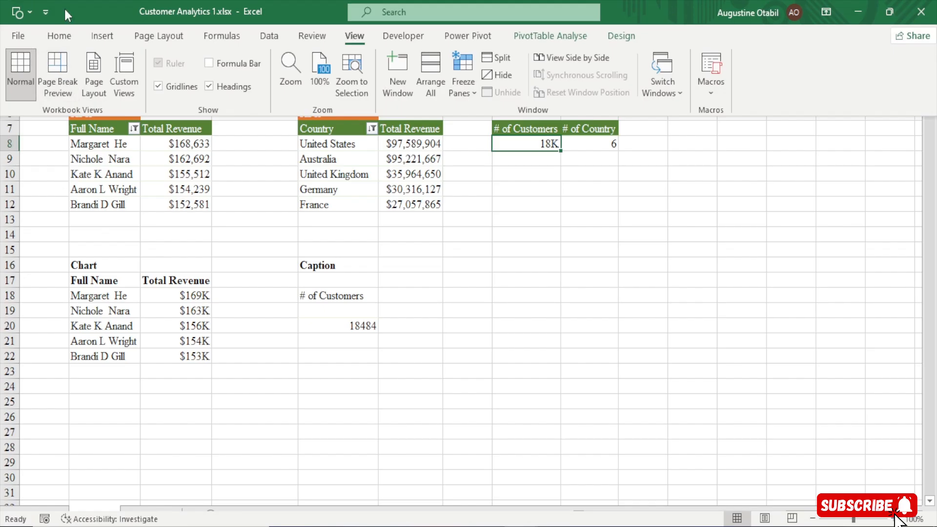
click(59, 36)
click(39, 93)
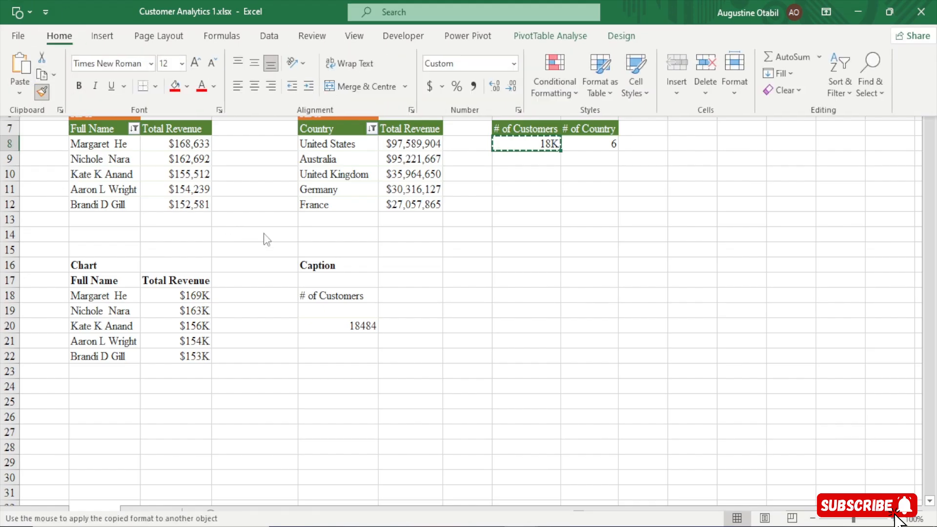
click(346, 324)
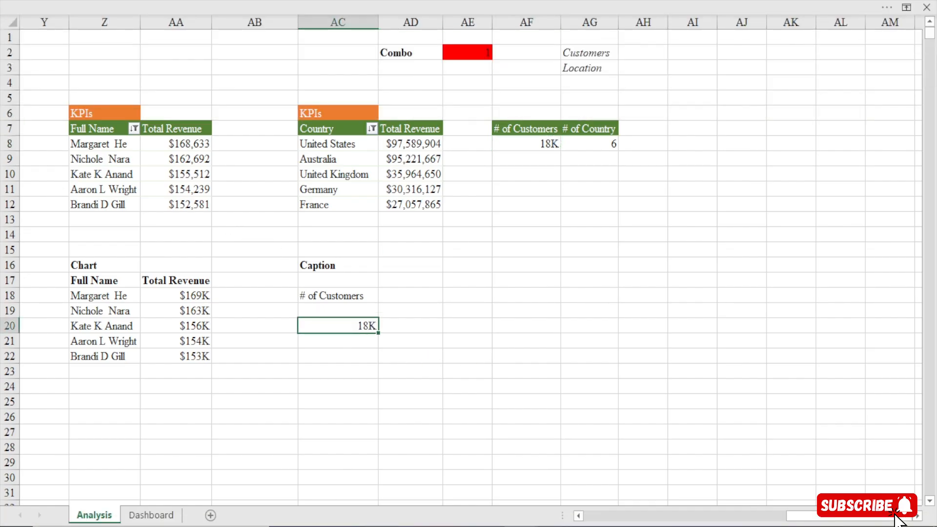
Narrow the dashboard's value text box and nudge it slightly right beneath the # of Customers caption
click(152, 514)
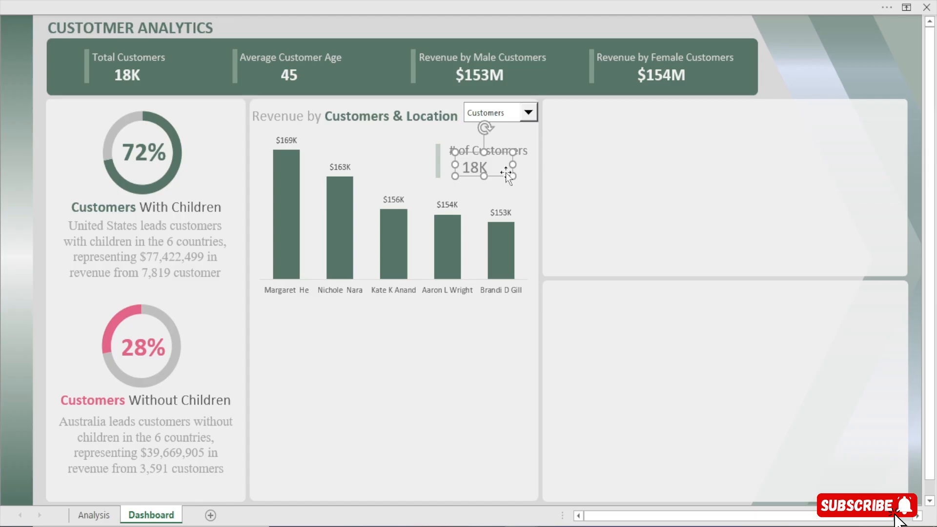
key(Right)
key(Right)
key(Right)
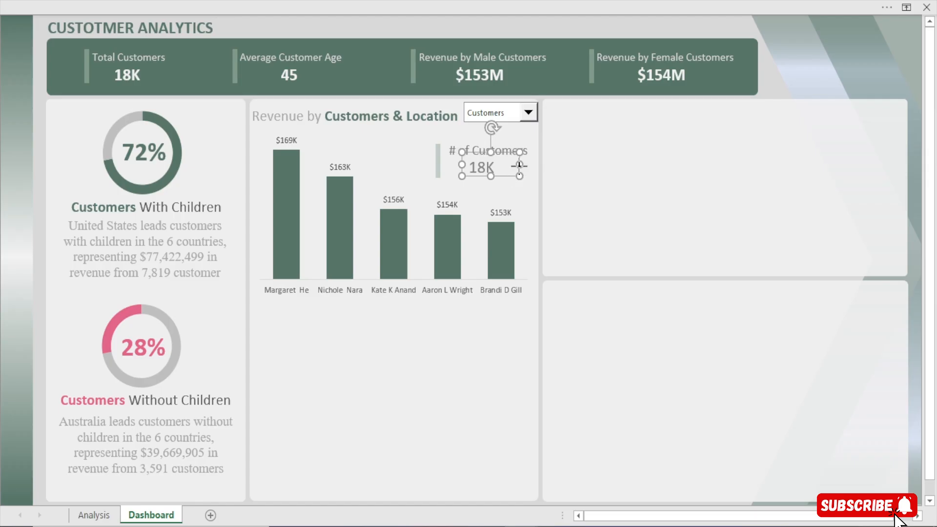
drag(519, 165, 504, 169)
key(Right)
key(Right)
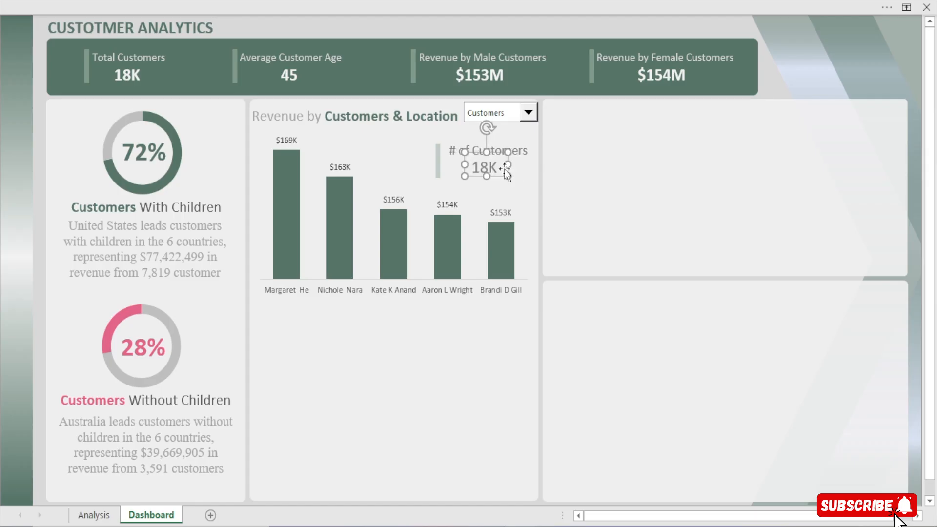
key(Right)
key(Right)
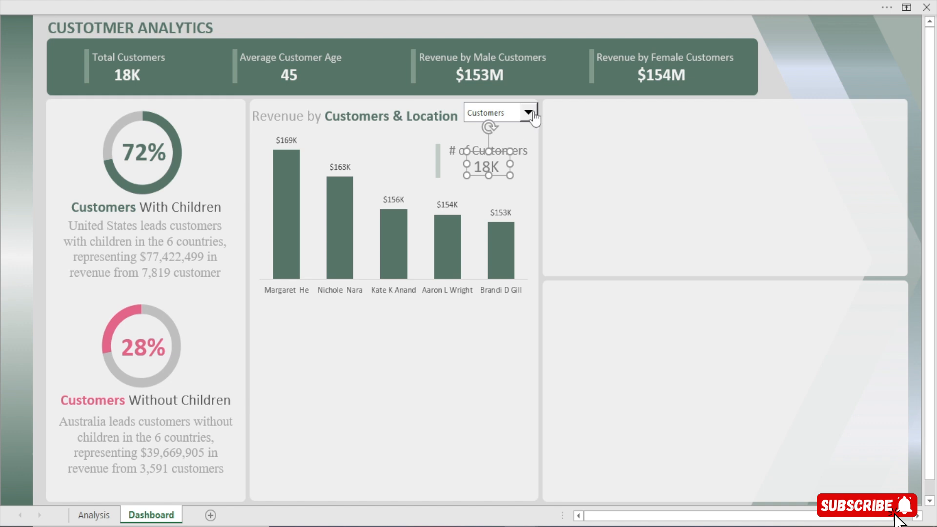
Switch the combo box to Location and widen the value text box beneath the Revenue Location caption
click(529, 112)
click(488, 136)
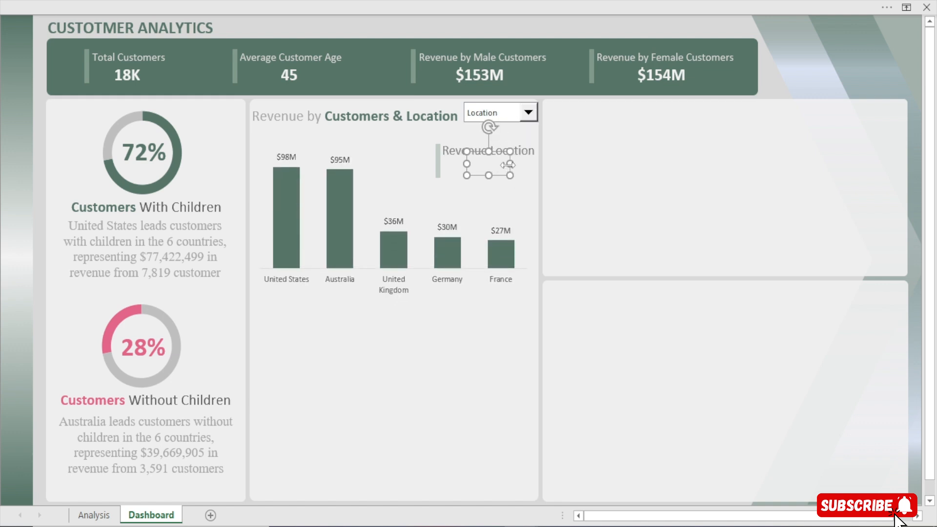
drag(507, 165, 525, 164)
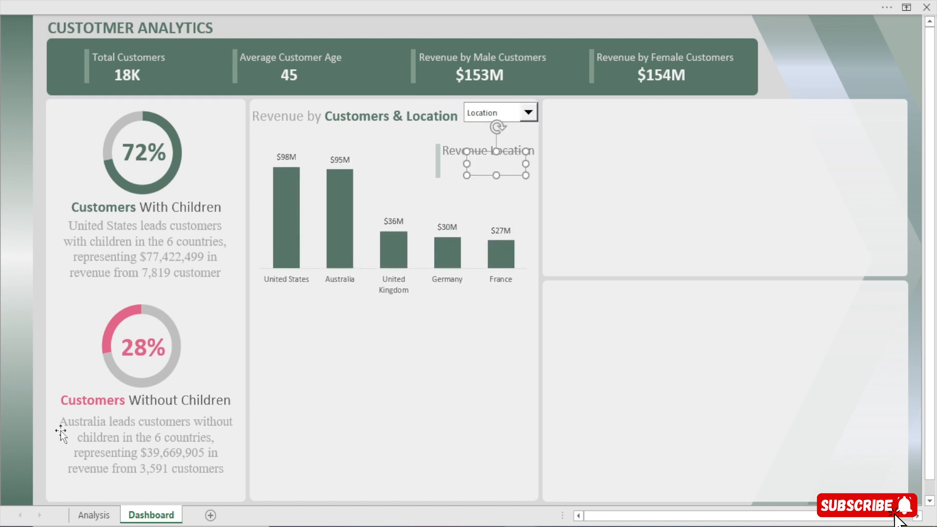
Apply the existing custom number format 0;0,"K" to cell AC20 on the Analysis sheet
click(93, 515)
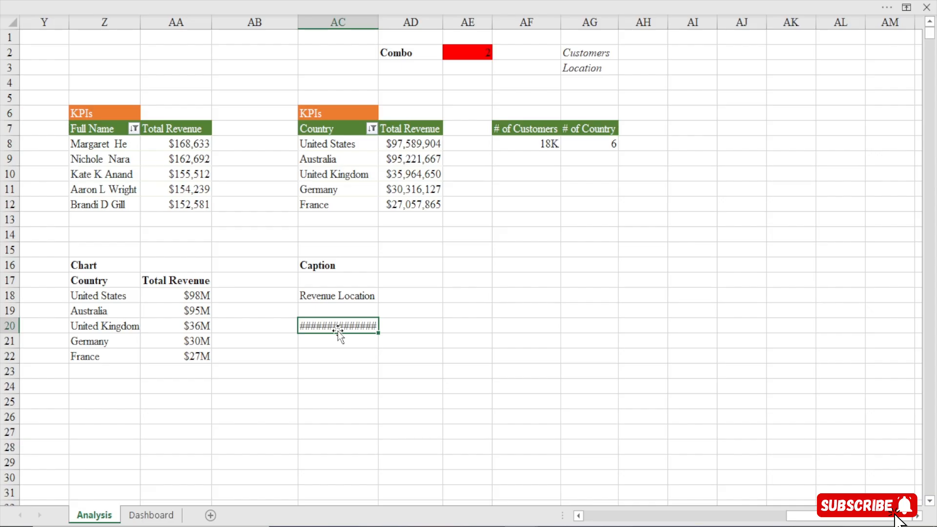
key(ctrl+1)
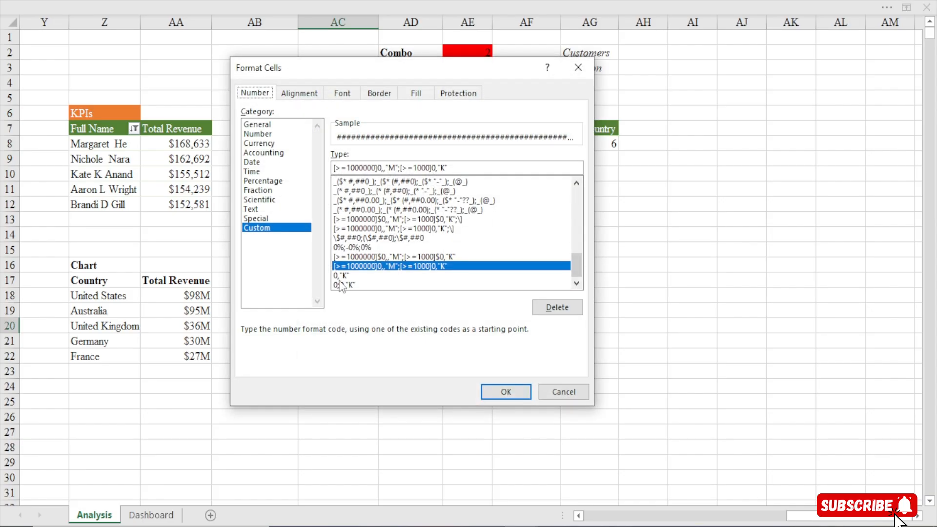
click(340, 276)
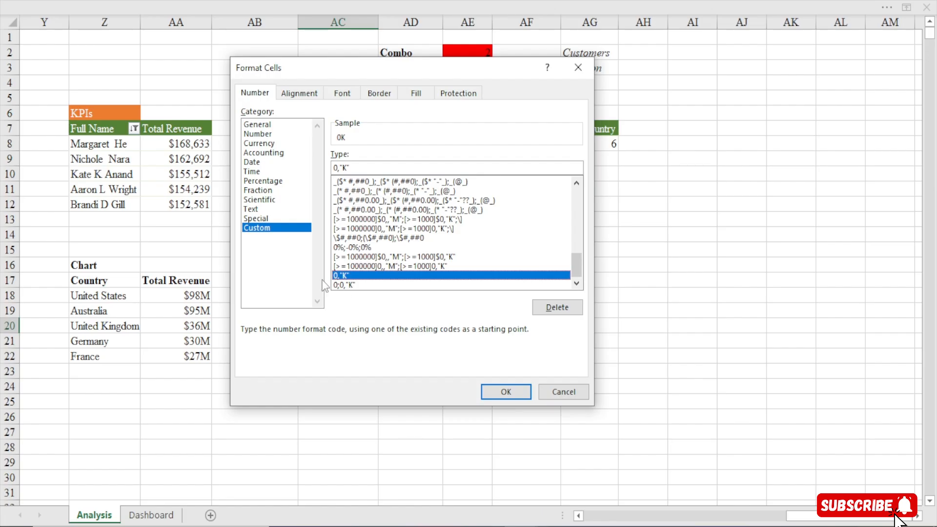
click(346, 285)
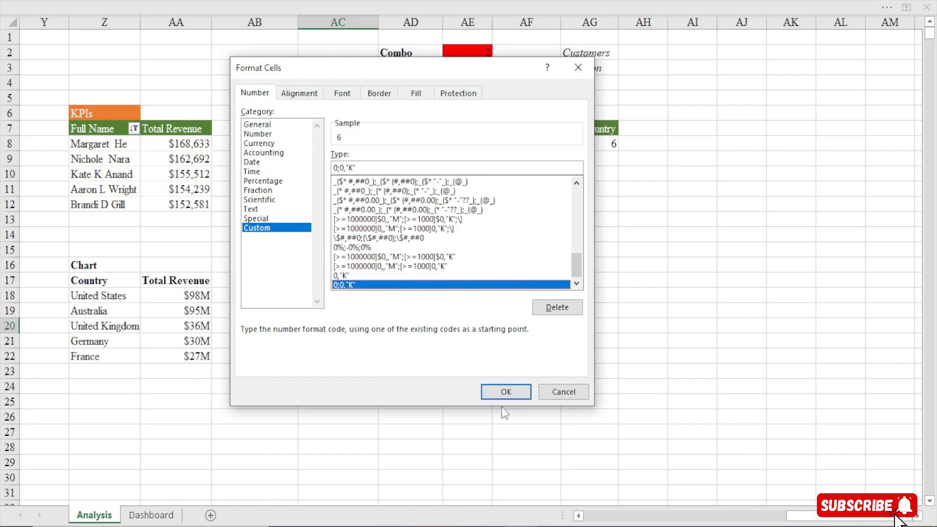
click(504, 391)
Switch the dashboard's combo box from Location to Customers, resize the value text box to fit the full customer count, and deselect it
click(150, 515)
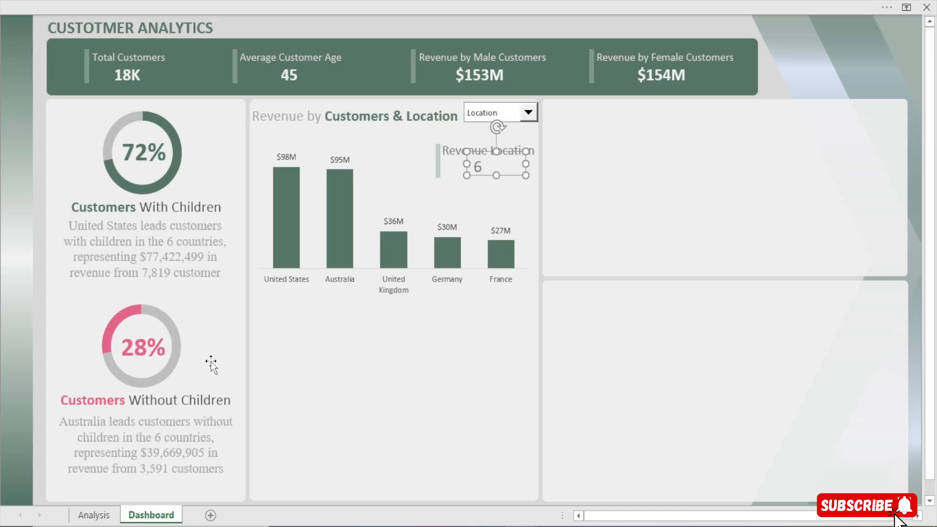
click(496, 165)
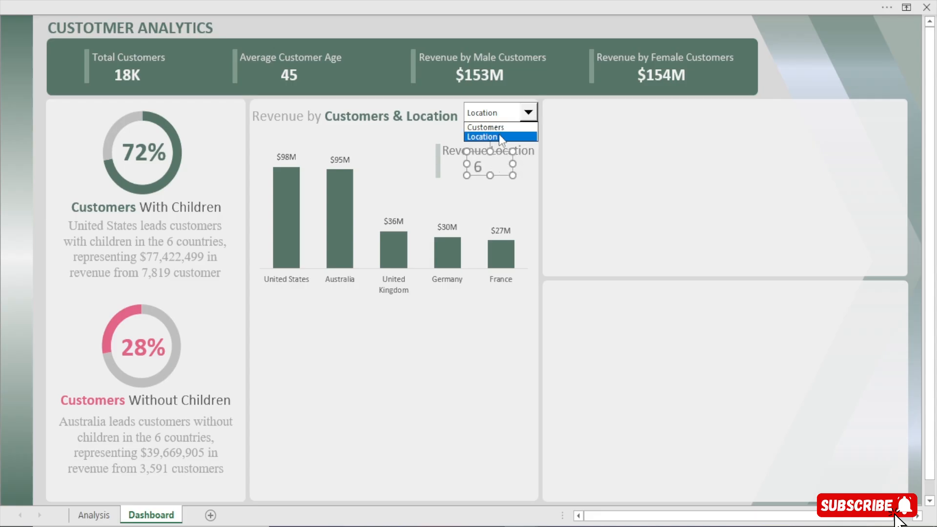
click(495, 137)
click(528, 114)
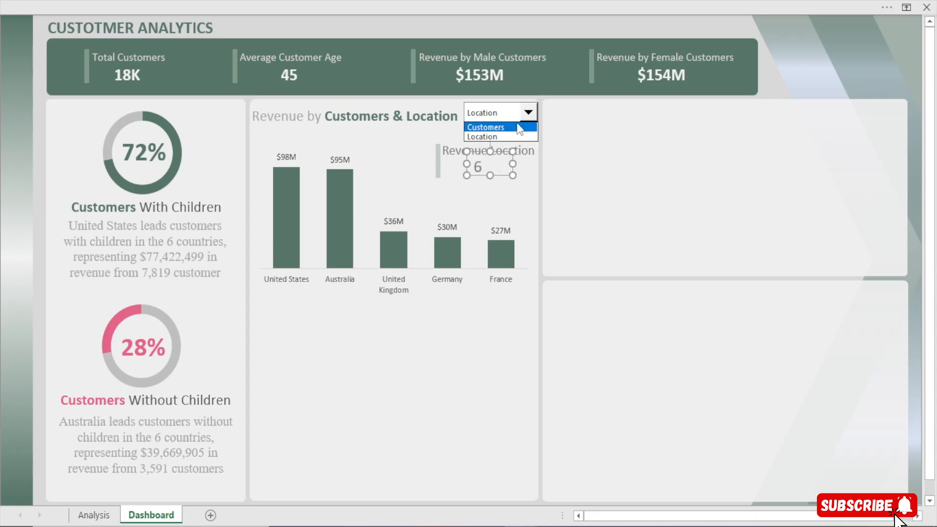
click(516, 126)
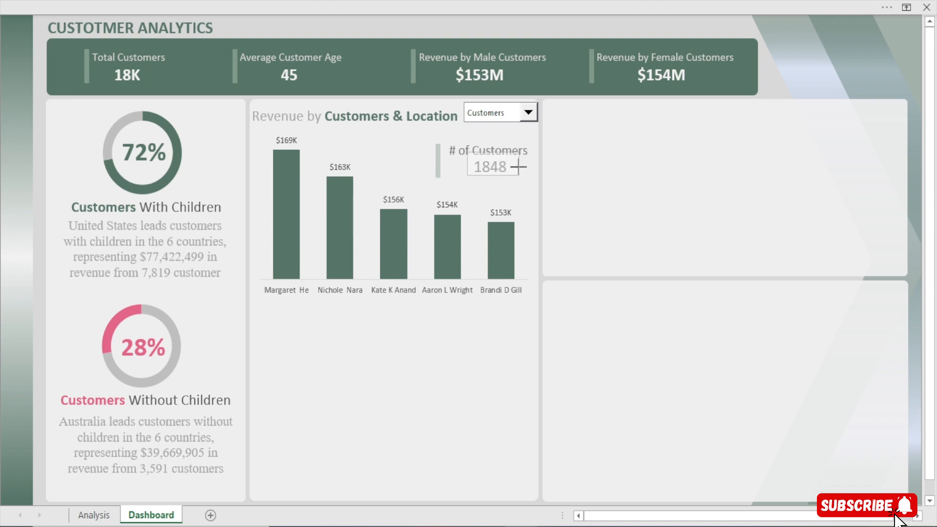
drag(512, 171, 505, 173)
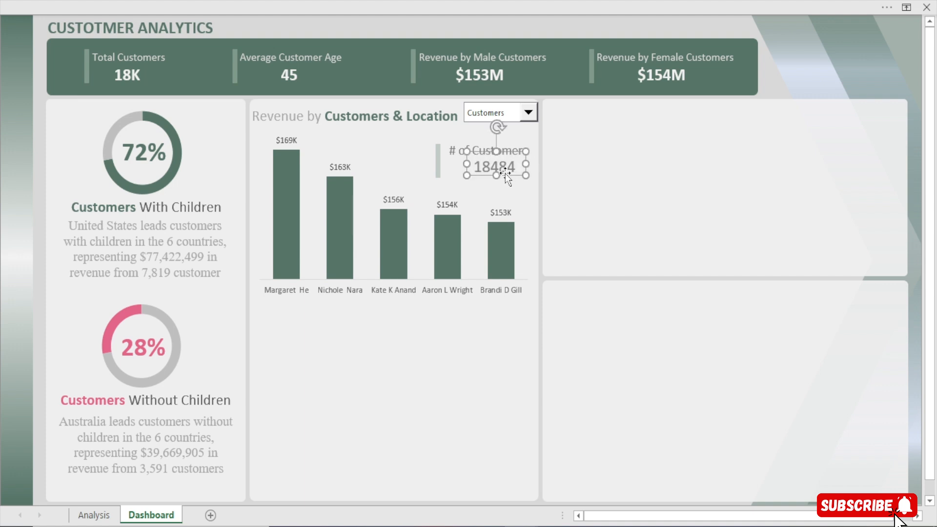
click(678, 27)
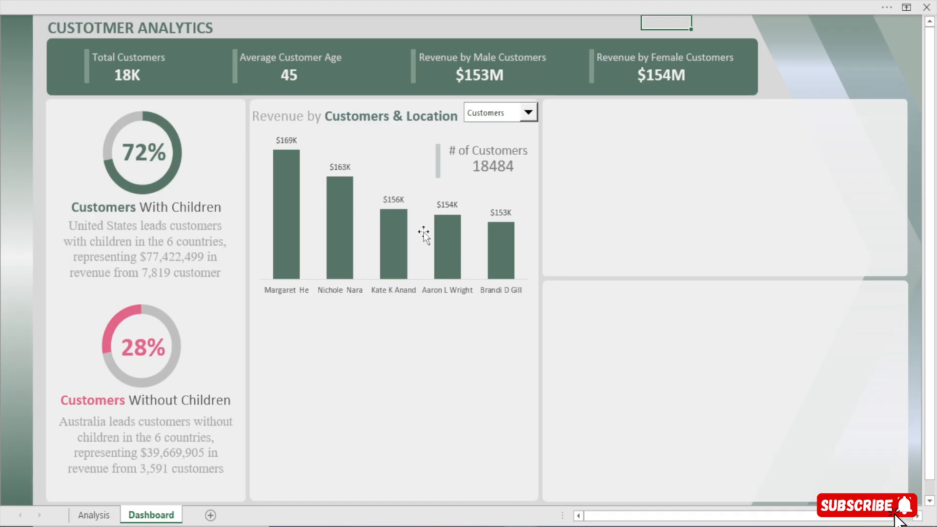
Move the Revenue by Customers & Location title slightly up to align with the combo box and deselect it
click(367, 120)
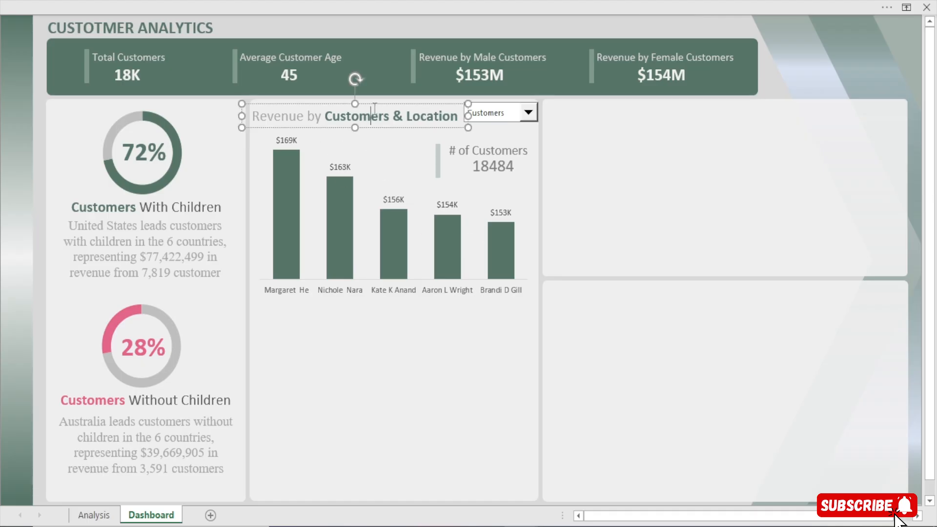
drag(372, 105, 372, 102)
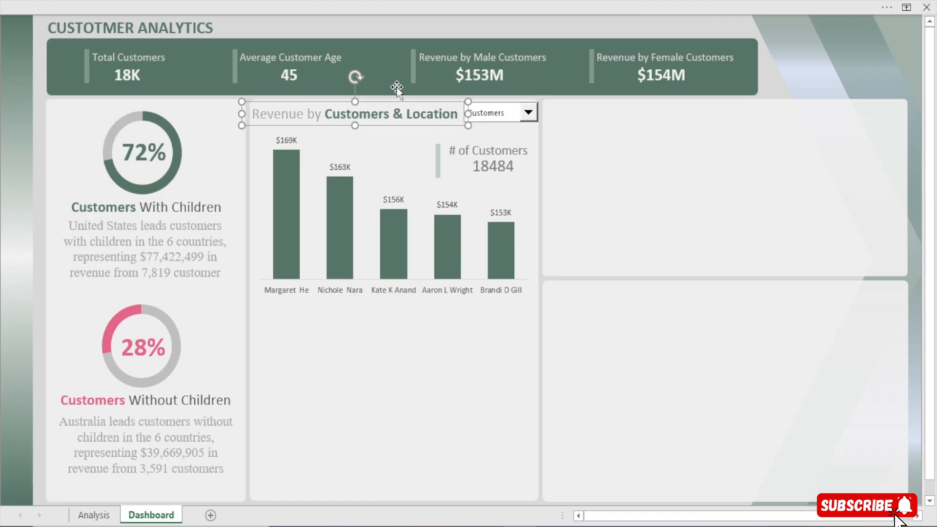
click(457, 24)
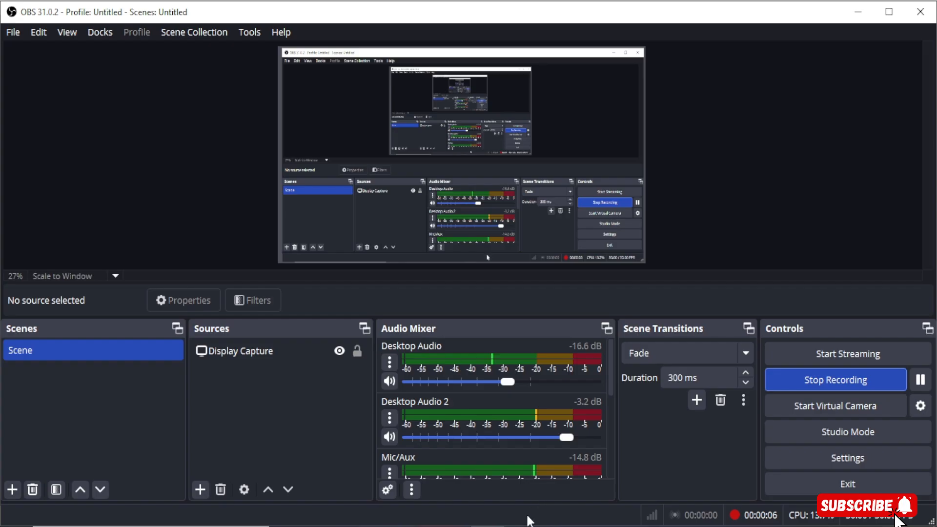
mouse_move(527, 521)
click(559, 493)
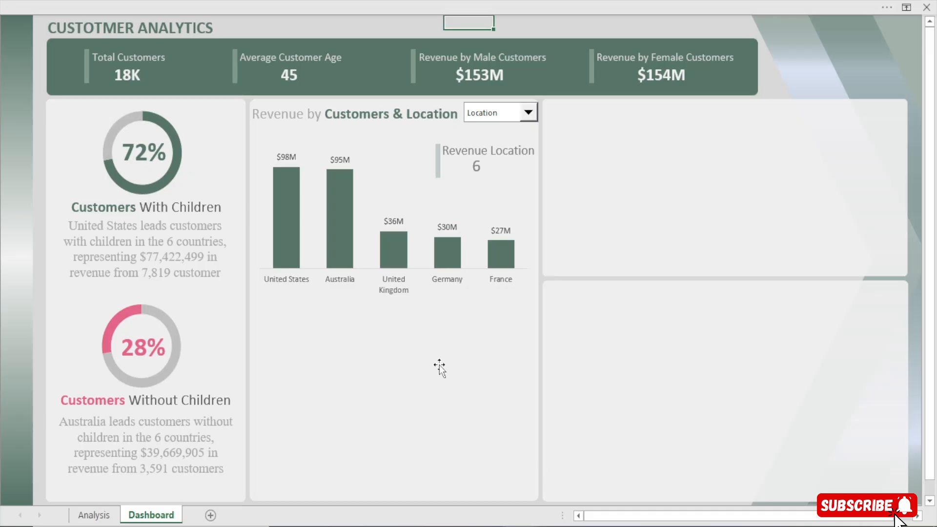
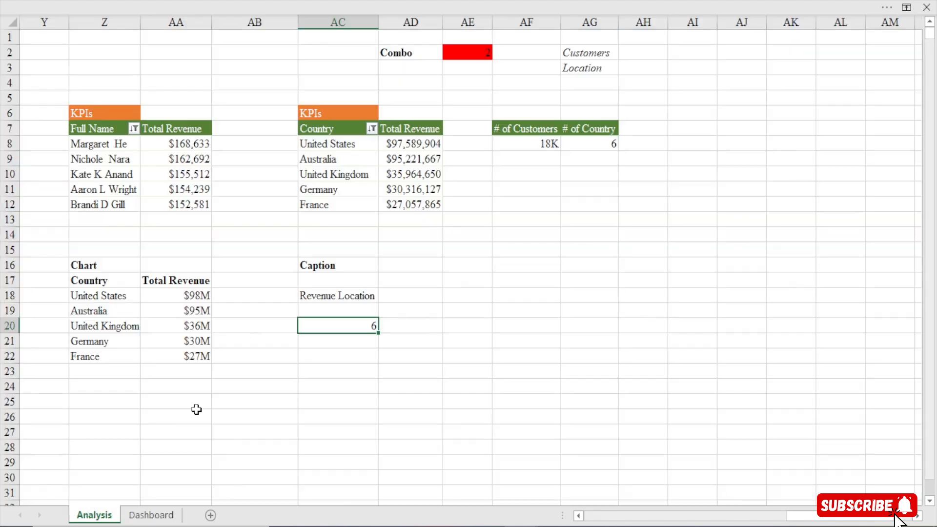
Copy the Country and Total Revenue PivotTable with its KPIs heading on the Analysis sheet and paste it at cell AK4
click(81, 516)
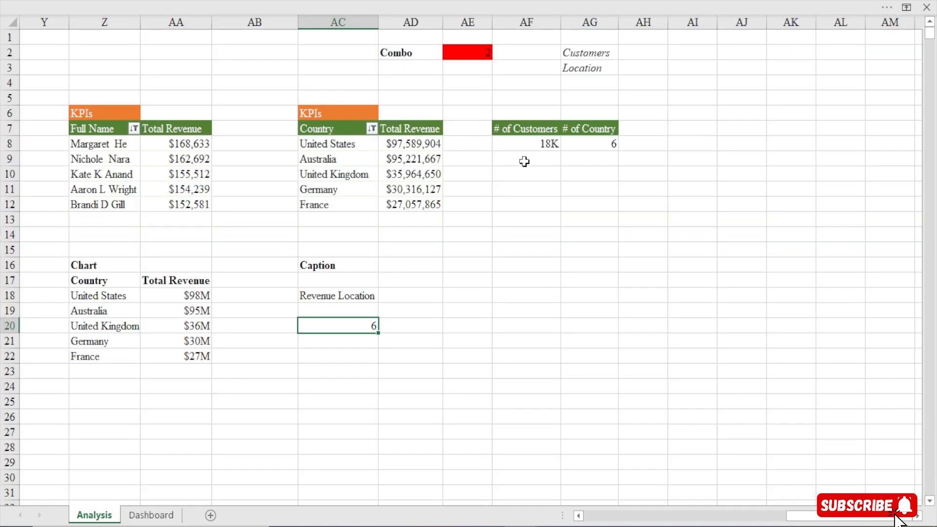
click(324, 116)
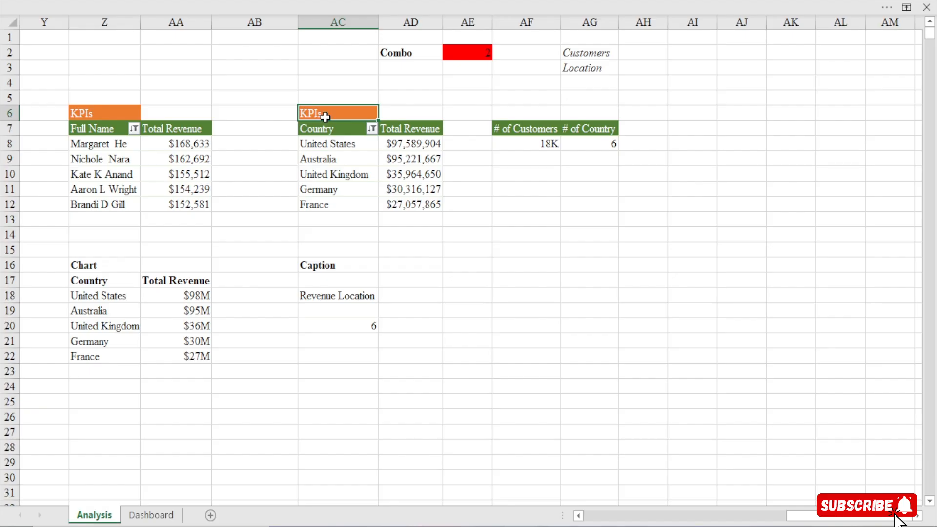
key(ctrl+a)
key(ctrl+c)
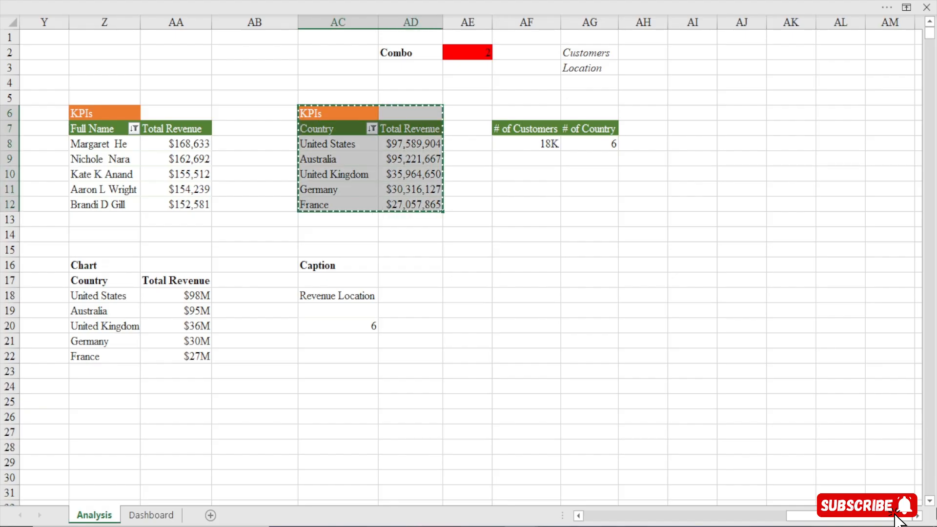
click(917, 516)
click(917, 516)
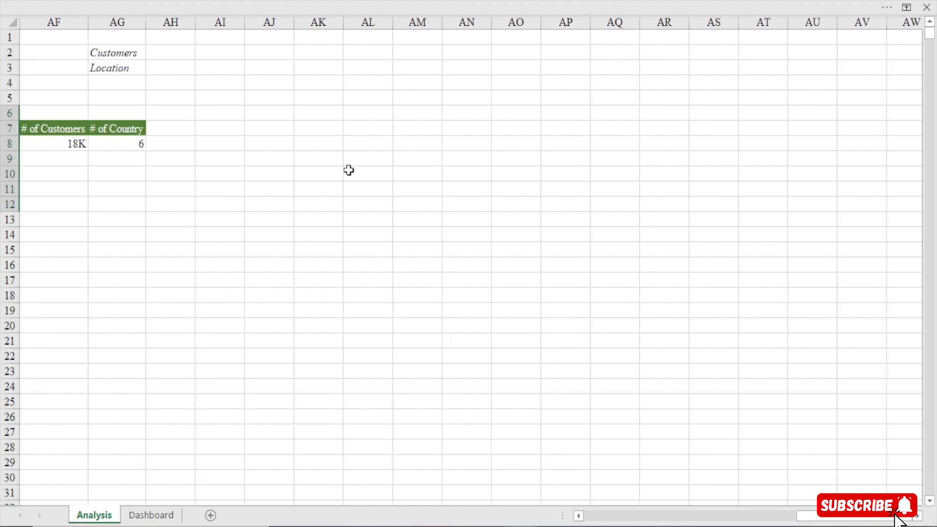
click(318, 84)
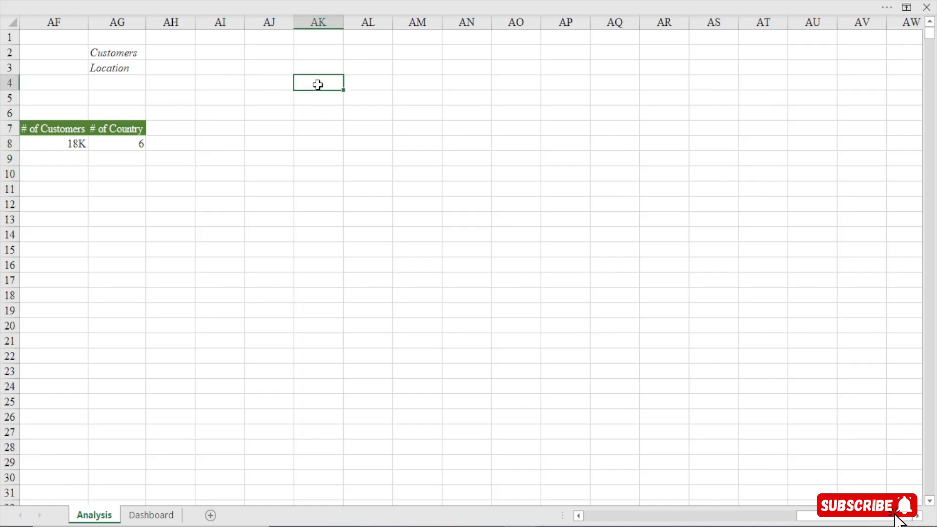
key(ctrl+v)
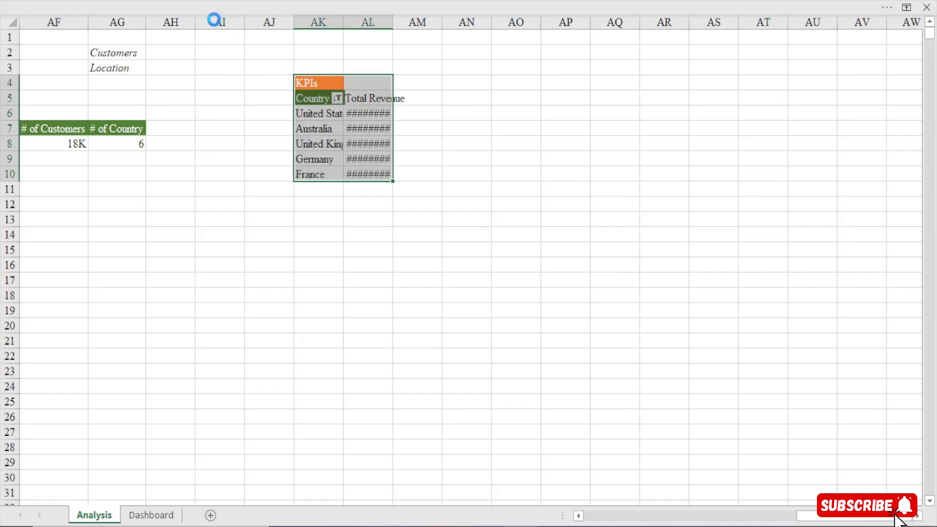
Fill the whole of column AI with green and narrow it into a thin divider
click(214, 18)
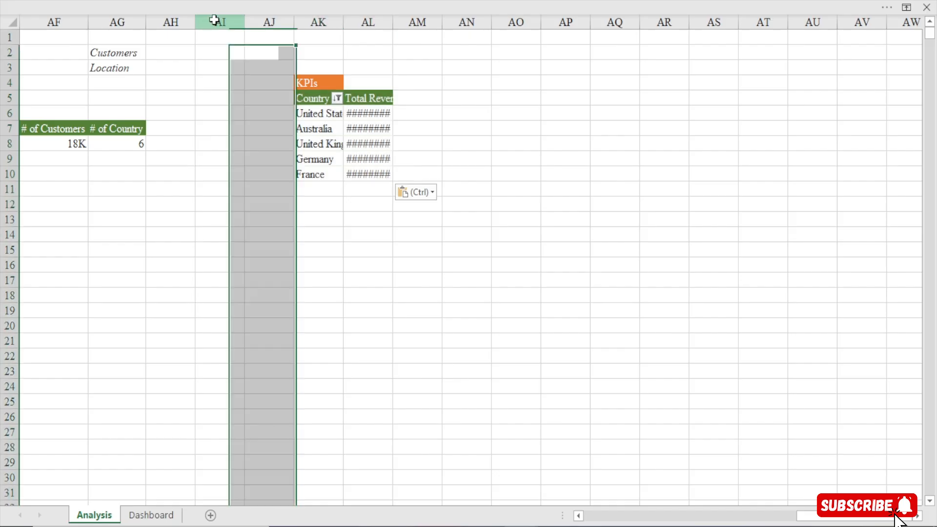
click(201, 4)
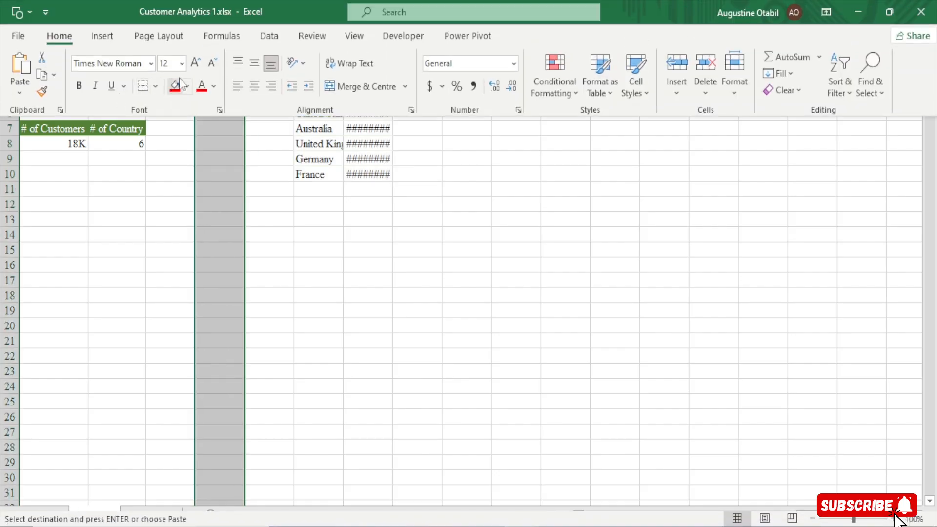
click(187, 85)
click(280, 172)
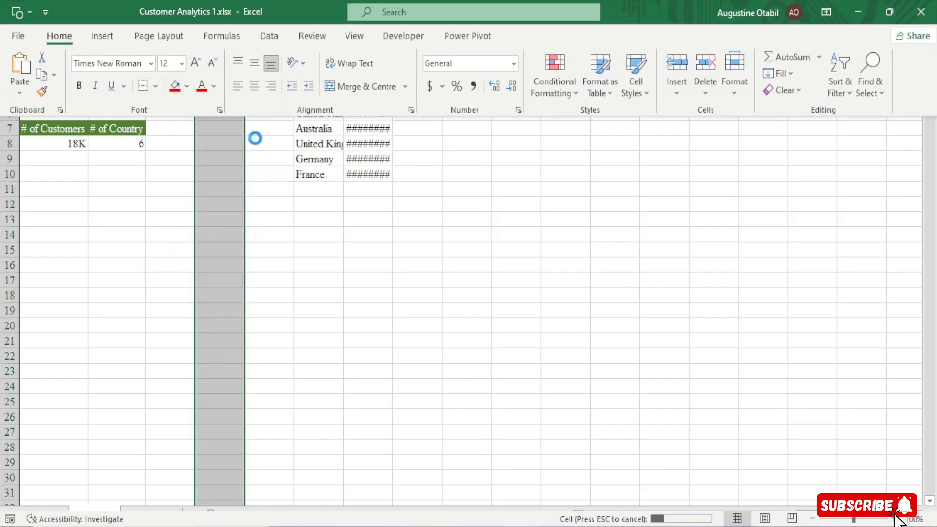
drag(223, 30, 203, 40)
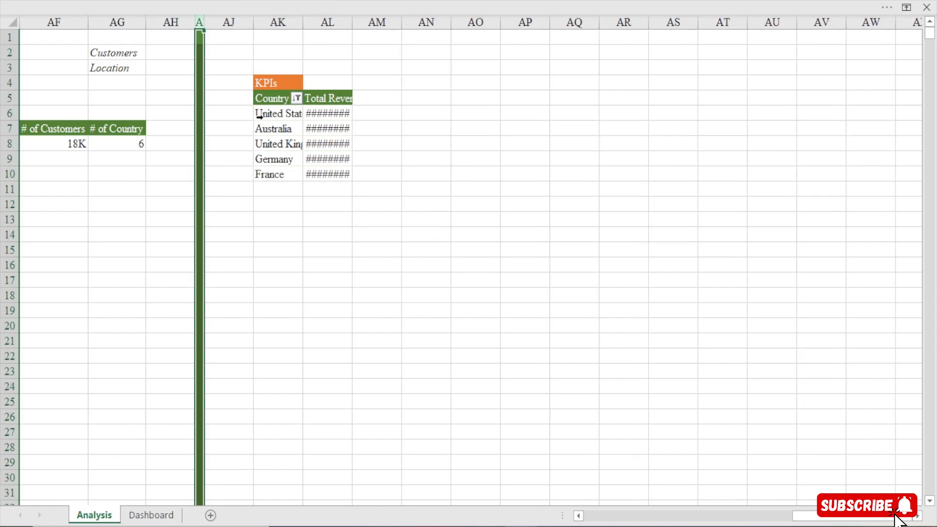
Replace Country with the Customer table's Age Group field in the rows of the pasted PivotTable
click(280, 103)
click(277, 114)
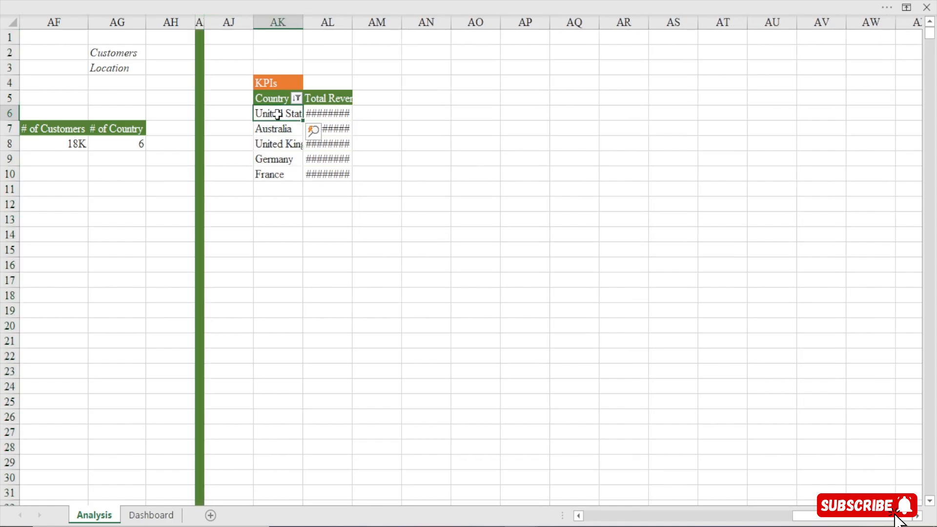
right_click(277, 115)
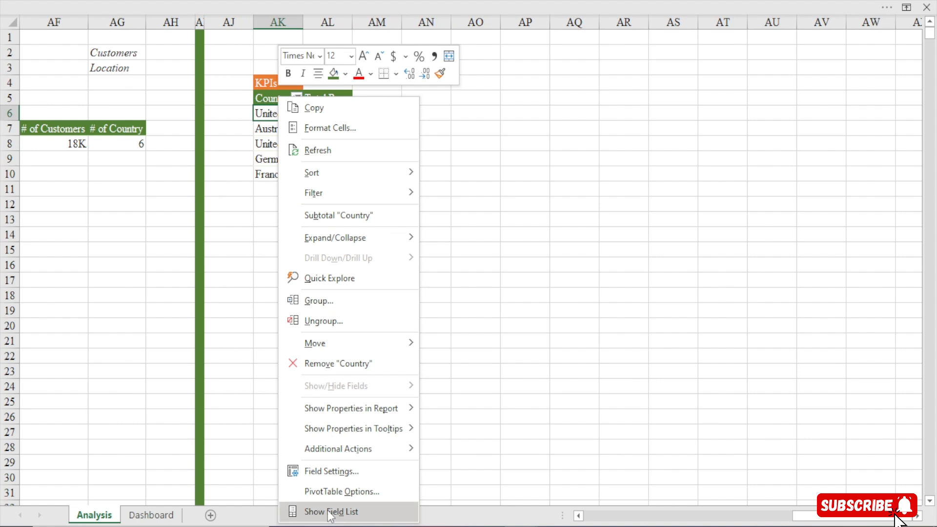
click(330, 512)
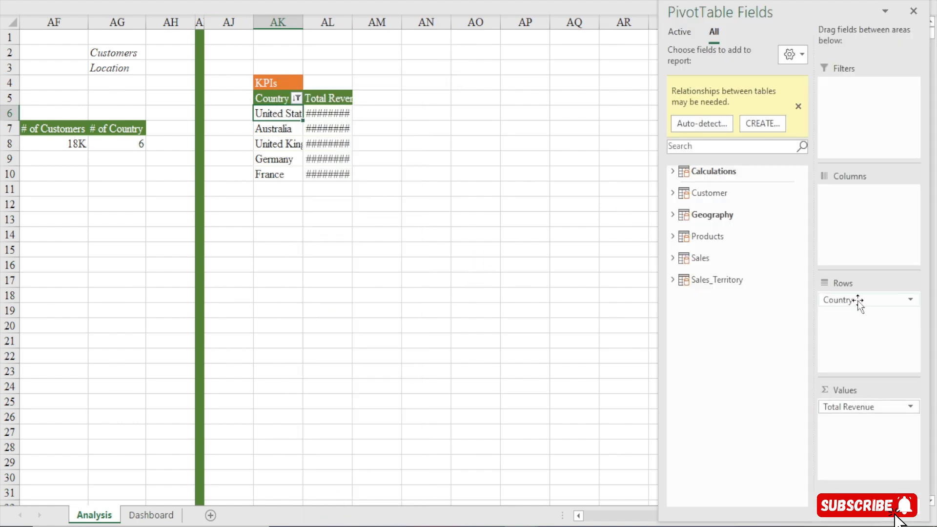
drag(857, 299, 749, 357)
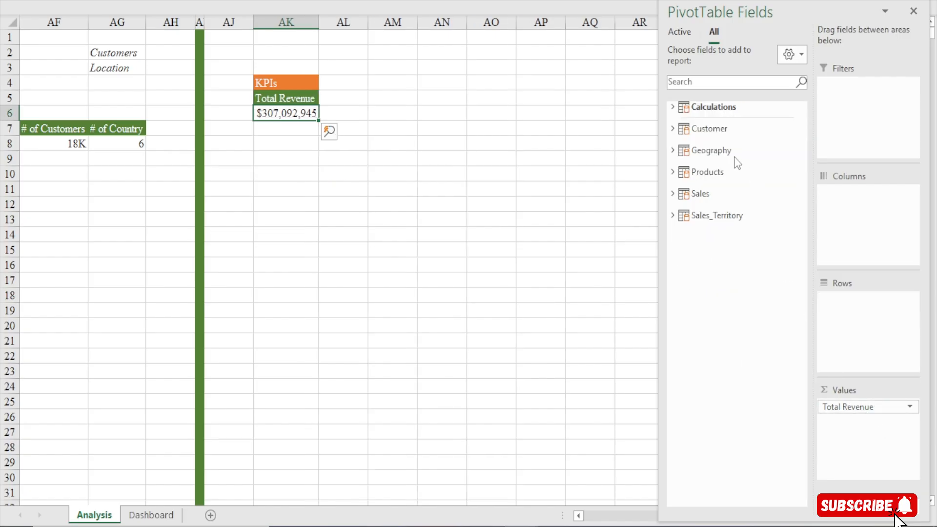
click(671, 128)
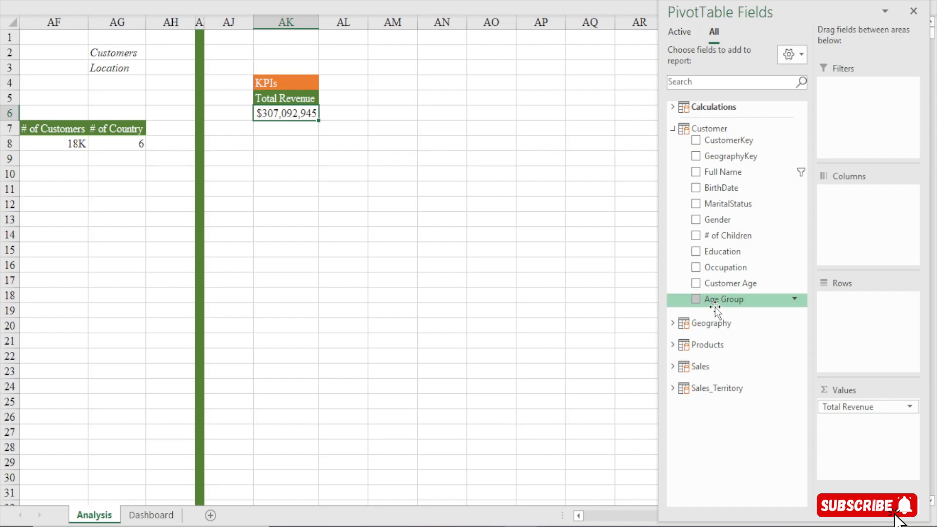
drag(728, 301, 871, 318)
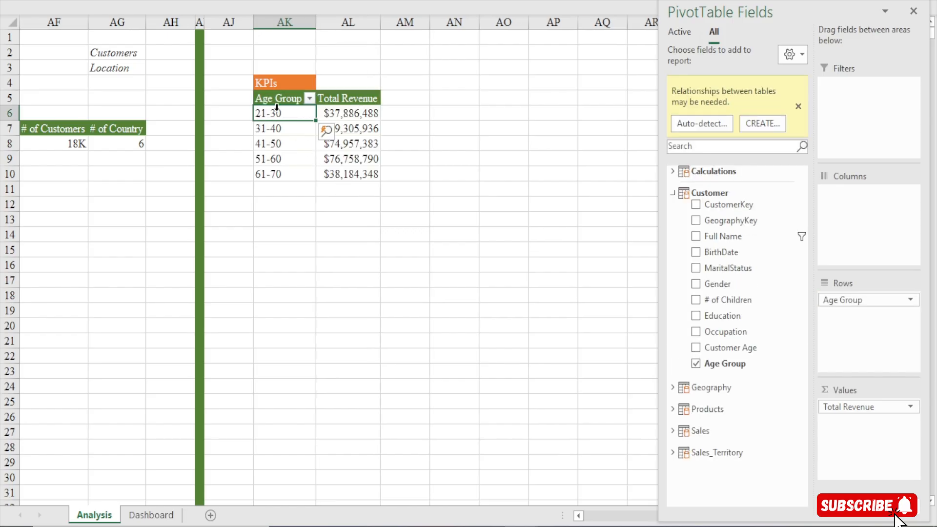
Look over the total revenue of each age group in the PivotTable and close its field list
click(363, 111)
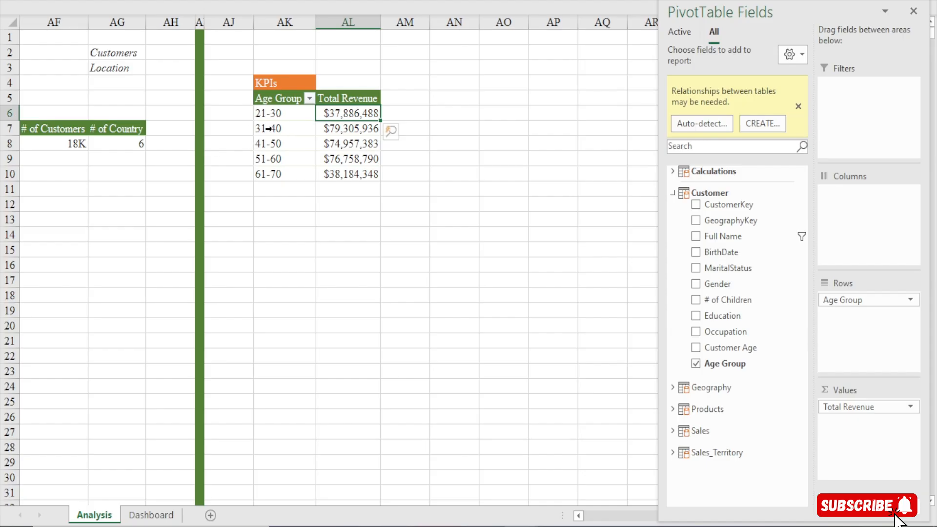
drag(270, 130, 341, 132)
click(341, 131)
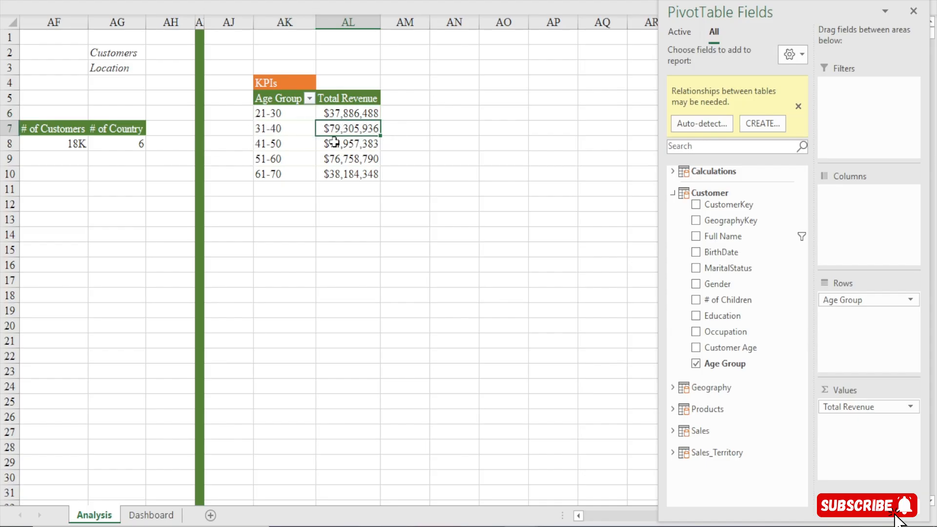
click(322, 175)
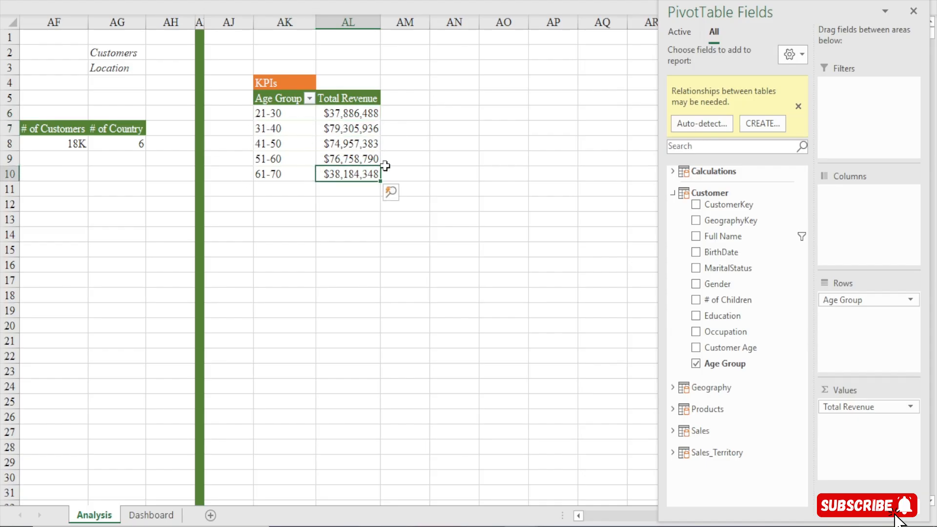
drag(364, 108, 361, 143)
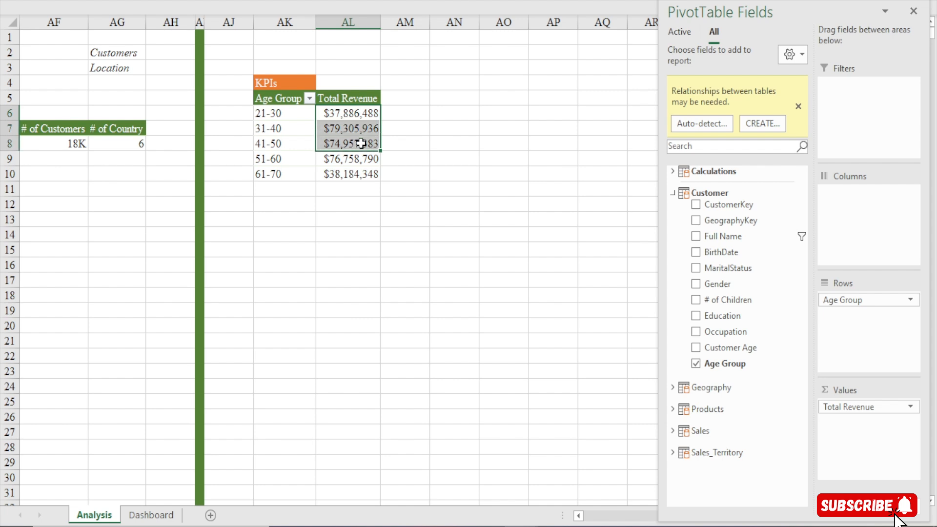
click(913, 11)
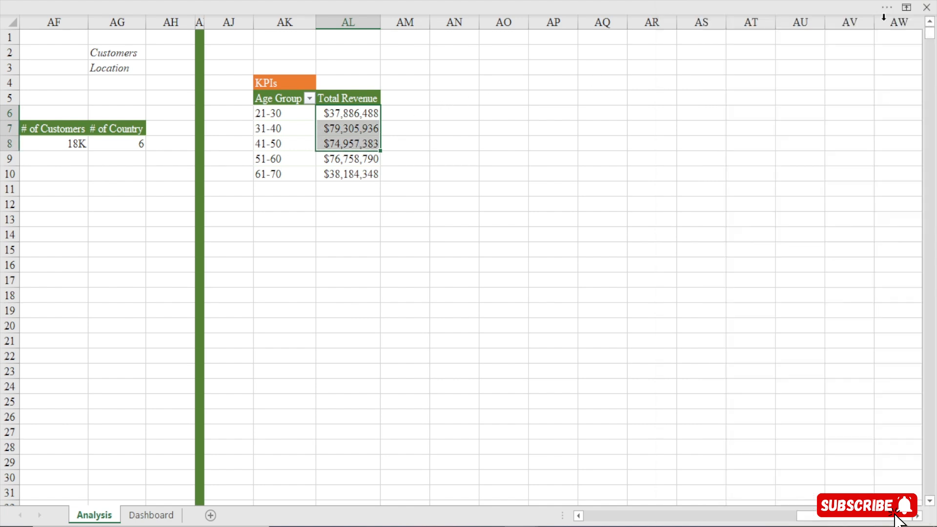
Link cell AN5 to AK5, extend the formula over AN5:AO10 to mirror the Age Group PivotTable, and fit column AO's width
click(448, 97)
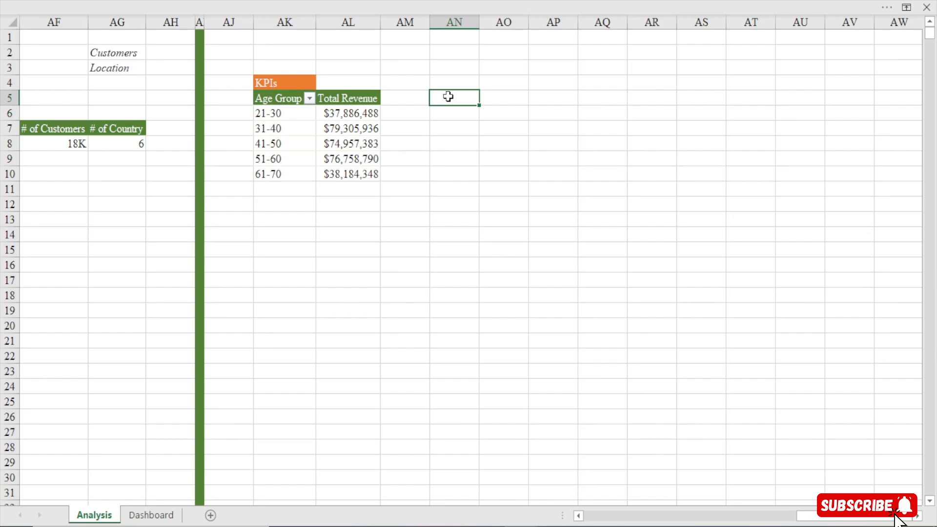
text(=)
click(284, 93)
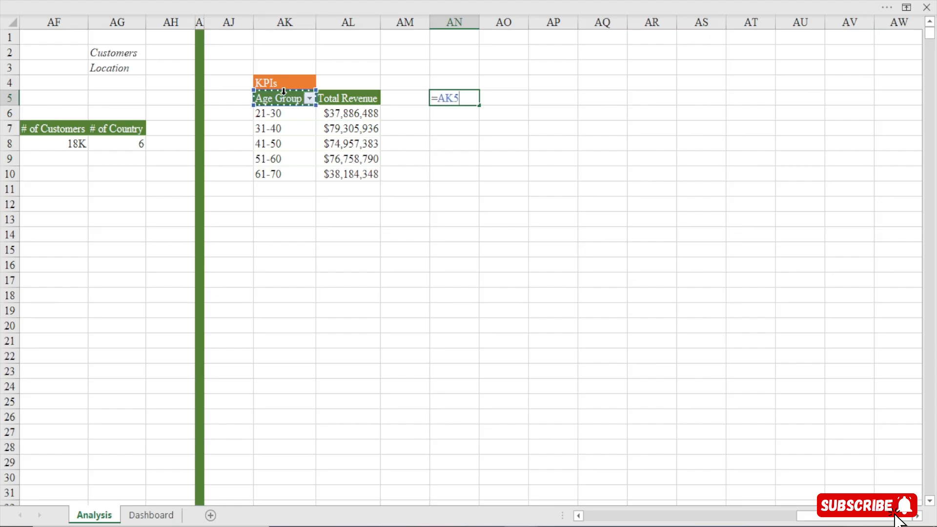
key(Return)
click(467, 93)
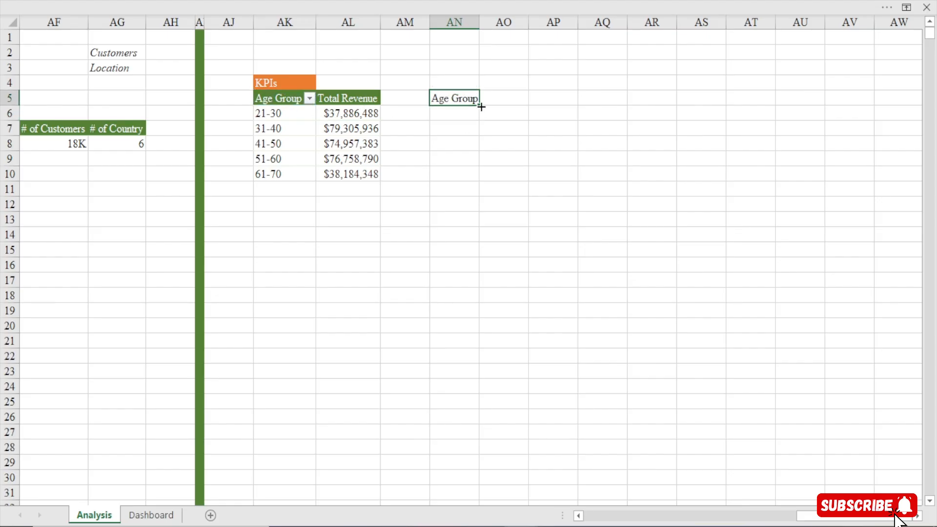
drag(478, 104, 527, 104)
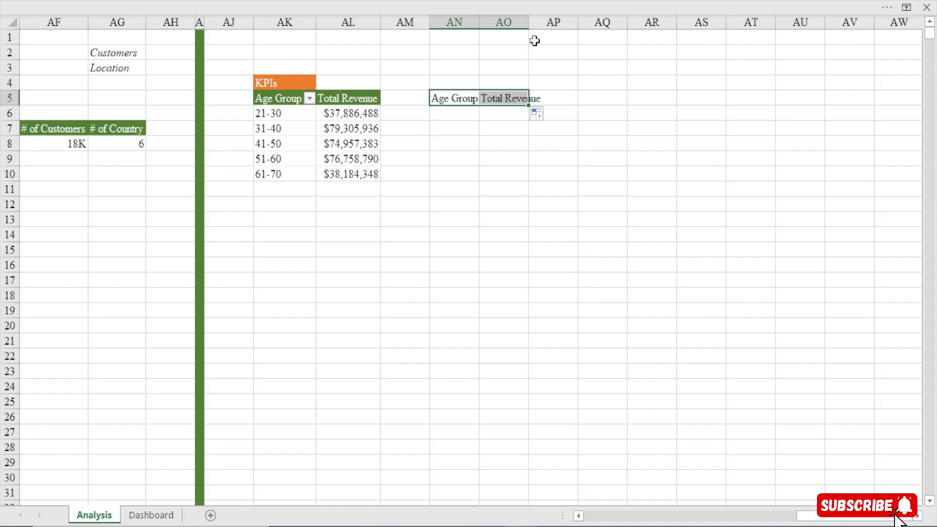
double_click(528, 22)
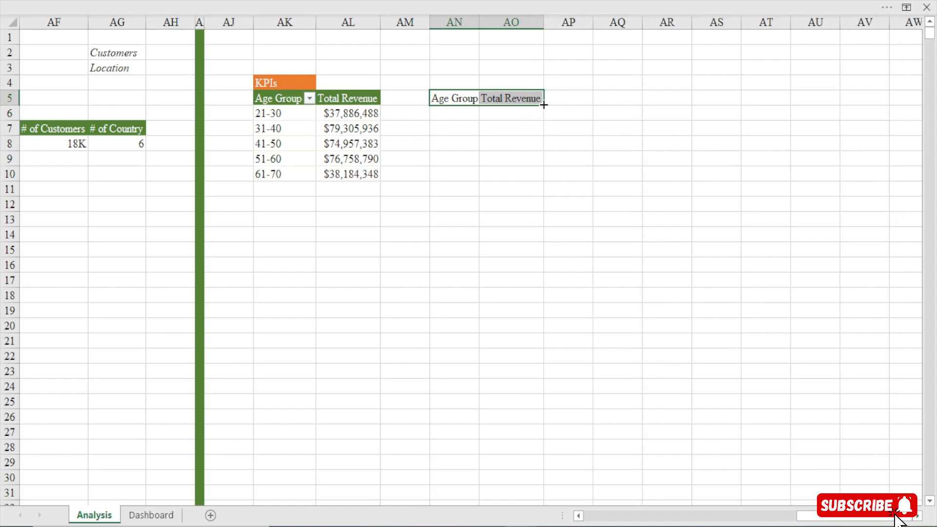
drag(543, 104, 548, 183)
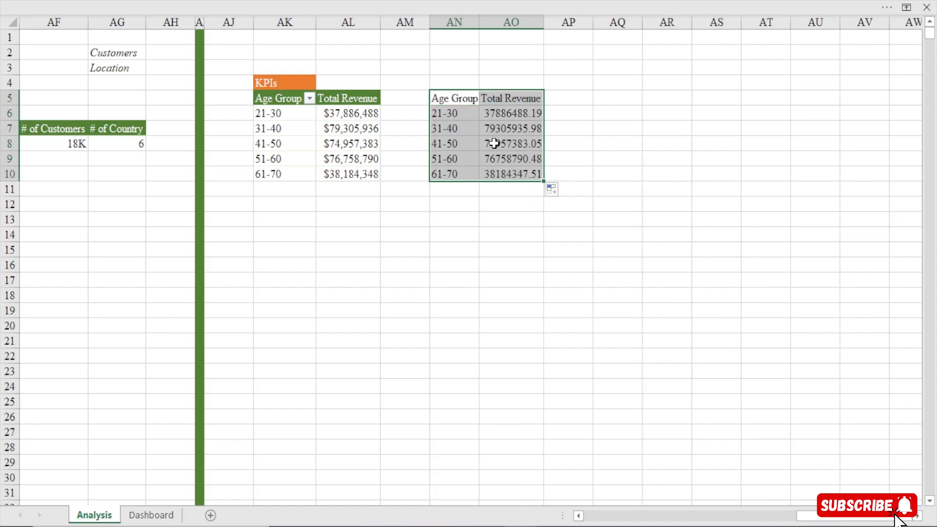
Apply the existing custom number format [>=1000000]$0,,"M";[>=1000]$0,"K" to the PivotTable revenue values in AL6:AL10
drag(363, 115, 361, 174)
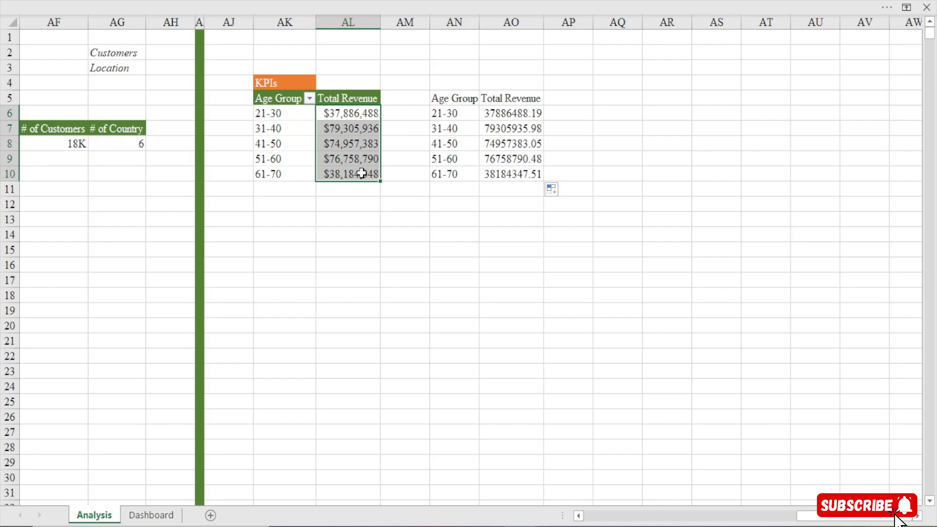
key(ctrl+1)
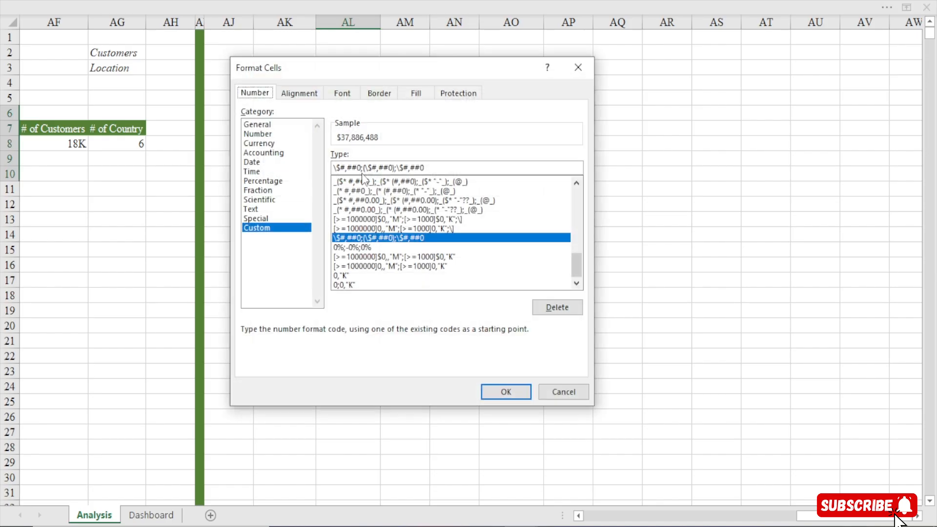
click(389, 258)
click(502, 391)
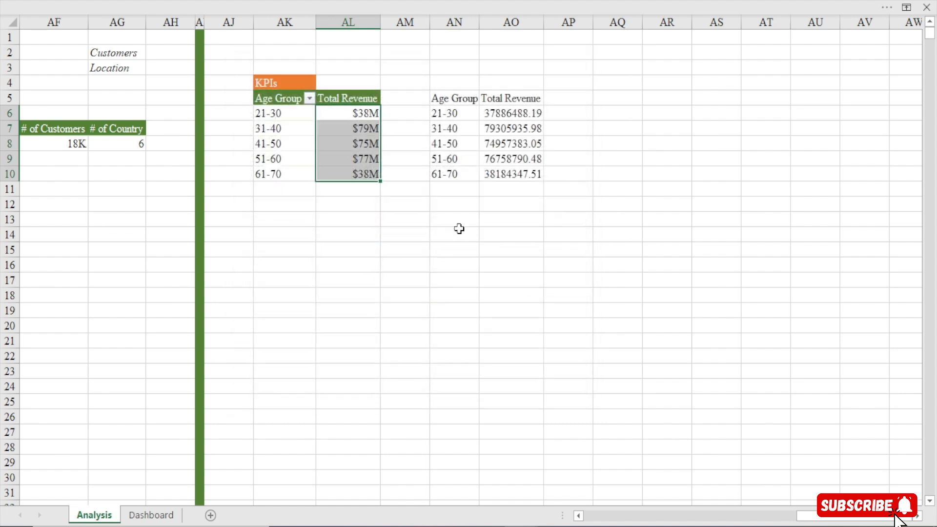
Copy the number format of cell AL6 onto the linked revenue values in AO6:AO10 with Format Painter
click(345, 117)
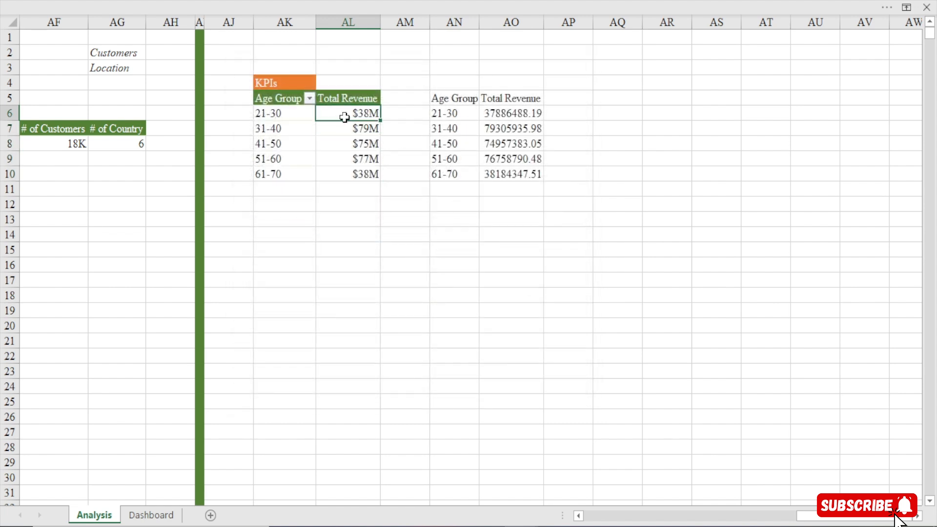
click(205, 9)
click(42, 91)
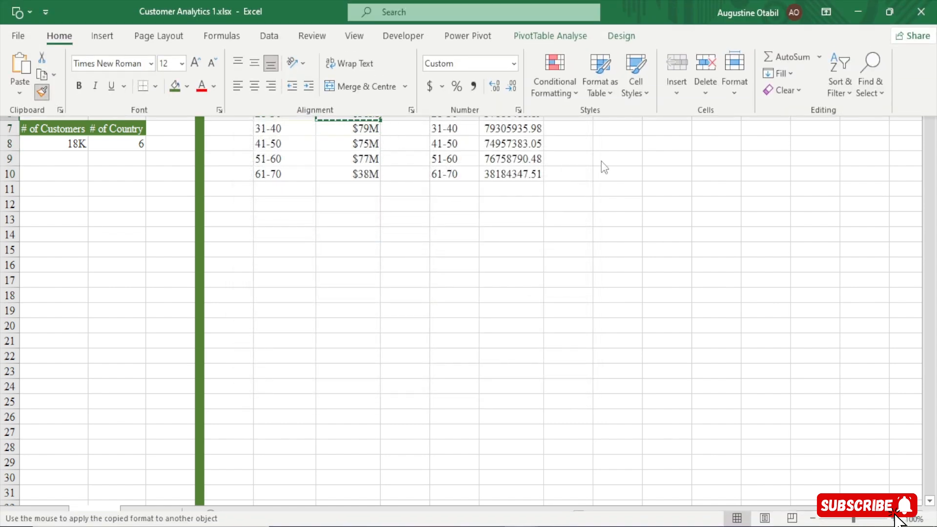
drag(513, 112, 510, 174)
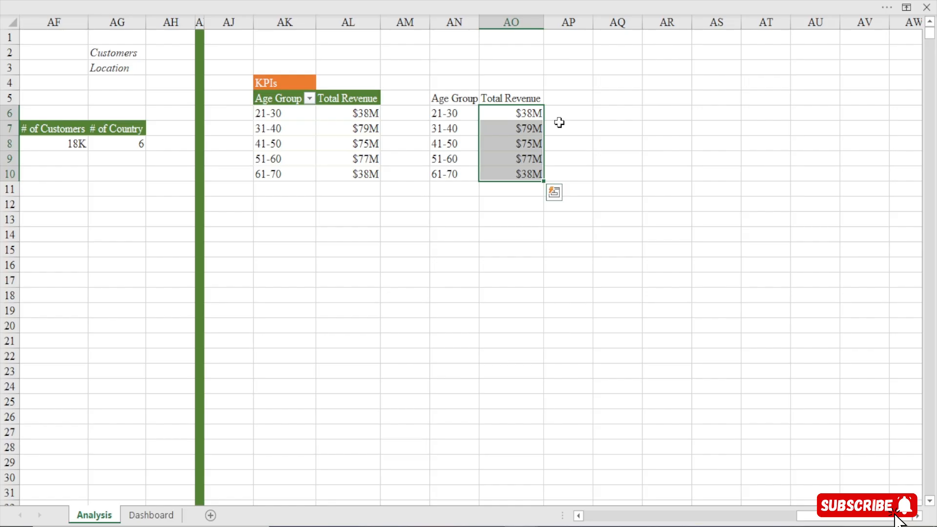
Add the header Average in cell AP5 beside the linked Total Revenue column
click(565, 113)
click(566, 100)
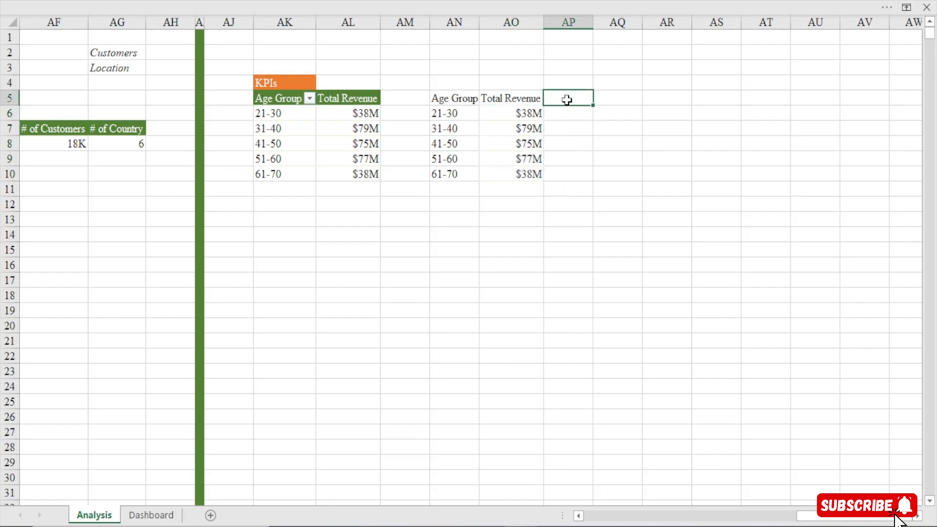
text(Average)
key(Return)
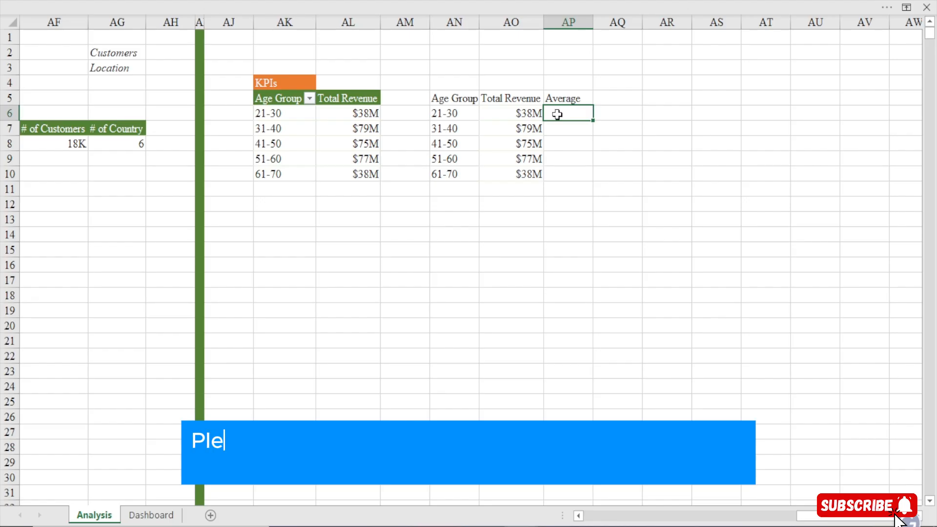
Enter =AVERAGE(AO6:AO10) in cell AP6 and fill the formula down to AP10
text(=ave)
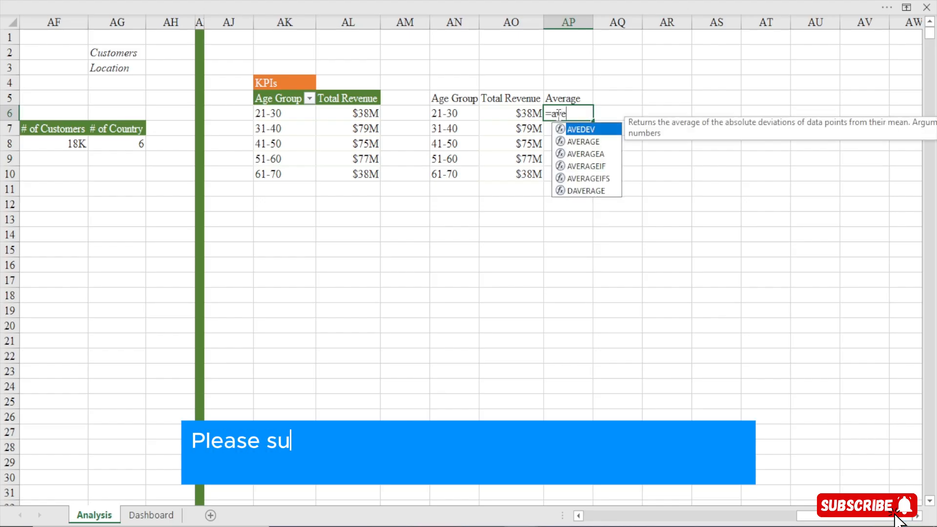
text(r)
key(Tab)
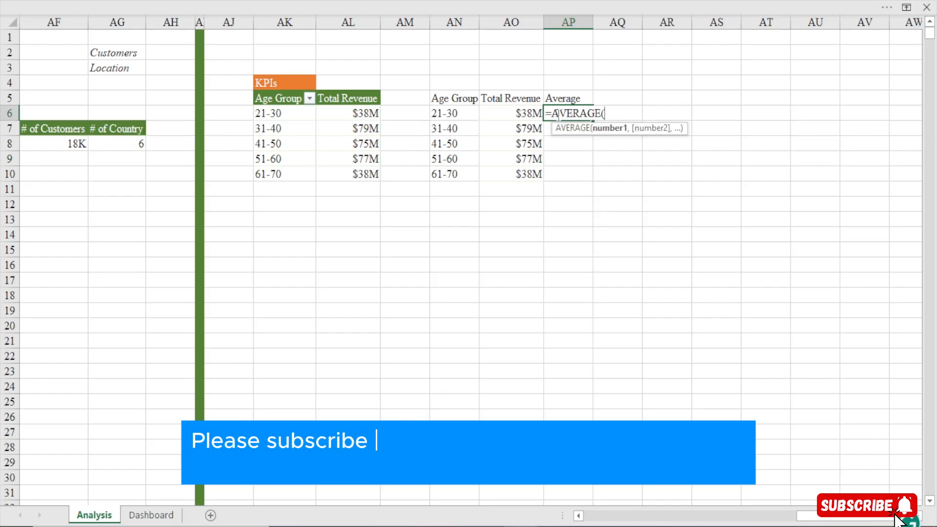
drag(492, 117, 515, 171)
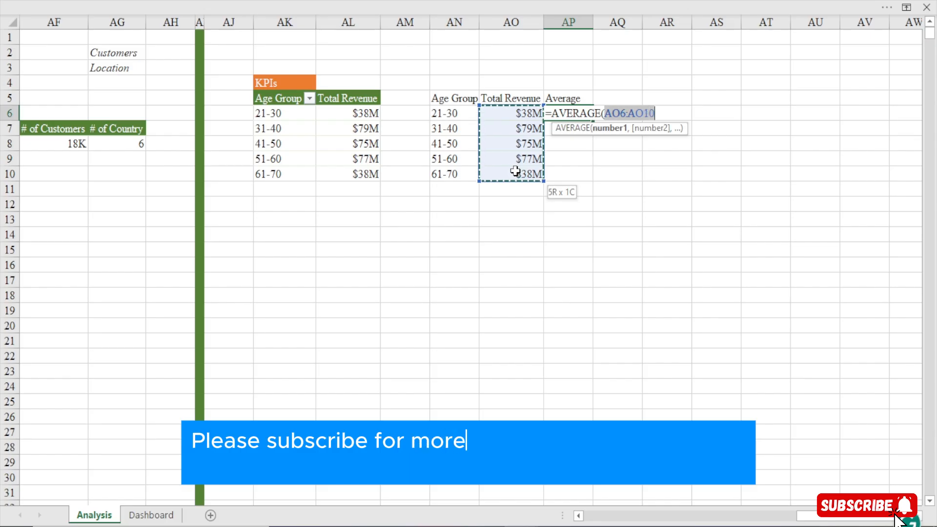
text())
key(Return)
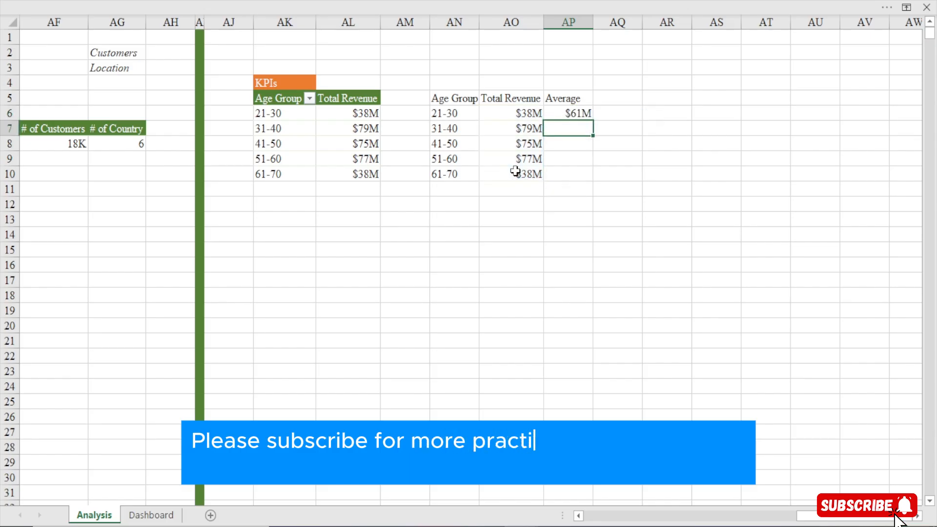
click(566, 113)
drag(593, 121, 593, 181)
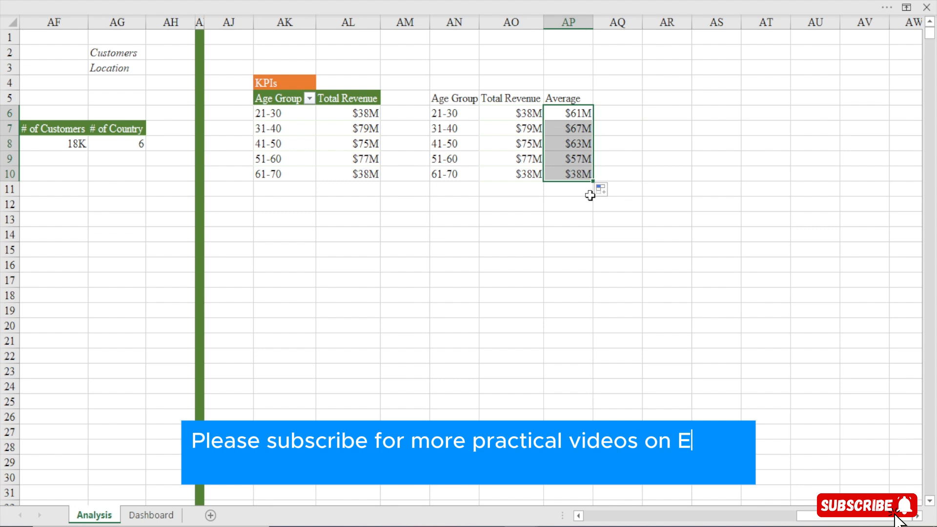
Make the range in AP6's average formula absolute as $AO$6:$AO$10 and refill the formula down to AP10
click(571, 113)
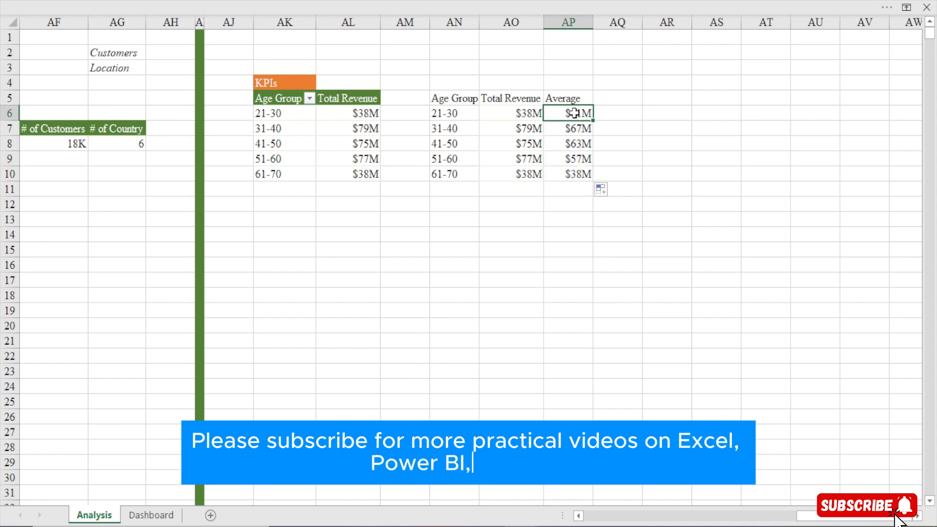
double_click(574, 113)
key(Escape)
click(566, 130)
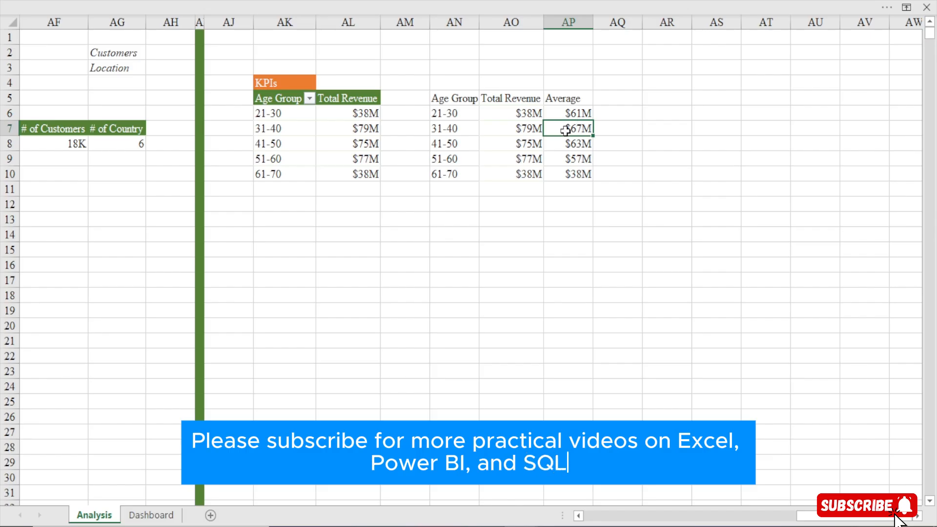
double_click(564, 130)
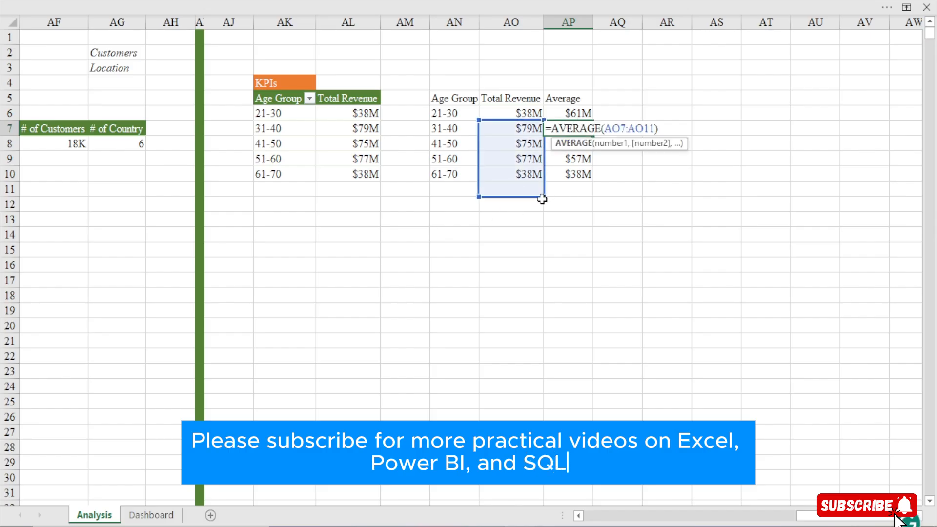
click(575, 113)
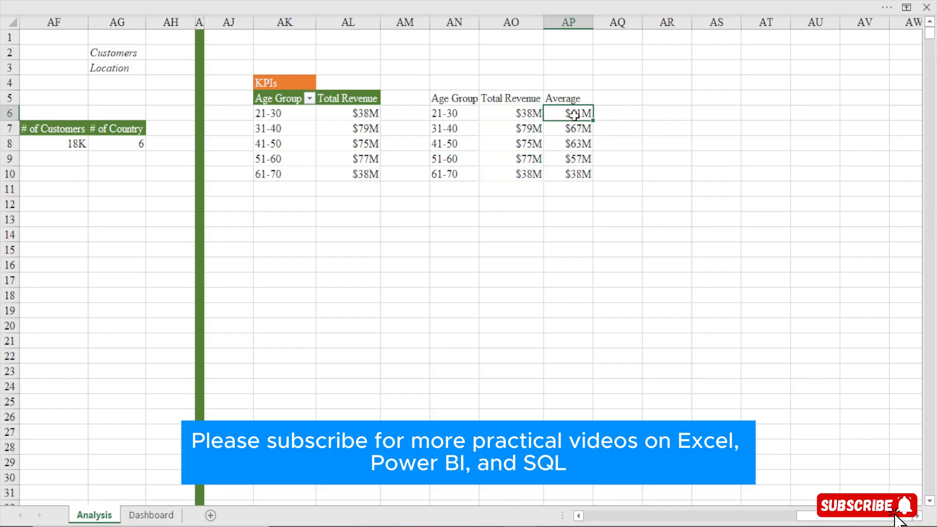
double_click(574, 113)
drag(605, 114, 656, 113)
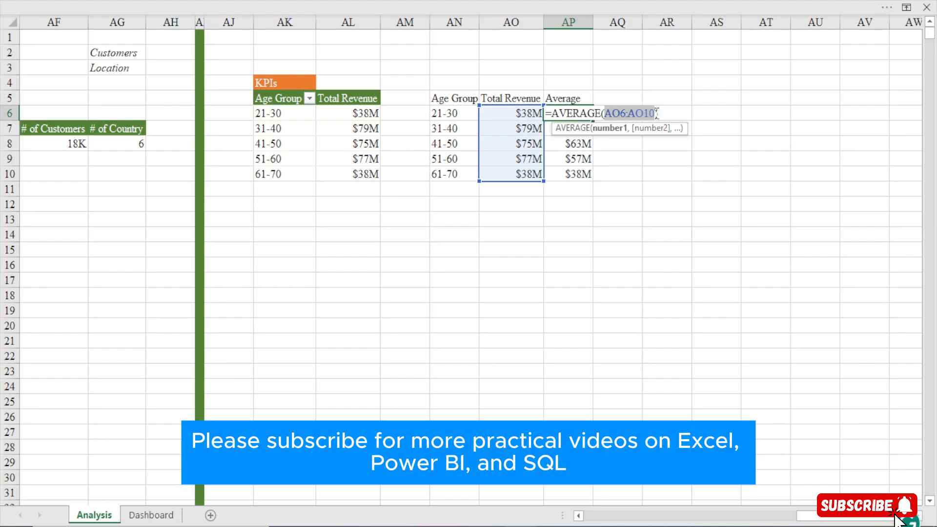
key(F4)
key(Return)
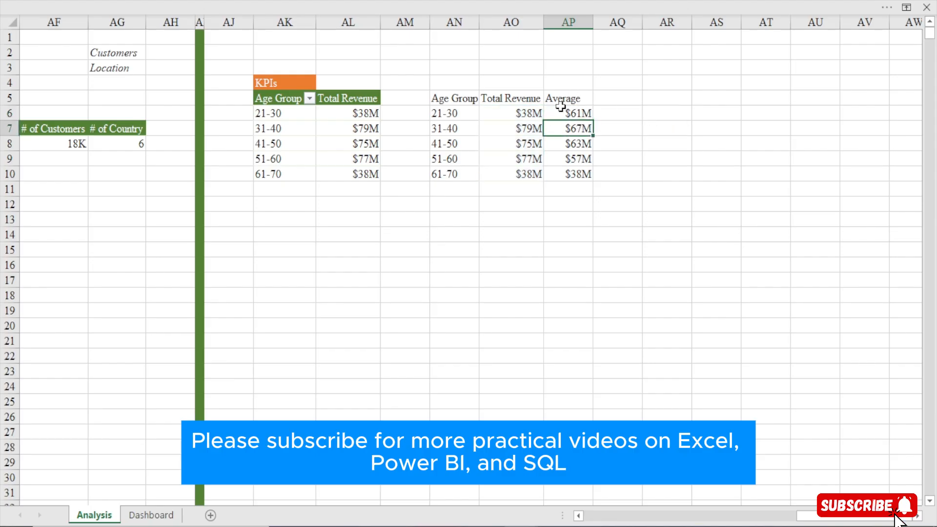
click(570, 116)
drag(594, 123, 592, 179)
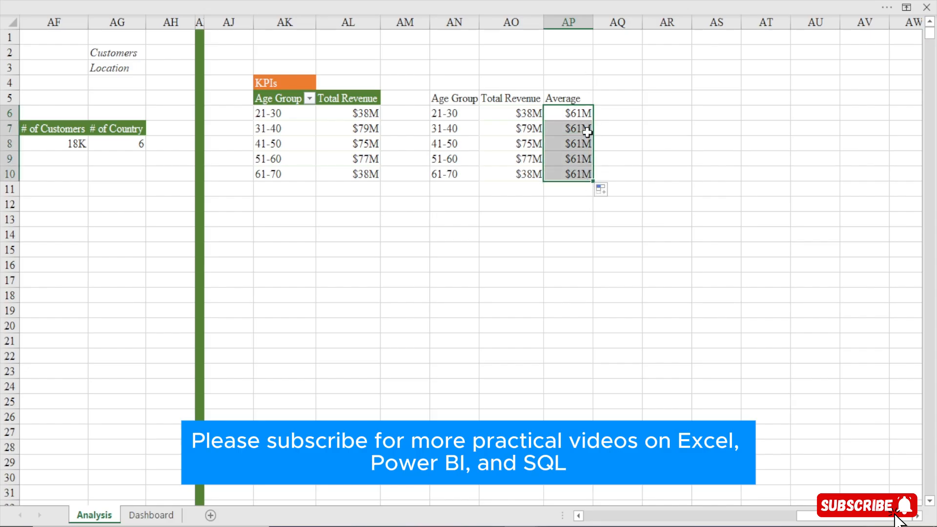
Move the Average column from AP5:AP10 one column over to AQ5:AQ10
drag(565, 116, 569, 175)
drag(577, 99, 577, 169)
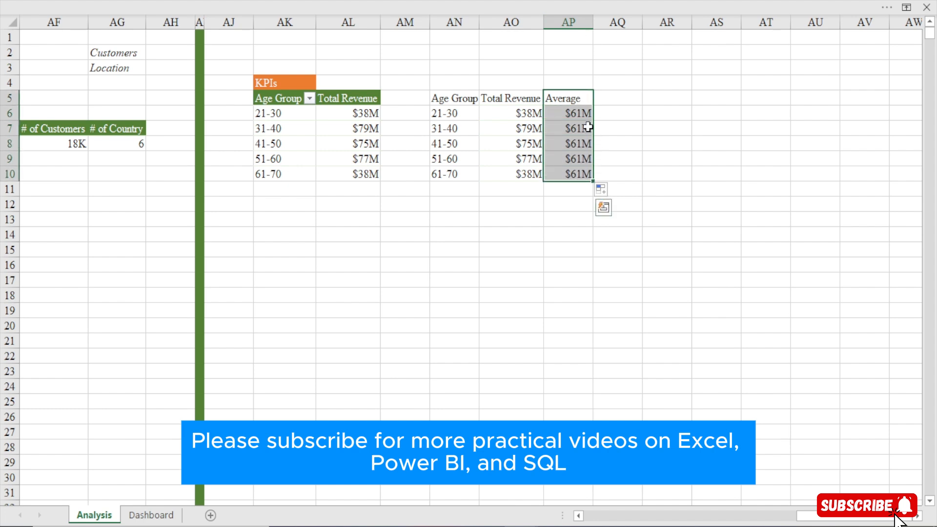
drag(594, 129, 564, 102)
Add the header Highlights in the vacated cell AP5 between Total Revenue and Average
click(564, 102)
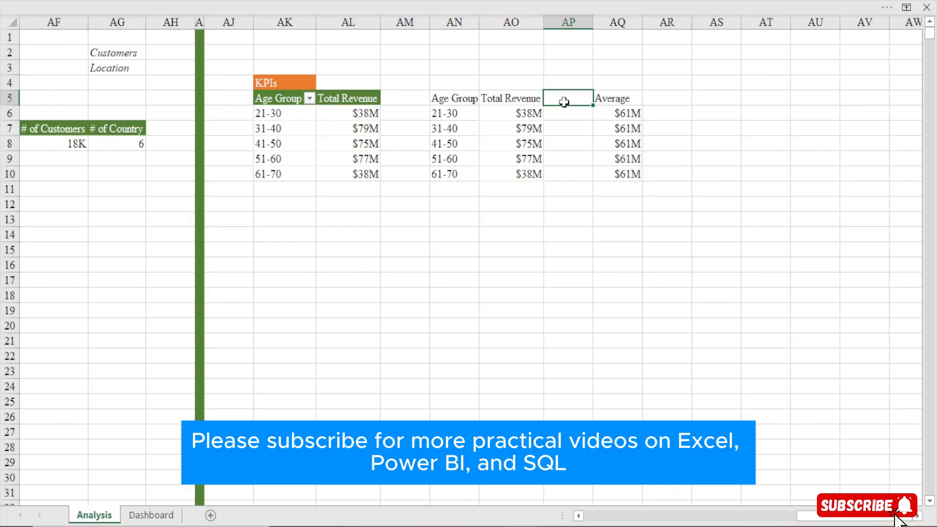
text(Highlights)
key(Return)
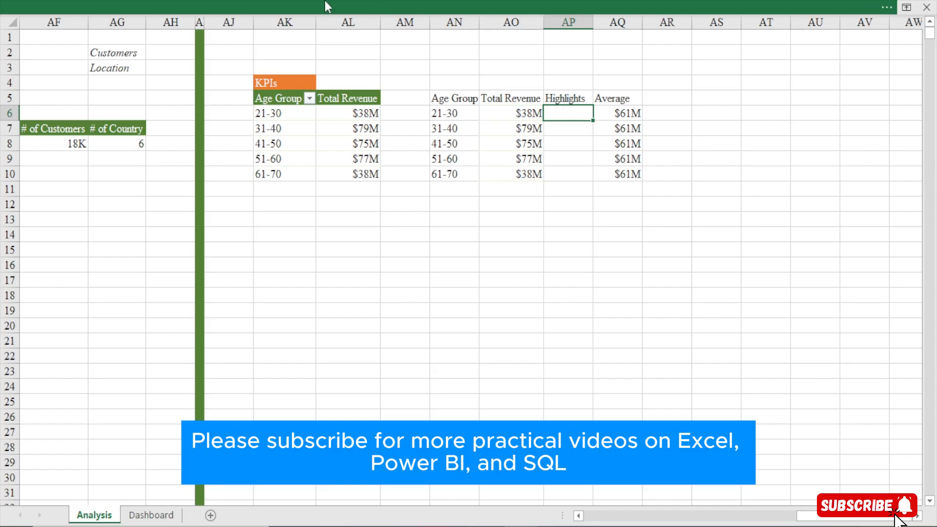
Show the formula bar above the worksheet
click(324, 3)
click(352, 37)
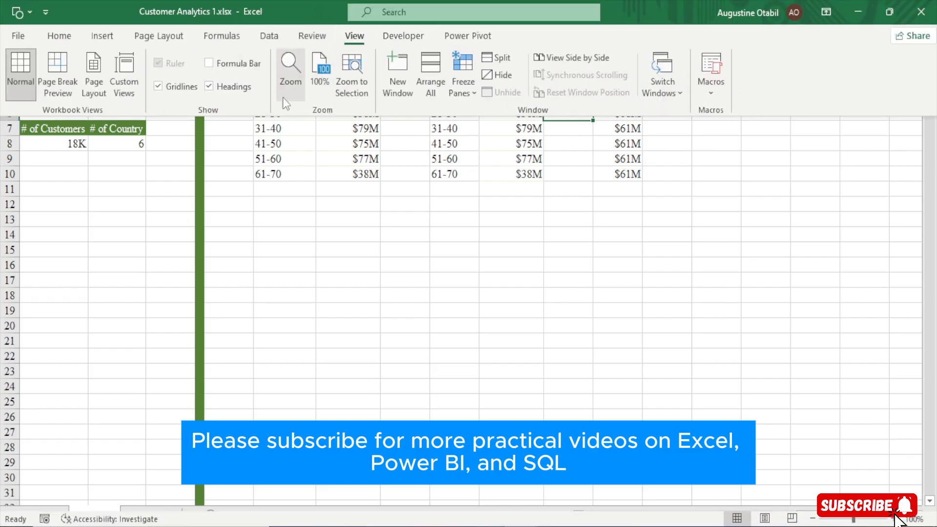
click(241, 64)
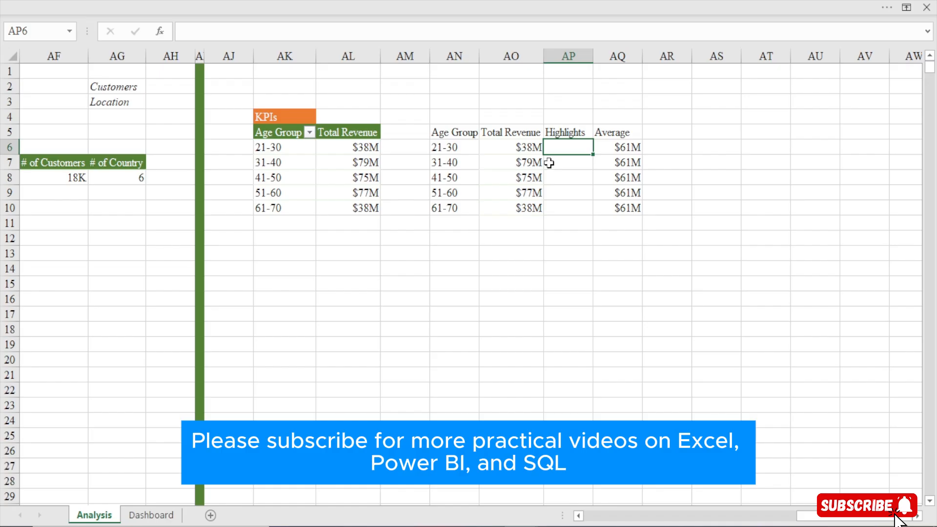
text(=)
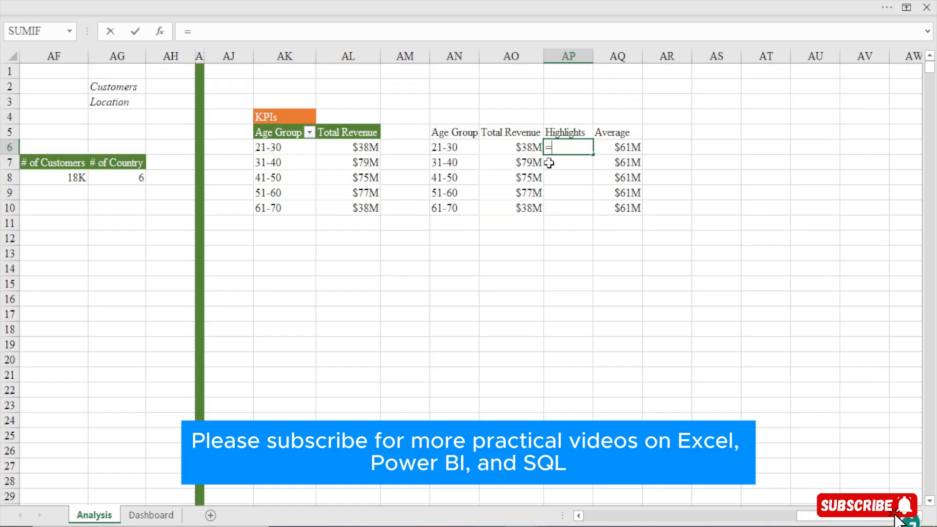
text(IF()
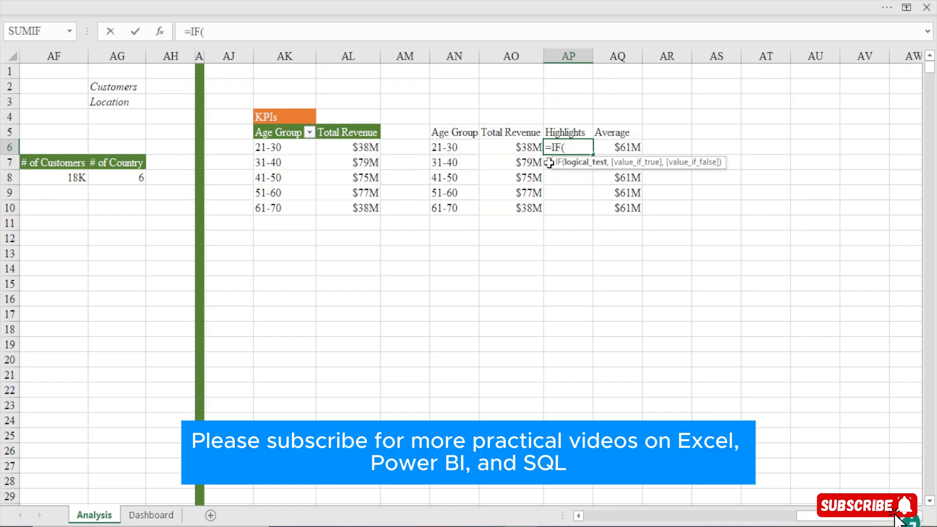
click(517, 147)
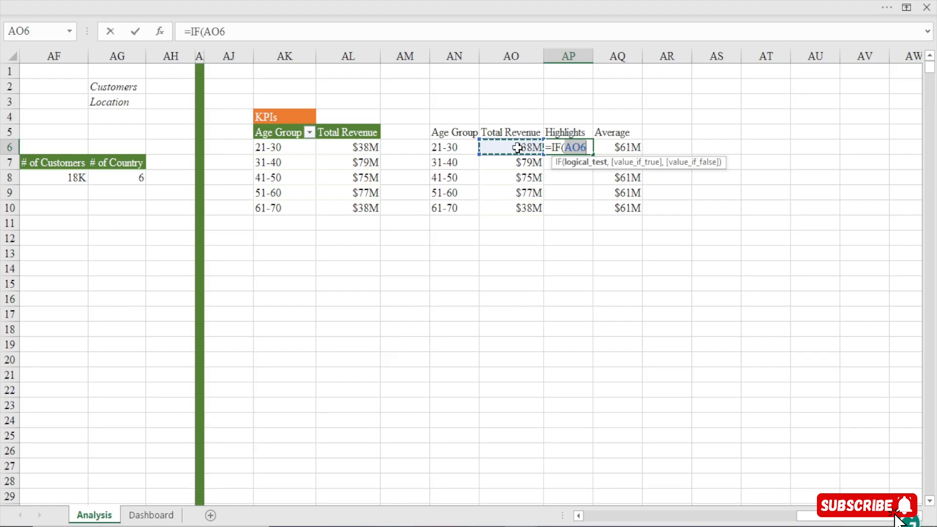
text(=)
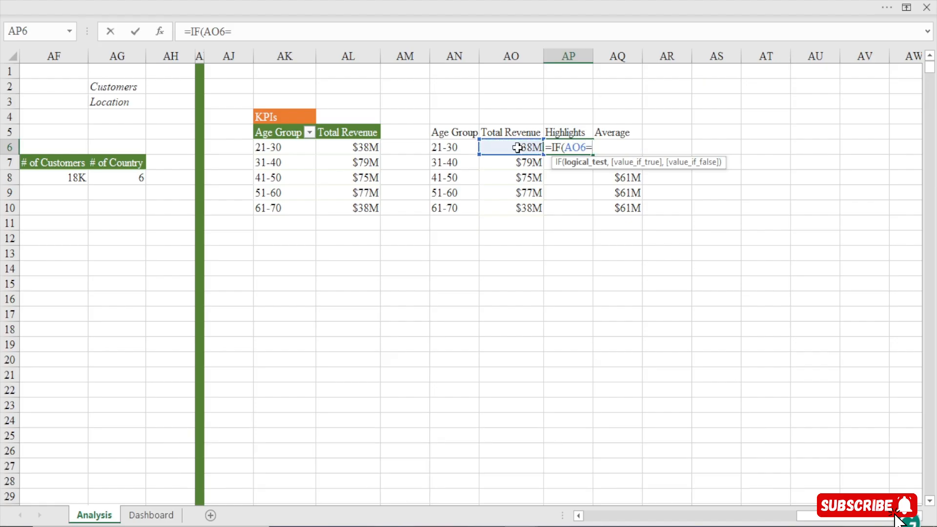
key(Escape)
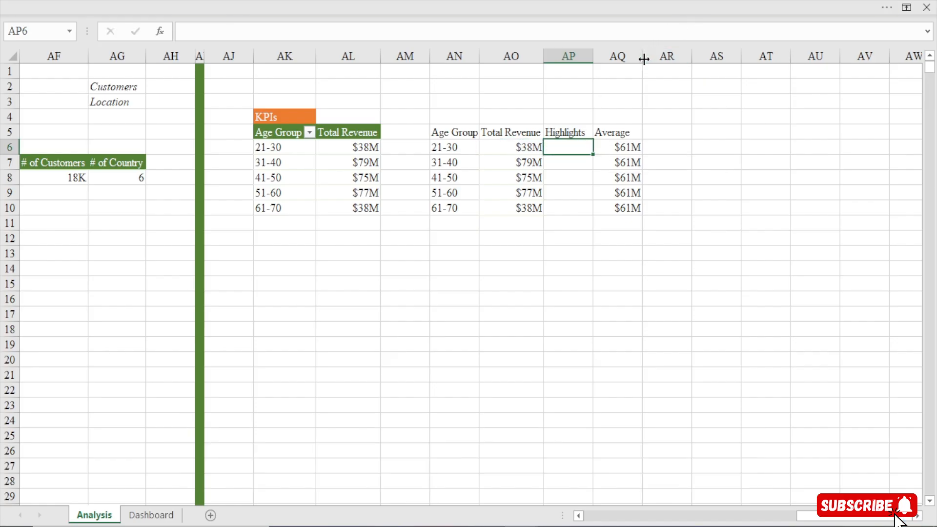
Widen column AQ and enter the formula =IF(AO6=AQ6,AO6,"") in cell AP6 under Highlights
drag(642, 56, 737, 61)
text(=IF()
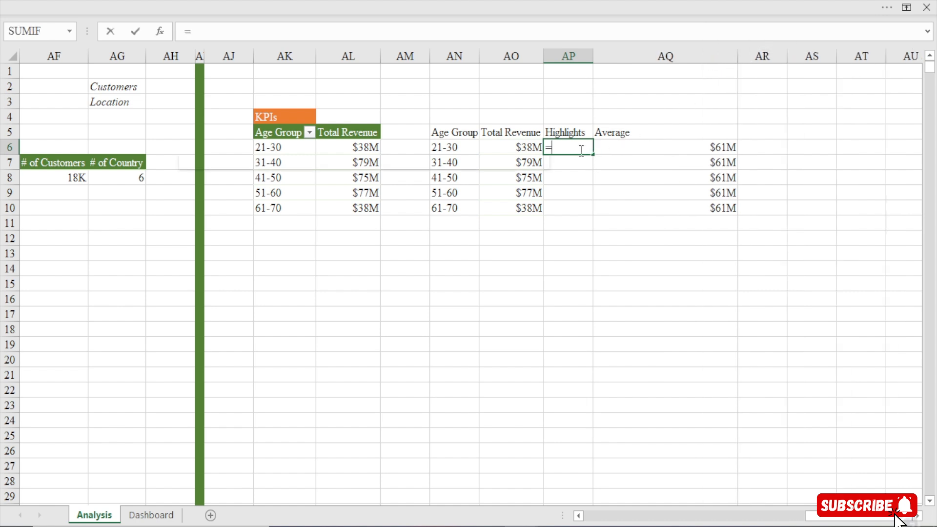
click(526, 149)
text(=)
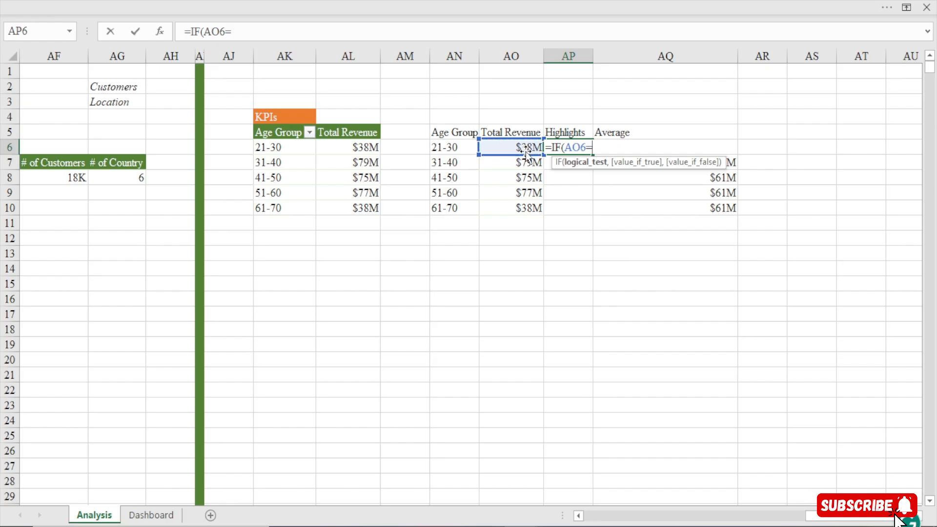
click(736, 165)
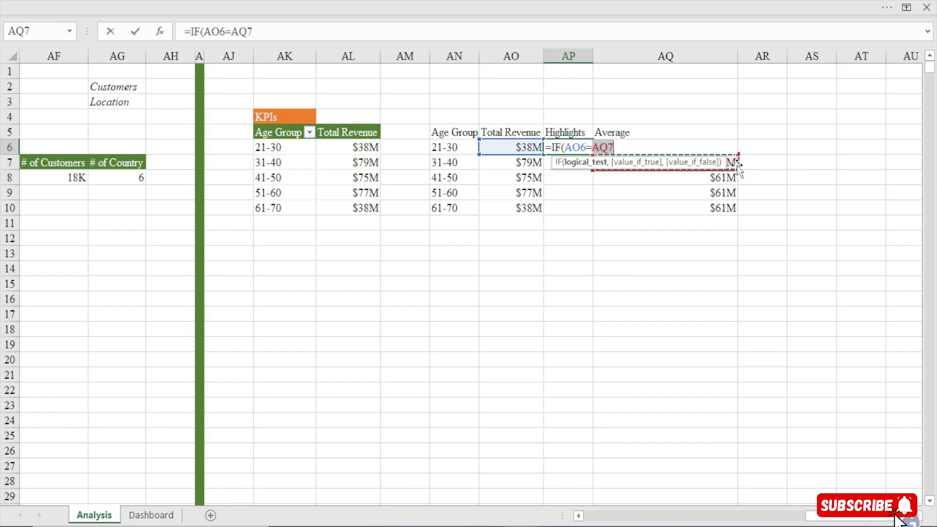
key(Up)
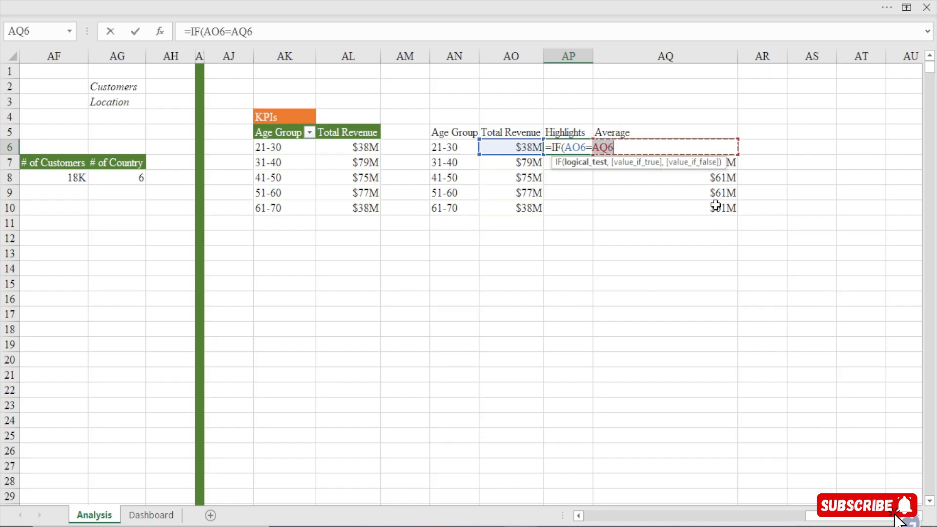
text(,)
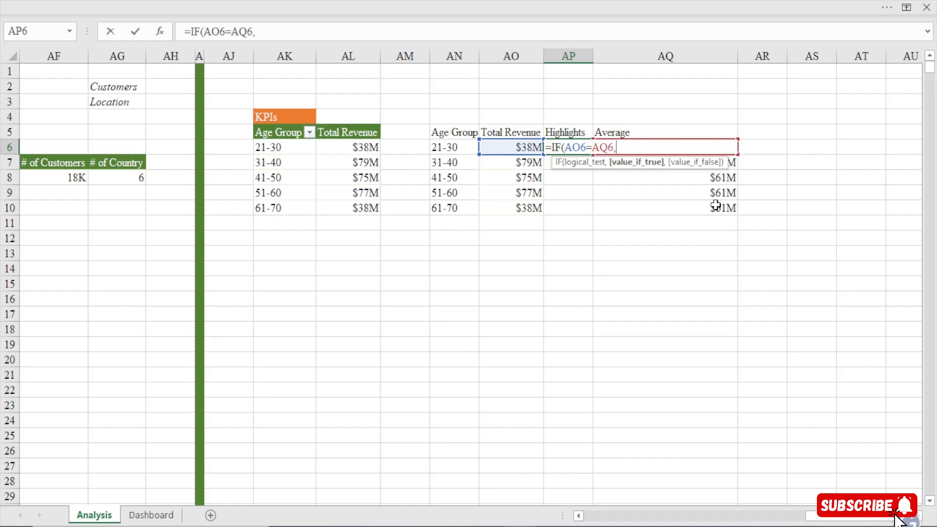
click(520, 148)
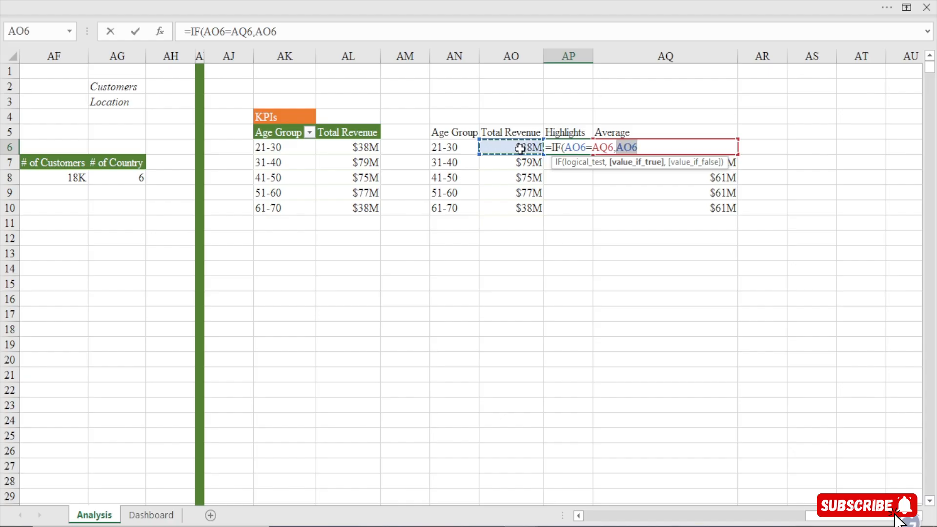
text(,,)
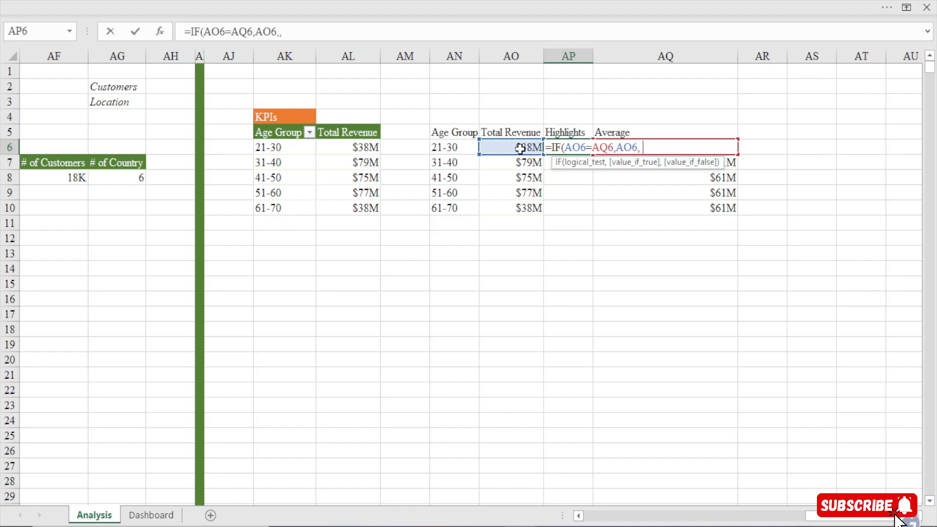
key(BackSpace)
text(""))
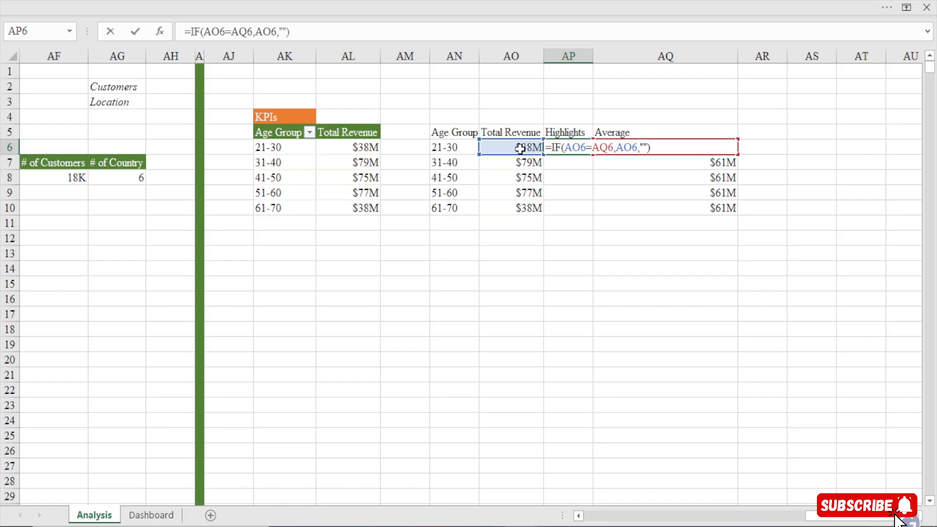
key(Return)
Change the comparison in AP6's formula to greater than, so it reads =IF(AO6>AQ6,AO6,"")
click(565, 152)
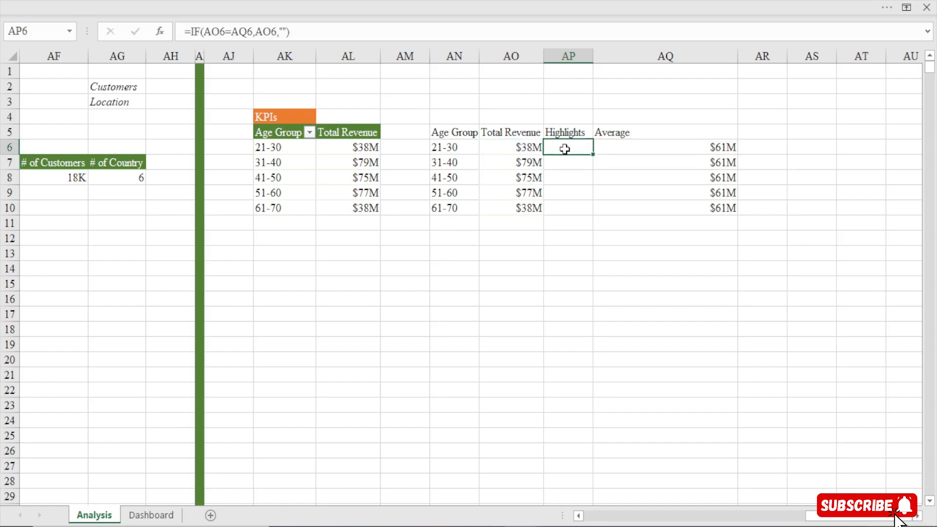
click(520, 151)
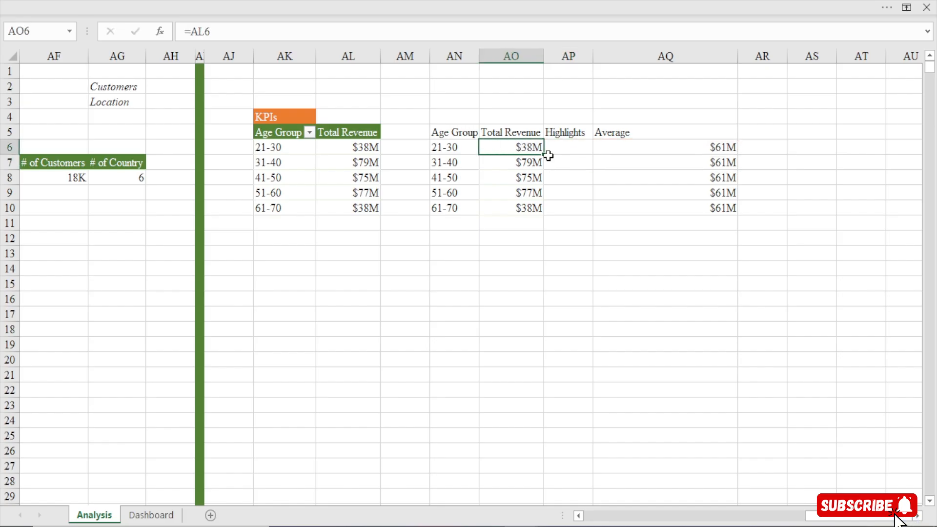
click(724, 148)
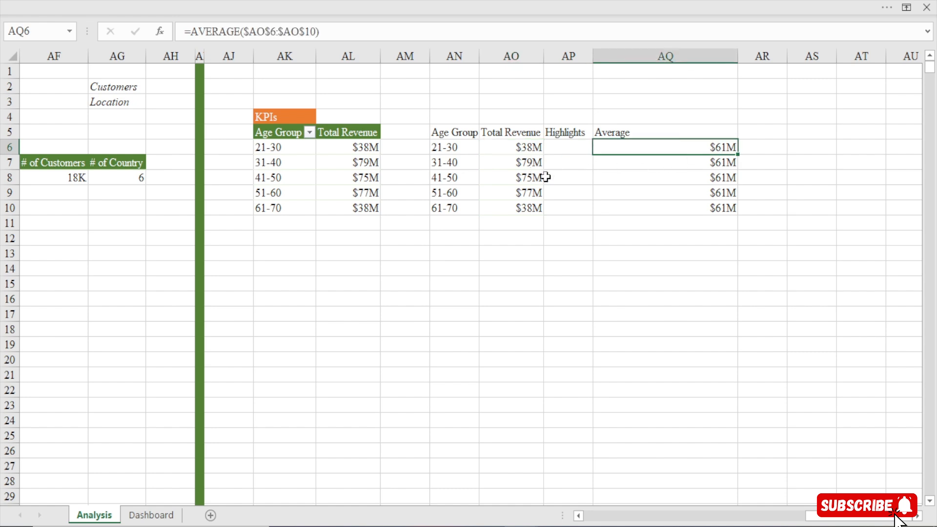
click(581, 149)
click(233, 33)
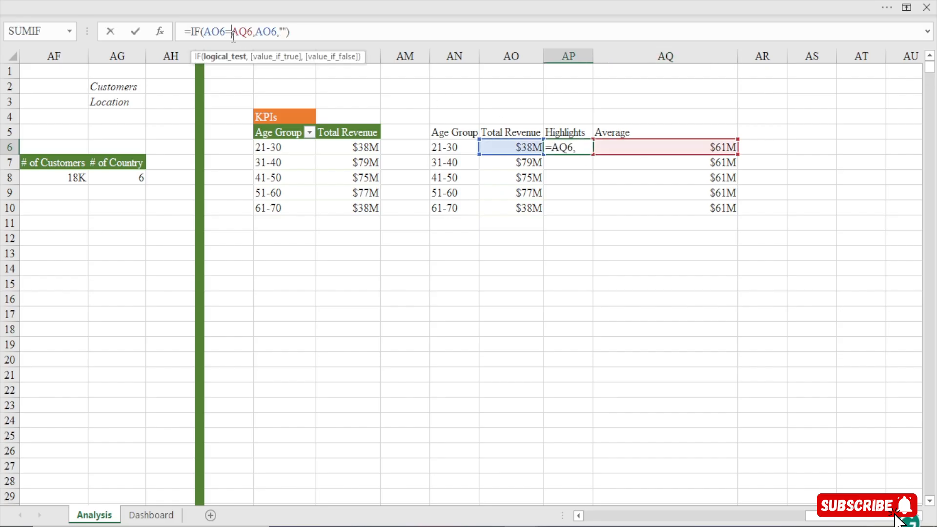
key(BackSpace)
text(>)
key(Return)
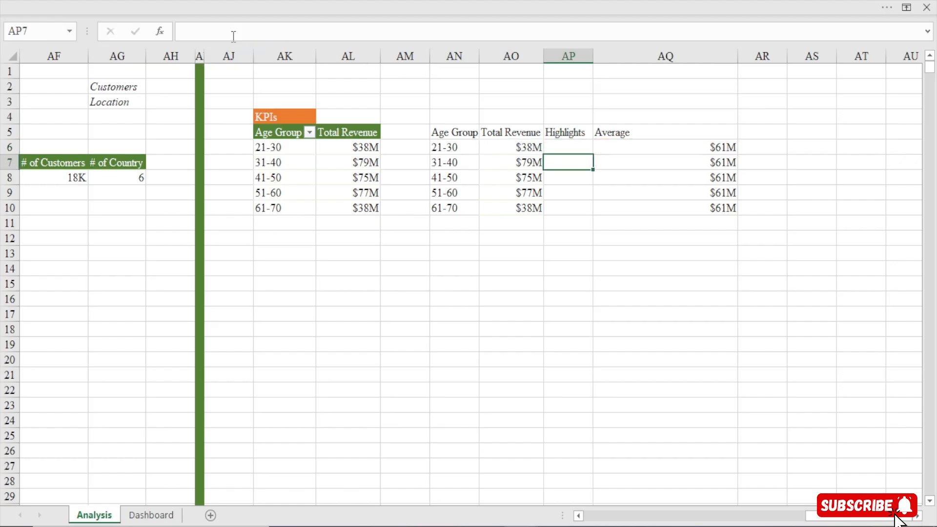
Fill the Highlights formula from AP6 down through AP10
click(519, 149)
click(729, 151)
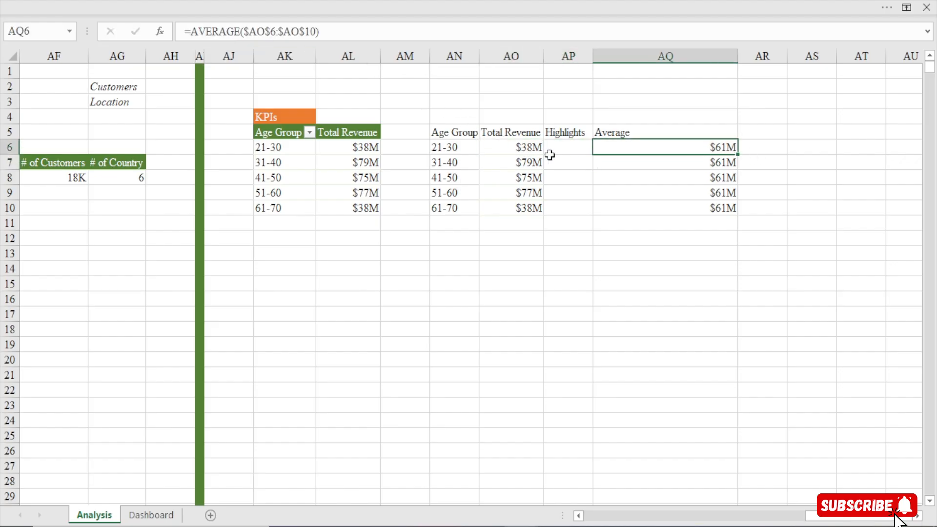
click(564, 147)
drag(592, 155, 585, 211)
Compare Total Revenue, Average and Highlights for the 31-40, 41-50 and 51-60 age groups
click(528, 167)
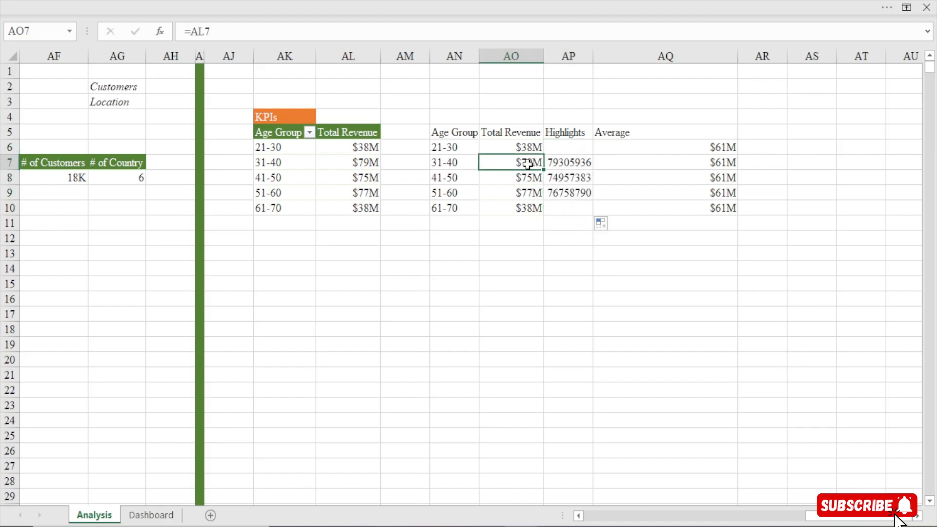
click(704, 164)
click(570, 164)
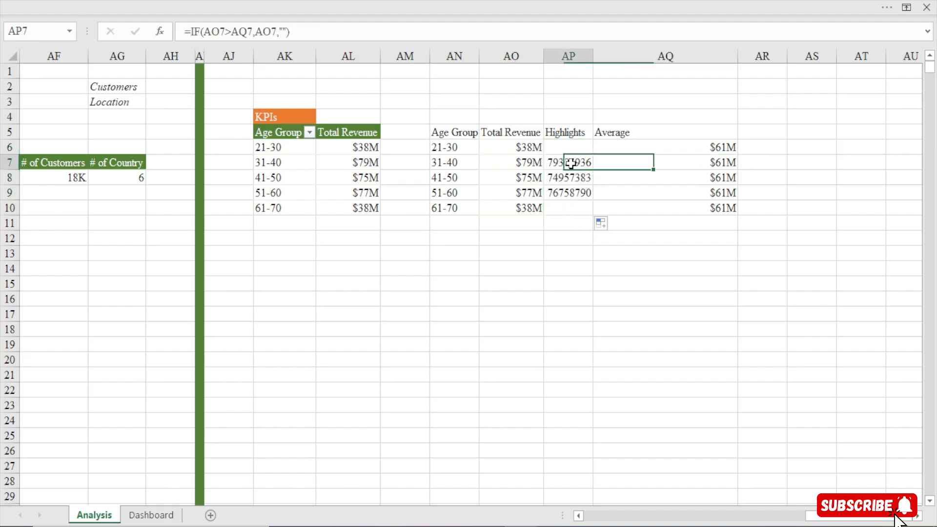
click(521, 181)
click(715, 179)
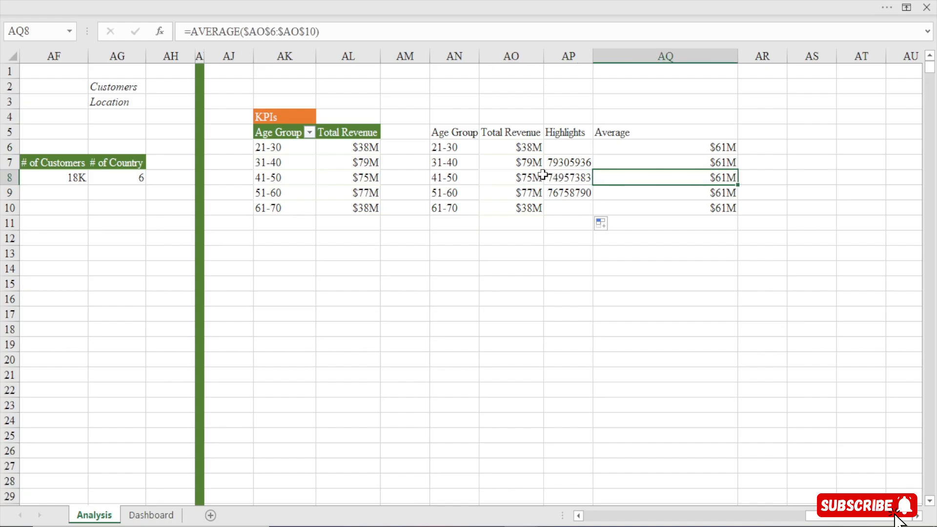
click(558, 178)
click(520, 193)
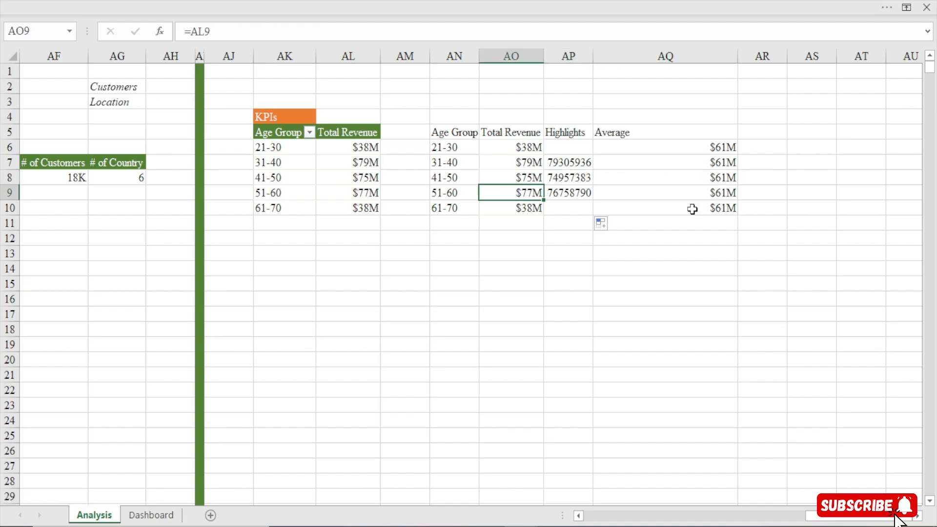
click(716, 191)
click(569, 191)
Copy the number format of AO6 onto the Highlights cells AP6:AP10 with Format Painter and narrow column AQ
click(521, 145)
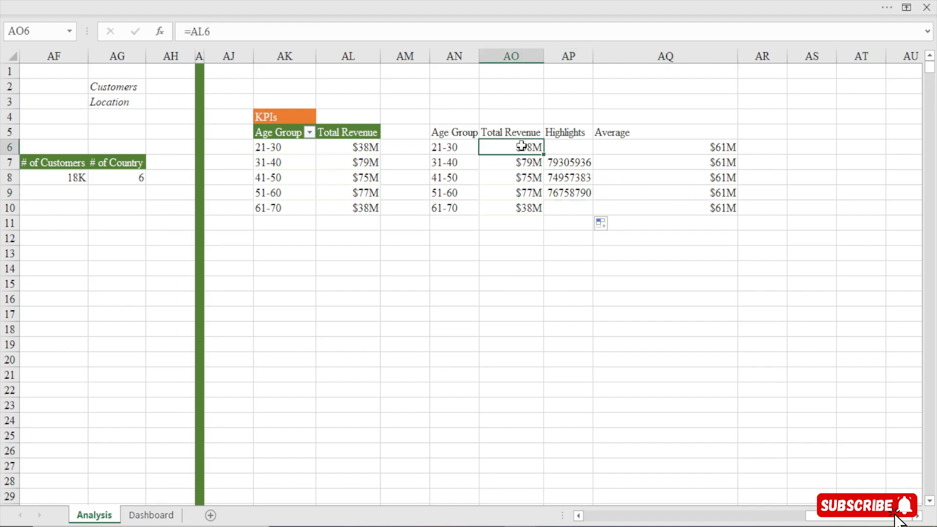
click(186, 2)
click(59, 43)
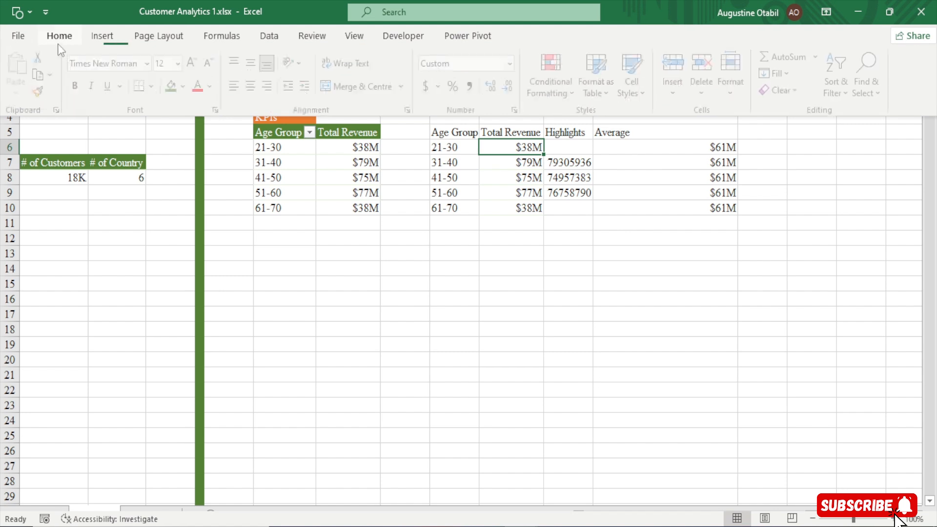
click(38, 91)
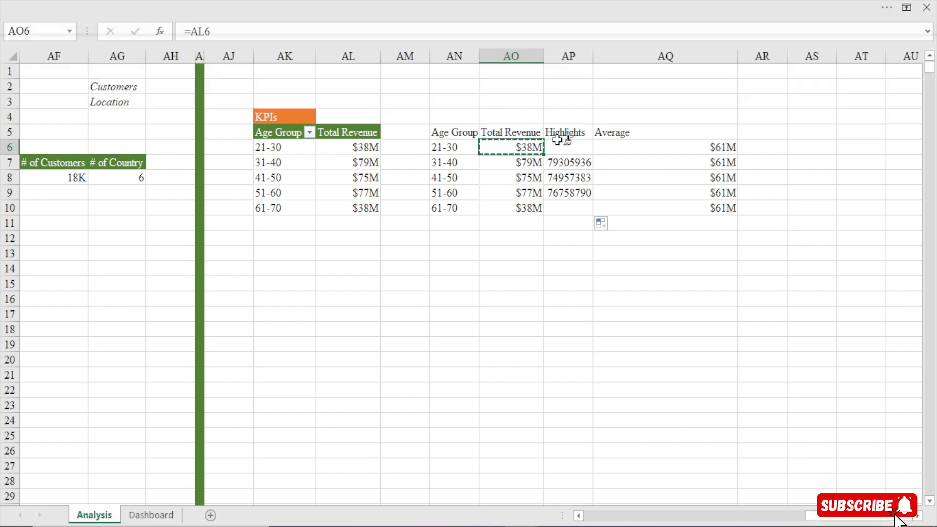
drag(564, 147, 563, 207)
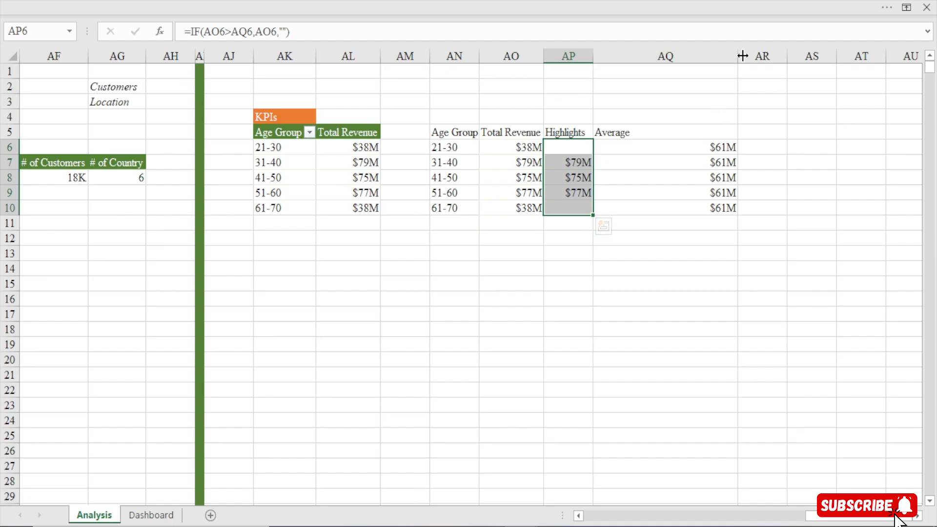
drag(738, 56, 646, 86)
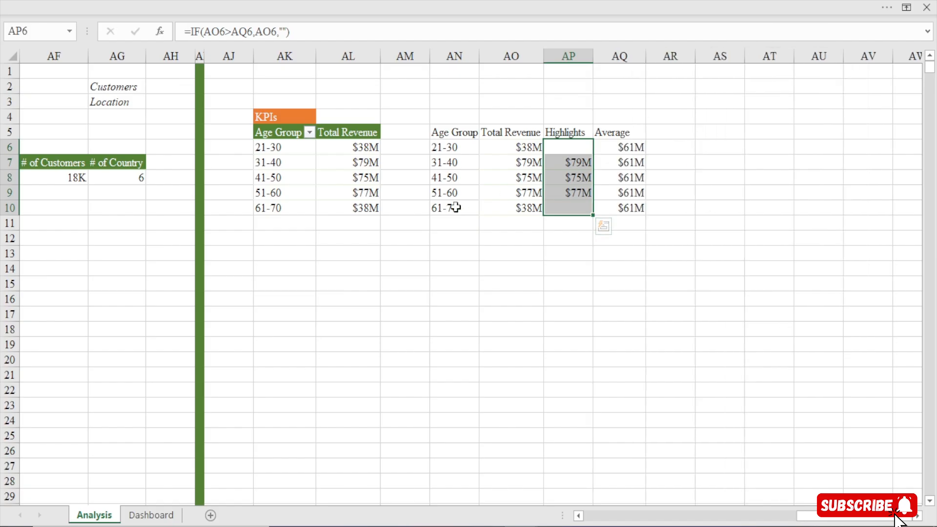
Insert a 2D clustered column chart from AN5:AO10 and move it below the tables
click(447, 134)
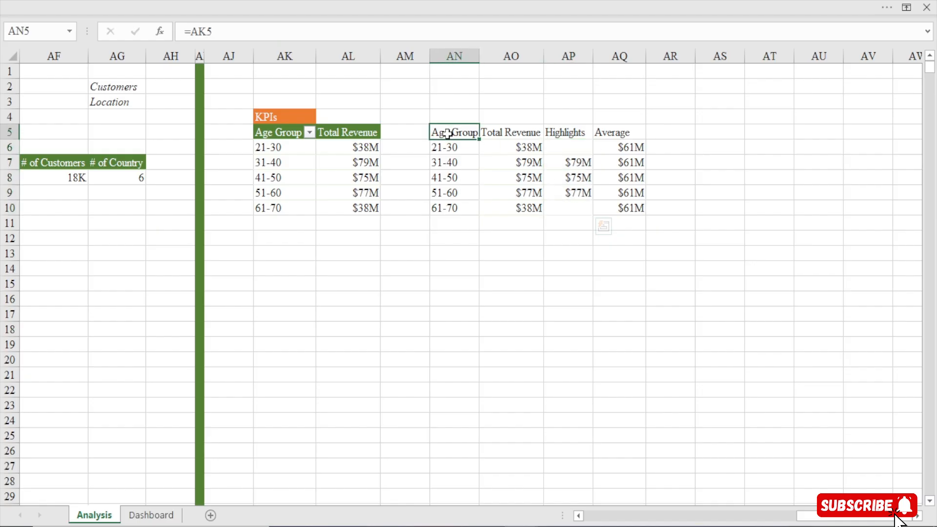
drag(451, 134, 529, 208)
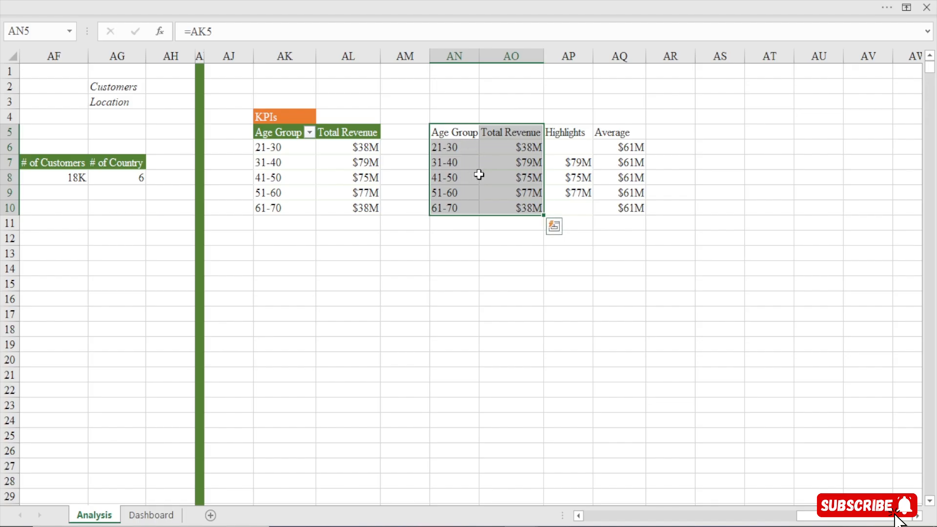
click(225, 1)
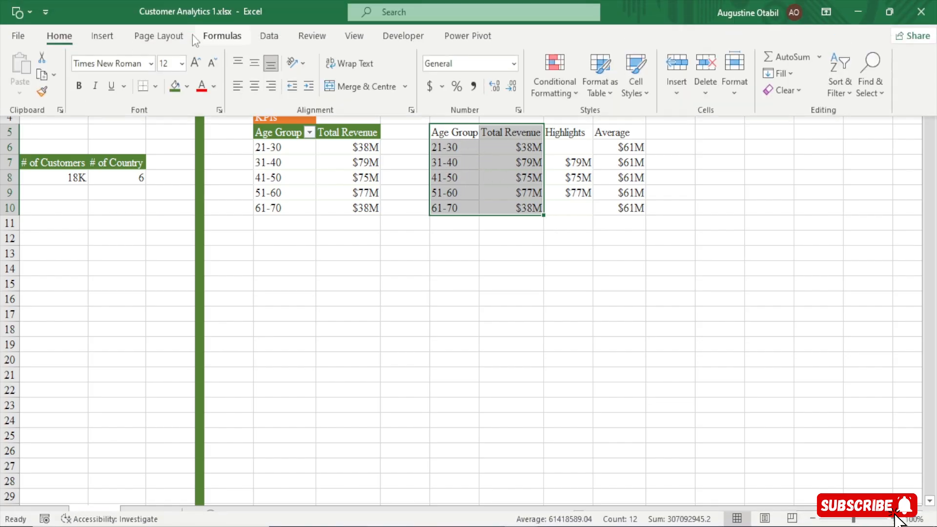
click(102, 35)
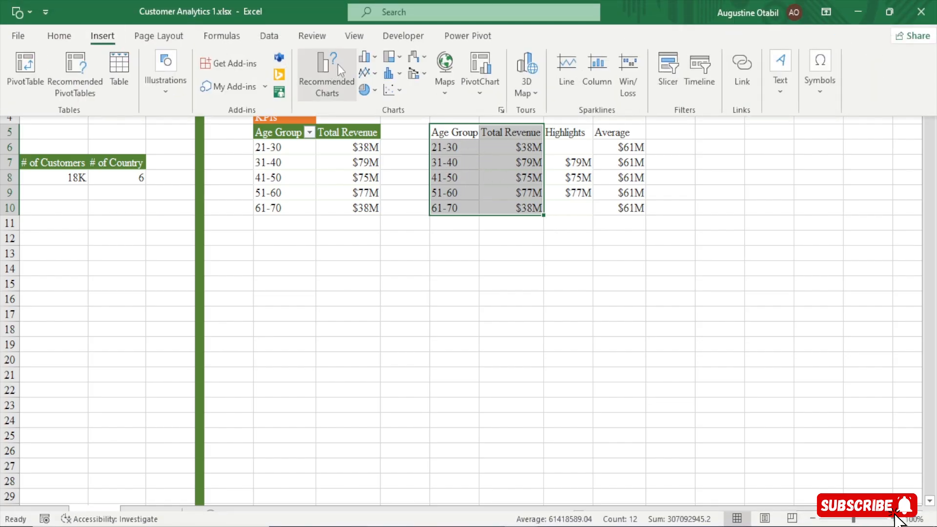
click(376, 58)
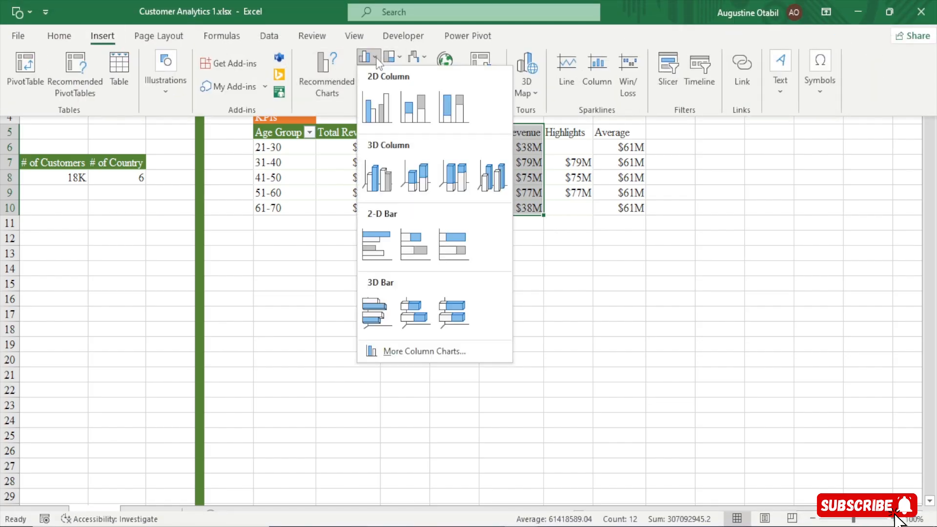
click(376, 122)
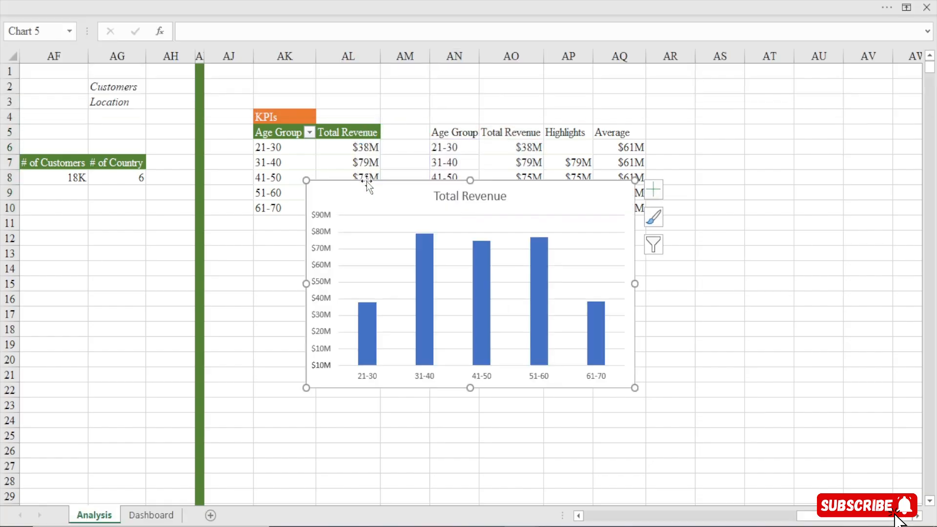
drag(367, 180, 344, 239)
Delete the column chart's title, vertical axis and horizontal gridlines
click(454, 245)
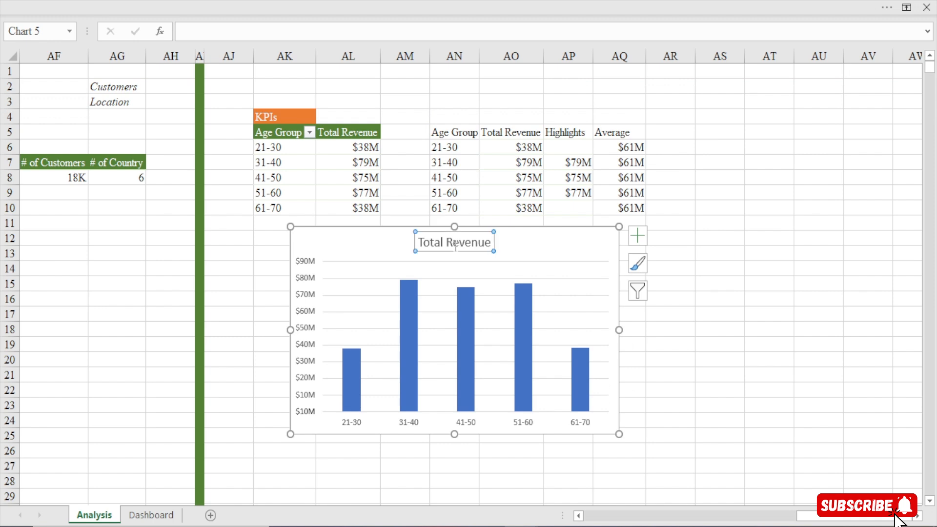
key(Delete)
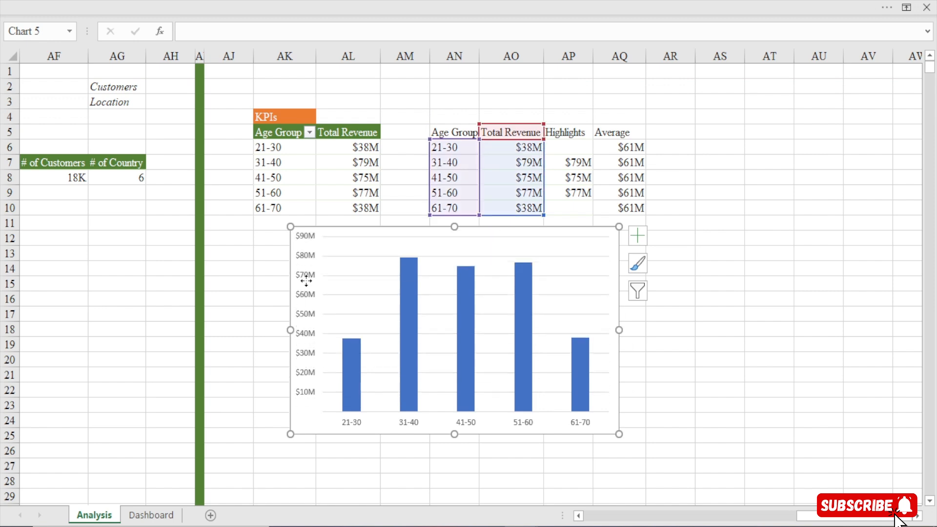
click(306, 281)
key(Delete)
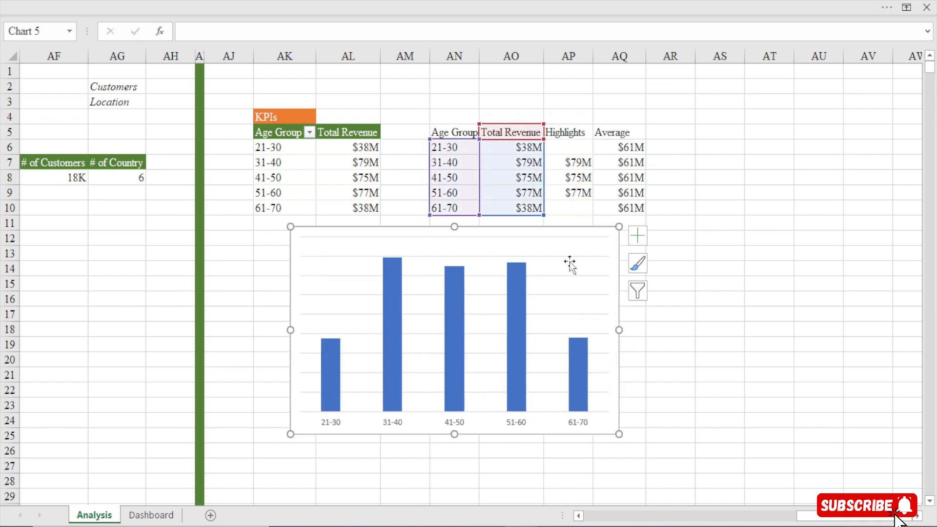
click(569, 257)
key(Delete)
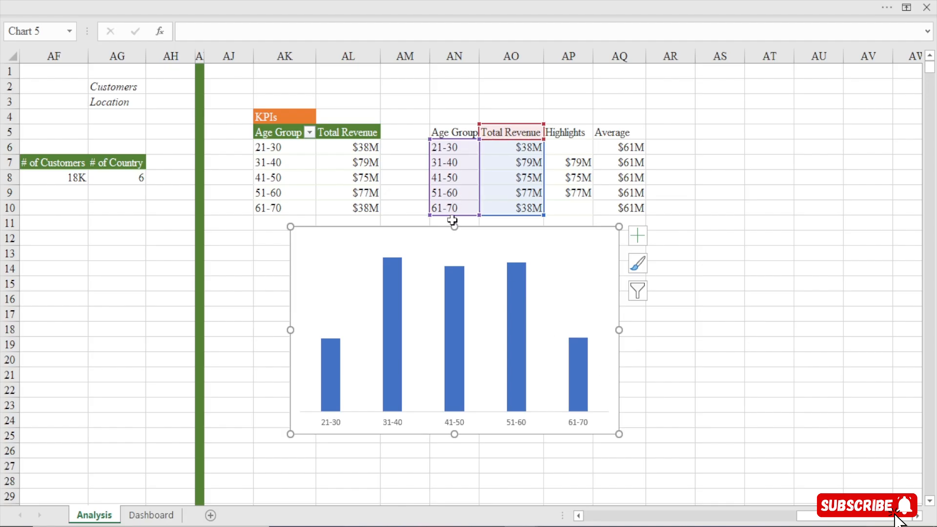
Reduce the chart's height and position it under the age group tables, spanning about rows 13 to 24
drag(452, 248, 359, 216)
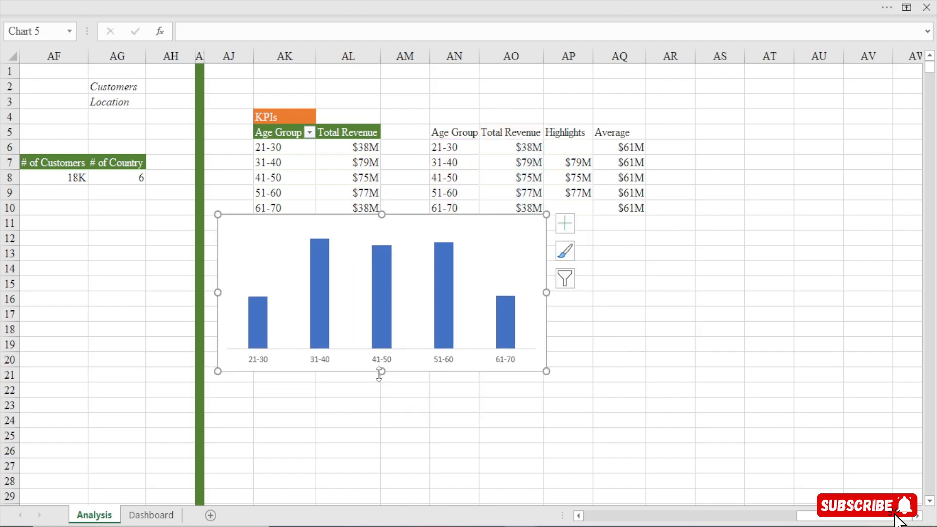
drag(379, 375, 384, 399)
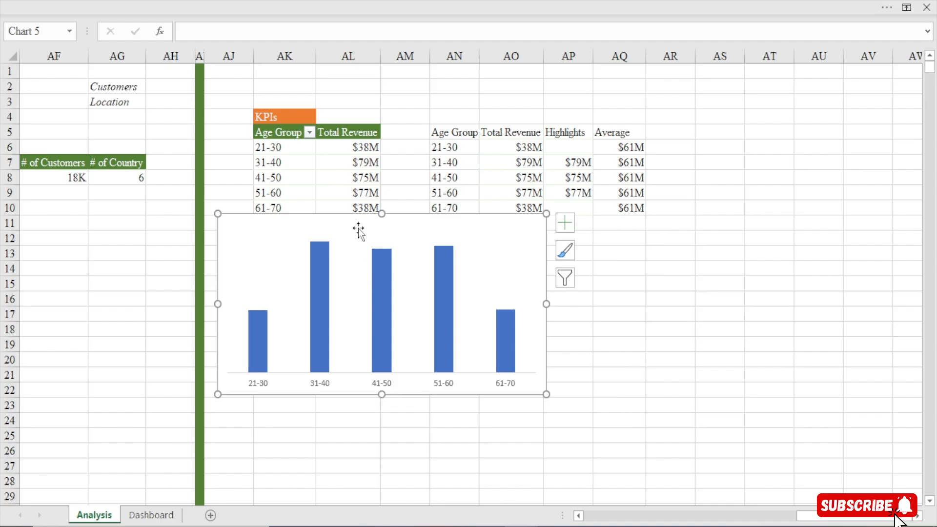
drag(367, 220, 370, 251)
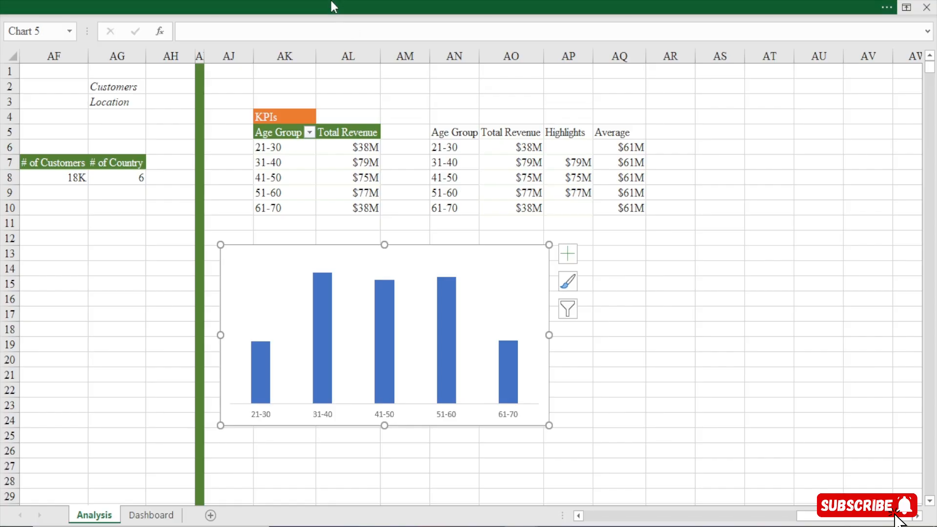
Hide the formula bar above the worksheet
click(330, 2)
click(353, 34)
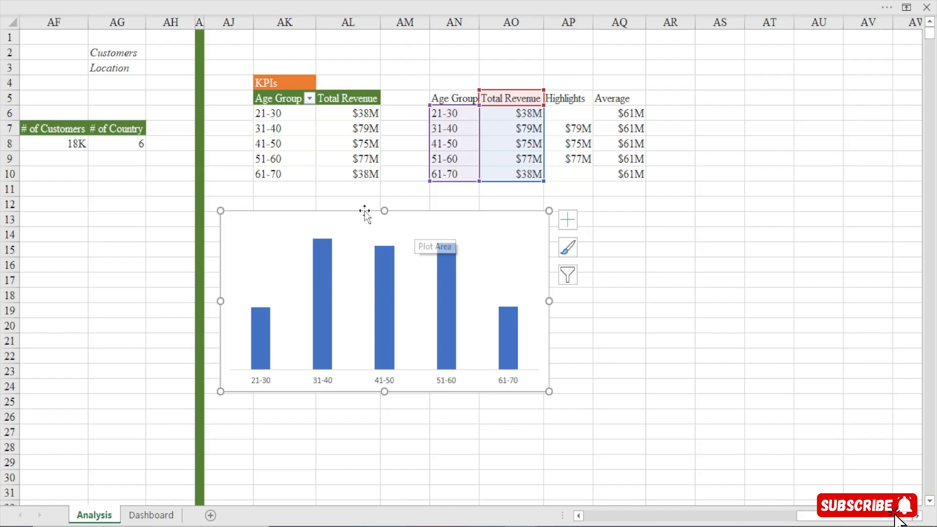
Add a second series to the chart's data source, named from AP5 (Highlights) with values from AP6:AP10
right_click(335, 217)
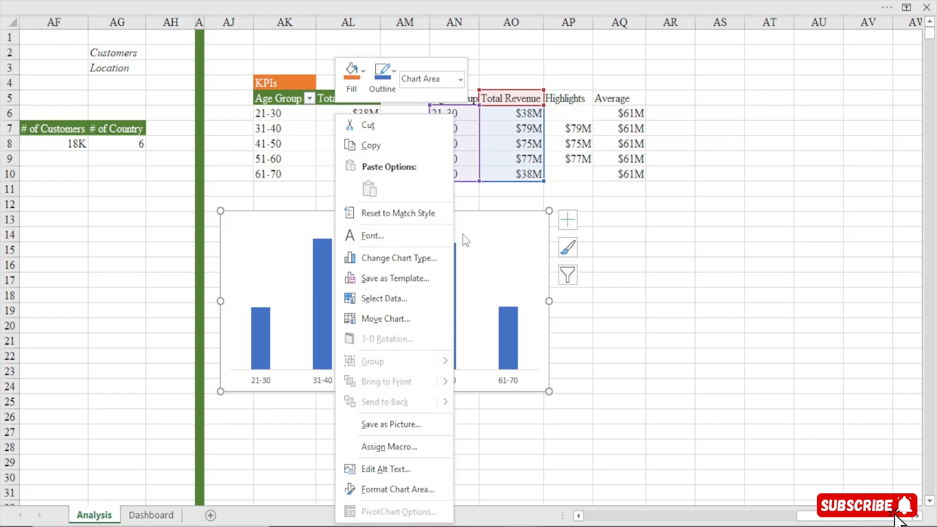
click(379, 299)
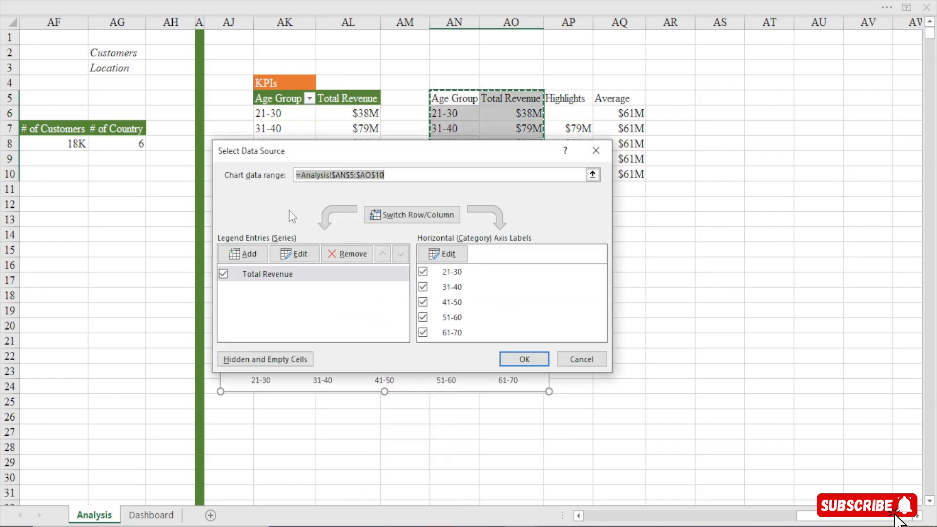
click(249, 253)
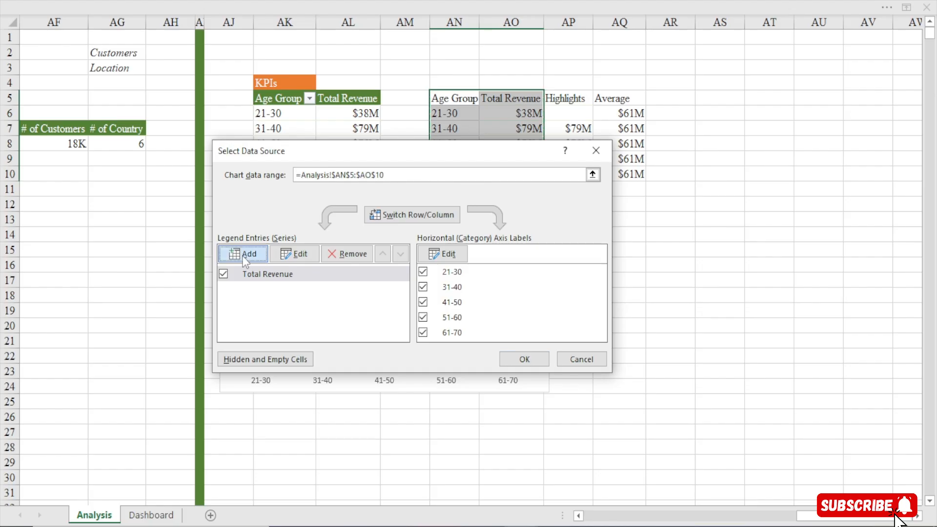
drag(344, 211, 194, 133)
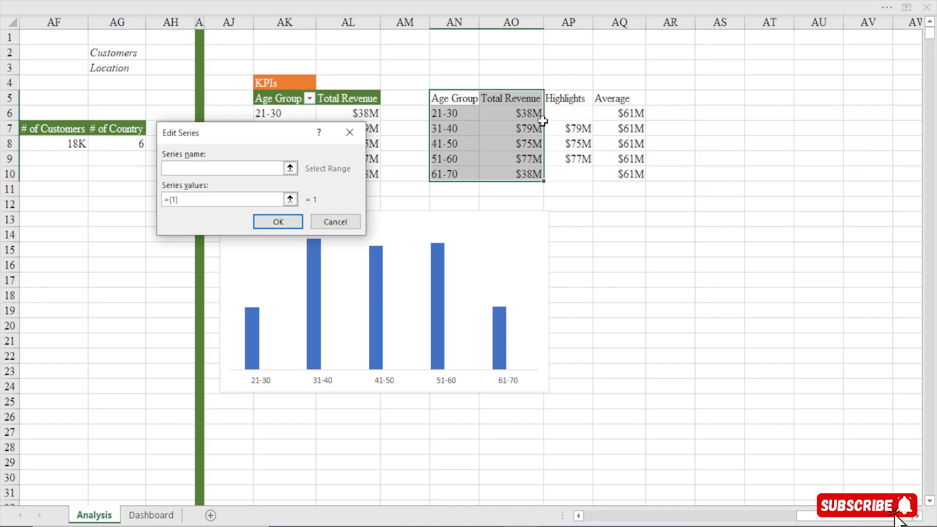
click(570, 97)
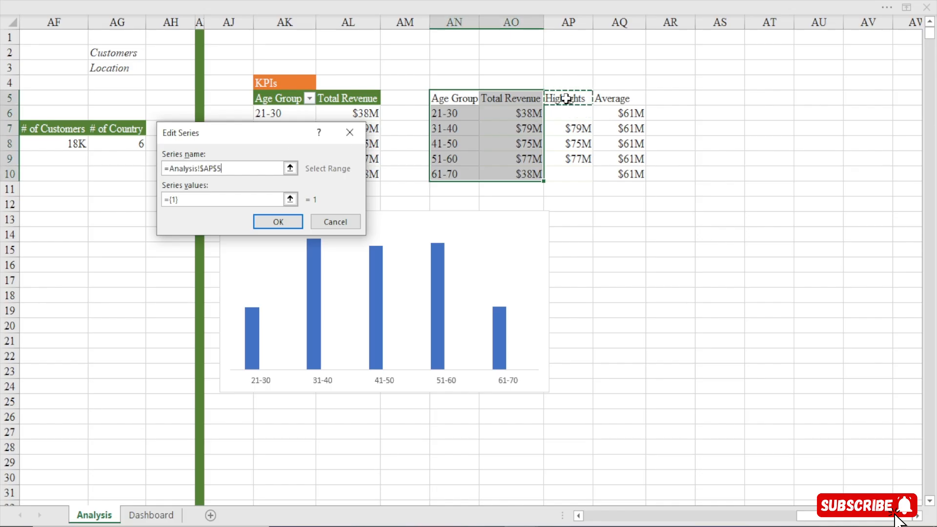
click(190, 199)
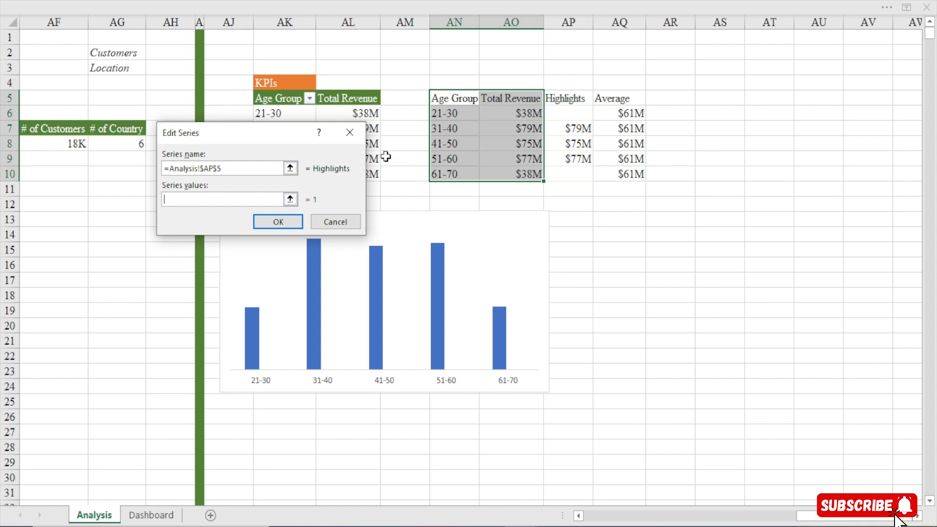
drag(566, 114, 570, 174)
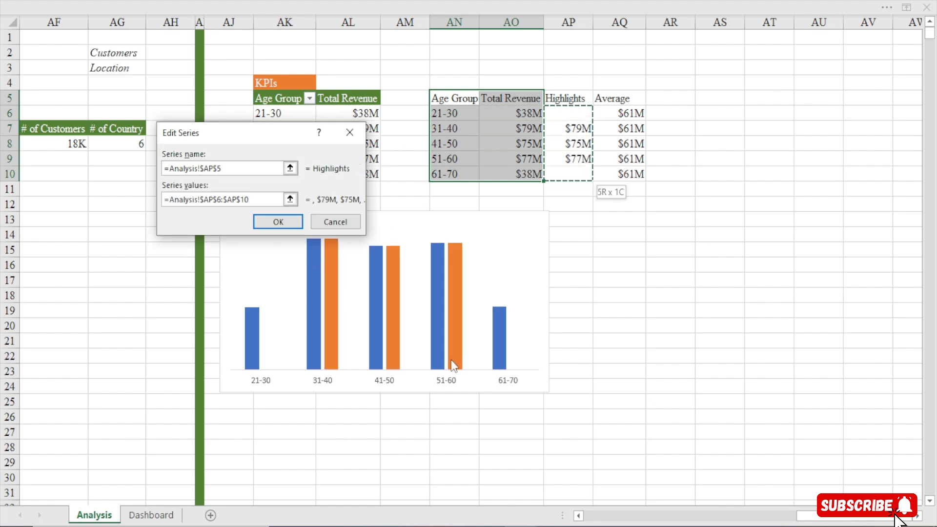
click(279, 223)
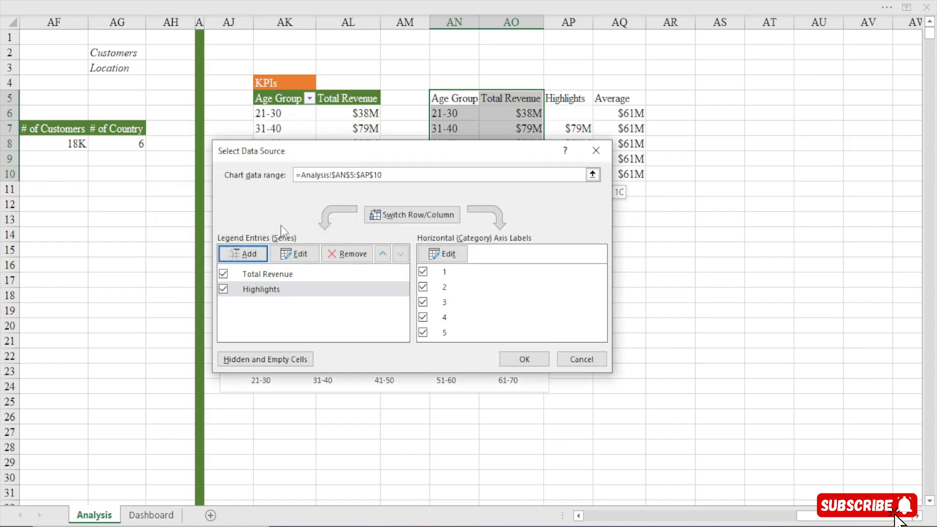
click(524, 357)
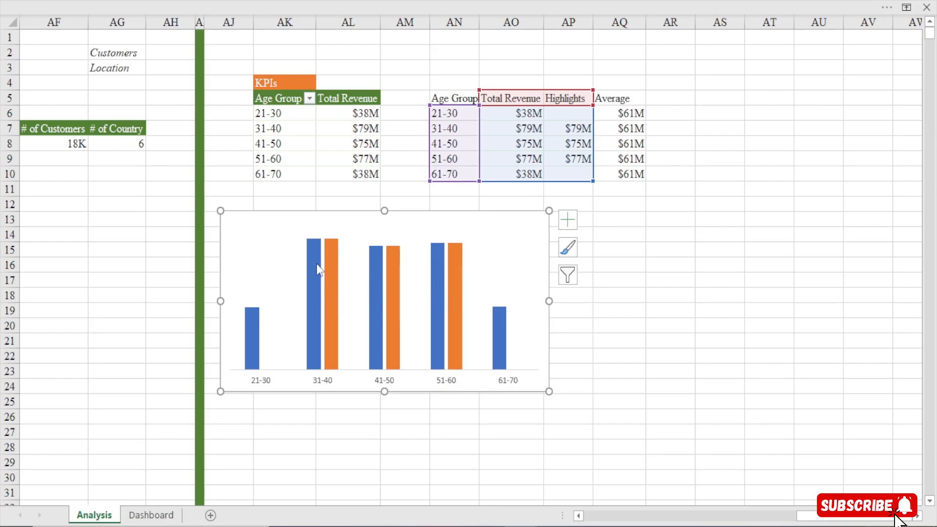
Set the series overlap of the chart's Highlights columns to 100%
double_click(274, 219)
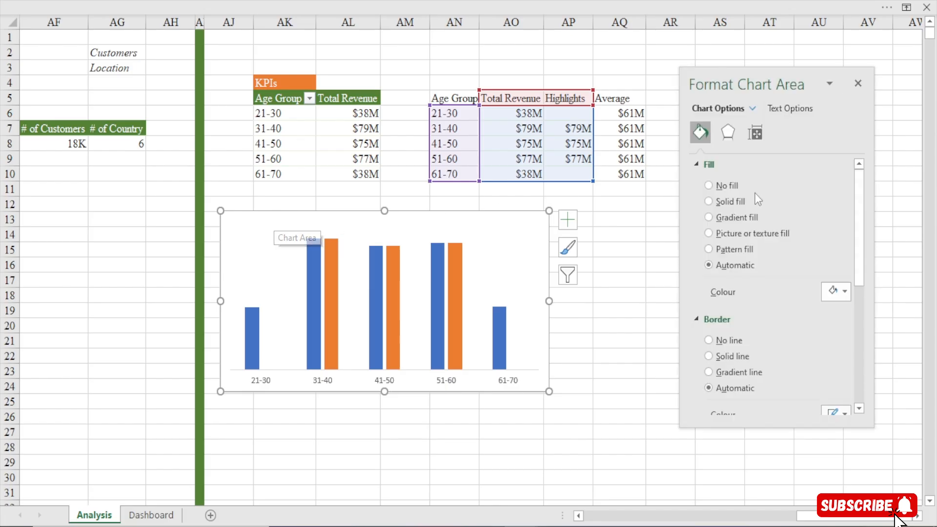
click(392, 269)
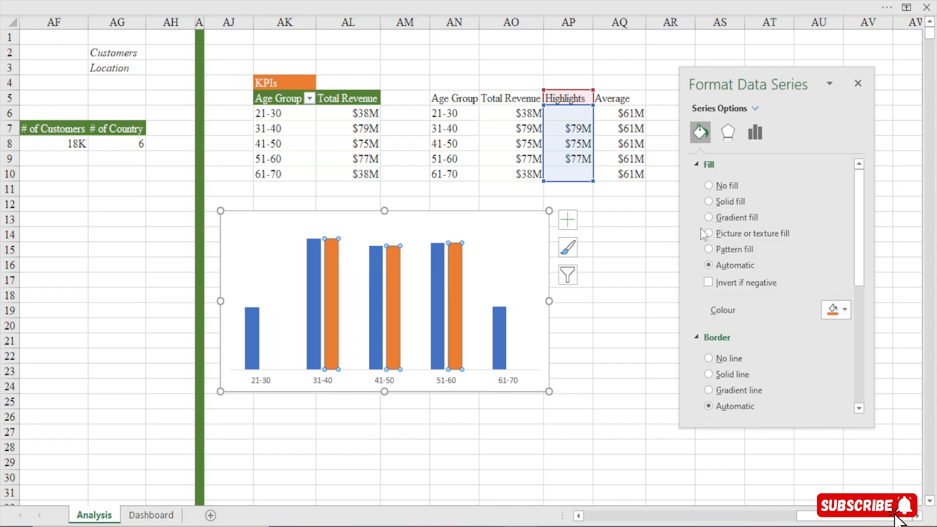
click(759, 135)
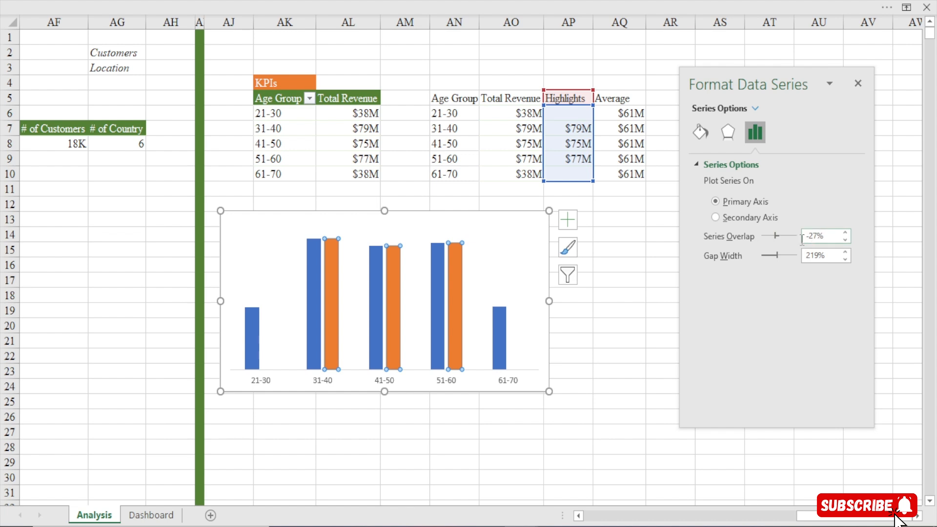
drag(775, 236, 897, 237)
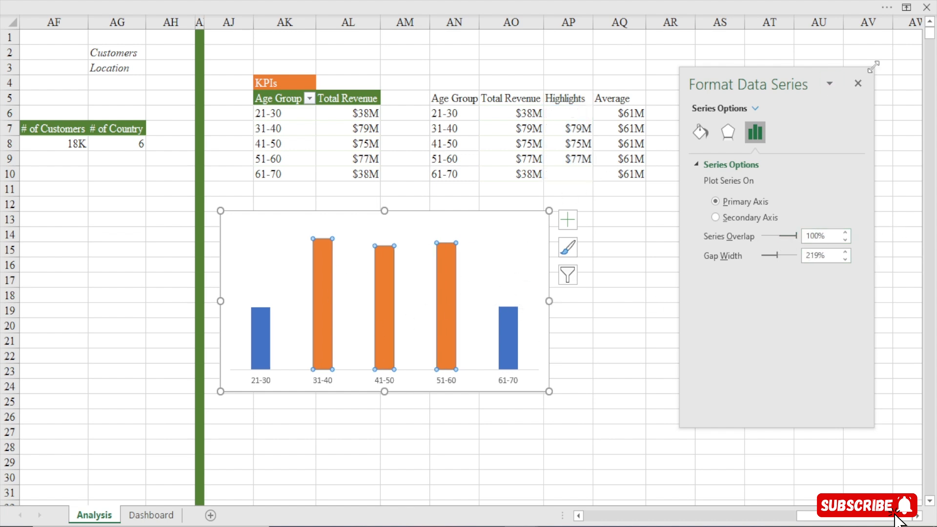
click(864, 86)
click(443, 216)
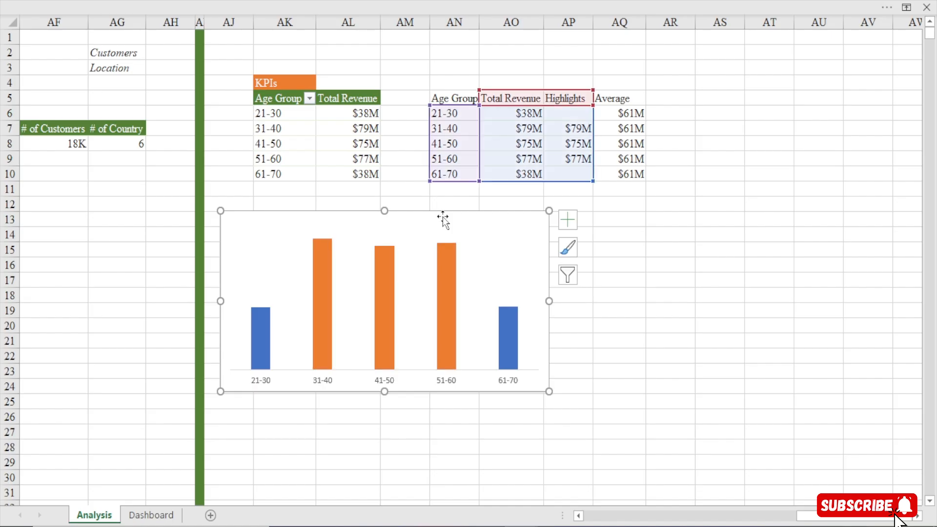
Add a third series to the chart's data source, named from AQ5 (Average) with values from AQ6:AQ10
right_click(360, 213)
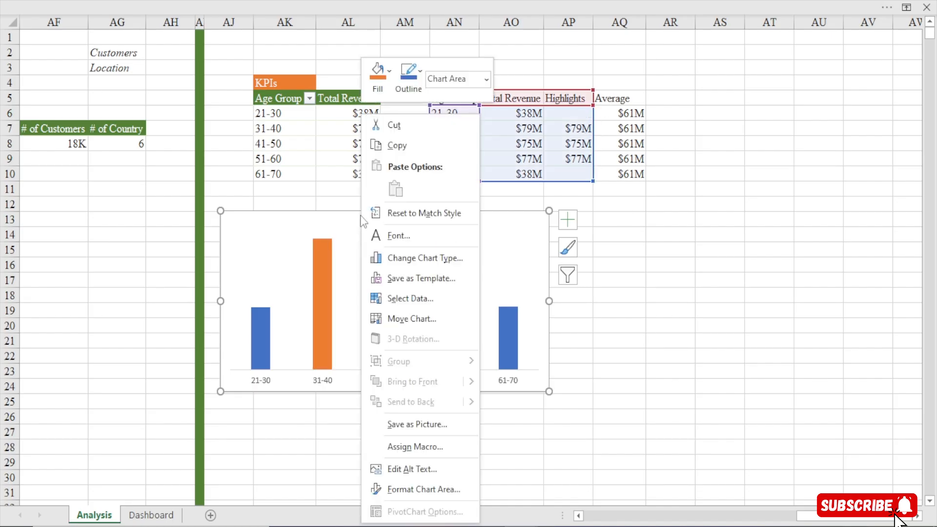
click(411, 306)
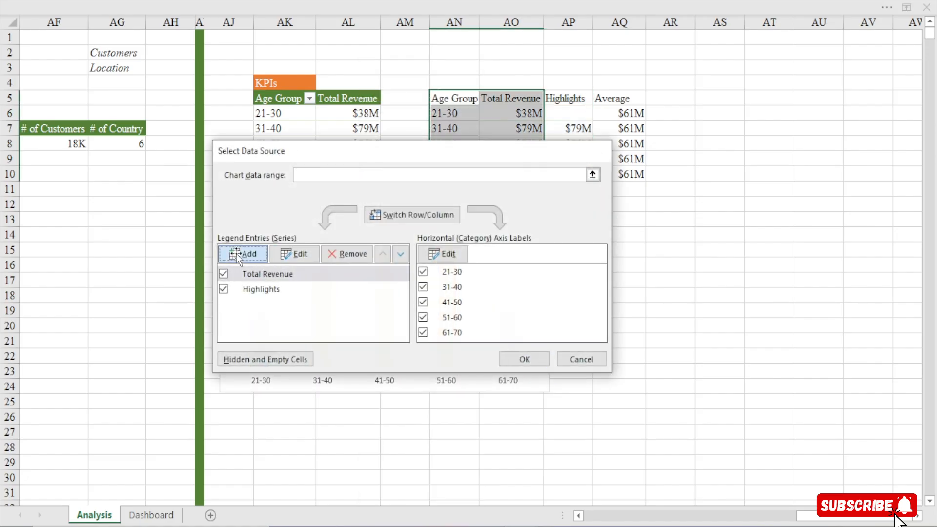
click(236, 254)
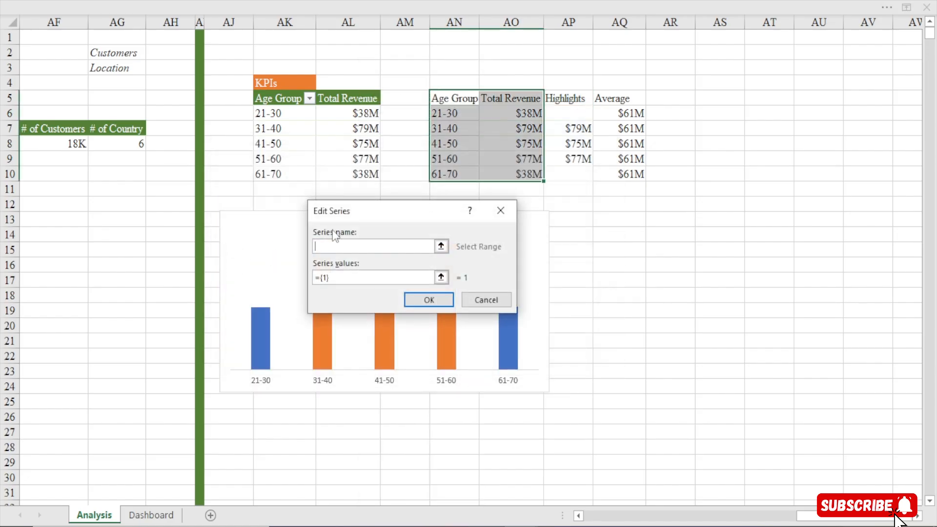
click(623, 98)
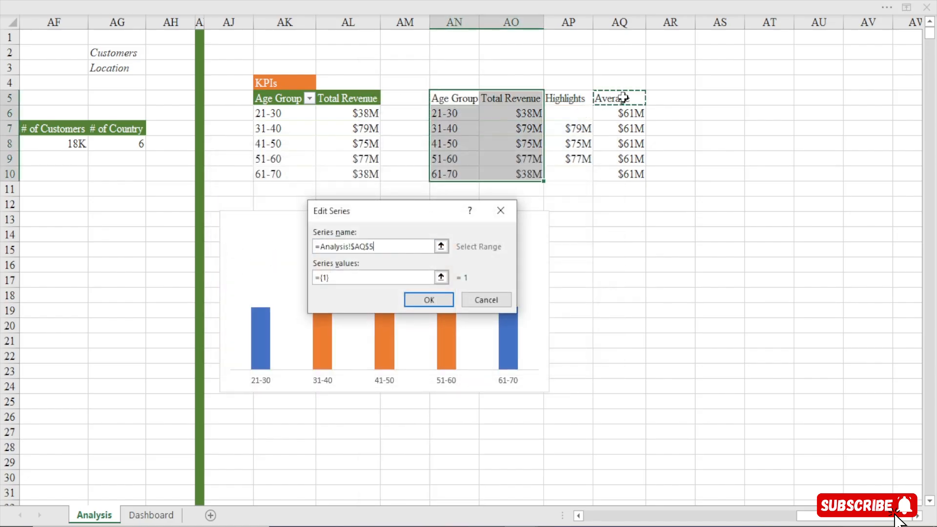
click(337, 276)
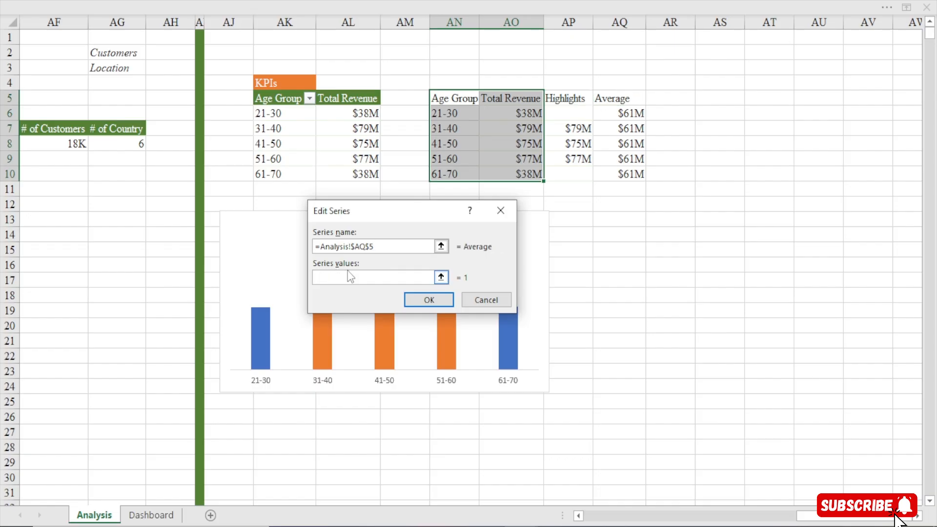
drag(626, 115, 625, 175)
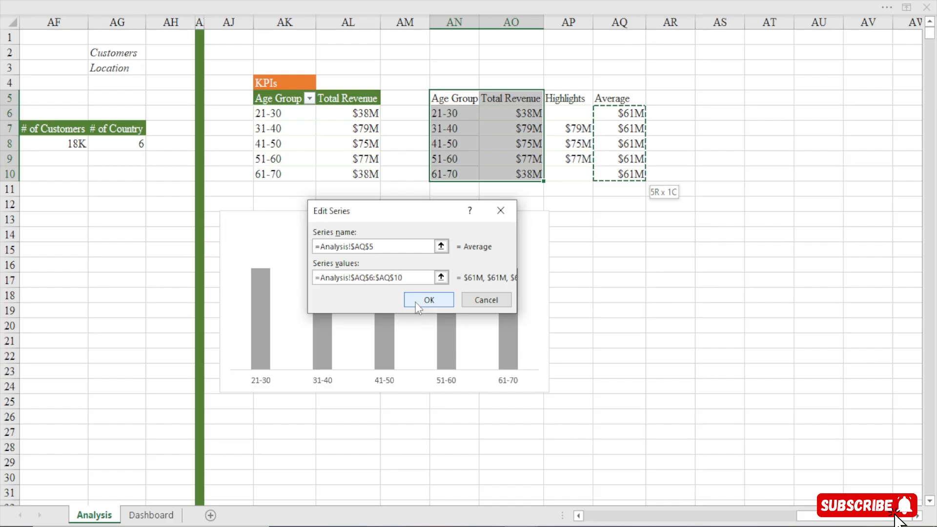
click(415, 303)
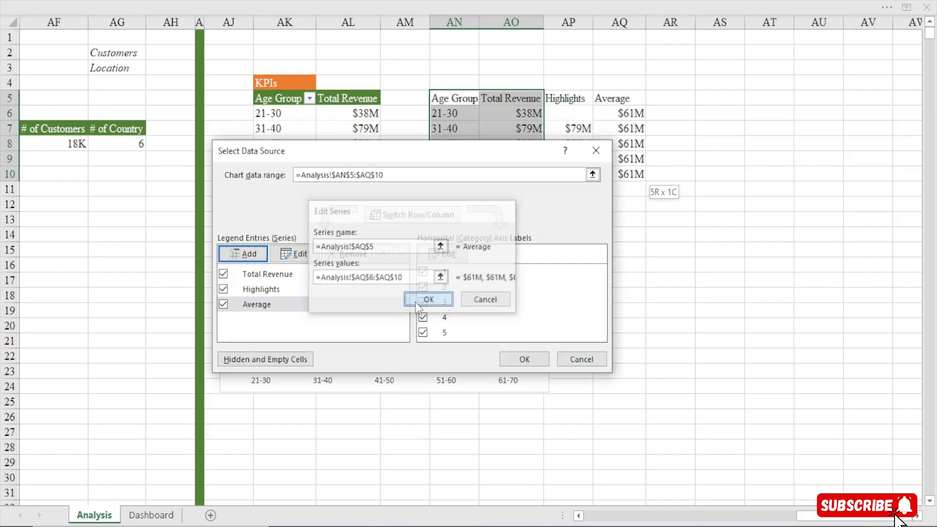
click(527, 364)
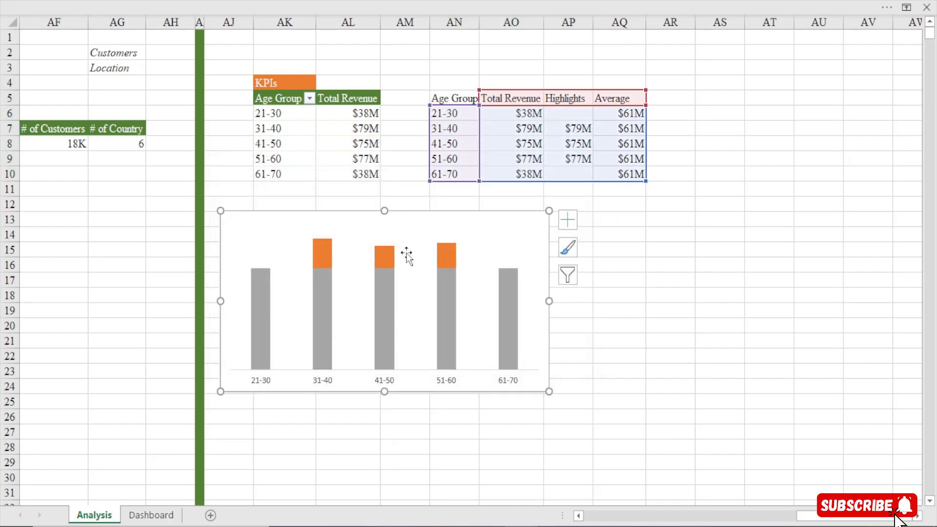
right_click(293, 214)
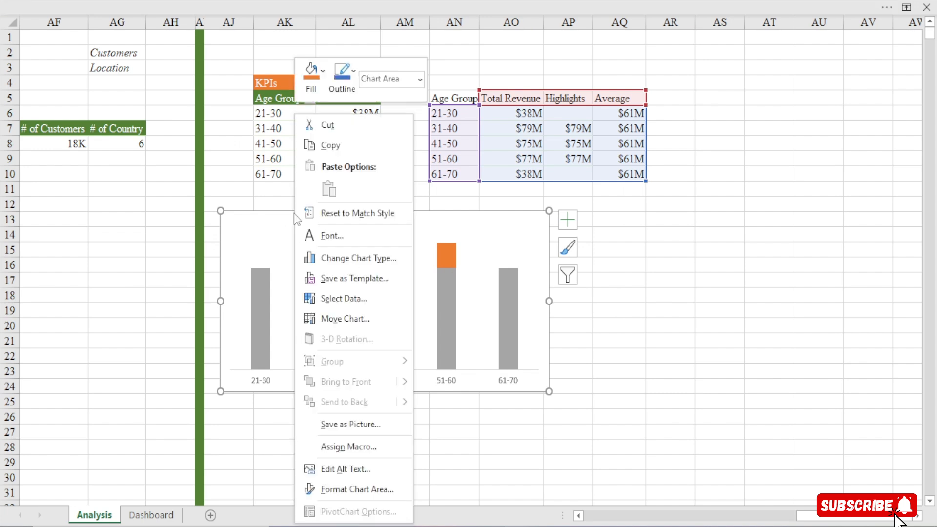
click(351, 263)
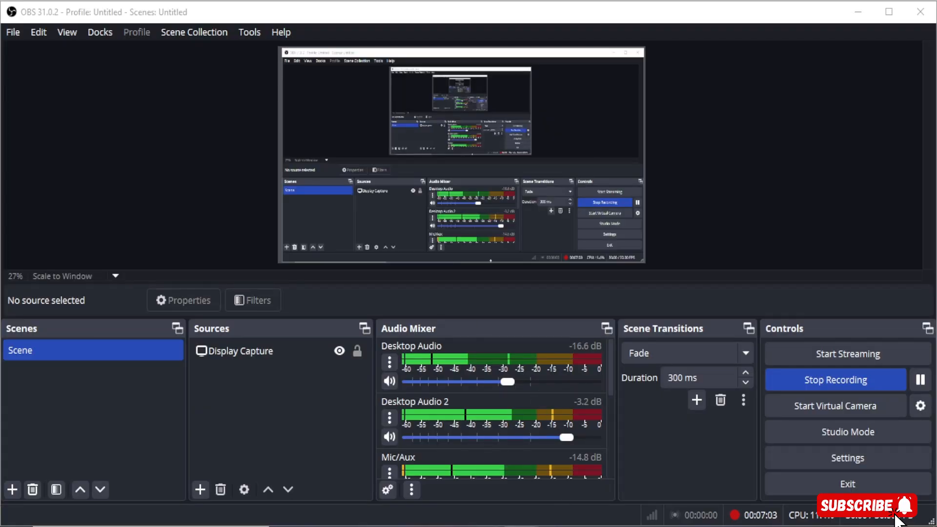
mouse_move(523, 526)
click(605, 484)
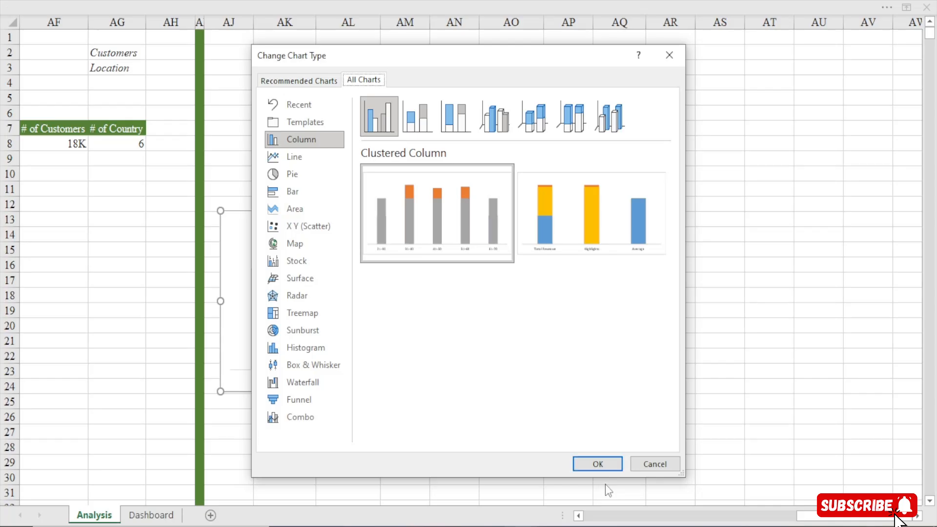
mouse_move(459, 202)
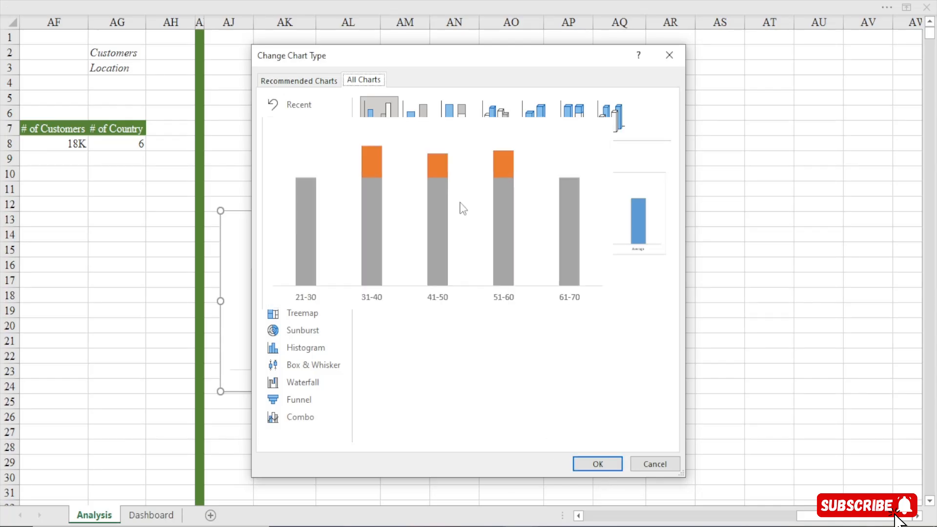
click(291, 422)
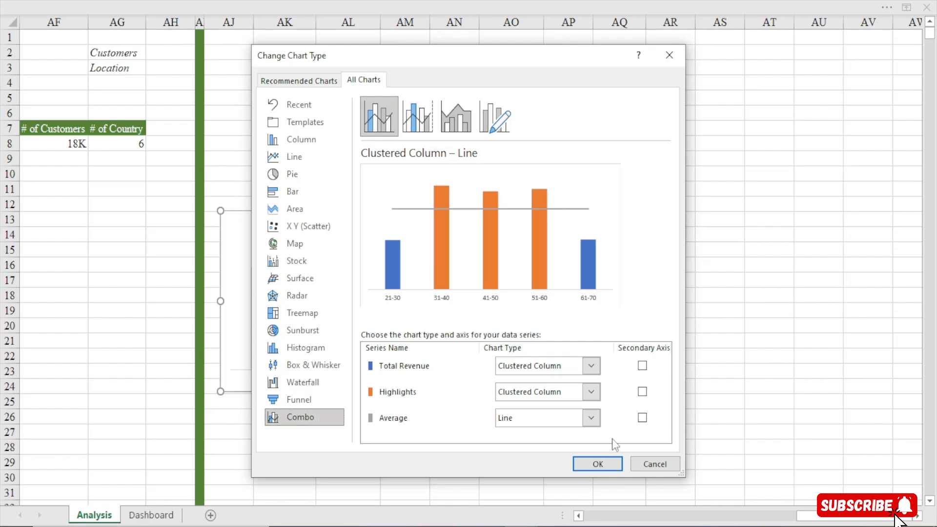
click(591, 418)
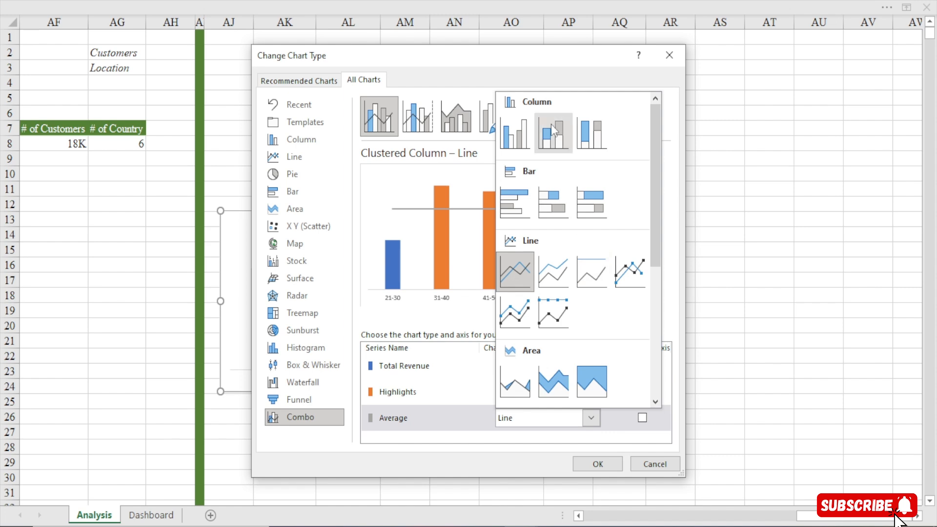
click(552, 128)
click(591, 418)
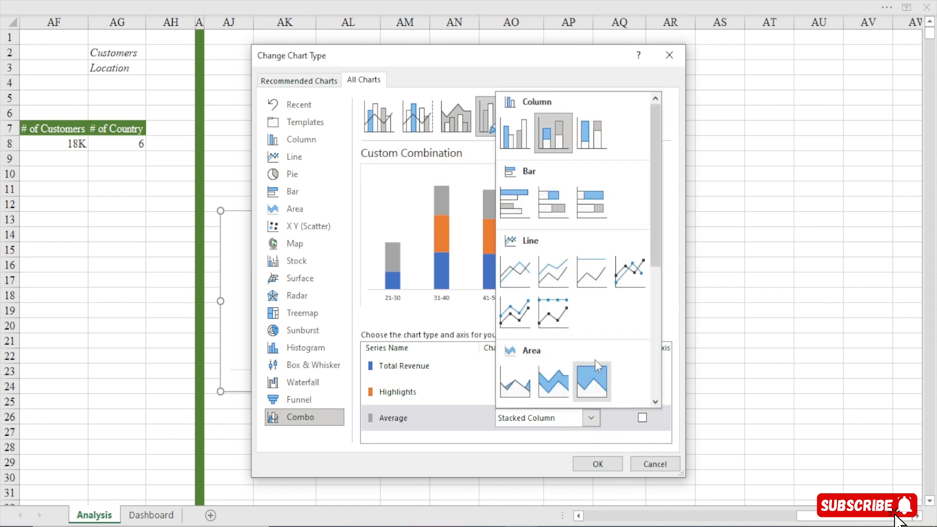
click(591, 133)
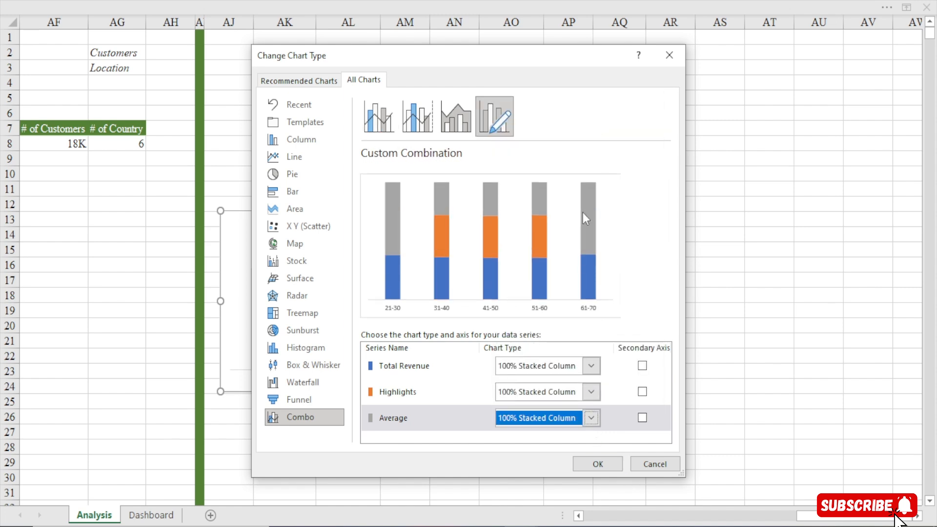
click(593, 420)
click(516, 266)
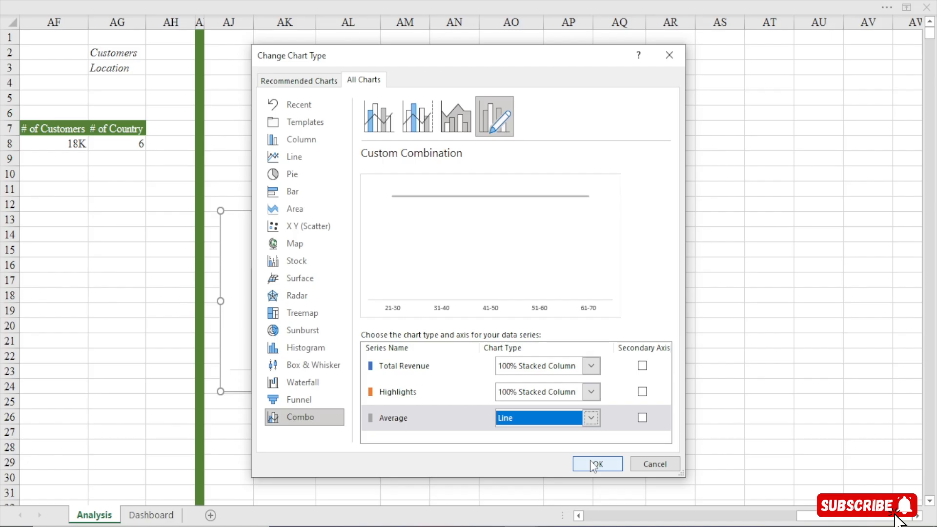
click(669, 54)
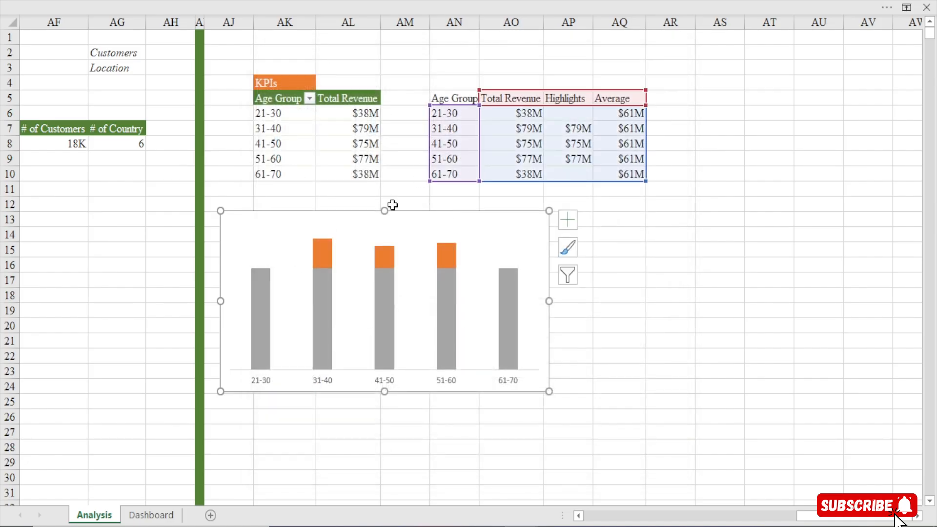
Change the chart to a Clustered Column – Line combo, with Total Revenue and Highlights as clustered columns and Average as a line
right_click(414, 222)
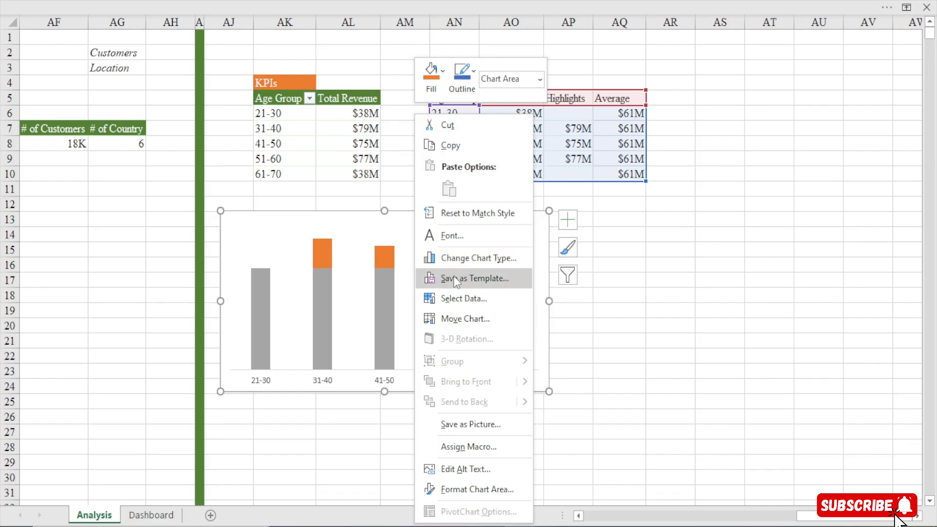
click(459, 257)
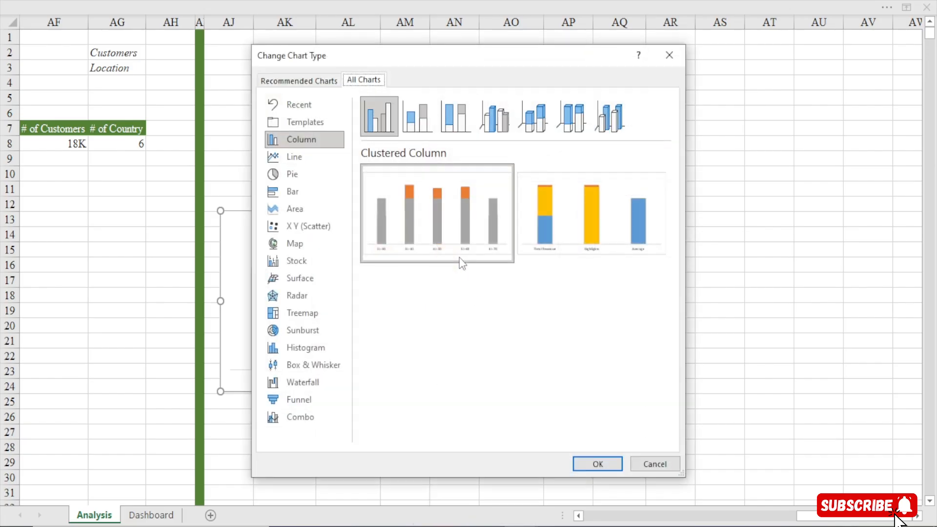
click(304, 423)
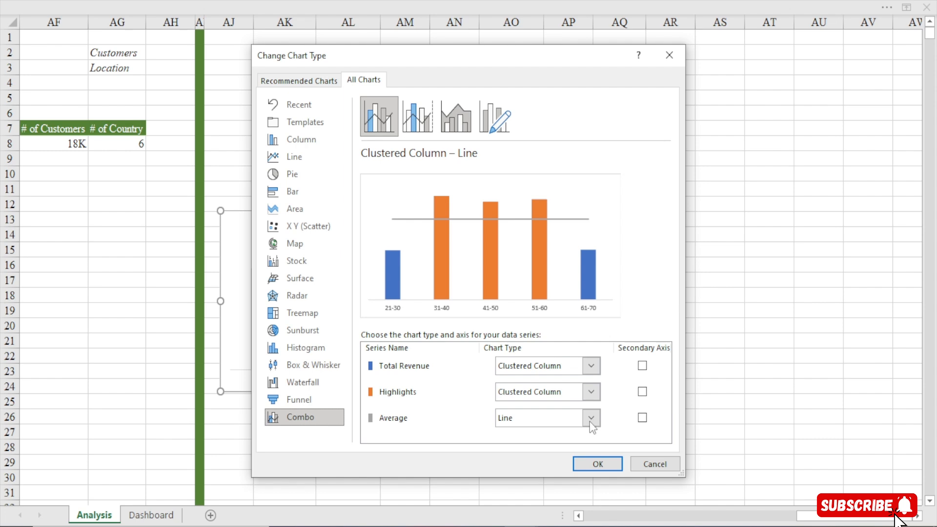
click(595, 463)
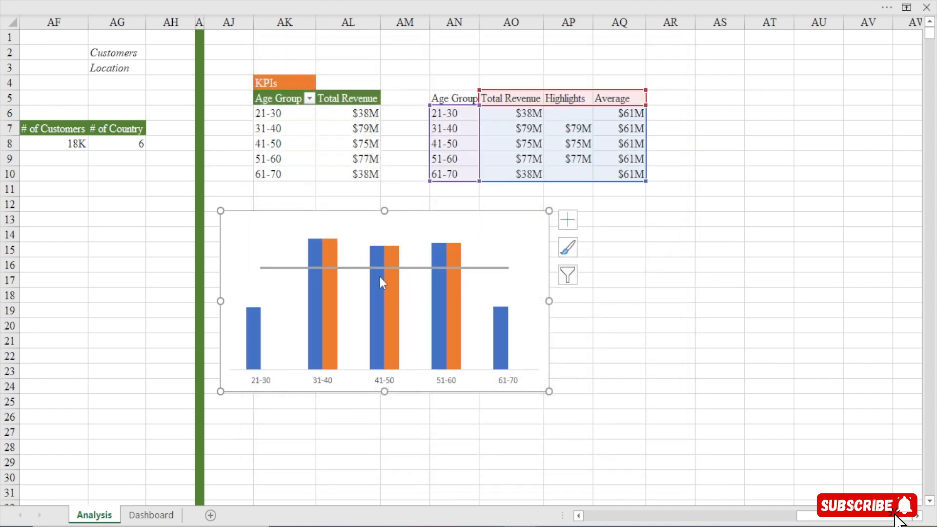
Nudge the combo chart slightly down and to the right, and set the Highlights columns' series overlap to 100%
right_click(329, 300)
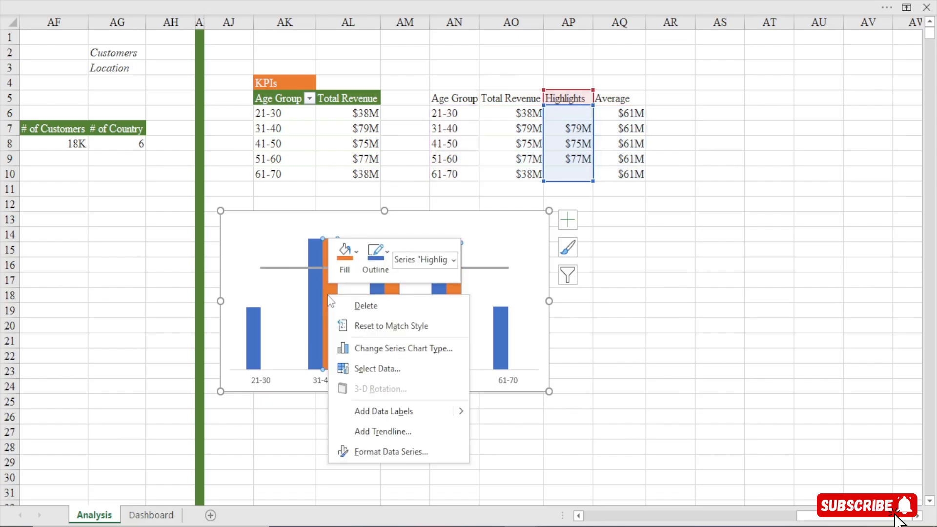
key(Escape)
click(302, 214)
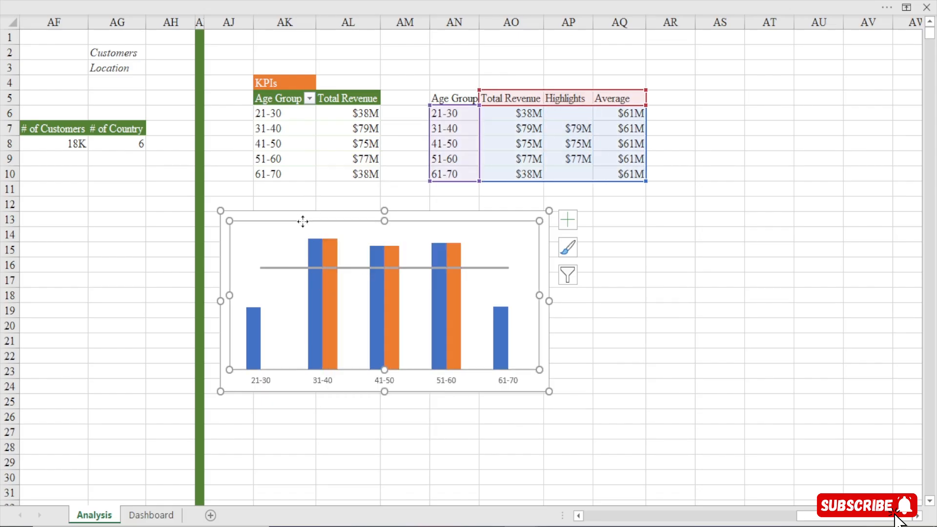
drag(293, 215, 305, 220)
click(338, 292)
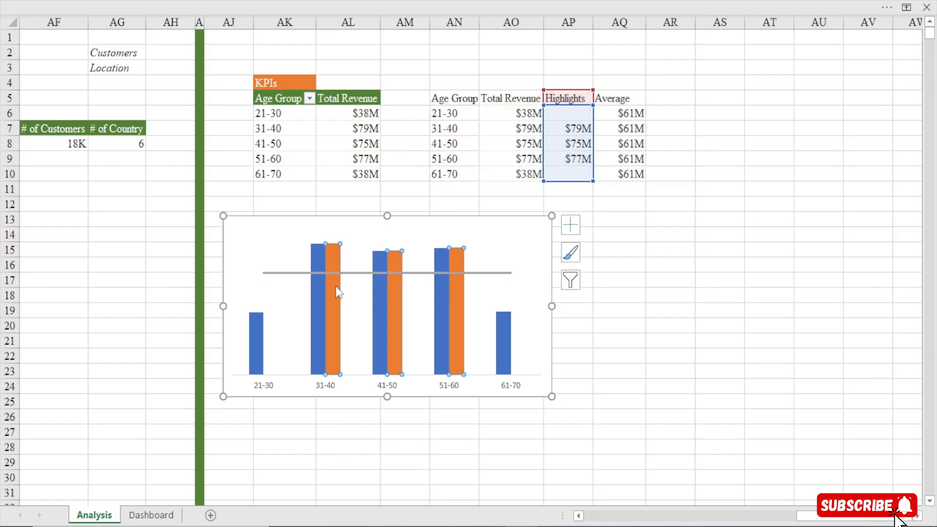
double_click(338, 291)
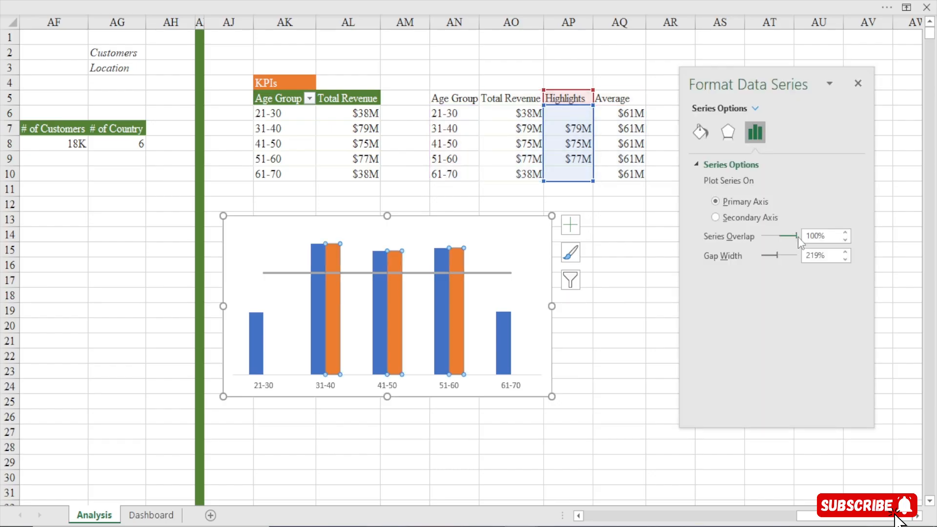
drag(798, 236, 933, 240)
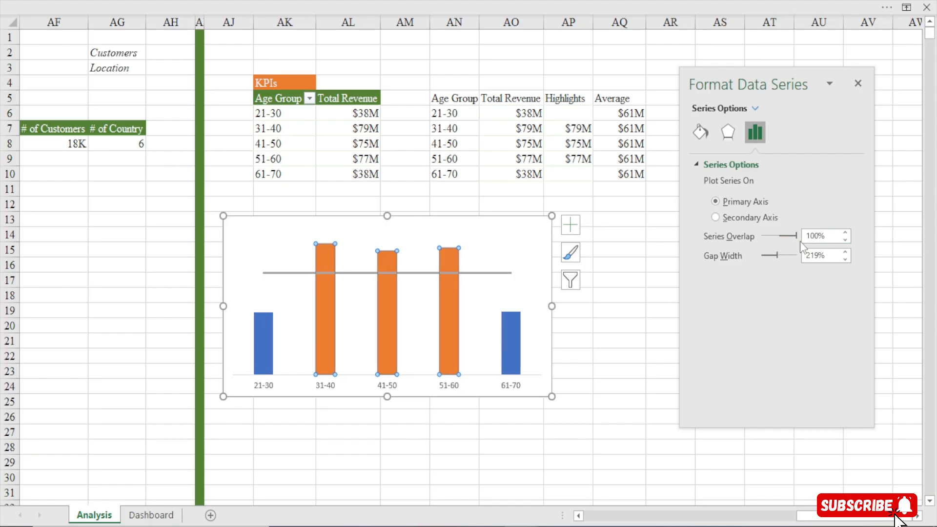
drag(797, 236, 852, 213)
Give the chart's Average line a round-dot dash style and the pink recent colour
click(418, 274)
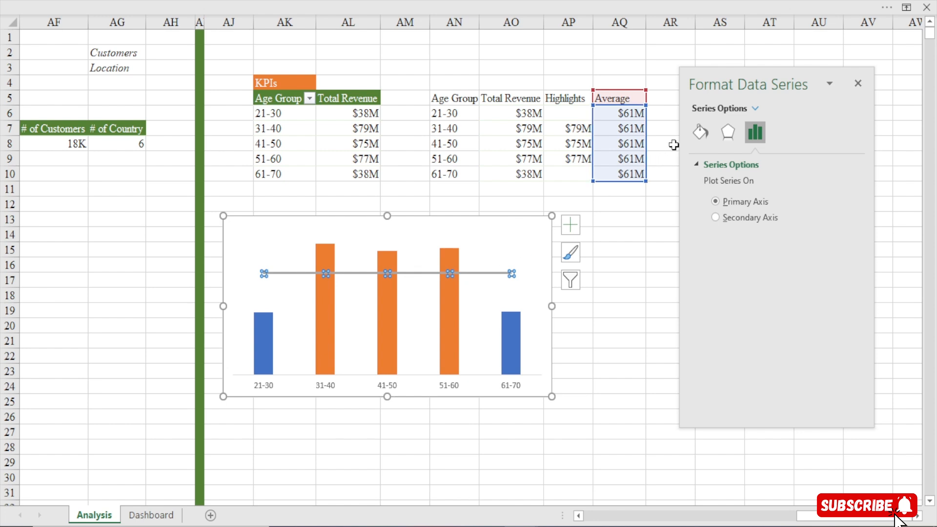
click(706, 131)
click(756, 139)
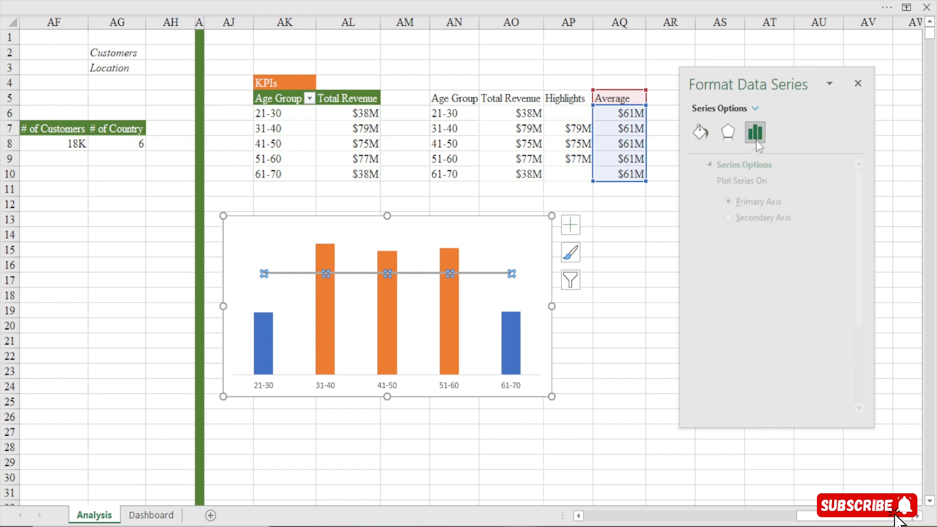
click(698, 138)
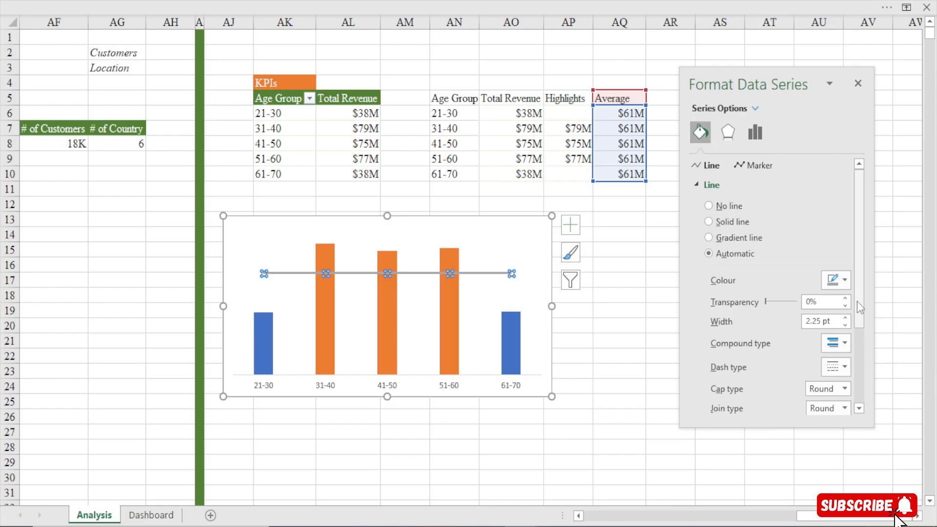
scroll(857, 301, down, 3)
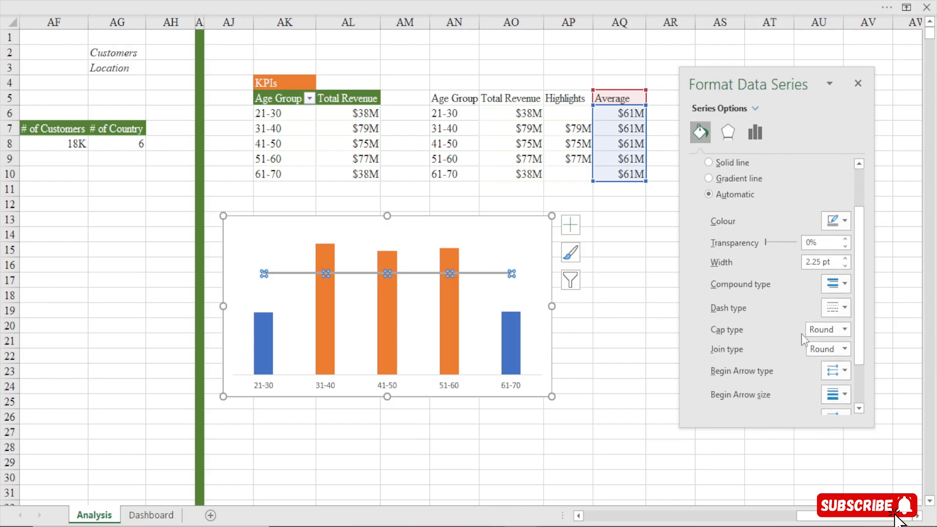
click(849, 312)
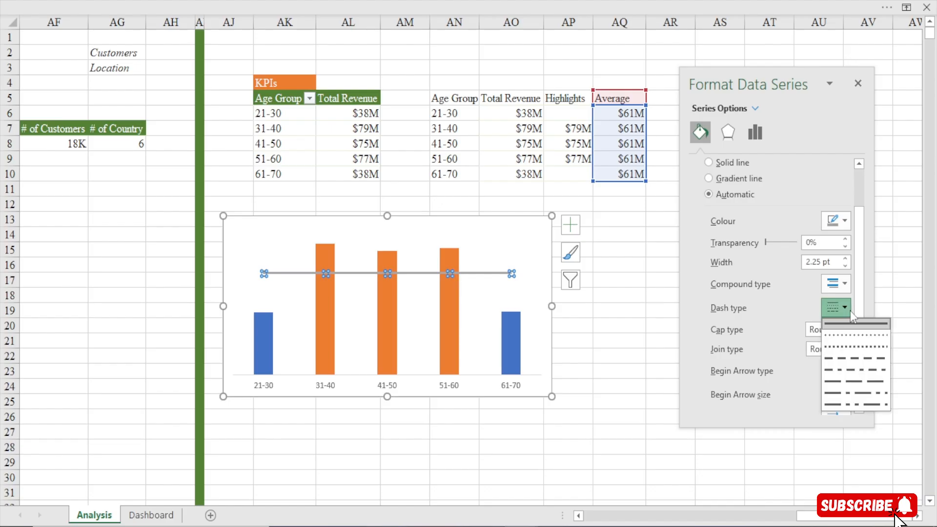
click(848, 331)
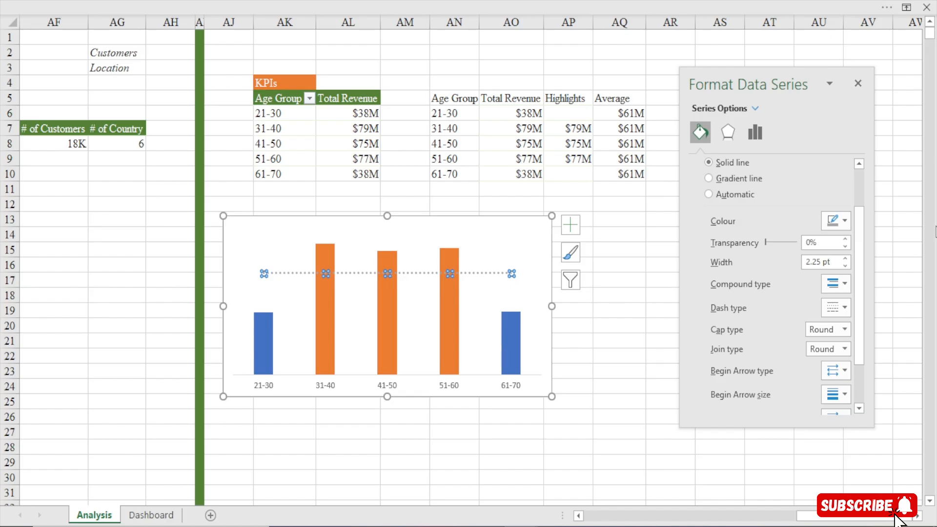
click(844, 221)
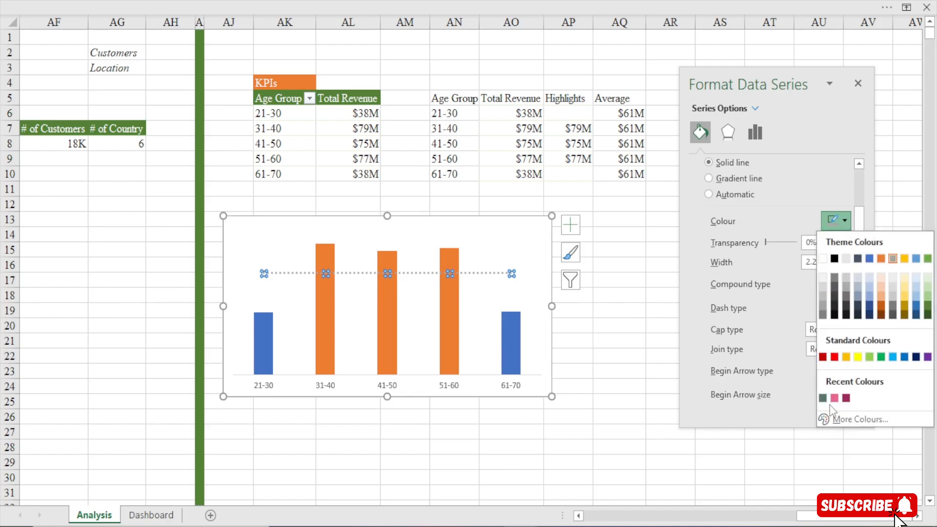
click(834, 398)
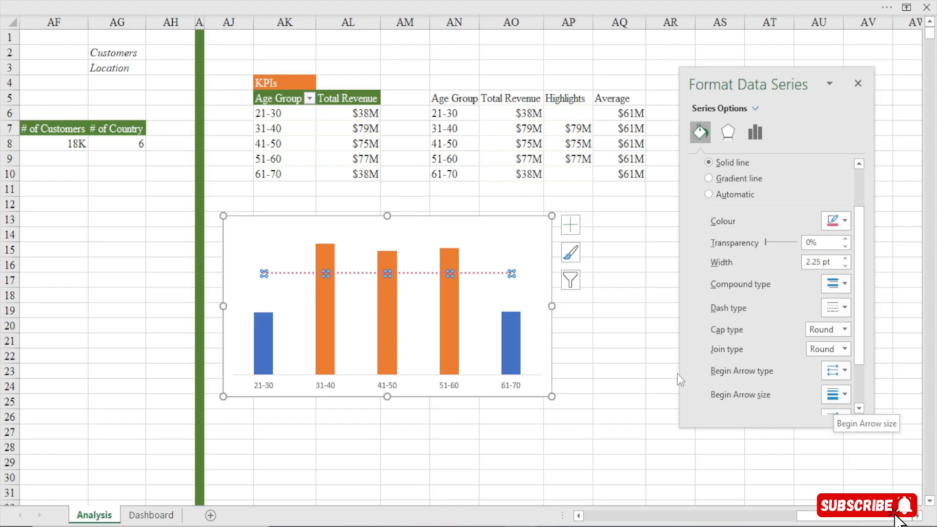
Fill the Highlights columns with the recent pink and the Total Revenue columns with the recent dark green
click(330, 318)
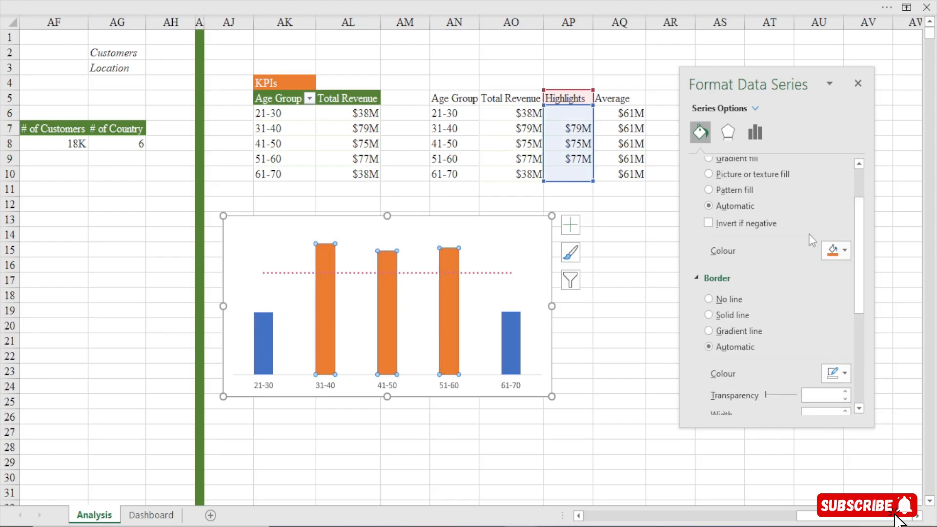
click(840, 252)
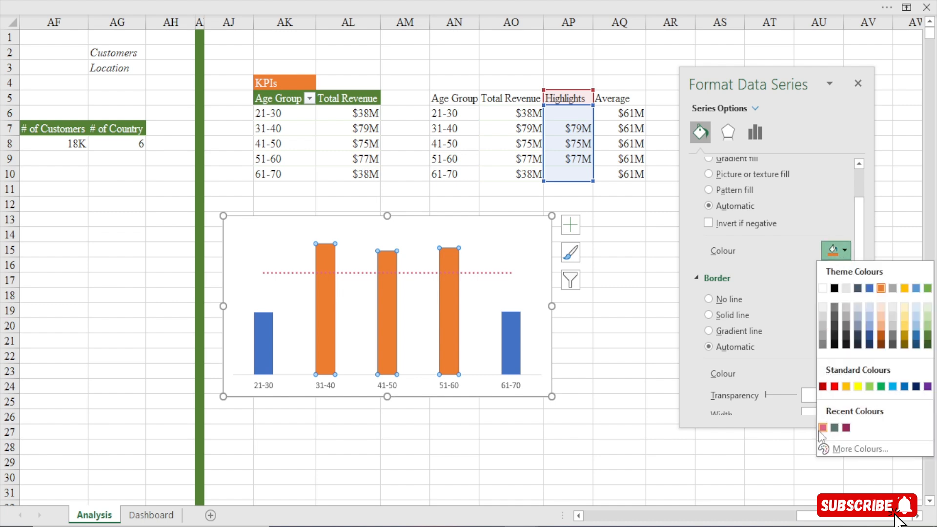
click(822, 428)
click(262, 349)
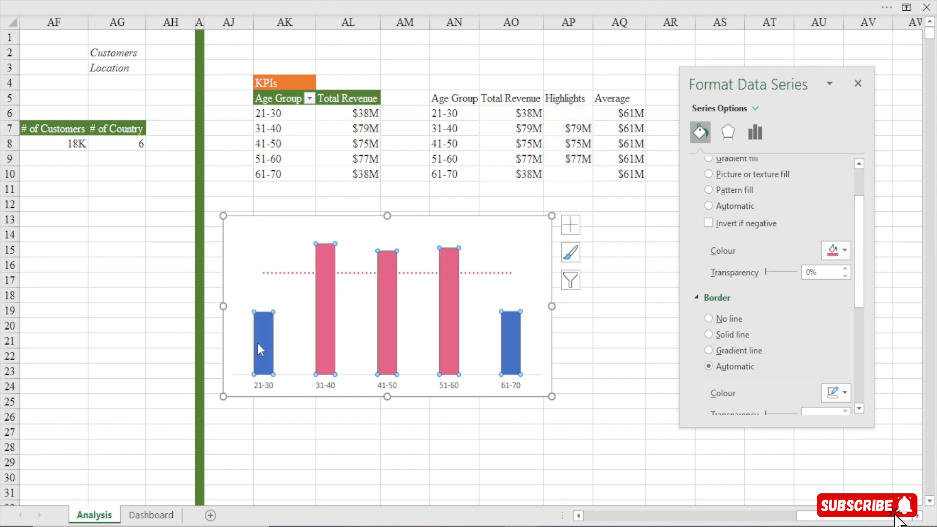
click(827, 255)
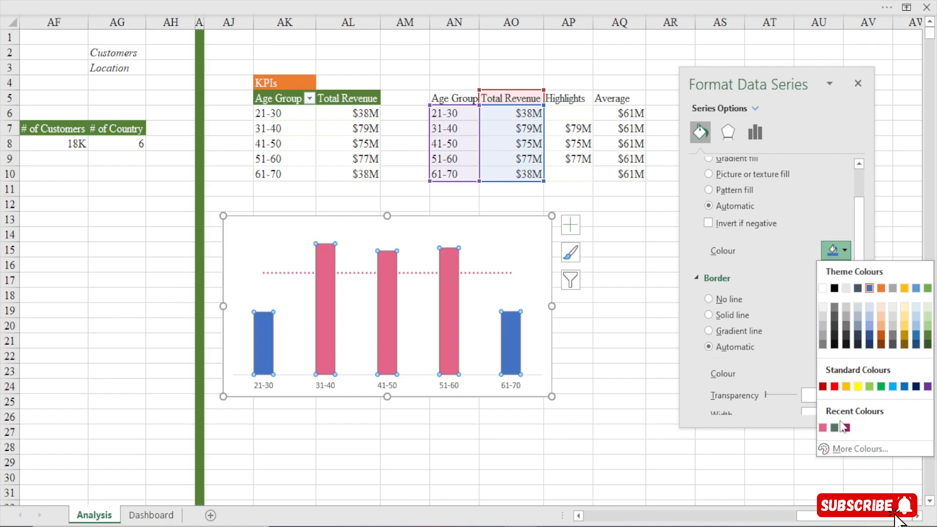
click(834, 428)
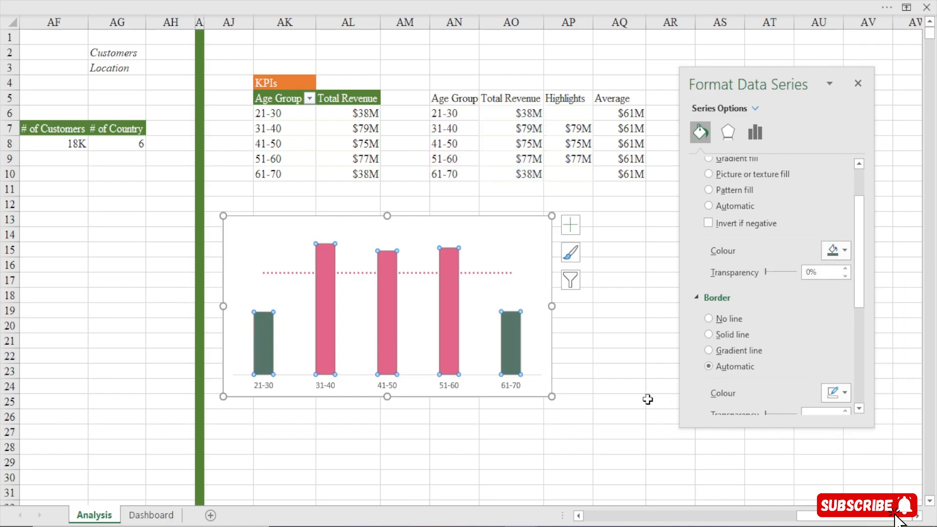
Recolour the dotted Average line with the recent dark green
click(481, 274)
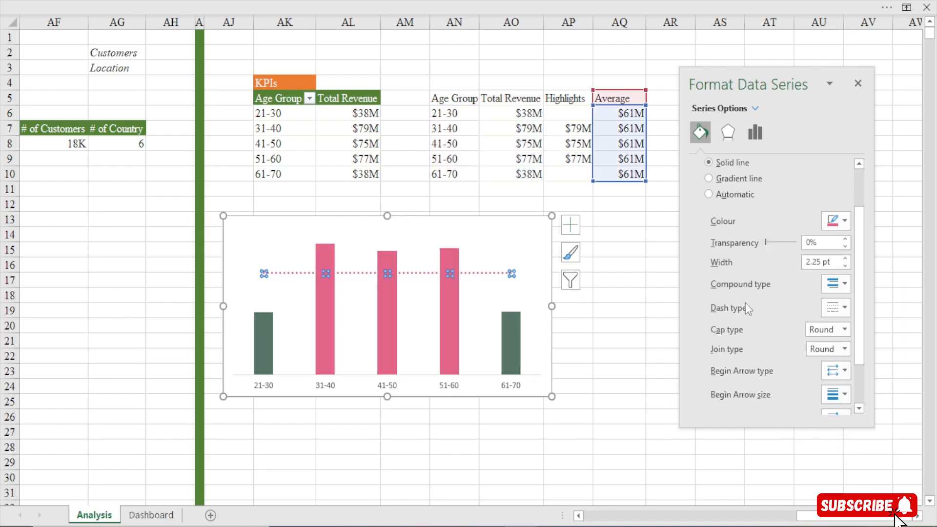
click(845, 308)
click(845, 308)
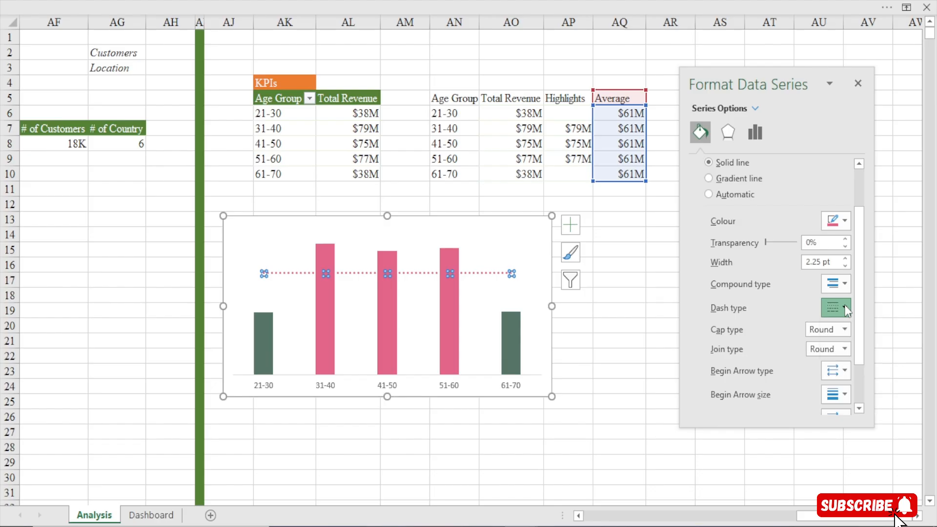
click(843, 221)
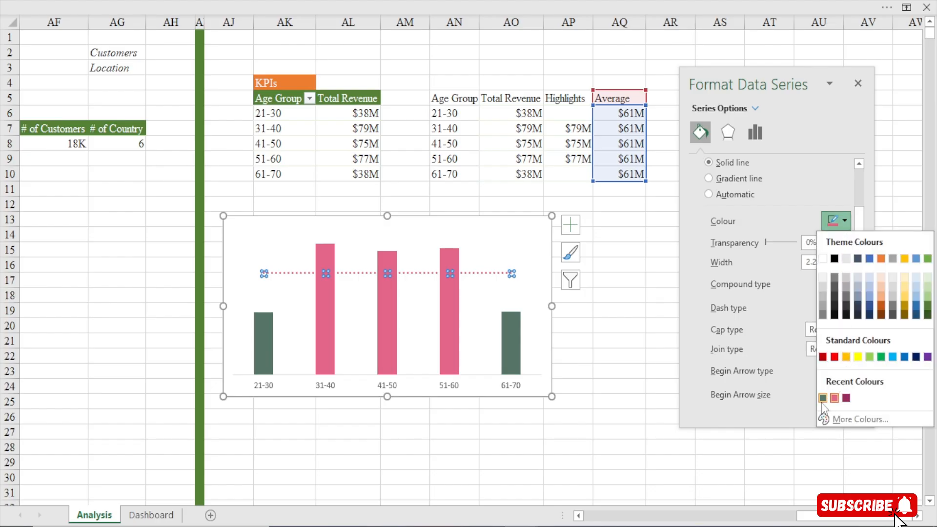
click(822, 398)
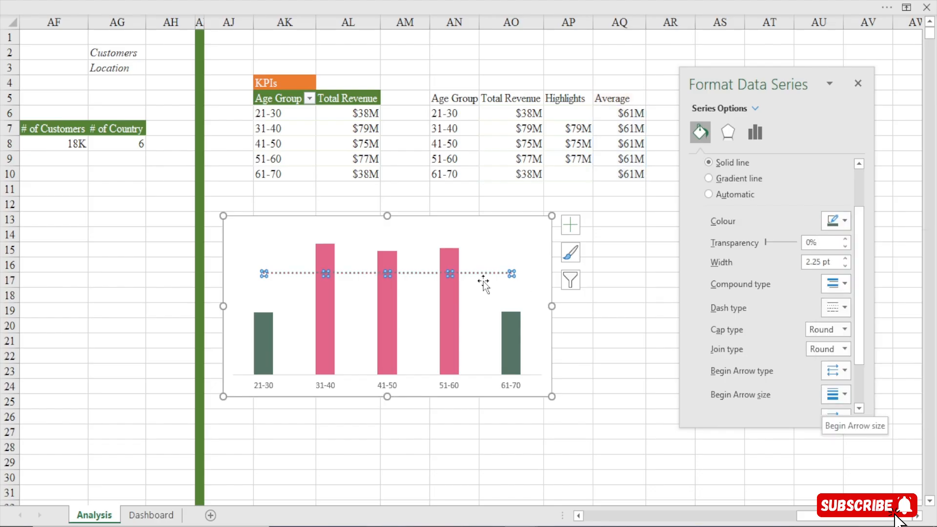
Set the gap width of the Total Revenue columns to 100%
click(261, 347)
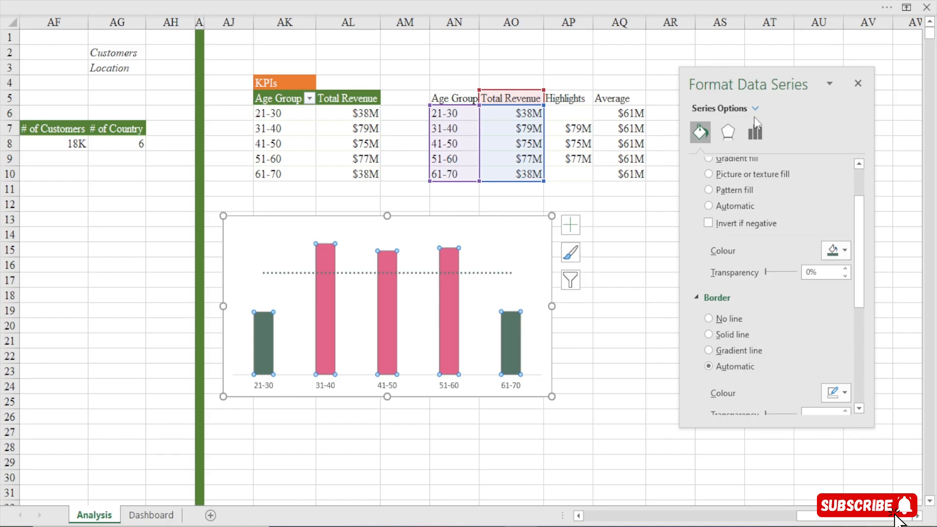
click(755, 131)
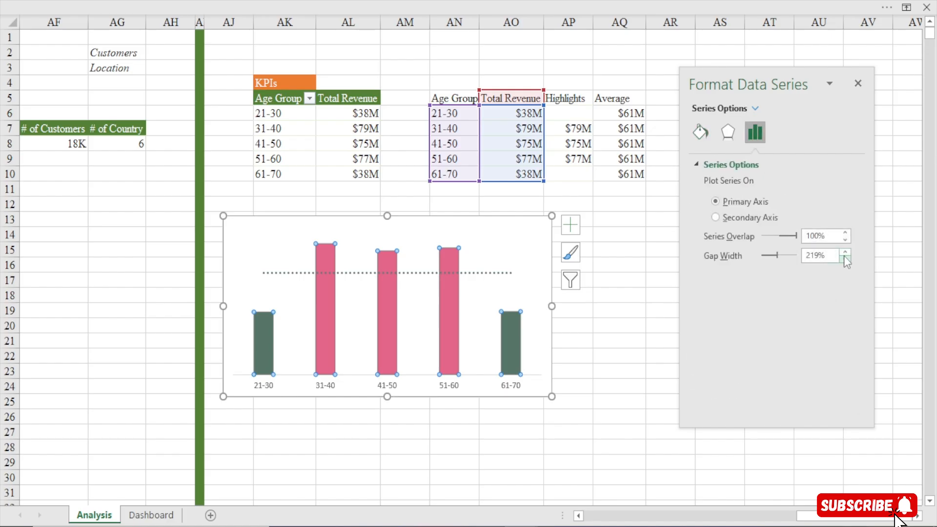
click(845, 258)
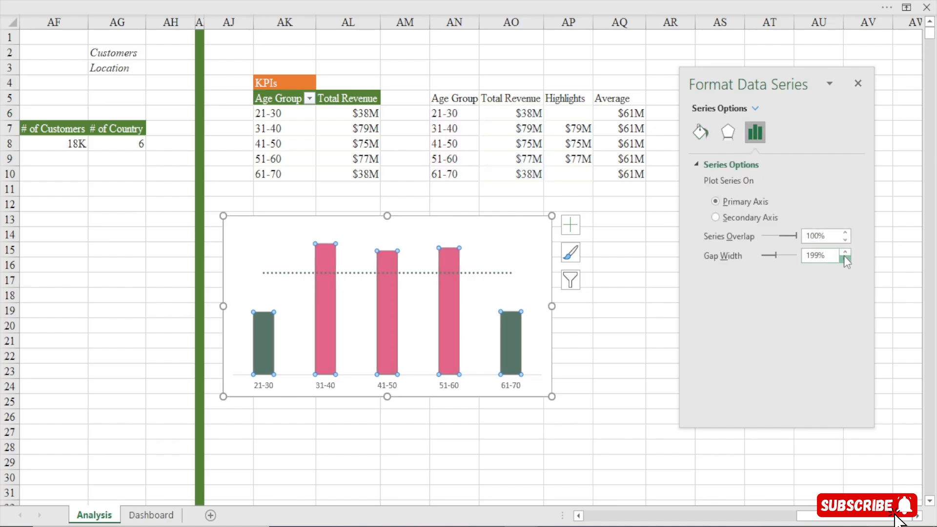
drag(845, 259, 845, 258)
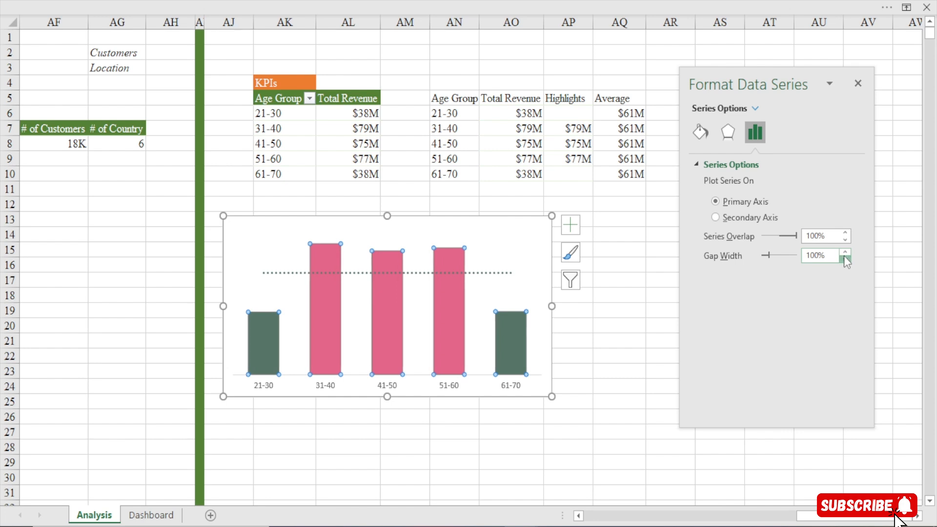
Cut the age group combo chart from the Analysis sheet and paste it into the Dashboard sheet
click(278, 218)
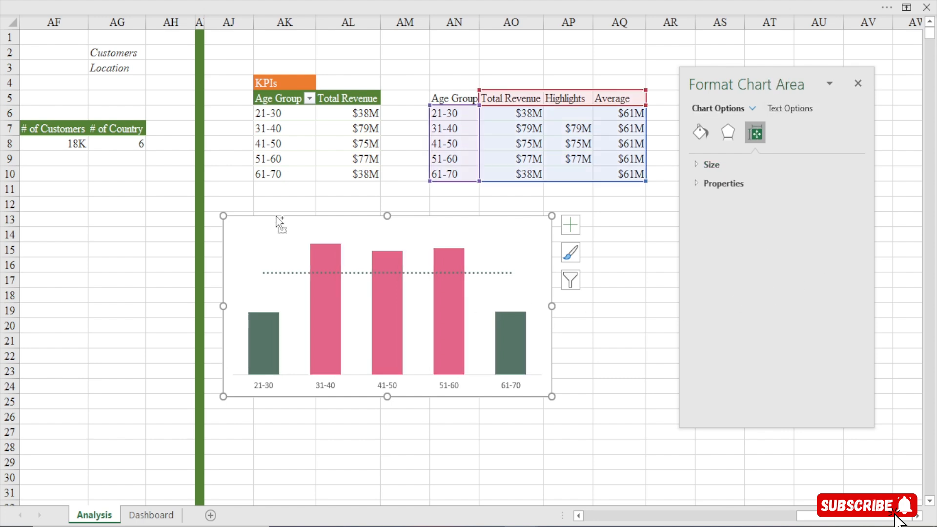
key(ctrl+x)
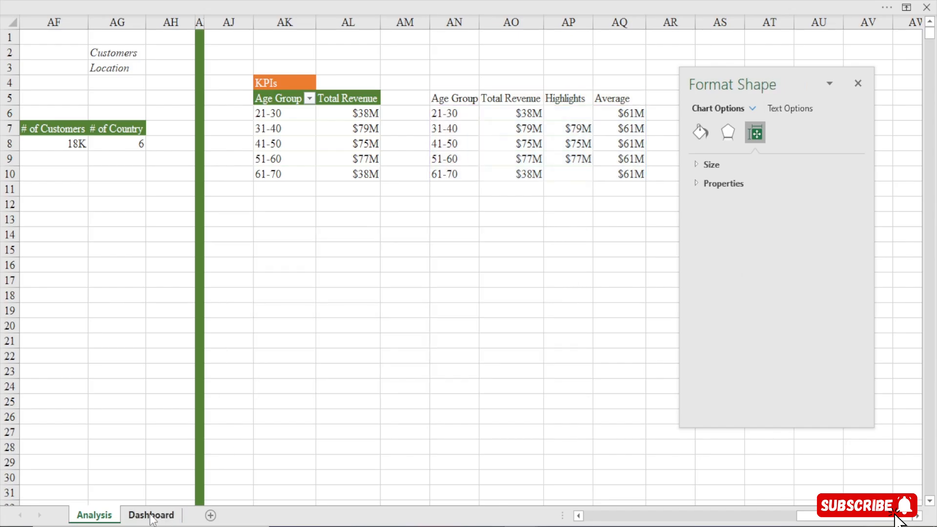
click(151, 514)
click(294, 374)
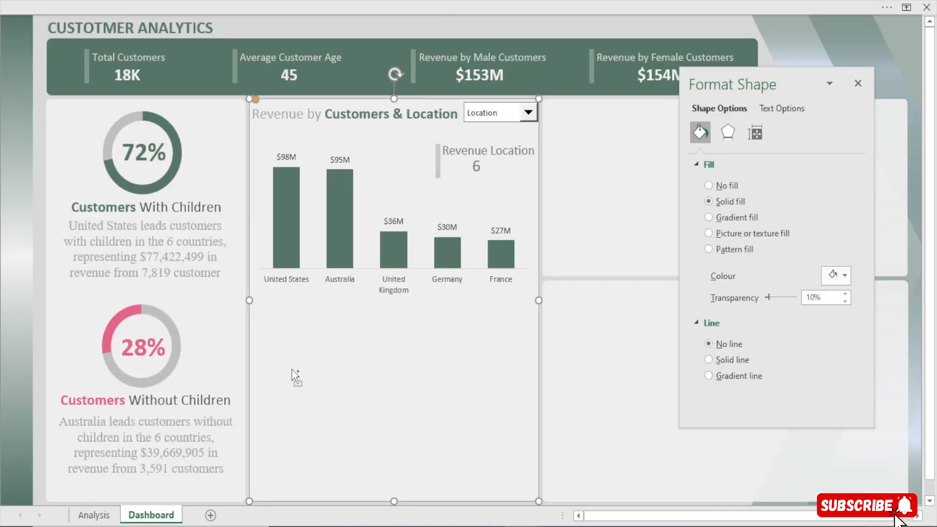
key(ctrl+v)
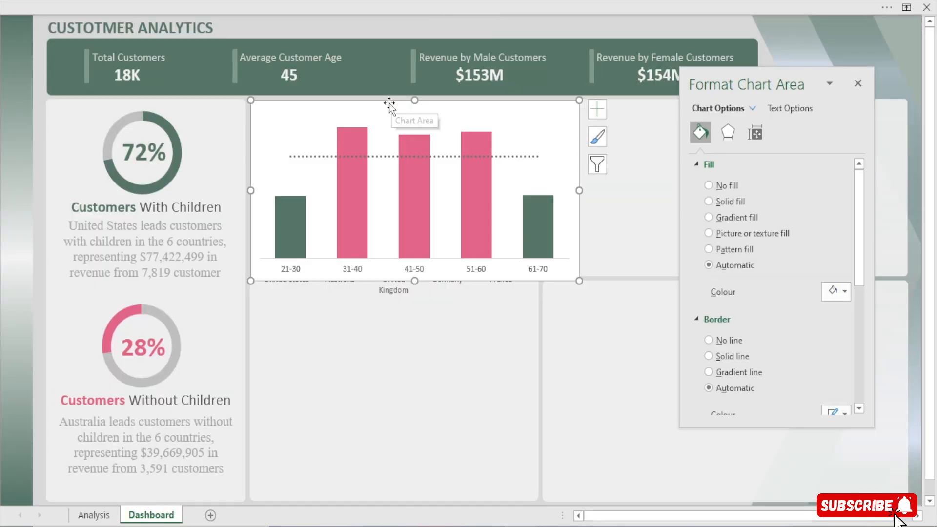
Place the age group chart below the Customers & Location column chart and narrow it to fit the middle card's width
drag(389, 104, 389, 322)
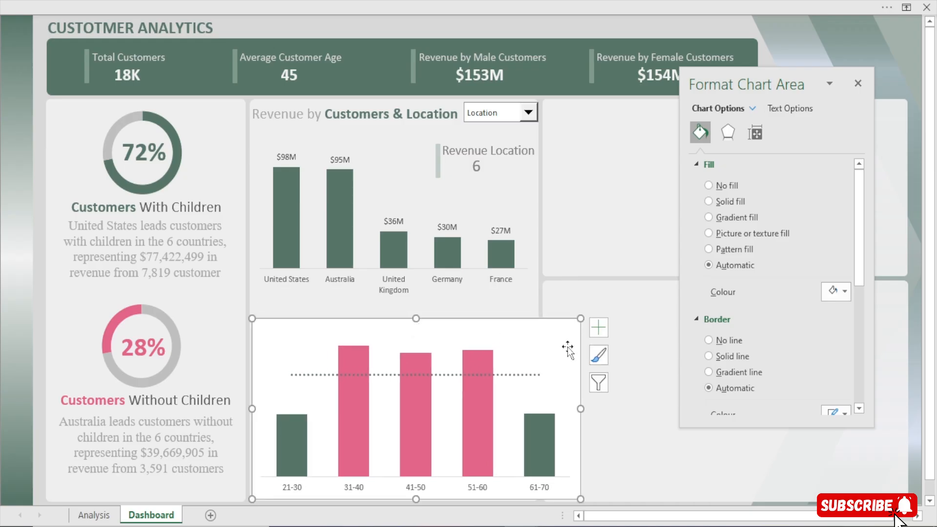
drag(580, 408, 537, 428)
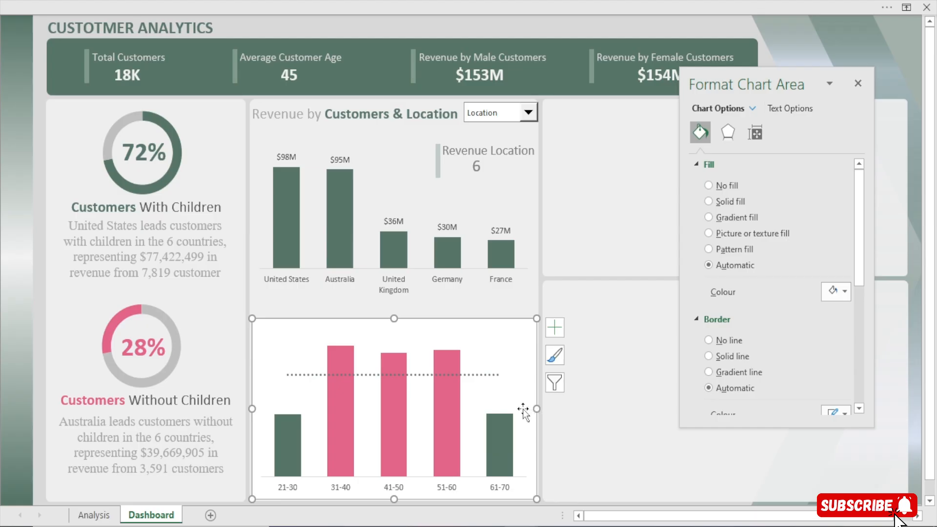
click(333, 454)
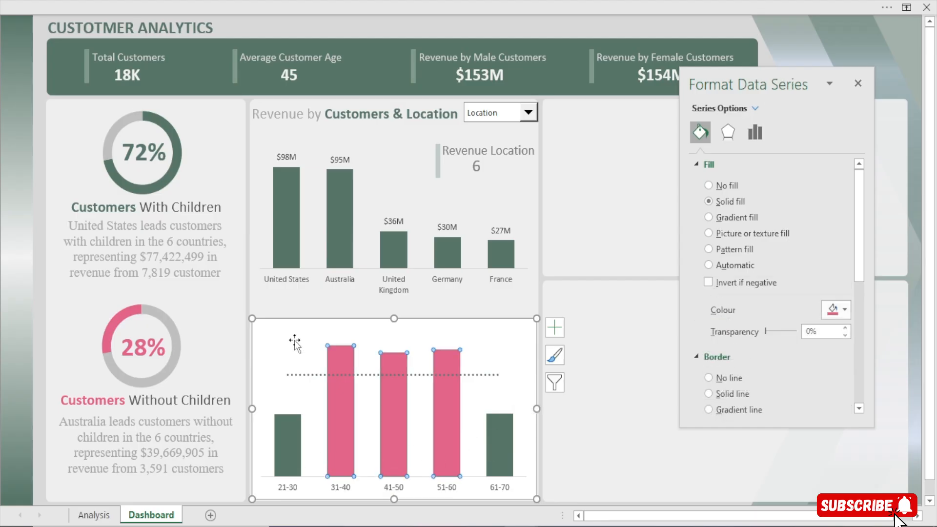
click(303, 321)
Reduce the gap width of the age group chart's columns to about 82% and close the formatting pane
click(287, 471)
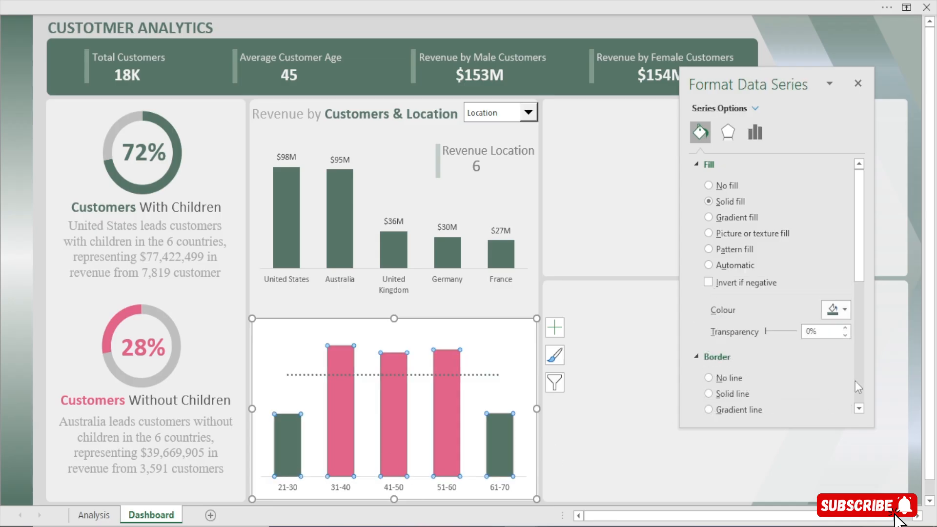
click(752, 136)
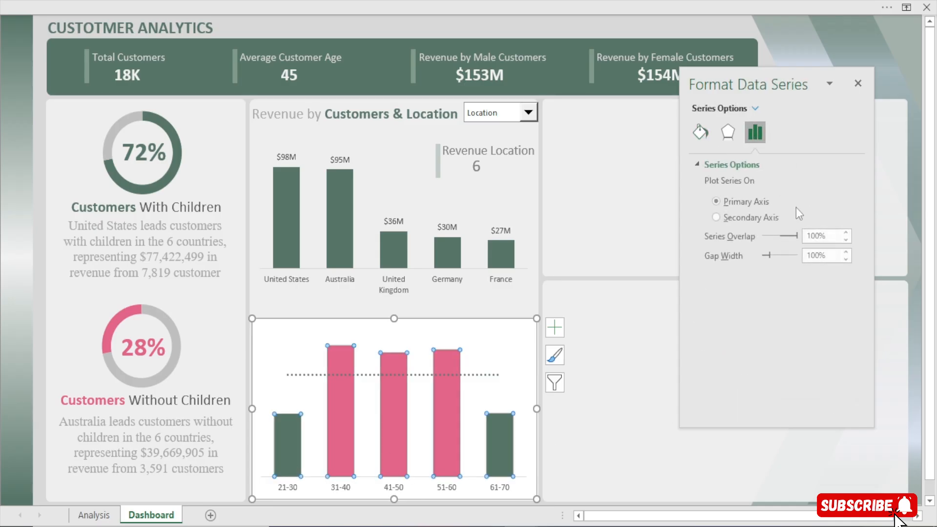
click(847, 262)
click(847, 262)
click(846, 262)
click(847, 262)
click(847, 262)
click(847, 262)
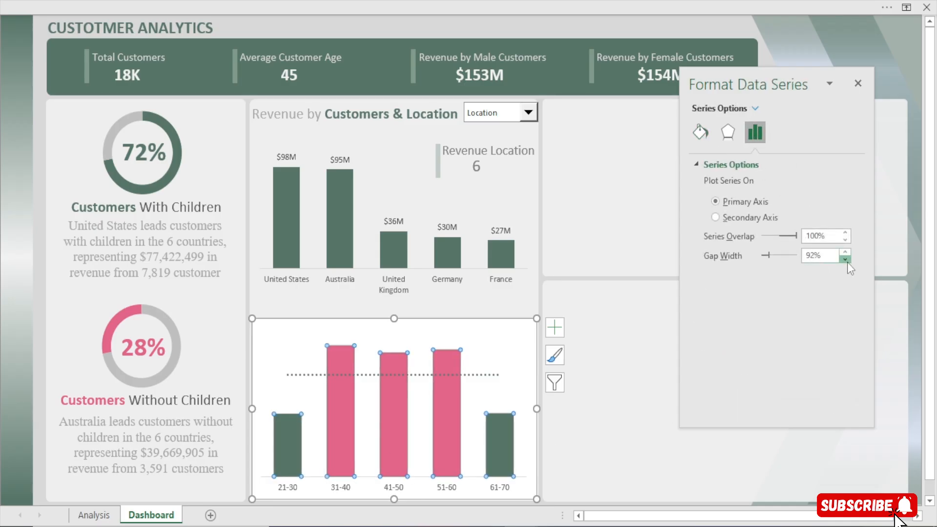
click(846, 262)
click(846, 262)
click(846, 262)
click(847, 262)
click(846, 262)
click(847, 262)
click(847, 262)
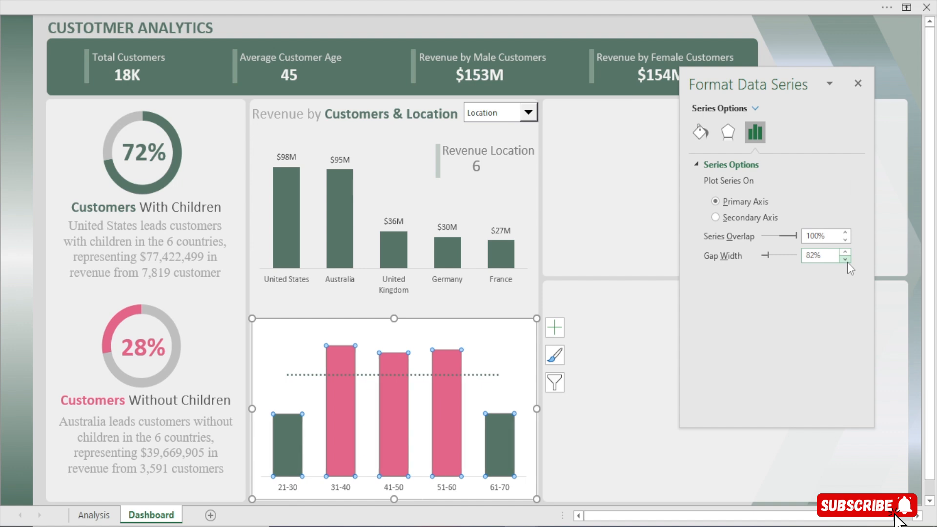
click(847, 262)
click(846, 262)
click(857, 84)
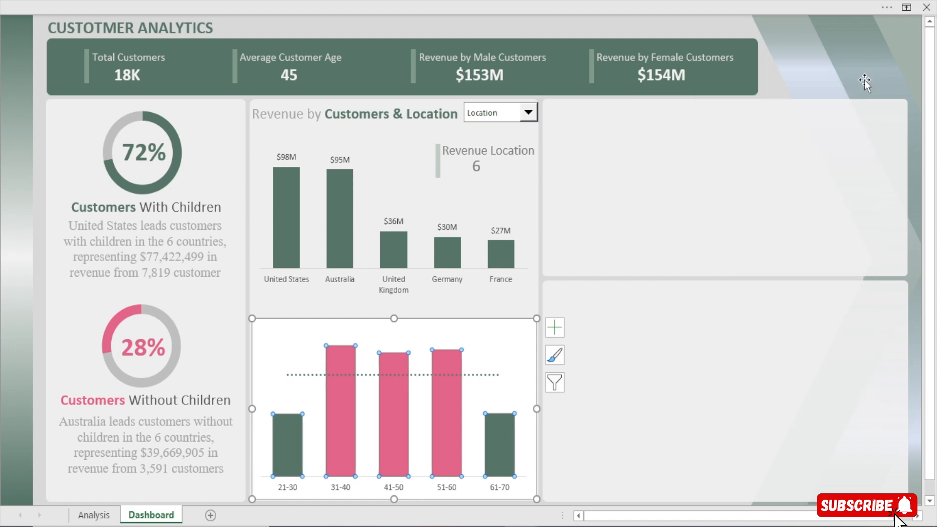
Set the age group chart area's fill to No fill
click(516, 324)
double_click(516, 323)
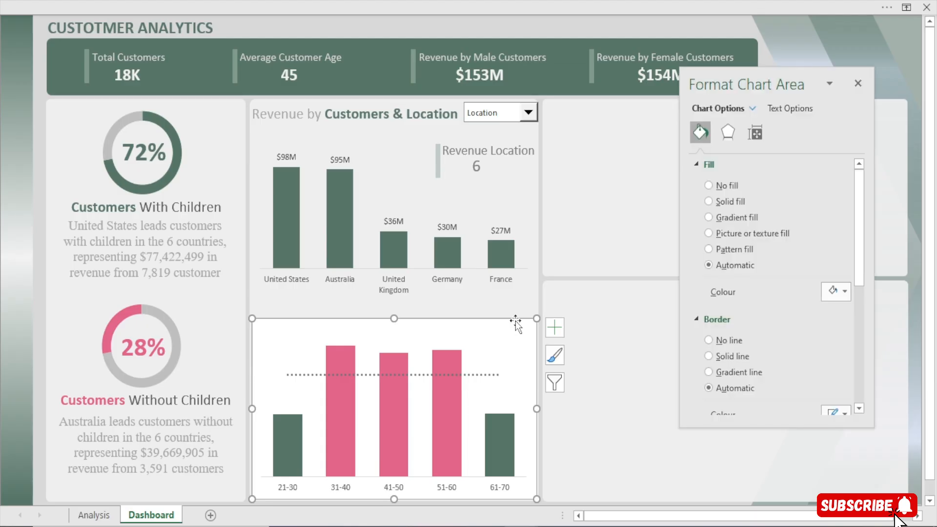
click(727, 185)
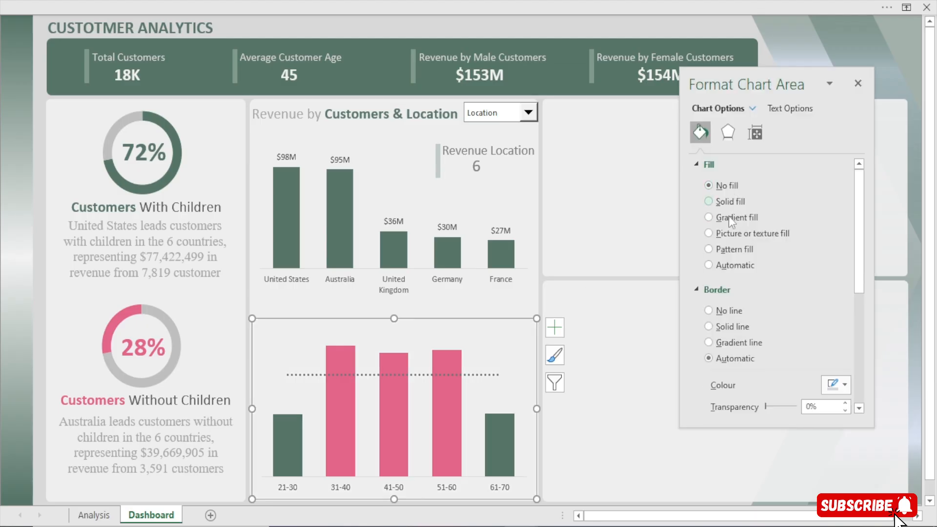
Remove the age group chart's border and add data labels to its columns only, deleting those on the dotted average line
click(727, 310)
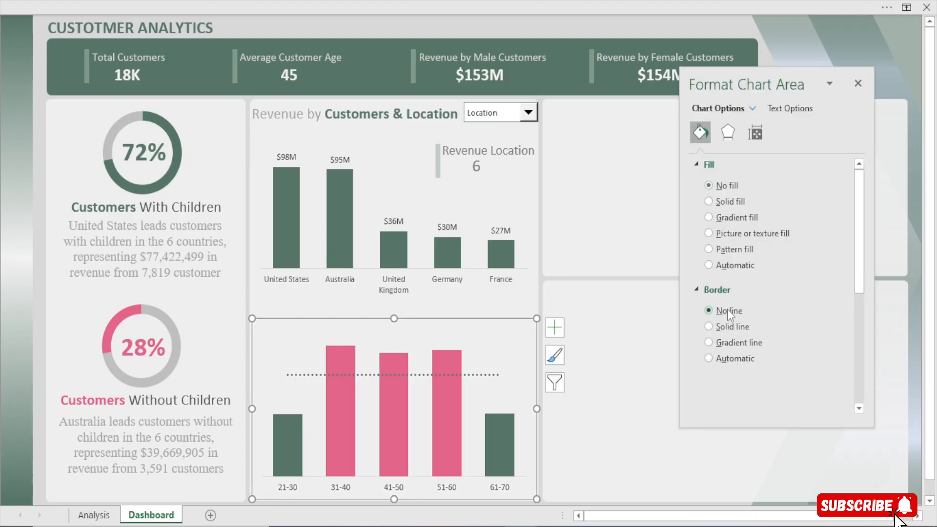
click(555, 326)
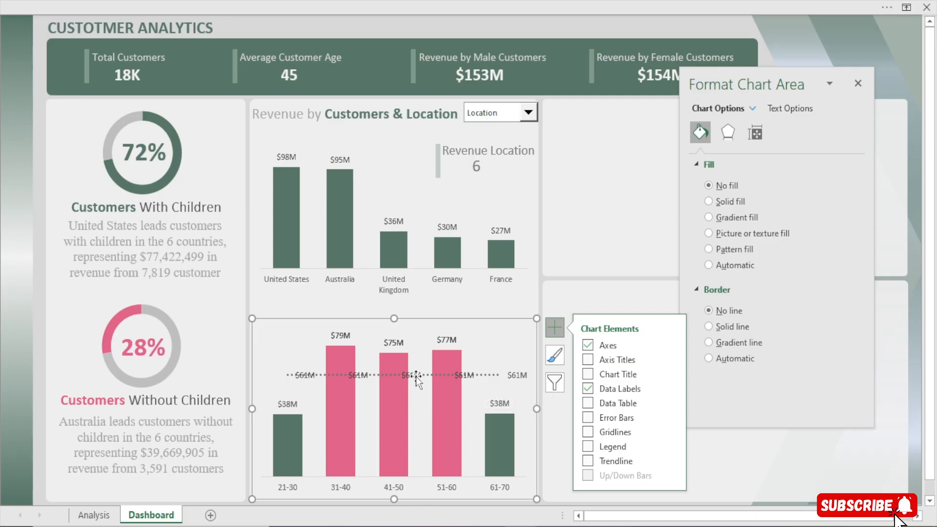
click(416, 376)
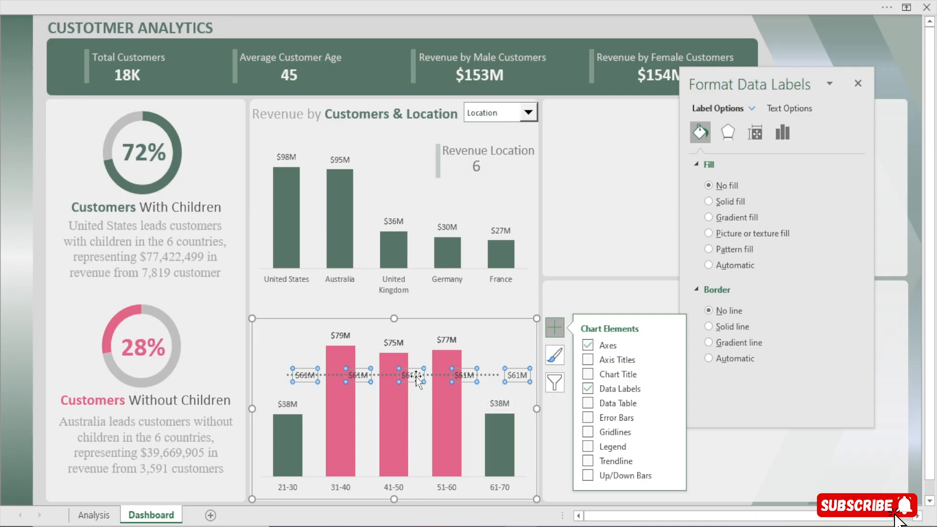
key(Escape)
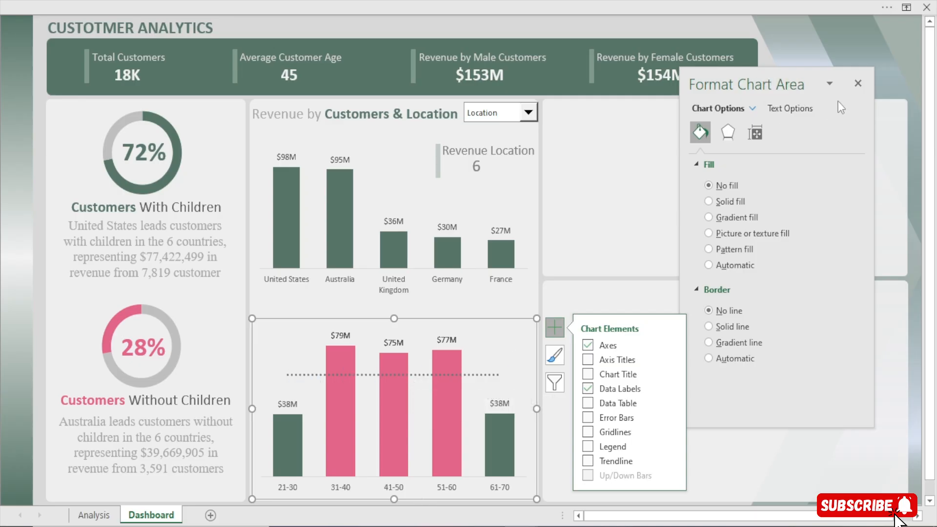
click(858, 83)
click(728, 37)
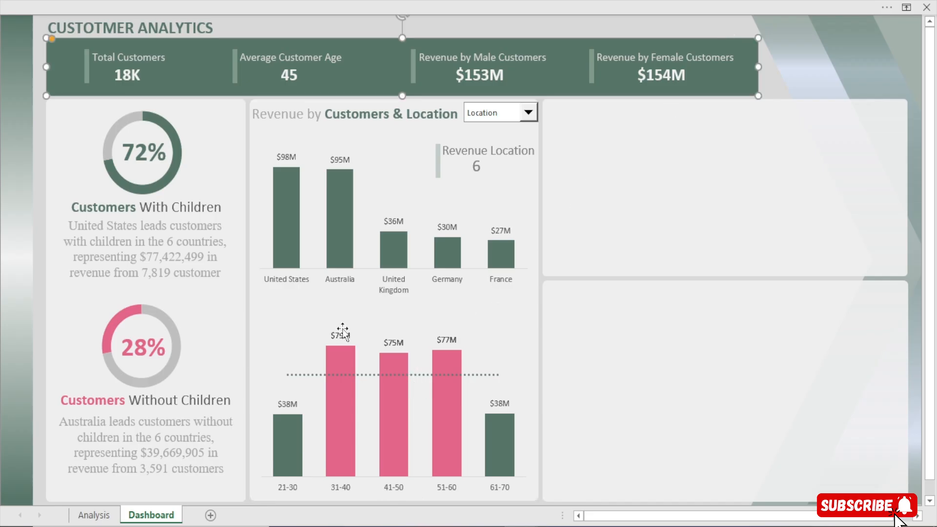
Nudge the age group chart up slightly so it sits just beneath the location column chart
click(368, 329)
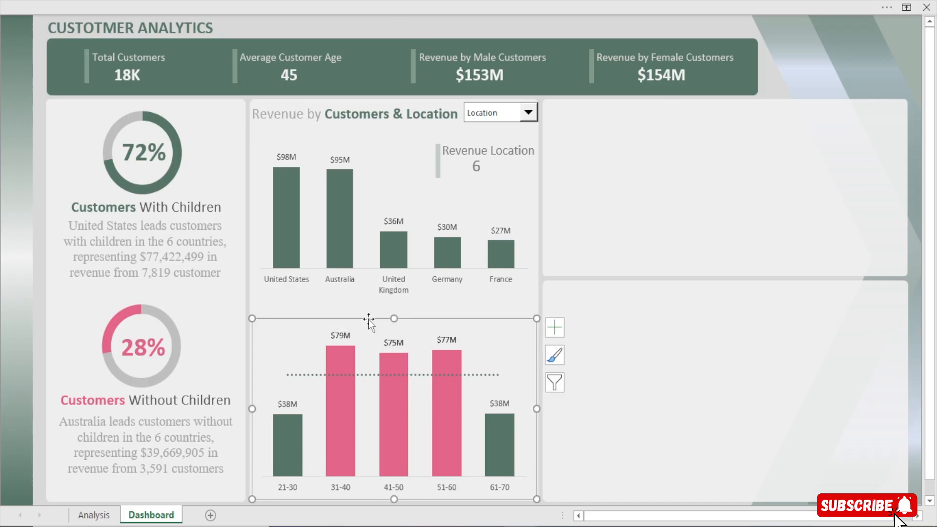
key(Up)
key(Up)
key(Up)
key(Up)
key(Up)
key(Up)
key(Up)
key(Up)
key(Up)
key(Up)
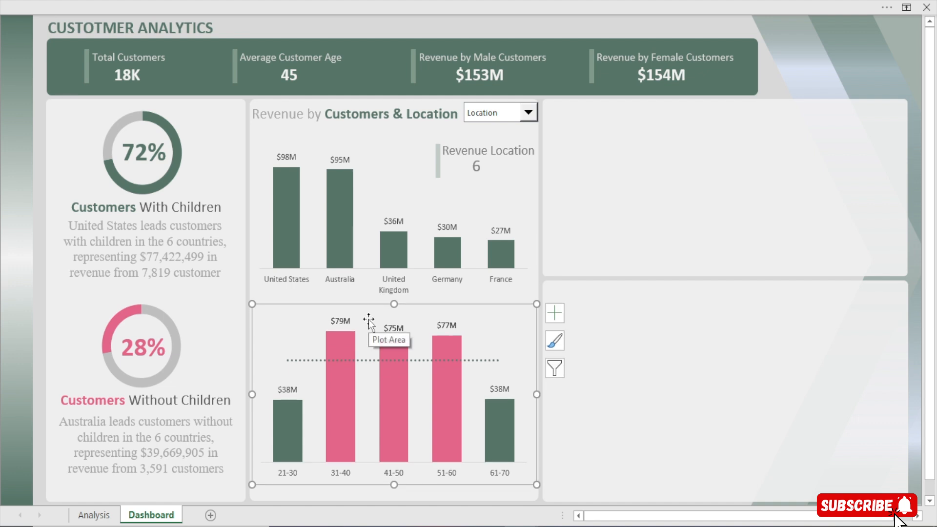
Shrink the age group chart's plot area from its upper edge to leave free space above the columns
click(405, 186)
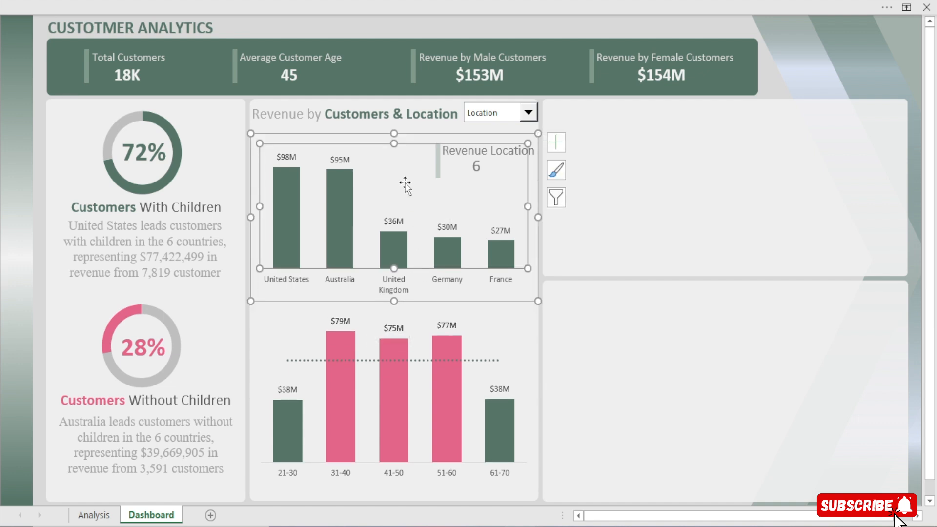
click(410, 303)
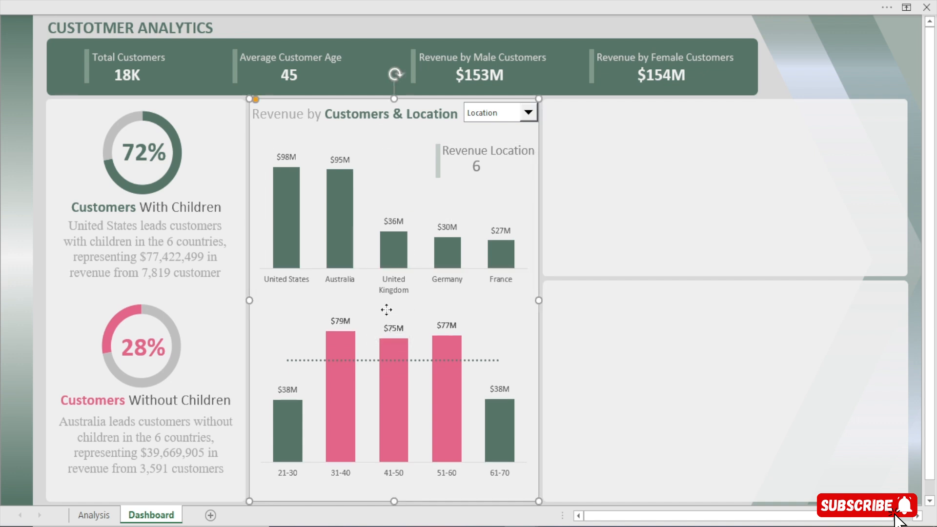
click(393, 310)
drag(394, 314, 392, 343)
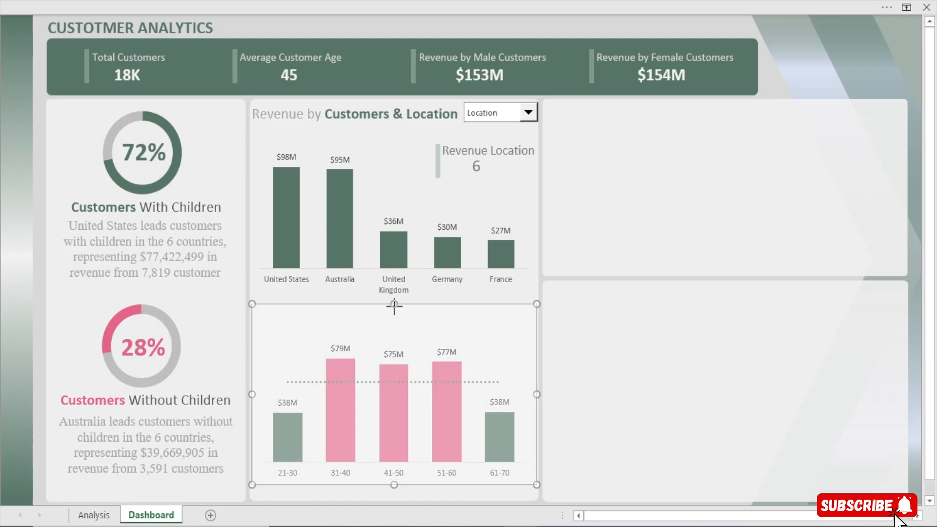
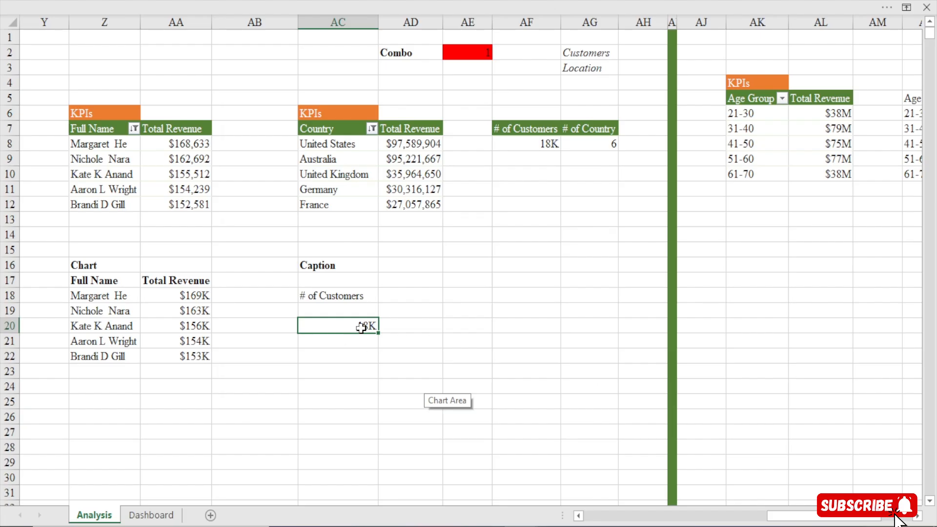
Switch the dashboard's revenue selector to Location and compare the chart caption with caption cell AC20 on the Analysis sheet
click(156, 516)
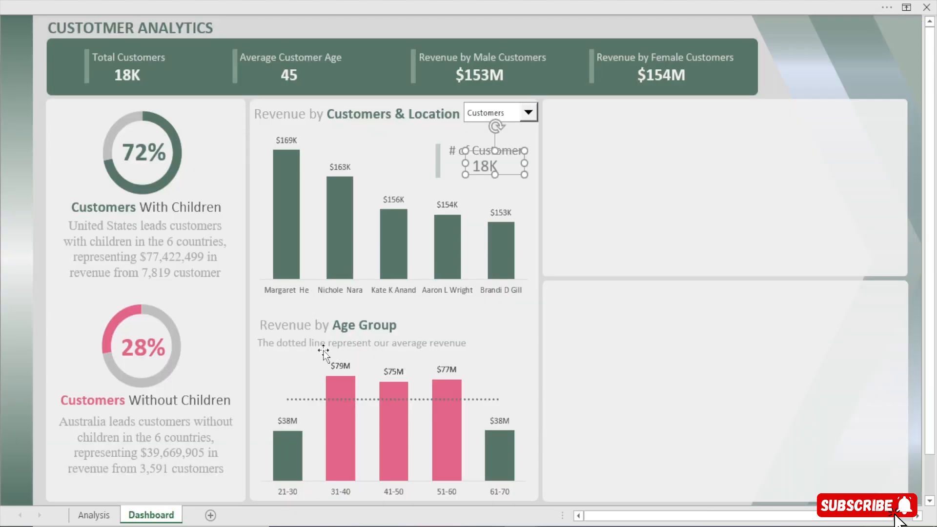
click(528, 112)
click(492, 135)
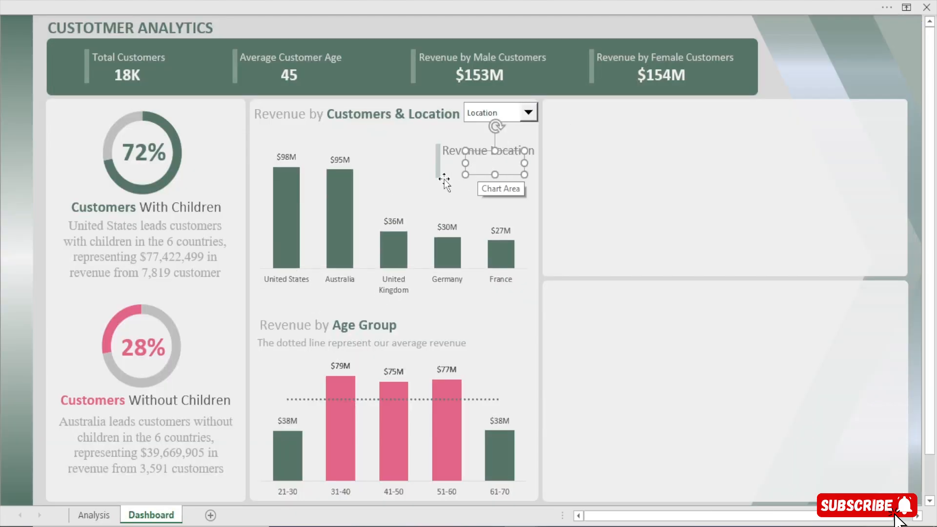
click(94, 514)
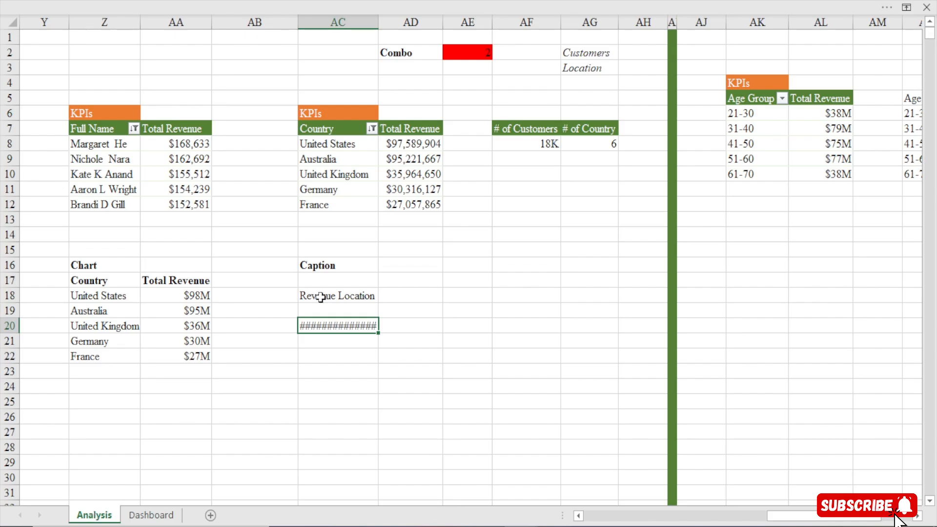
click(151, 516)
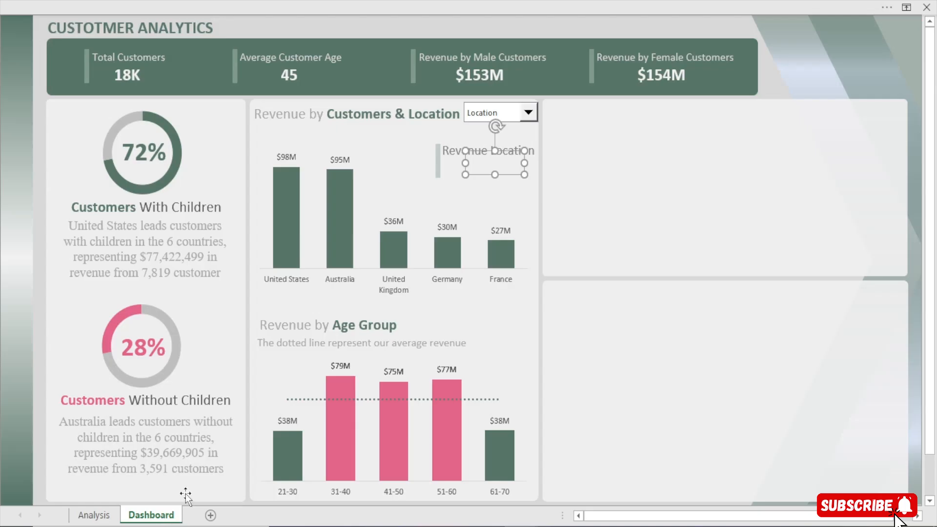
click(93, 516)
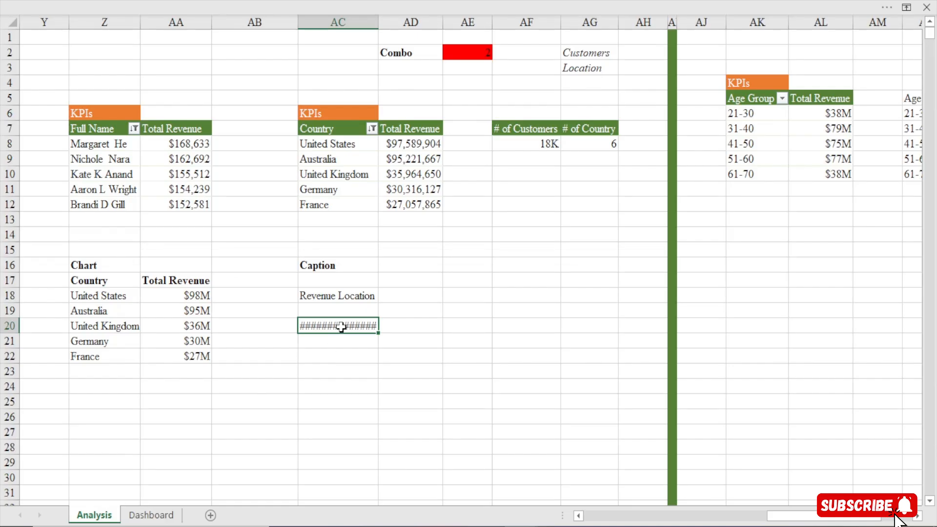
key(ctrl+1)
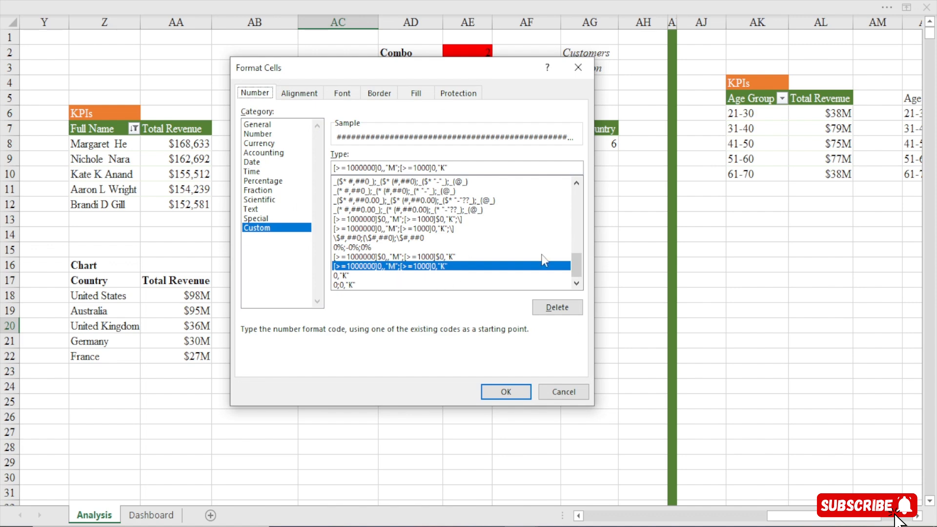
click(556, 391)
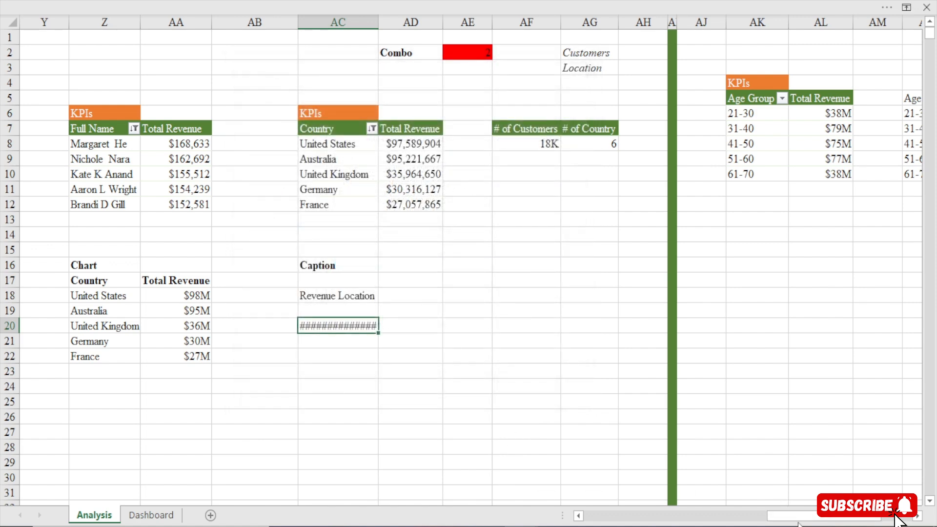
key(ctrl+Page_Down)
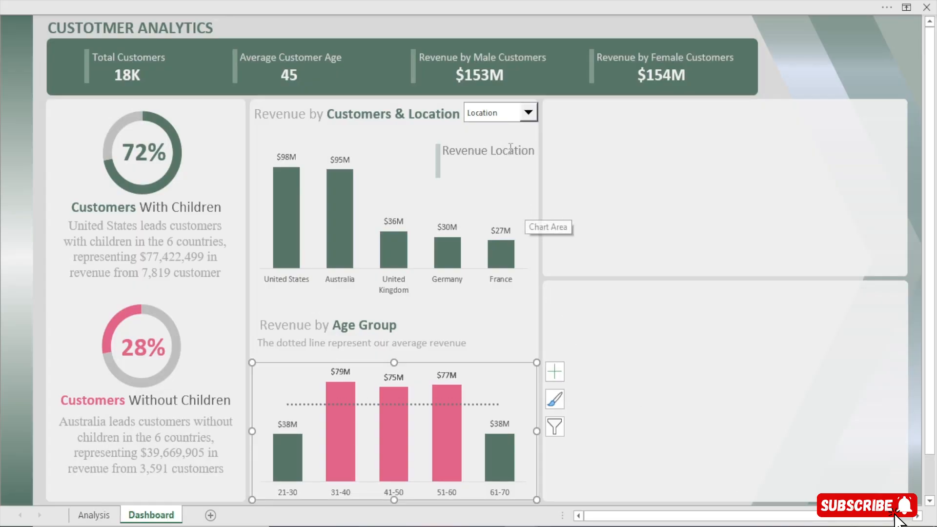
key(ctrl+Page_Up)
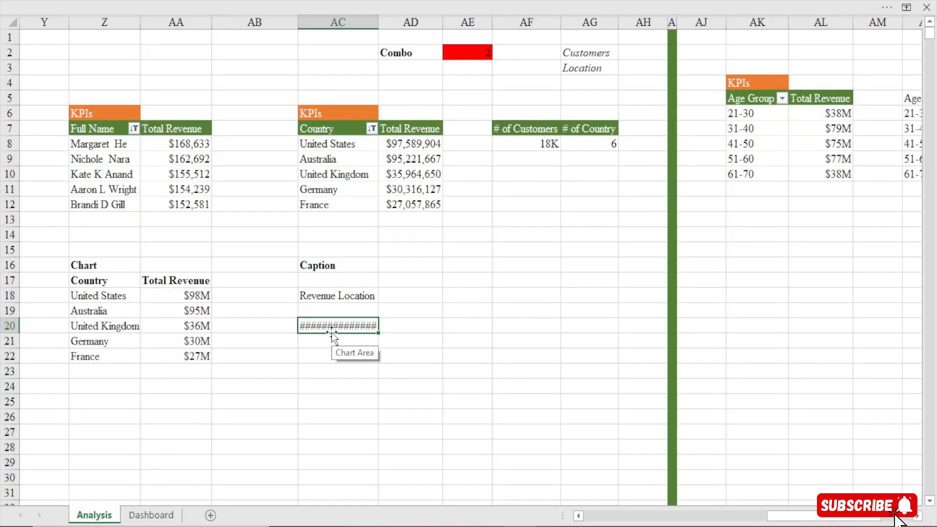
Try the custom number format 0,"K" on caption cell AC20 and check the caption on the Dashboard sheet
key(ctrl+1)
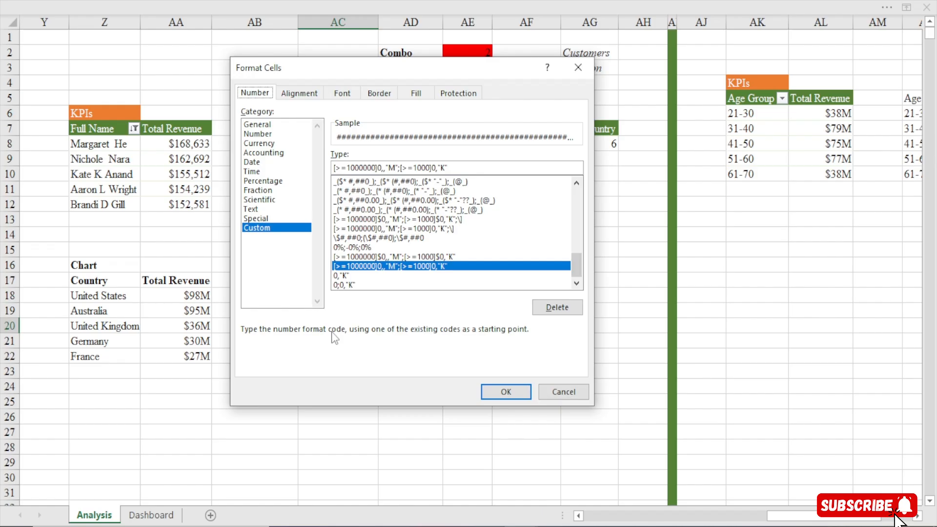
click(344, 276)
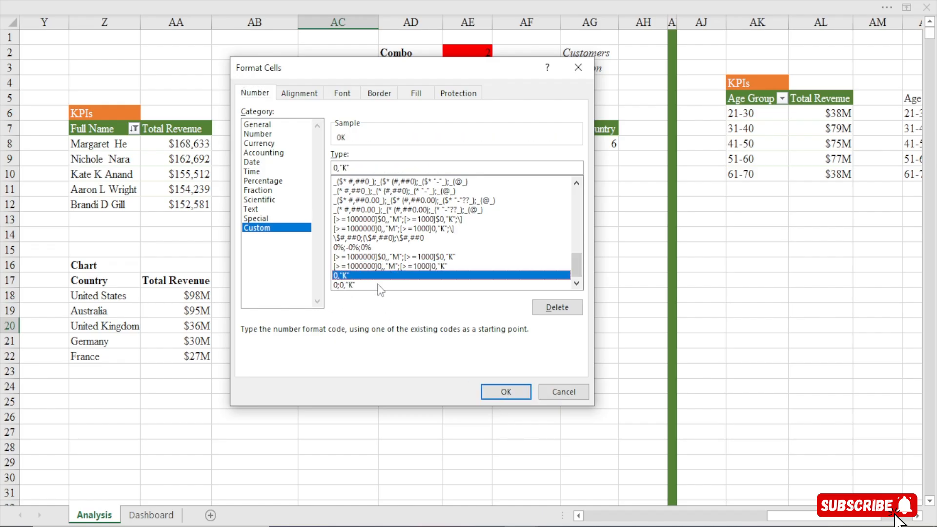
click(503, 392)
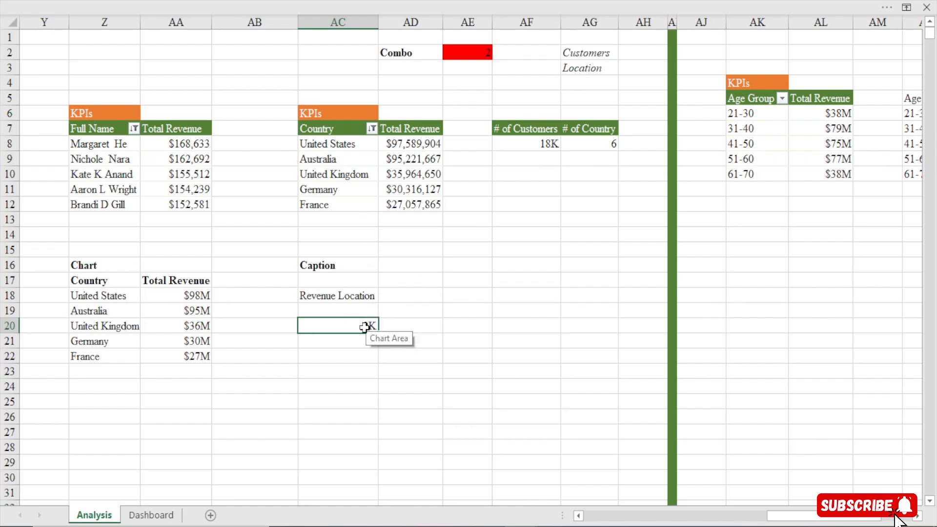
click(154, 517)
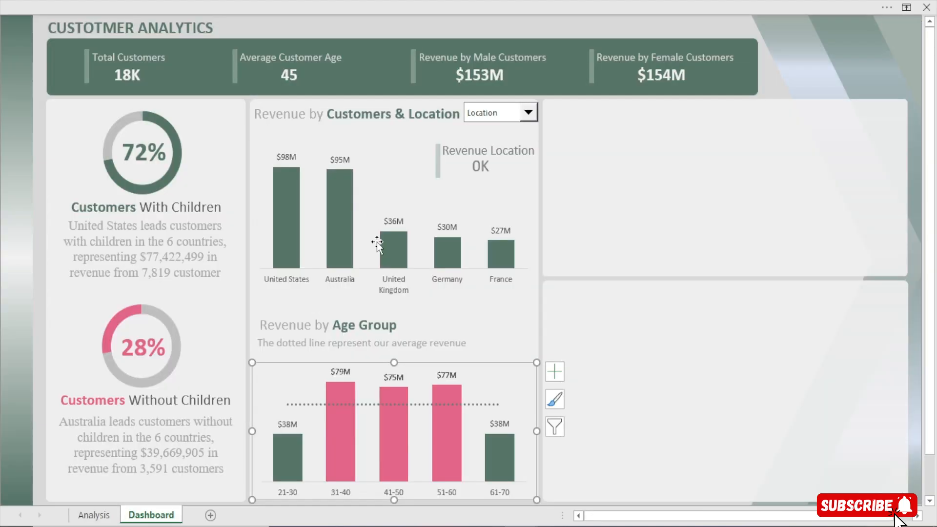
click(95, 517)
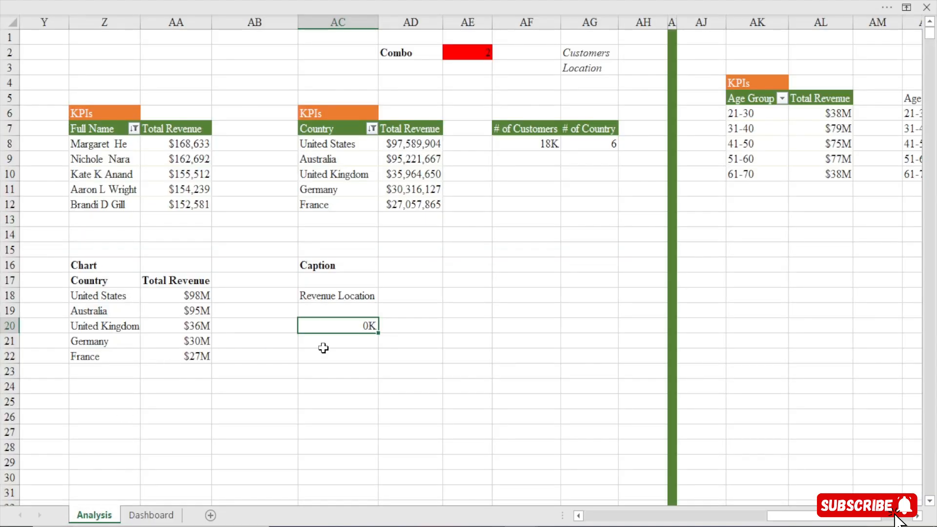
Apply the custom number format #,##0 to caption cell AC20 and return to the Dashboard sheet to check the caption
key(ctrl+1)
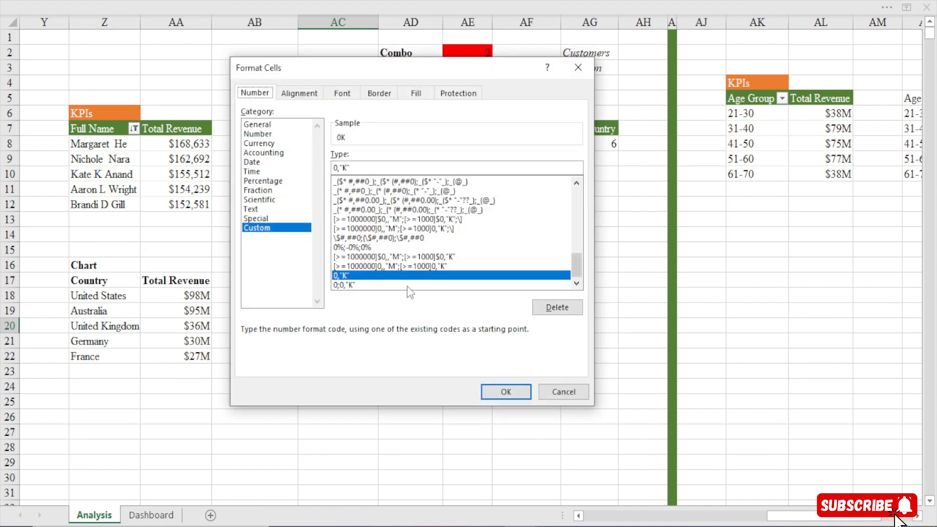
scroll(410, 220, up, 15)
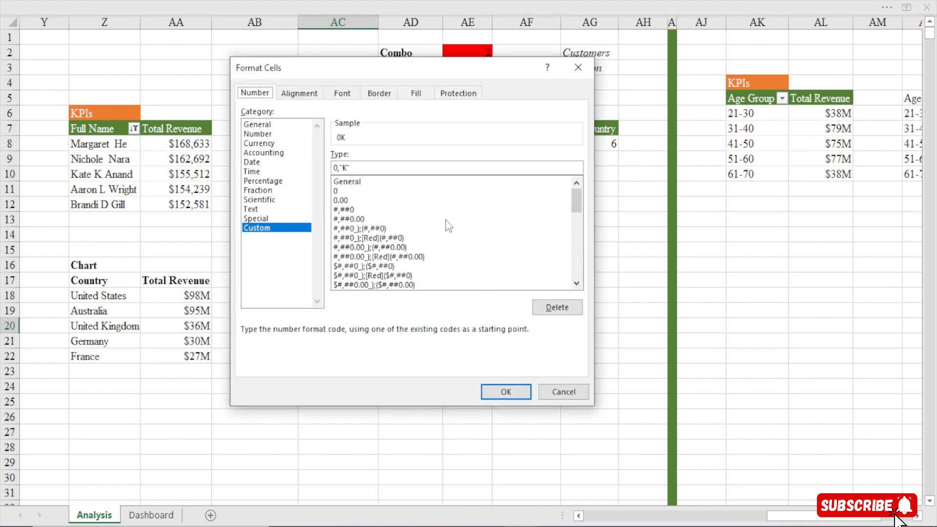
click(340, 209)
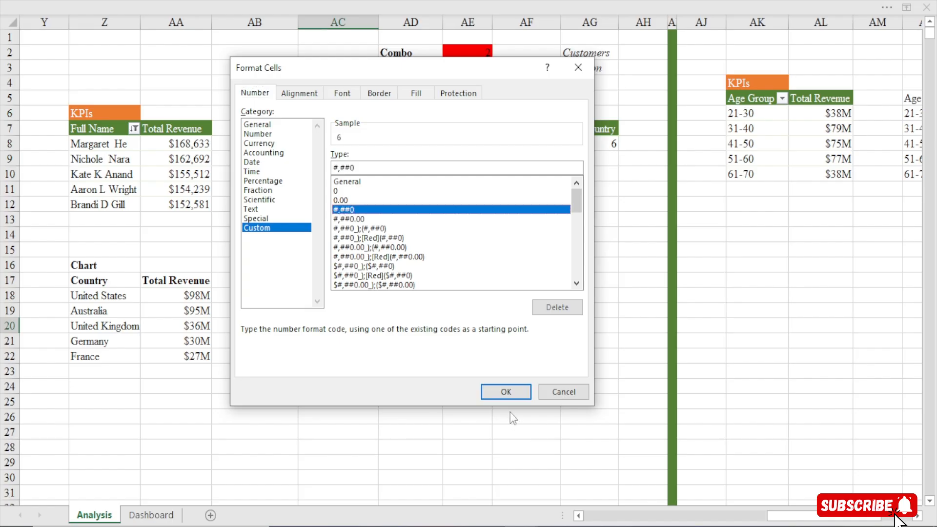
click(505, 391)
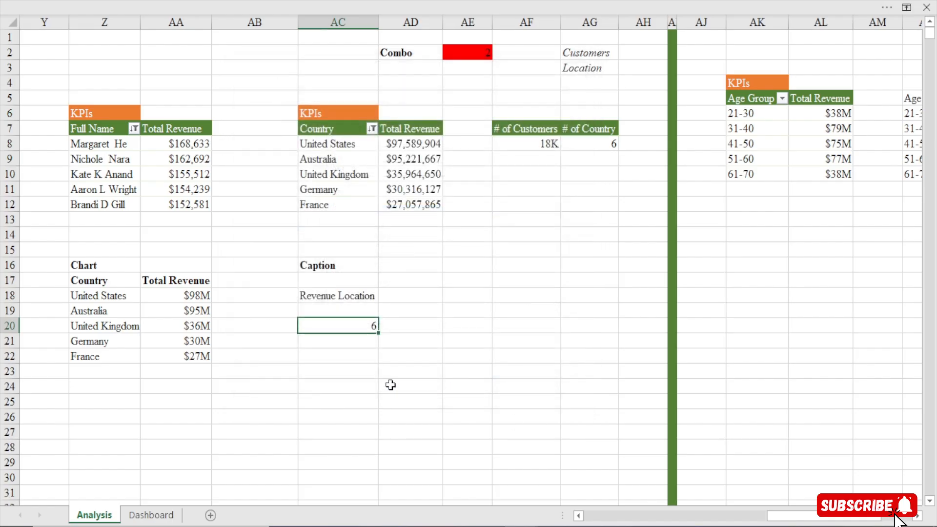
click(151, 514)
click(418, 30)
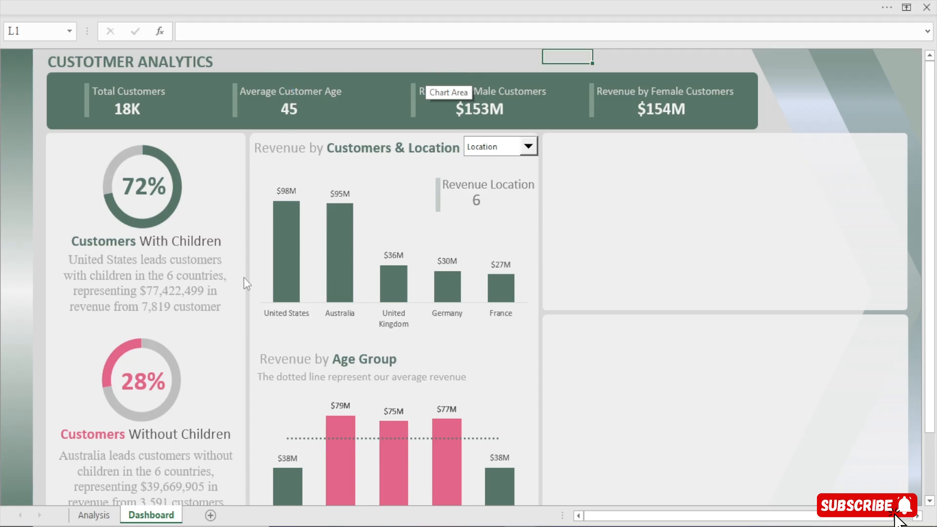
Copy the age group pivot table with its KPIs heading on the Analysis sheet and paste it at AU4
click(94, 515)
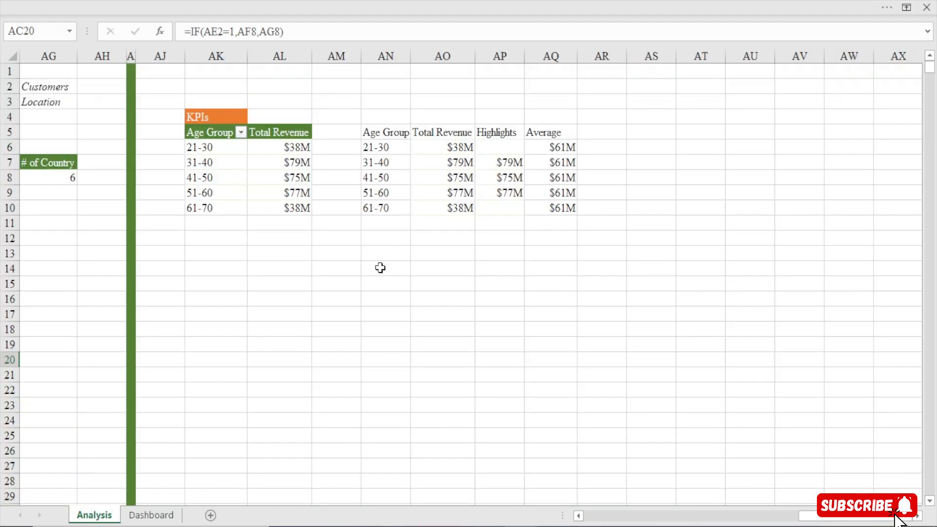
click(202, 118)
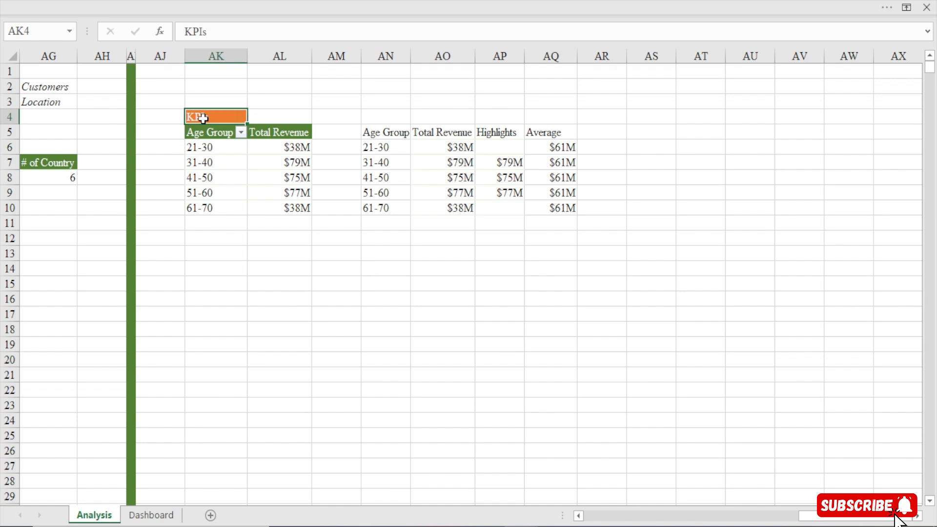
key(ctrl+a)
key(ctrl+c)
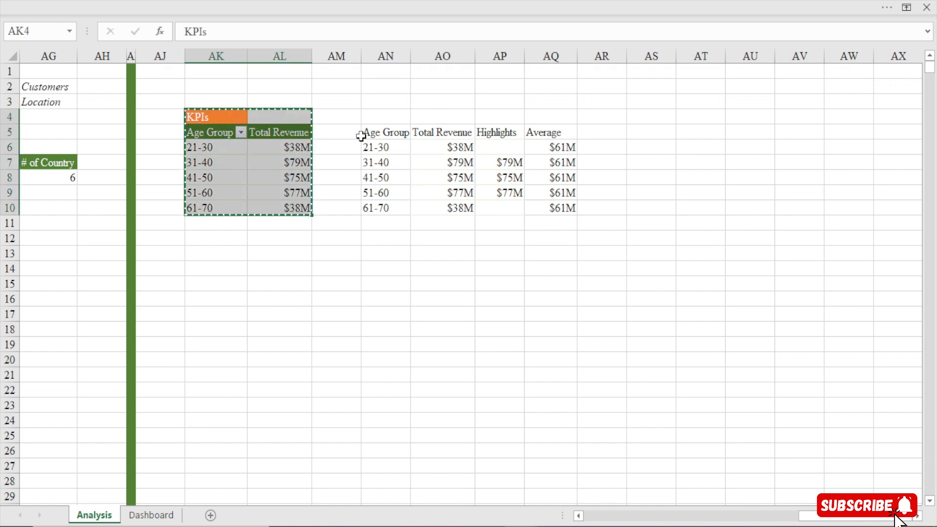
click(749, 121)
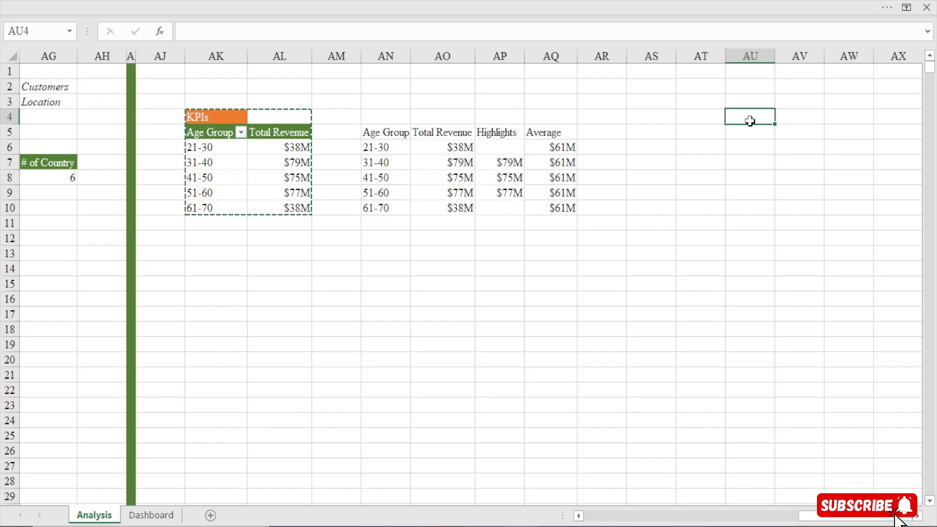
key(ctrl+v)
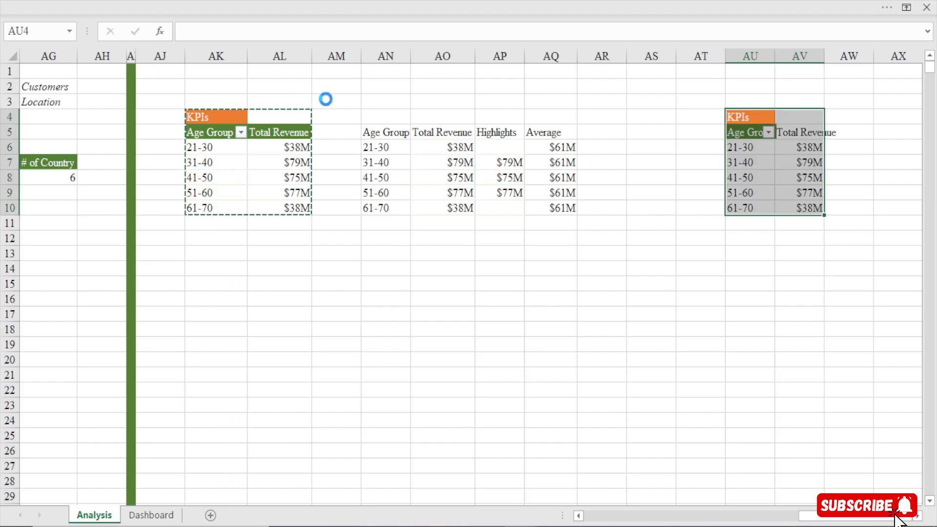
Fill column AS with green and narrow it into a thin divider before the copied pivot table
click(653, 56)
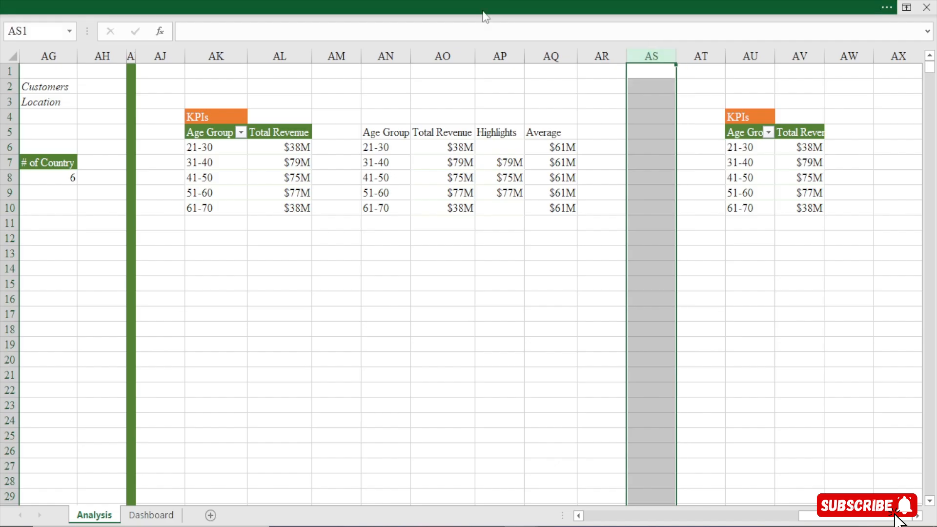
click(483, 12)
click(68, 36)
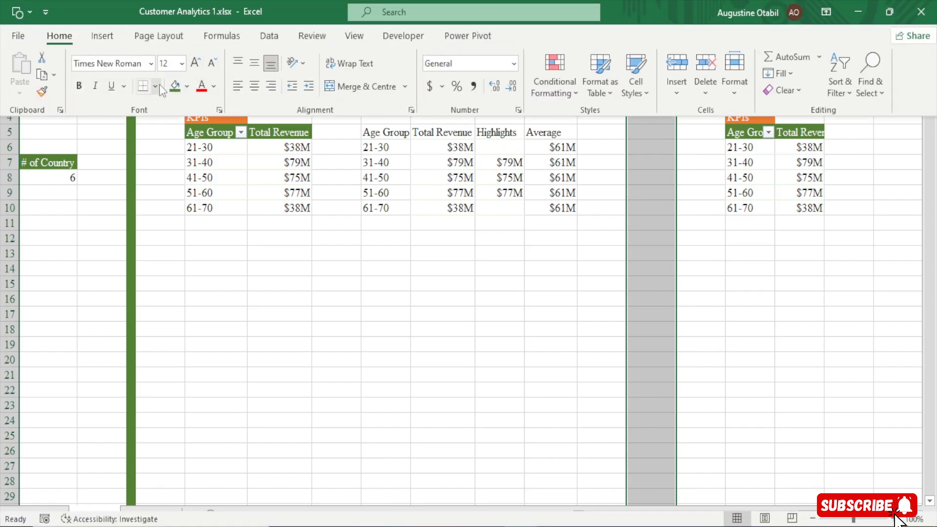
click(175, 86)
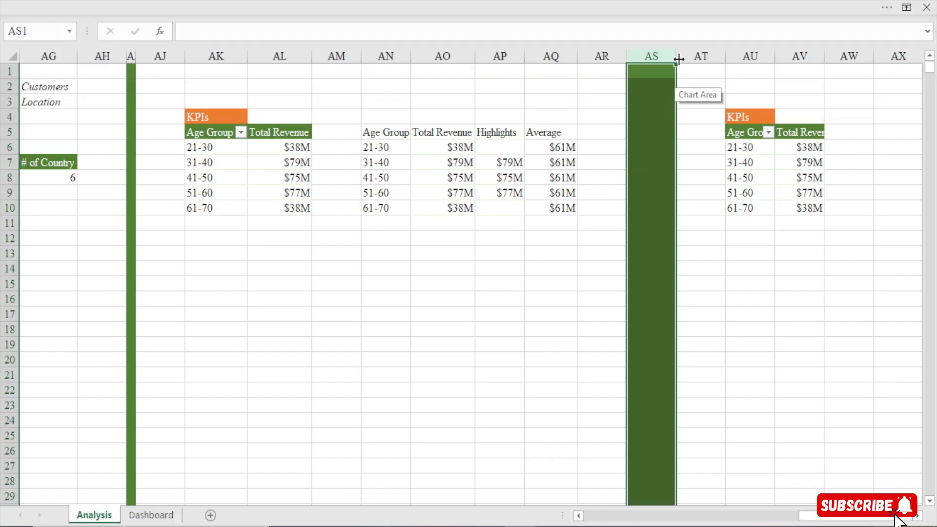
drag(676, 57, 639, 81)
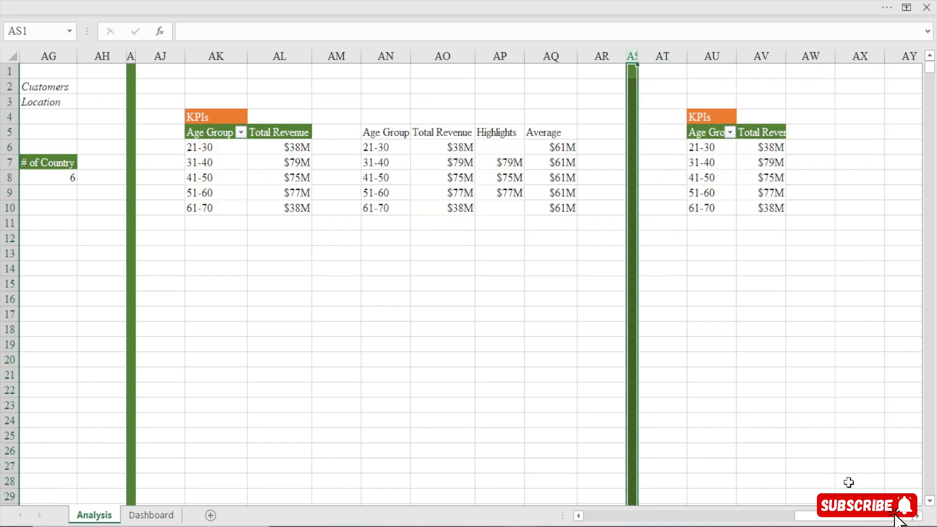
Show the field list for the copied pivot table at AU5 and remove its Age Group and Total Revenue fields
scroll(252, 167, right, 5)
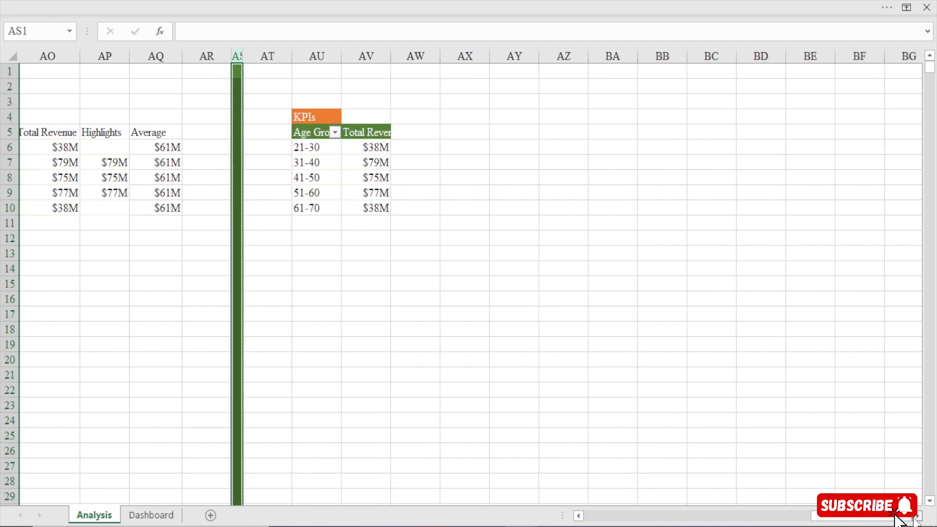
click(252, 167)
right_click(252, 167)
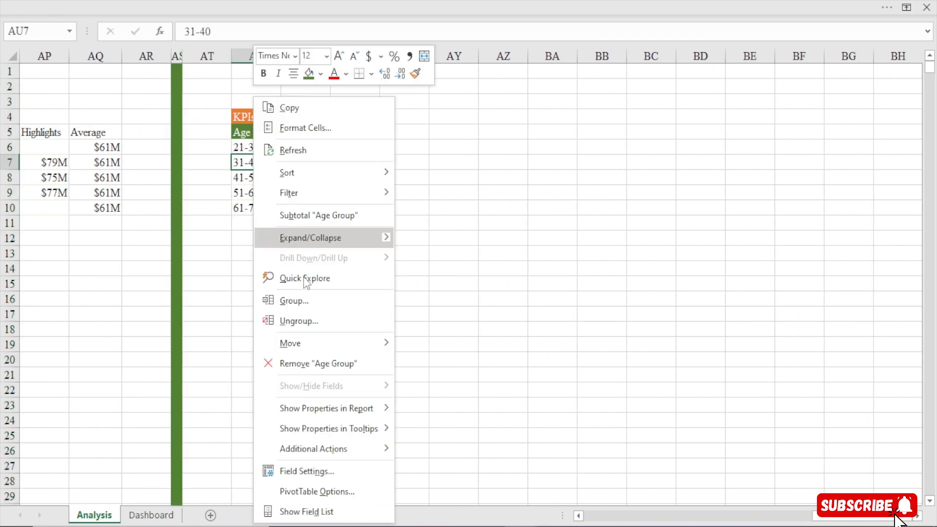
click(303, 513)
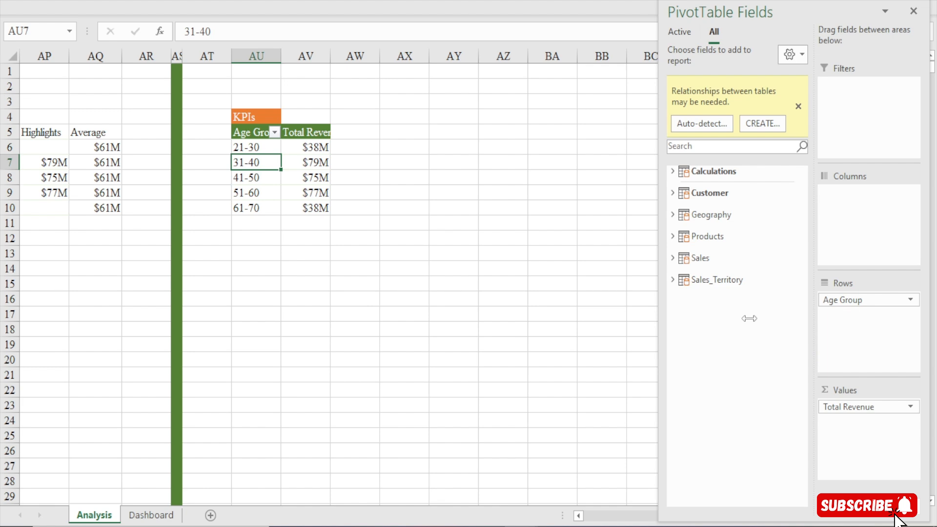
drag(842, 299, 728, 330)
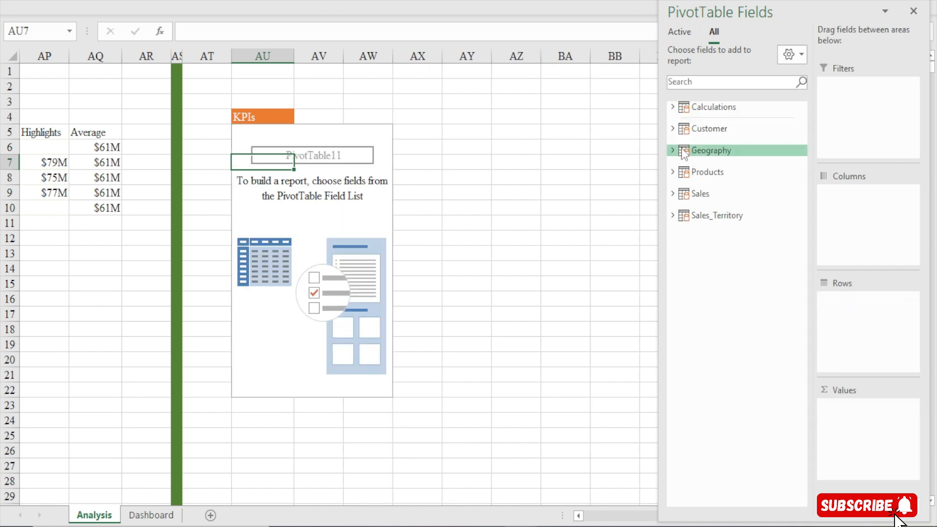
Add the % of Male Customers and % of Female Customers measures as values in the emptied pivot table
click(671, 108)
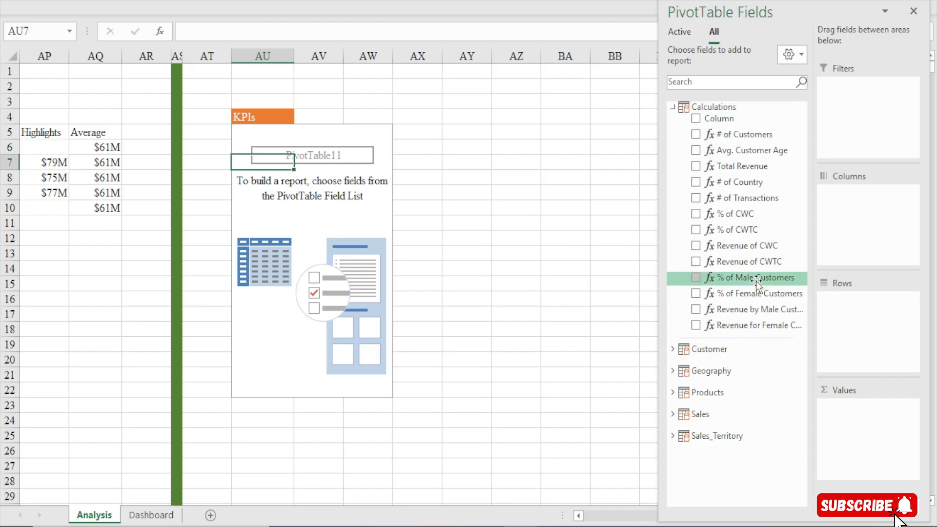
drag(756, 280, 878, 434)
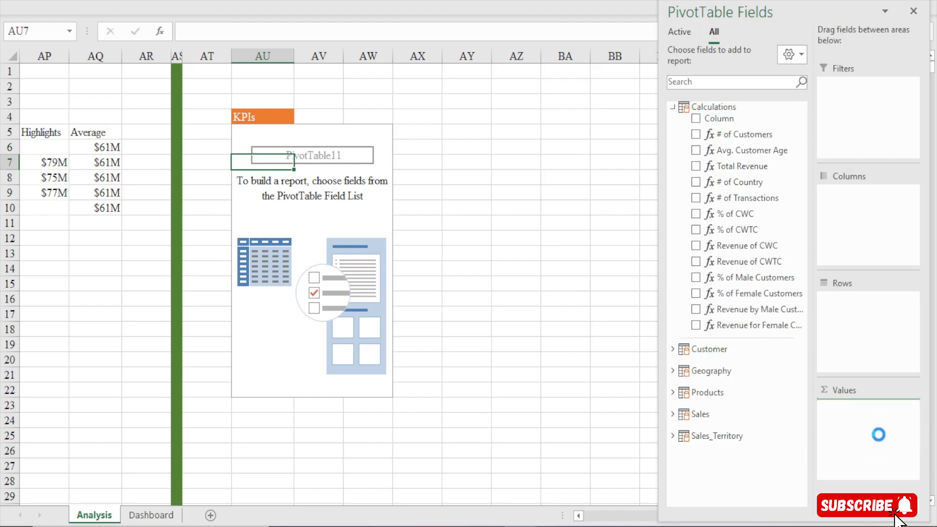
drag(753, 293, 871, 446)
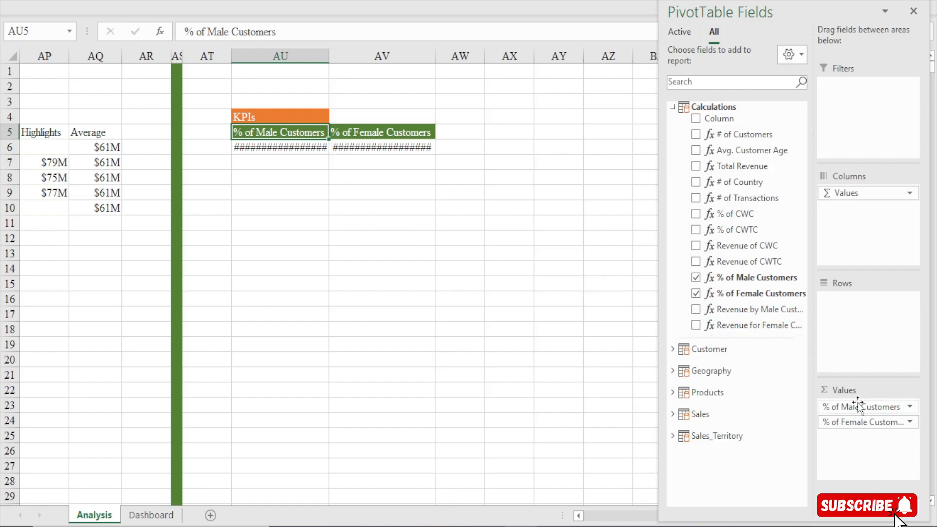
Try to move the % of Male Customers value into the Rows area of the pivot table
drag(854, 407, 867, 317)
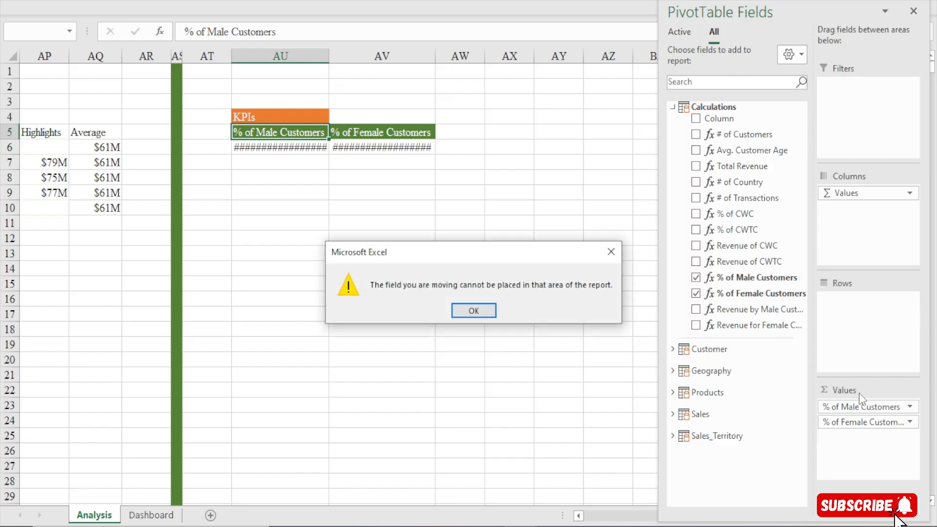
click(479, 308)
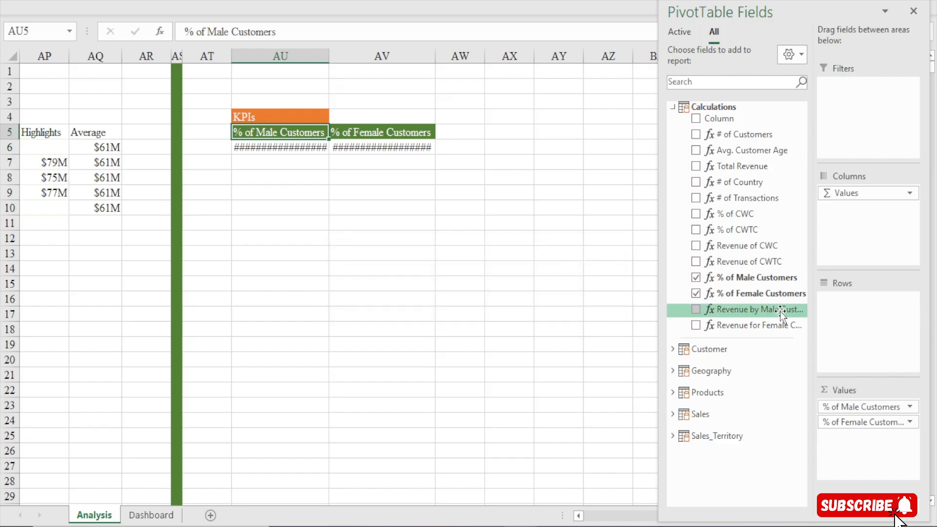
Format the male and female customer values in AU6:AV6 as Percentage with 1 decimal place
click(313, 148)
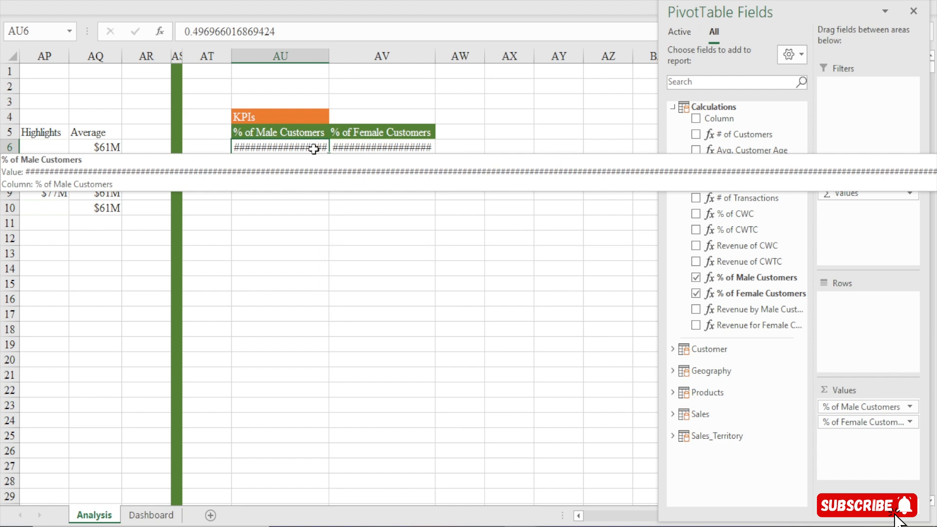
drag(314, 149, 361, 148)
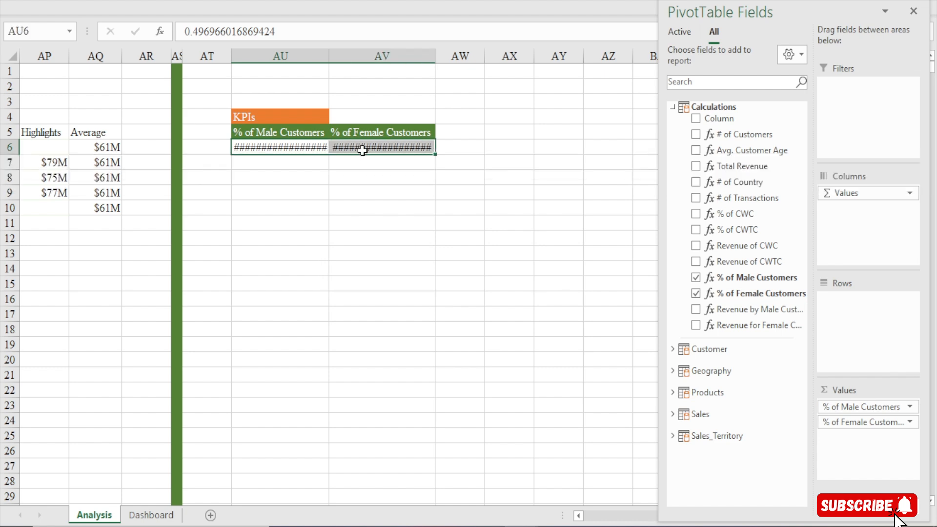
key(ctrl+1)
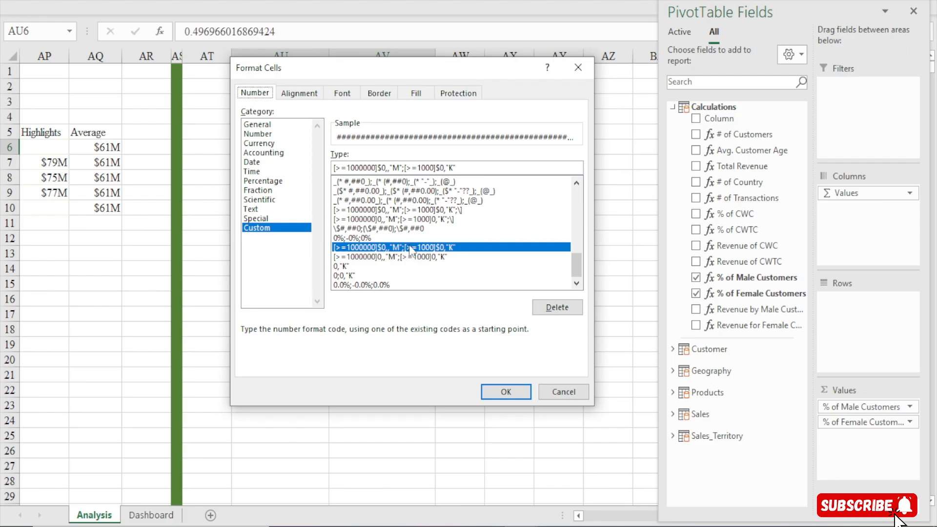
click(277, 182)
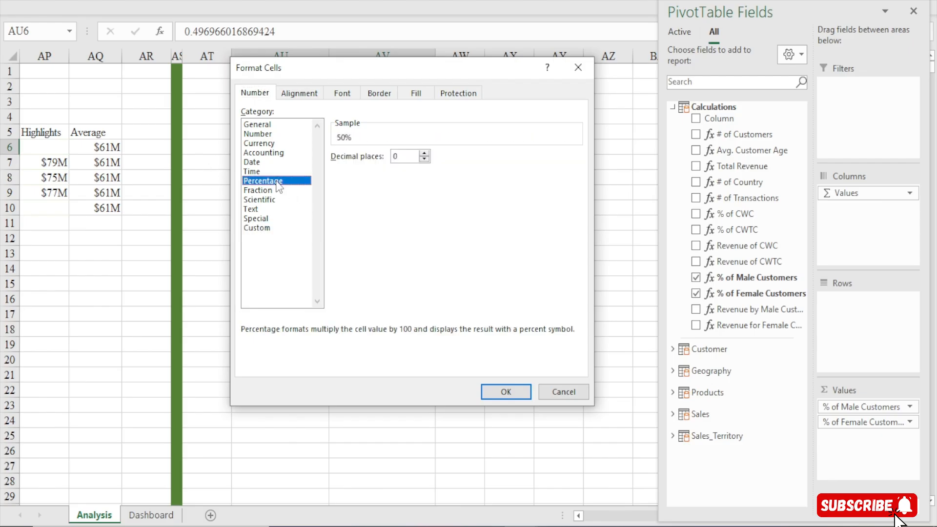
click(424, 153)
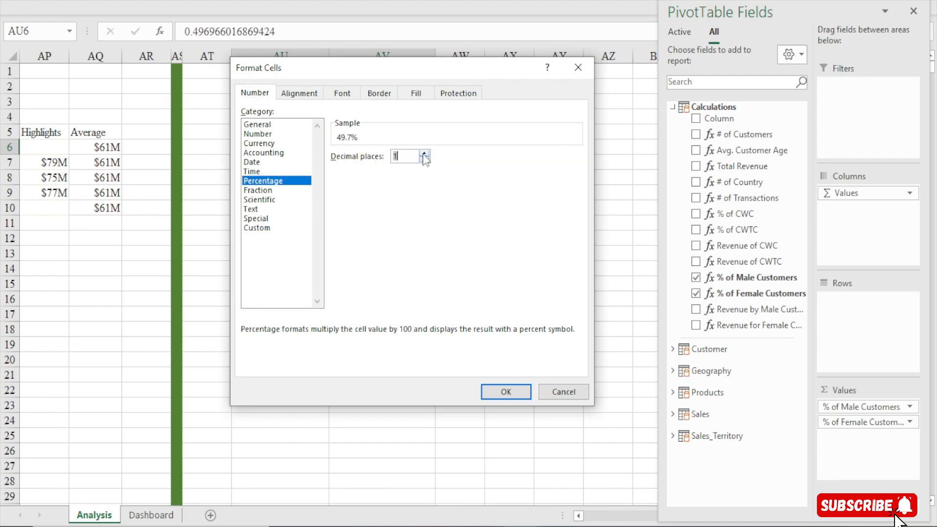
click(508, 393)
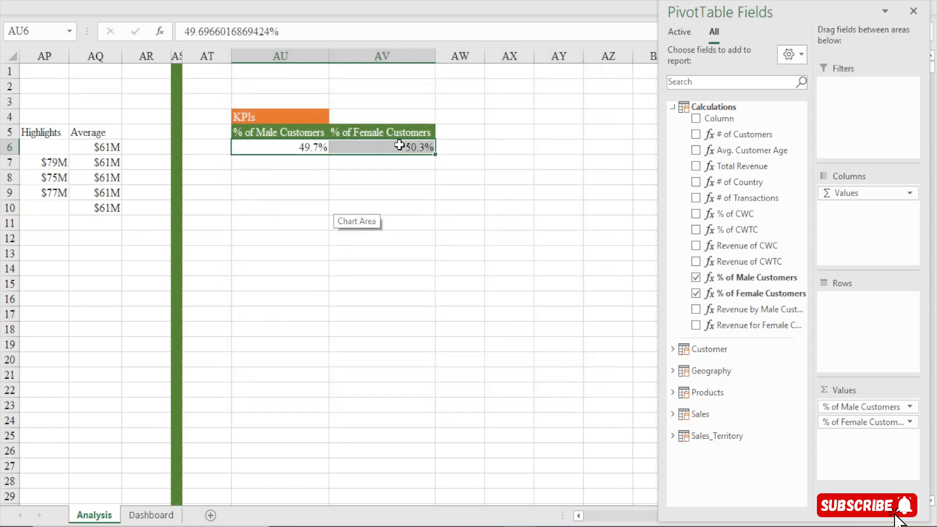
Narrow columns AV and AU of the customer percentage pivot table and close its field list
drag(434, 62, 410, 64)
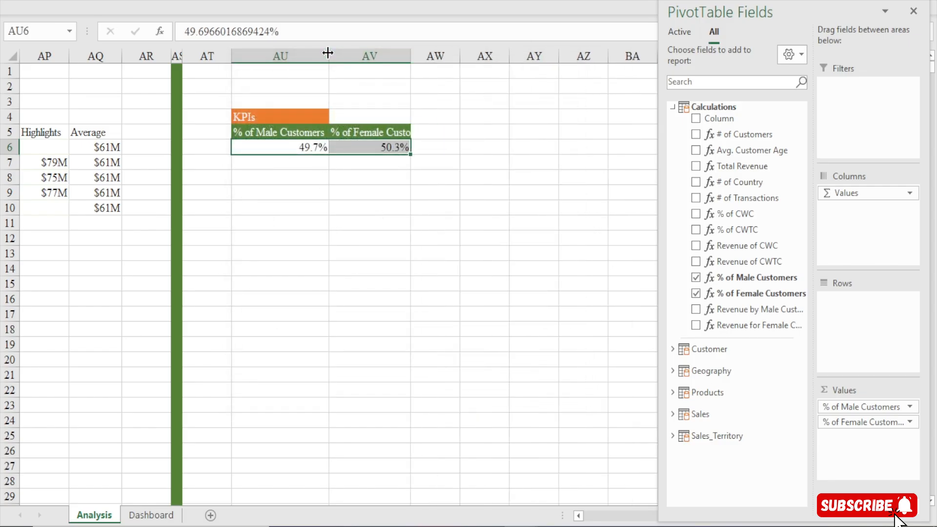
drag(327, 53, 310, 54)
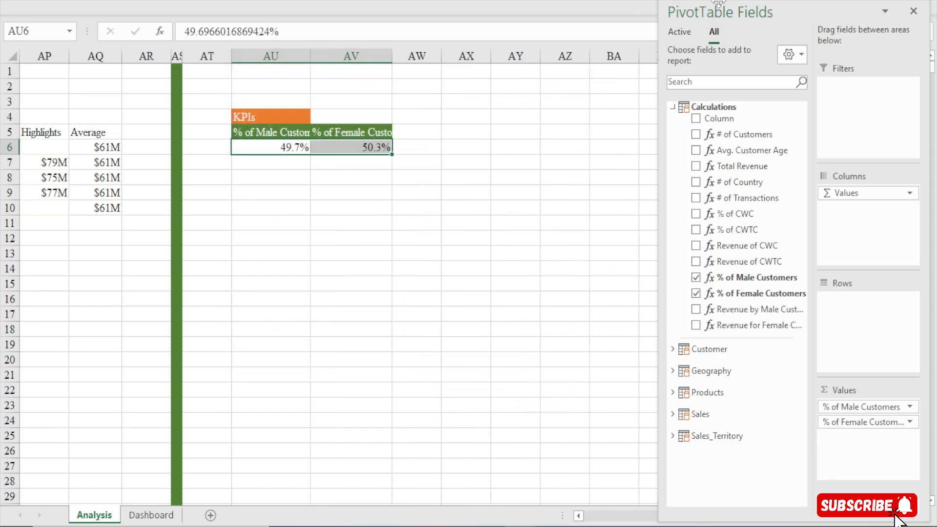
click(912, 11)
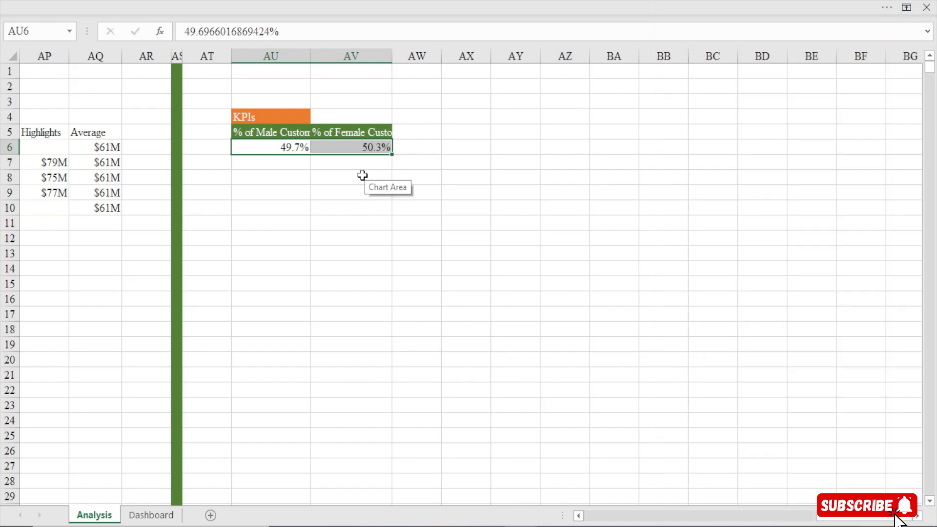
Add a new worksheet after Analysis and name it Waffle Chart
click(211, 515)
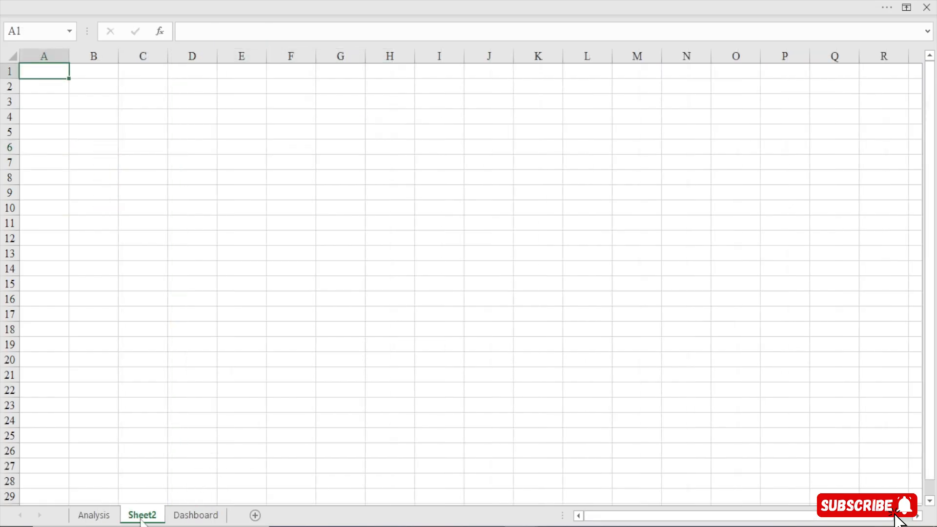
mouse_move(157, 523)
mouse_down()
mouse_move(226, 518)
mouse_move(155, 520)
mouse_up()
double_click(145, 517)
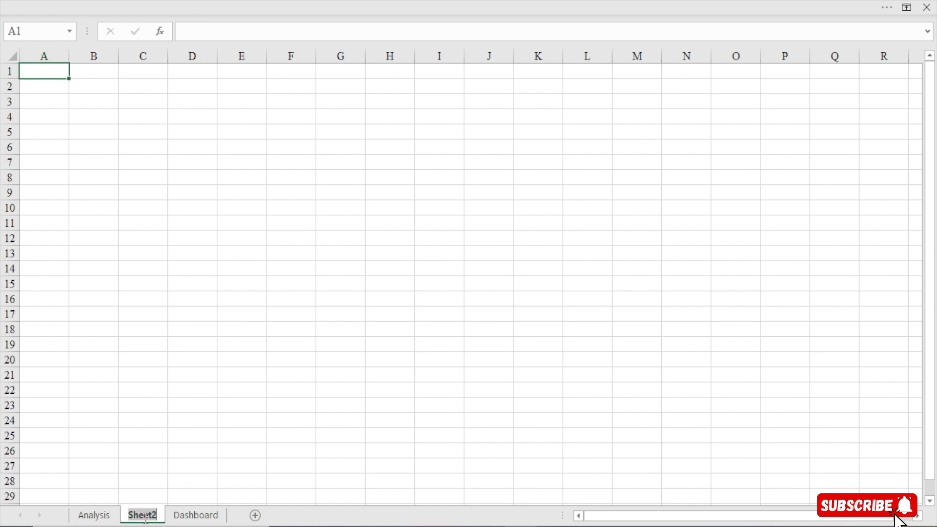
text(W)
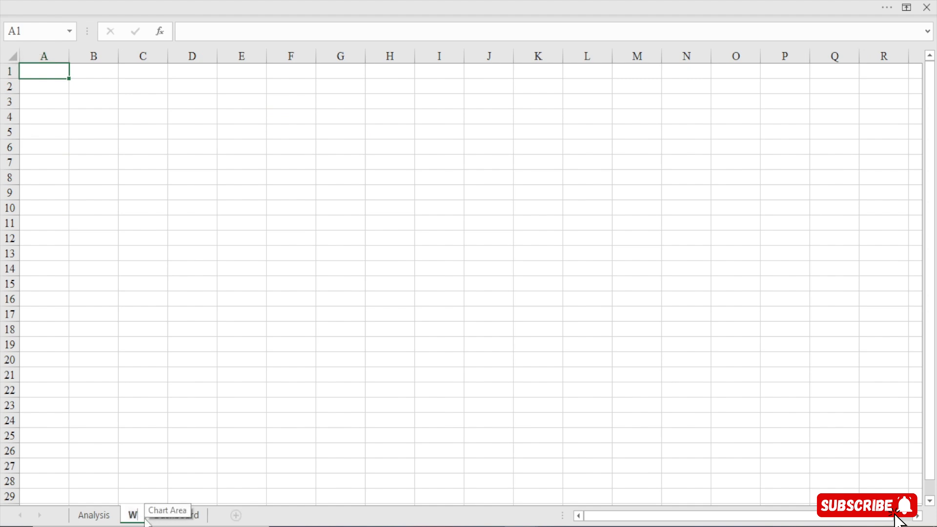
text(affle)
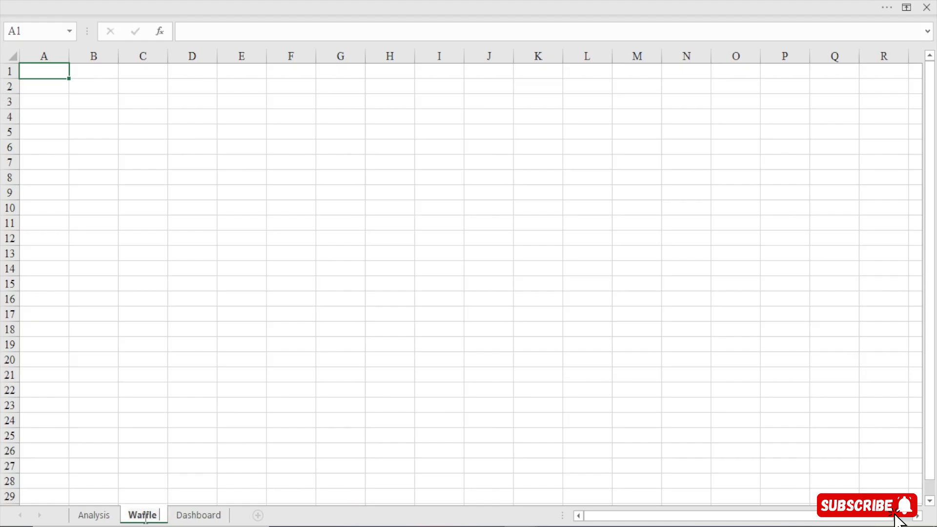
text( Chart)
key(Return)
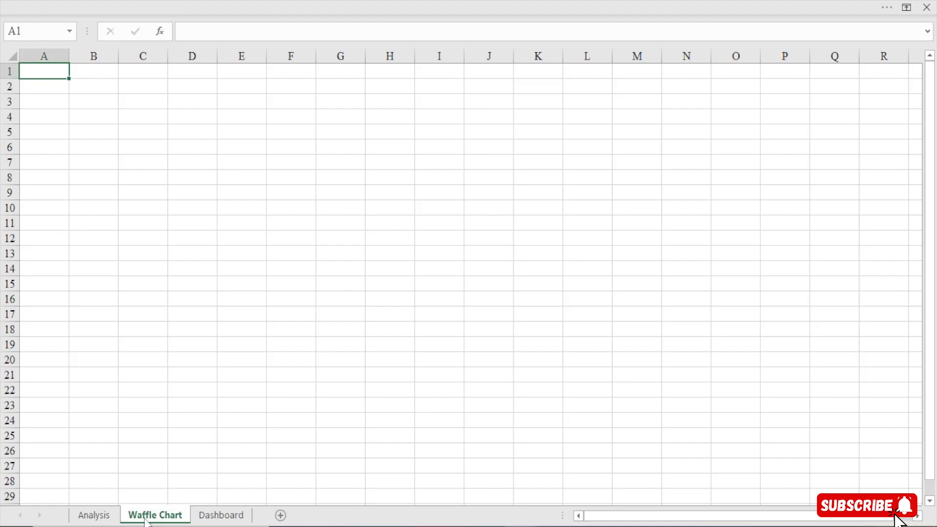
Enter the labels Male in C4 and Female in C5 on the Waffle Chart sheet
click(151, 118)
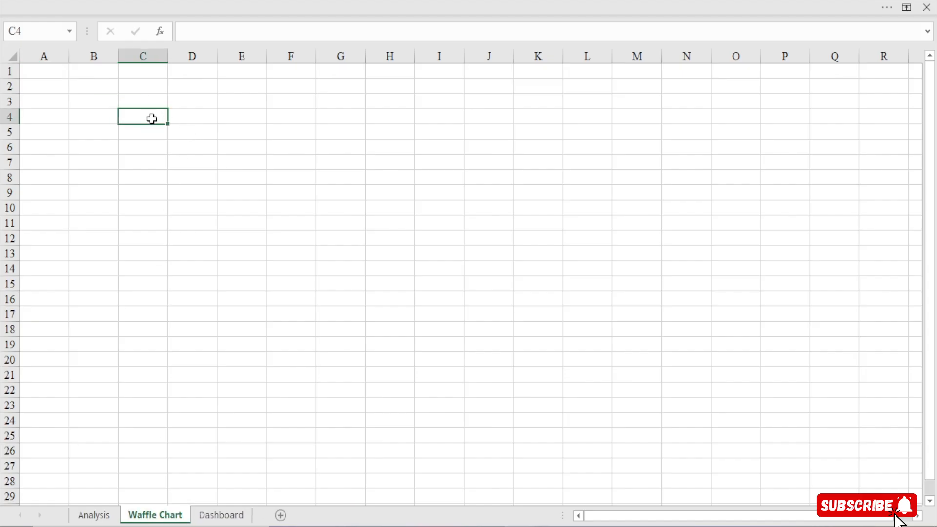
text(=)
key(BackSpace)
text(`)
text(Male)
key(Return)
text(F)
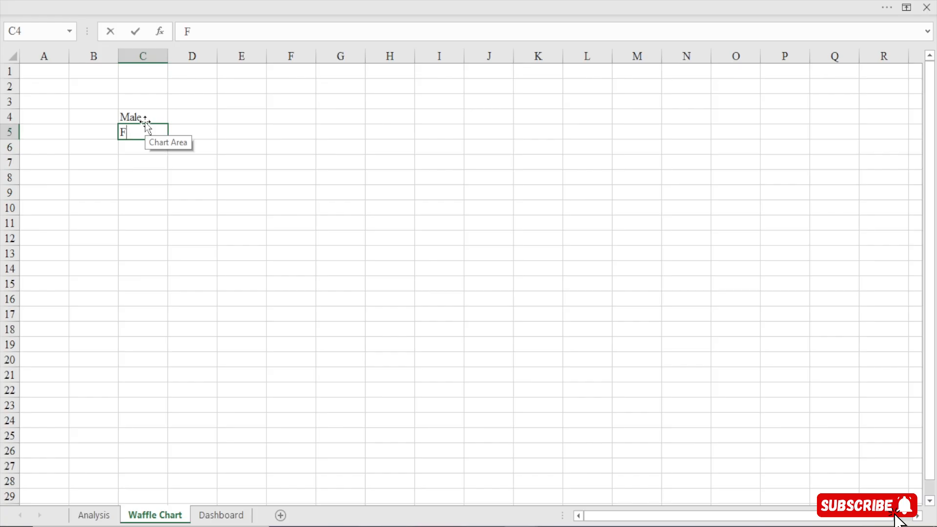
text(emale)
key(Return)
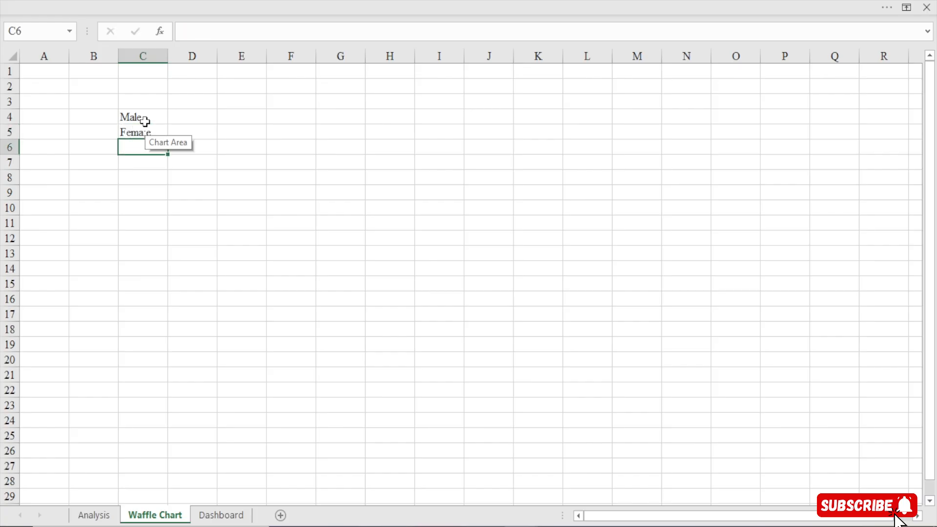
click(143, 132)
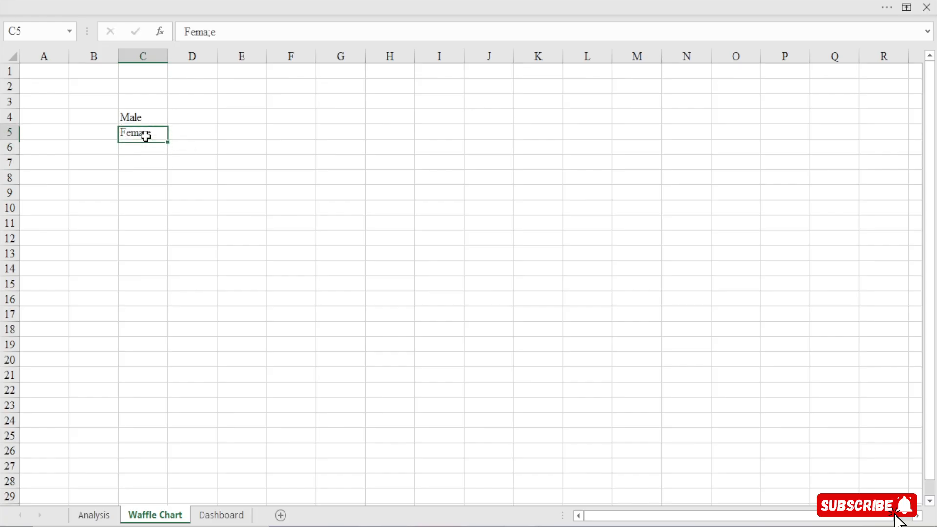
click(213, 32)
key(BackSpace)
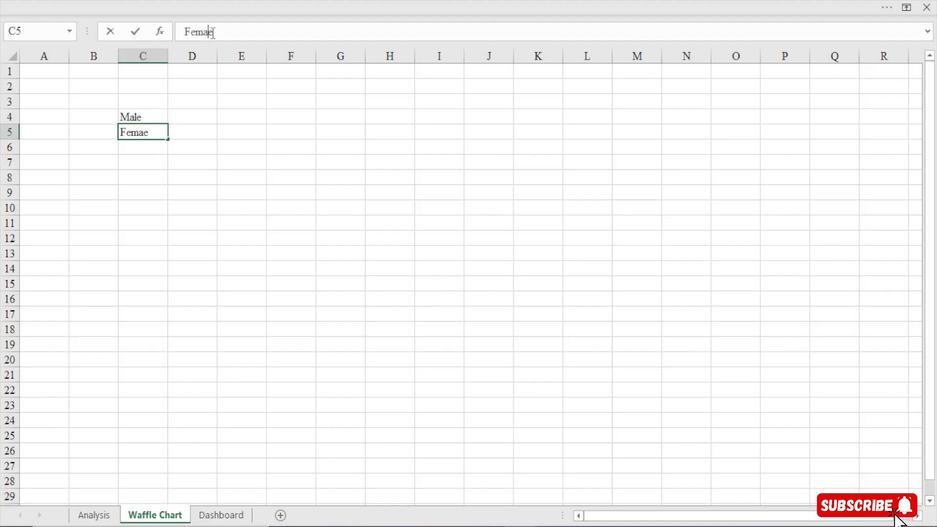
text(l)
Link D4 to the male percentage in Analysis!AU6 and D5 to the female percentage in Analysis!AV6
click(193, 120)
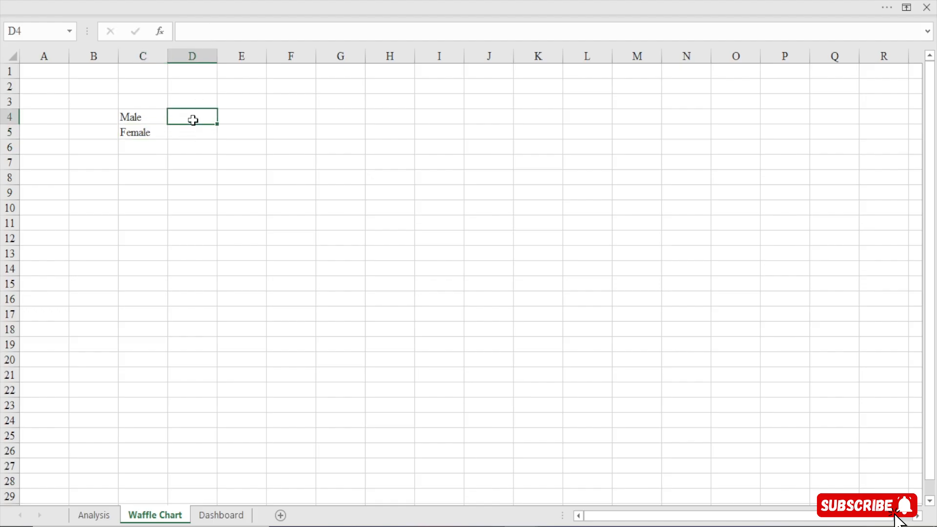
text(=)
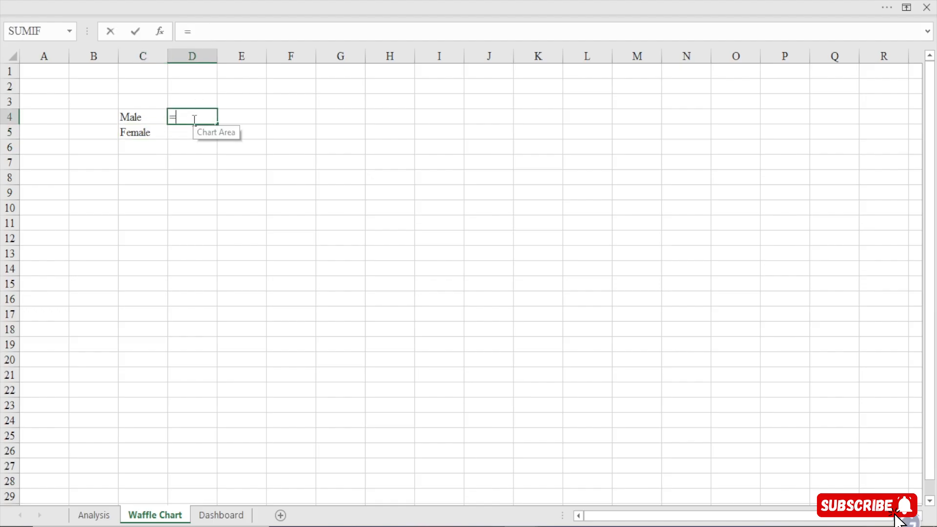
click(93, 517)
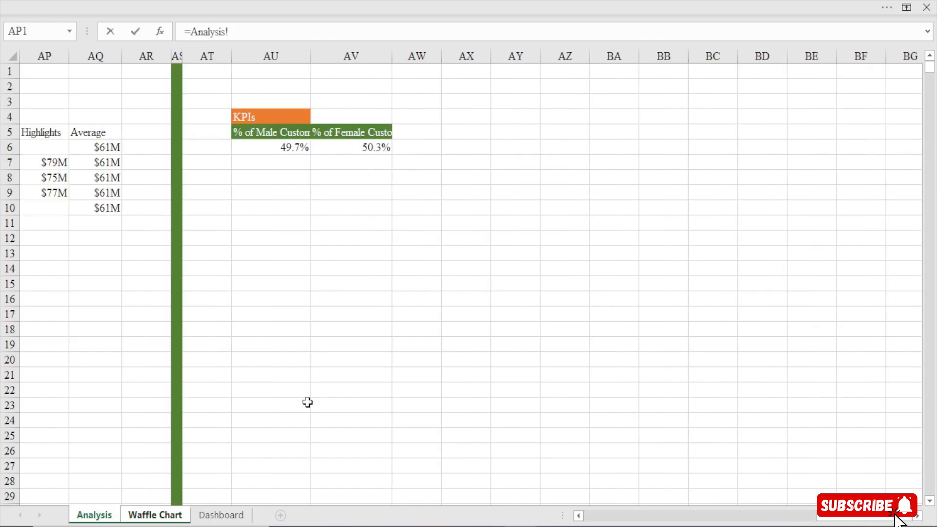
click(278, 146)
key(Return)
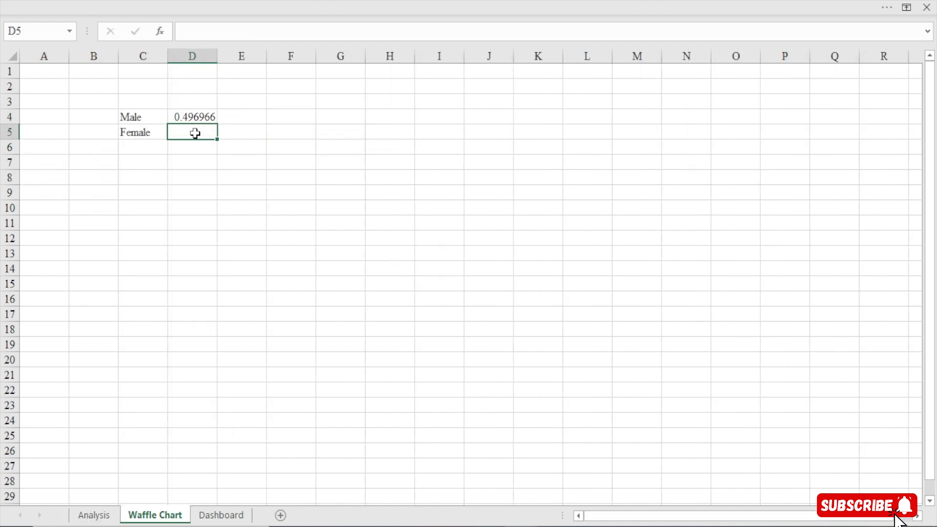
text(=)
click(93, 515)
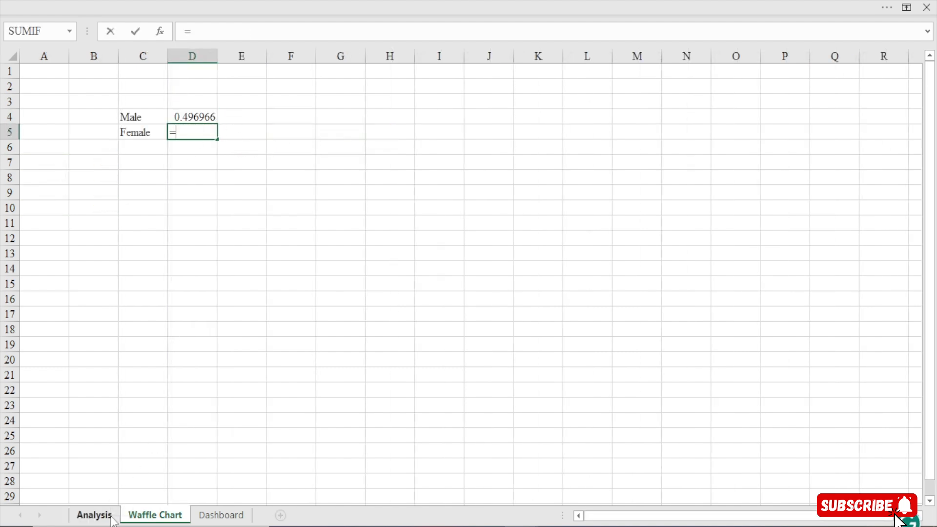
click(353, 147)
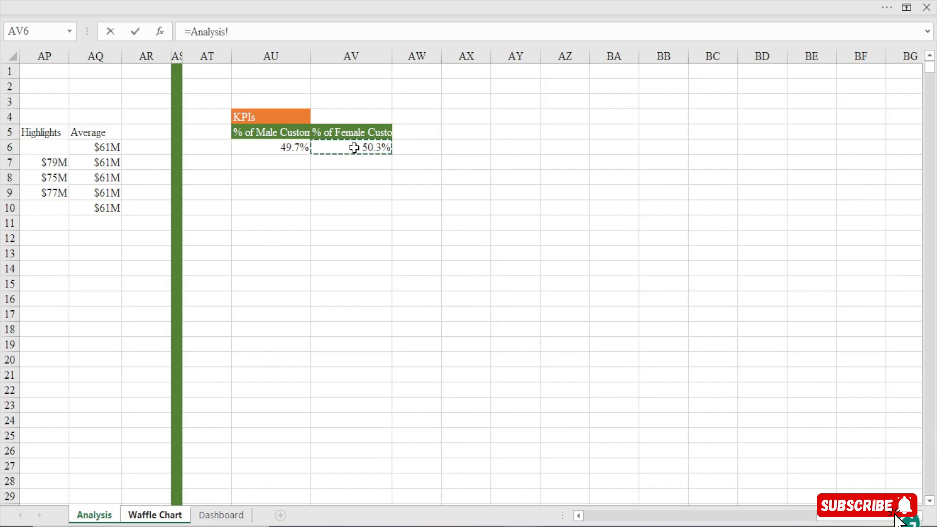
key(Return)
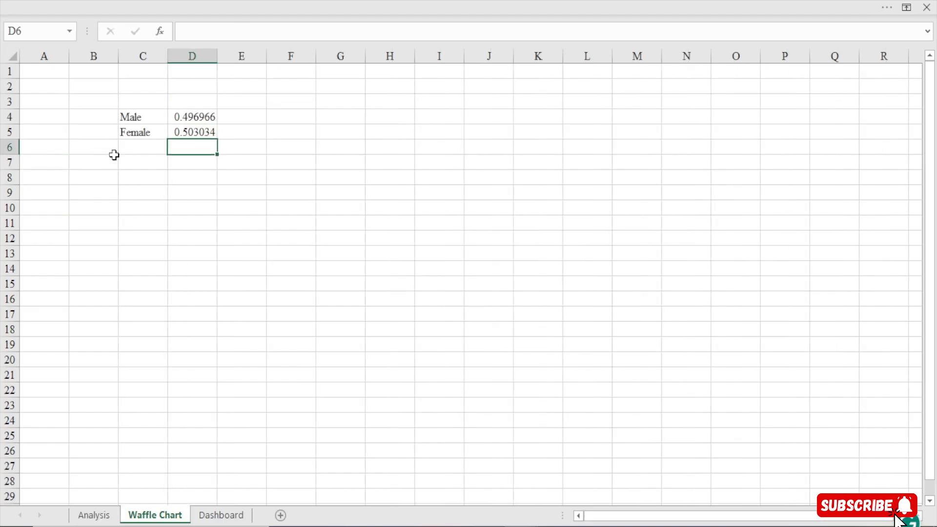
Copy the percentage formatting of AU6 on the Analysis sheet onto D4:D5 of the Waffle Chart sheet
click(196, 111)
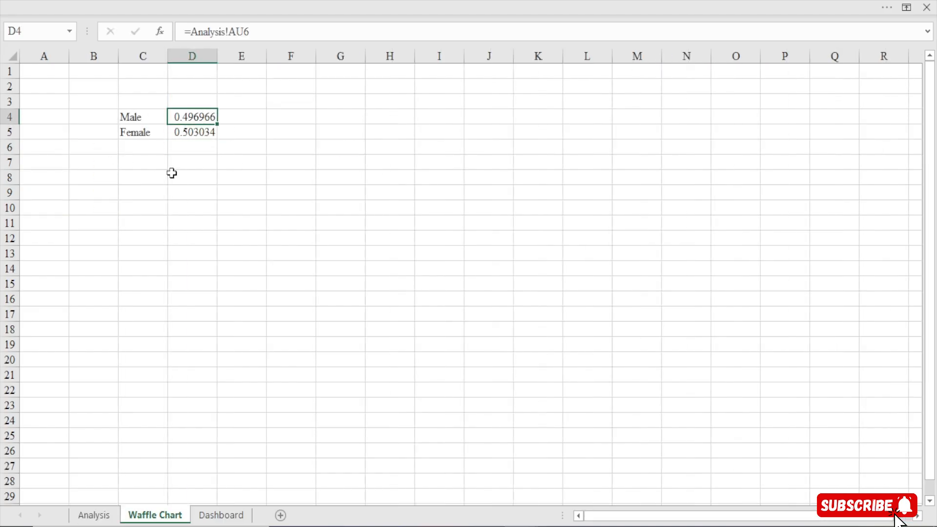
click(95, 515)
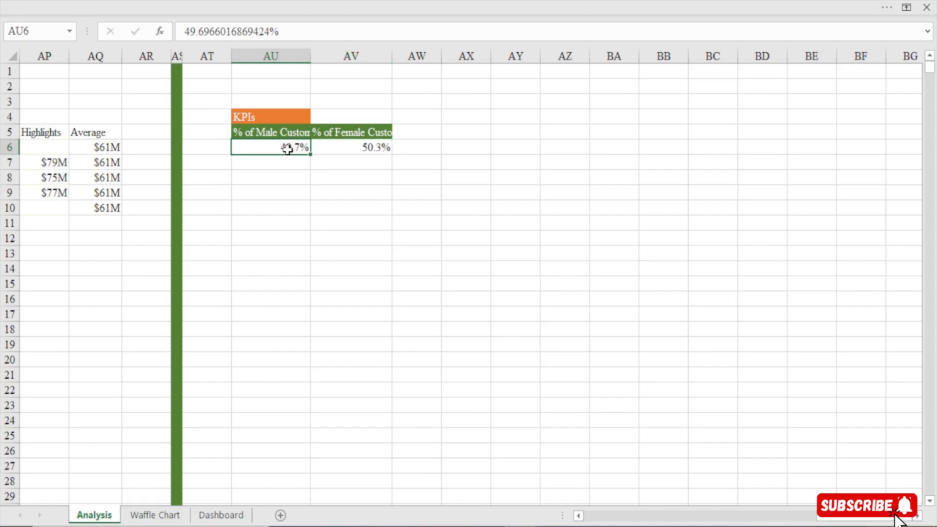
click(35, 3)
click(42, 92)
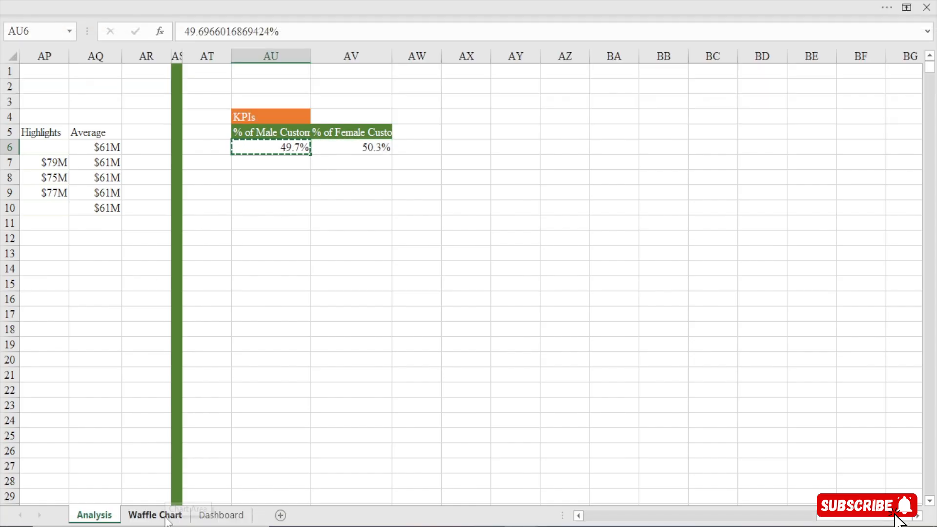
click(174, 520)
drag(194, 119, 194, 131)
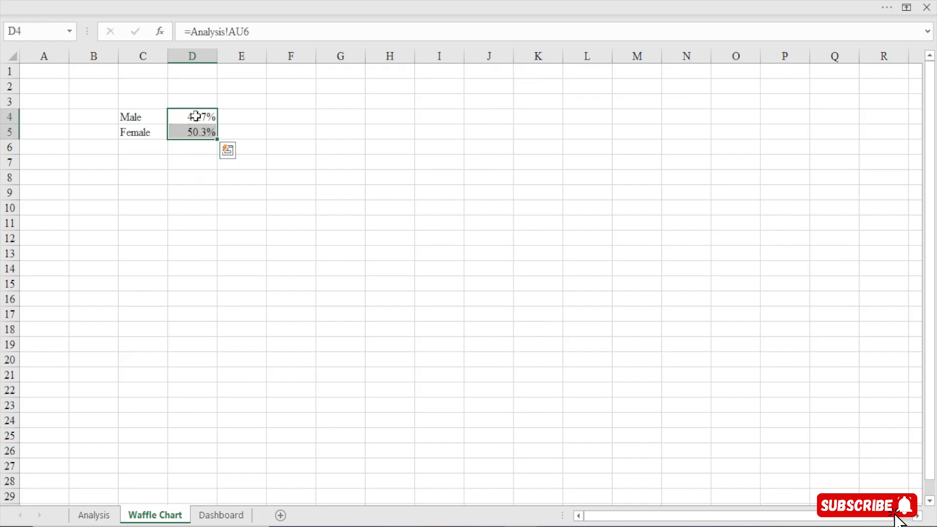
Format the male percentage in D4 as bold, font size 16, with a green fill
click(191, 119)
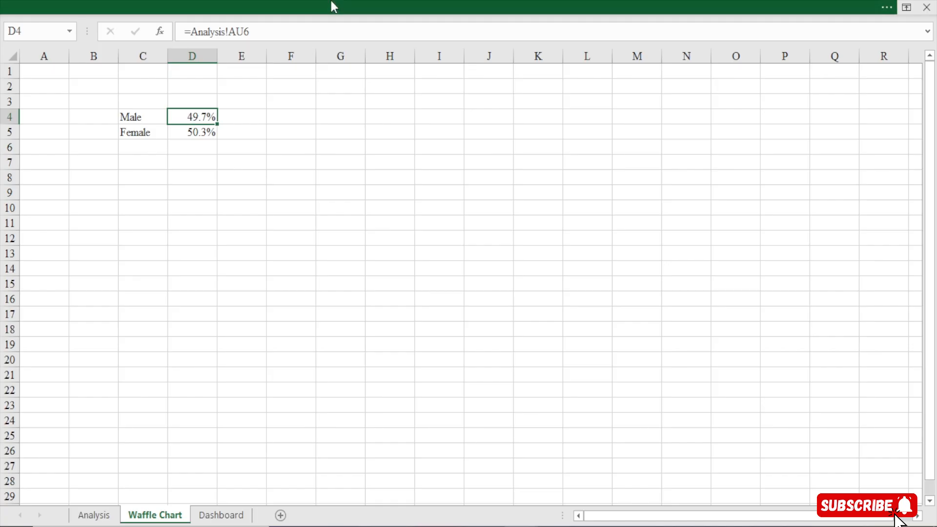
click(331, 4)
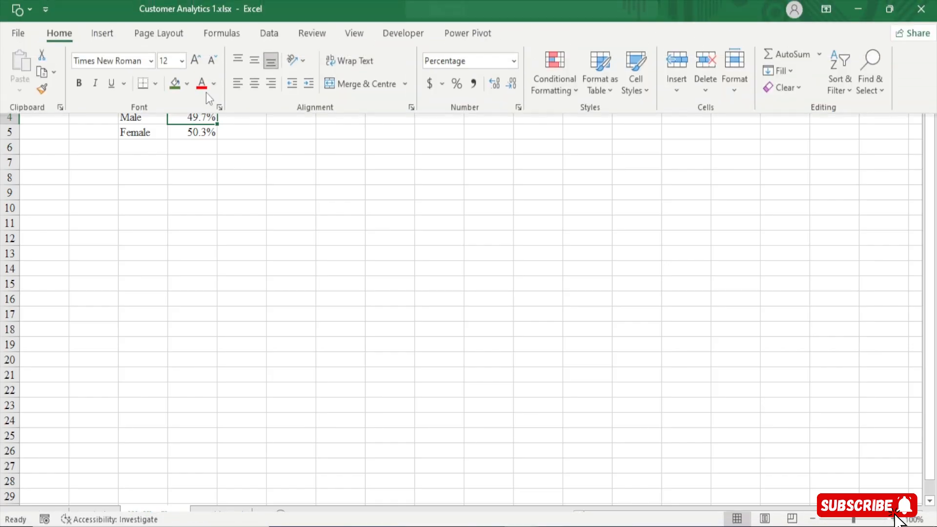
click(194, 63)
click(195, 62)
click(80, 88)
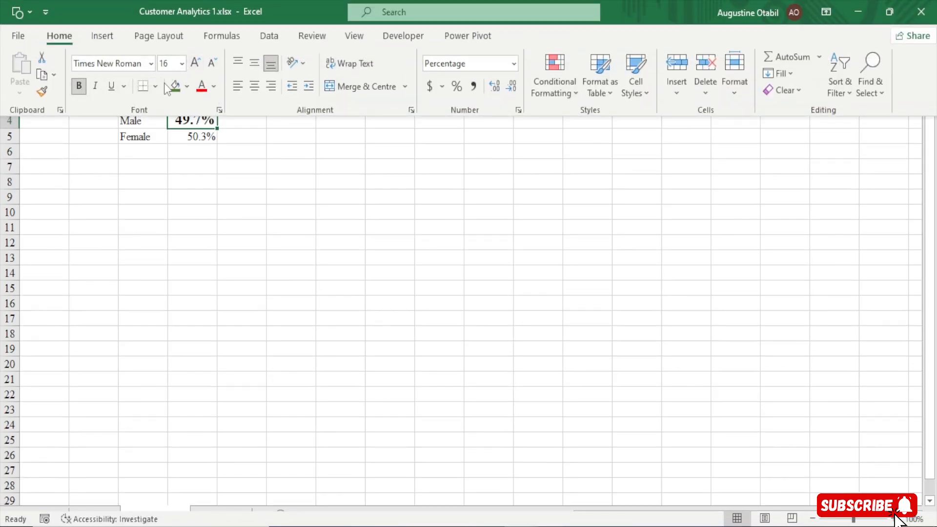
click(174, 86)
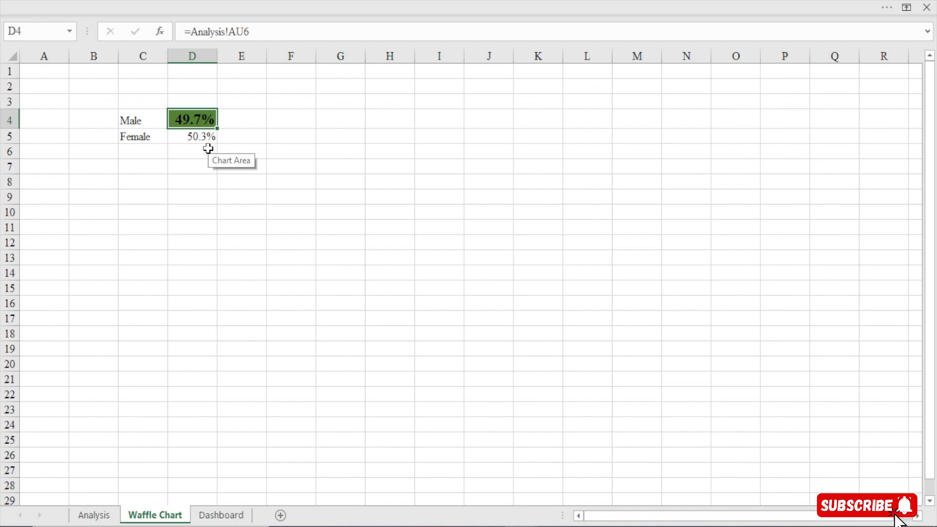
Undo the green fill of the male percentage in D4 and set its font colour to a muted green instead
key(ctrl+z)
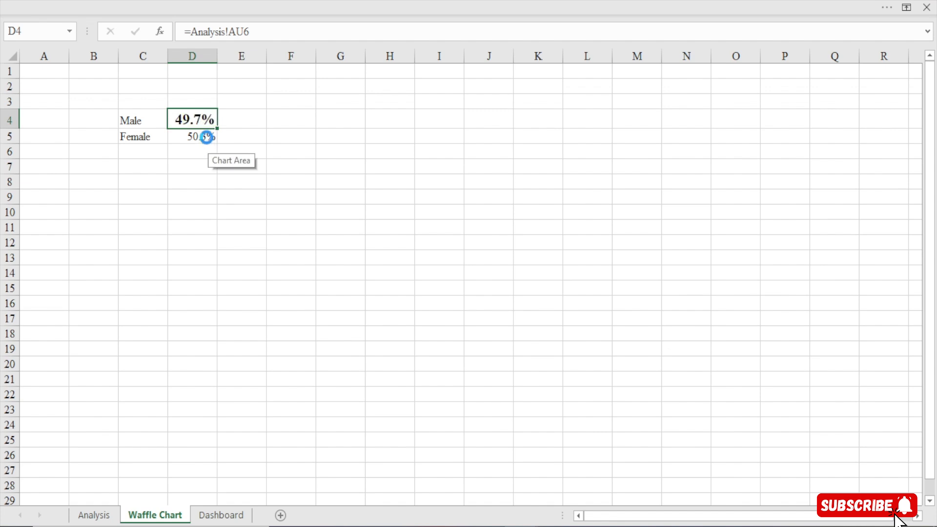
click(196, 1)
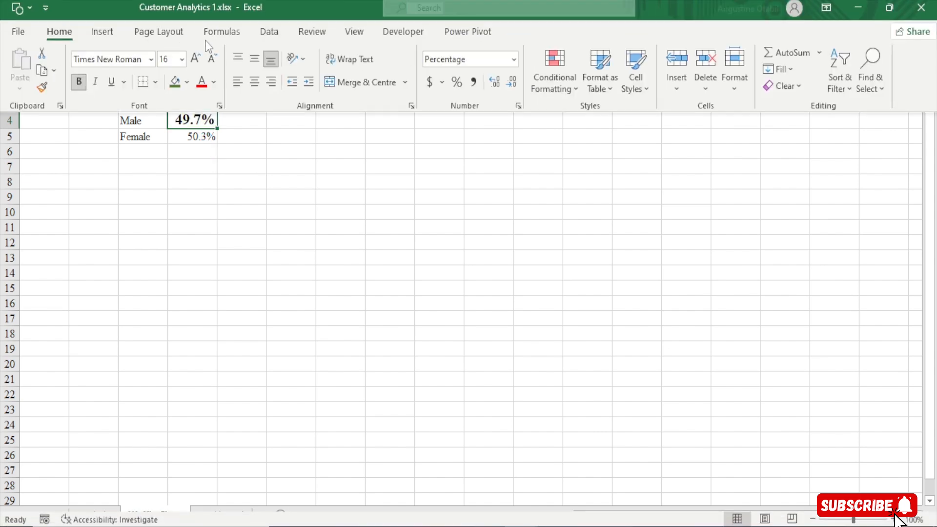
click(214, 86)
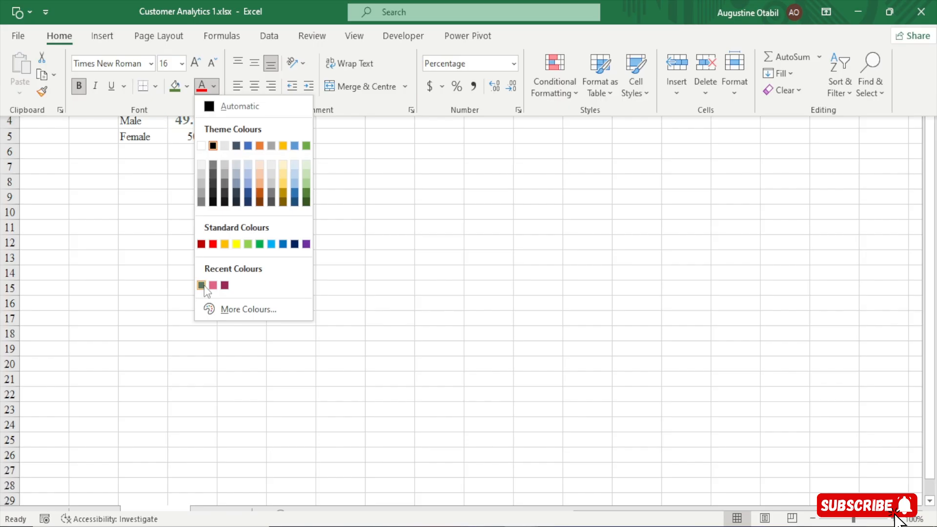
click(213, 173)
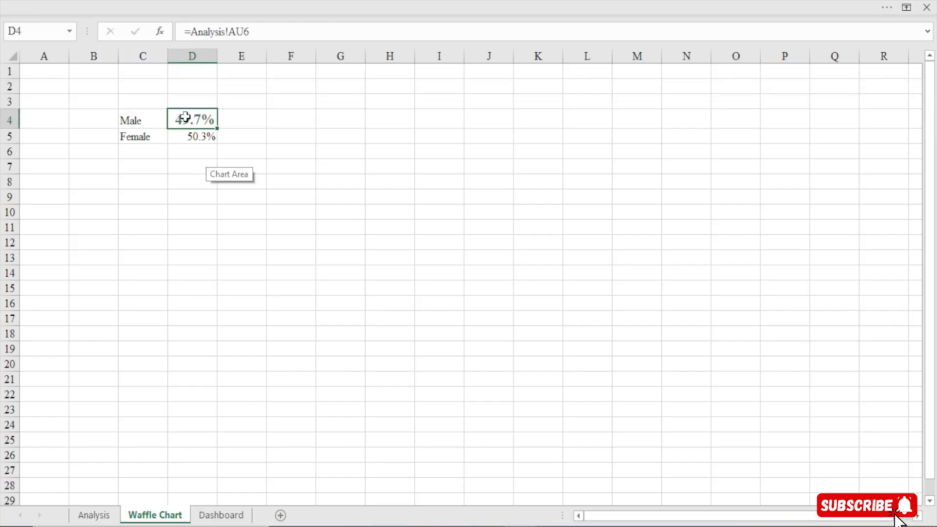
Enter the label Icons in C9 of the Waffle Chart sheet
click(132, 195)
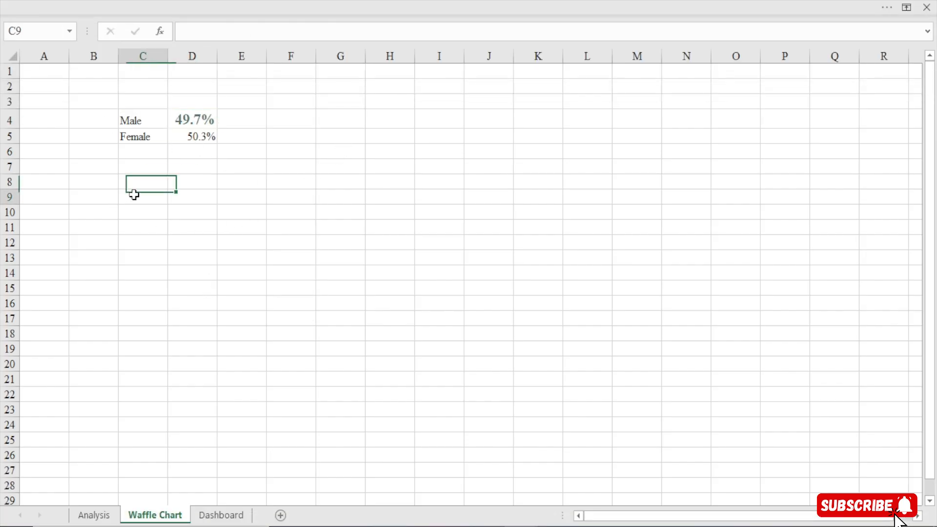
text(Icons)
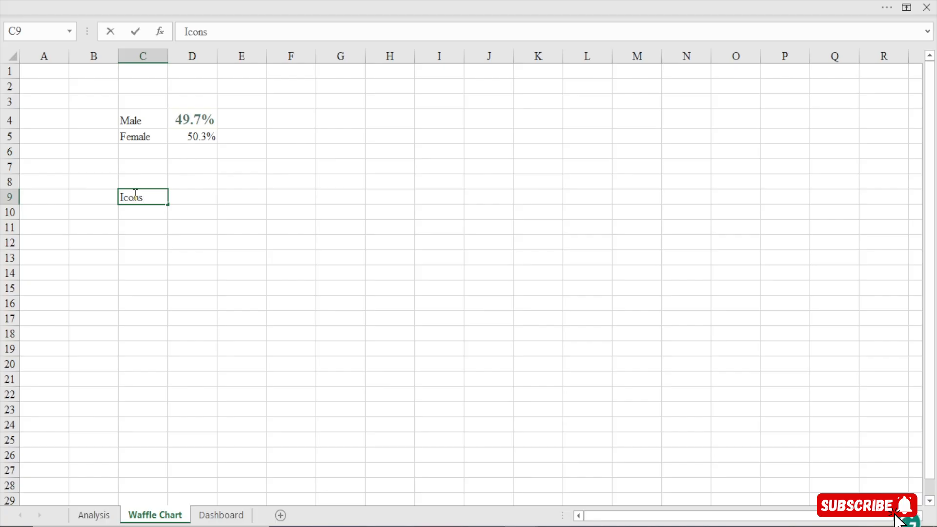
key(Return)
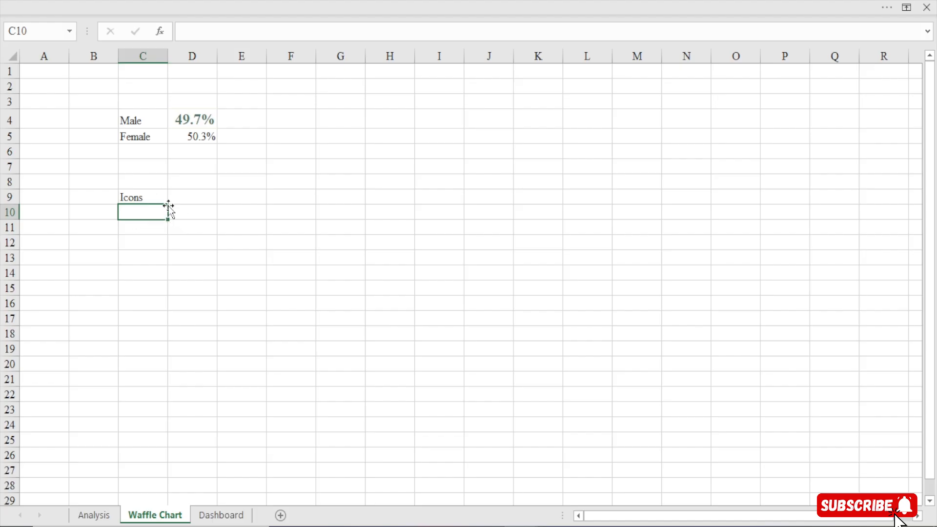
Insert the filled black circle symbol ● from the Windows symbol picker into C10
double_click(130, 213)
key(super+period)
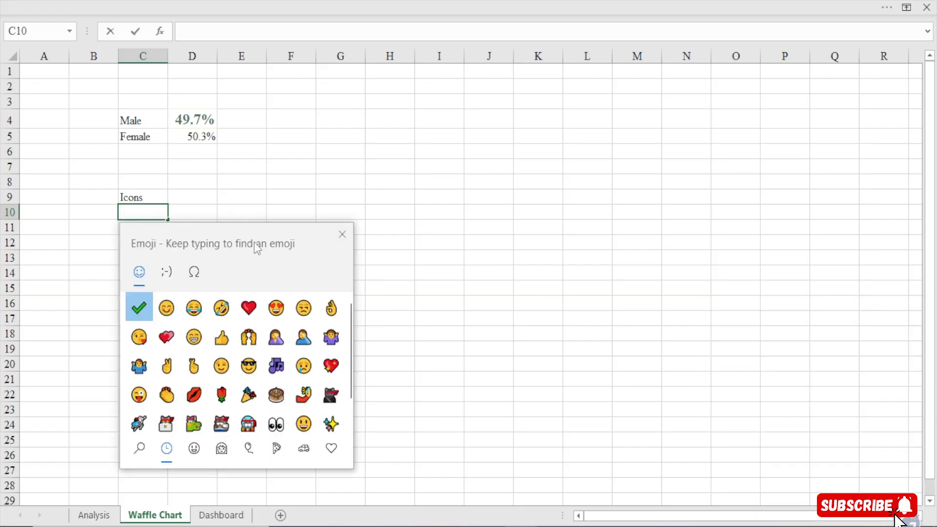
drag(250, 239, 349, 214)
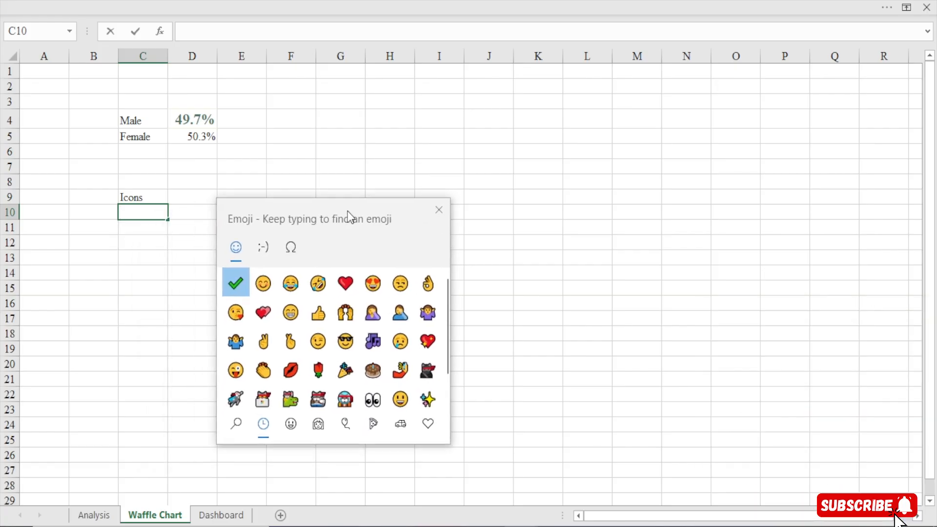
click(292, 247)
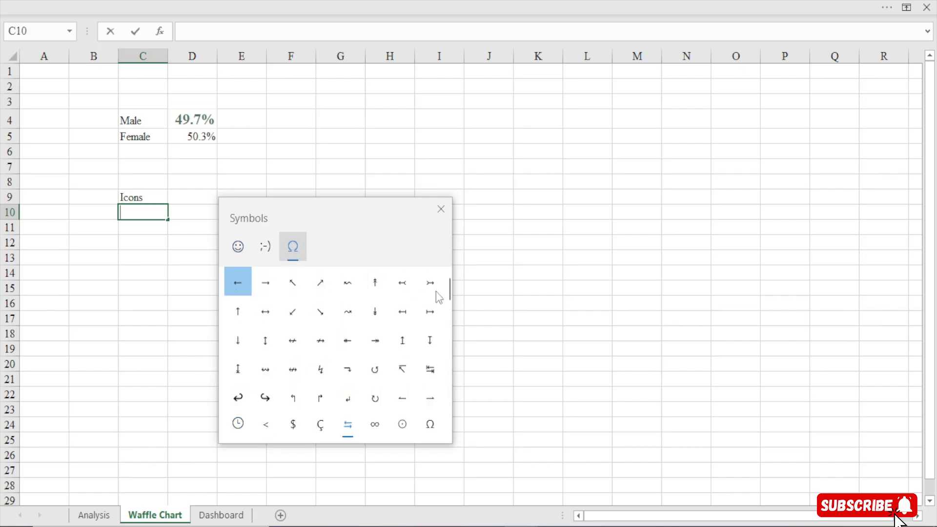
drag(450, 298, 448, 364)
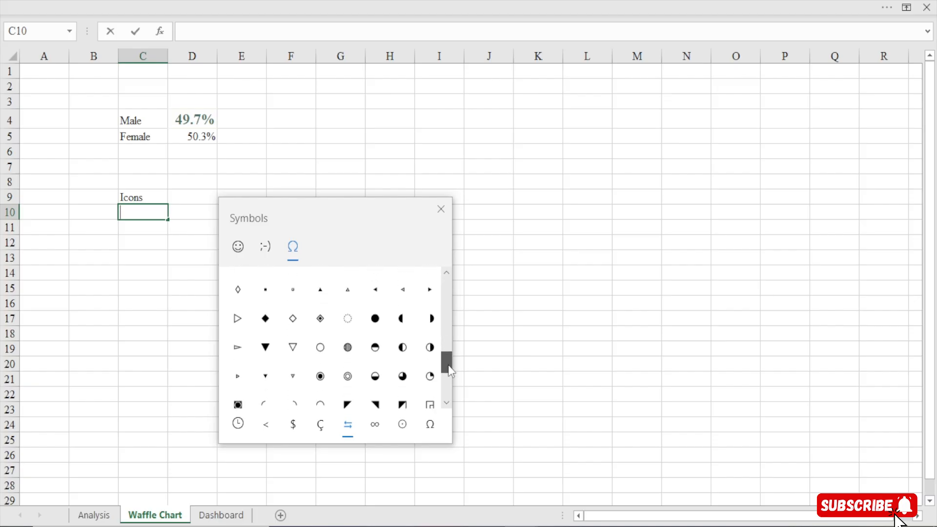
click(376, 321)
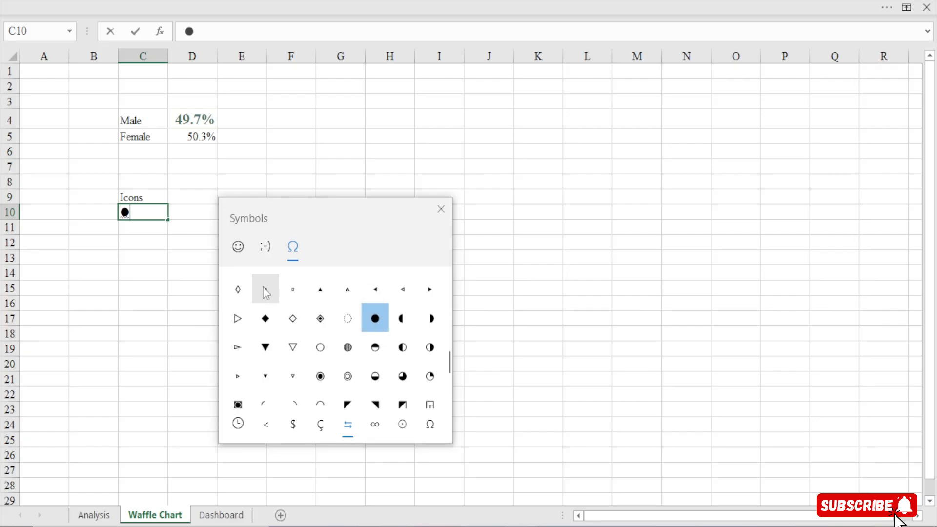
click(144, 227)
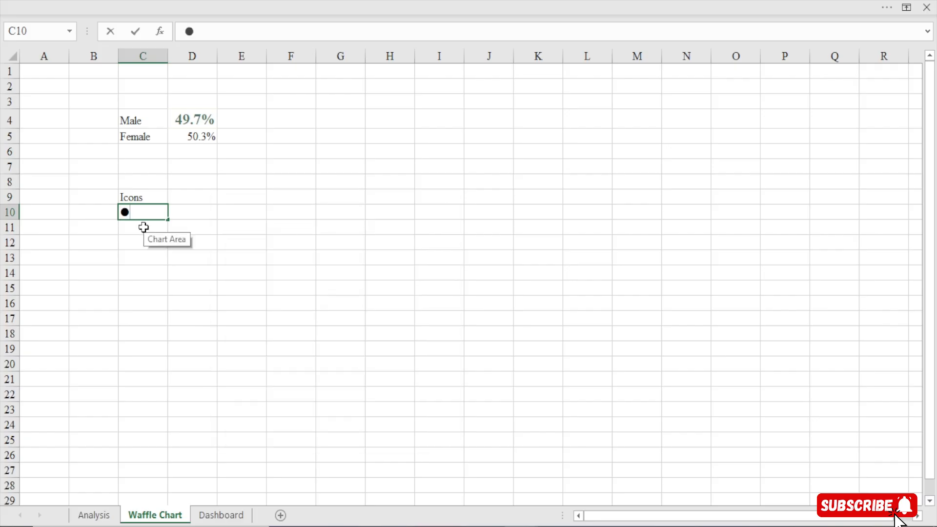
click(143, 227)
Insert the filled black square symbol ■ from the Windows symbol picker into C11
double_click(144, 227)
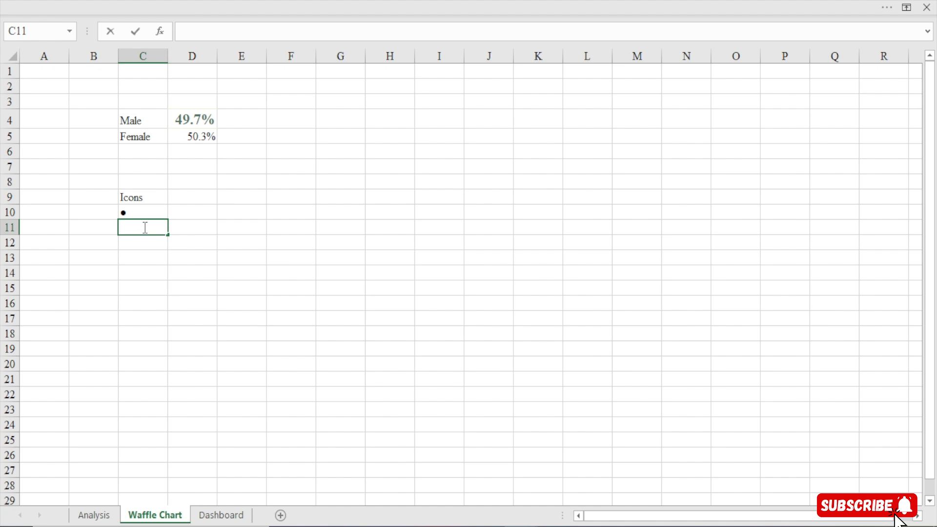
key(super+period)
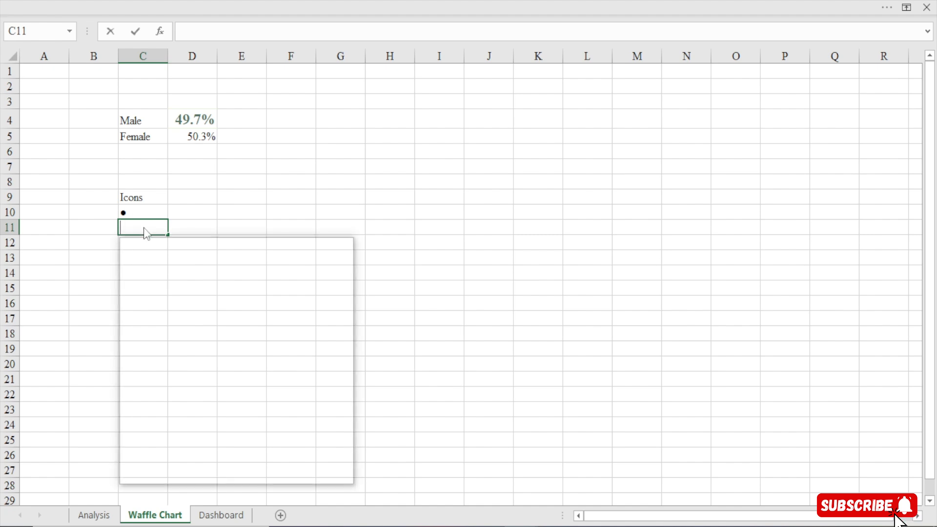
click(193, 287)
drag(244, 242, 349, 107)
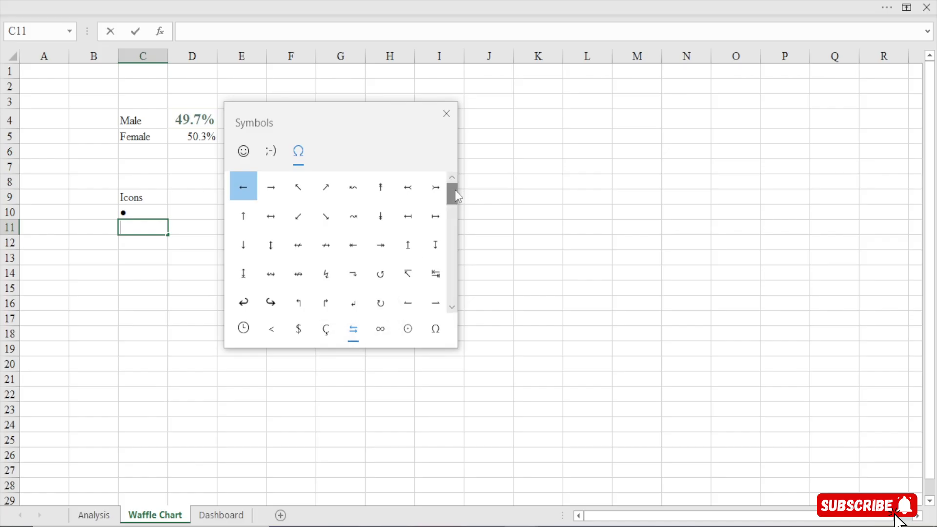
drag(455, 196, 441, 252)
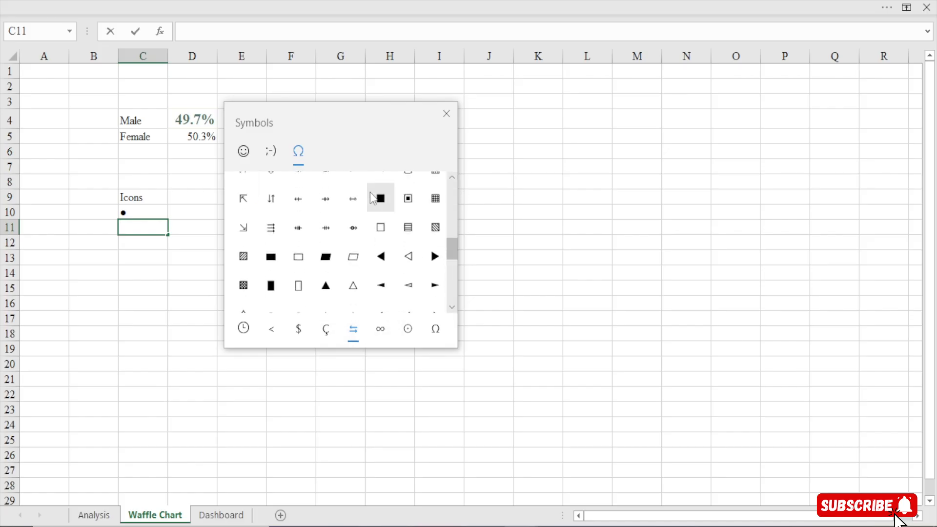
click(380, 199)
click(456, 116)
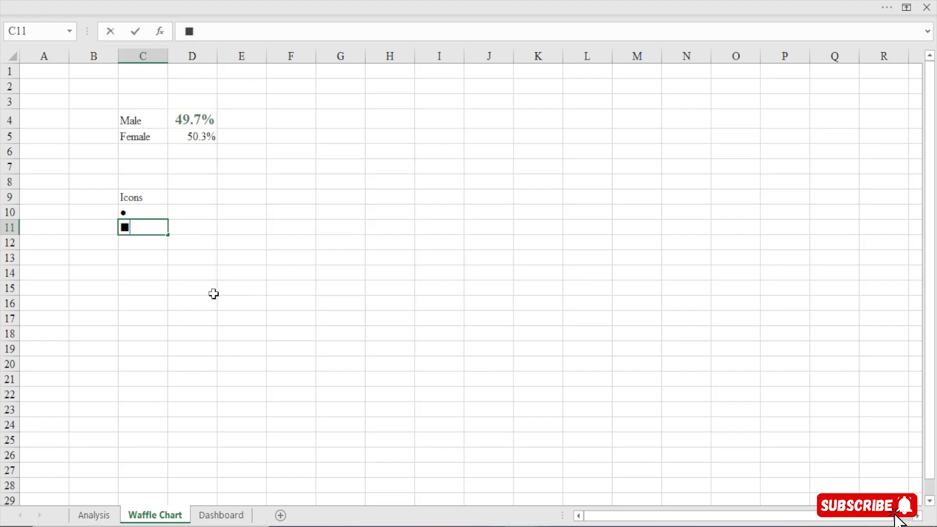
click(343, 285)
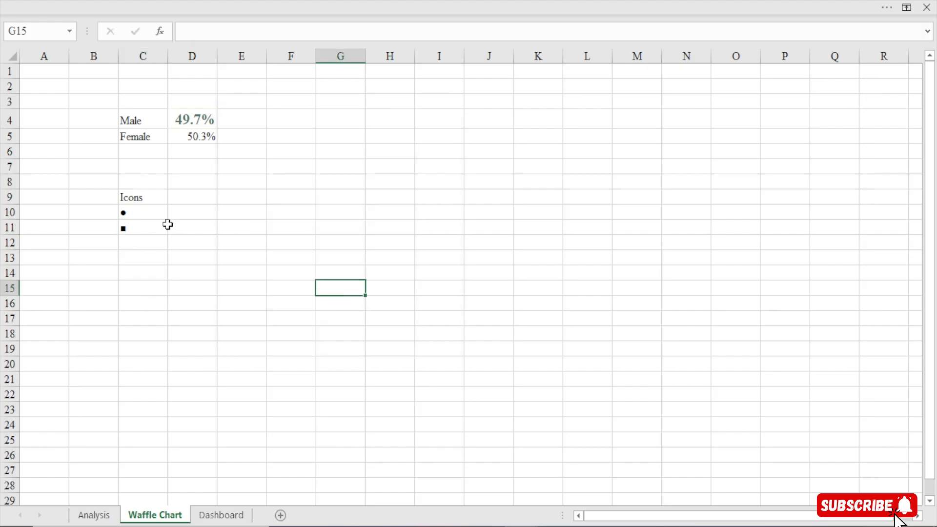
drag(140, 211, 140, 238)
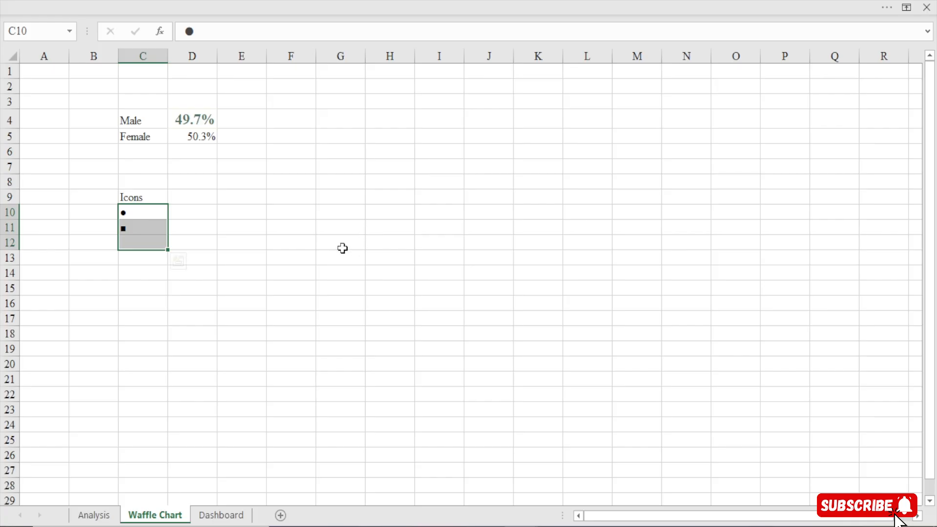
Generate a 10-by-10 number grid from G13 with the formula =SEQUENCE(10,10,,)
click(350, 260)
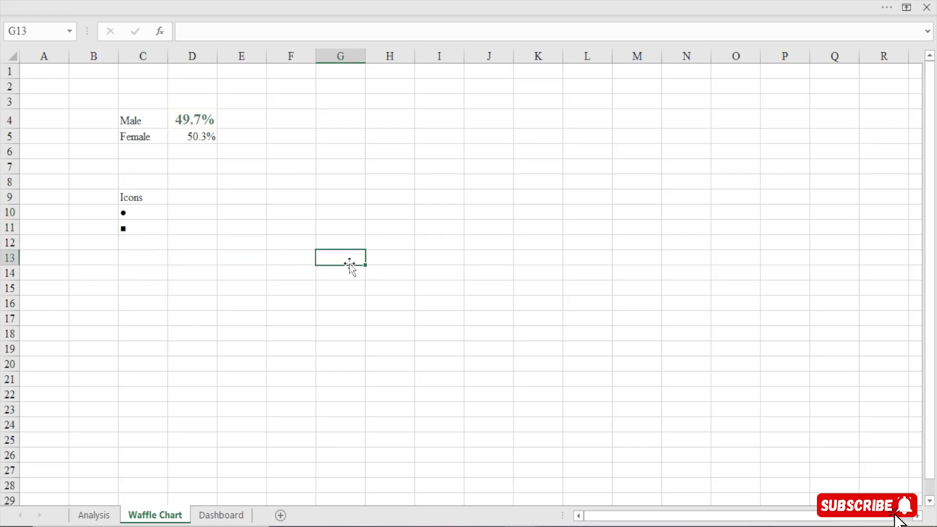
text(=se)
key(Tab)
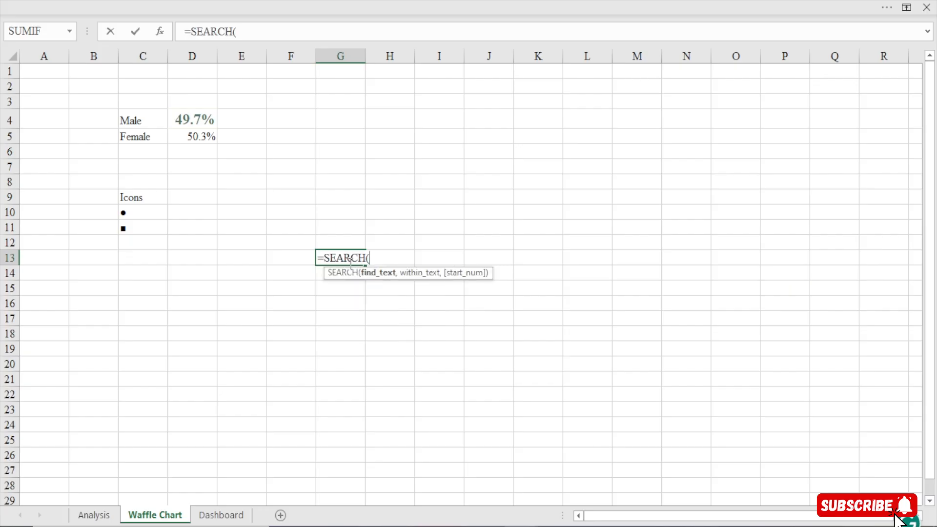
key(BackSpace)
key(BackSpace)
key(BackSpace)
key(BackSpace)
key(BackSpace)
key(BackSpace)
key(BackSpace)
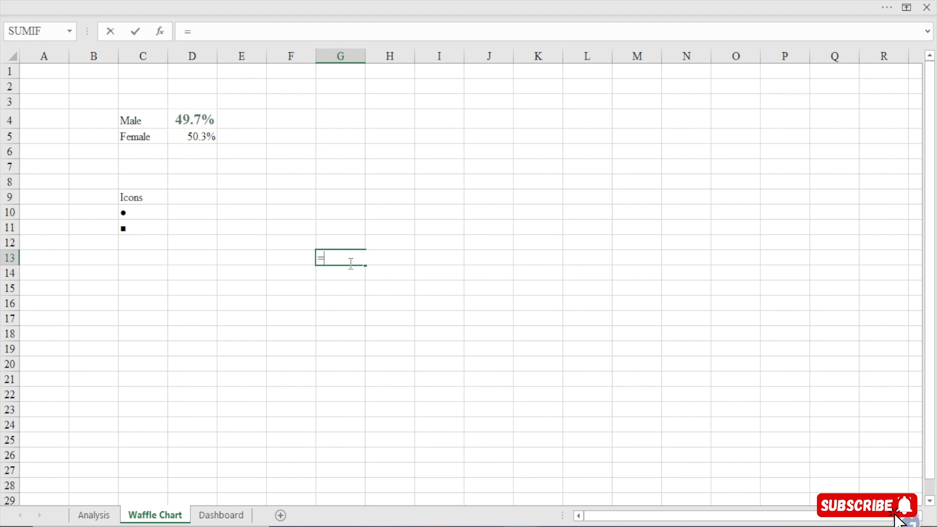
text(se)
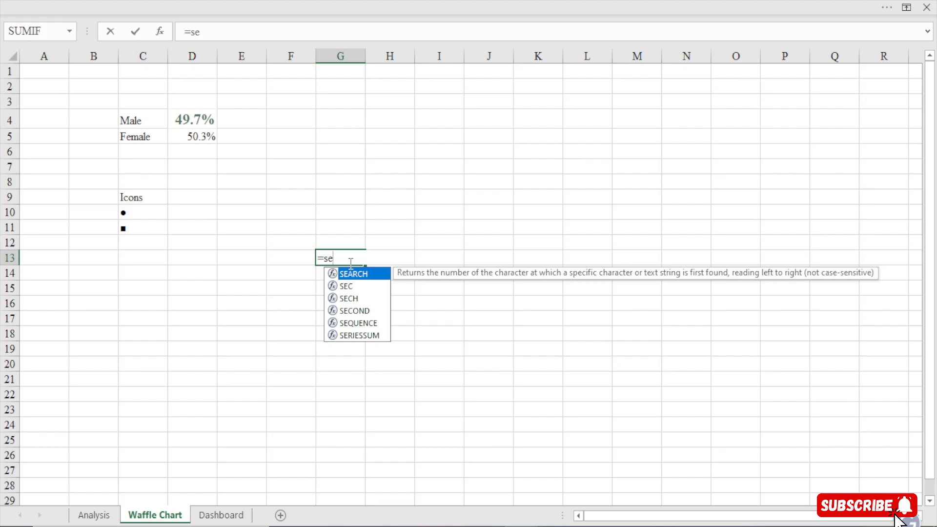
text(q)
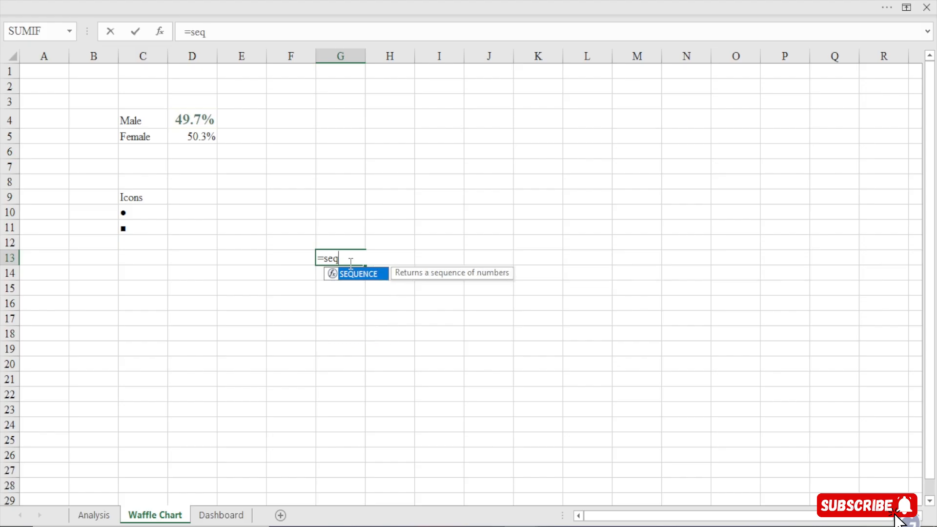
key(Tab)
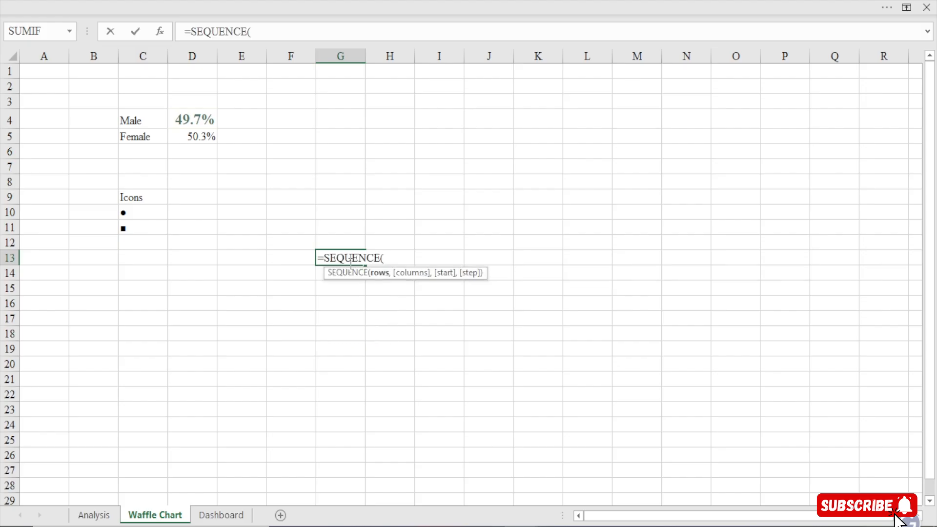
text(10,)
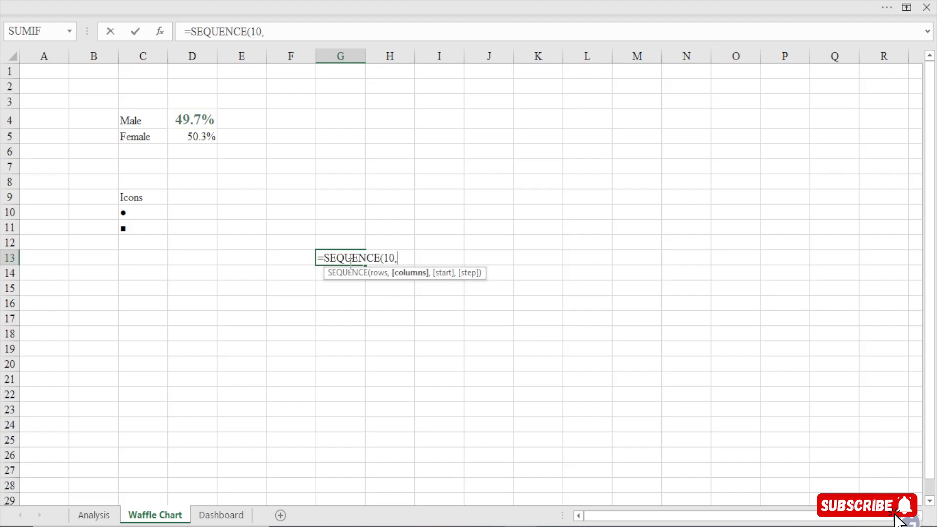
text(10,)
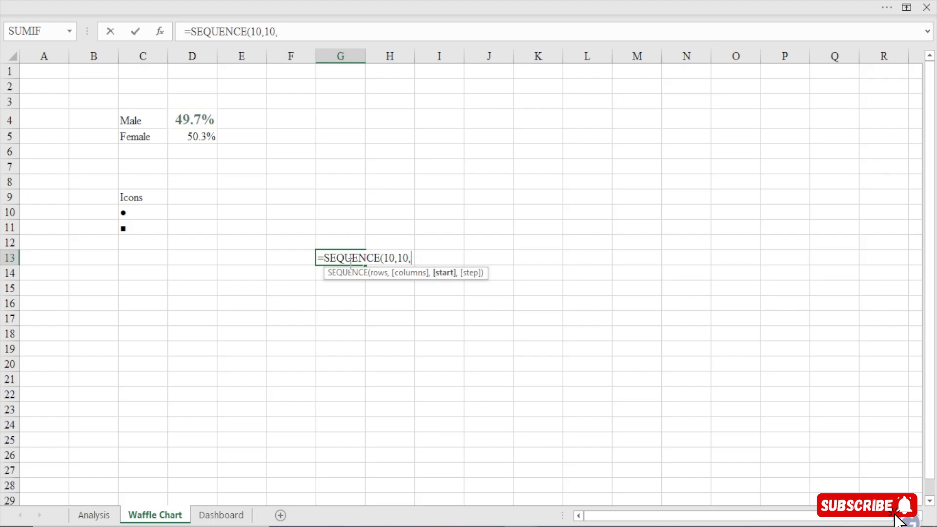
text(,,)
key(BackSpace)
text())
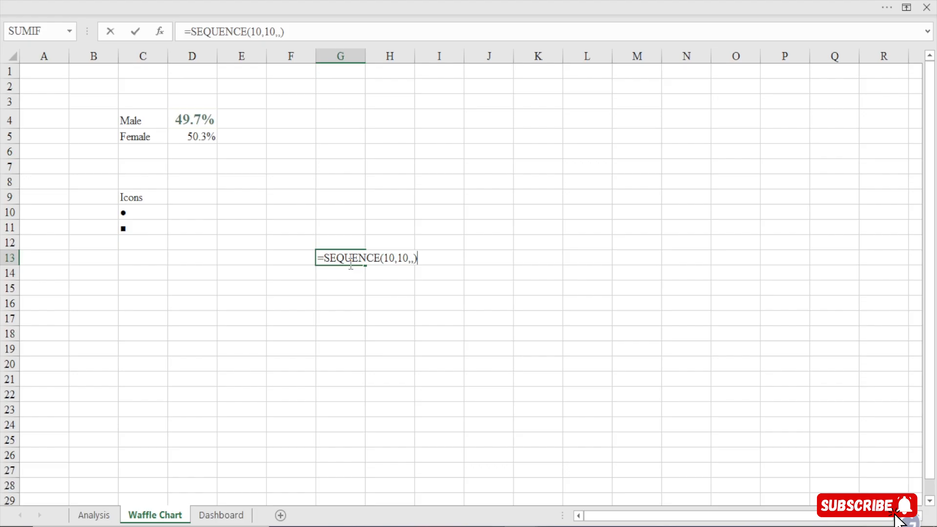
key(Return)
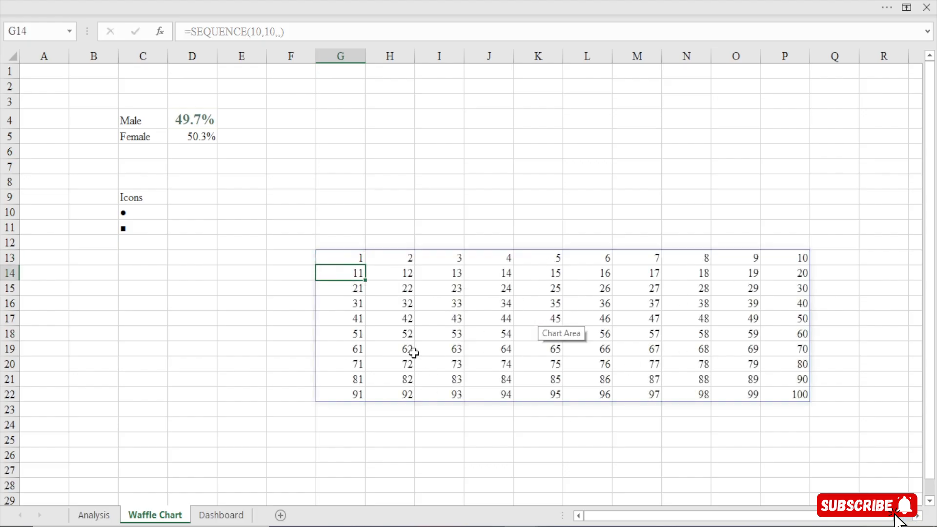
Examine how the SEQUENCE formula in G13 spills its numbers across G13:P22, from the first cell to the last
click(354, 258)
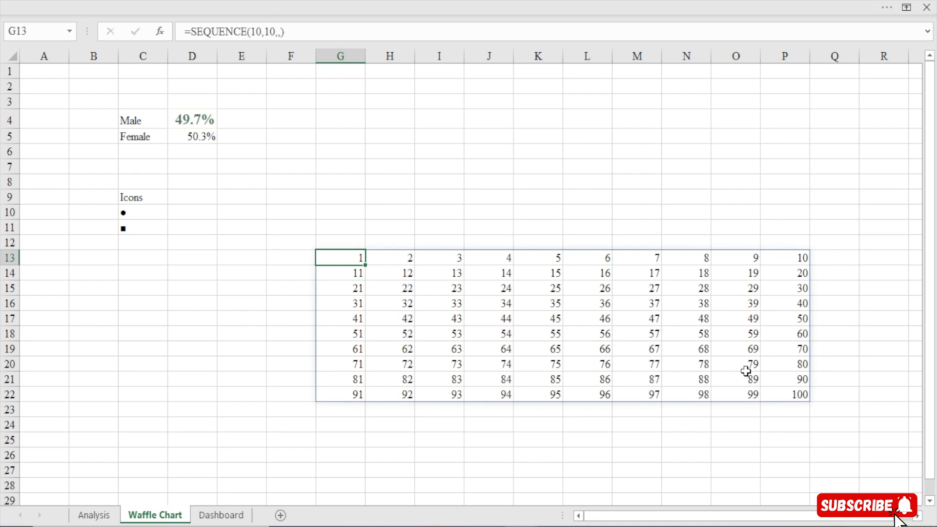
click(799, 397)
click(347, 260)
click(804, 396)
click(596, 303)
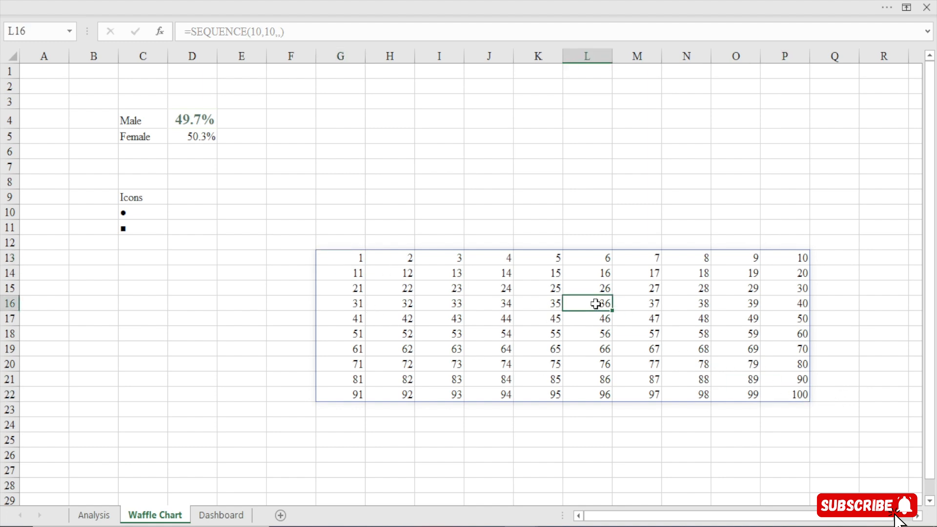
click(595, 303)
click(498, 361)
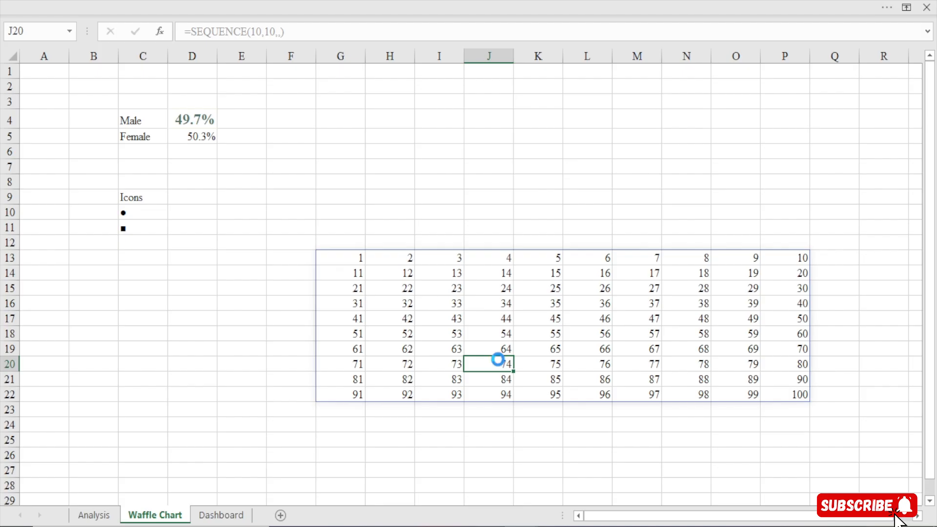
click(560, 323)
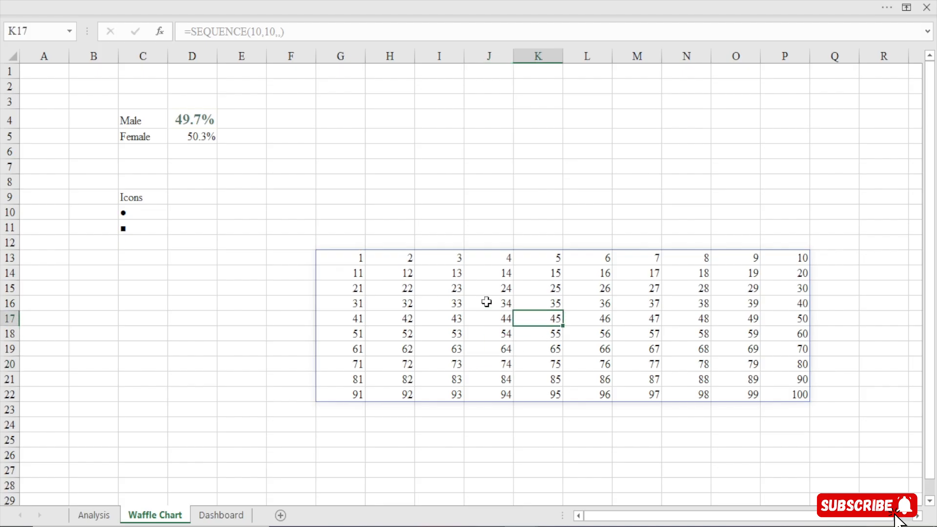
click(353, 261)
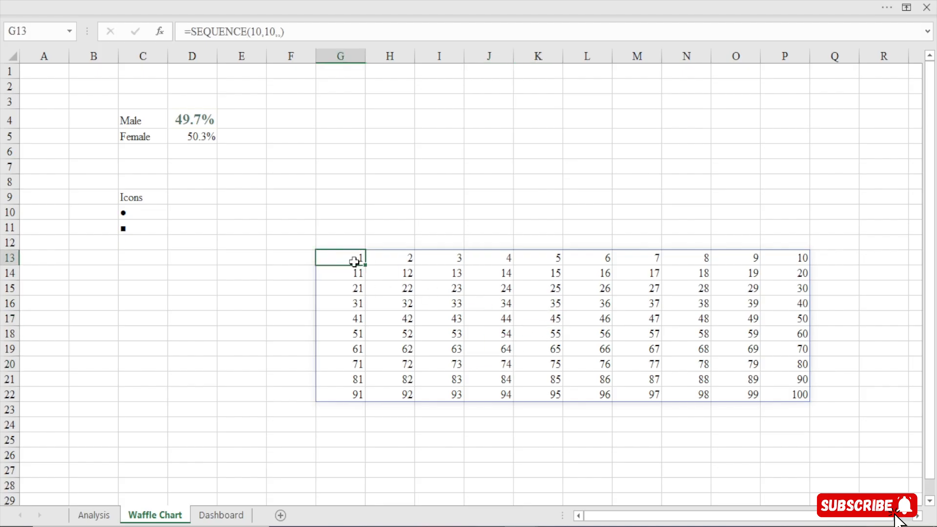
Begin wrapping the SEQUENCE formula in G13 in a SORT function so the whole number grid becomes its array
drag(344, 260, 800, 397)
click(467, 315)
click(345, 258)
click(193, 35)
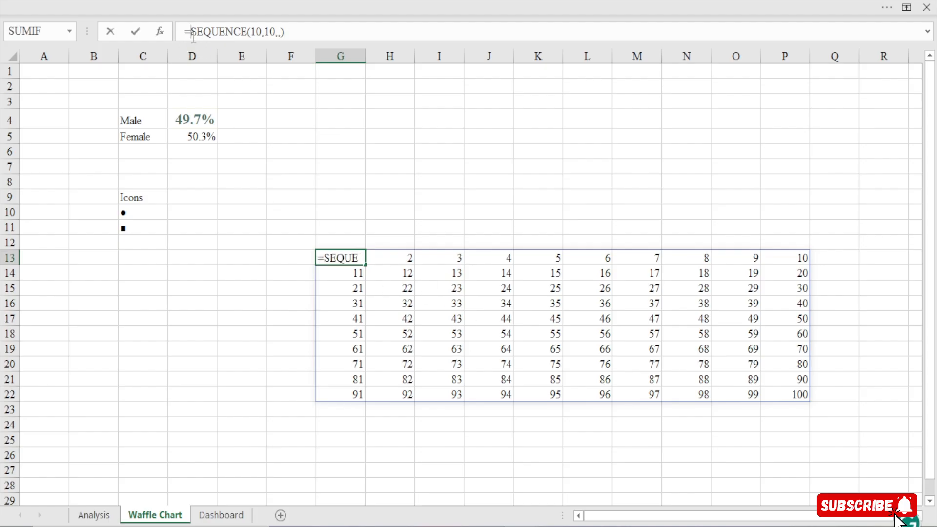
text(sprt)
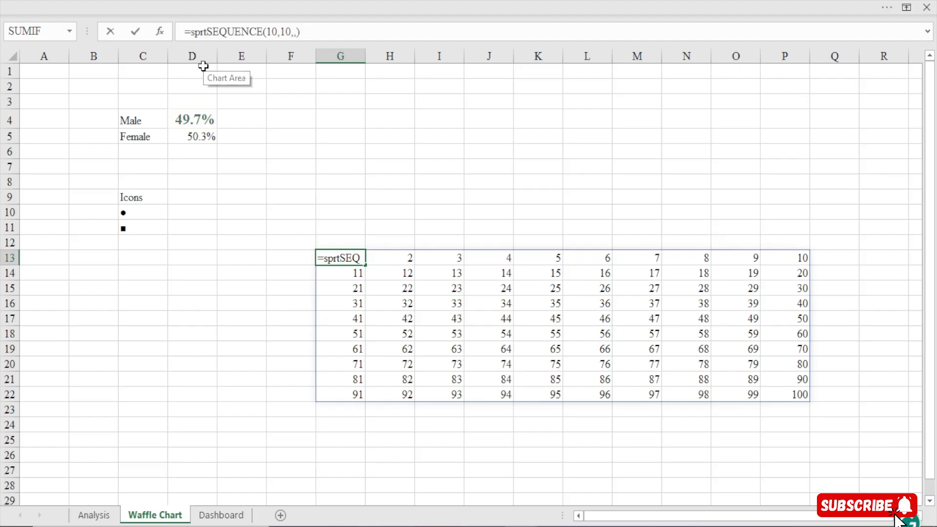
key(BackSpace)
key(BackSpace)
key(BackSpace)
text(ort)
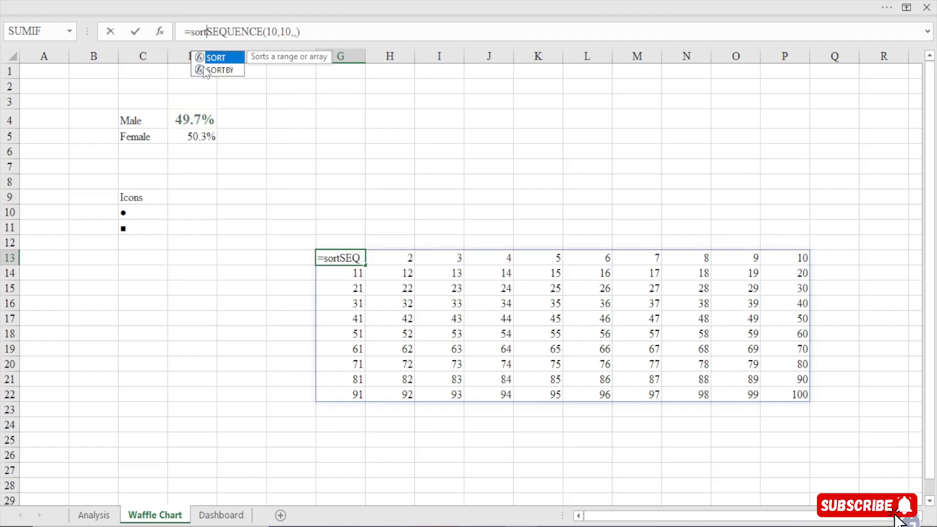
key(Tab)
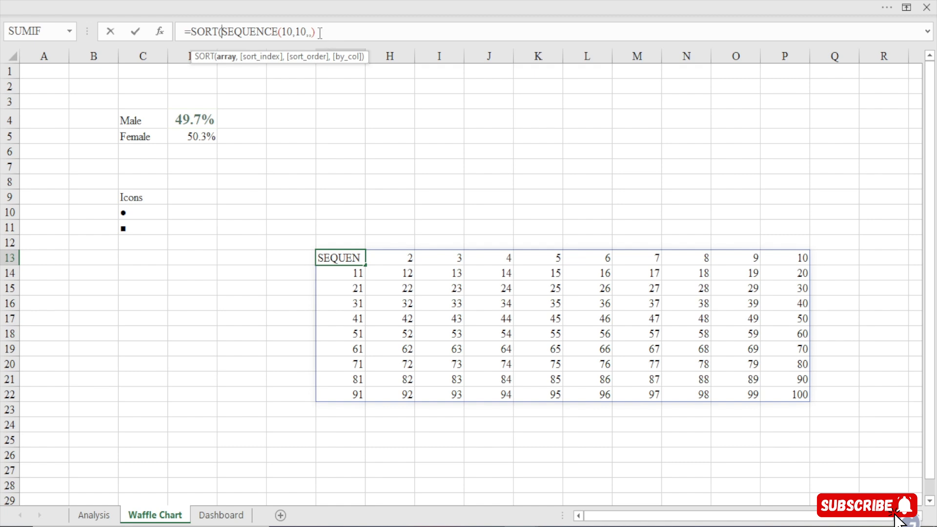
Complete the SORT in G13 with descending order, making the formula =SORT(SEQUENCE(10,10,,),,-1)
drag(317, 32, 222, 39)
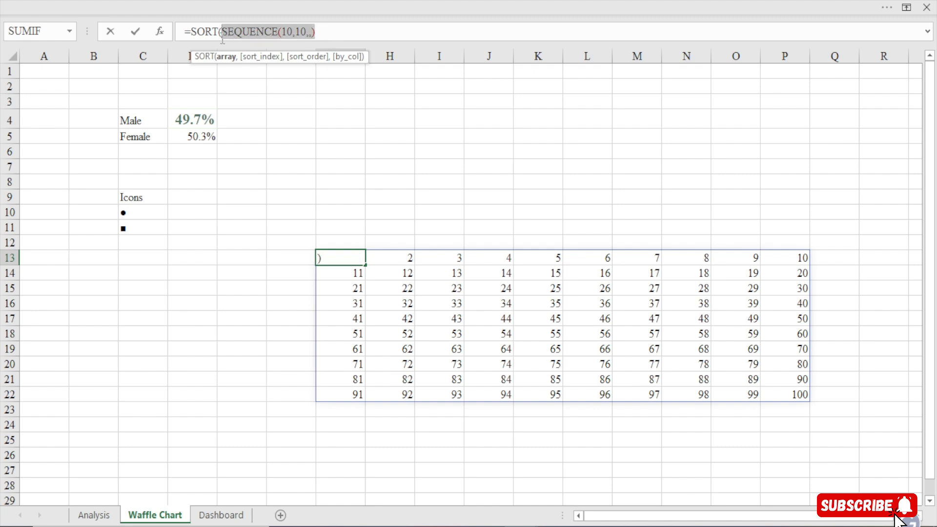
click(322, 35)
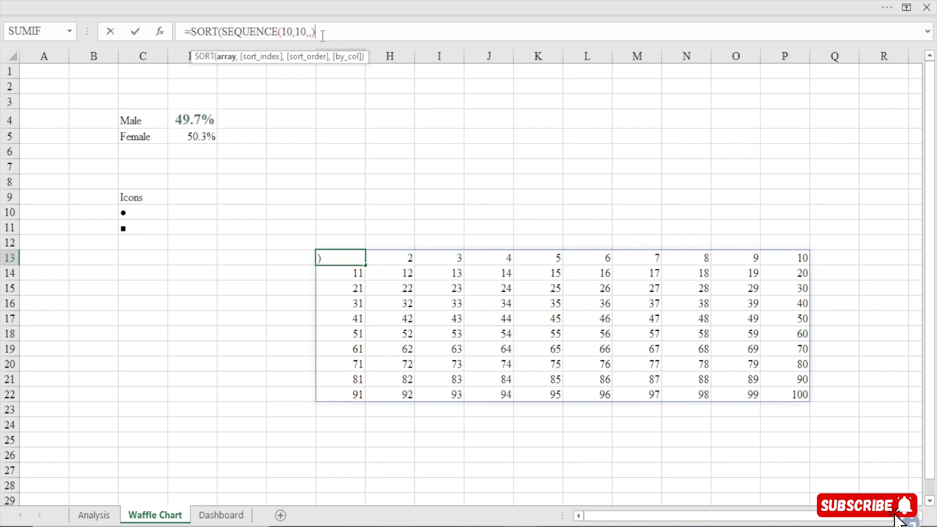
text(,)
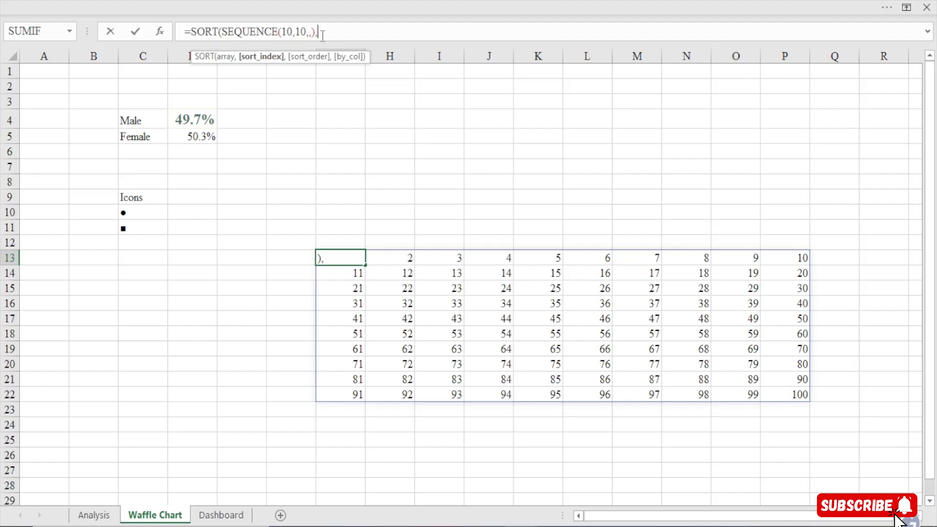
text(,)
key(Down)
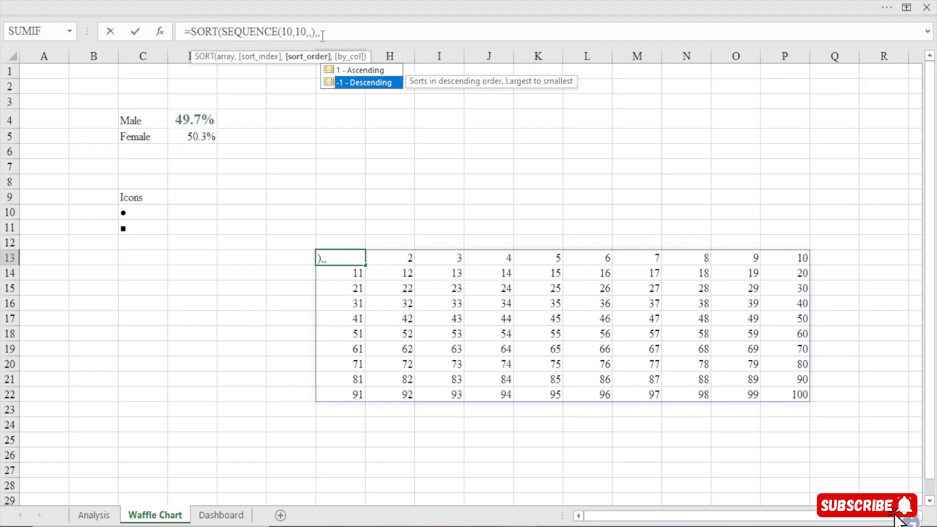
key(Tab)
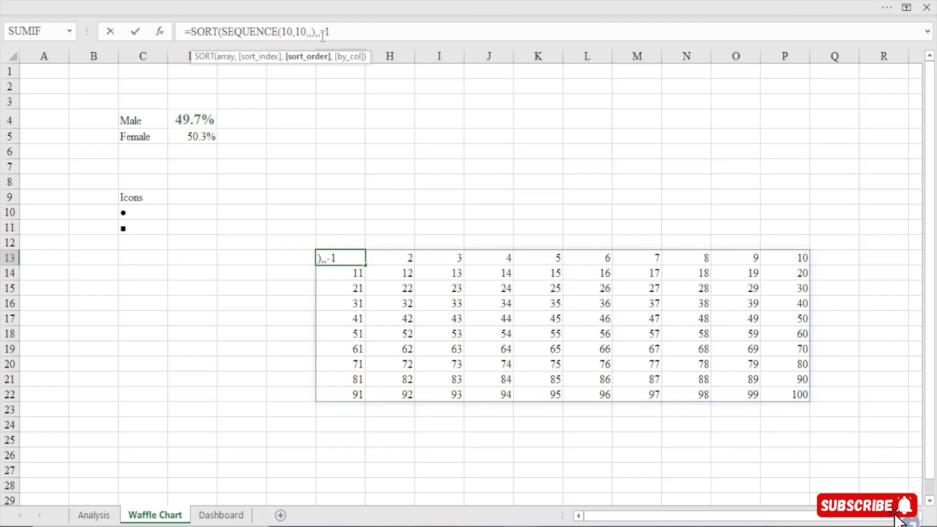
text())
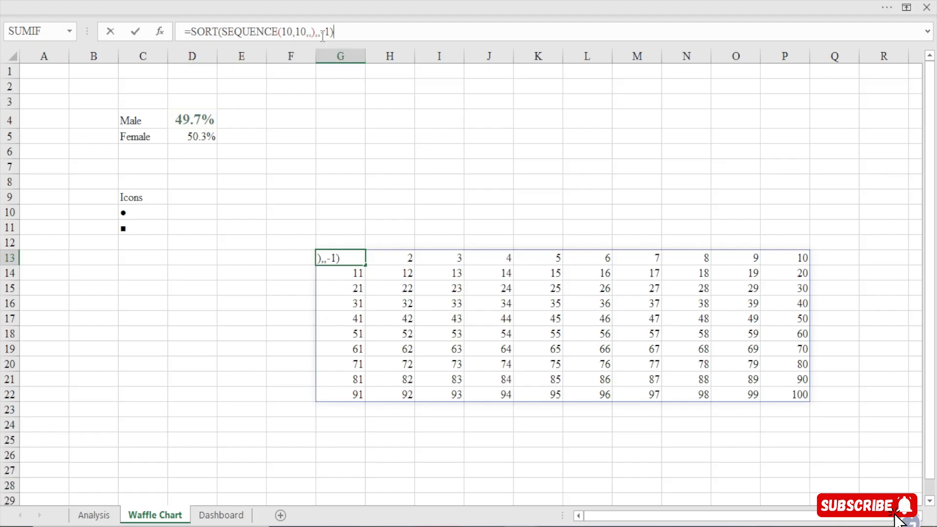
key(Return)
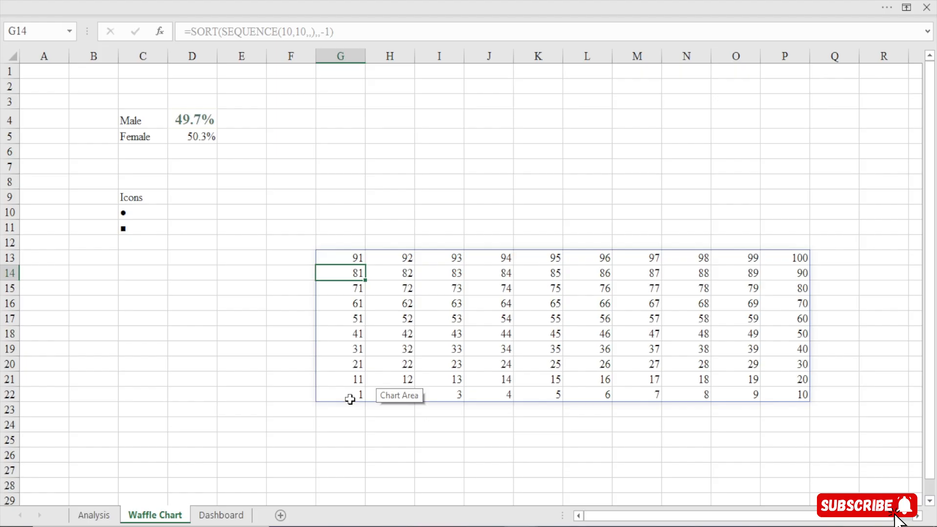
Divide the sorted number grid by 100, making the formula in G13 =SORT(SEQUENCE(10,10,,),,-1)/100
drag(351, 396, 792, 400)
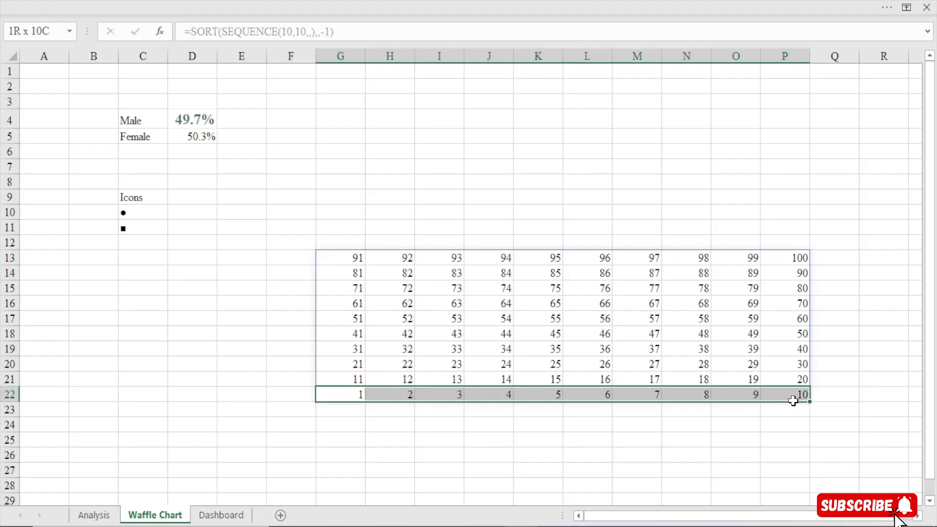
drag(357, 381, 785, 380)
drag(347, 366, 799, 370)
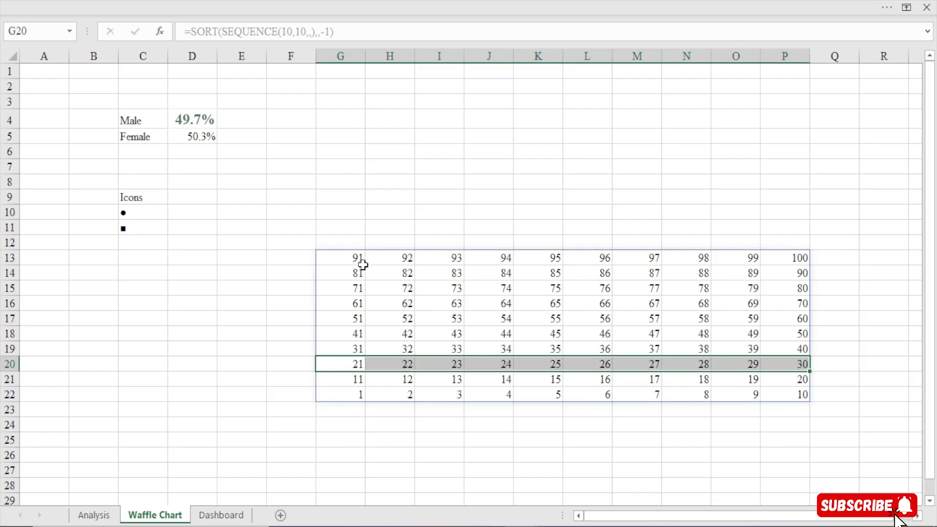
click(350, 395)
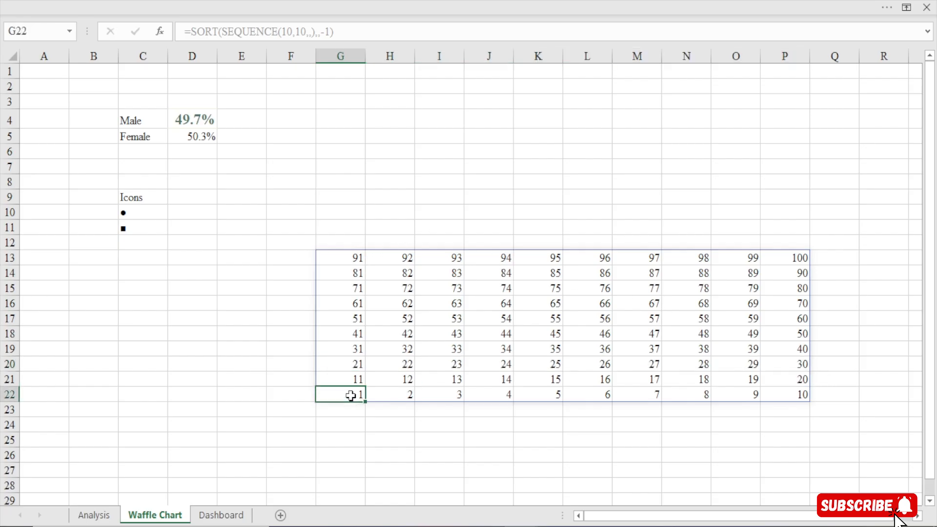
click(351, 254)
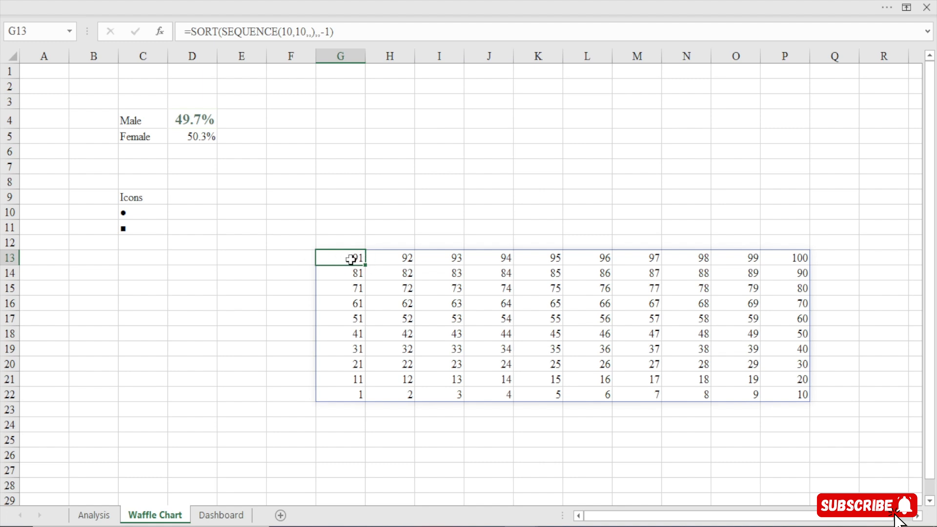
click(343, 32)
text(/)
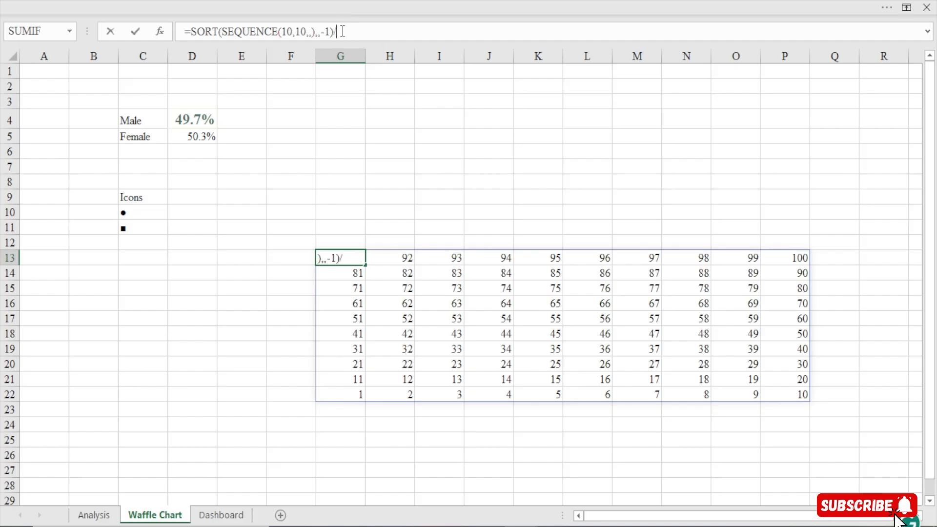
text(100)
key(Return)
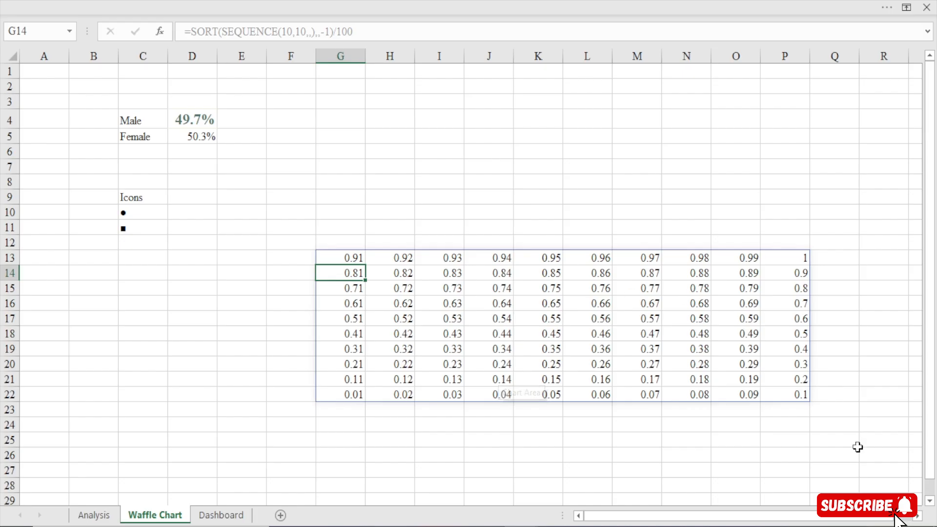
Try the comma style and the percentage format on G13 alone, and undo the percentage format
click(350, 259)
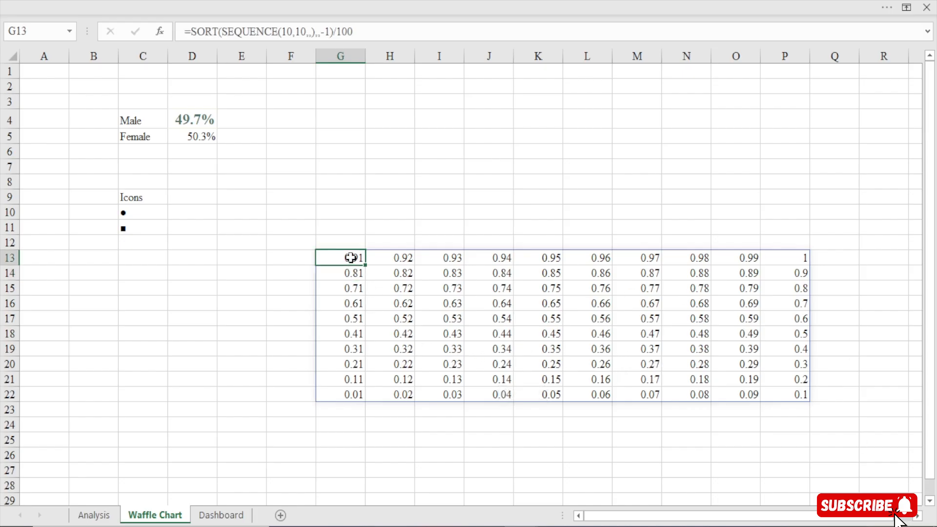
click(420, 2)
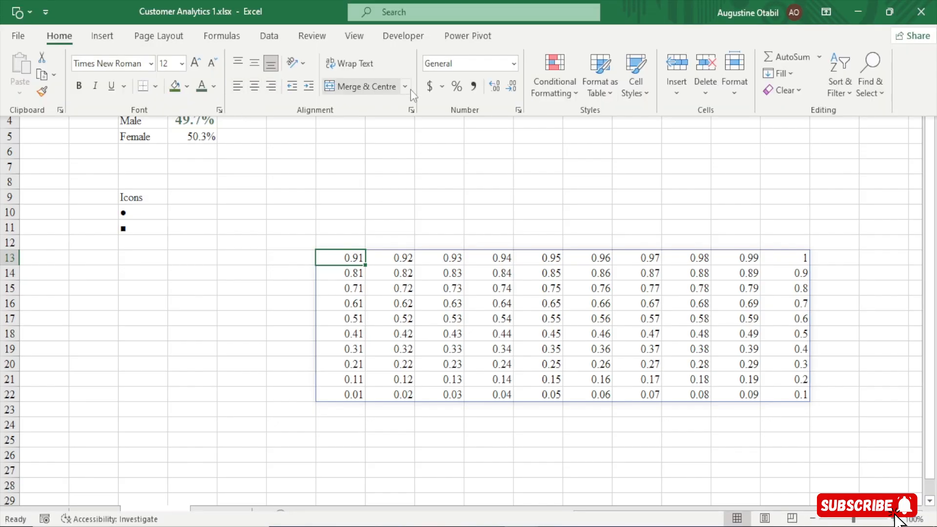
click(476, 91)
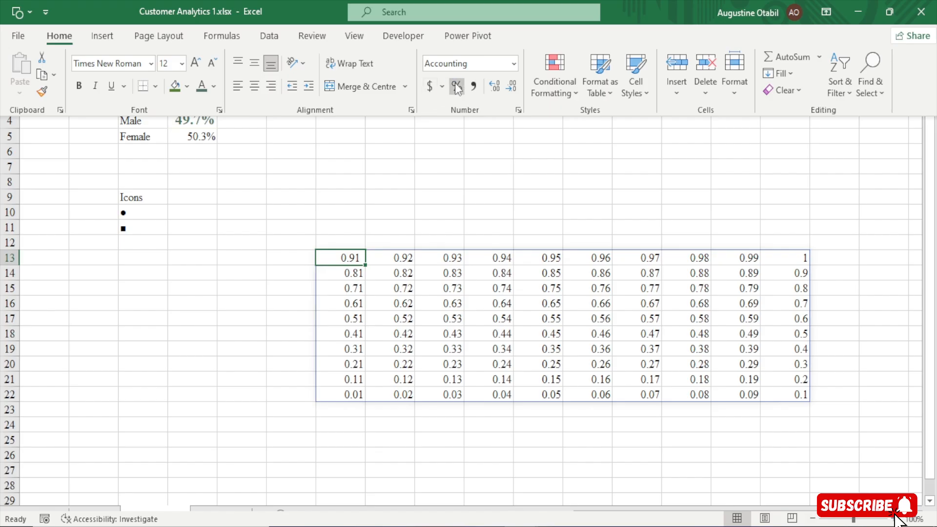
click(456, 87)
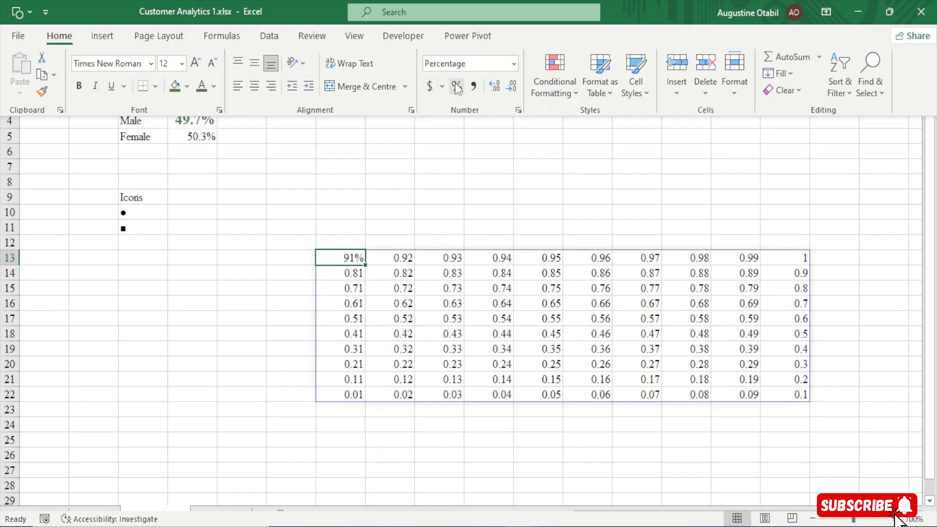
key(ctrl+z)
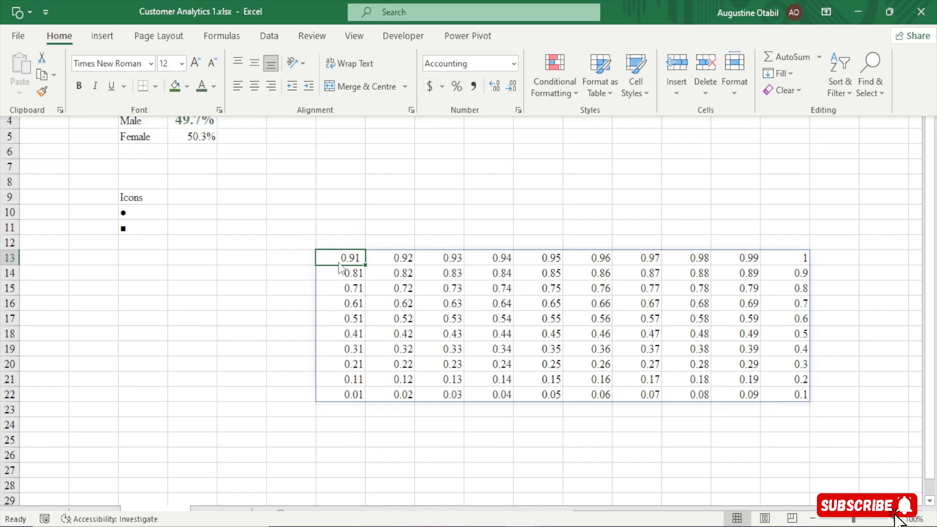
Format the entire number grid G13:P22 as percentages
click(342, 258)
drag(342, 258, 770, 401)
click(280, 6)
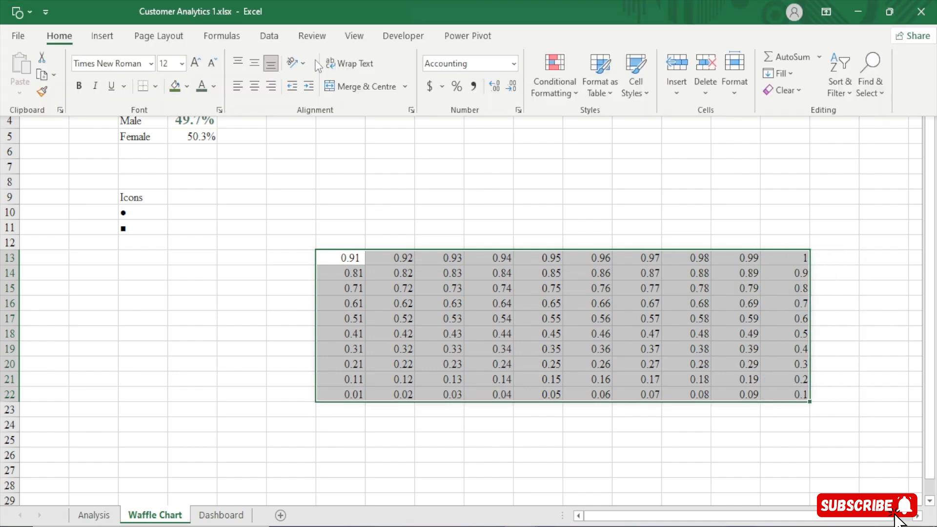
click(455, 86)
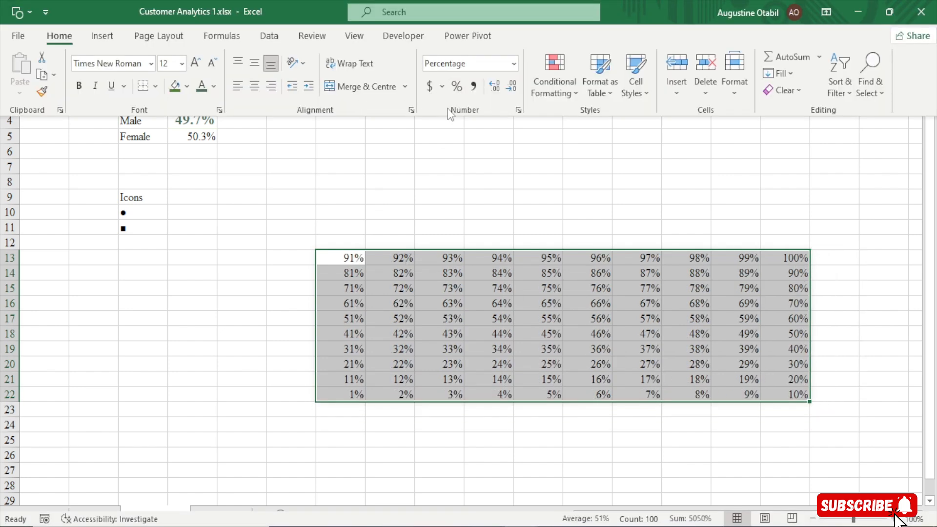
click(356, 394)
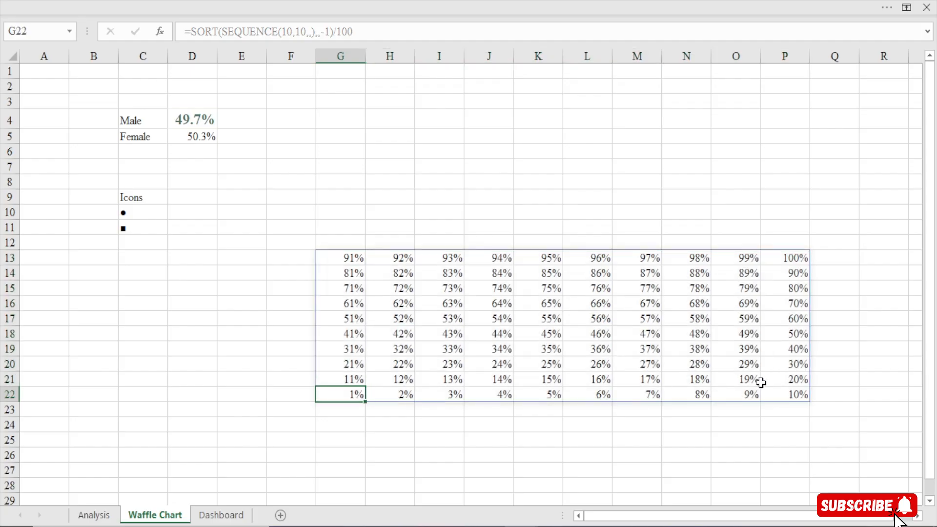
click(786, 393)
drag(341, 255, 769, 379)
click(518, 299)
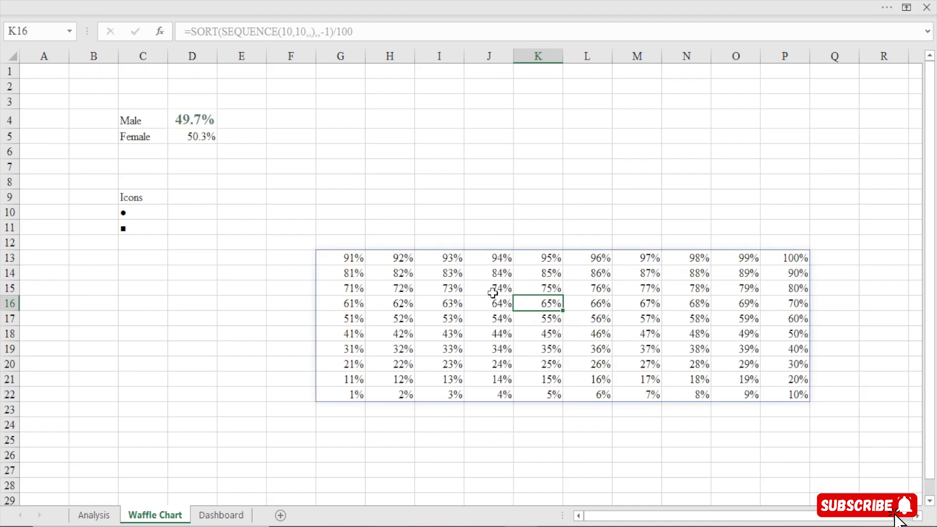
Wrap the G13 formula in an IF whose test is SORT(SEQUENCE(10,10,,),,-1)/100>D4
click(348, 259)
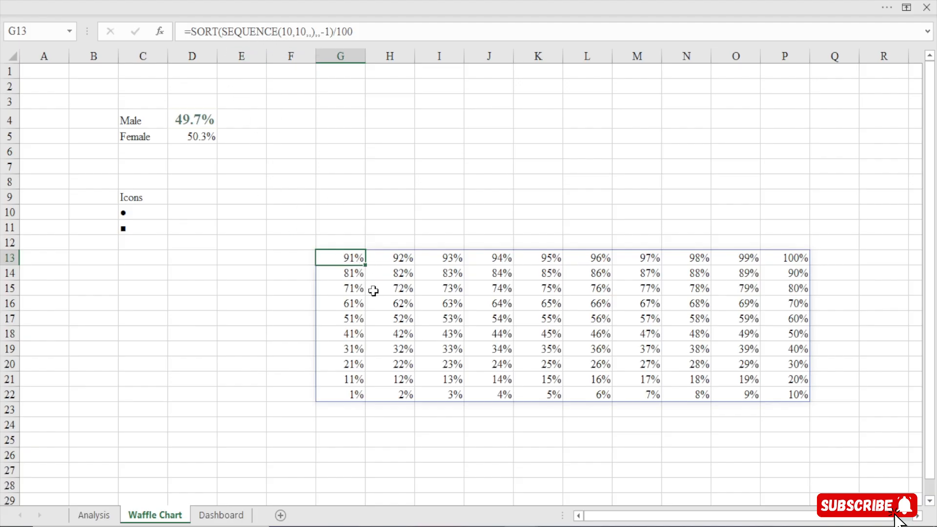
click(191, 31)
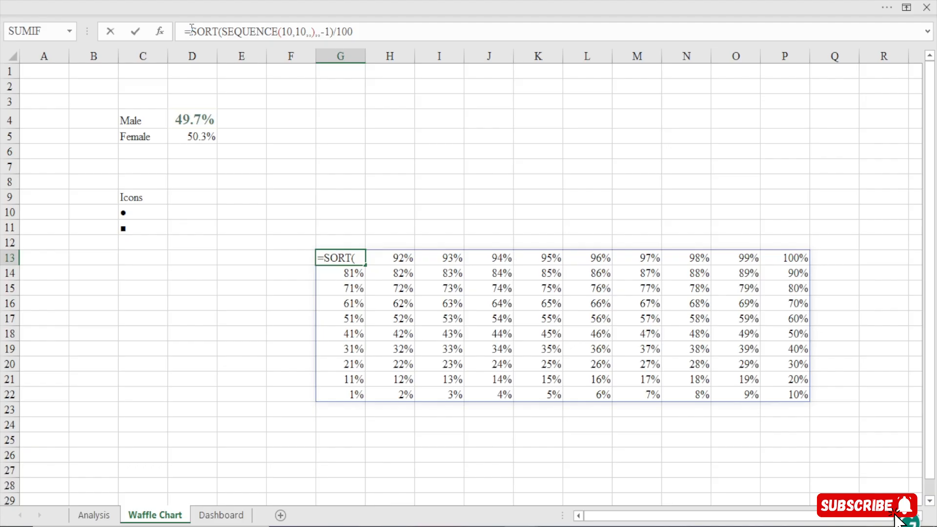
text(IF()
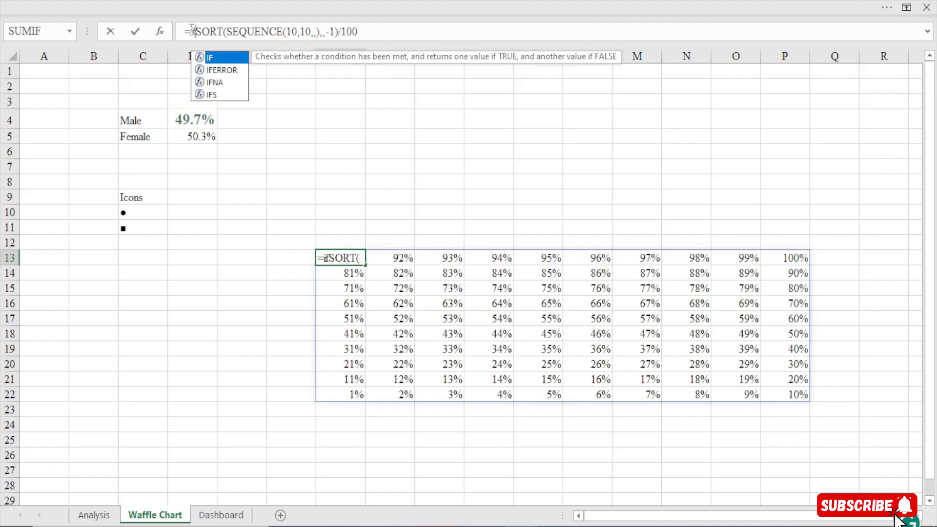
drag(203, 31, 369, 29)
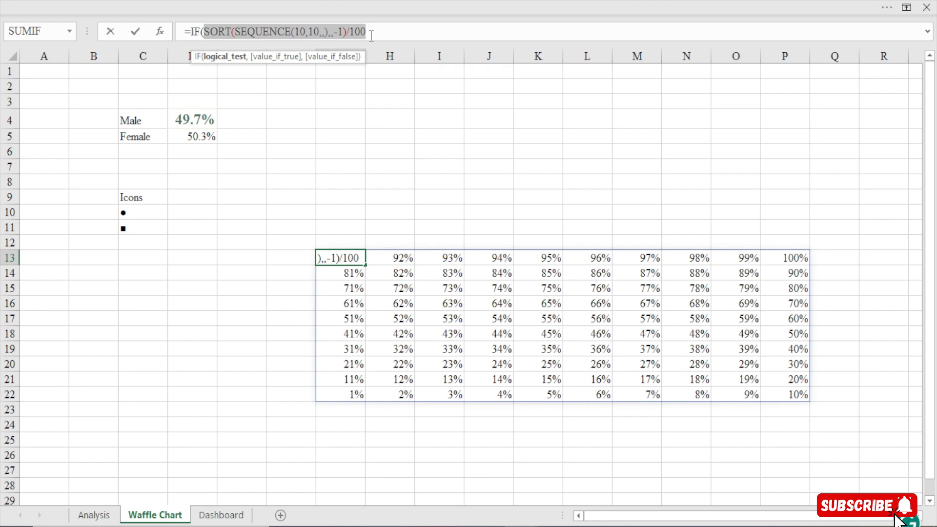
click(371, 35)
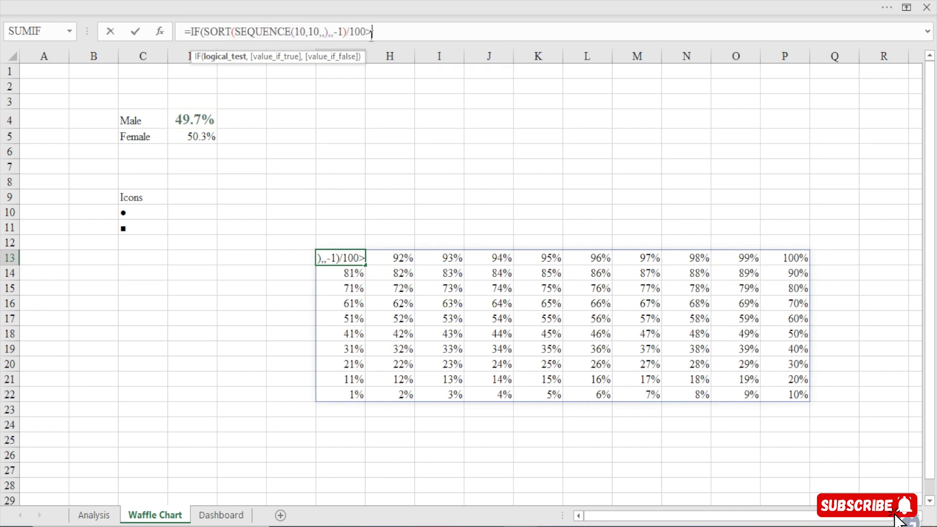
text(>)
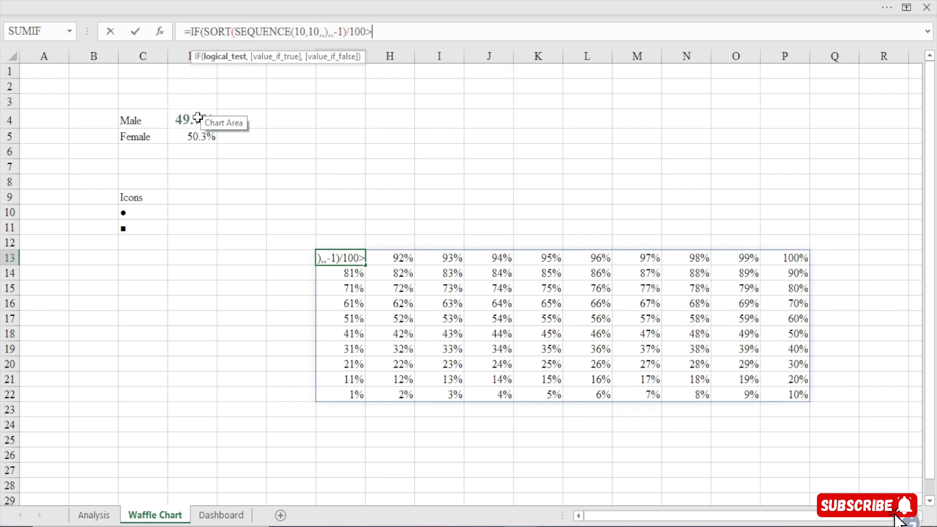
click(197, 117)
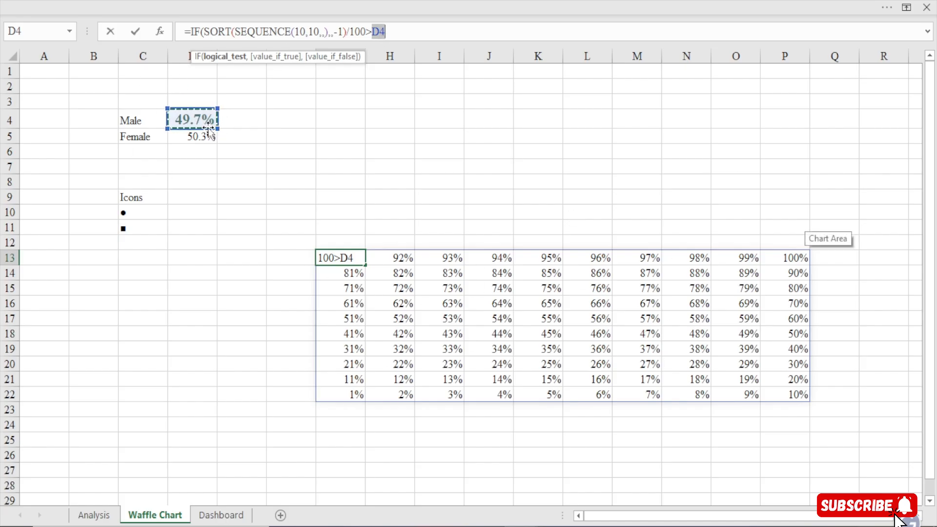
Complete the IF in G13 to return icon C10 when true and C11 when false, making =IF(SORT(SEQUENCE(10,10,,),,-1)/100>D4,C10,C11)
text(,)
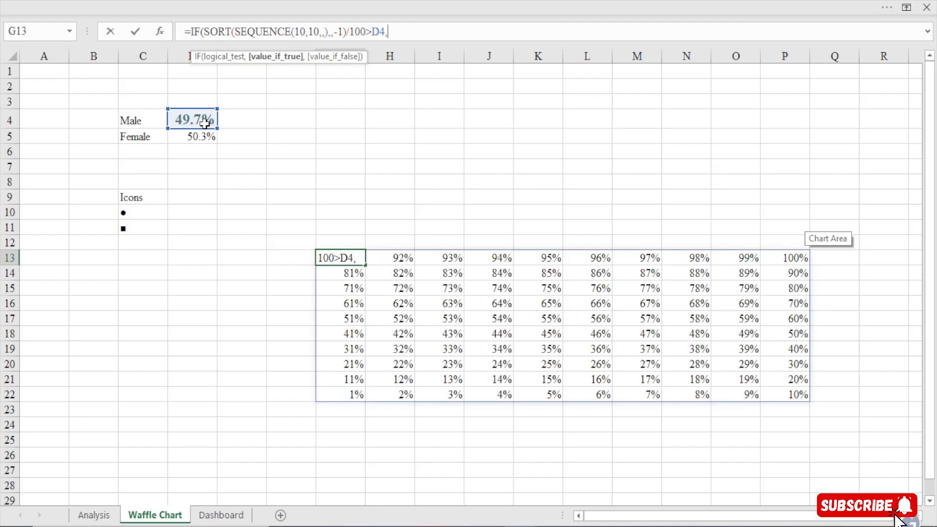
click(142, 210)
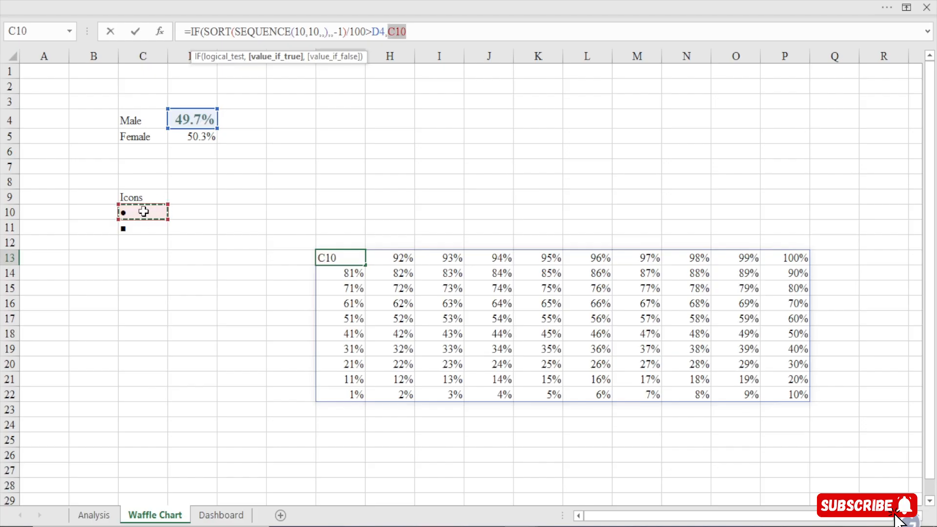
text(,)
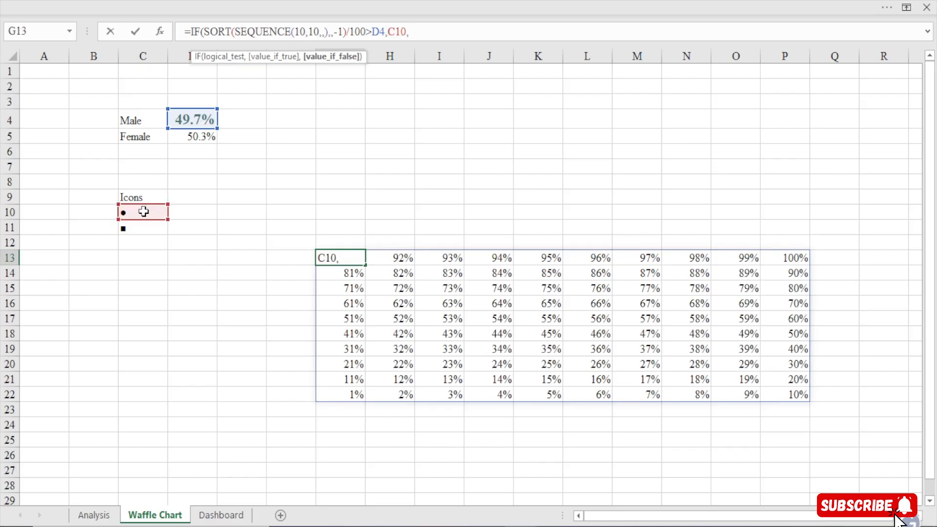
click(132, 228)
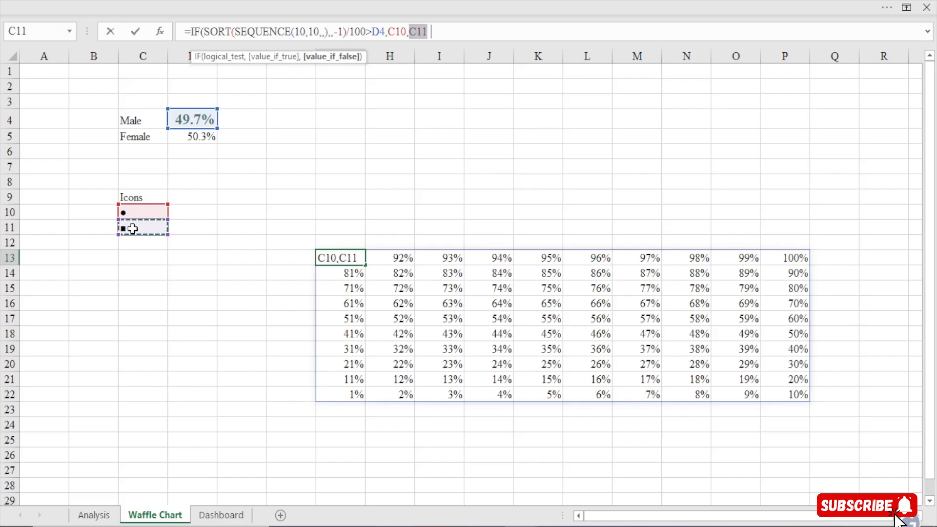
text())
key(Return)
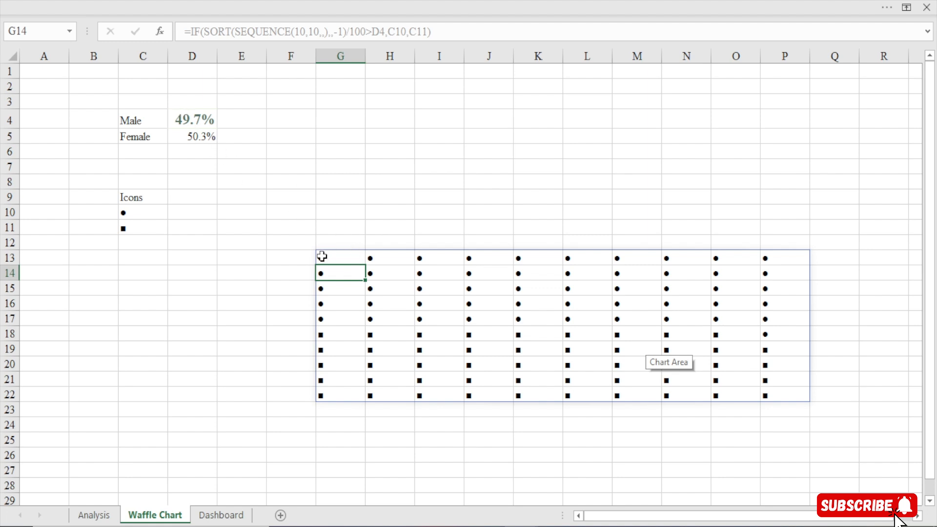
drag(321, 255, 791, 316)
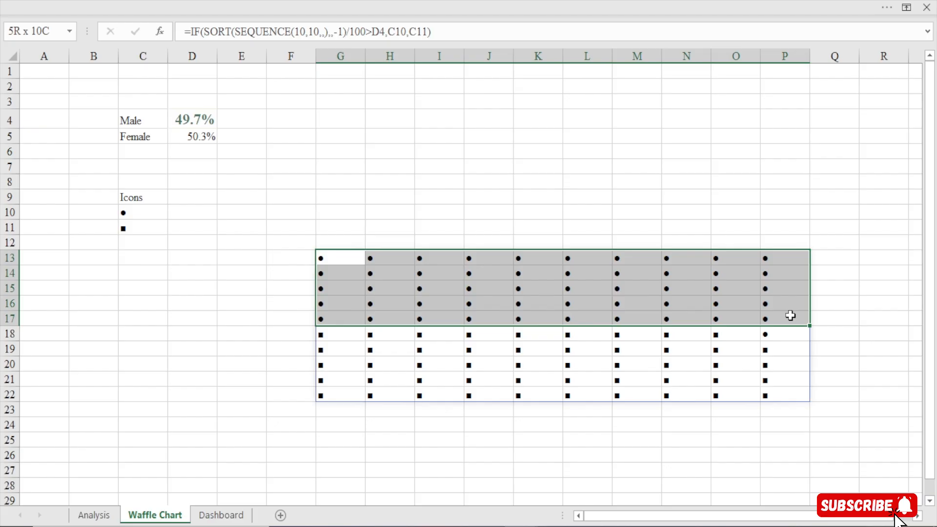
drag(790, 316, 775, 261)
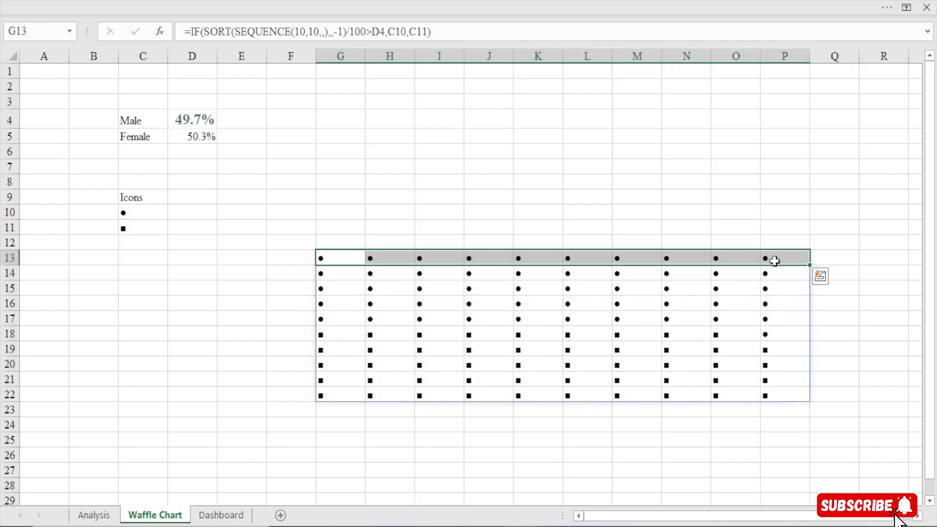
drag(328, 335, 781, 395)
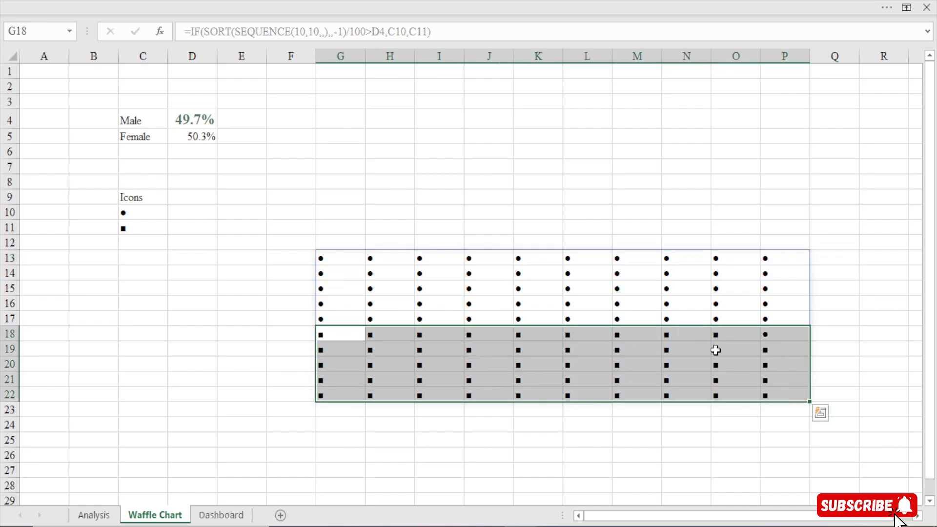
click(339, 259)
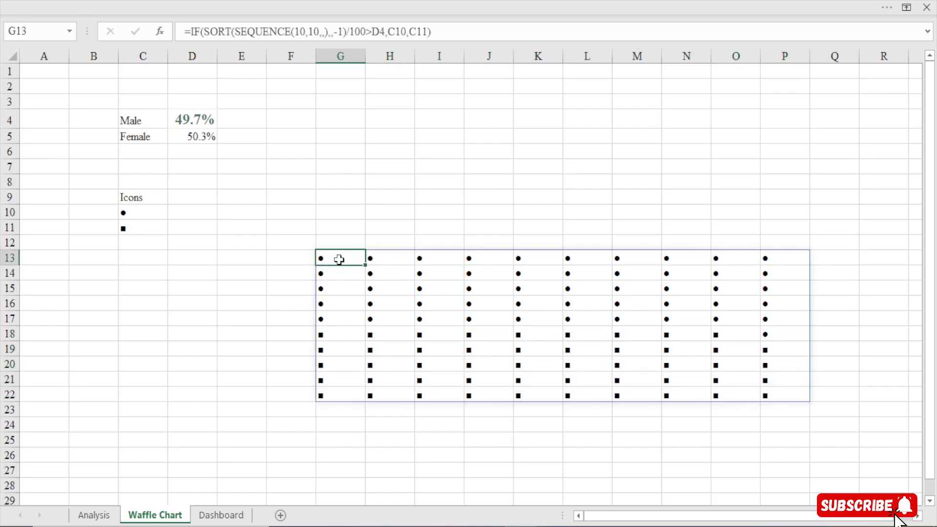
drag(339, 261, 778, 324)
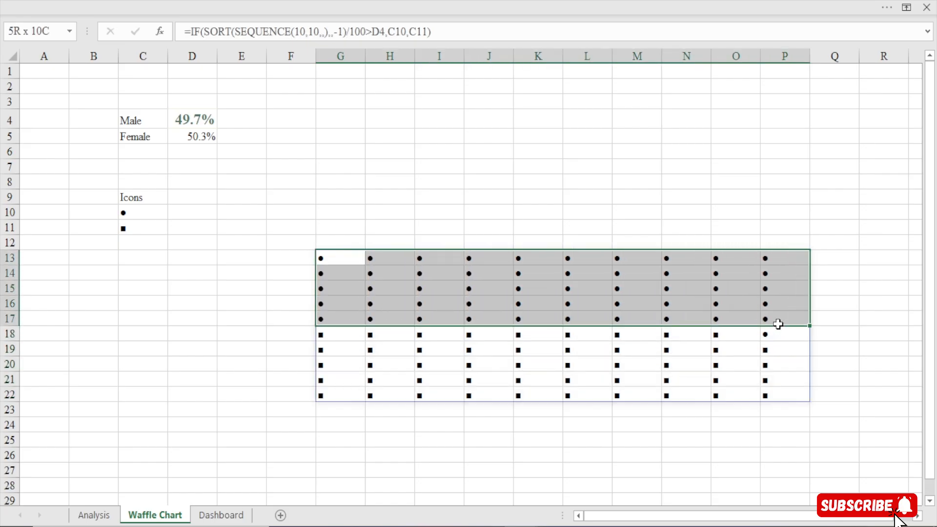
click(557, 283)
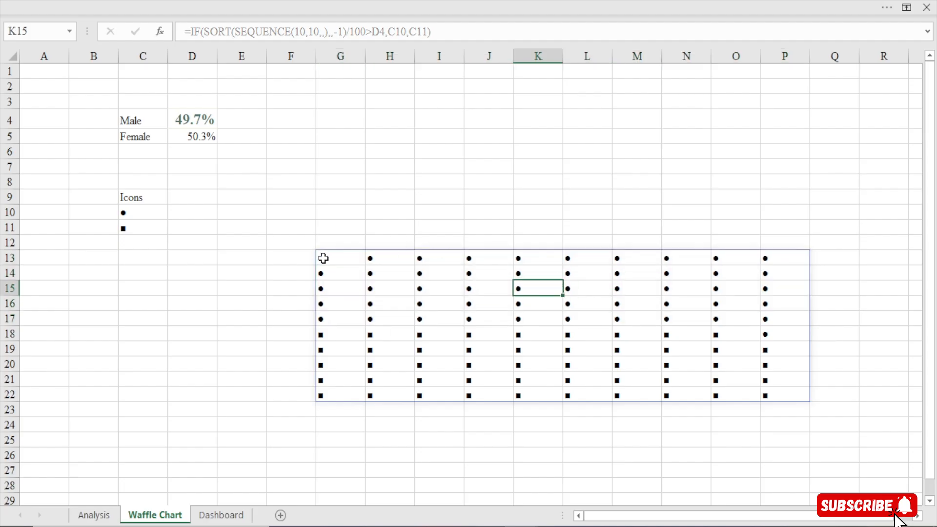
Start a new conditional formatting rule for the icon grid G13:P22 that uses a formula to determine which cells to format
drag(322, 259, 804, 397)
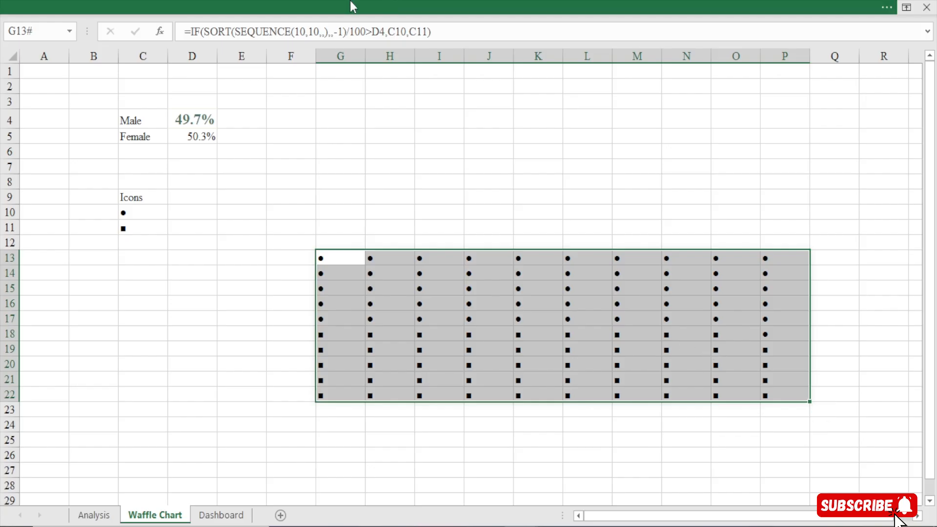
click(342, 2)
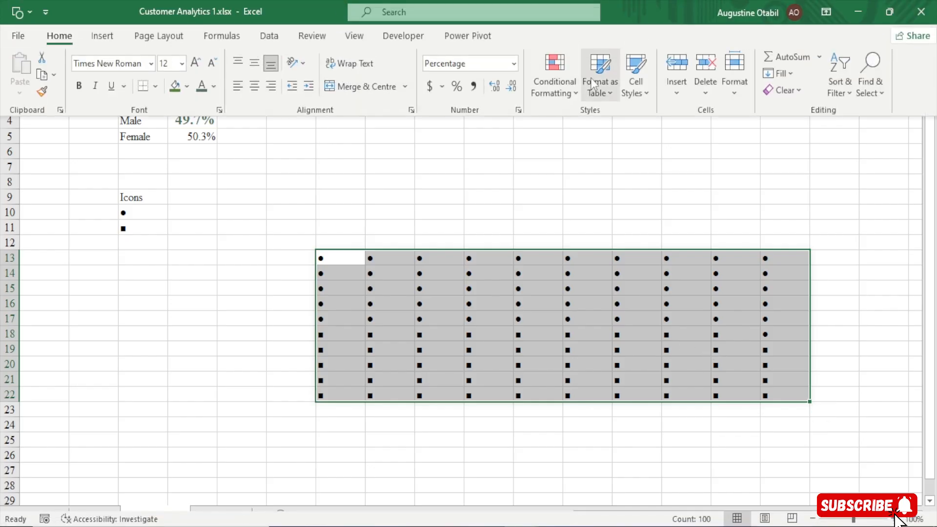
click(555, 97)
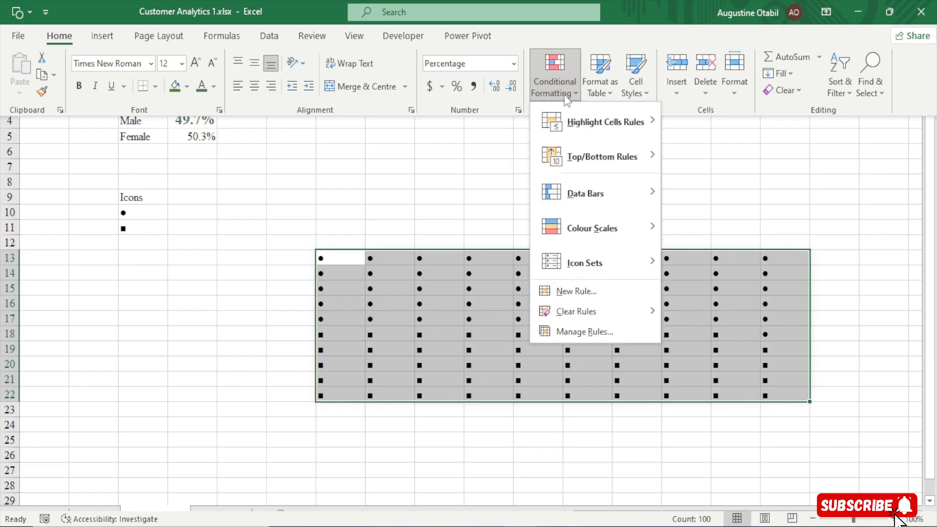
click(600, 291)
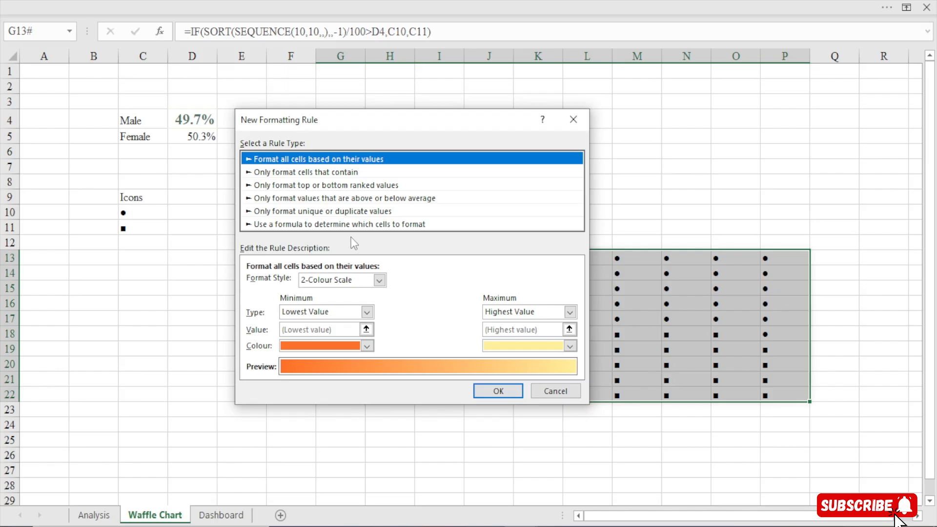
click(384, 224)
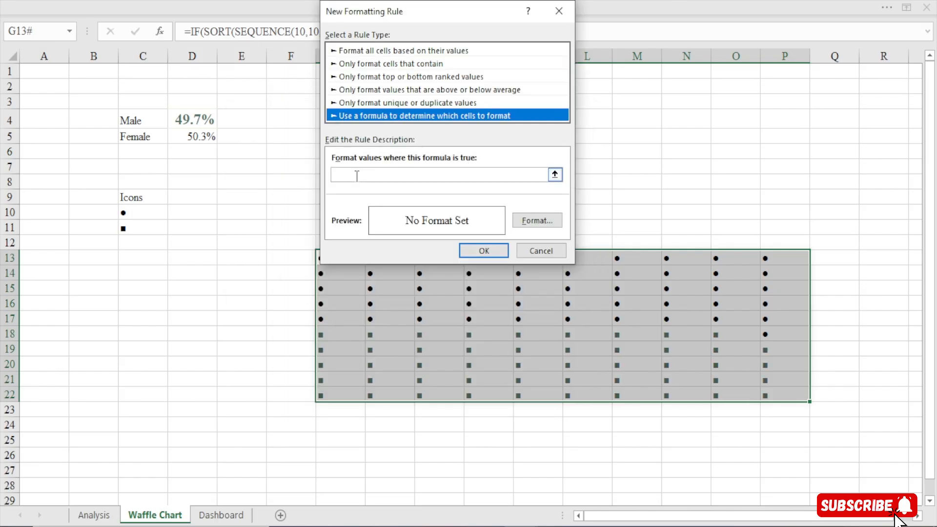
click(357, 174)
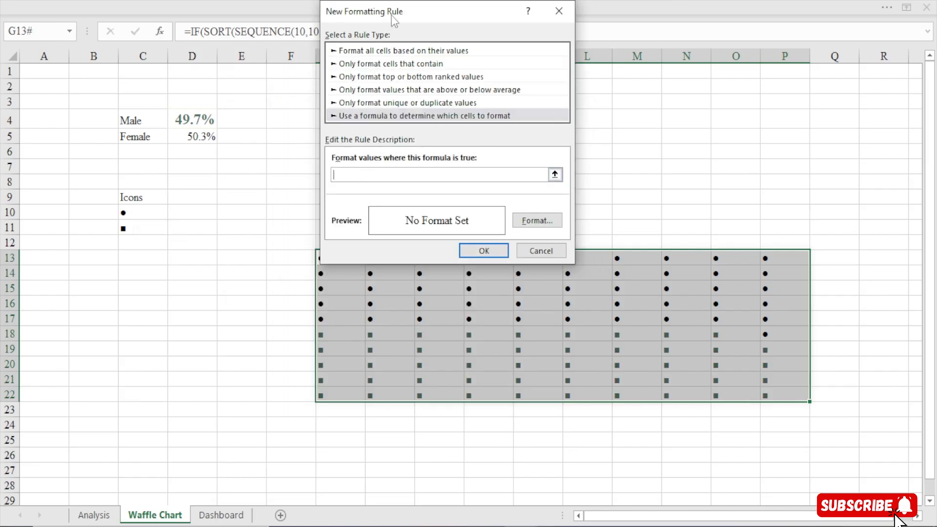
Set the rule's formula to =G13<>$C$10, with G13 as a relative reference
drag(448, 14, 599, 28)
click(344, 254)
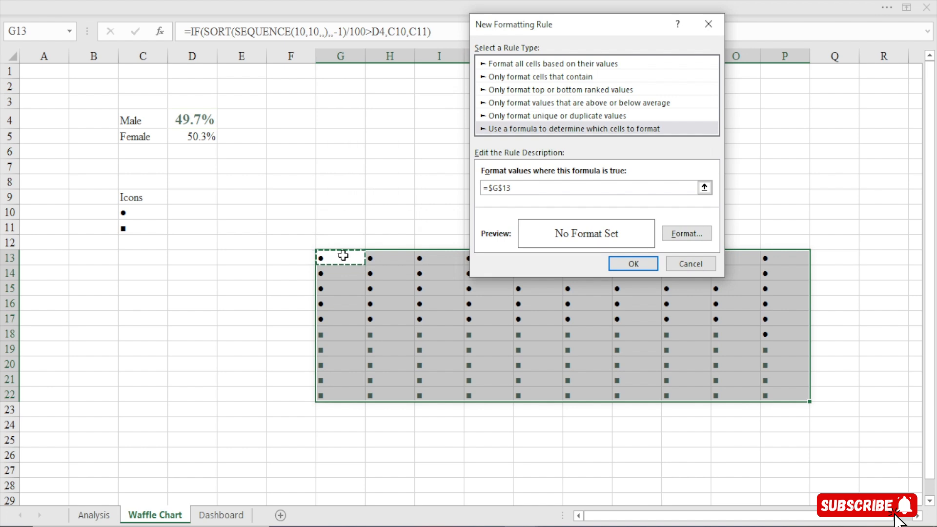
click(504, 187)
key(BackSpace)
key(BackSpace)
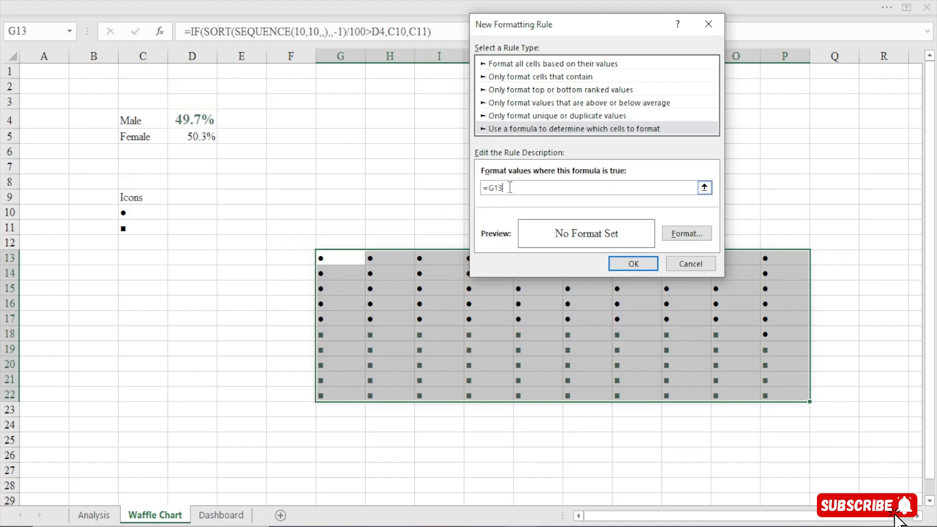
text(<>)
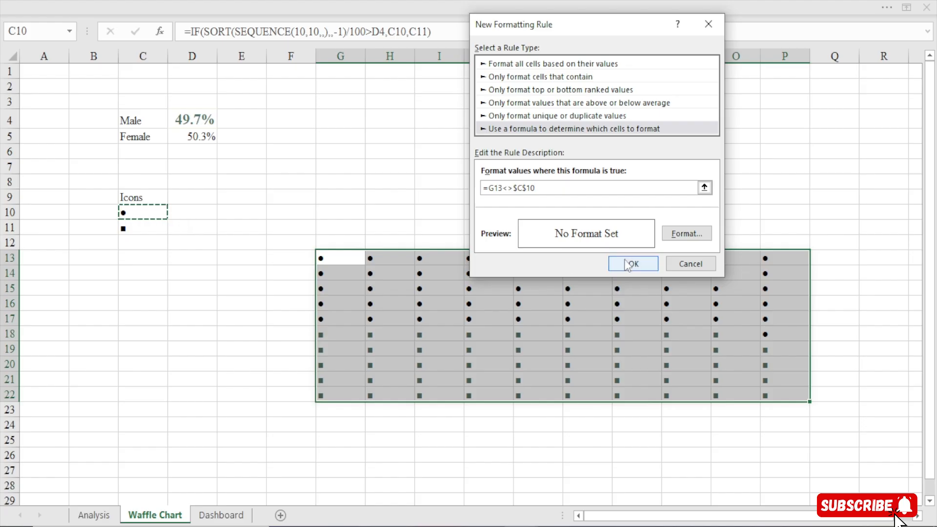
Give the =G13<>$C$10 rule a dark green font colour and save the rule
click(683, 235)
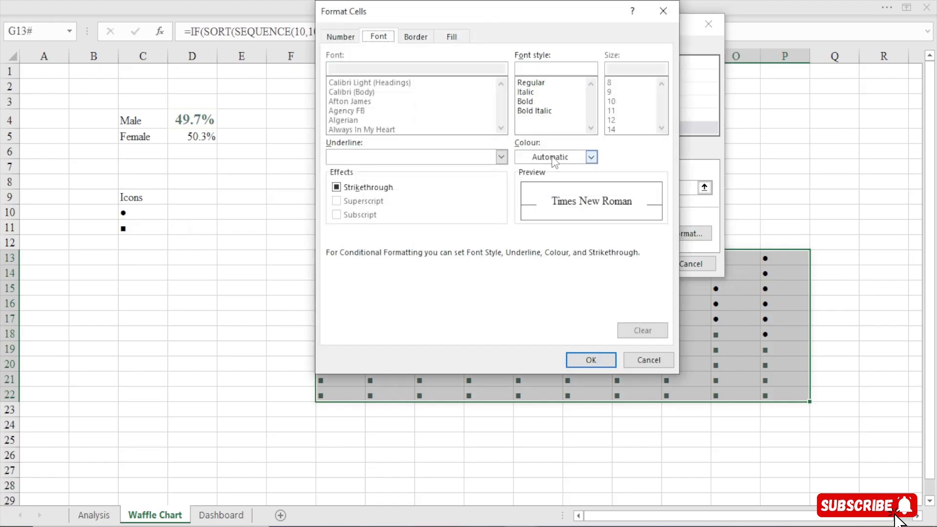
click(590, 157)
click(524, 355)
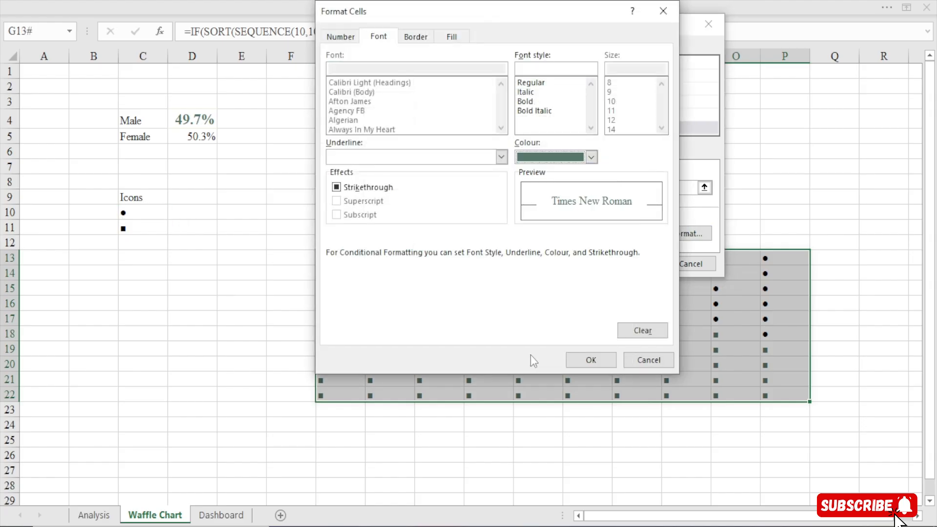
click(592, 360)
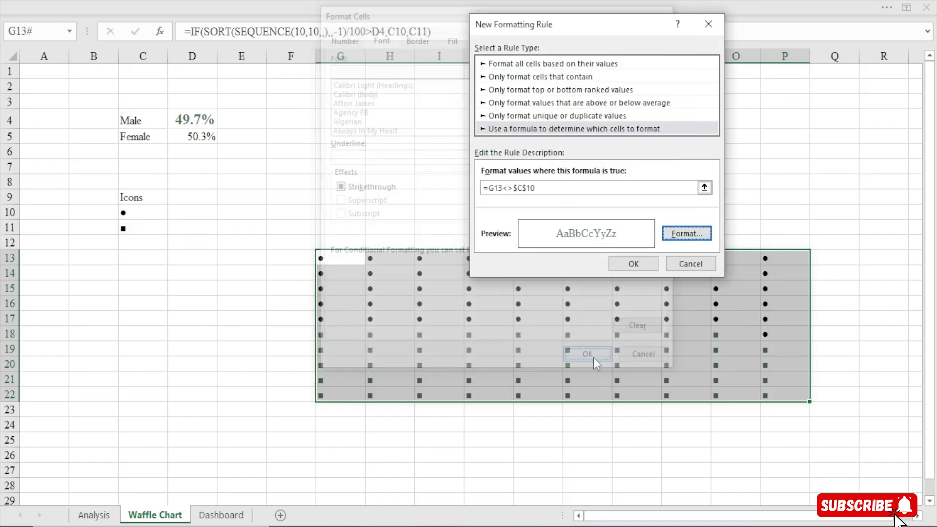
click(632, 264)
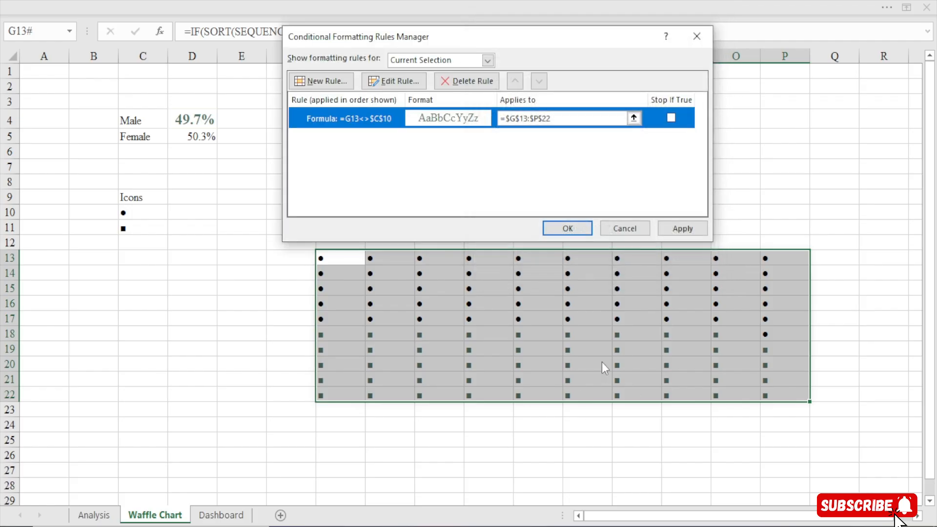
Add a second formula-based conditional formatting rule for the icon grid G13:P22 with the formula =G13<>$C$11
click(335, 84)
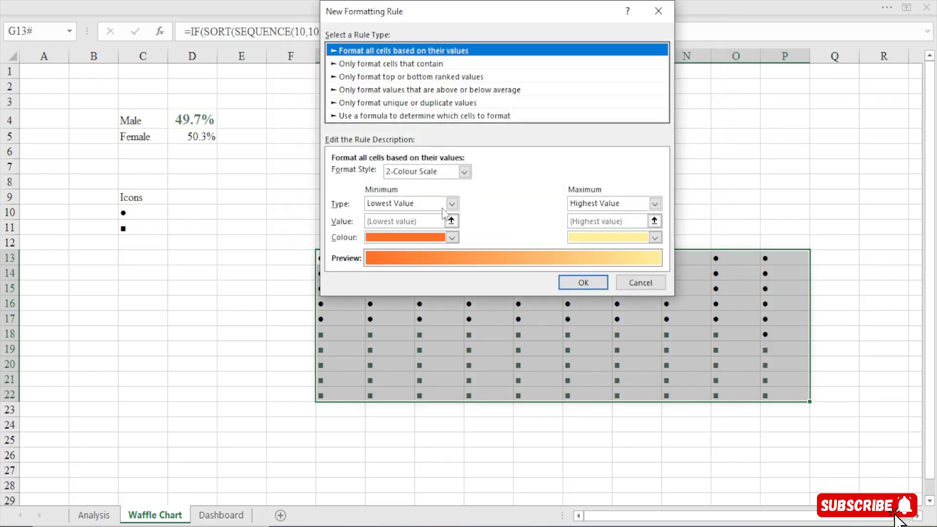
click(427, 115)
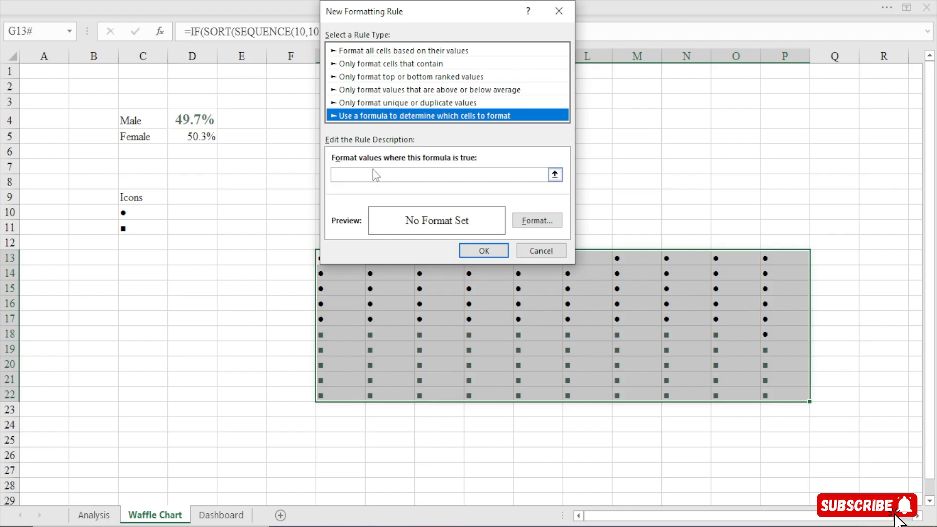
click(360, 174)
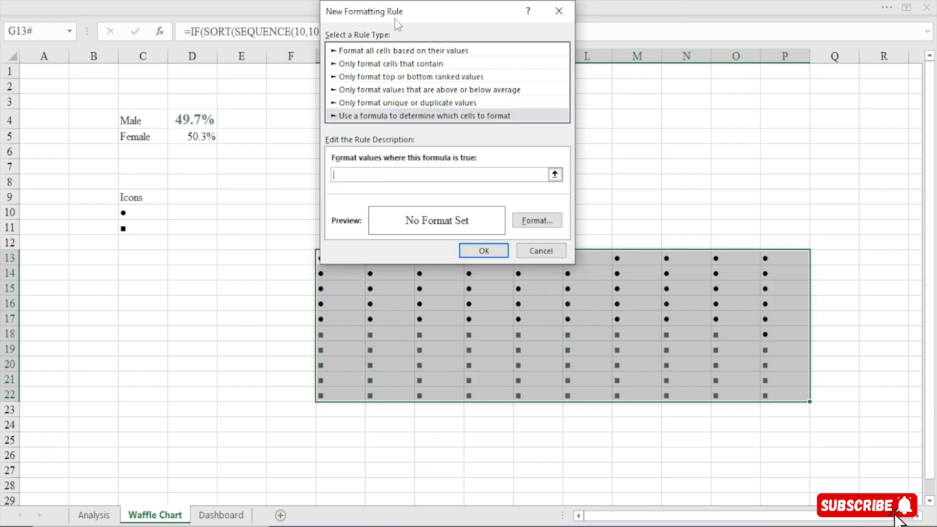
drag(394, 19, 497, 42)
click(344, 258)
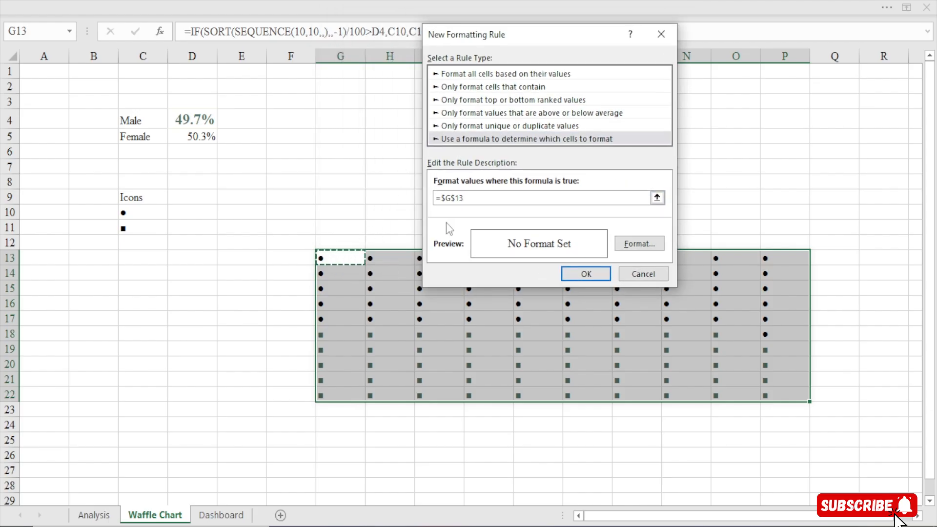
click(457, 199)
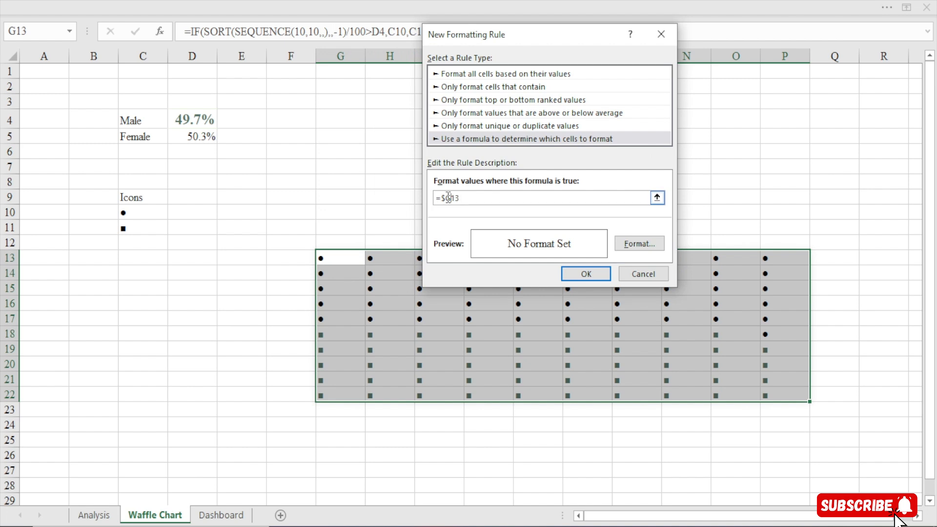
key(BackSpace)
click(130, 228)
Give the =G13<>$C$11 rule a pink font colour, save it and apply both rules to the icon grid
click(648, 244)
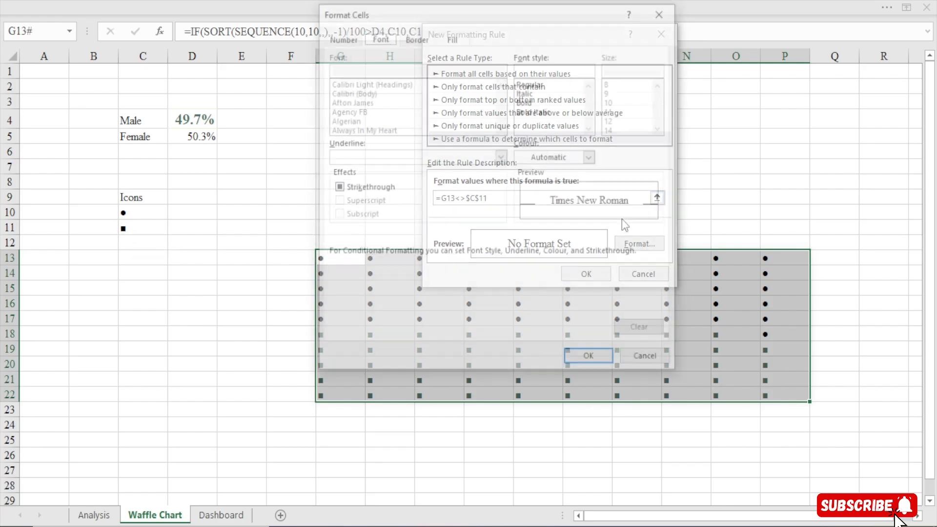
click(590, 156)
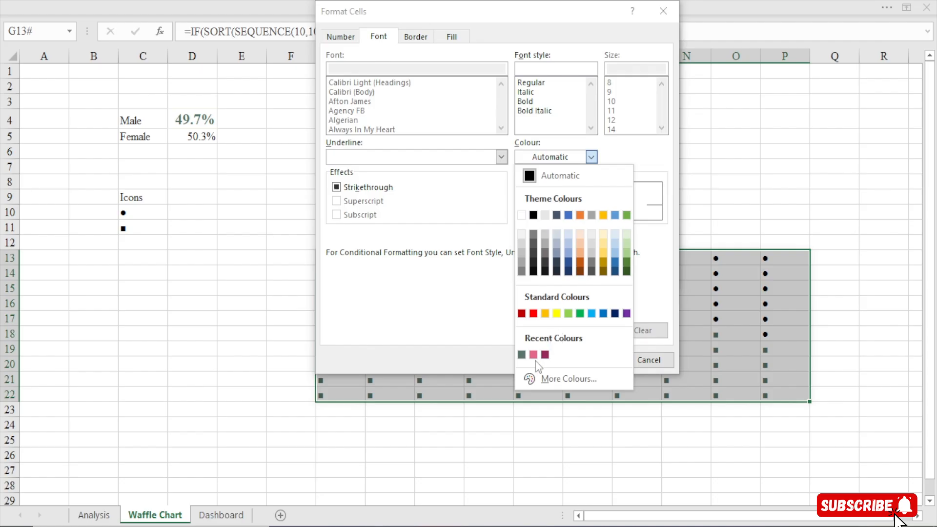
click(533, 354)
click(588, 360)
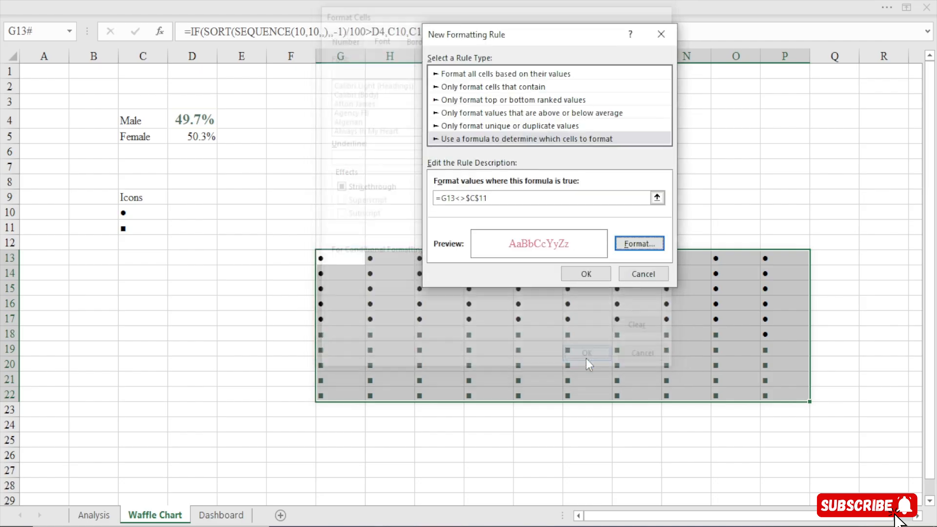
click(579, 273)
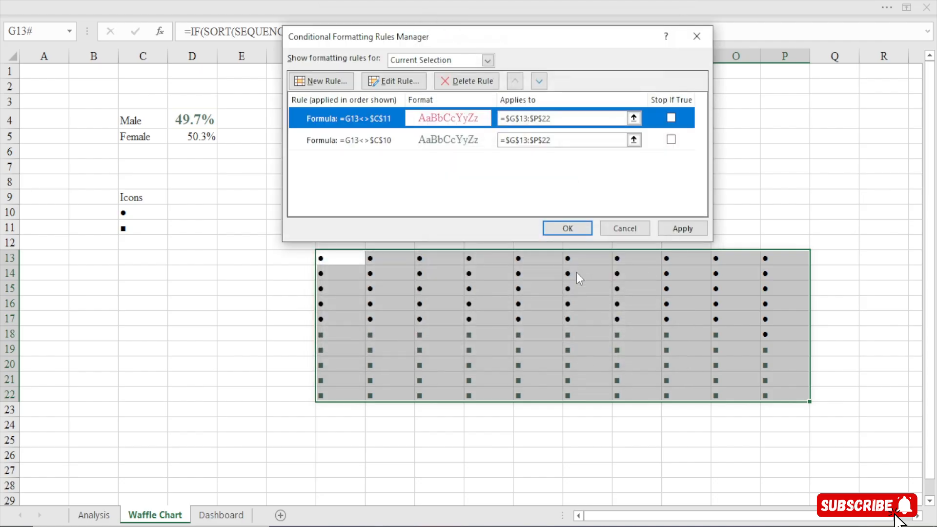
click(568, 228)
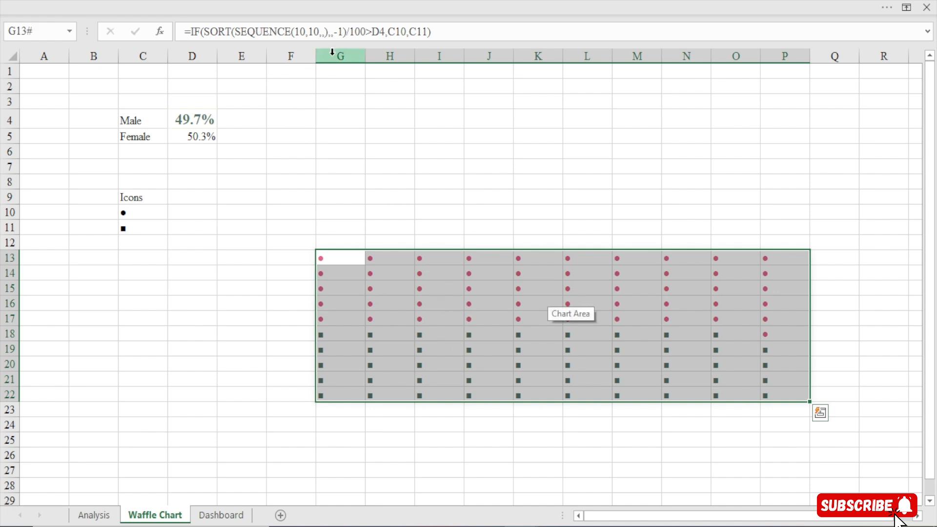
Increase the font size of the icons in G13:P22 to 14
click(191, 1)
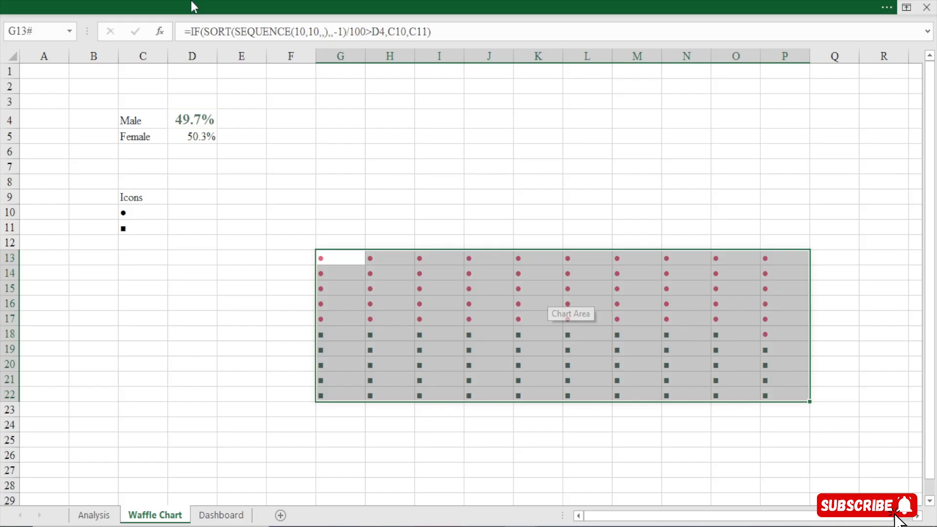
click(188, 2)
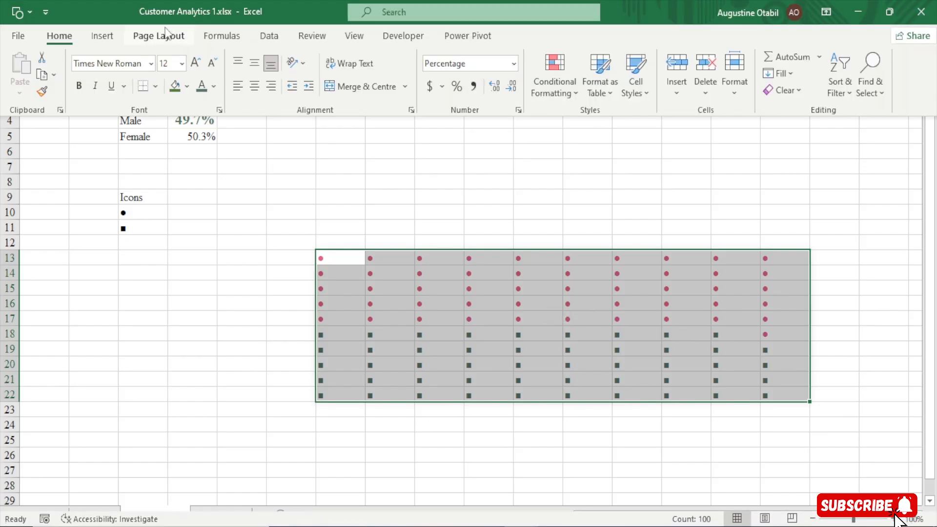
click(194, 70)
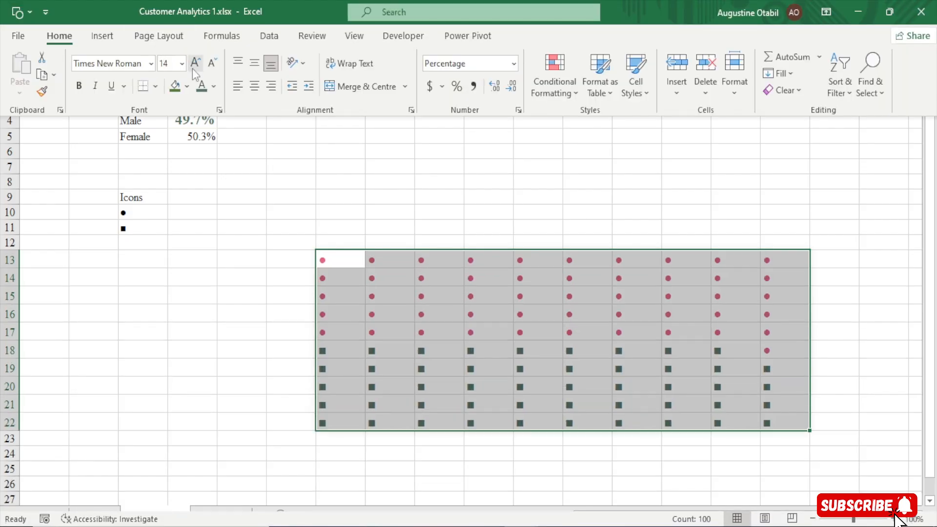
click(469, 190)
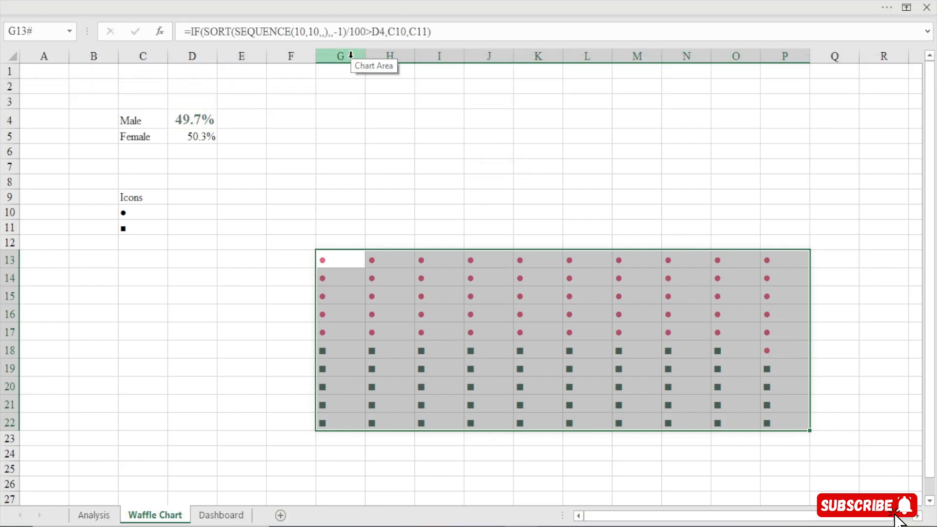
Set the width of columns G to P to 2.5
drag(350, 55, 803, 95)
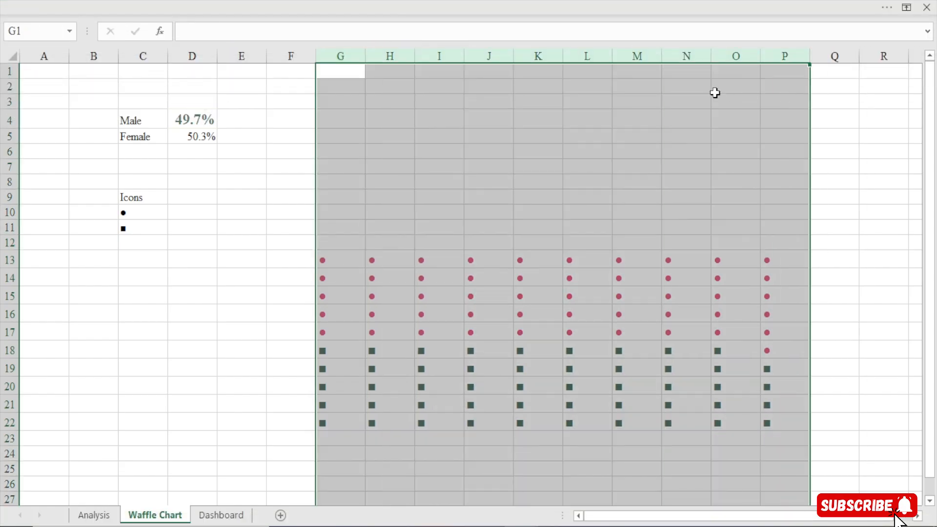
right_click(453, 56)
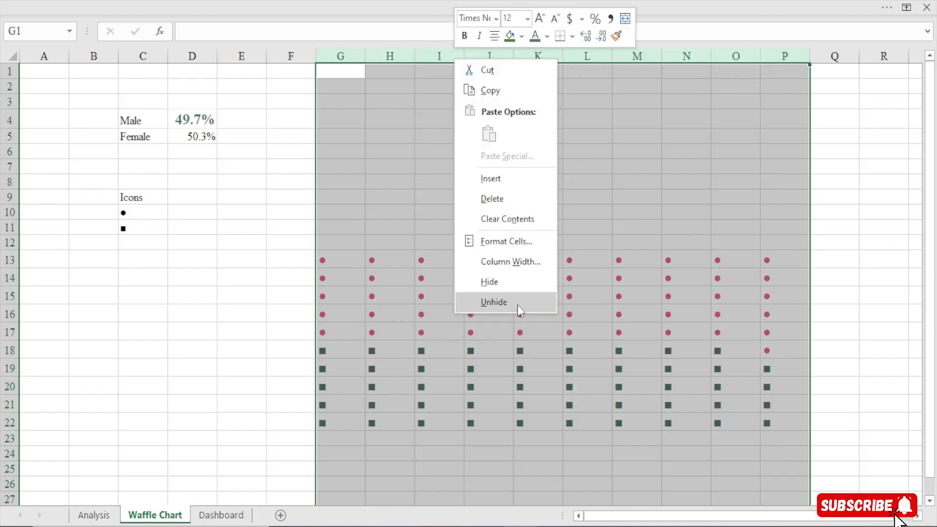
click(523, 264)
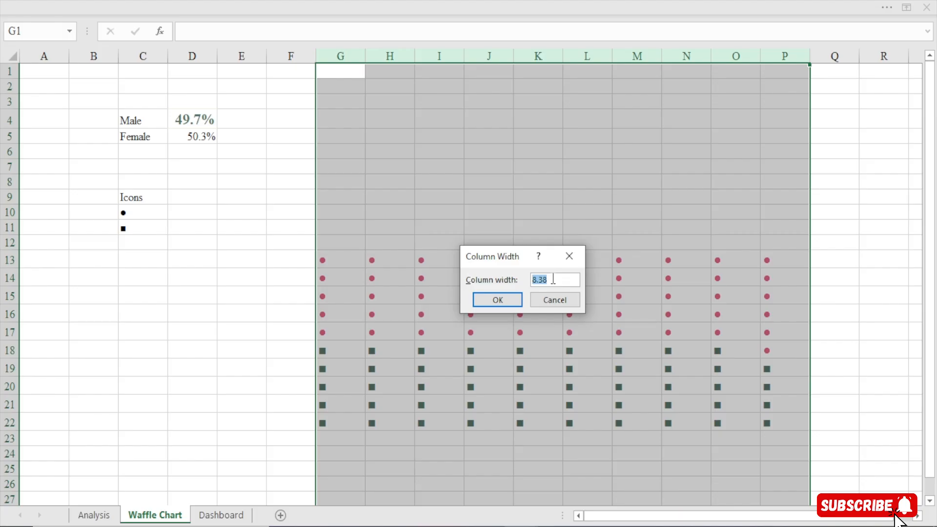
text(2.5)
click(497, 300)
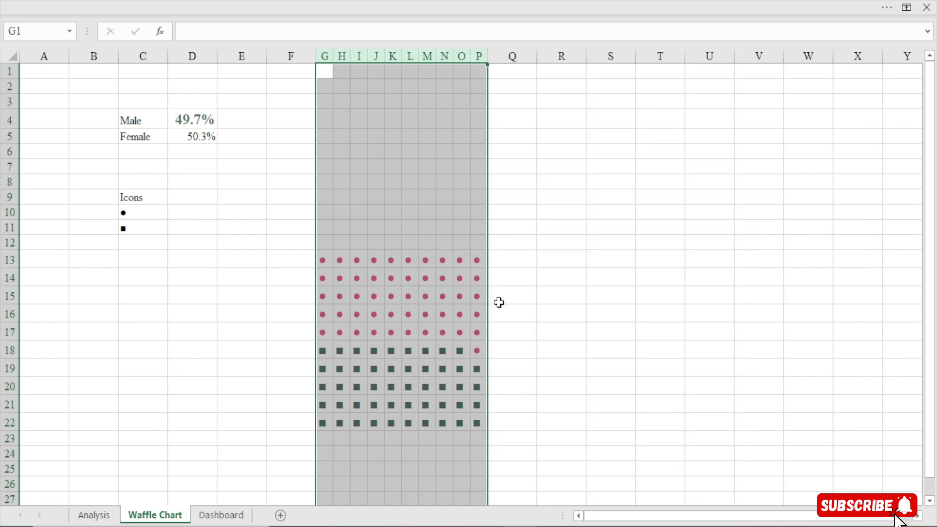
Set the height of rows 13 to 22 to 15
click(2, 276)
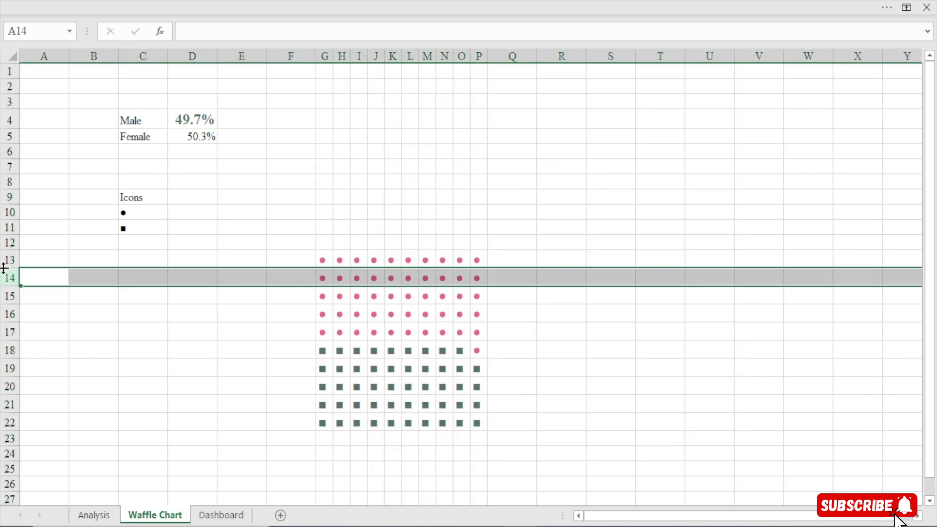
drag(2, 259, 5, 415)
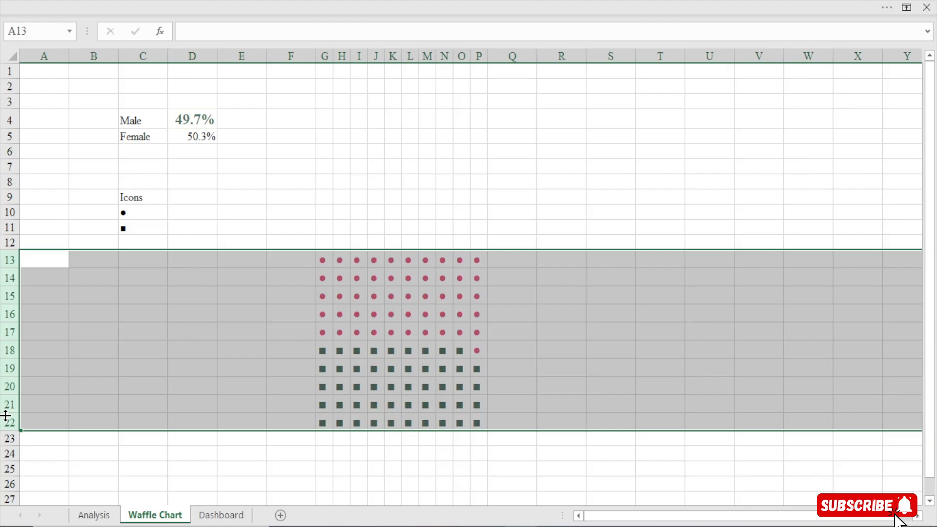
right_click(7, 324)
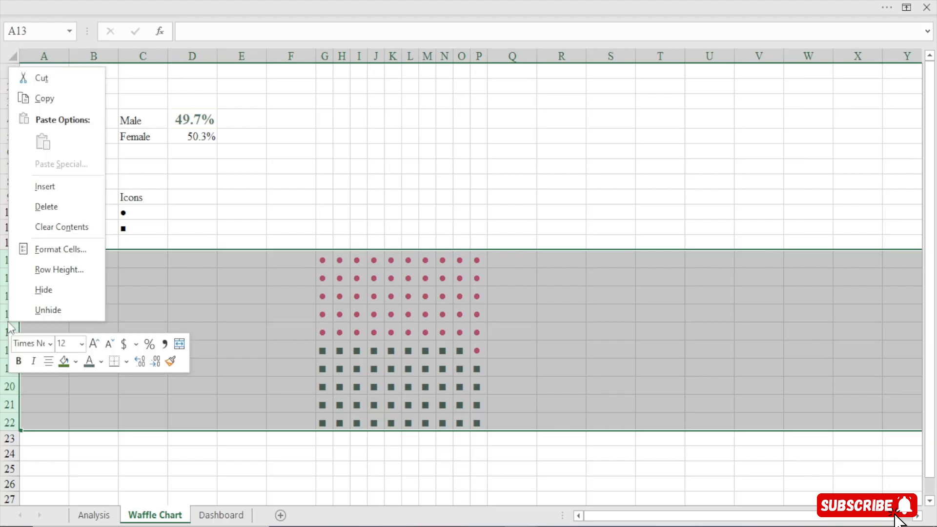
click(75, 276)
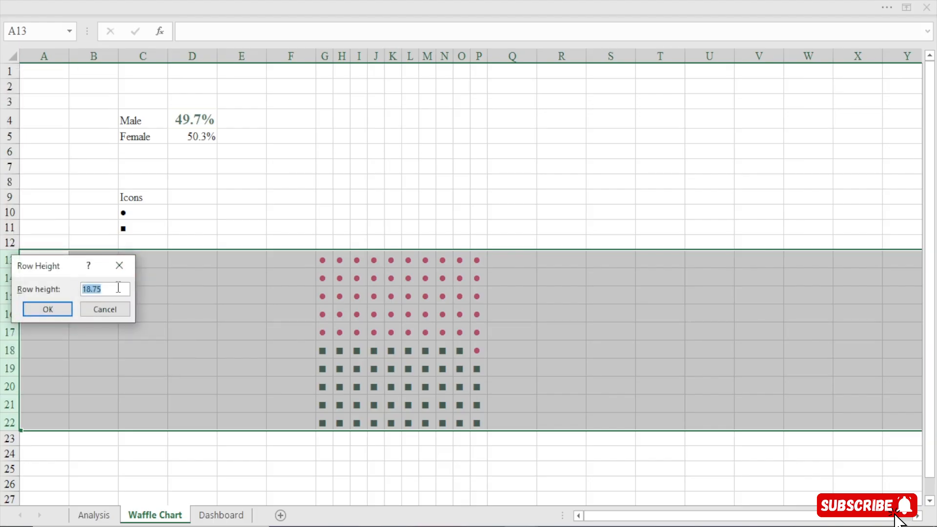
text(15)
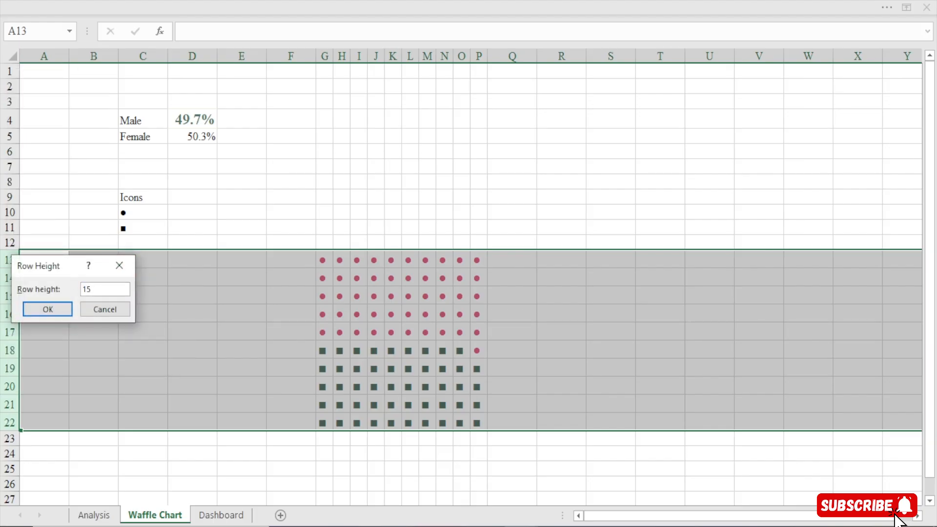
click(54, 310)
Enlarge the icons in G13:P22 to font size 18
click(466, 302)
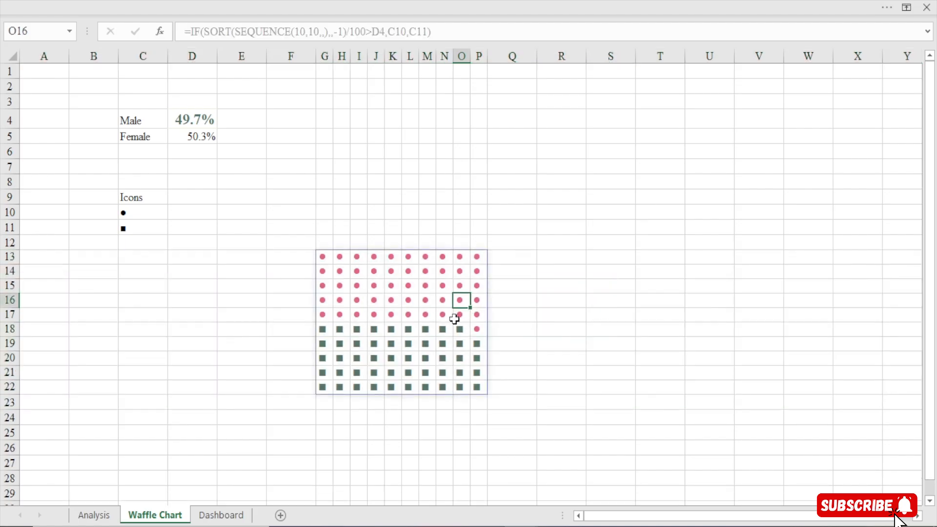
drag(326, 257, 480, 388)
click(173, 8)
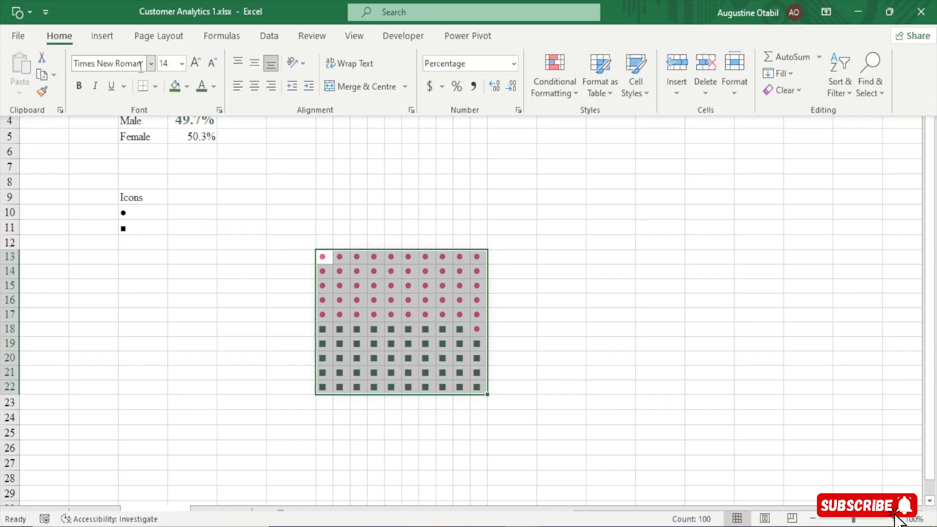
click(197, 66)
click(196, 64)
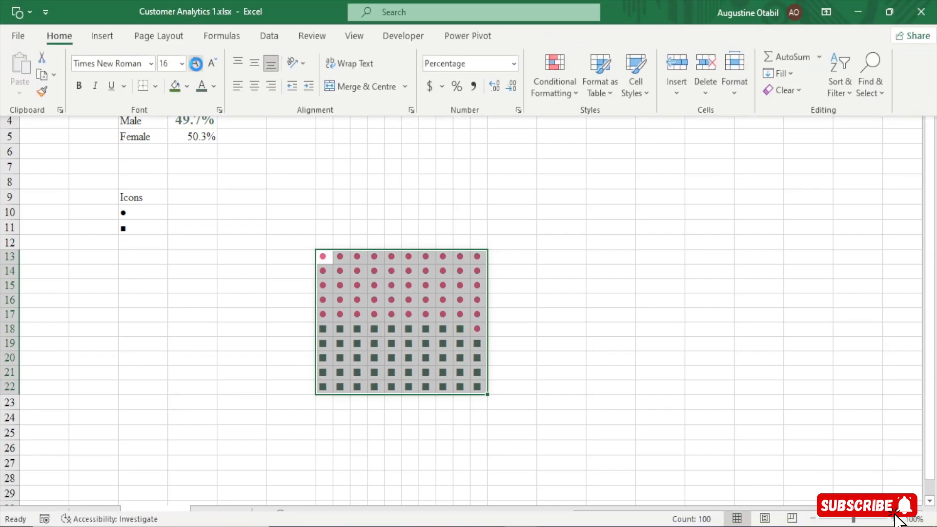
click(196, 64)
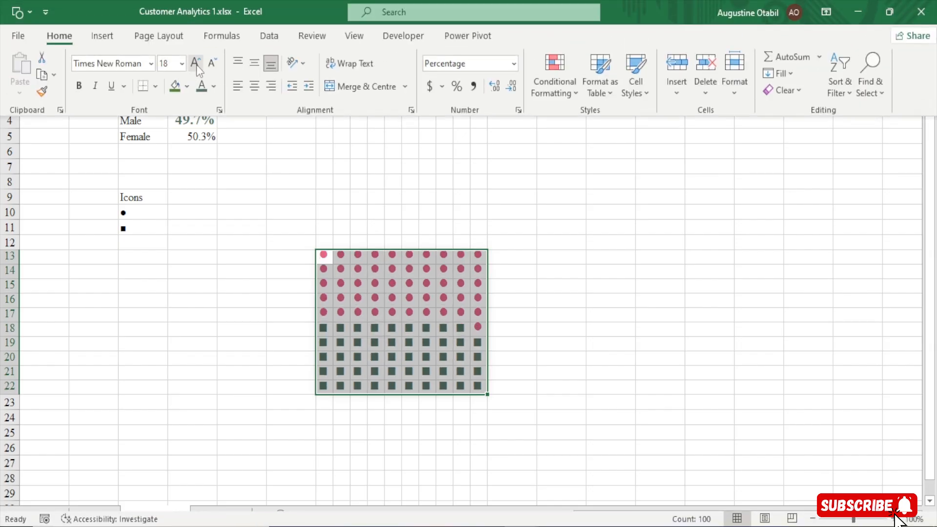
Centre the icons in G13:P22 both vertically and horizontally within their cells
click(254, 63)
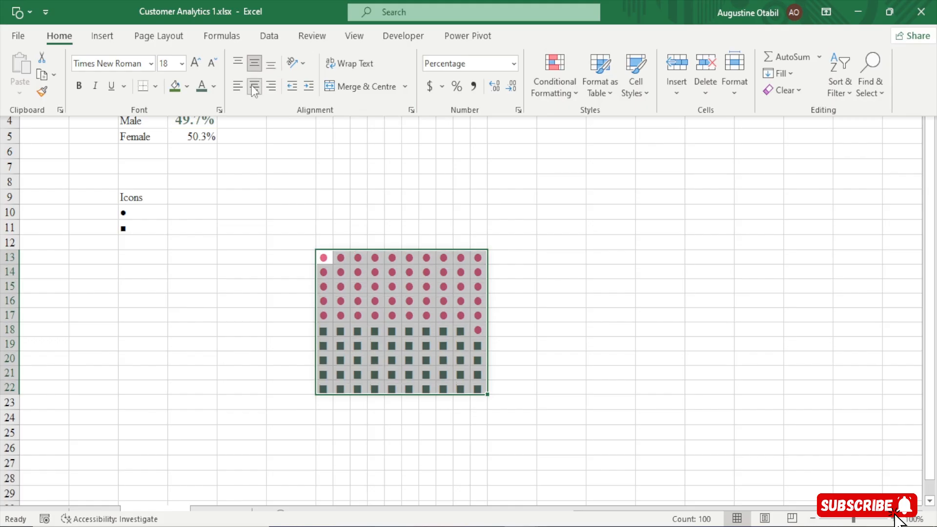
click(251, 85)
key(ctrl+shift+F1)
click(248, 281)
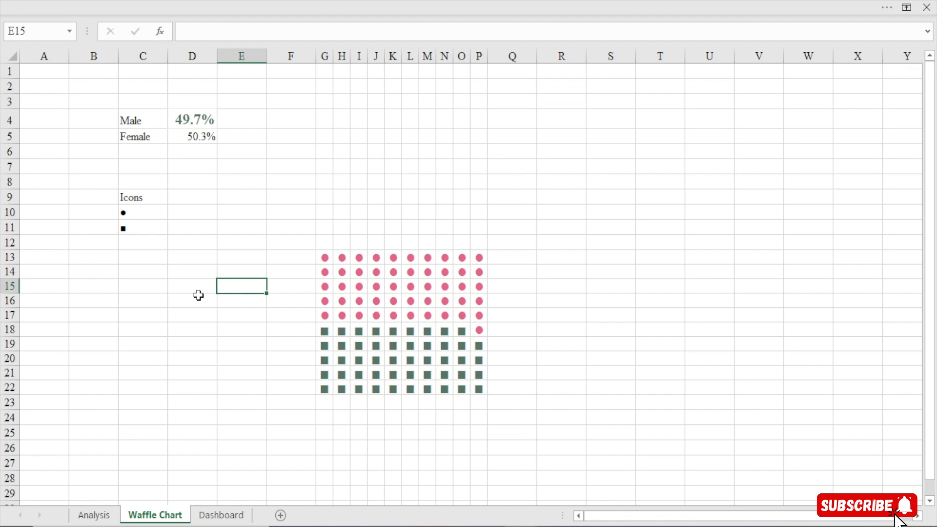
Hide the gridlines on the Waffle Chart sheet and select the icon grid's first cell, G13
click(306, 3)
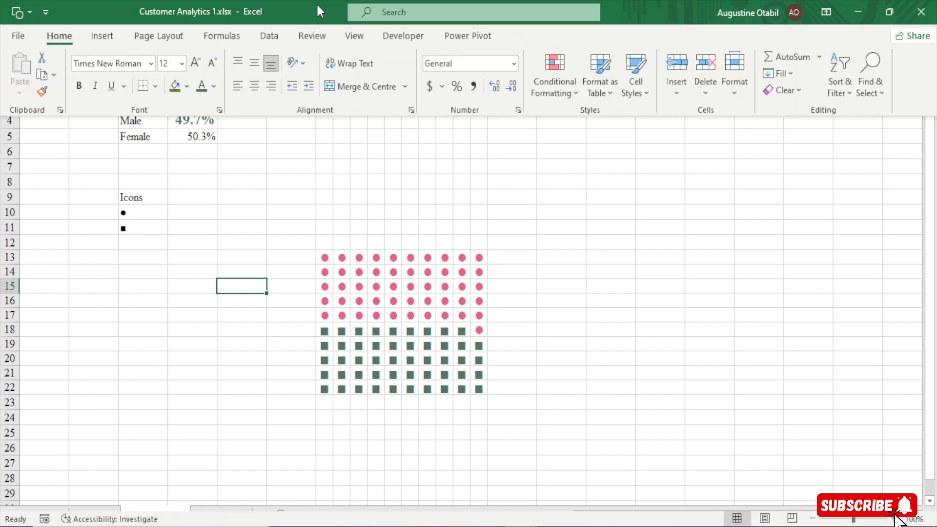
click(354, 39)
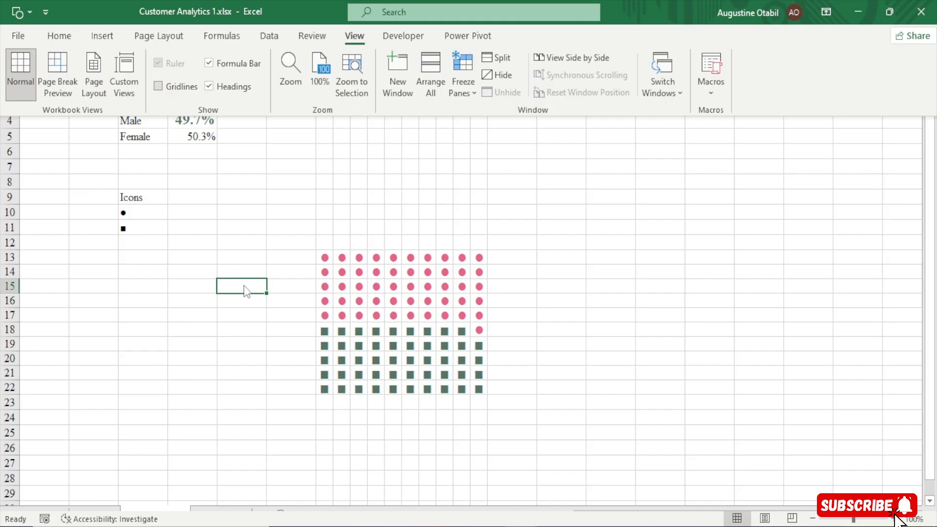
click(235, 256)
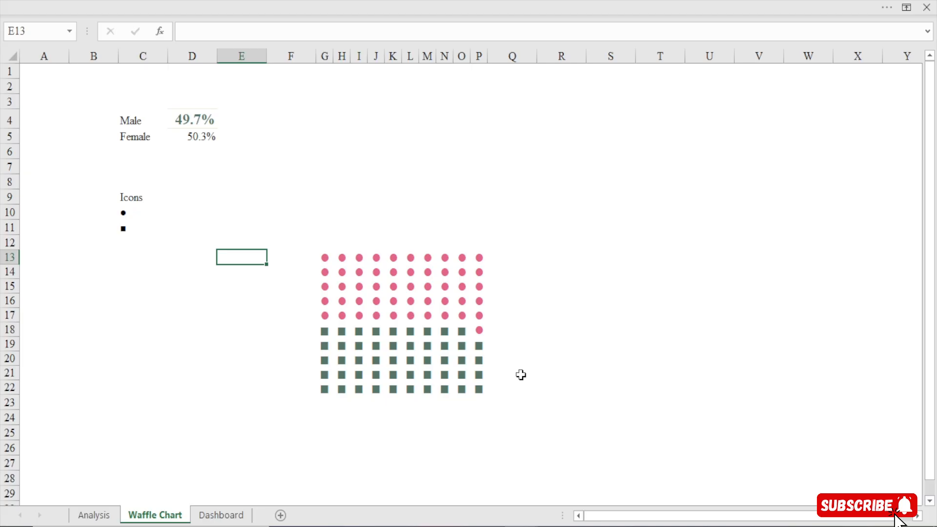
click(325, 257)
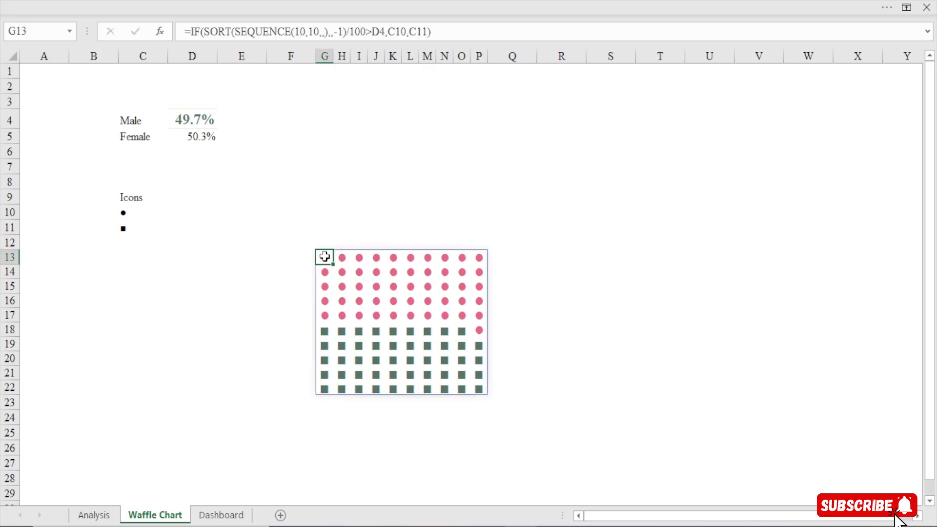
Examine the waffle grid's icons along the top row, down column G, and across the circle rows to P18
key(Right)
key(Right)
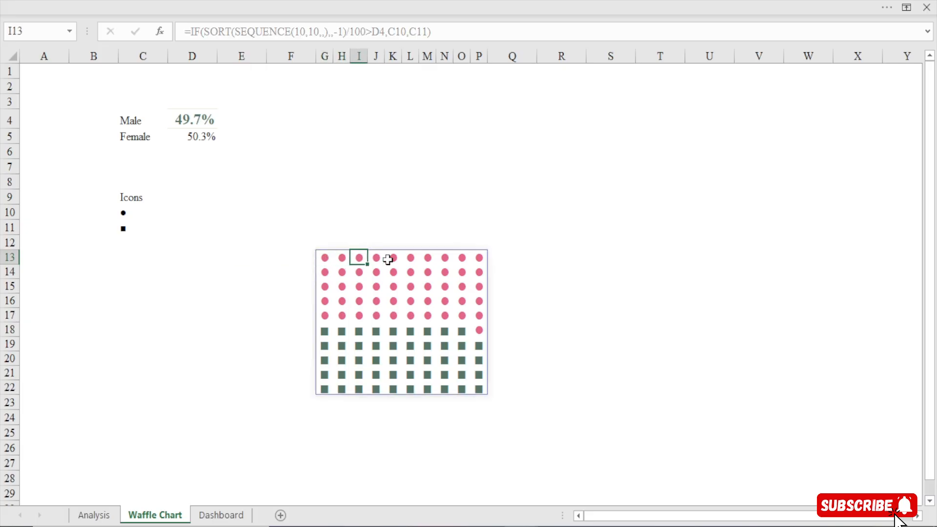
key(Right)
key(Right)
key(Right)
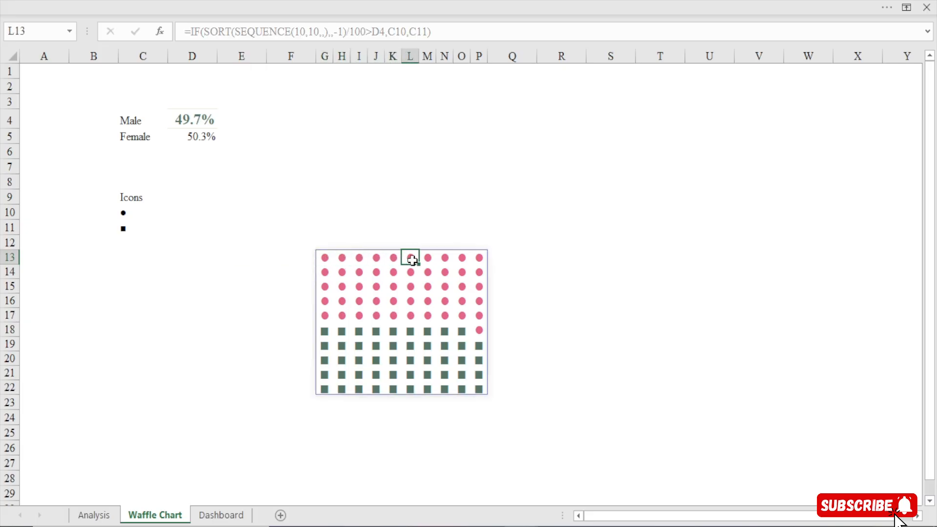
key(Right)
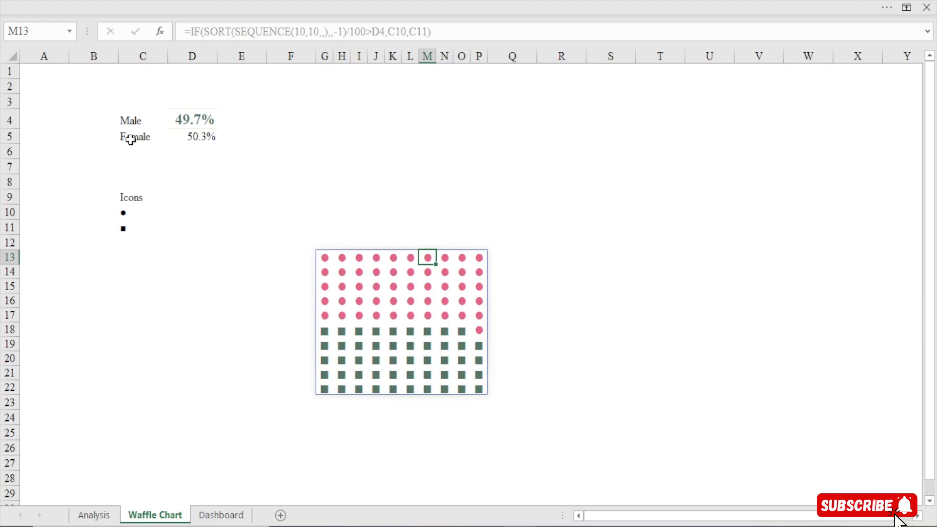
click(324, 389)
click(324, 375)
click(323, 360)
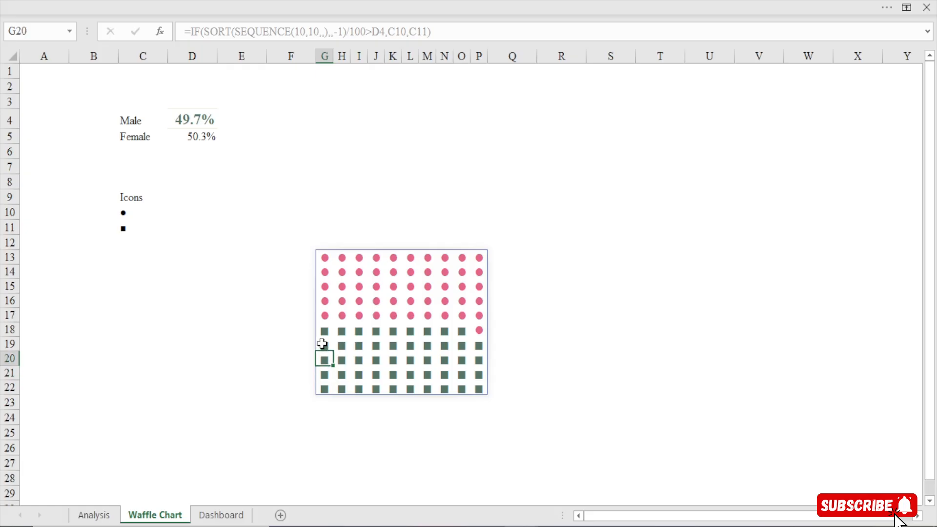
click(322, 344)
click(325, 332)
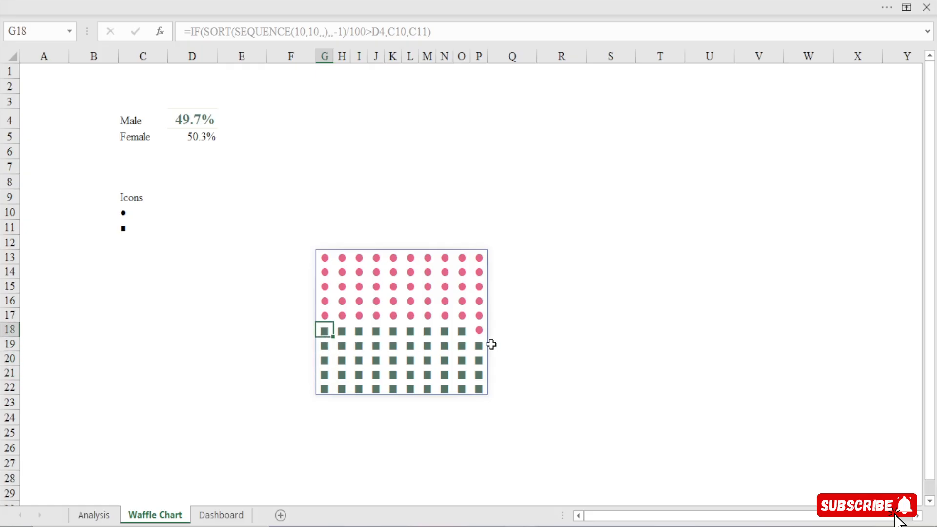
click(323, 257)
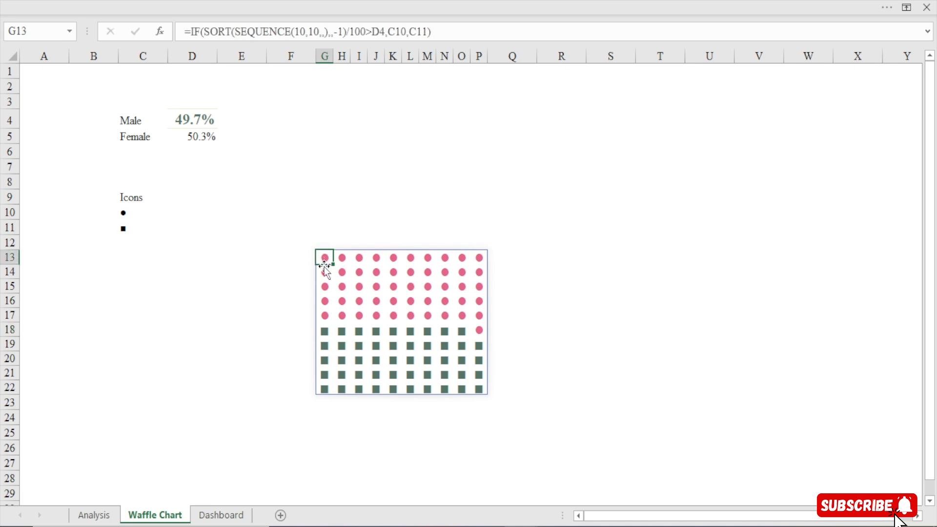
click(324, 271)
click(324, 287)
click(325, 301)
click(327, 316)
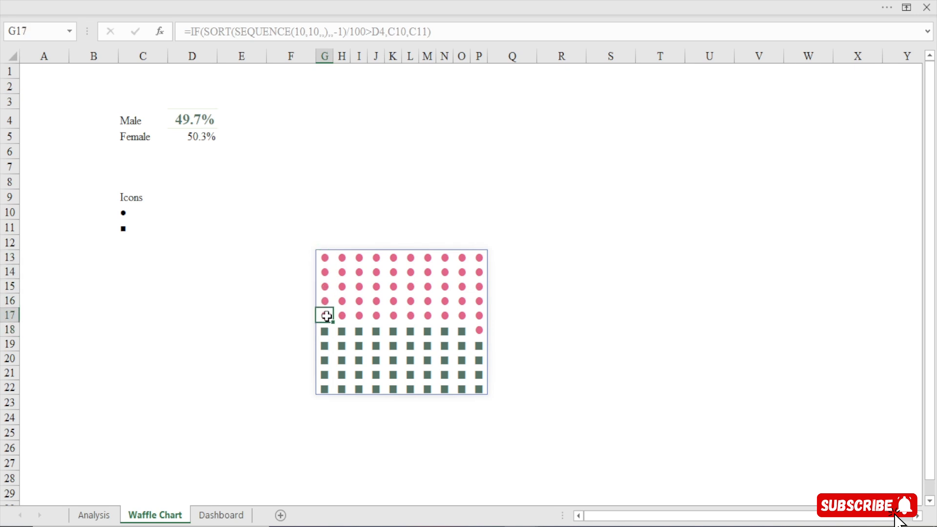
drag(324, 257, 480, 317)
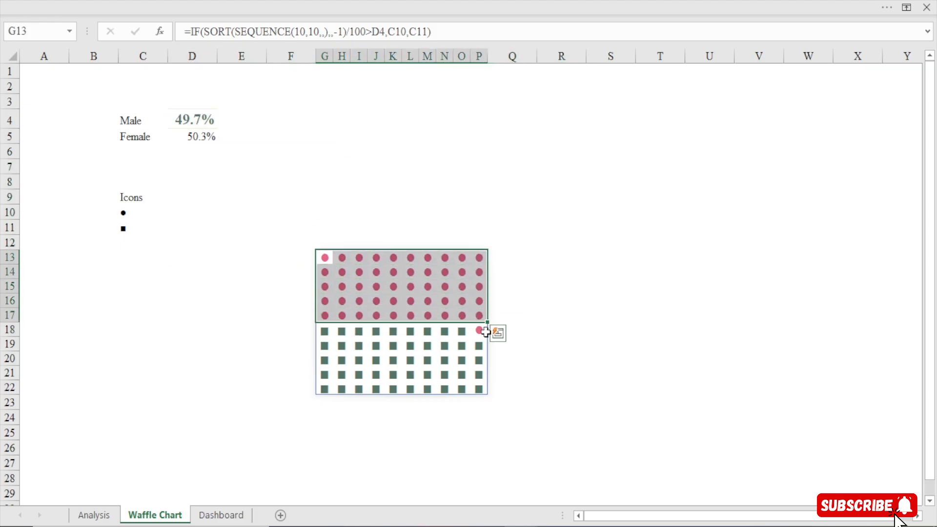
click(479, 331)
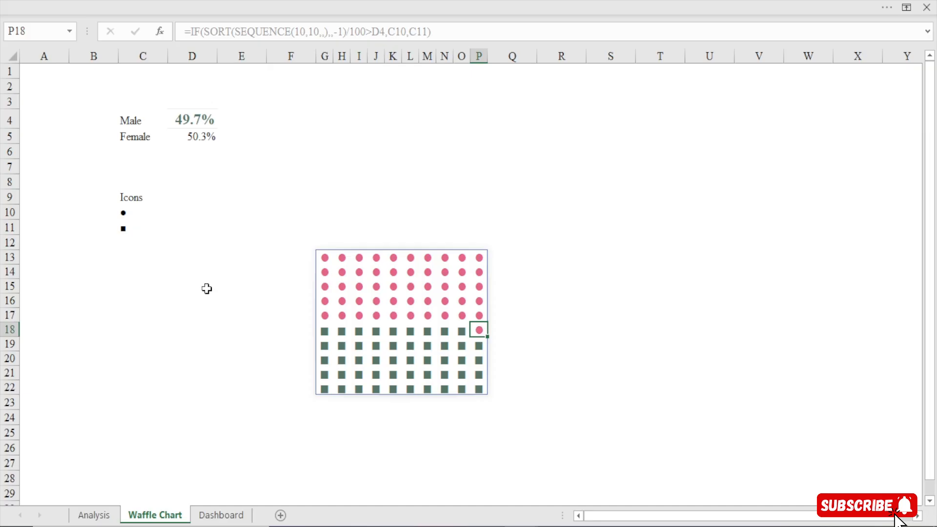
Copy the waffle icon grid G13:P22 and go to the Dashboard sheet to paste it
drag(323, 257, 480, 391)
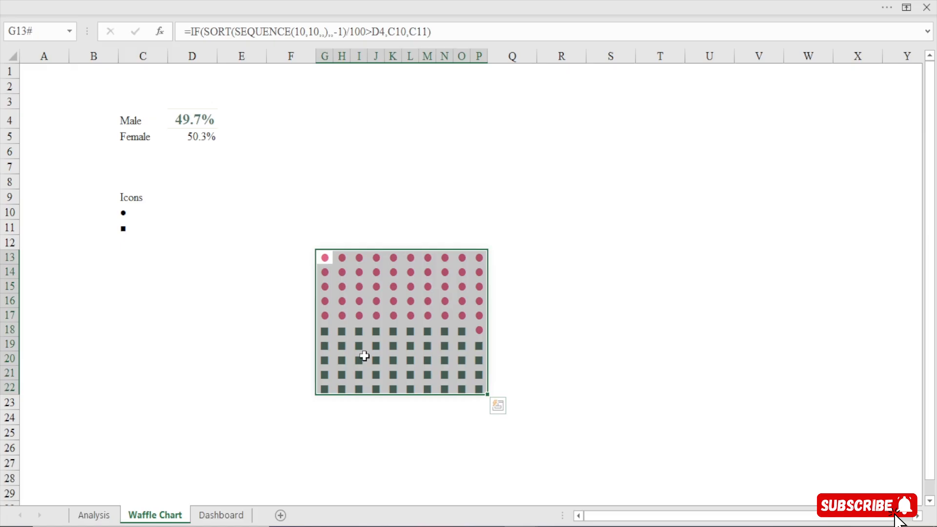
right_click(366, 267)
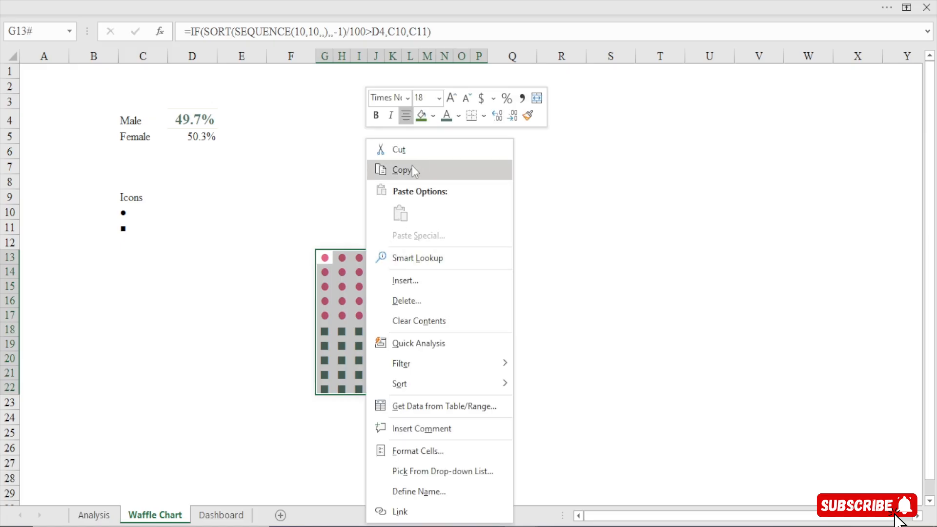
click(413, 168)
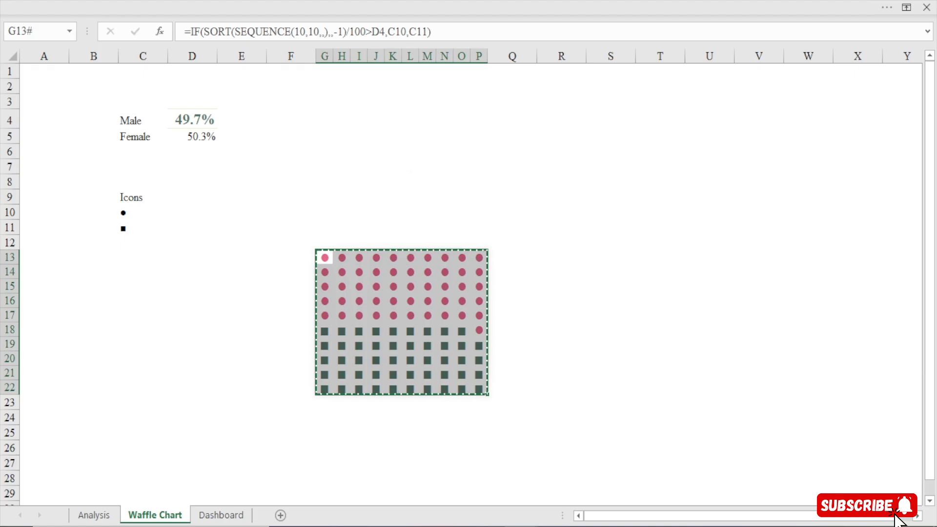
click(231, 515)
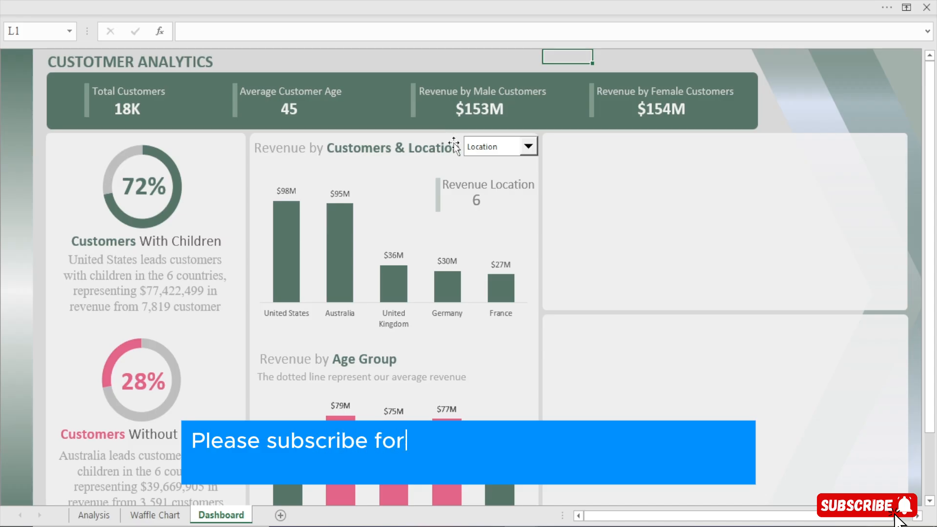
key(alt)
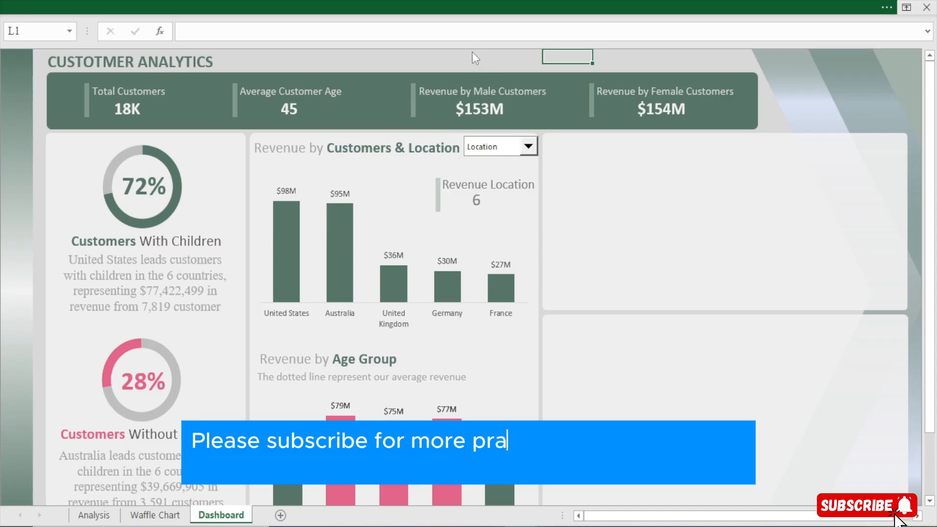
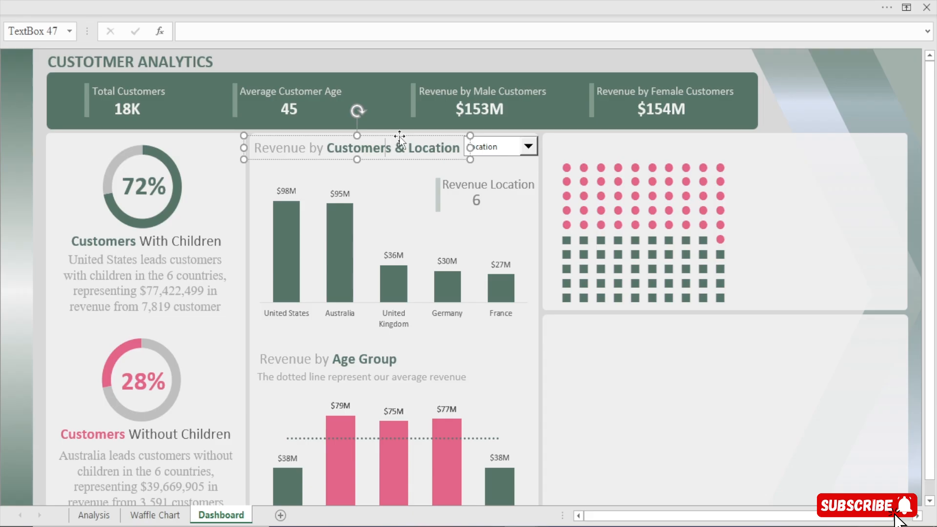
Duplicate the "Revenue by Customers & Location" title and place the copy above the waffle chart
key(ctrl+d)
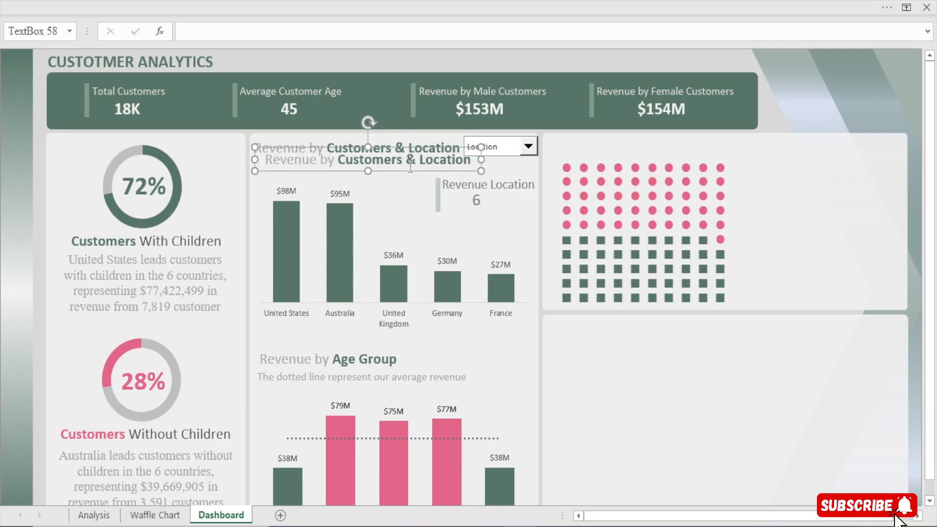
drag(409, 173, 694, 157)
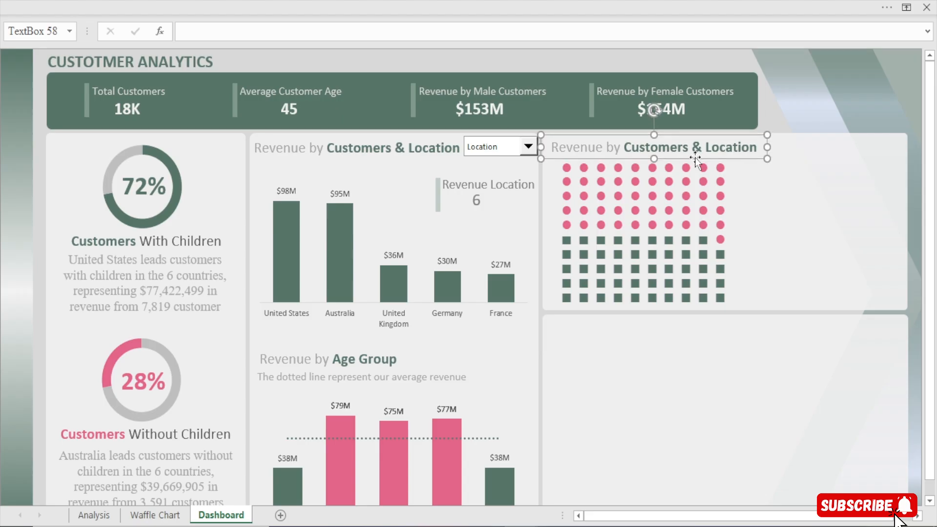
key(Up)
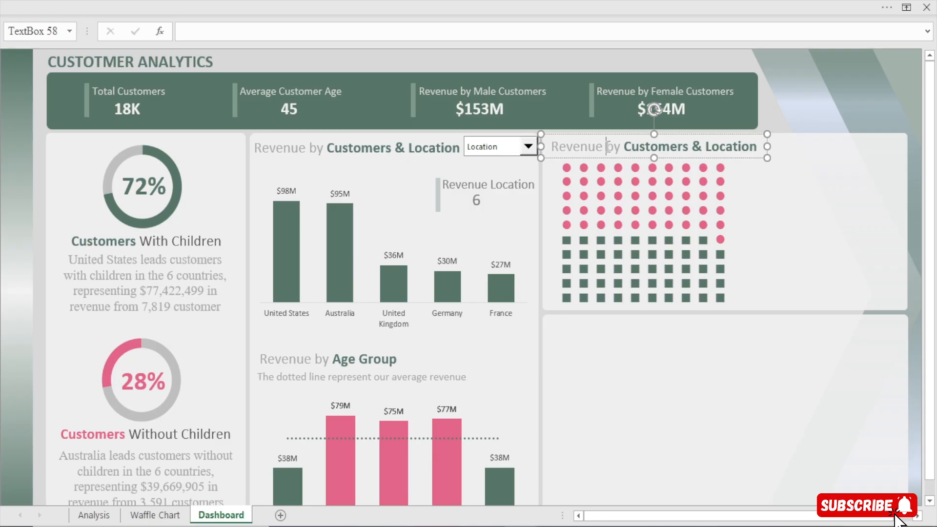
Replace "Revenue by" with "Earnings based" in the copied title above the waffle chart
key(BackSpace)
key(BackSpace)
key(BackSpace)
key(BackSpace)
key(BackSpace)
key(BackSpace)
key(BackSpace)
key(BackSpace)
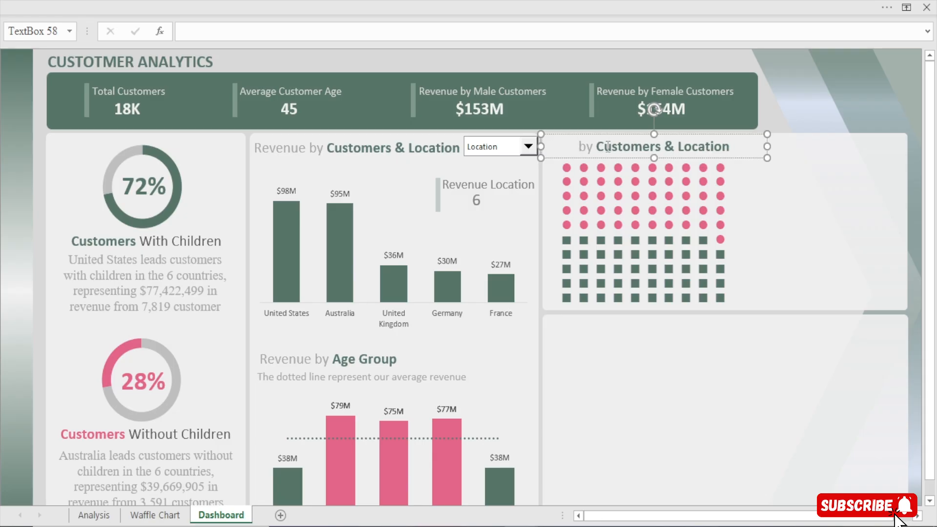
text(Earnion)
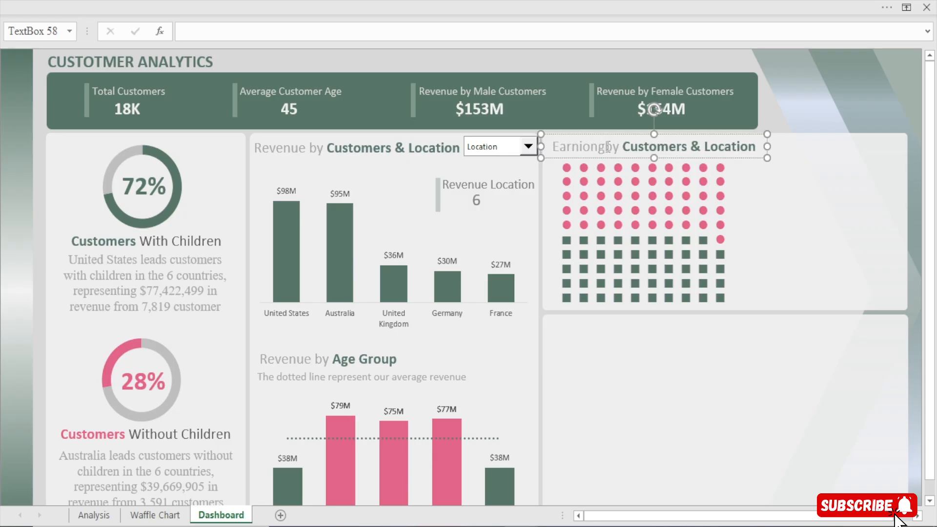
key(BackSpace)
key(BackSpace)
key(BackSpace)
text(ings)
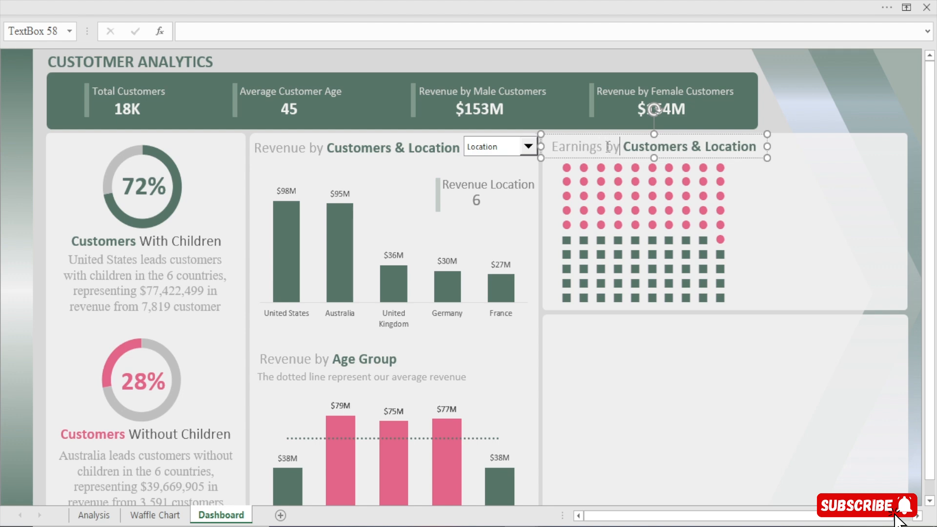
key(BackSpace)
text(ased)
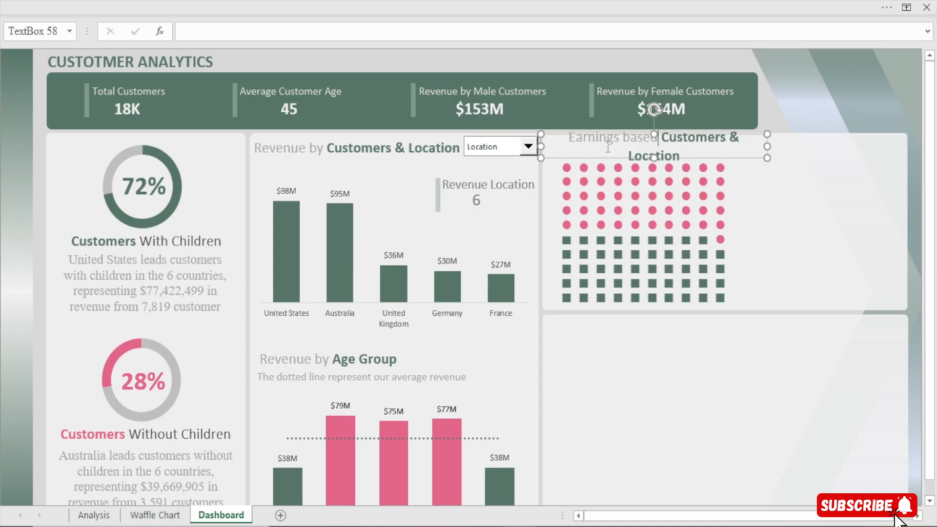
click(684, 154)
key(BackSpace)
key(BackSpace)
key(BackSpace)
key(BackSpace)
key(BackSpace)
key(BackSpace)
key(BackSpace)
key(BackSpace)
key(BackSpace)
key(BackSpace)
key(BackSpace)
key(BackSpace)
key(BackSpace)
key(BackSpace)
key(BackSpace)
key(BackSpace)
key(BackSpace)
key(BackSpace)
key(BackSpace)
key(BackSpace)
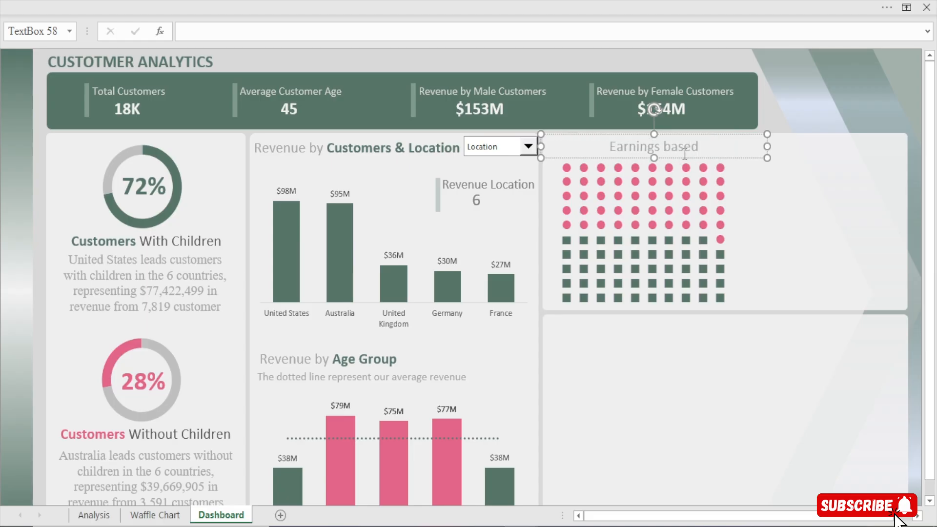
text(on)
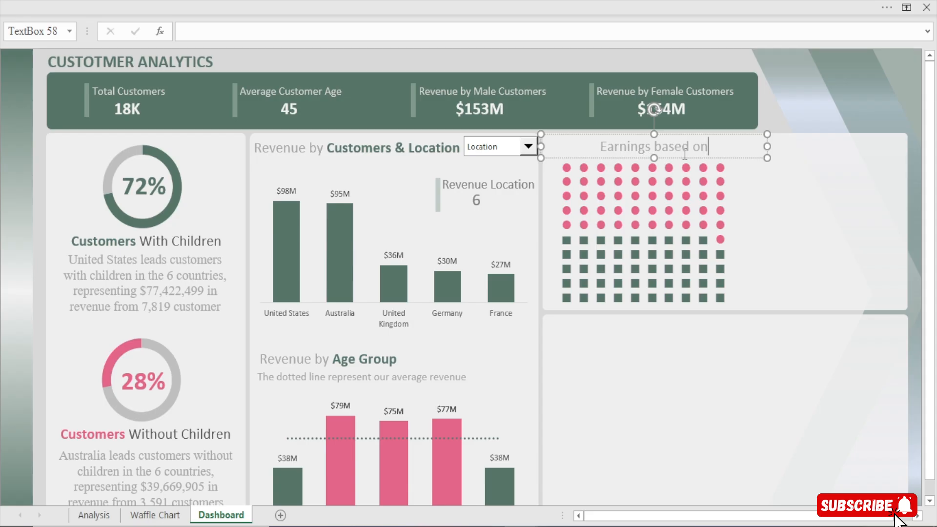
text( C)
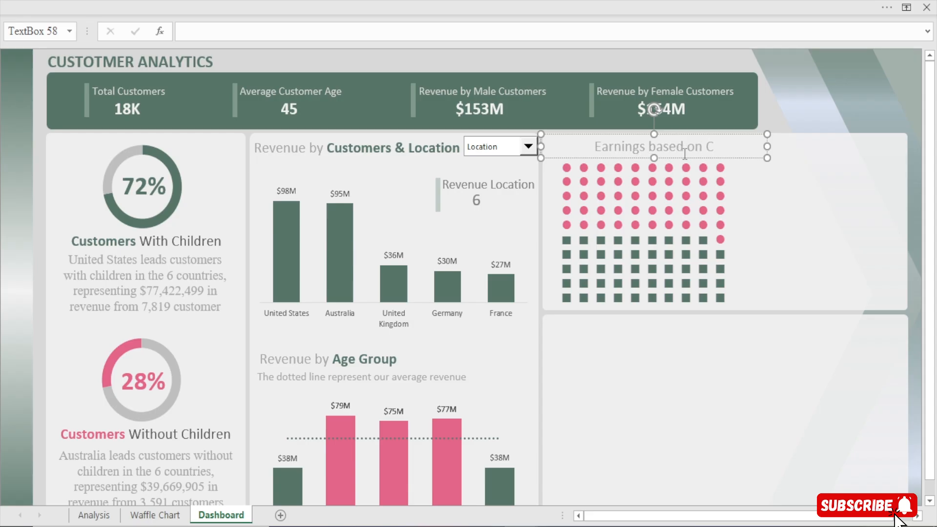
key(ctrl+z)
key(ctrl+z)
key(ctrl+z)
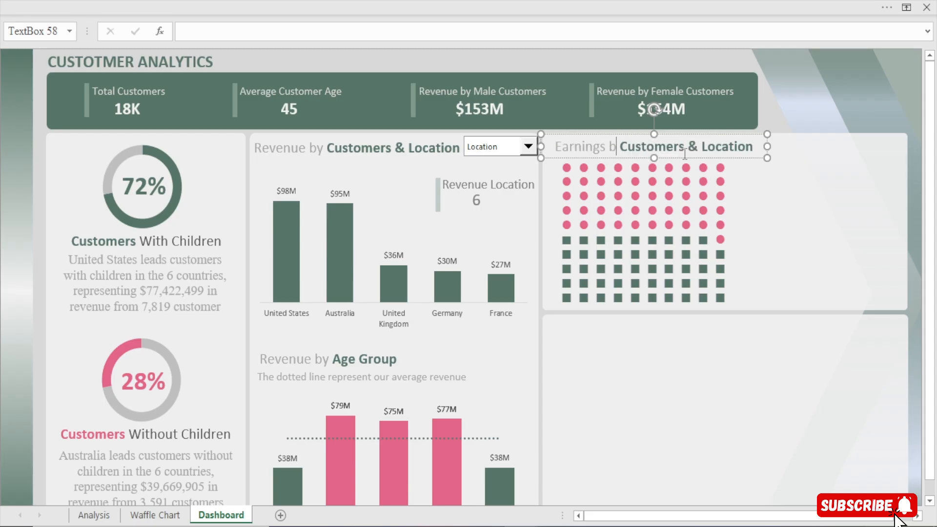
Edit the waffle chart's title to read "Earnings based on Customers", removing "& Location"
text(ased)
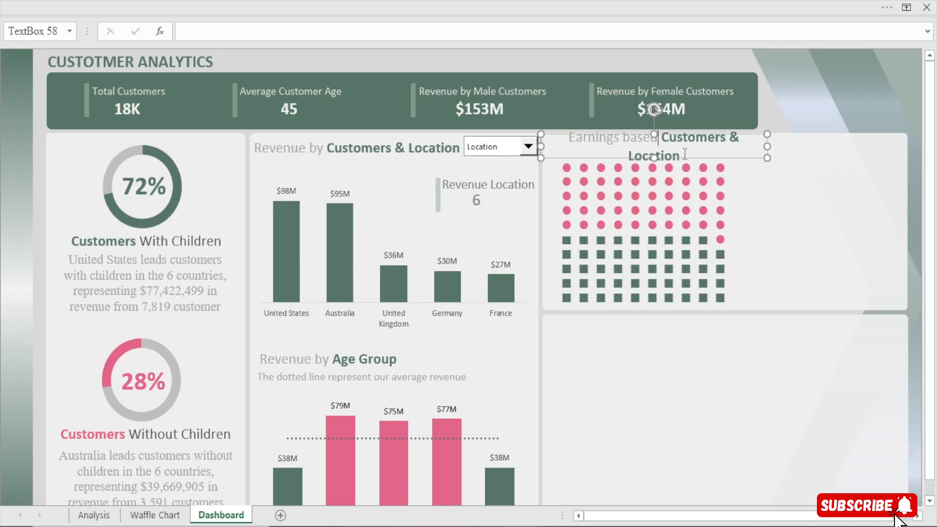
text( on)
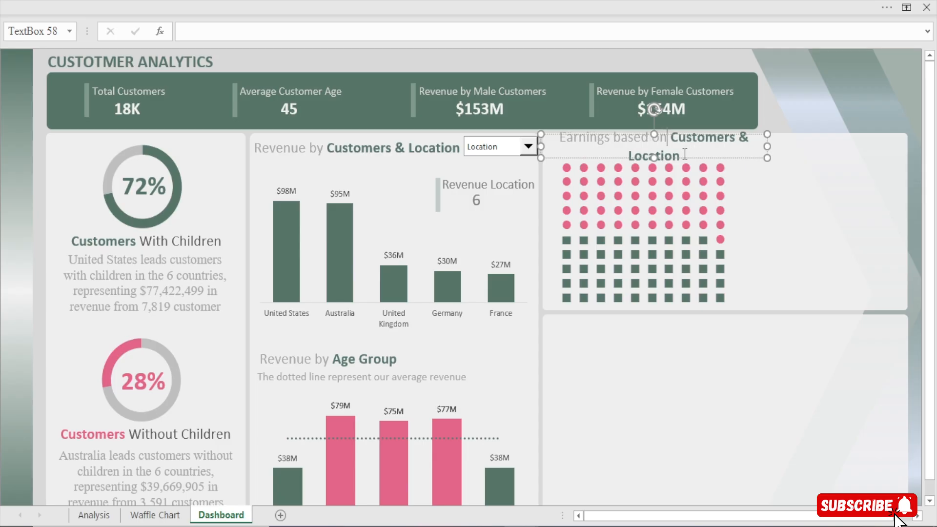
key(BackSpace)
key(BackSpace)
key(BackSpace)
key(BackSpace)
key(BackSpace)
key(BackSpace)
key(BackSpace)
key(BackSpace)
key(BackSpace)
key(BackSpace)
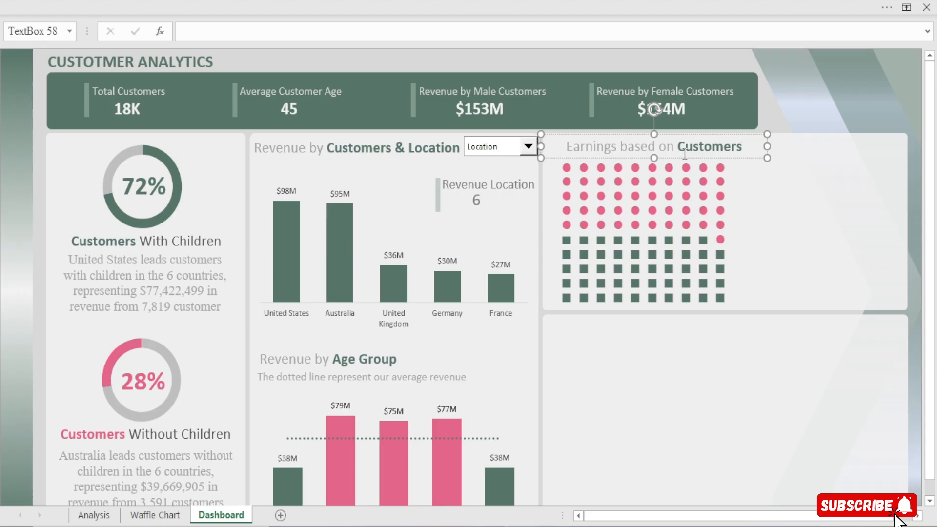
Add "Gender" at the end of the waffle chart's title and widen its text box to fit one line
text(Genf)
key(BackSpace)
text(der)
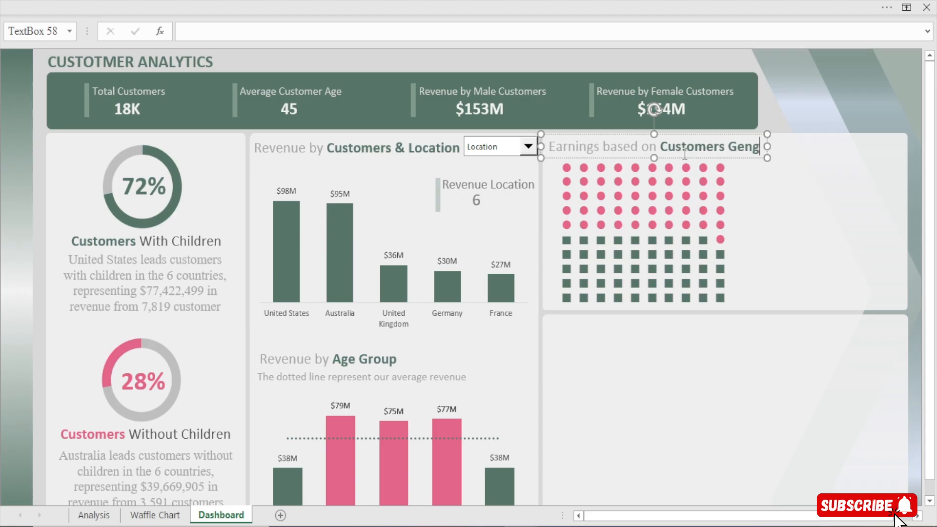
key(BackSpace)
key(BackSpace)
key(BackSpace)
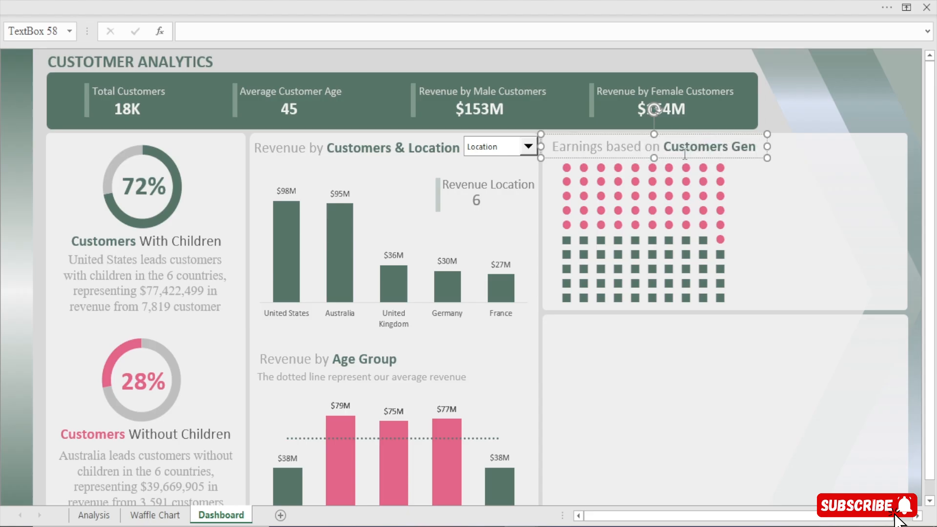
text(der)
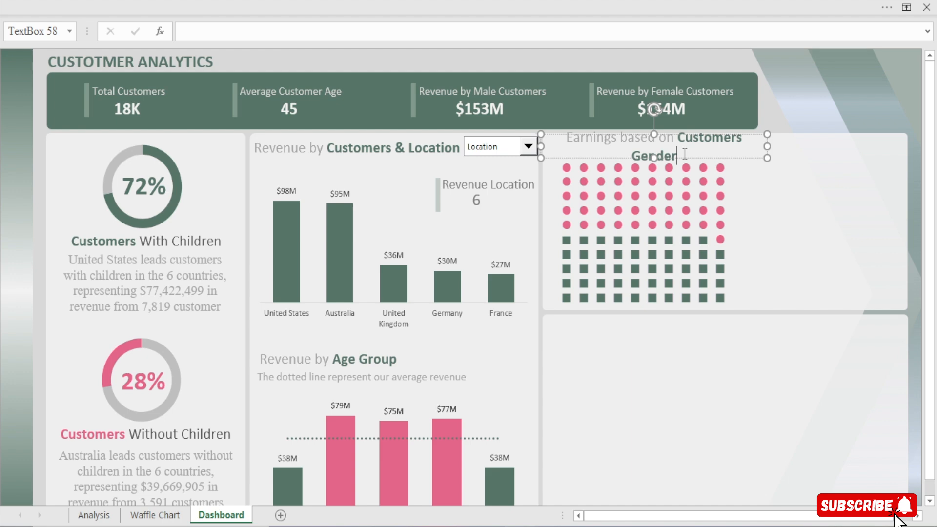
drag(767, 147, 786, 148)
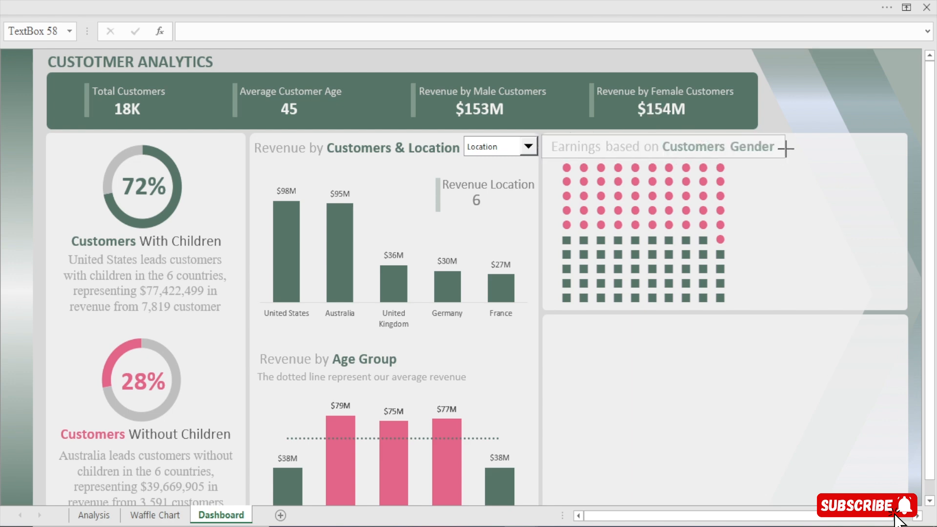
click(709, 56)
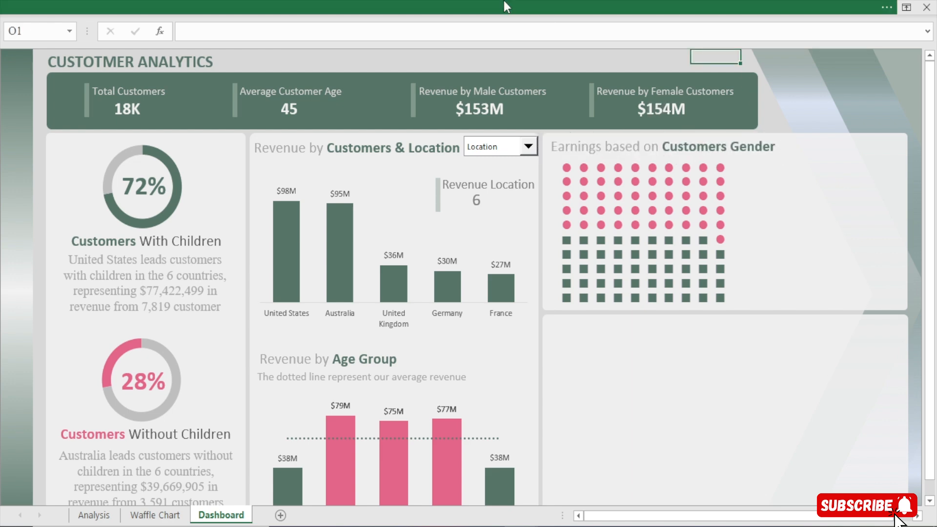
click(461, 14)
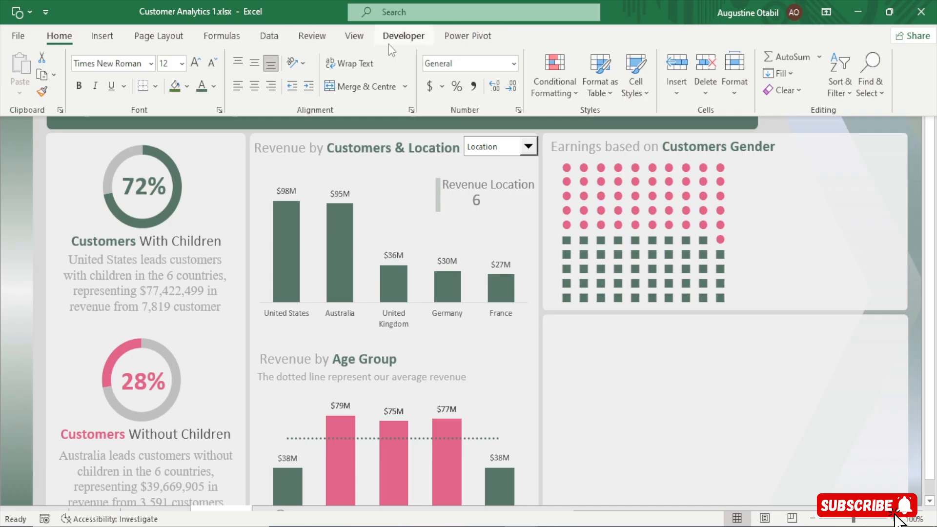
click(789, 236)
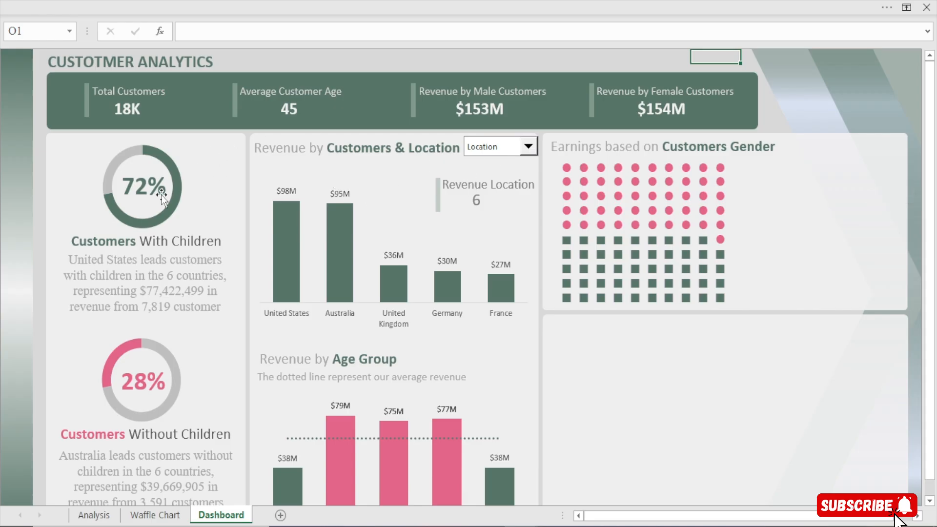
Duplicate the "Customers With Children" label and place the copy beside the waffle chart's upper rows
click(107, 237)
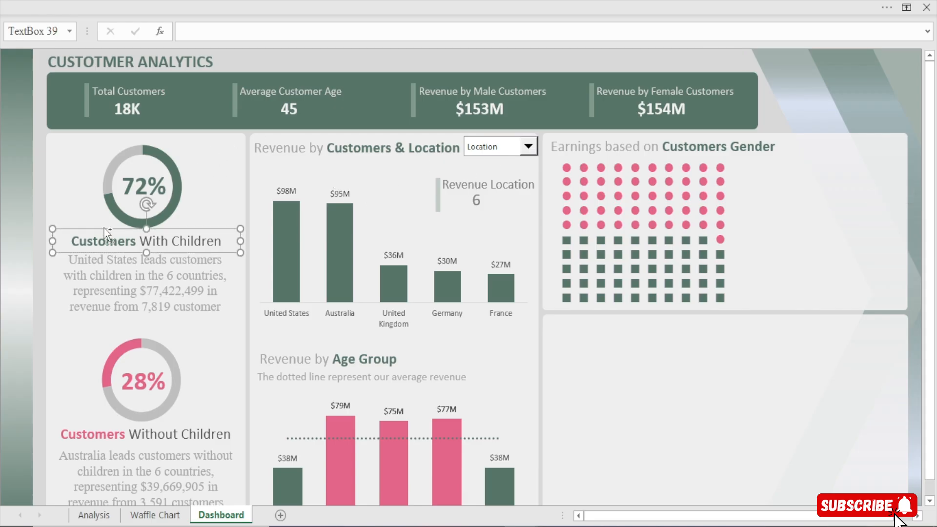
key(ctrl+d)
drag(137, 241, 797, 170)
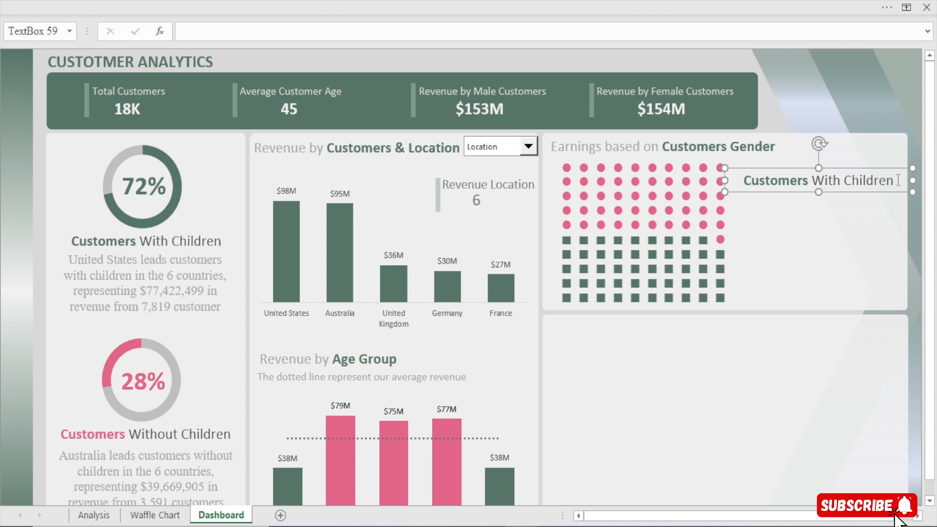
Change the copied label's text to "Female Customers"
drag(897, 180, 821, 182)
key(BackSpace)
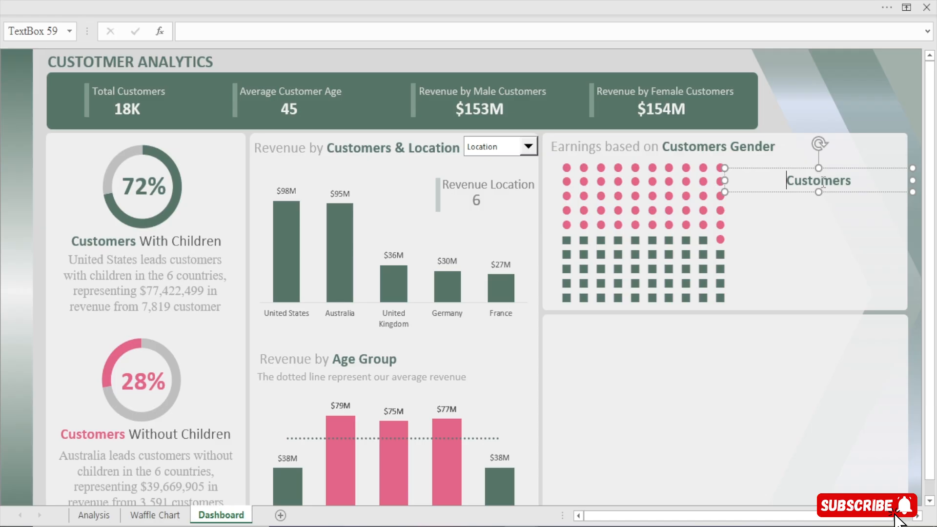
text(Femal)
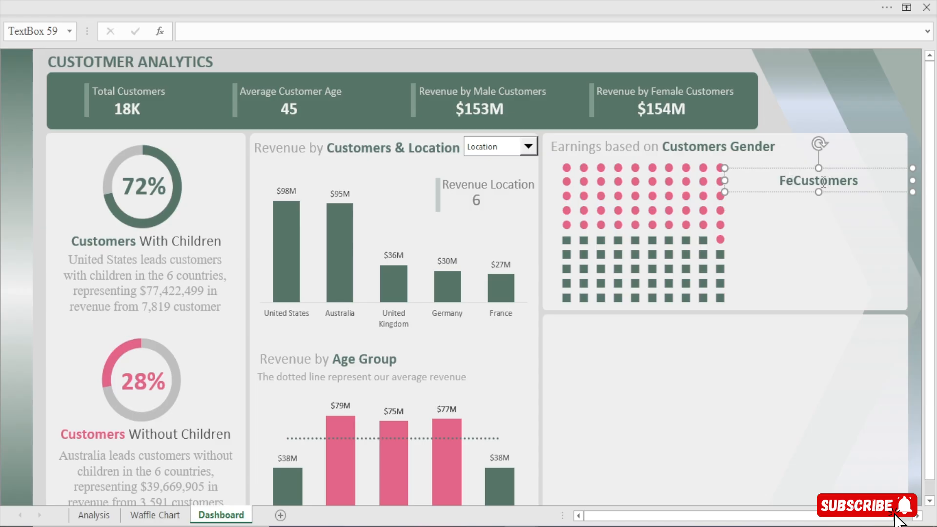
text(e)
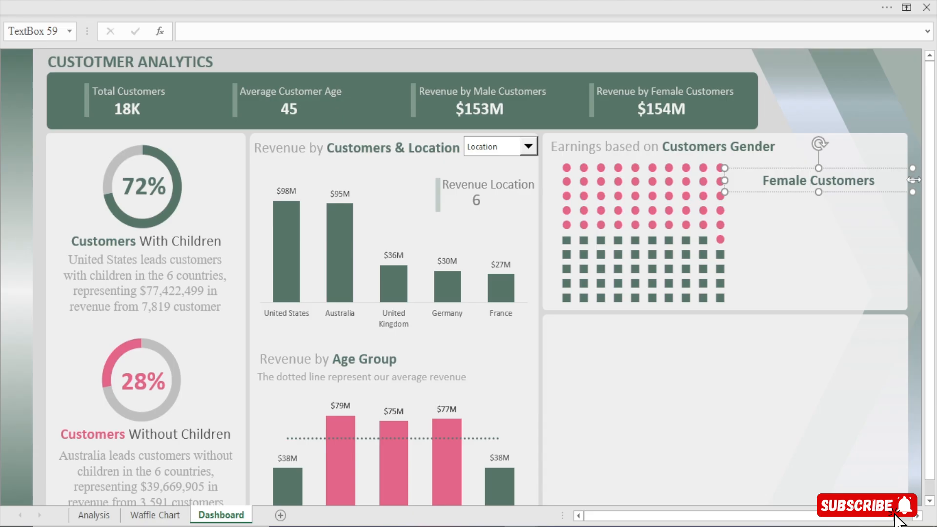
Narrow the "Female Customers" text box and nudge it right, clear of the waffle chart
drag(912, 180, 870, 187)
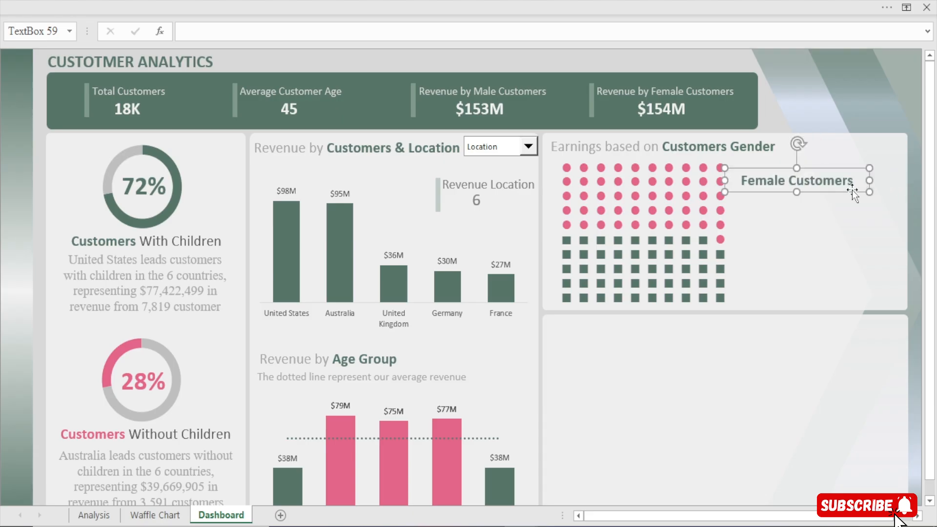
key(Right)
key(Right)
key(Right)
key(Right)
key(Right)
key(Right)
key(Right)
key(Right)
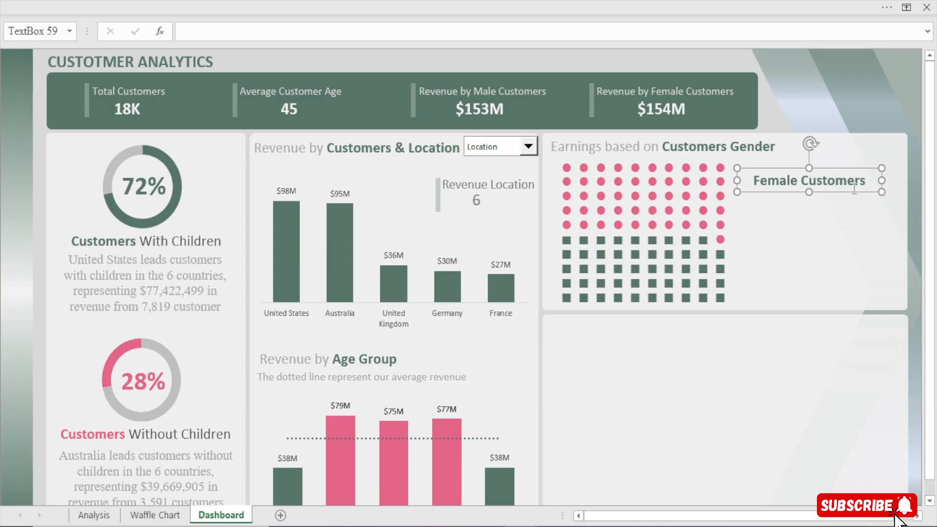
key(Right)
key(Right)
key(Right)
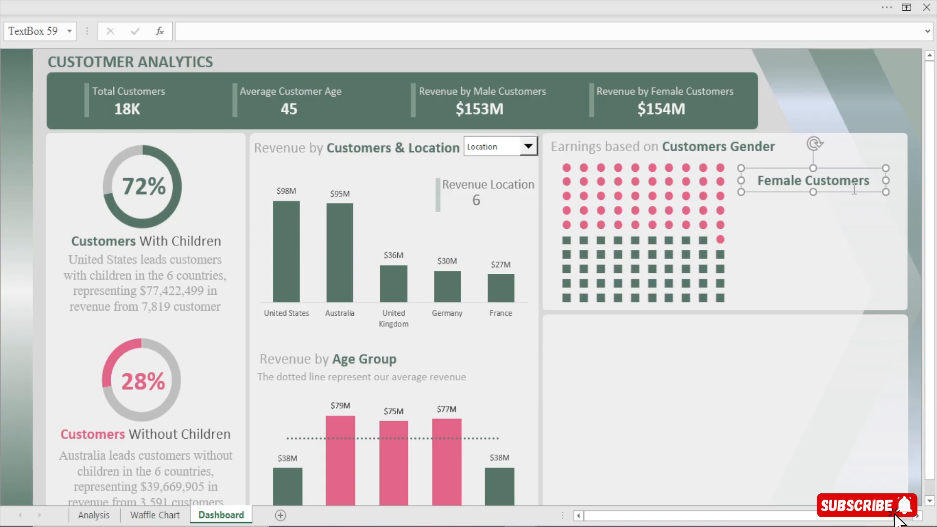
Duplicate the pink 28% text box and place the copy beneath the "Female Customers" label
click(153, 187)
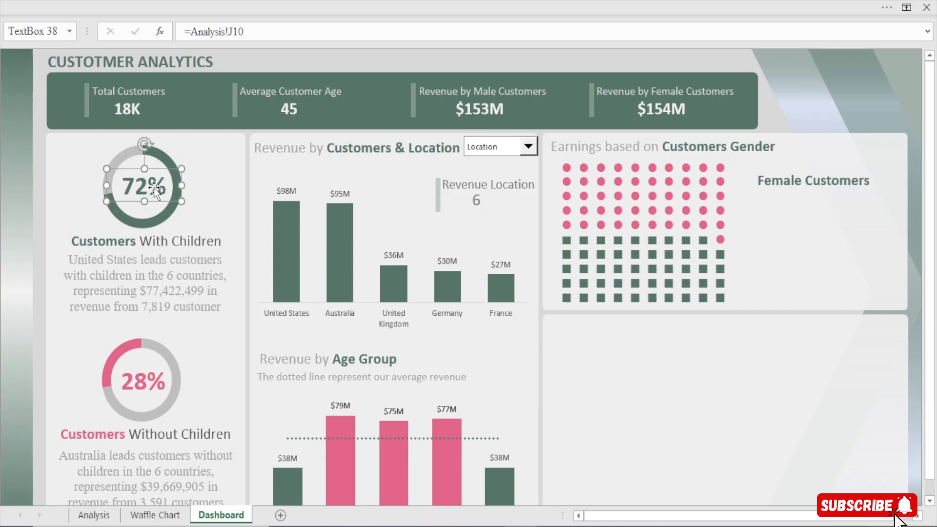
click(143, 377)
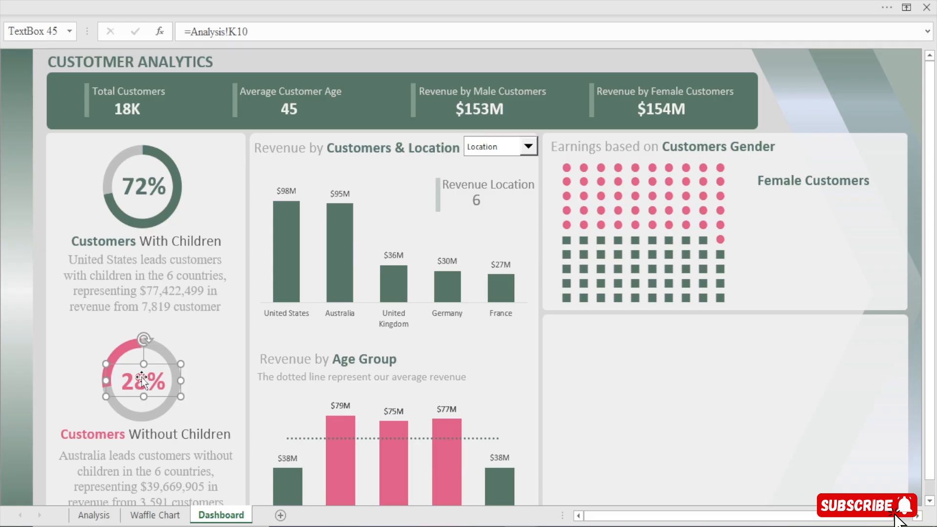
key(ctrl+d)
drag(144, 378, 820, 199)
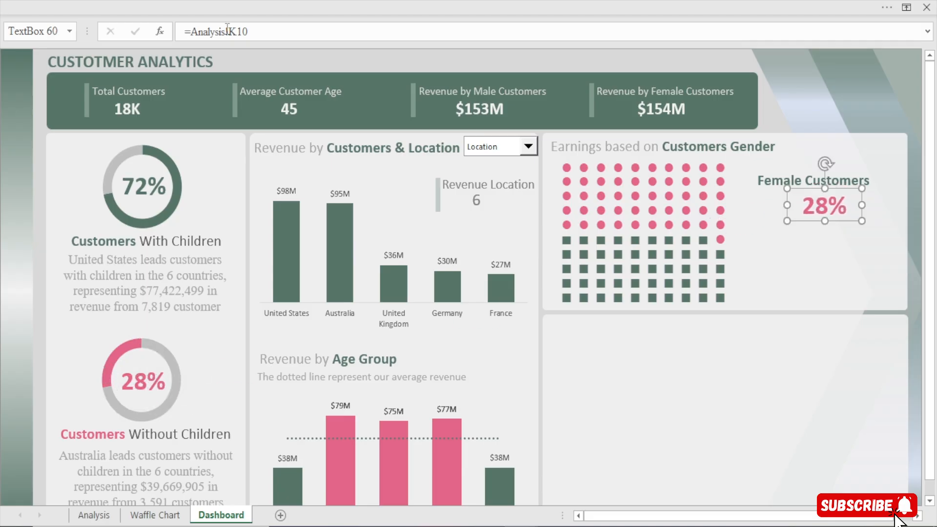
Link the percentage text box beneath "Female Customers" to cell D5 of the Waffle Chart sheet
drag(270, 29, 29, 30)
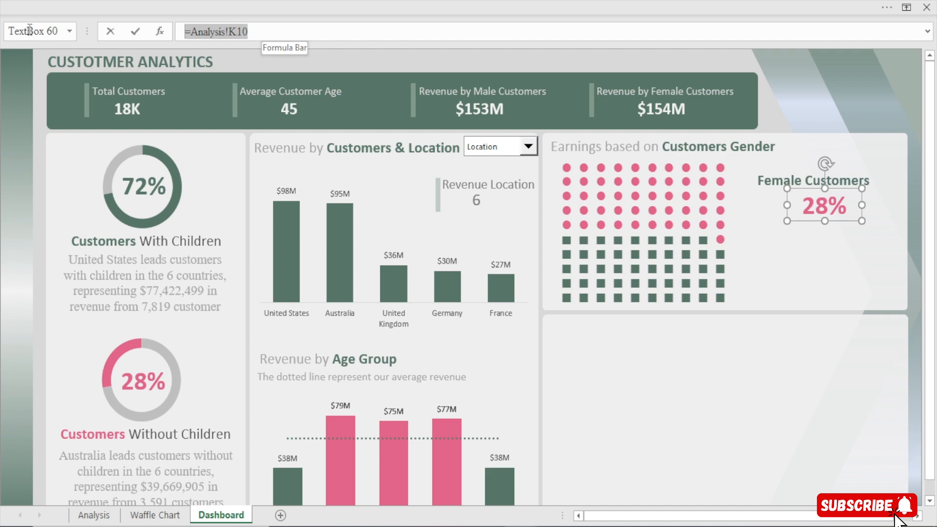
text(=)
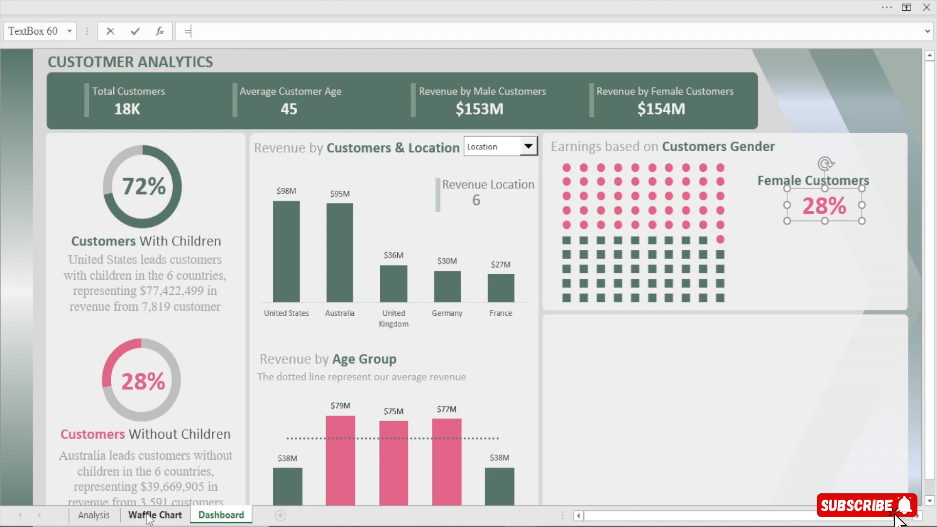
click(165, 518)
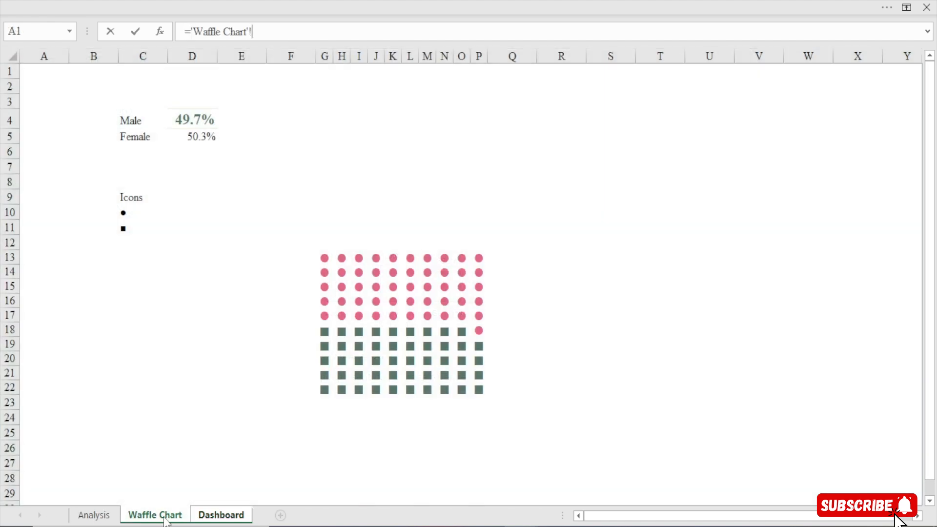
click(202, 137)
key(Return)
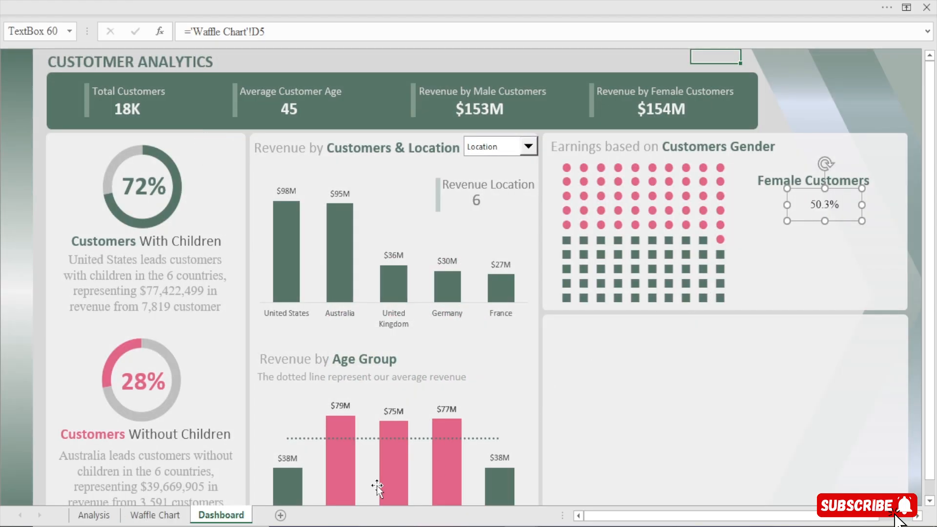
Copy the formatting of the pink 28% text box onto the percentage beneath "Female Customers"
click(144, 379)
click(315, 1)
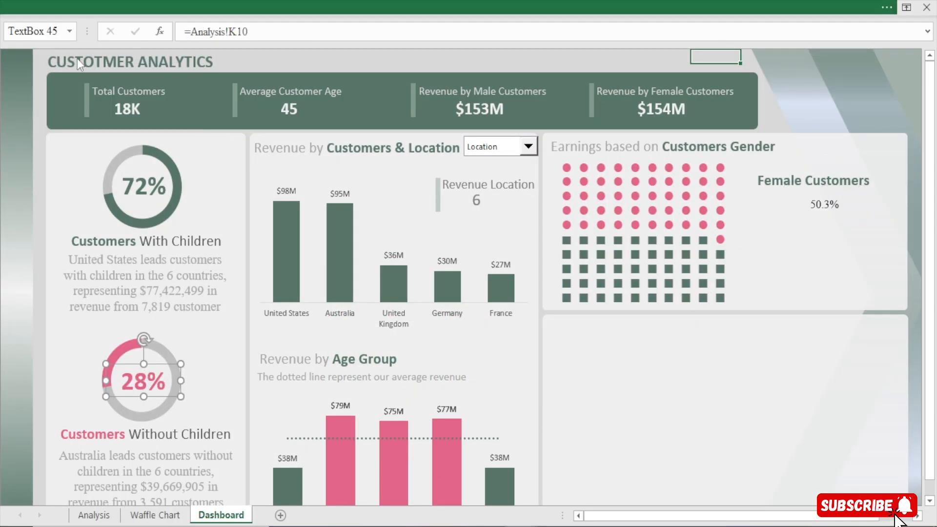
click(35, 92)
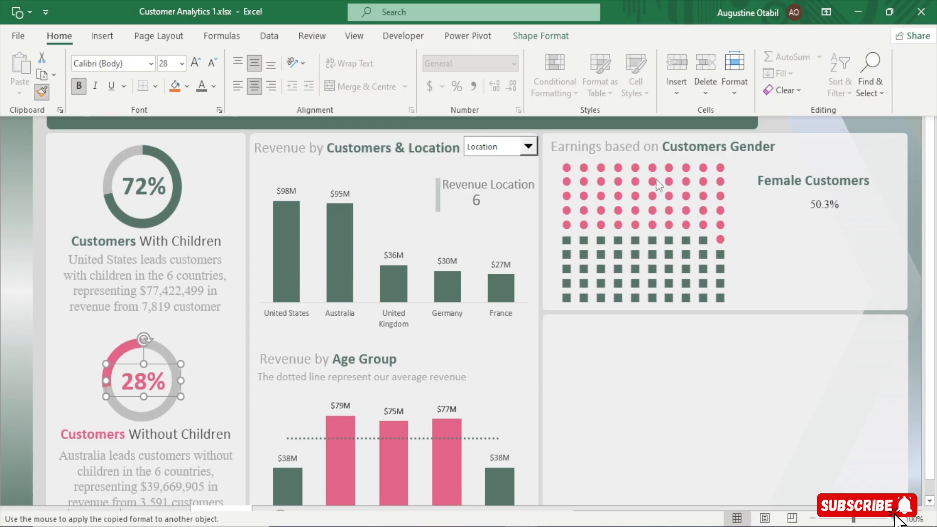
click(825, 205)
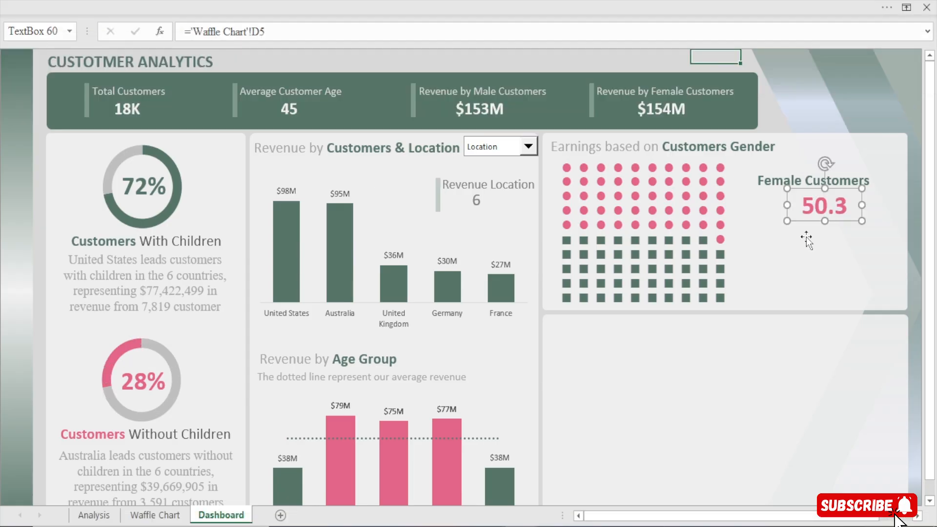
Widen the female percentage text box to fit its whole value and nudge it left under its label
drag(826, 208, 867, 205)
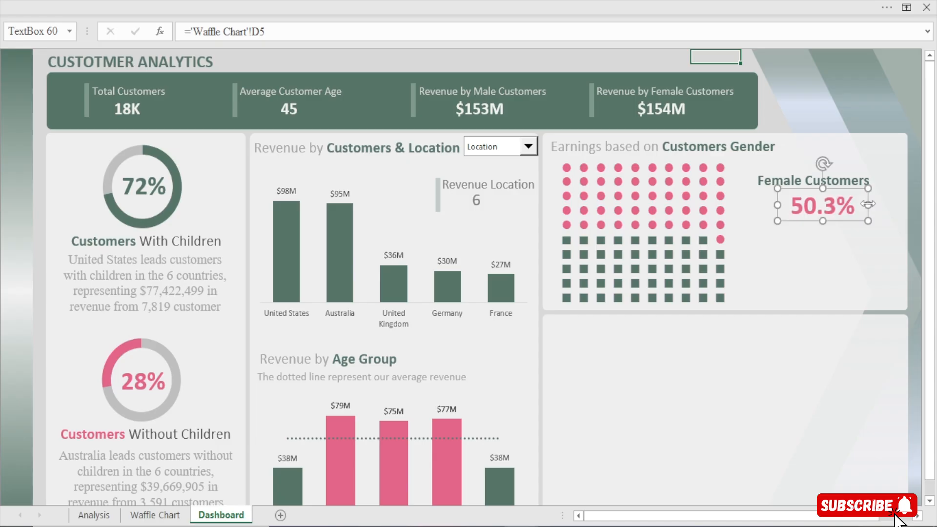
key(Left)
key(Left)
key(Left)
key(Left)
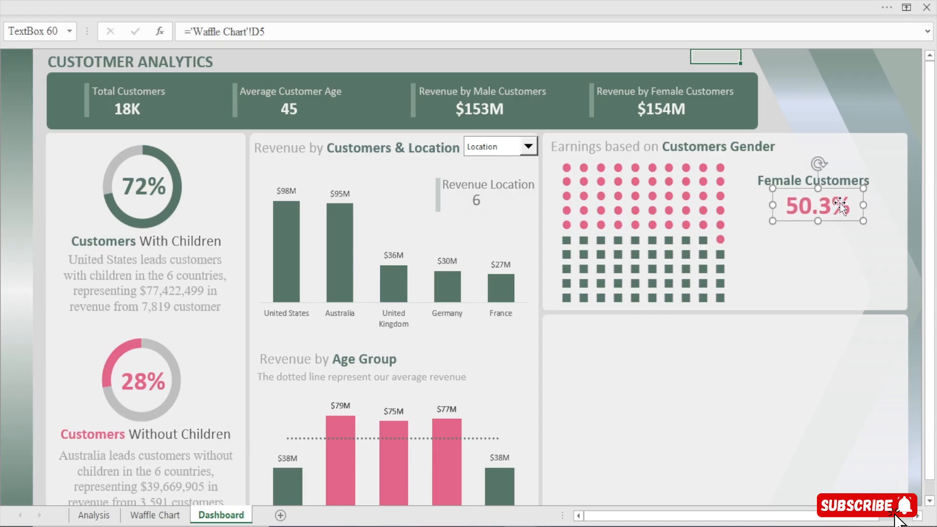
Change the "Female Customers" label's font colour to the recently used pink
click(795, 185)
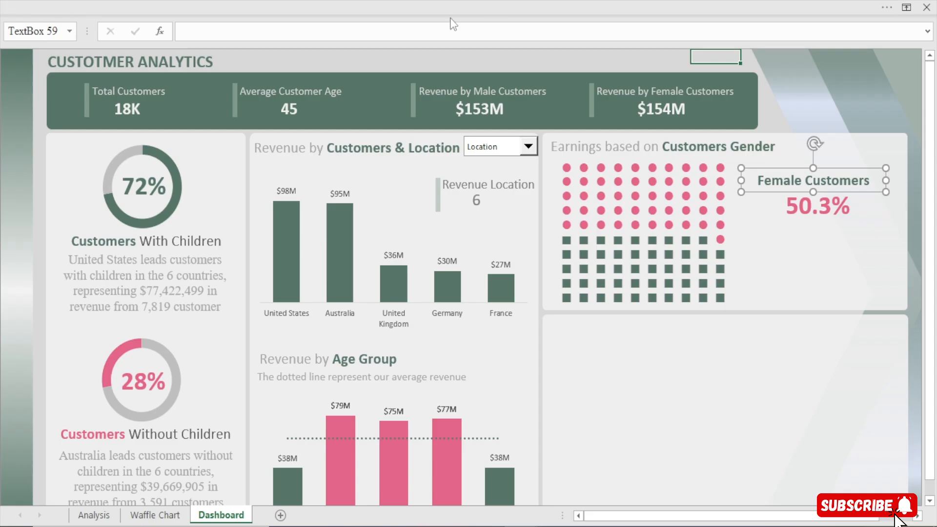
click(537, 8)
click(216, 86)
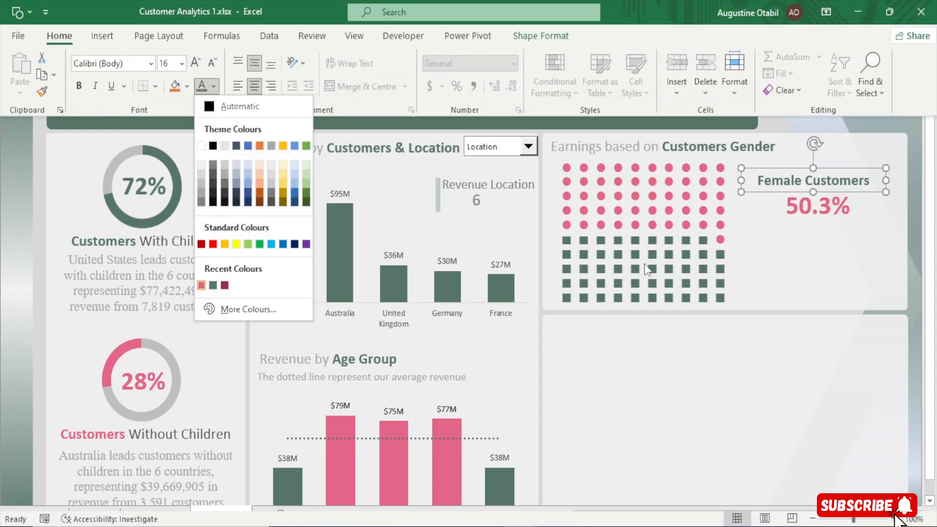
click(201, 285)
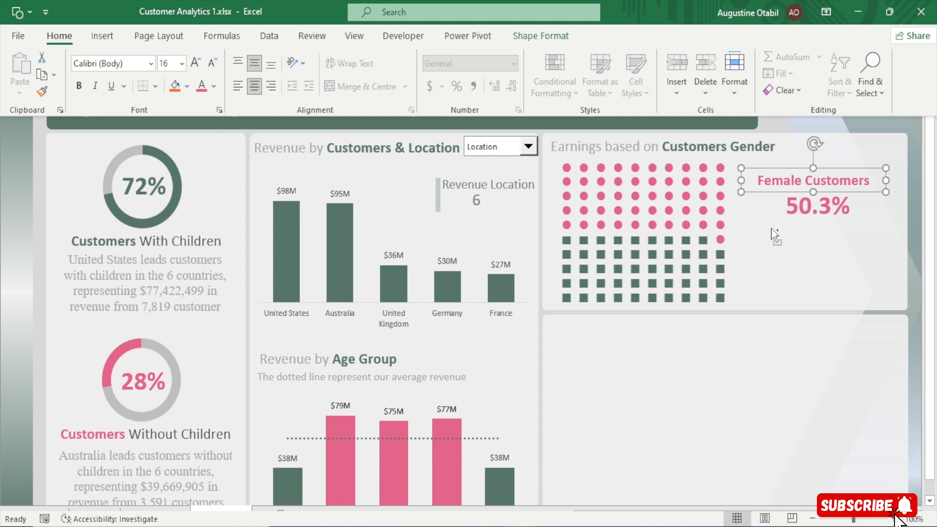
Duplicate the "Female Customers" label below the female percentage and change the copy's text to "Male Customers"
drag(774, 235, 805, 262)
key(ctrl+shift+F1)
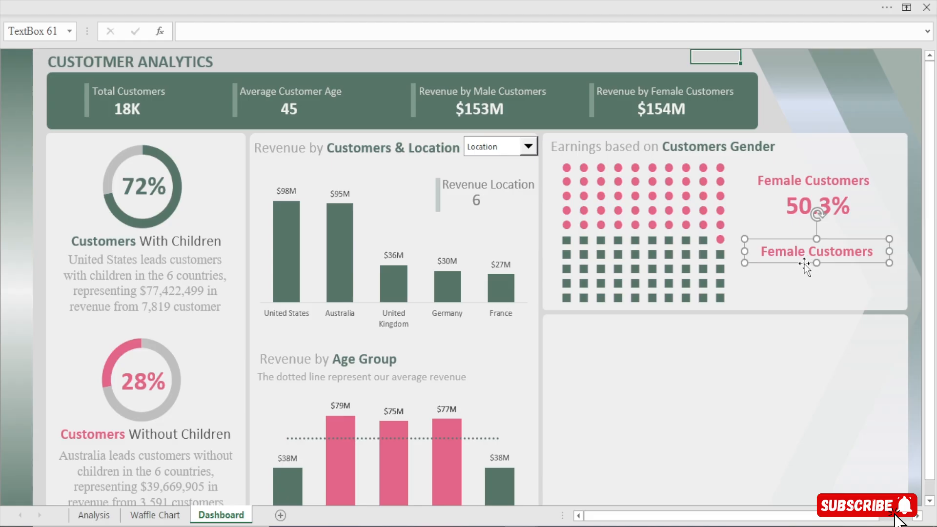
key(BackSpace)
key(BackSpace)
key(BackSpace)
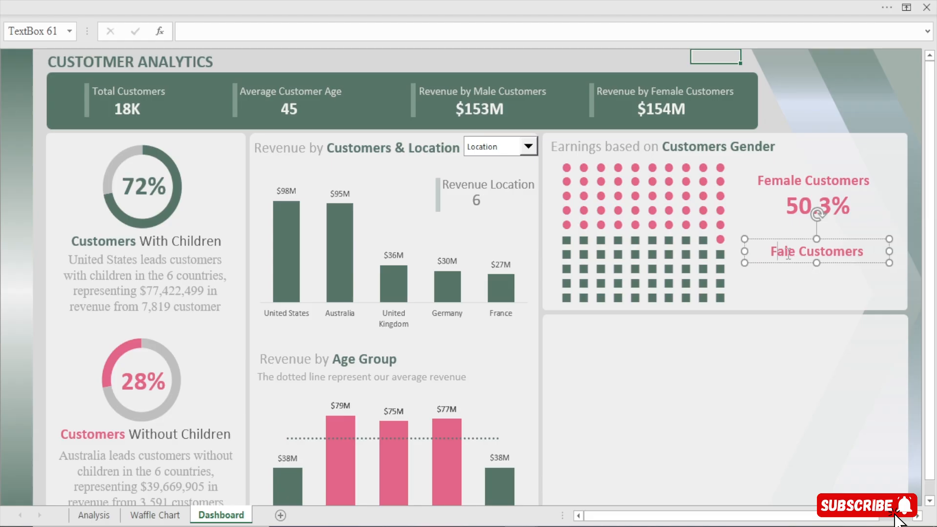
text(M)
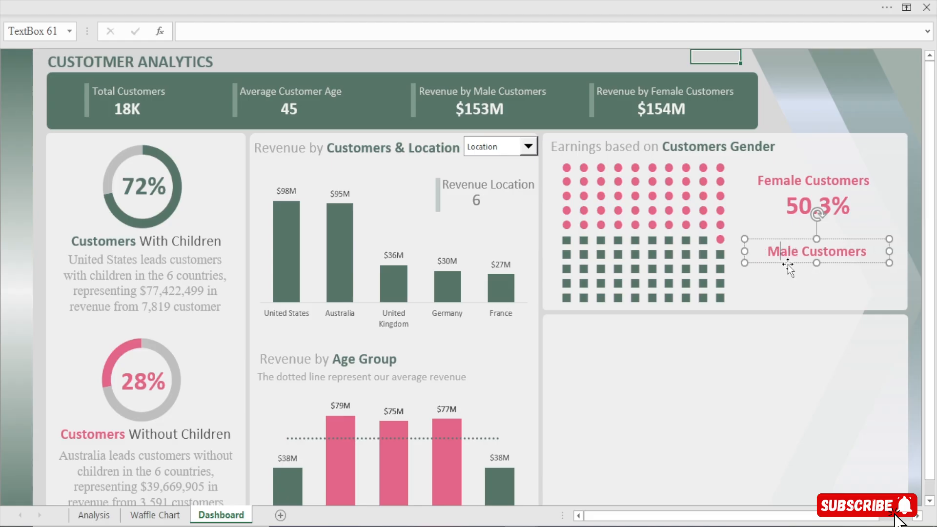
Duplicate the female percentage box beneath "Male Customers" and link the copy to cell D4 of the Waffle Chart sheet
click(807, 200)
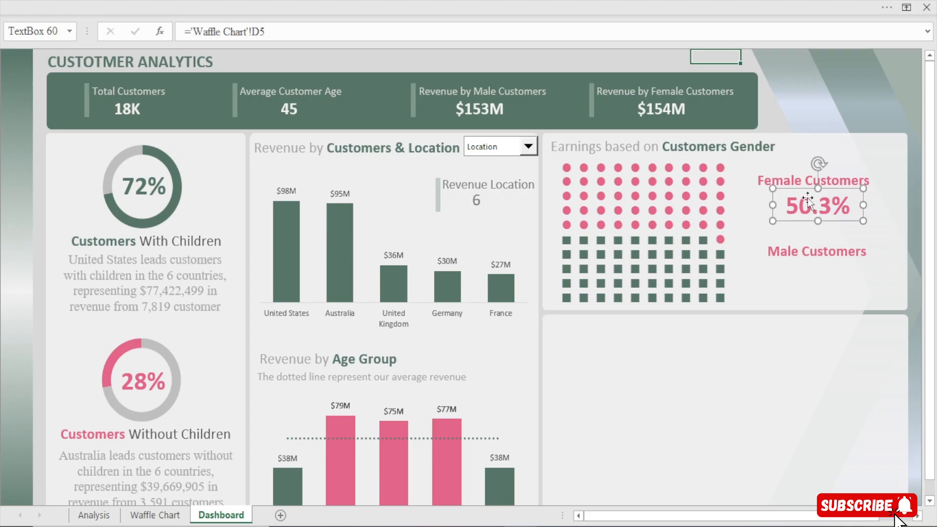
drag(808, 201, 802, 276)
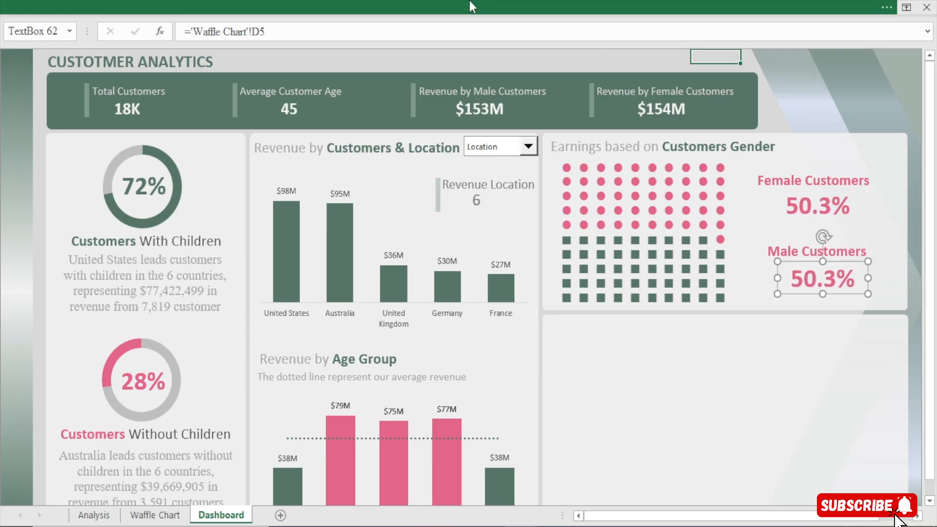
drag(268, 34, 75, 50)
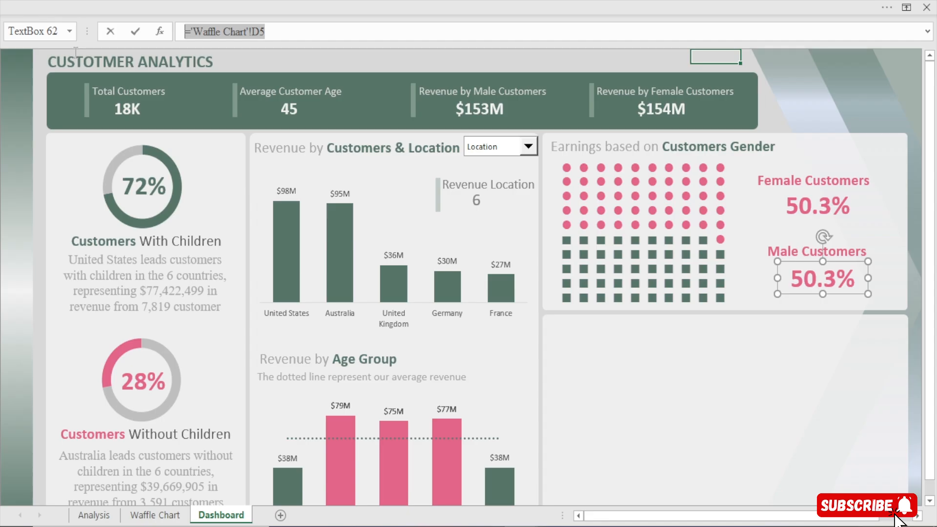
text(=)
click(154, 515)
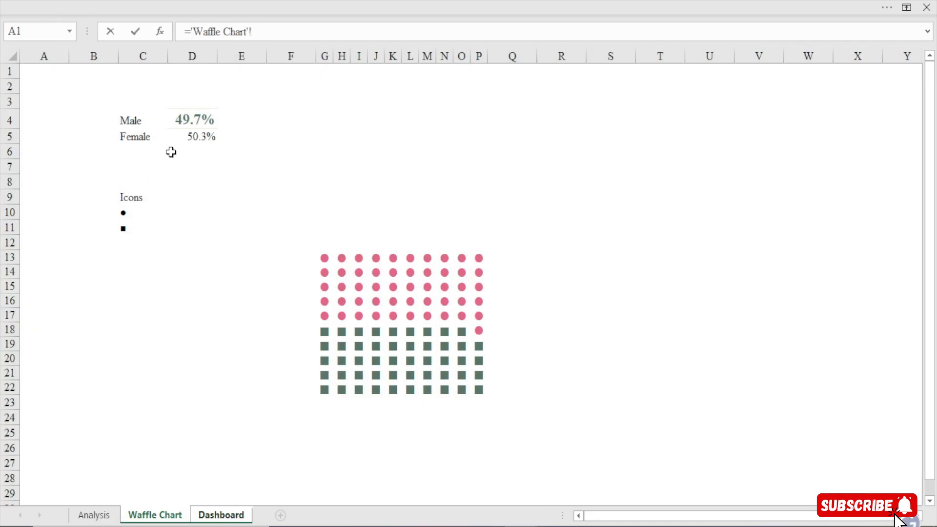
click(194, 119)
key(Return)
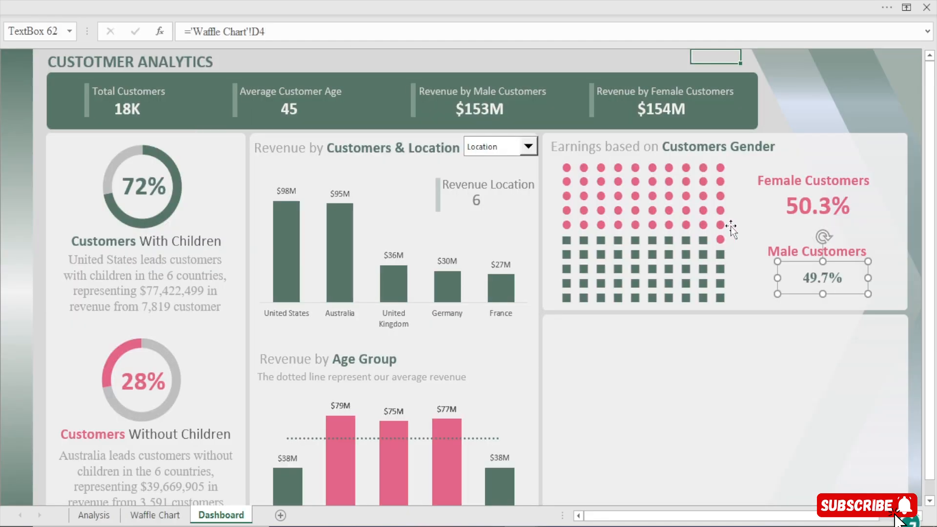
Copy the formatting of the green 72% text box onto the percentage beneath "Male Customers"
click(142, 182)
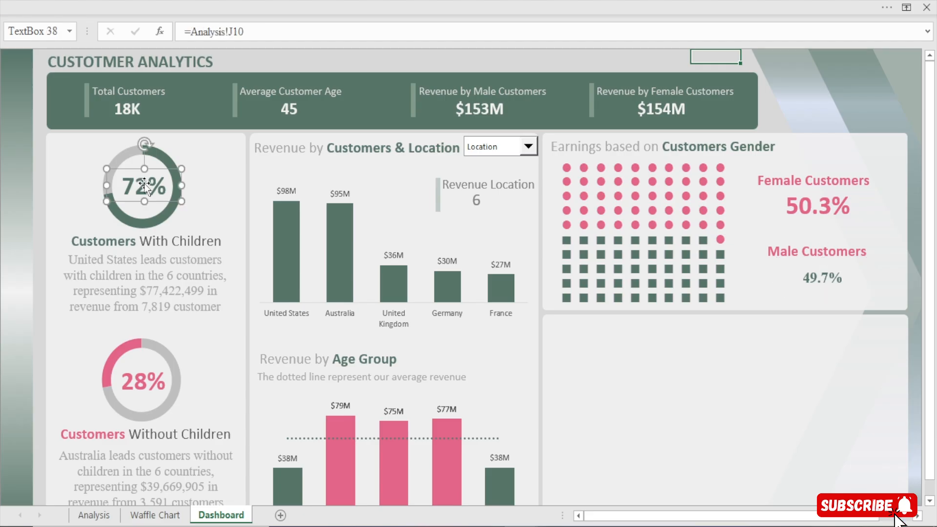
click(314, 1)
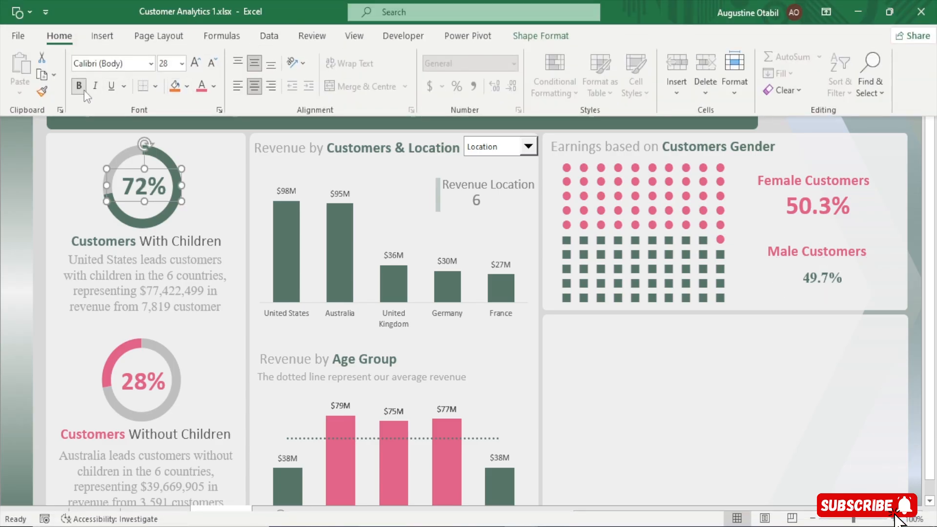
click(42, 91)
click(824, 279)
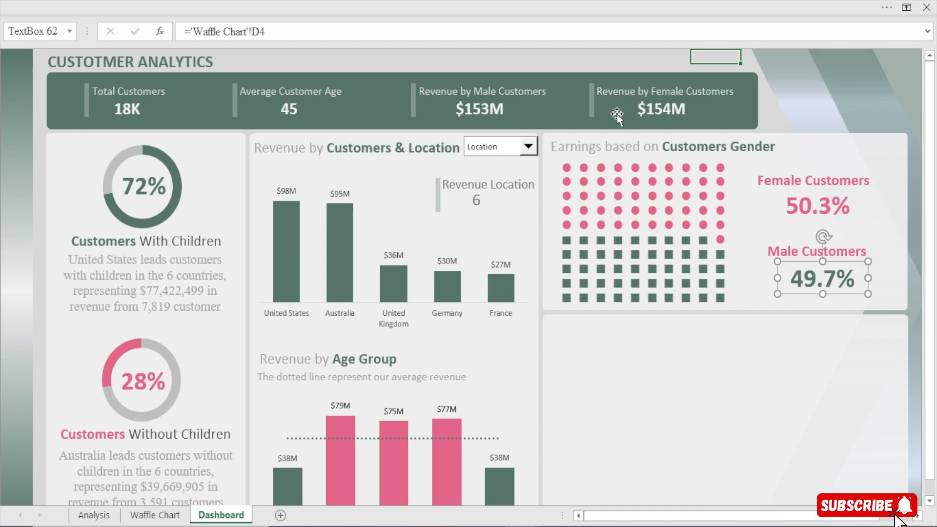
Hide the formula bar to give the dashboard more room
click(603, 64)
click(429, 1)
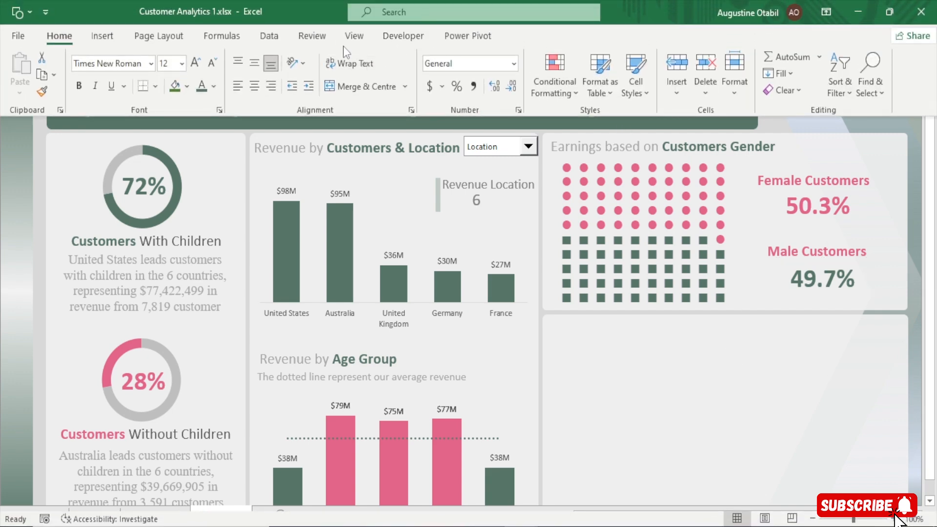
click(355, 36)
click(208, 63)
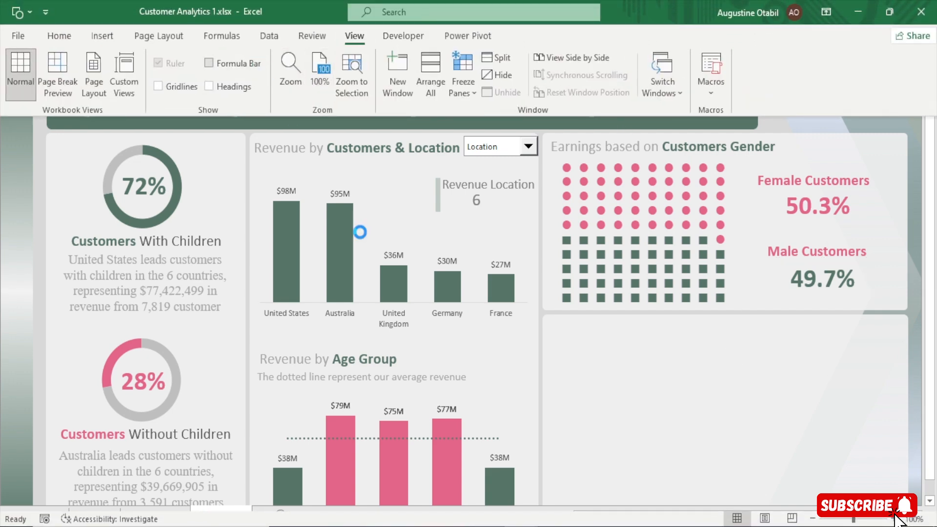
click(659, 310)
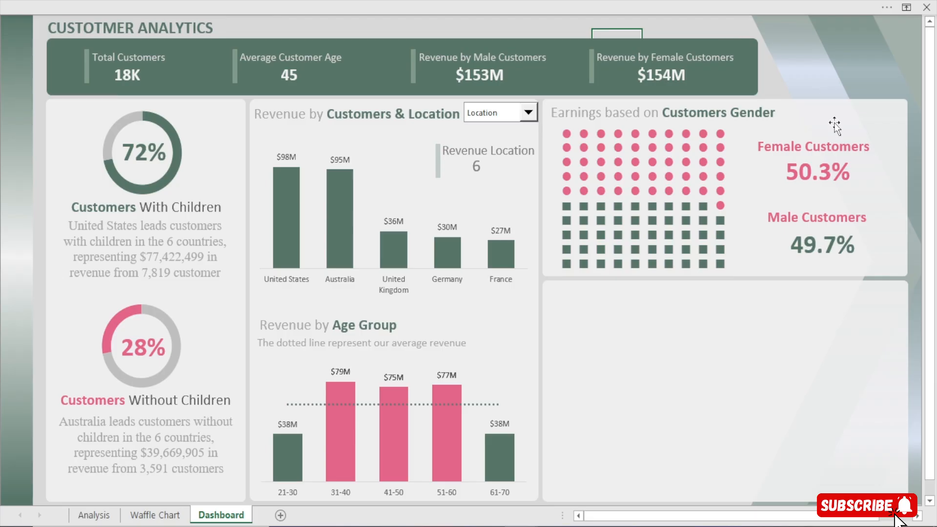
Change the font colour of the "Male Customers" label
click(844, 218)
click(365, 1)
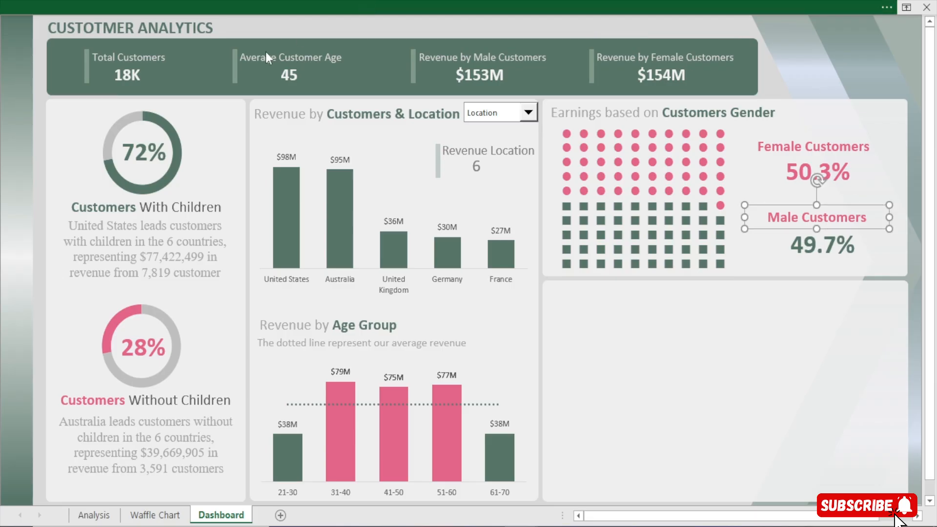
click(59, 36)
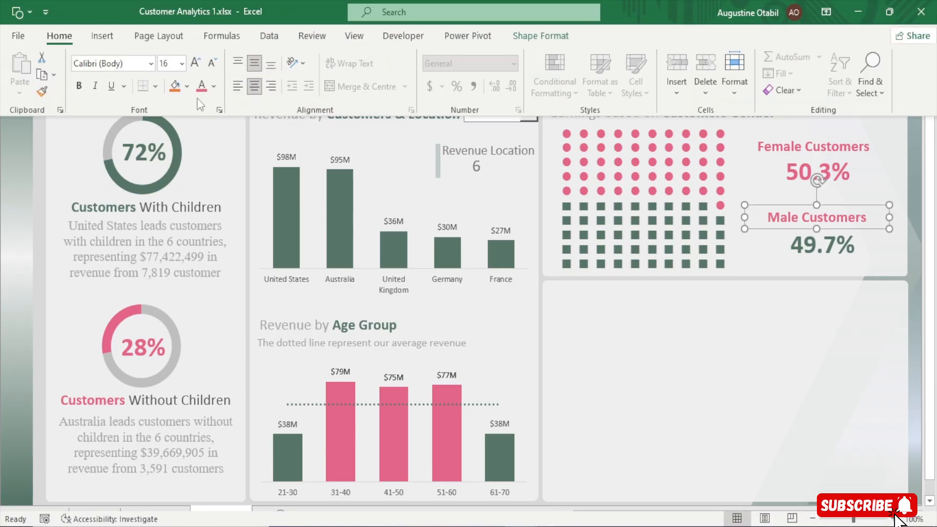
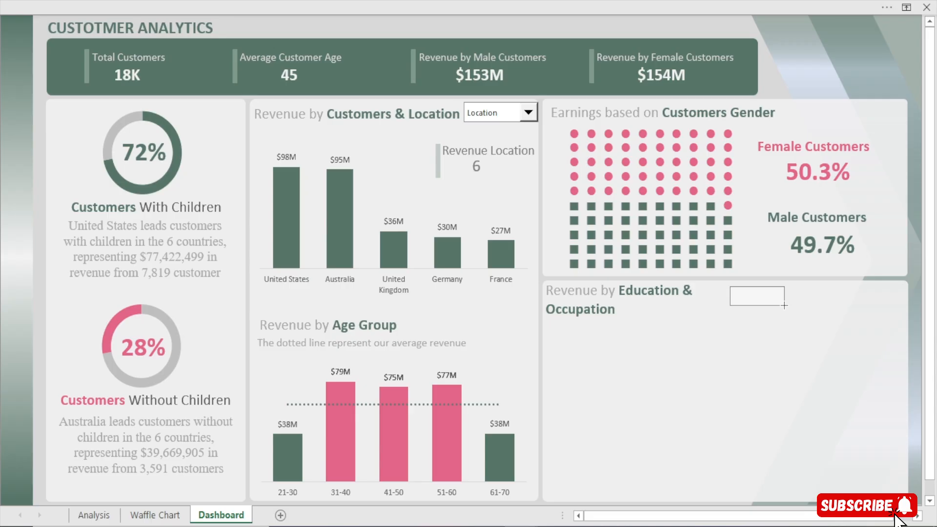
Draw a combo box beside the "Revenue by Education & Occupation" heading, nudge it closer to the heading and widen it slightly
drag(786, 305, 786, 305)
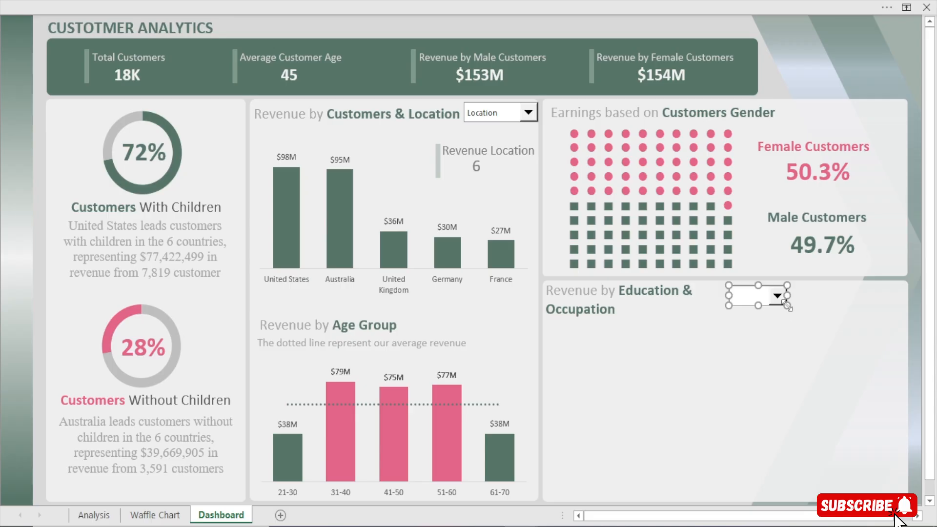
key(Left)
key(Left)
key(Left)
key(Left)
key(Left)
key(Left)
key(Left)
key(Left)
key(Left)
key(Left)
key(Left)
key(Left)
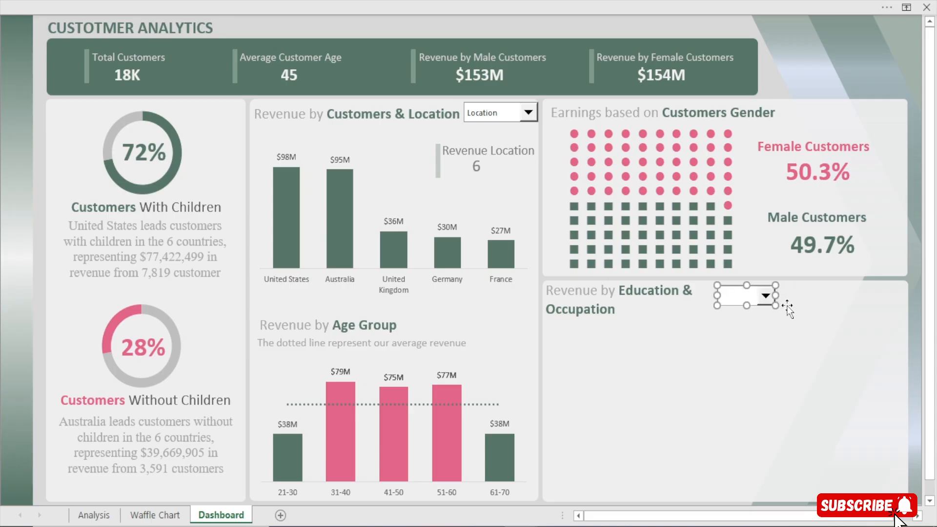
key(Up)
key(Up)
key(Up)
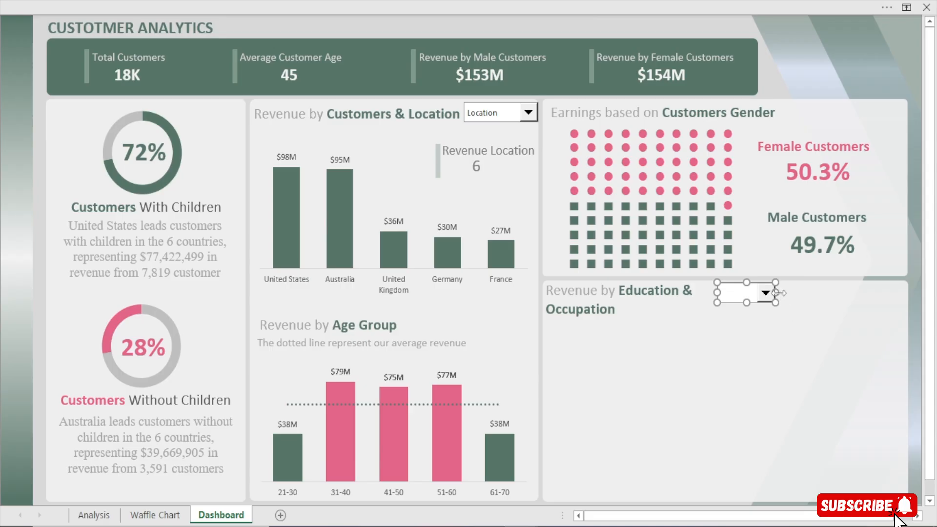
drag(717, 293, 707, 293)
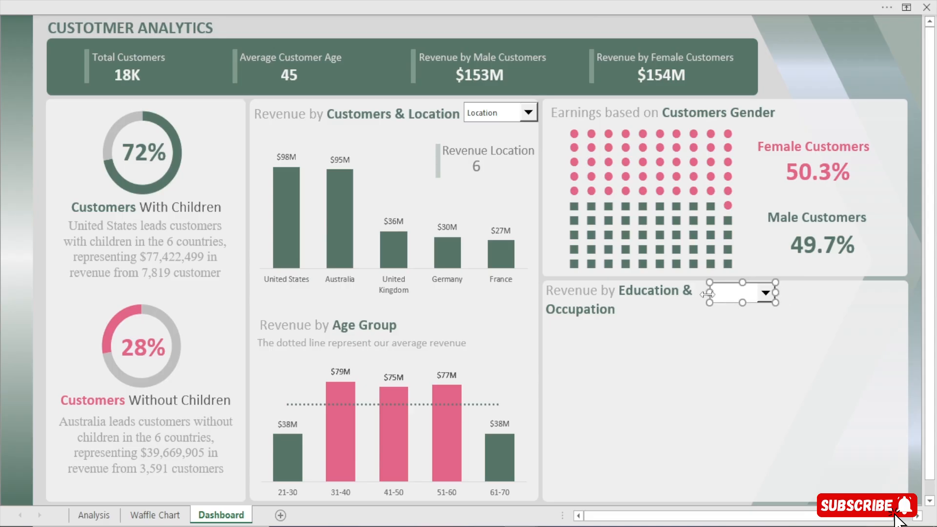
Copy the male and female percentage pivot table on the Analysis sheet, with its KPIs heading, to cell AZ4
click(93, 515)
click(265, 84)
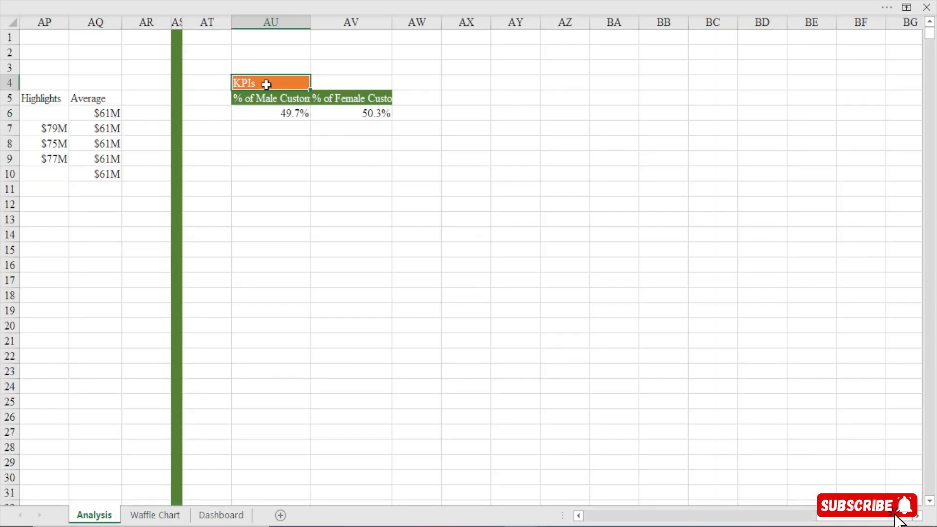
key(ctrl+a)
key(ctrl+c)
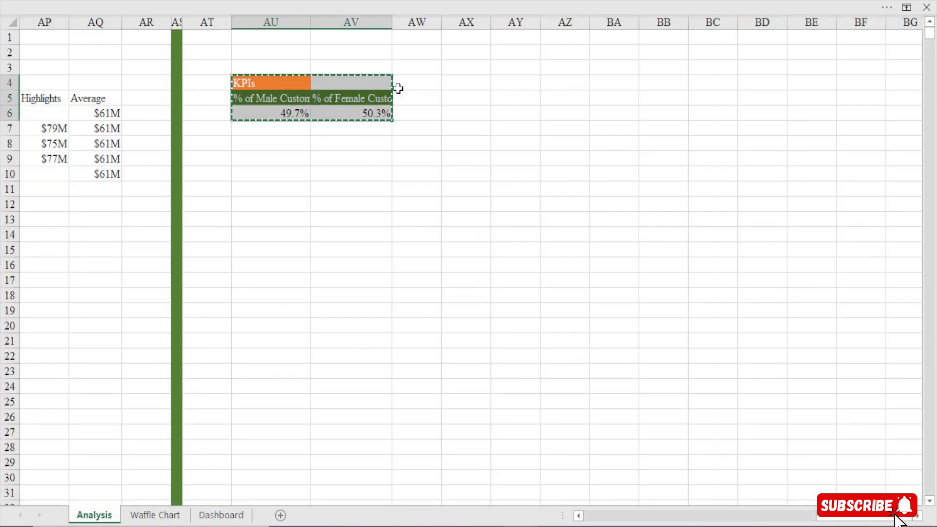
click(564, 82)
key(ctrl+v)
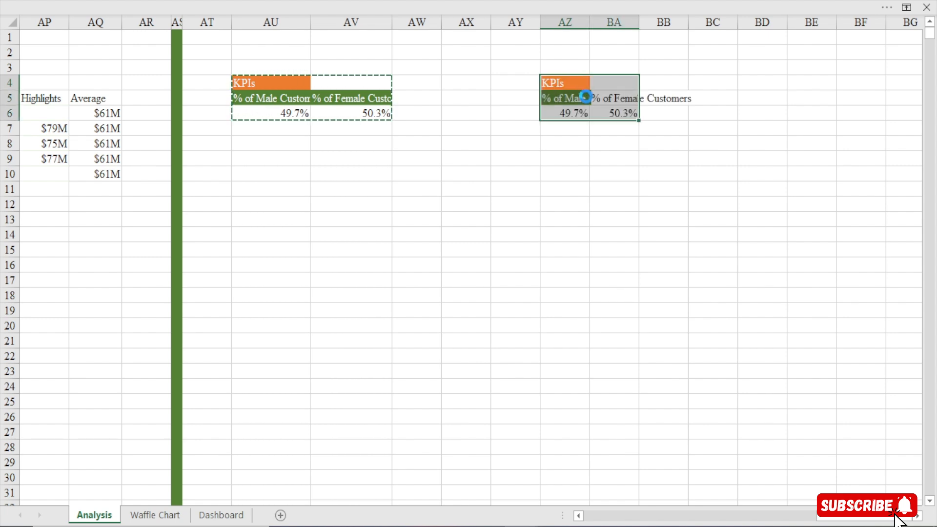
key(Escape)
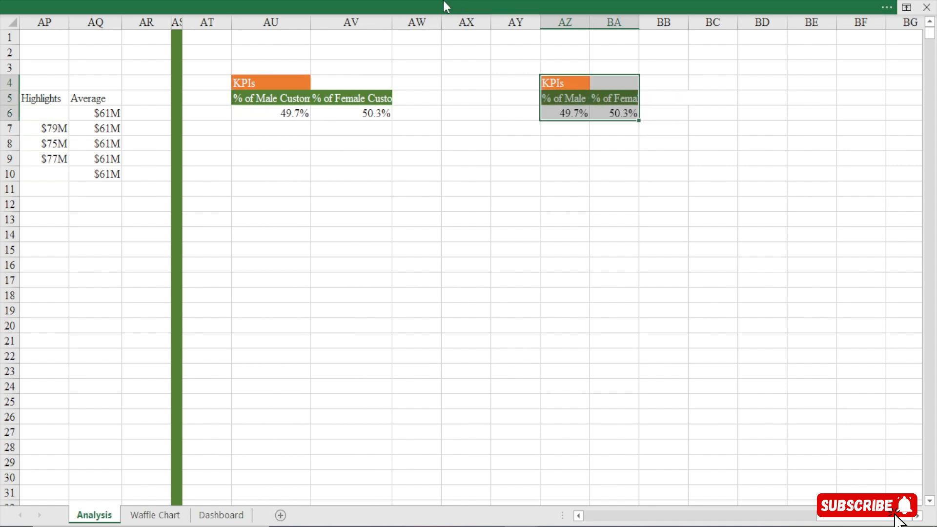
Fill column AX with green and narrow it to a width of 0.77 as a divider between the tables
click(424, 2)
click(396, 311)
click(463, 25)
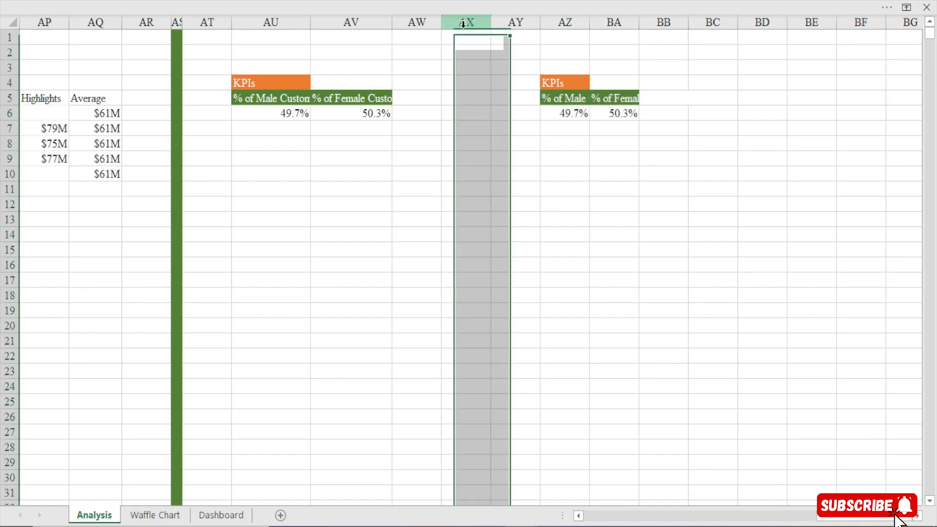
click(365, 2)
click(59, 35)
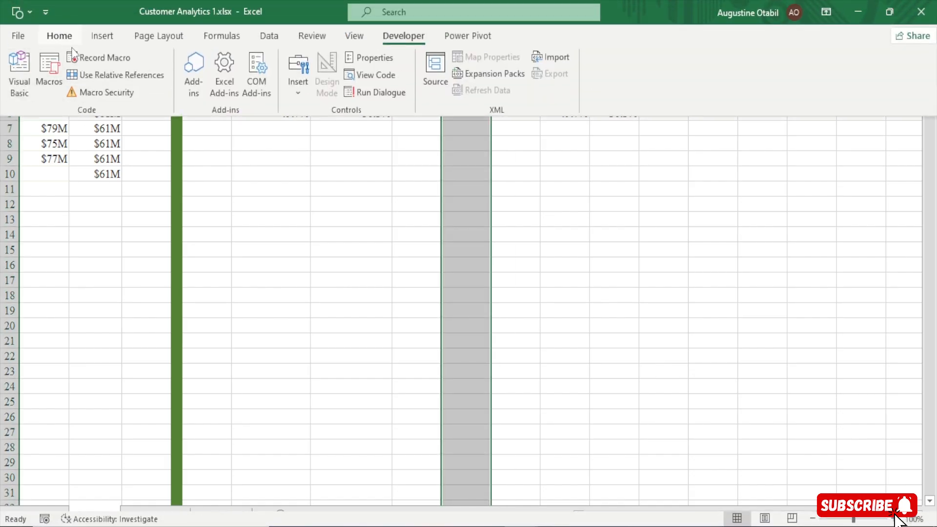
click(175, 87)
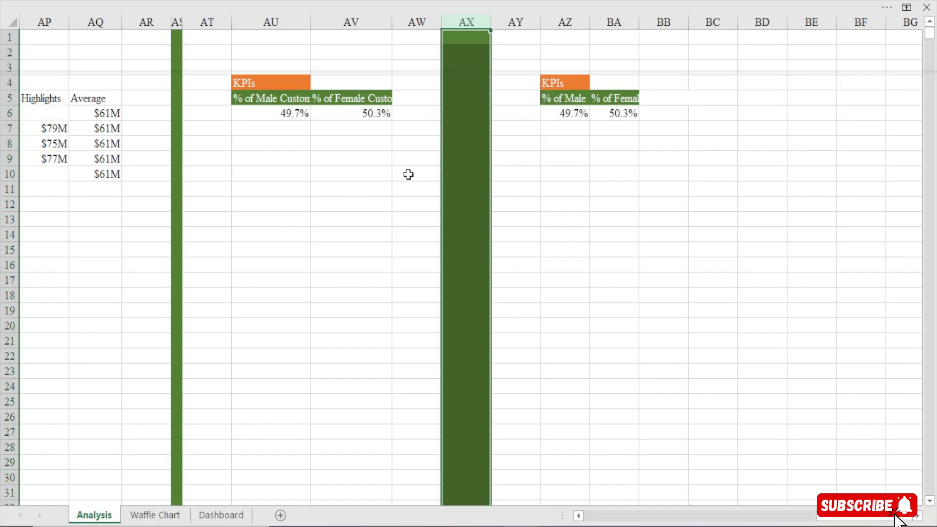
drag(492, 19, 448, 29)
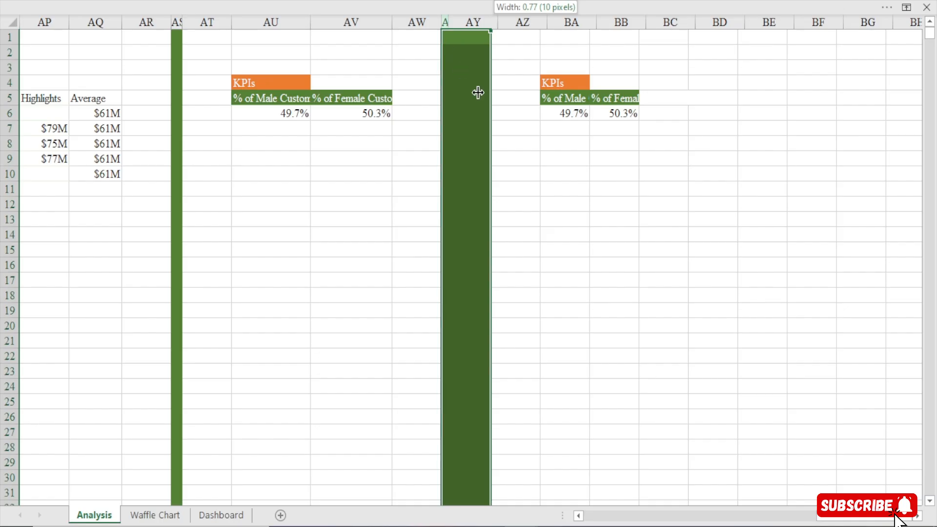
Show the field list for the copied pivot table at AZ5 and remove its male and female percentage values
click(526, 101)
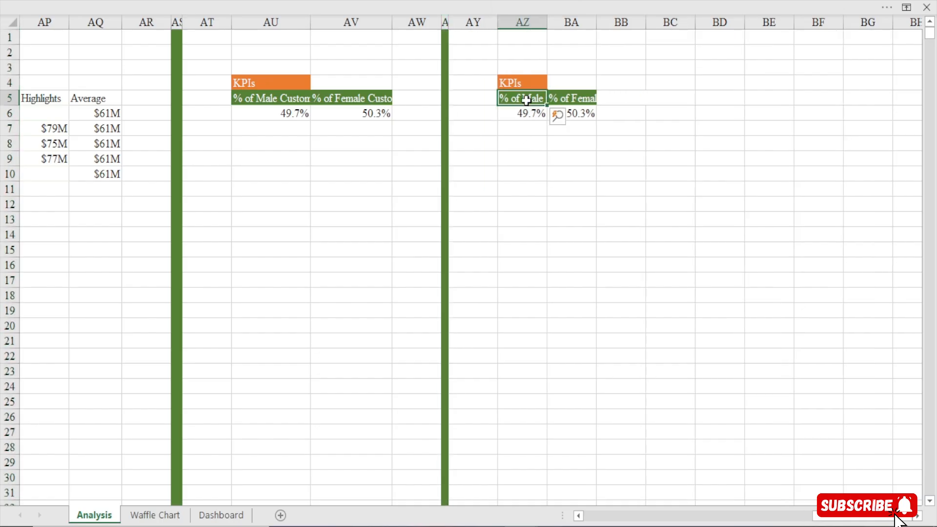
right_click(525, 101)
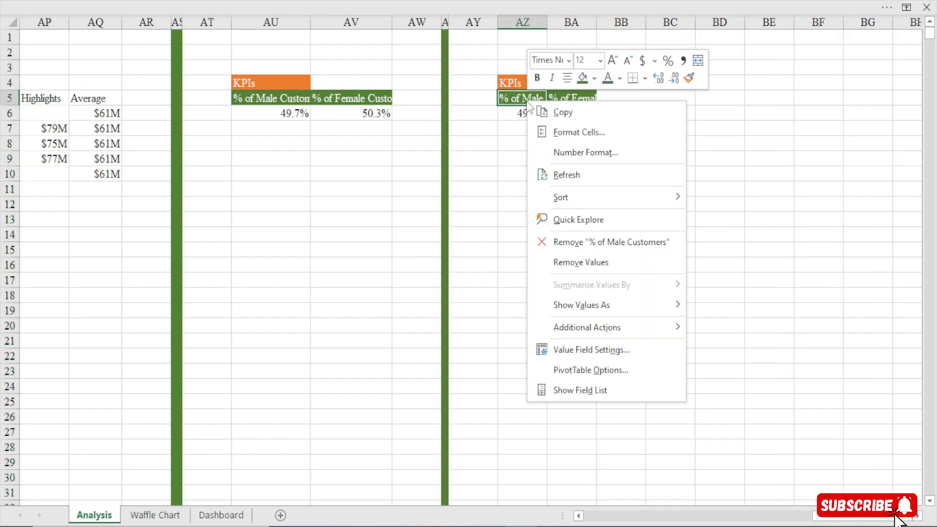
click(576, 386)
click(575, 399)
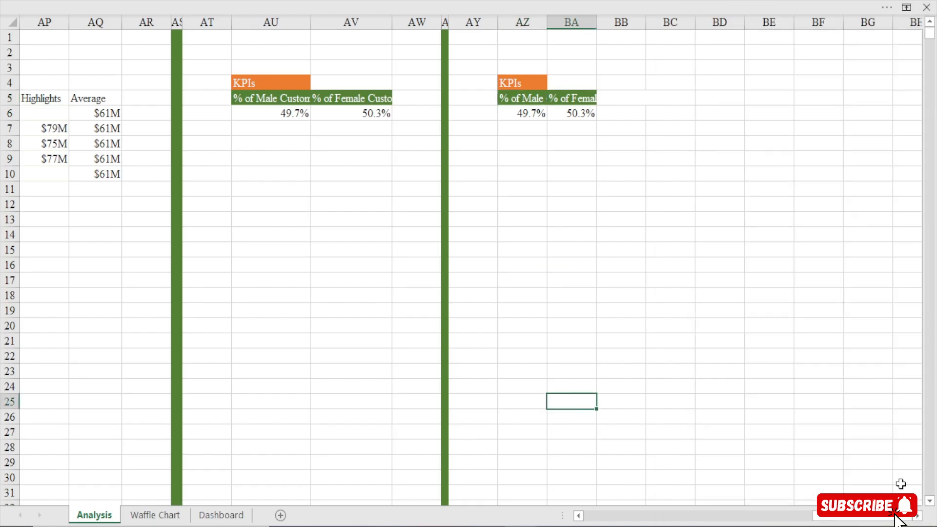
scroll(535, 213, right, 4)
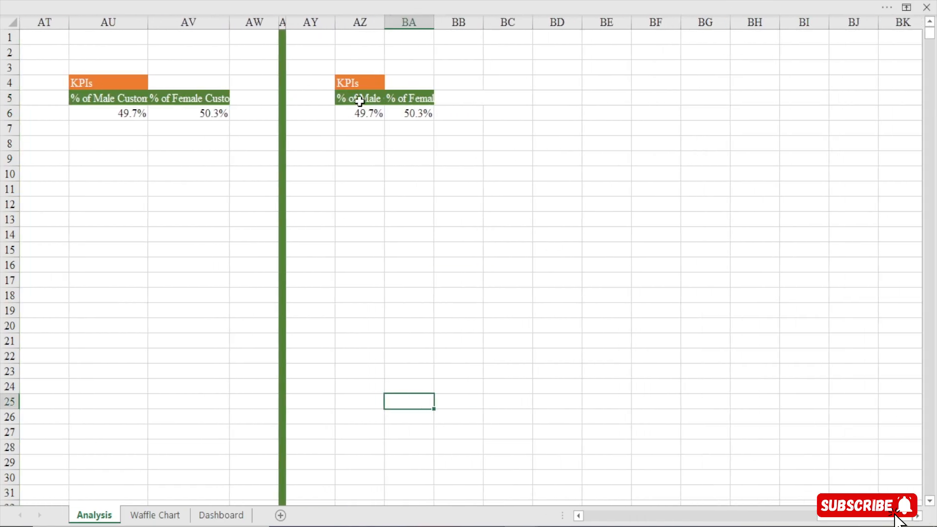
click(376, 103)
drag(855, 422, 776, 431)
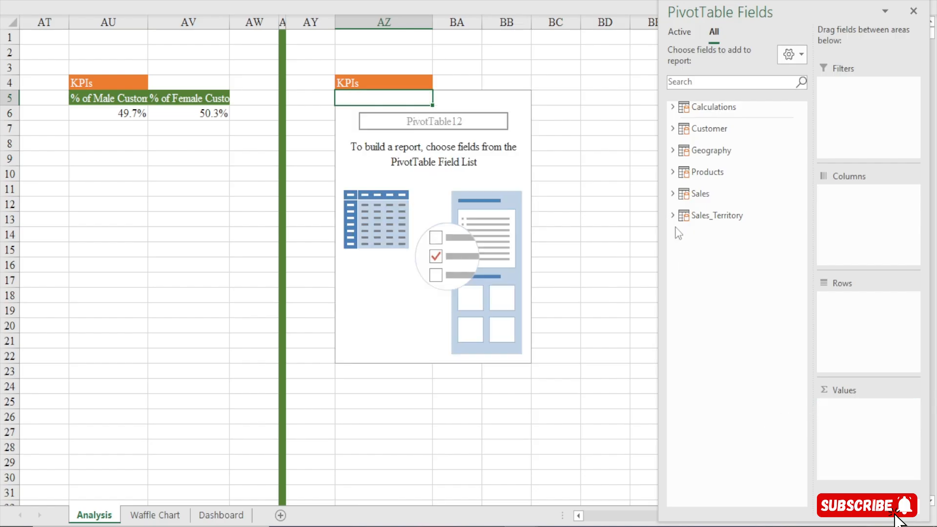
Build the emptied pivot table with Education from the Customer table as rows and Total Revenue as values
click(672, 129)
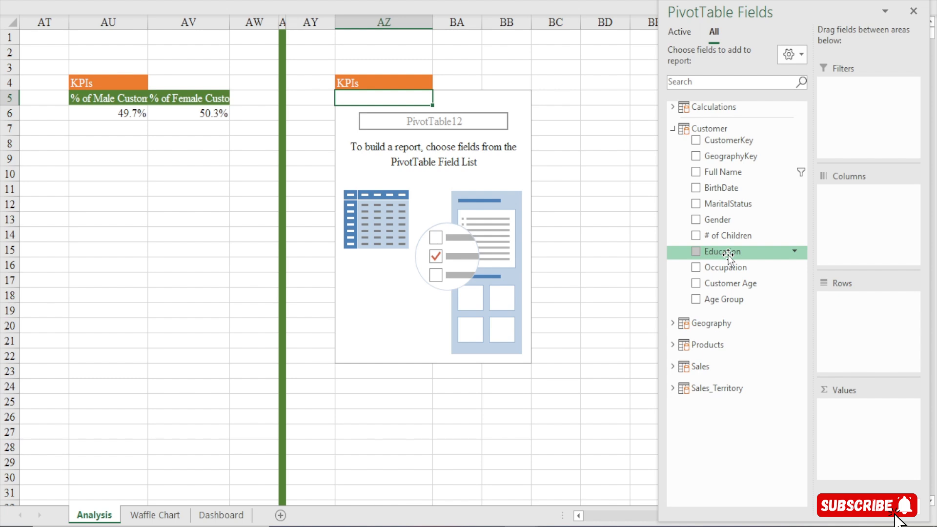
drag(728, 253, 870, 320)
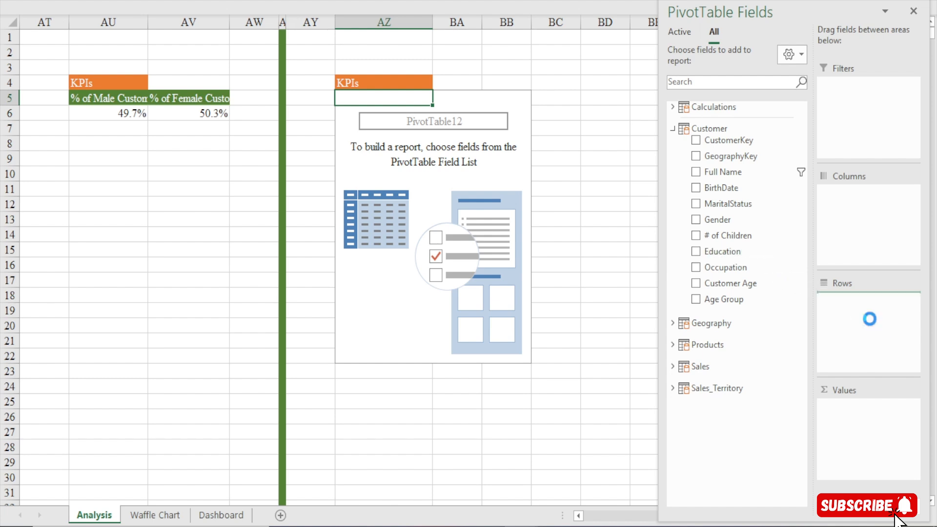
click(676, 108)
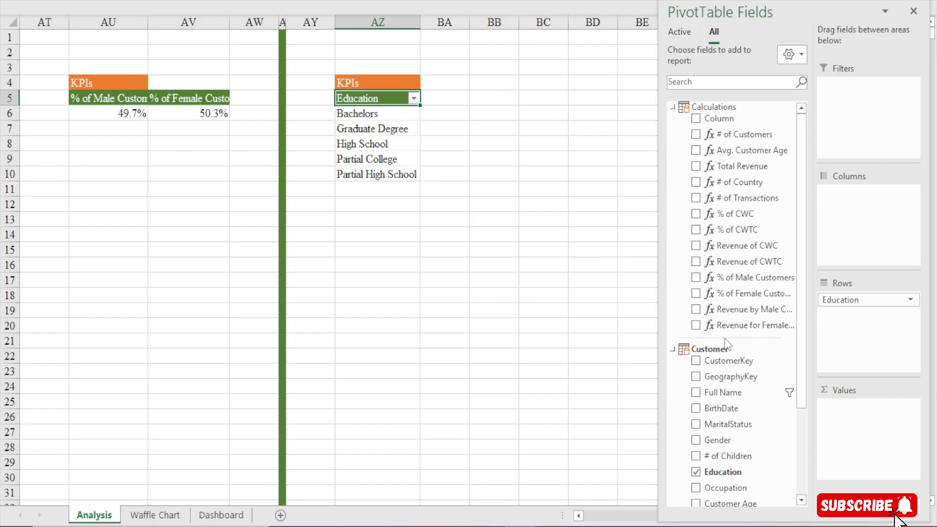
drag(739, 166, 853, 428)
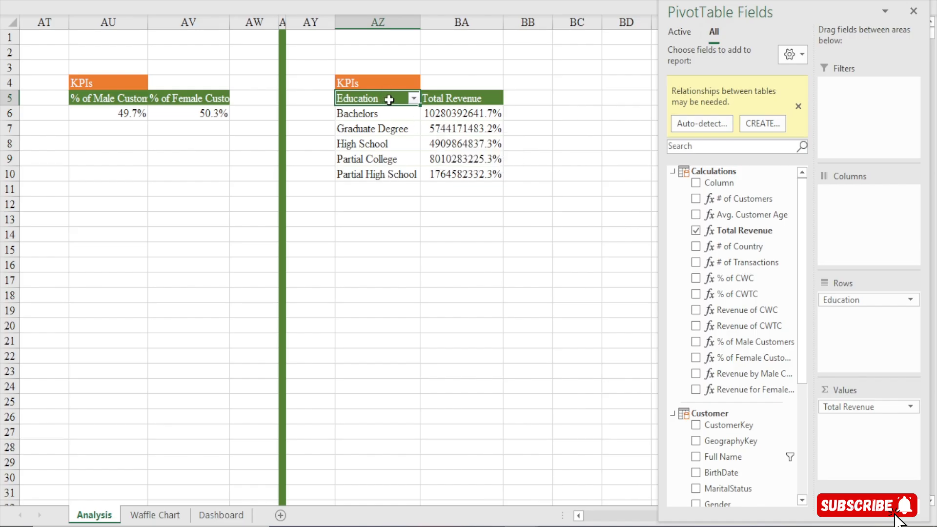
click(600, 100)
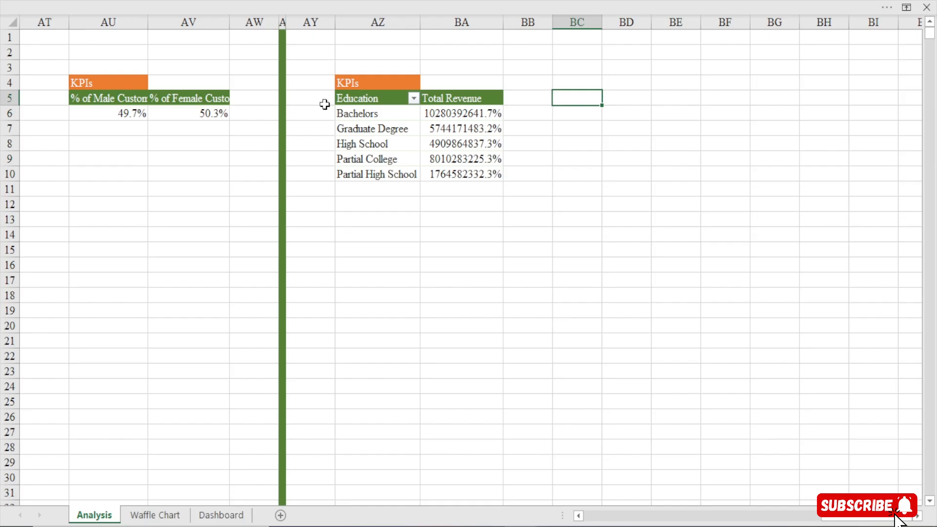
Copy the Education revenue pivot table with its KPIs heading to cell BD4
click(367, 83)
key(ctrl+a)
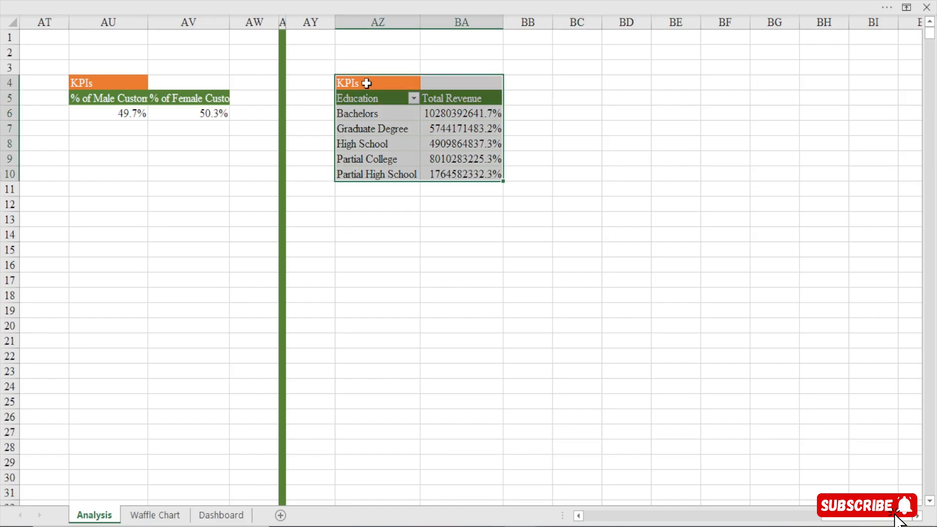
key(ctrl+c)
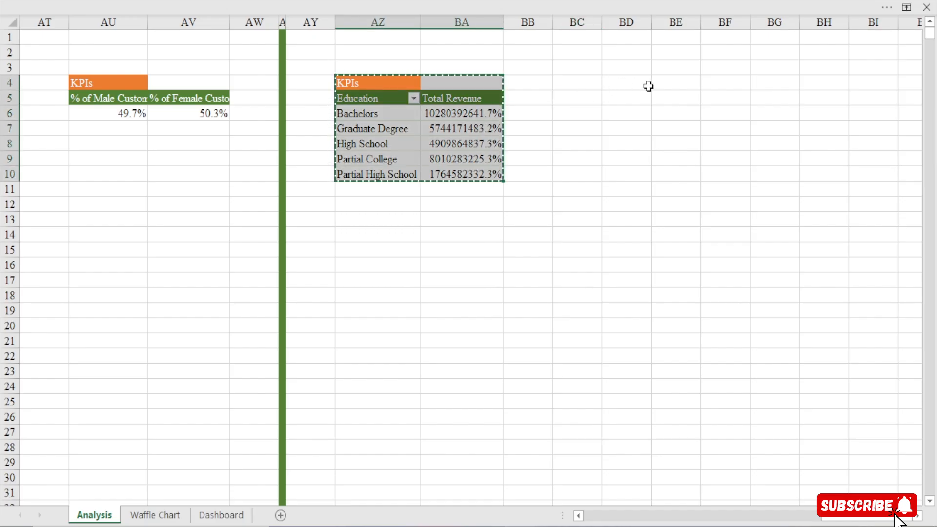
click(632, 79)
key(ctrl+v)
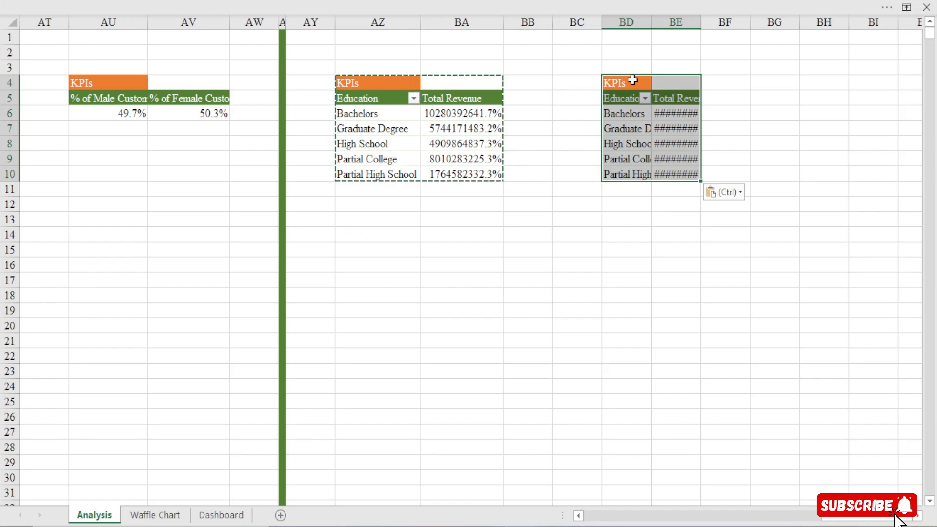
key(Escape)
Replace Education with Occupation as the row field of the pivot table copied to column BD
click(636, 105)
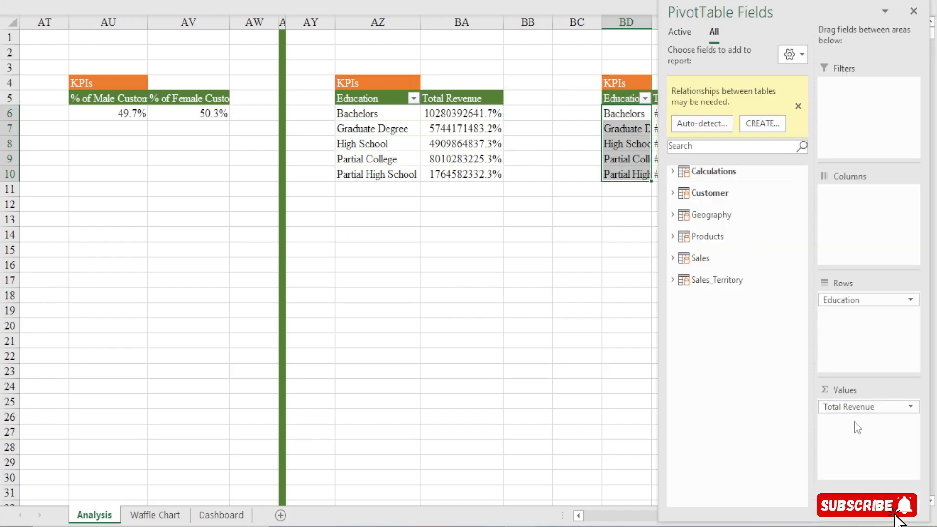
drag(853, 299, 739, 364)
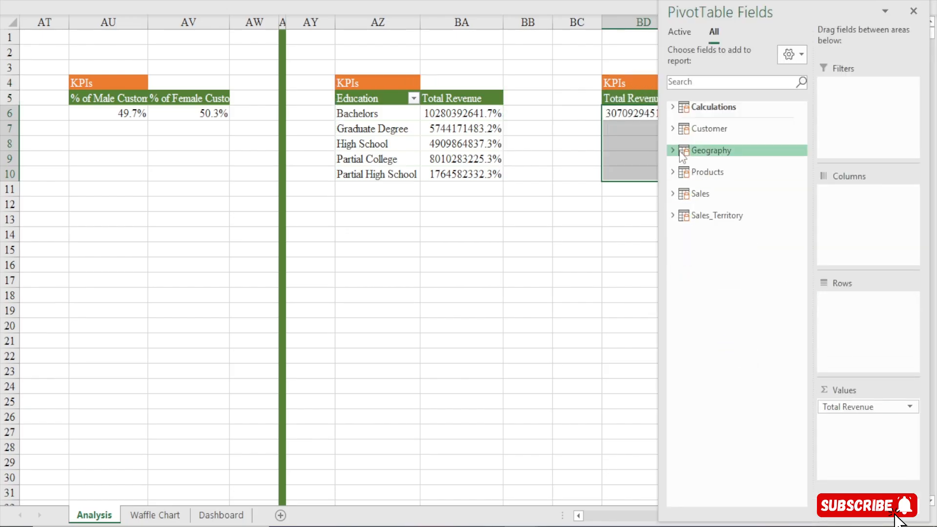
click(672, 128)
drag(715, 267, 876, 336)
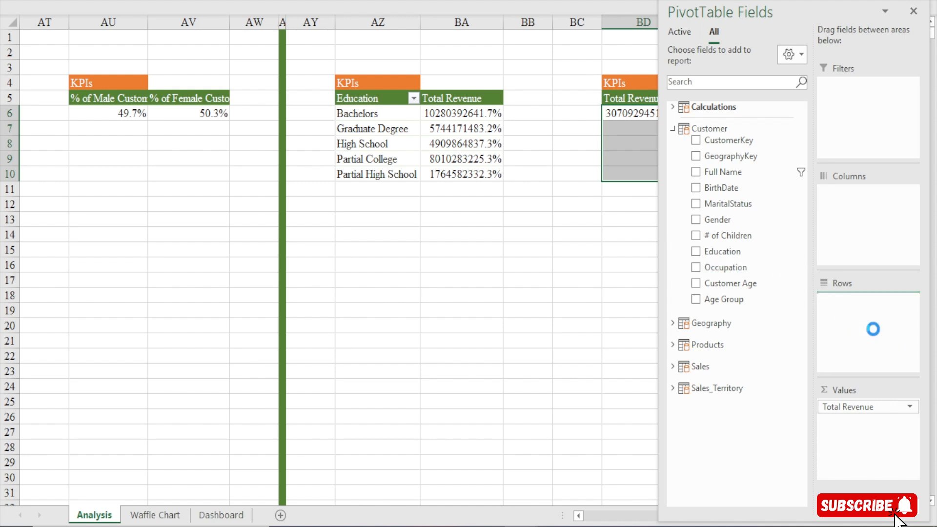
click(575, 278)
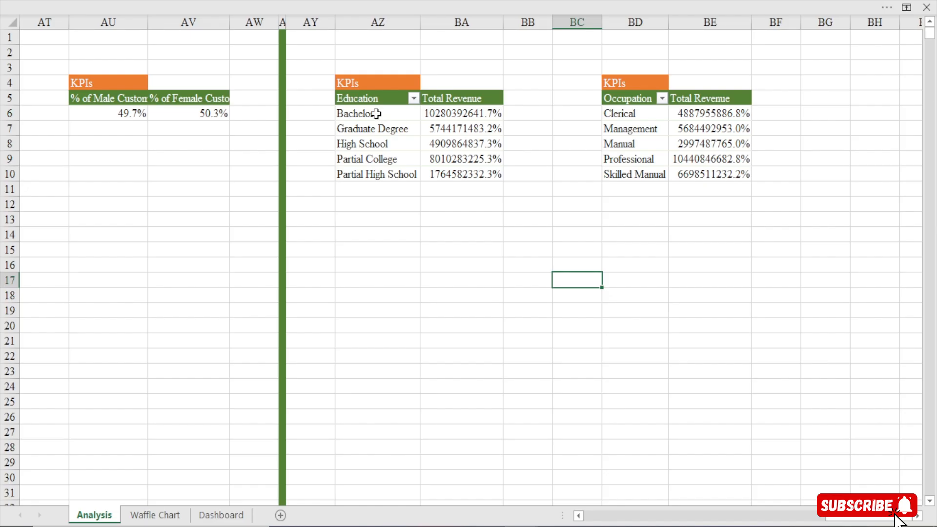
Format the Education table's Total Revenue values with the custom number format [>=1000000]$0,,"M";[>=1000]$0,"K"
drag(377, 114, 373, 187)
click(502, 218)
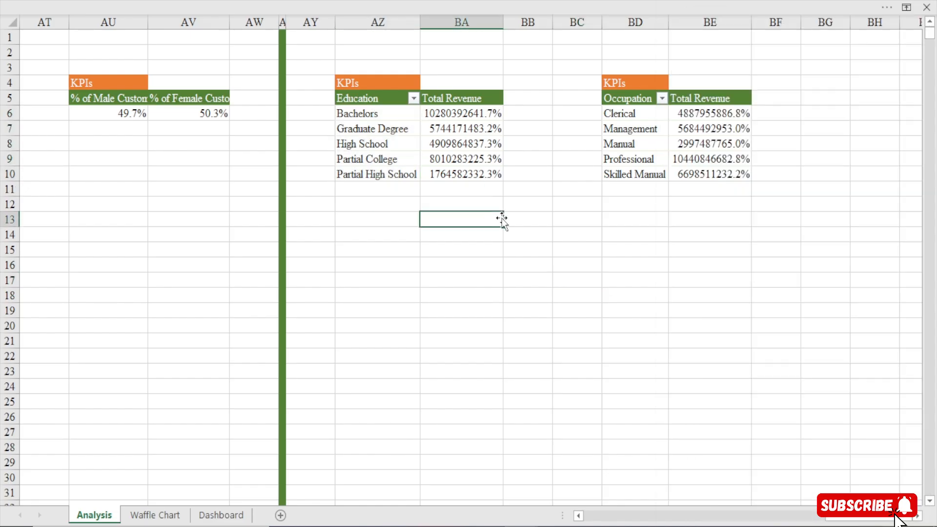
drag(455, 113, 463, 172)
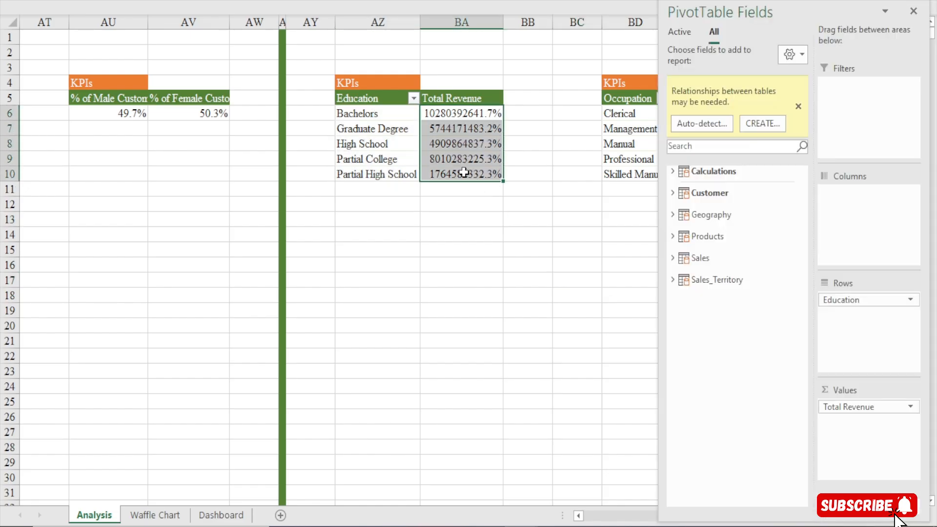
key(ctrl+1)
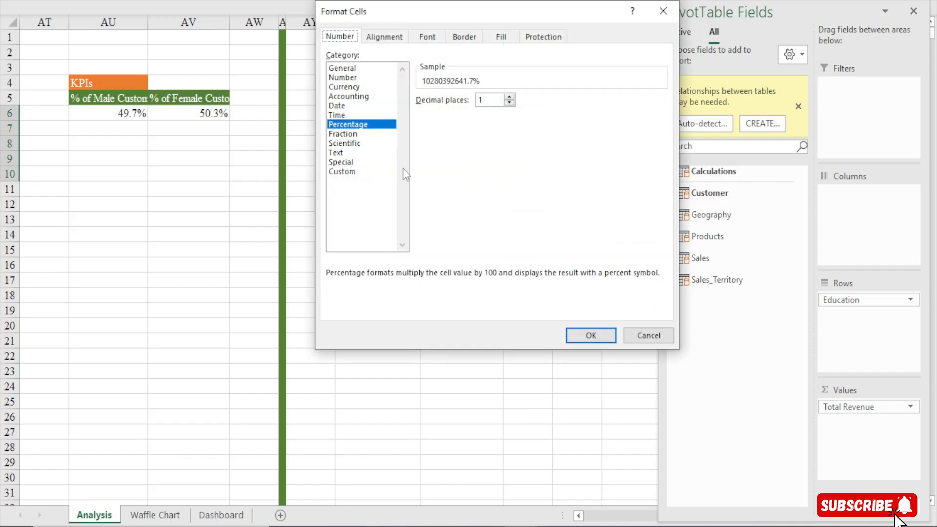
click(342, 171)
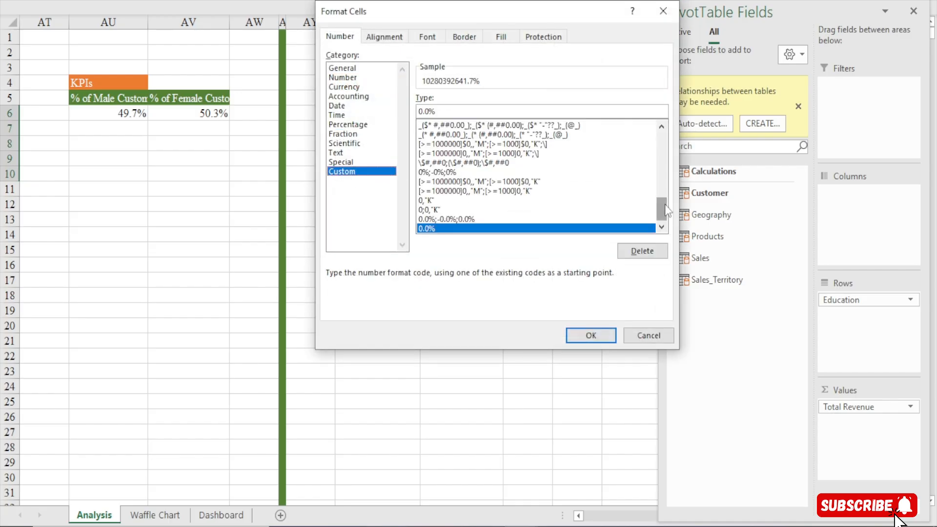
click(503, 181)
click(590, 336)
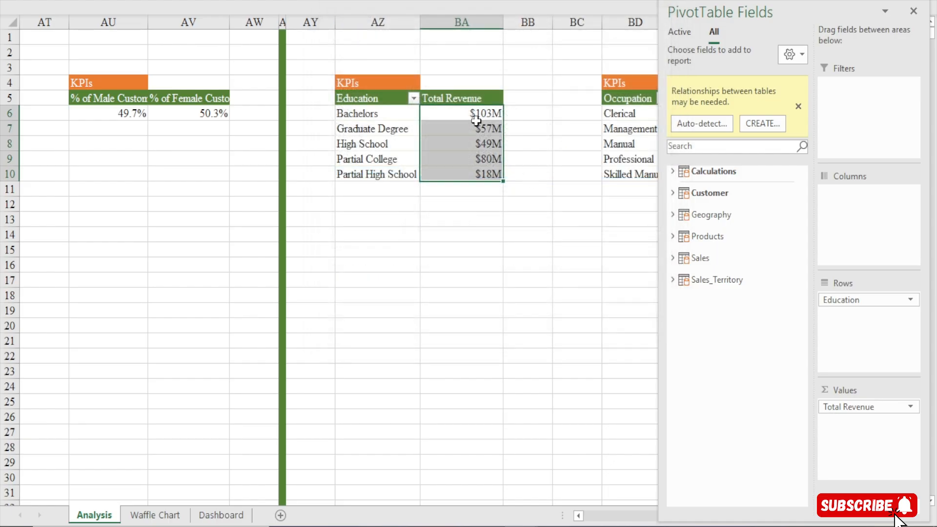
Copy the number format of the Education table's Total Revenue values to the Occupation table's Total Revenue values in BE6:BE10
click(473, 117)
click(167, 8)
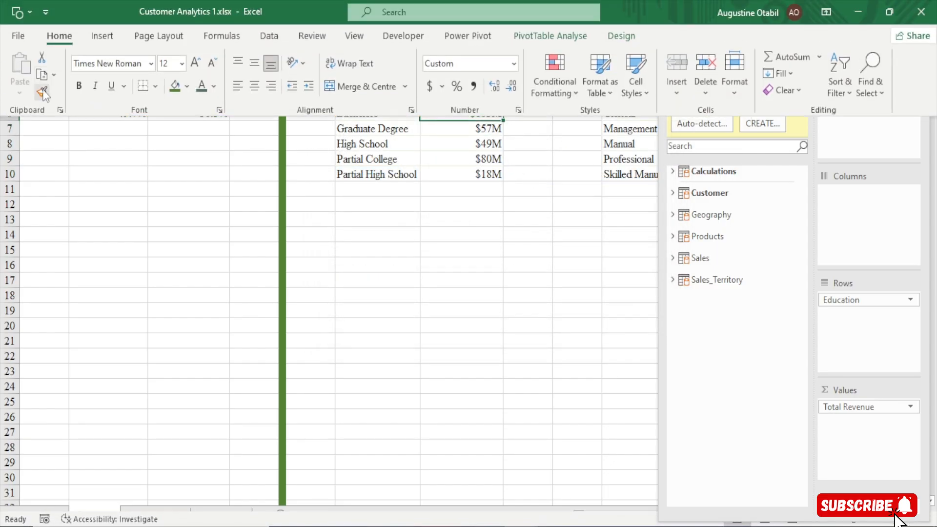
click(43, 93)
click(672, 257)
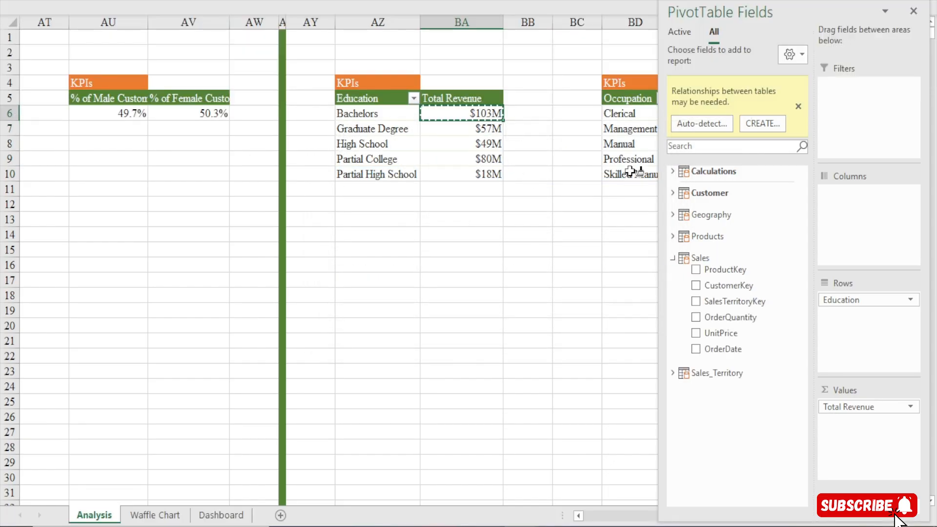
click(913, 11)
drag(682, 110, 724, 180)
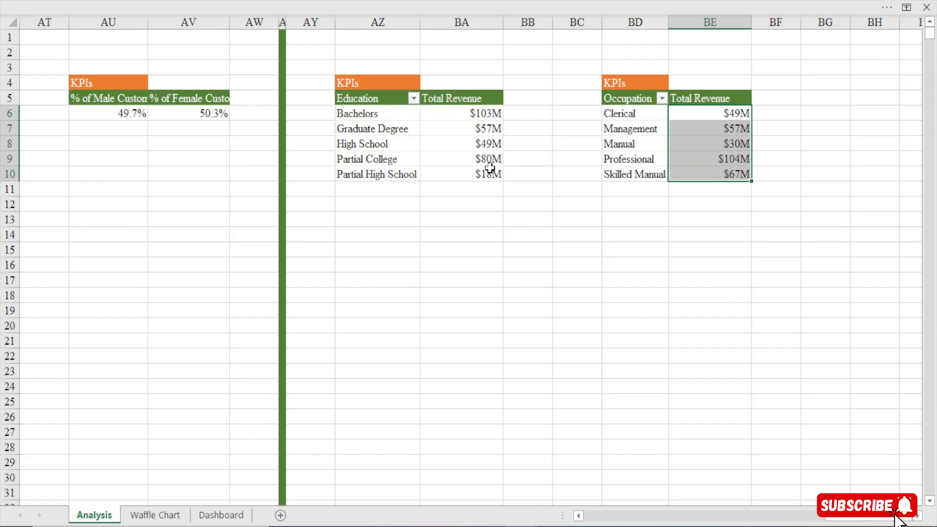
Narrow the two Total Revenue columns, BA and BE, and move both pivot tables down two rows so their KPIs headings sit in row 6
drag(503, 22, 475, 22)
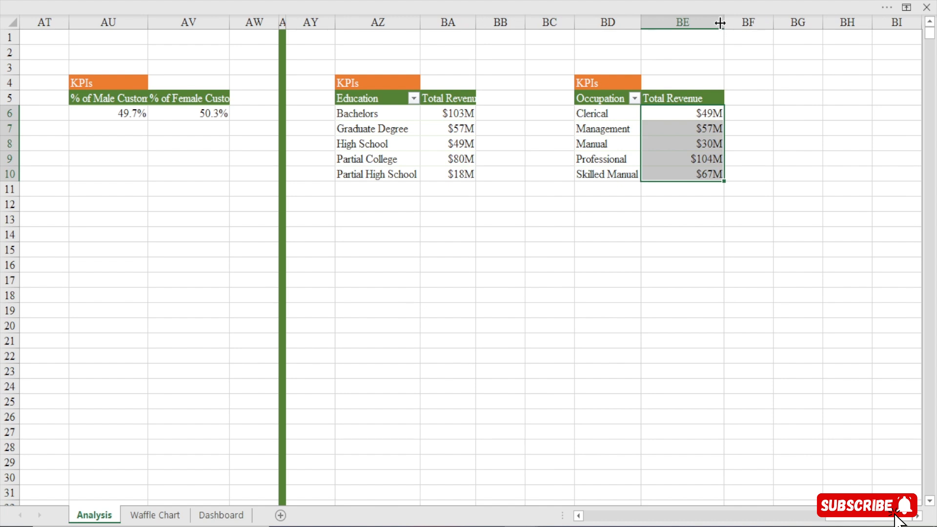
drag(720, 23, 702, 22)
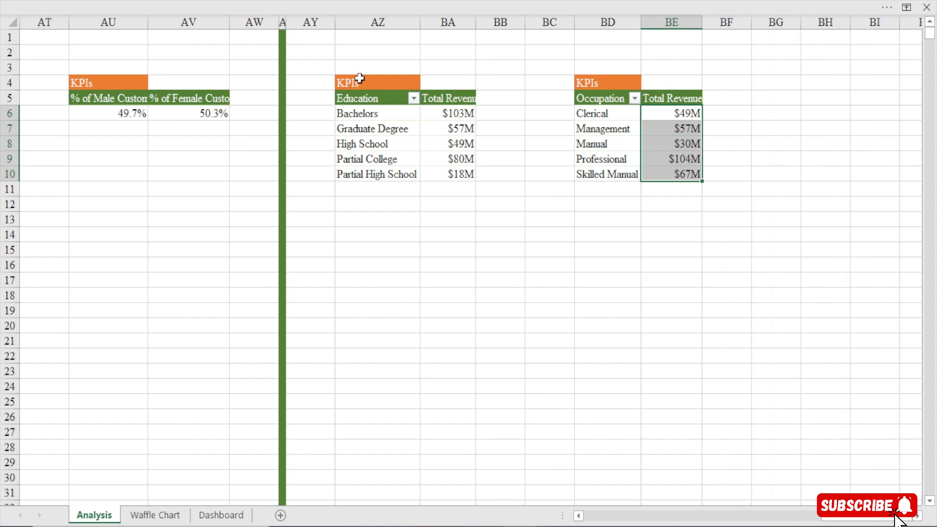
drag(360, 79, 714, 193)
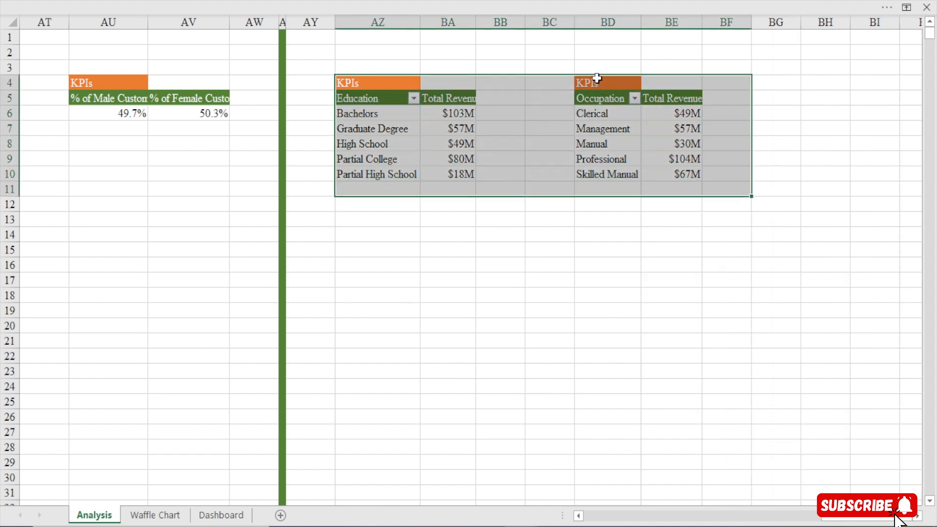
drag(596, 77, 589, 120)
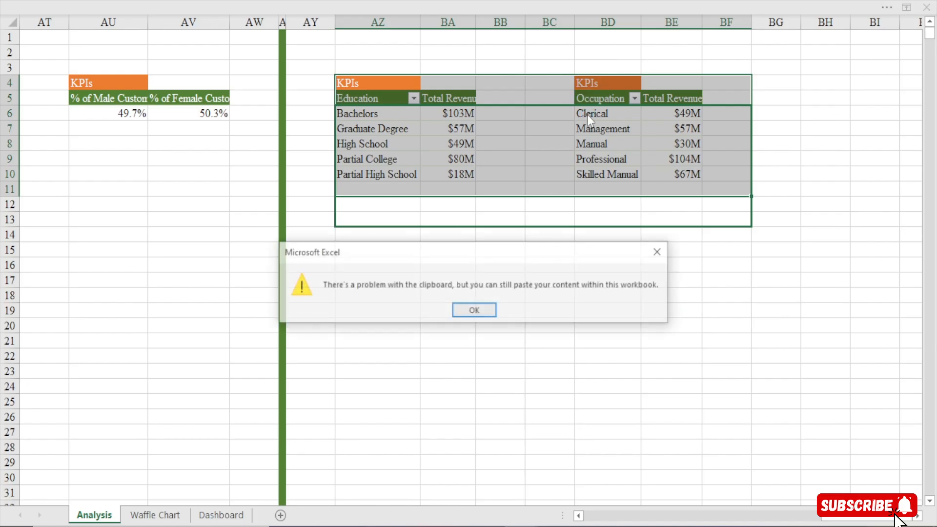
click(482, 315)
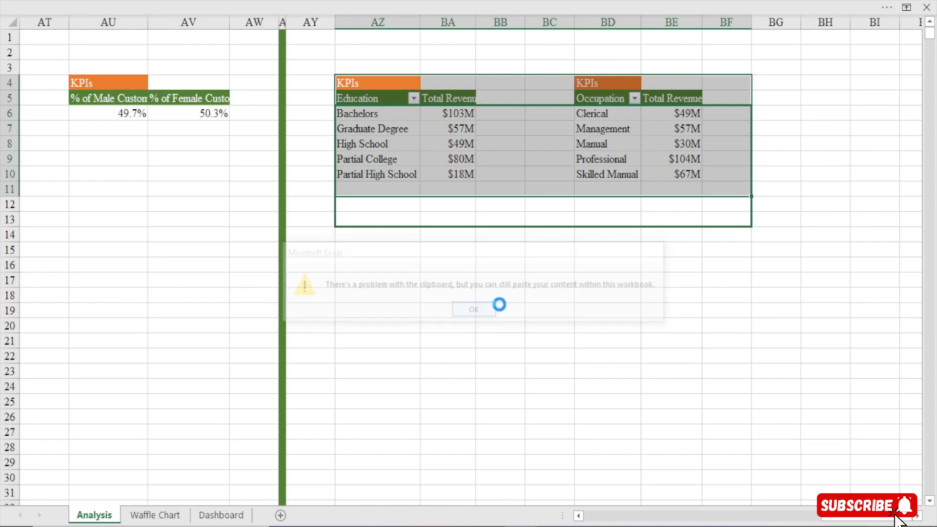
Enter the label Combo in cell BE2 and make it bold
click(674, 48)
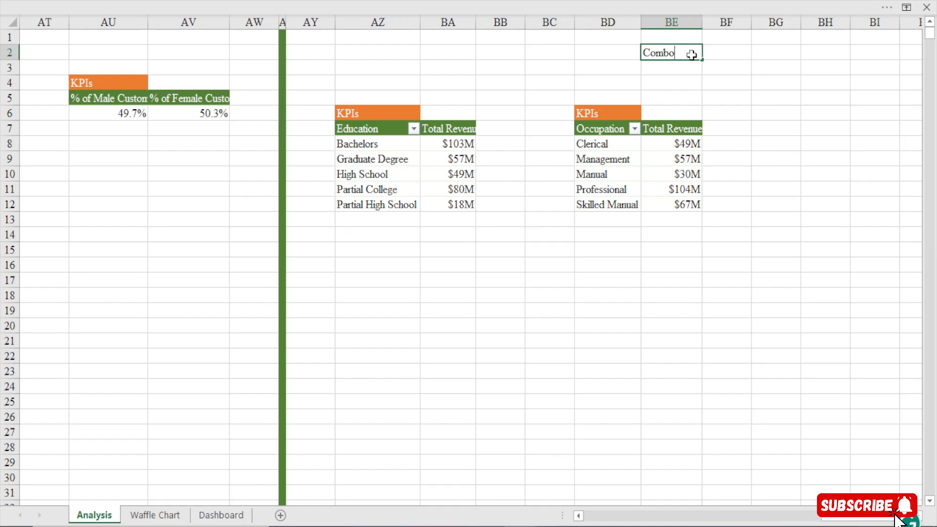
key(Tab)
click(682, 55)
key(ctrl+b)
click(724, 53)
List Education and Occupation in cells BH2 and BH3 and italicize both entries
click(815, 53)
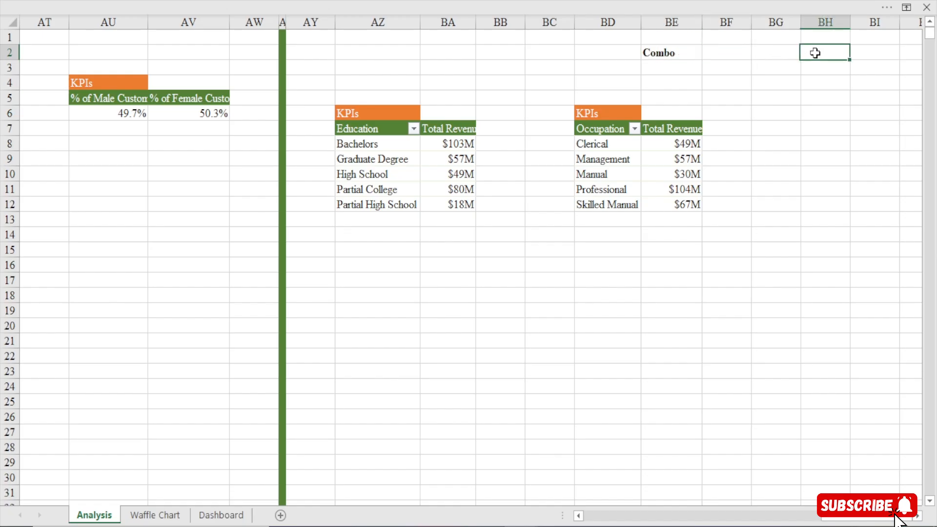
text(Education)
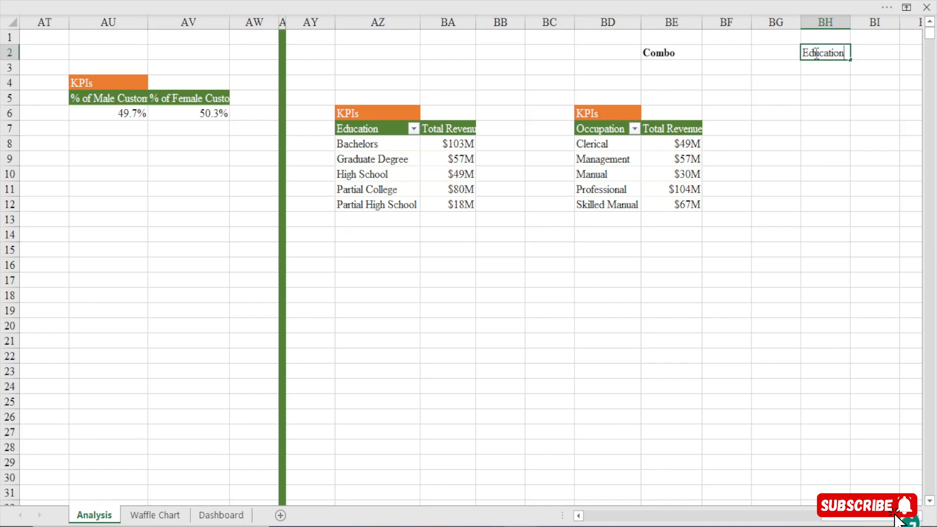
key(Return)
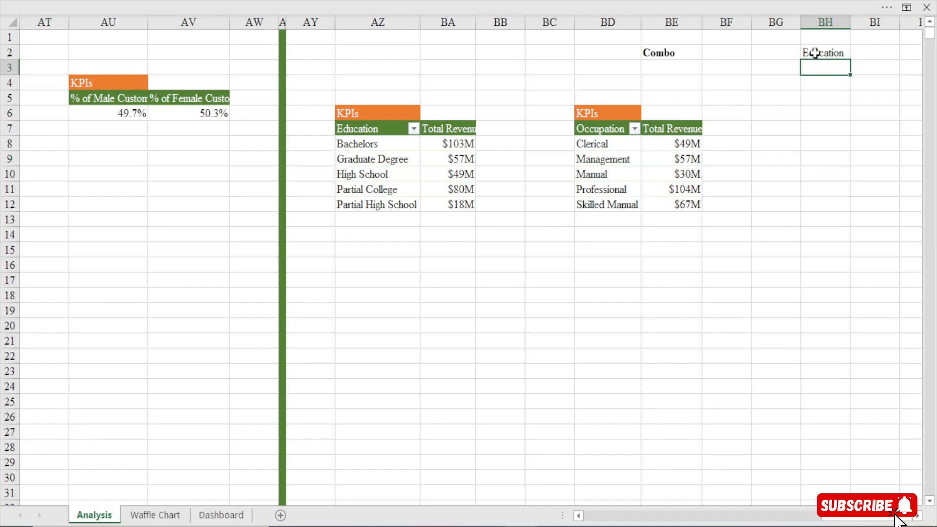
text(Occupation)
drag(815, 53, 822, 72)
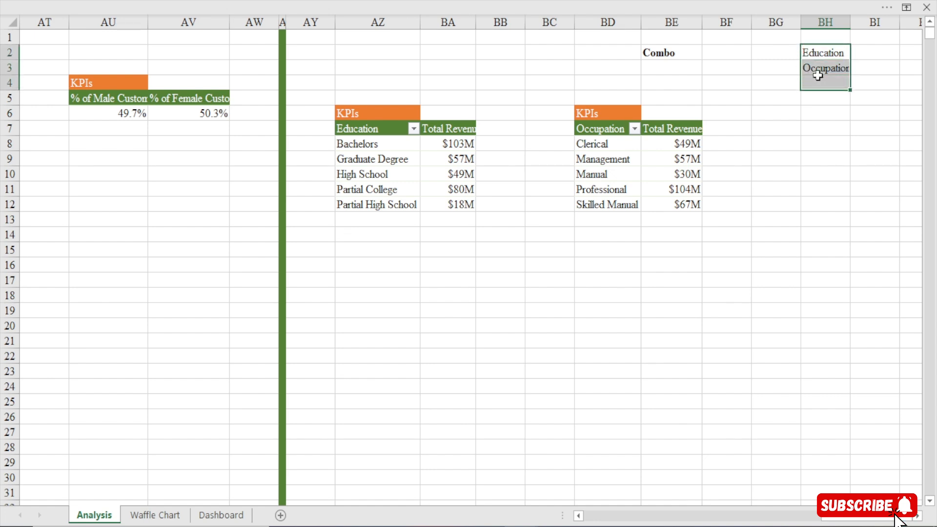
key(ctrl+i)
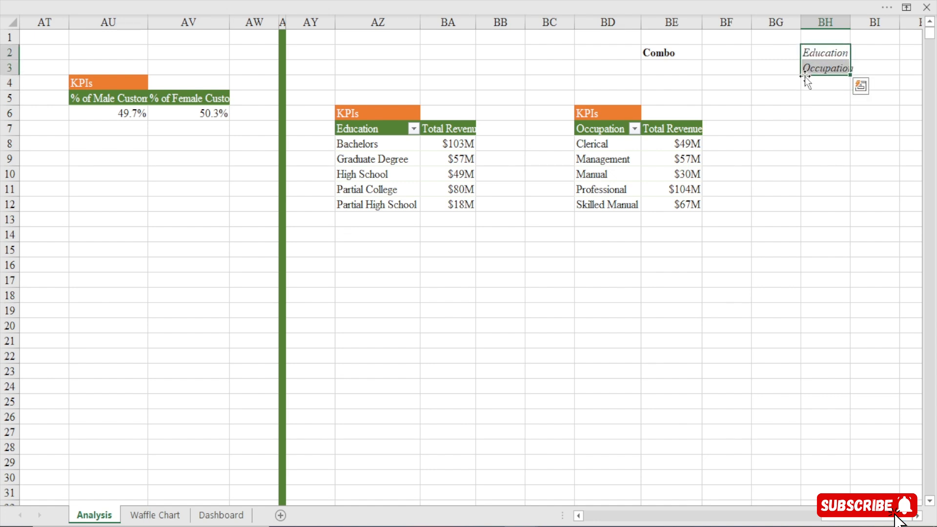
Set the Education & Occupation combo box's input range to Analysis!$BH$2:$BH$3 and its cell link to Analysis!$BF$2
click(717, 54)
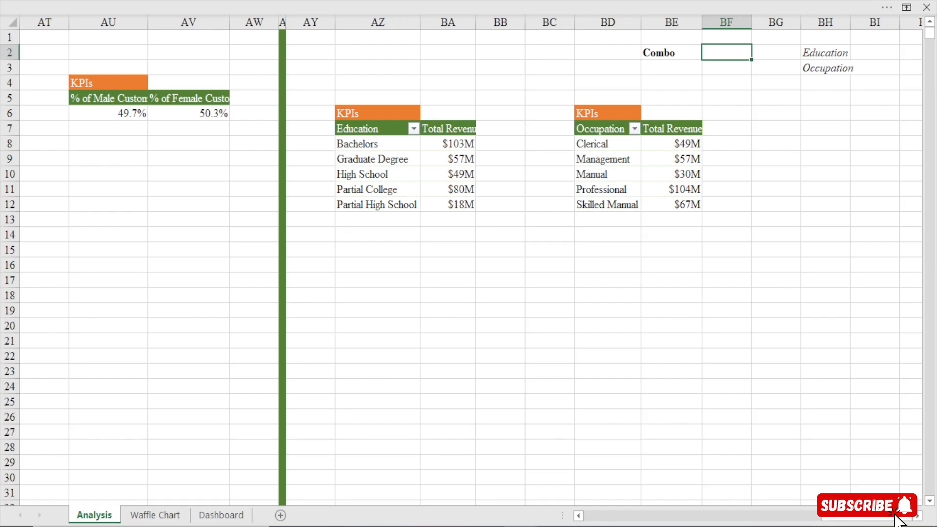
click(221, 514)
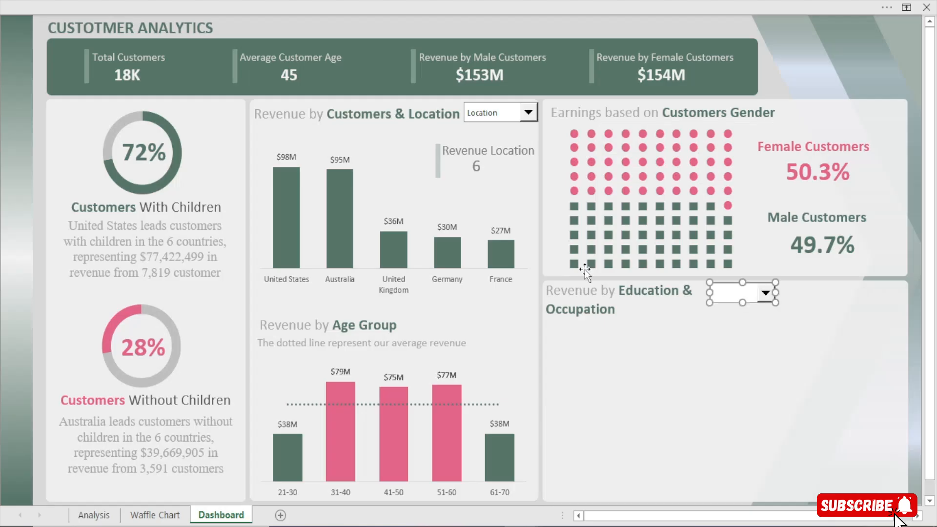
right_click(736, 299)
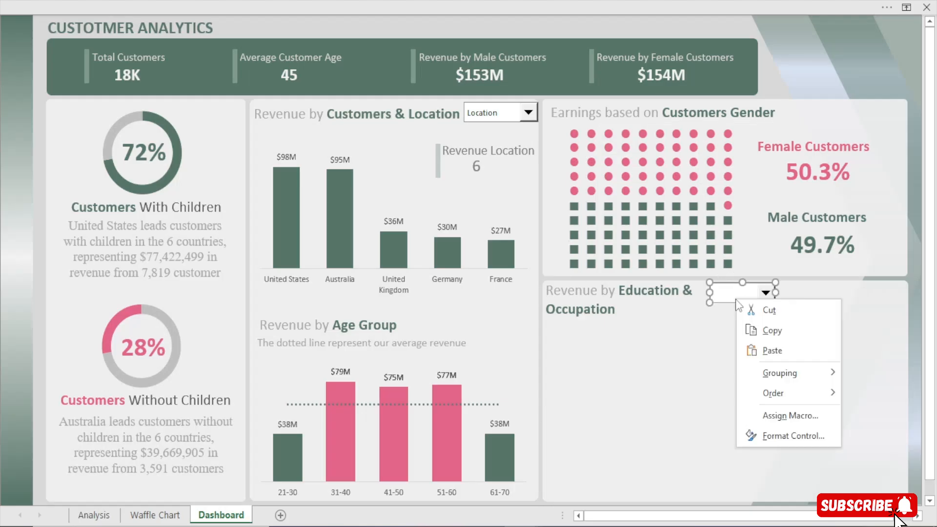
click(795, 428)
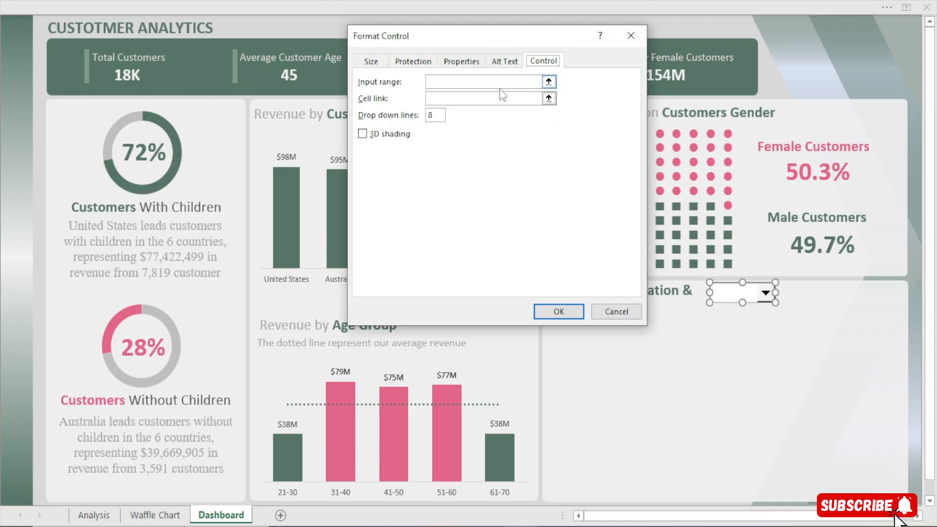
click(94, 514)
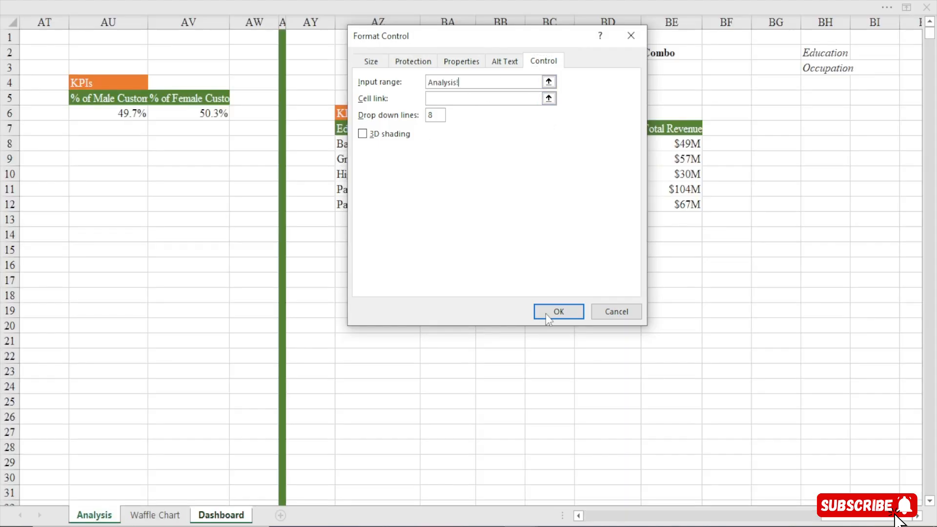
drag(813, 53, 822, 70)
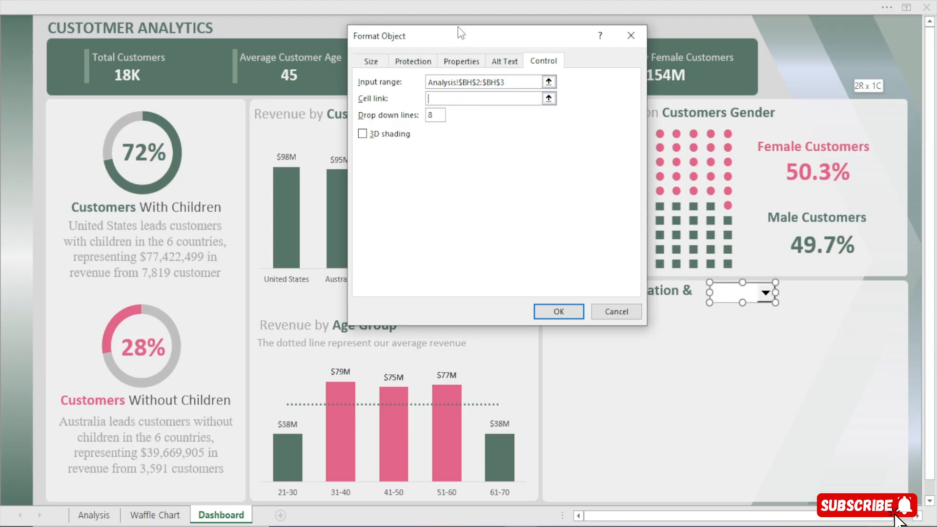
click(94, 514)
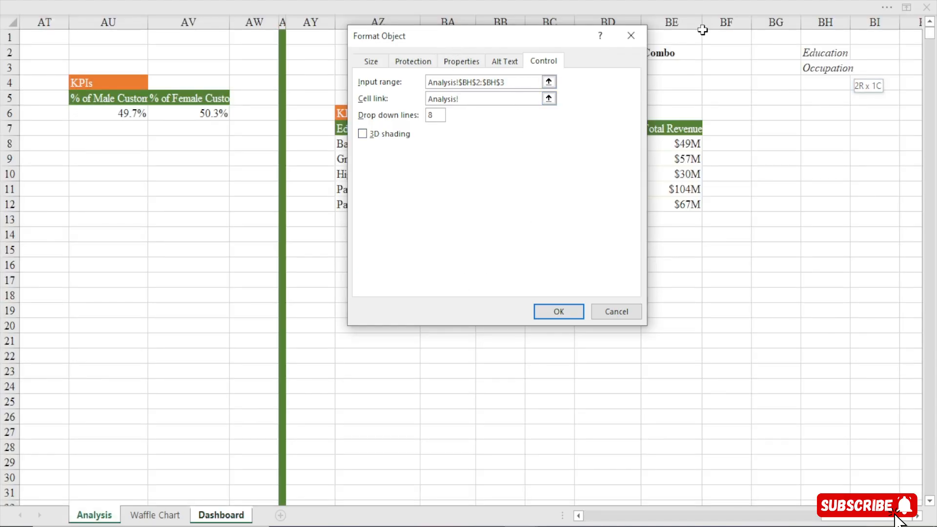
click(711, 58)
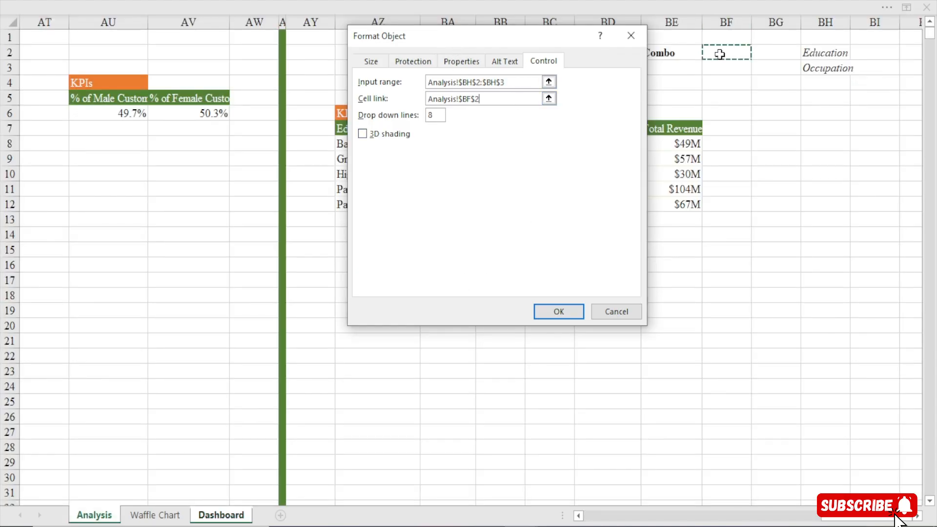
click(559, 312)
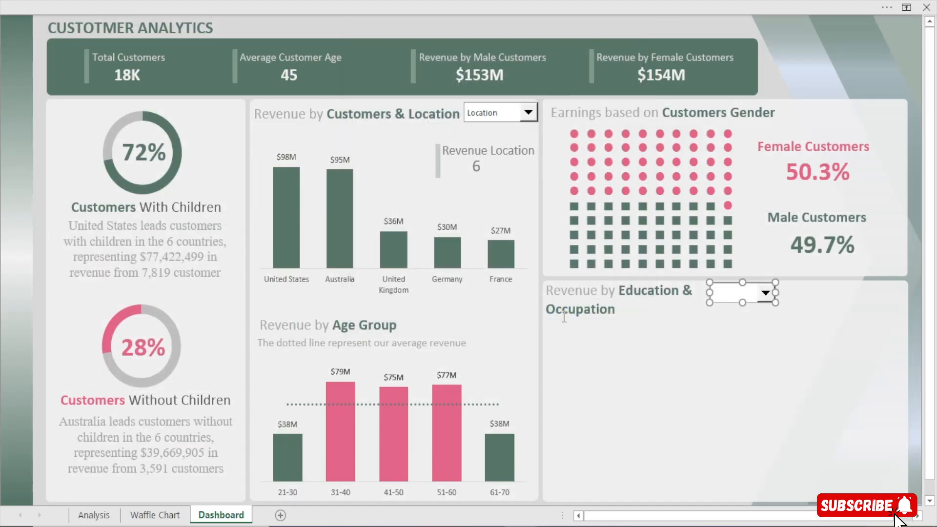
Choose Education in the new dashboard combo box and check its linked cell on the Analysis sheet
click(599, 30)
click(765, 293)
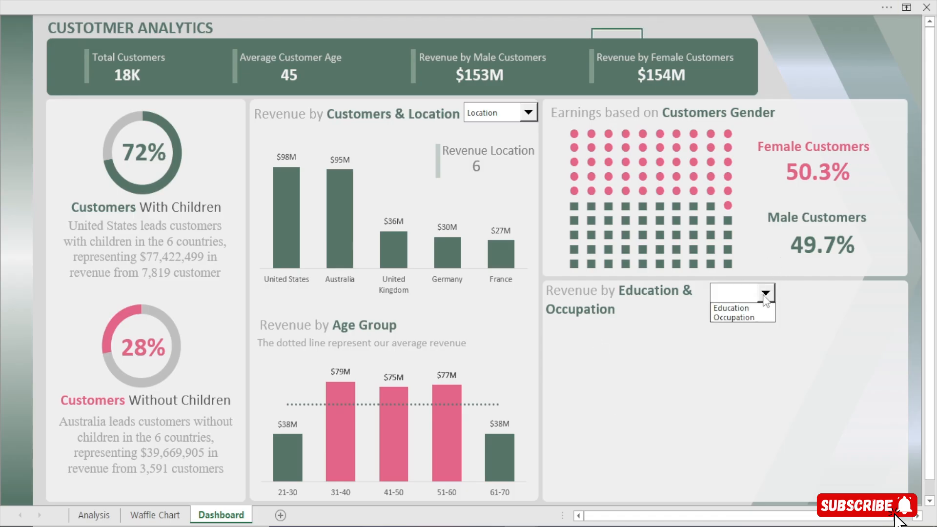
click(739, 308)
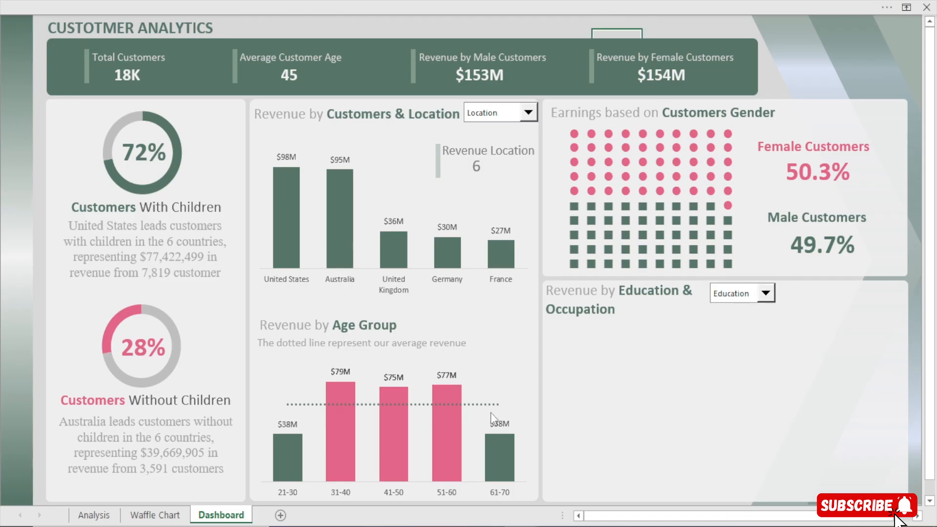
click(93, 514)
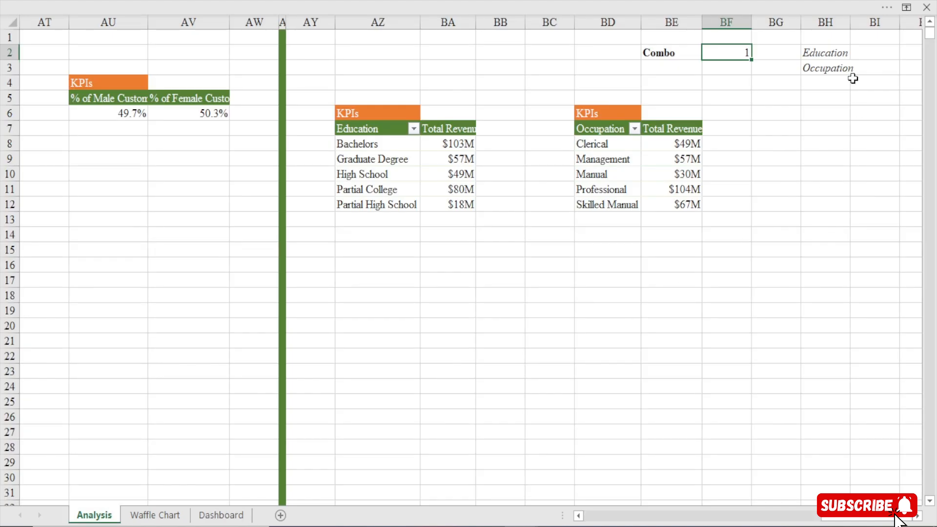
Turn on the formula bar for the Analysis sheet
click(389, 282)
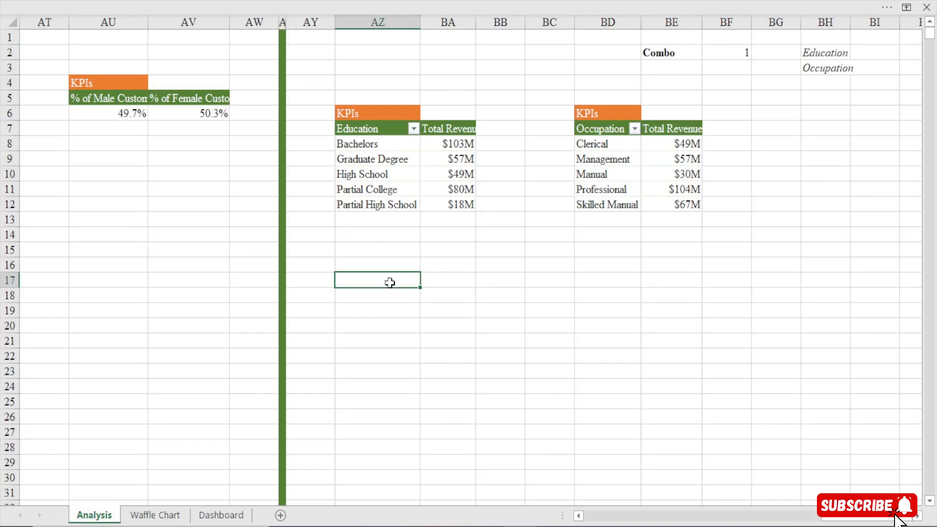
click(315, 1)
click(355, 39)
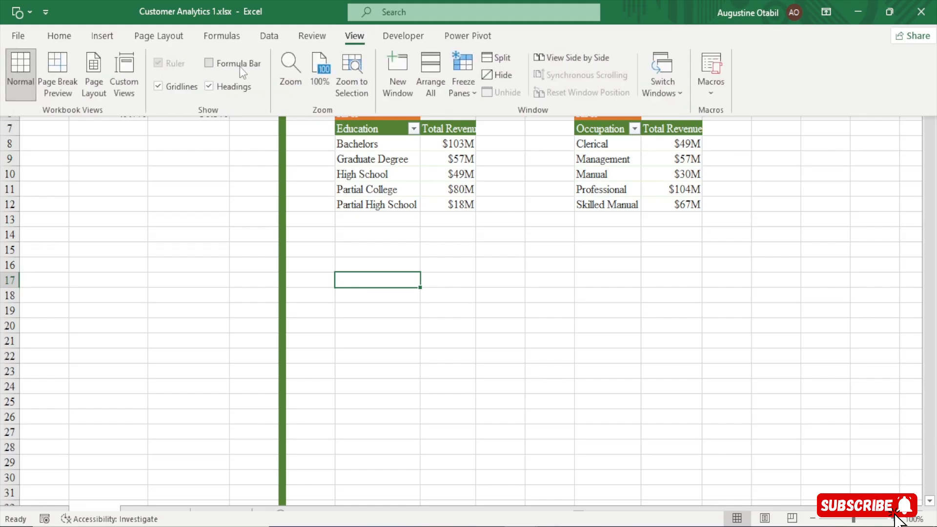
click(366, 335)
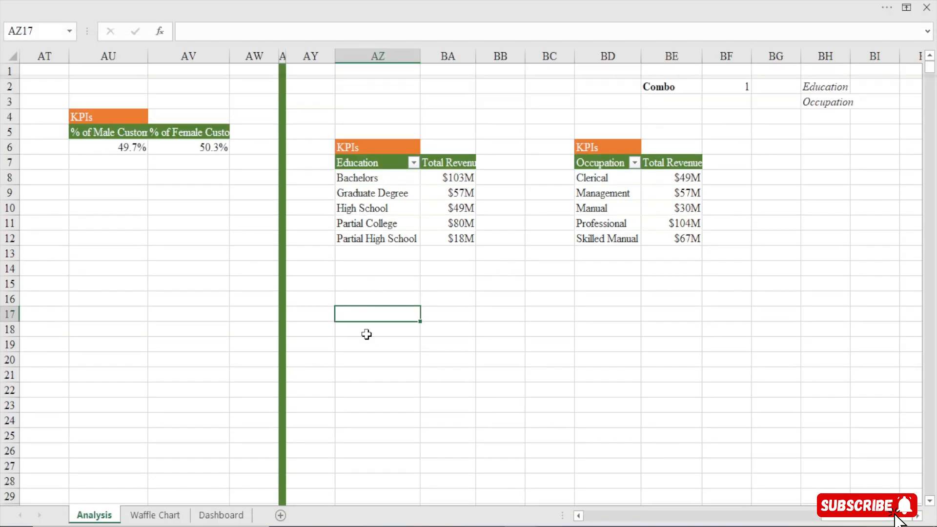
Enter the bold heading Charts in cell AZ16 below the Education pivot table
text(=)
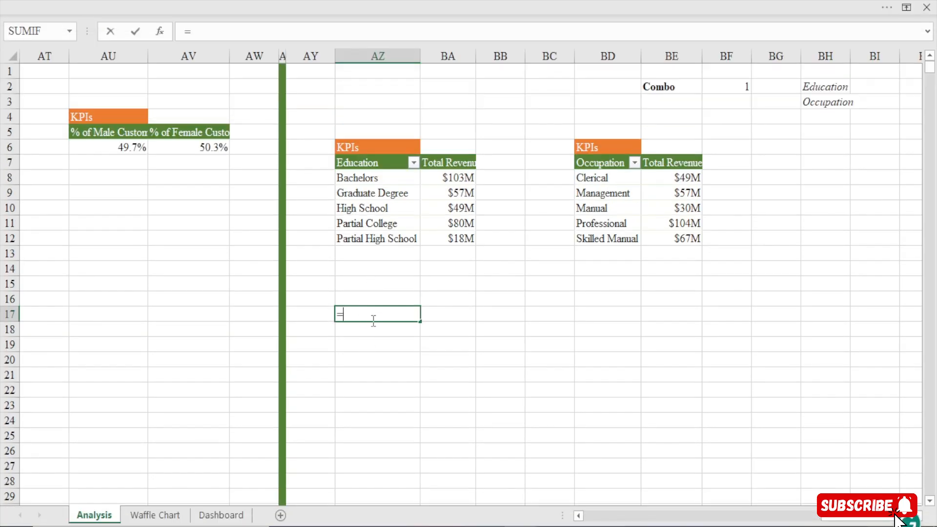
key(BackSpace)
click(376, 297)
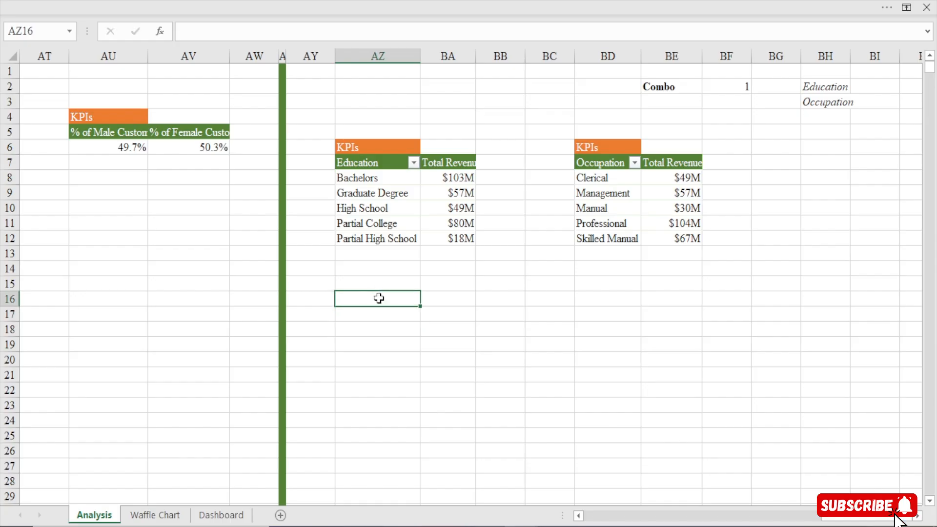
text(Charts)
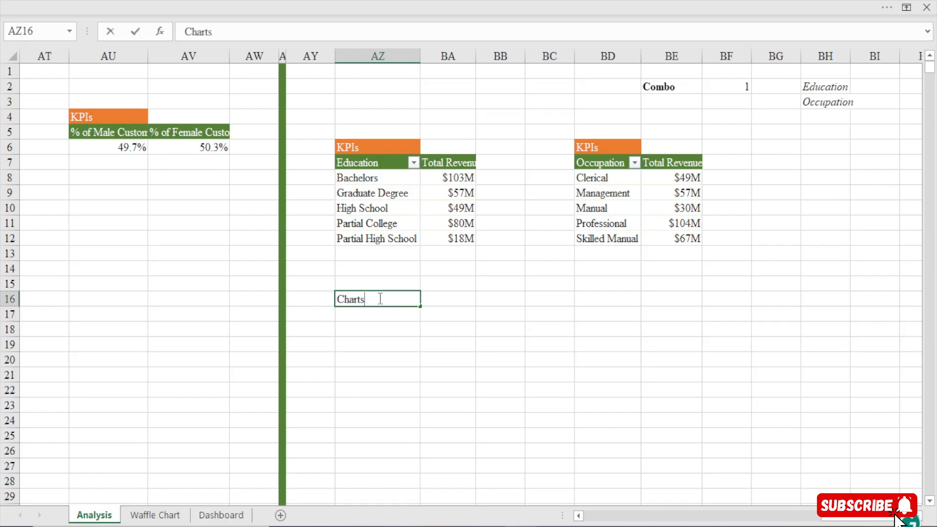
key(Return)
click(379, 298)
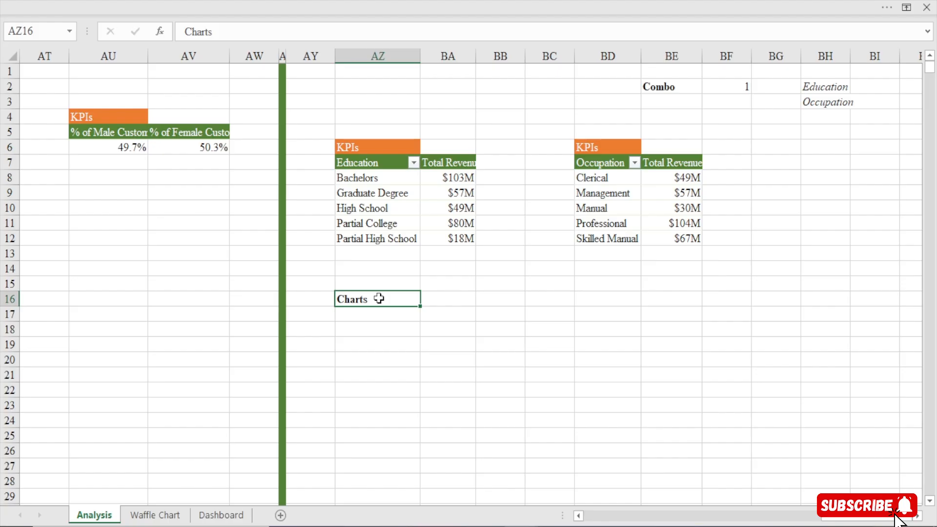
key(Return)
Enter the formula =IF($BF$2=1,AZ7,BD7) in cell AZ17 under the Charts heading
text(=IF()
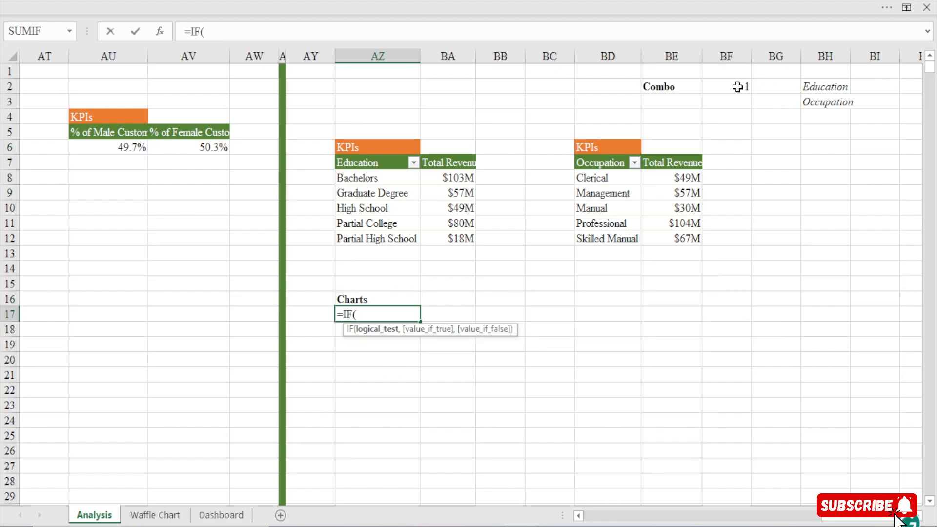
click(737, 87)
key(F4)
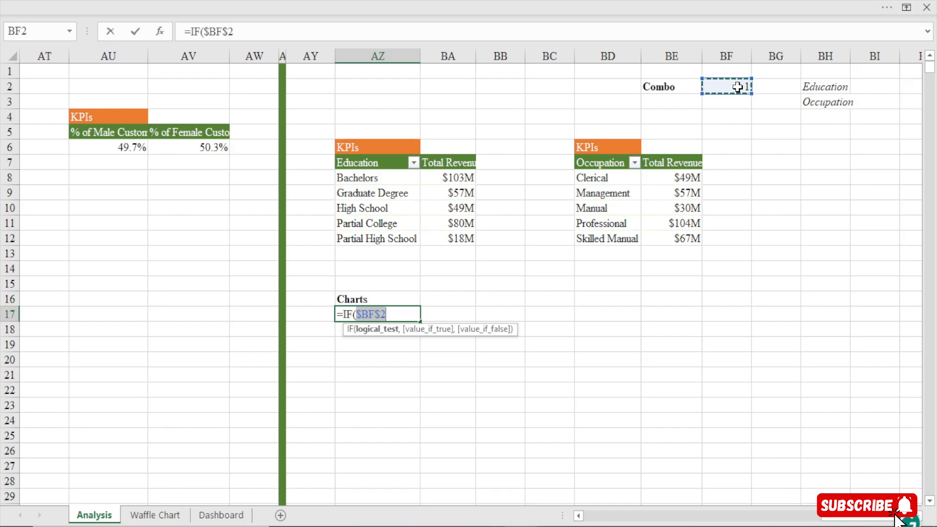
text(=1)
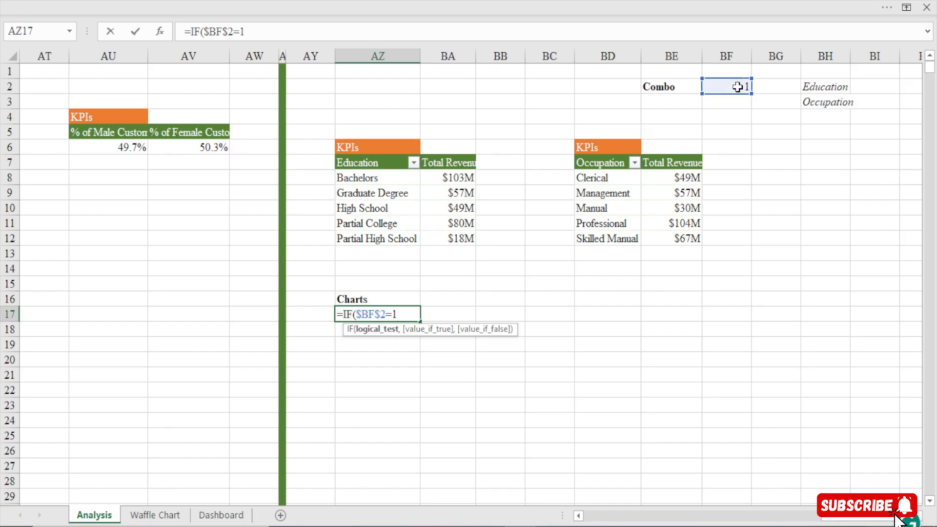
text(,)
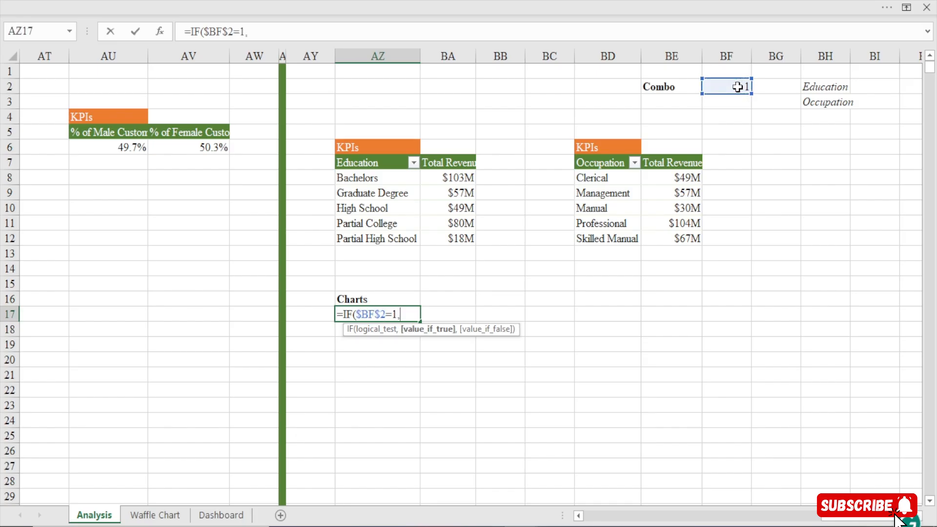
click(376, 162)
text(,)
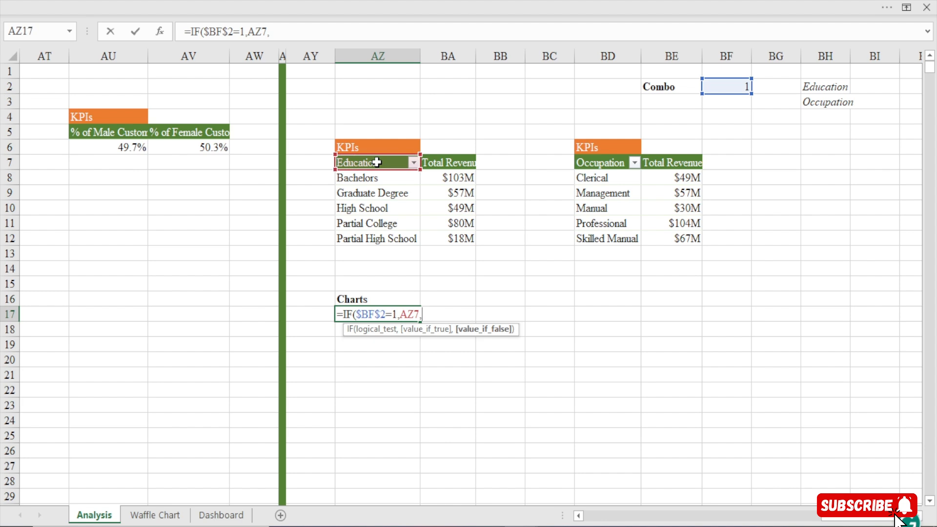
click(611, 162)
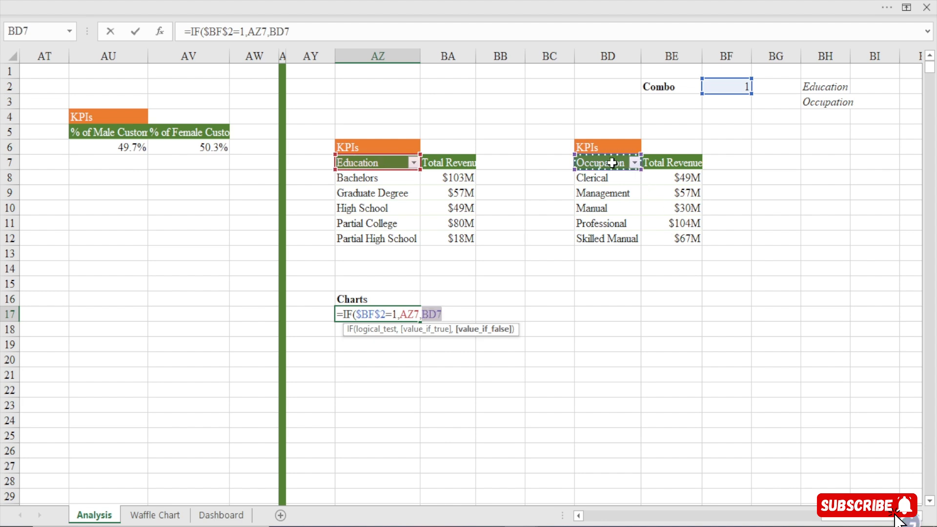
text())
key(Return)
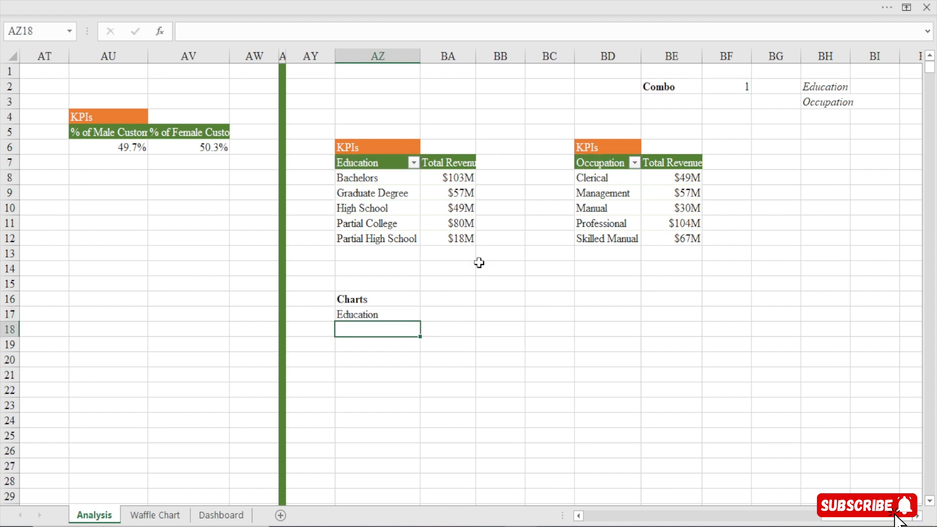
Fill the AZ17 formula across and down to cover AZ17:BA22
click(369, 315)
drag(420, 323, 471, 396)
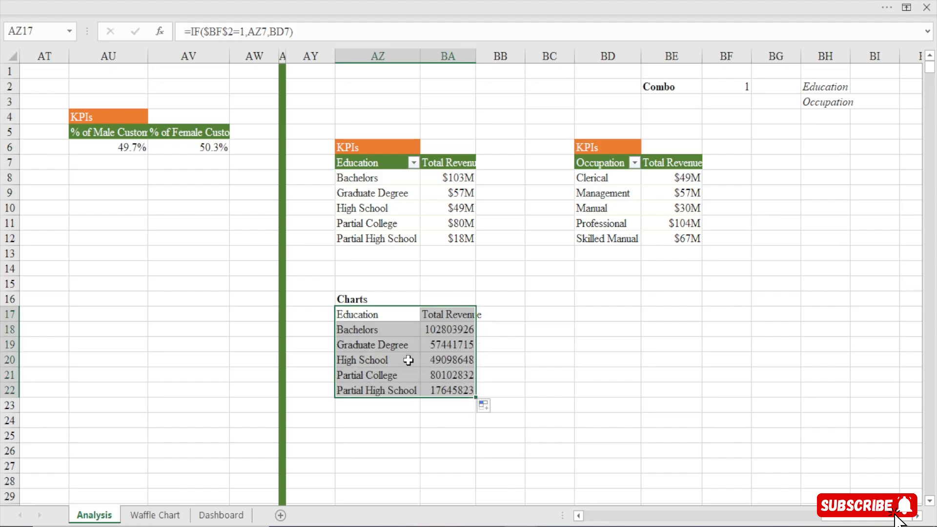
click(432, 329)
Copy the revenue formatting from BA8 in the Education pivot table to cells BA18:BA22
click(455, 180)
click(272, 1)
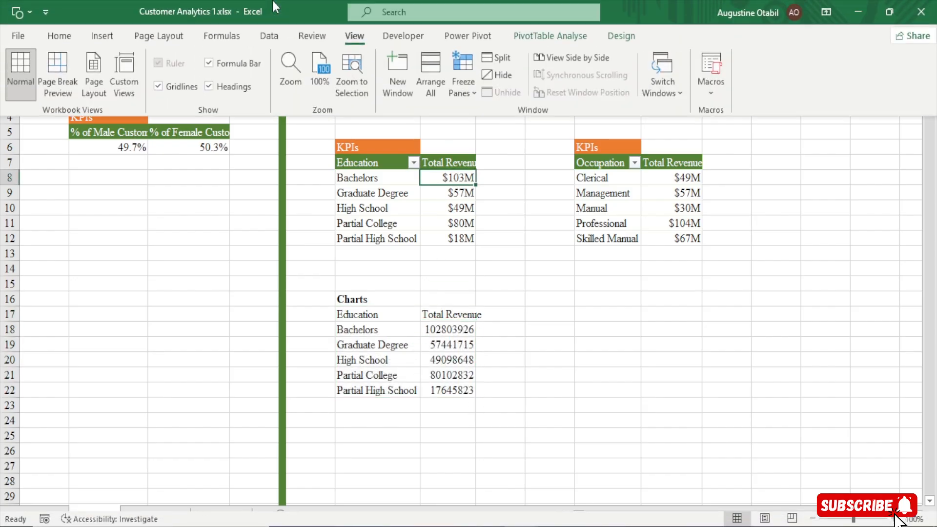
click(59, 36)
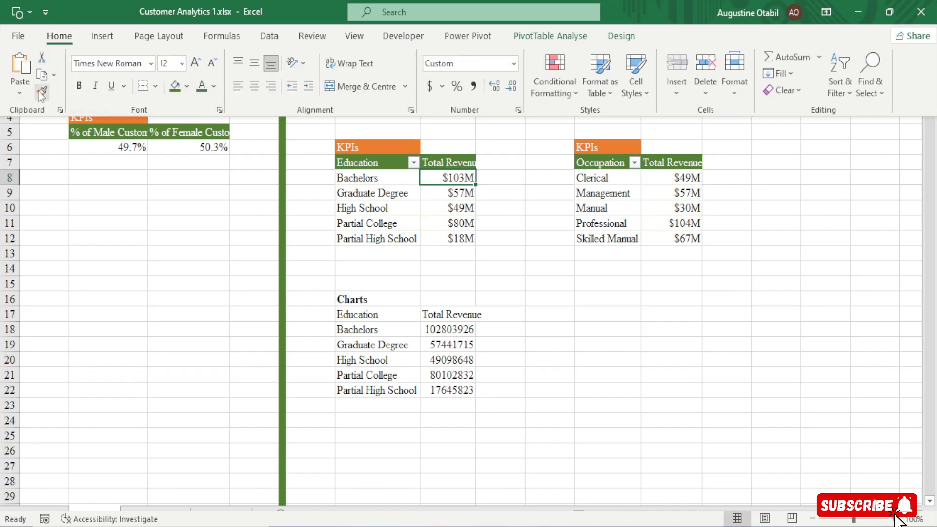
click(42, 92)
drag(456, 329, 462, 390)
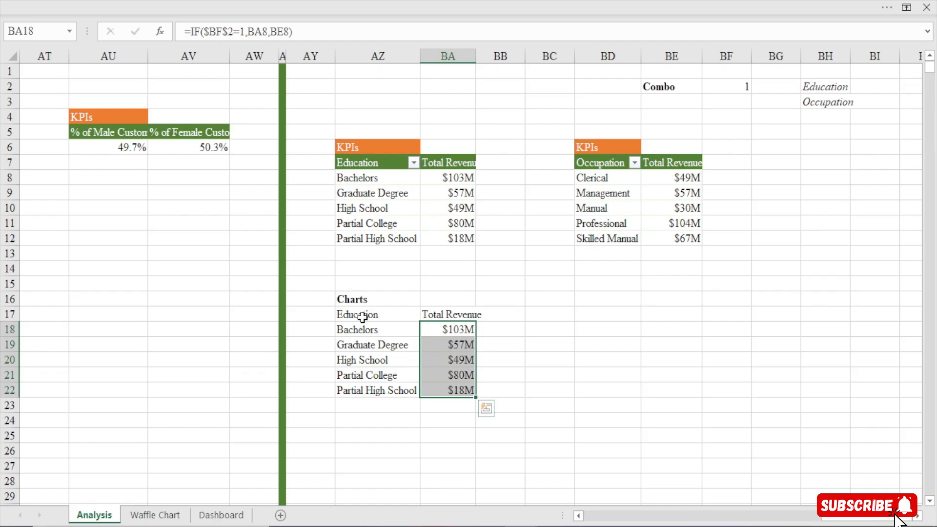
Make the Charts table headers in AZ17:BA17 bold and widen column BA to fit Total Revenue
drag(361, 318, 450, 314)
key(ctrl+b)
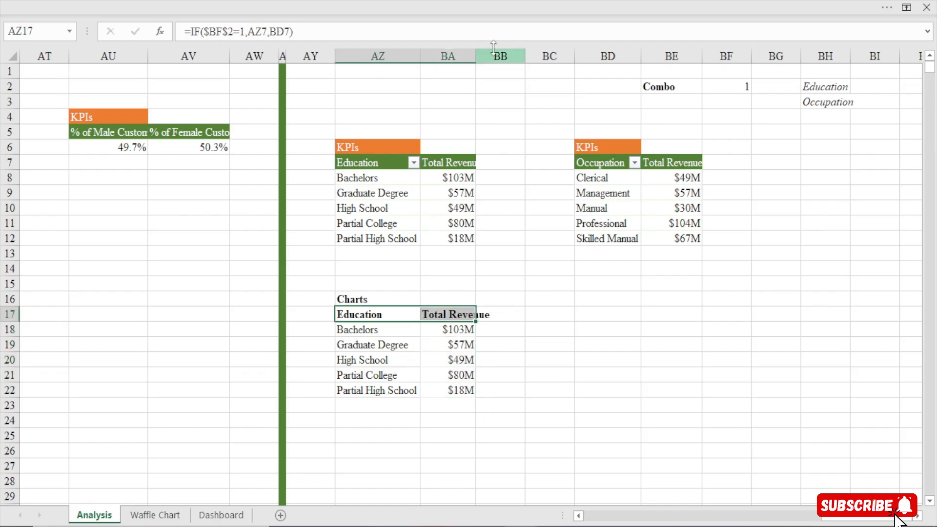
drag(476, 55, 494, 54)
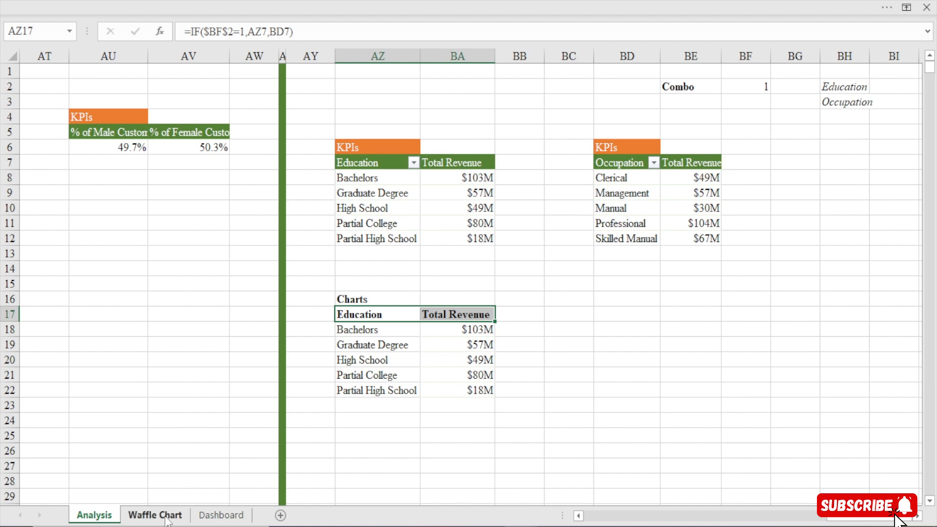
Choose Occupation in the dashboard's Education & Occupation combo box and check the linked cell and Charts table on the Analysis sheet
click(220, 514)
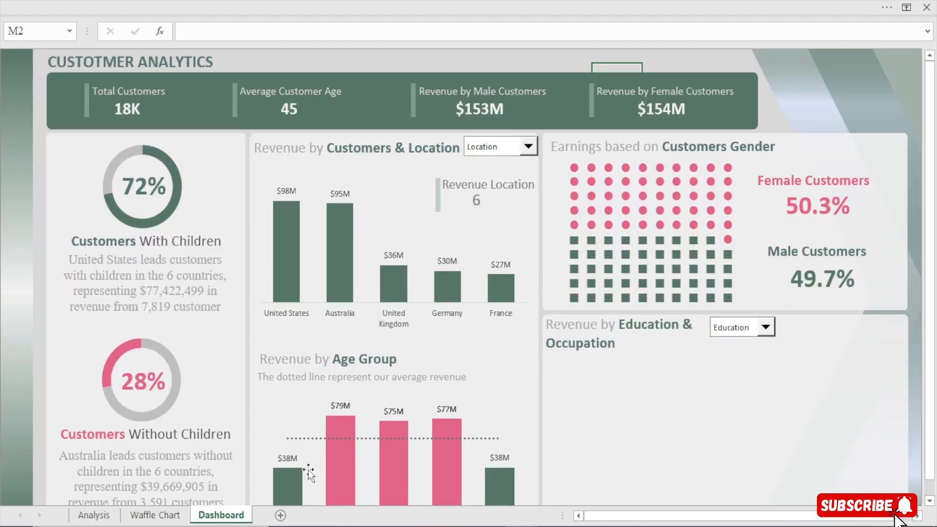
click(765, 327)
click(731, 351)
click(94, 514)
click(733, 88)
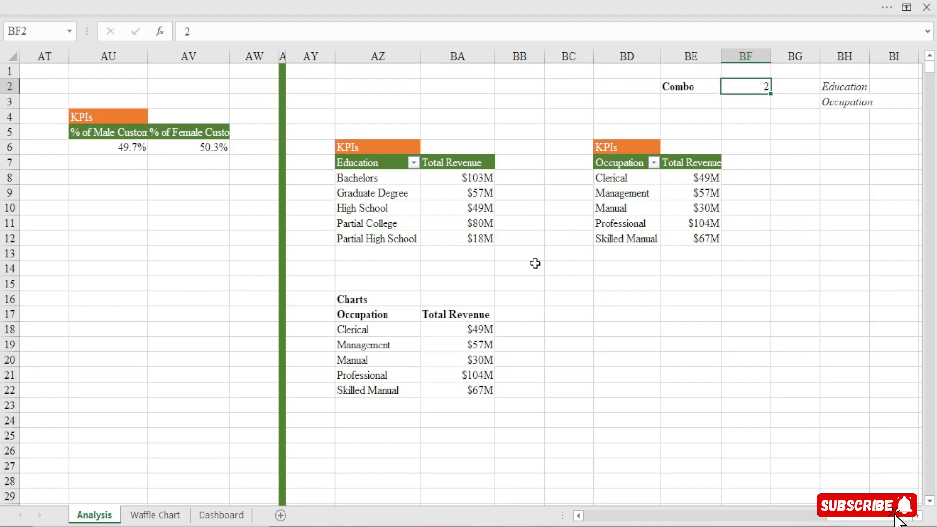
click(380, 317)
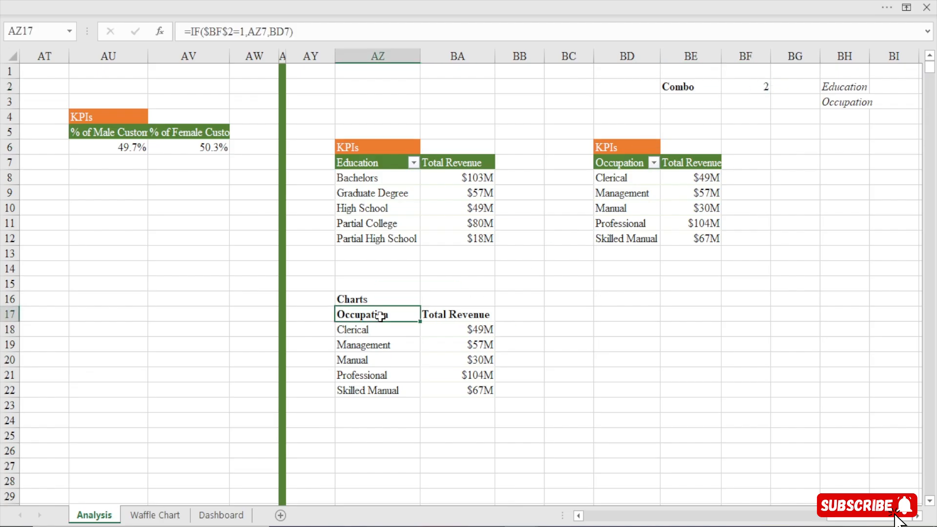
Sort the Occupation pivot table by Total Revenue from largest to smallest
right_click(707, 182)
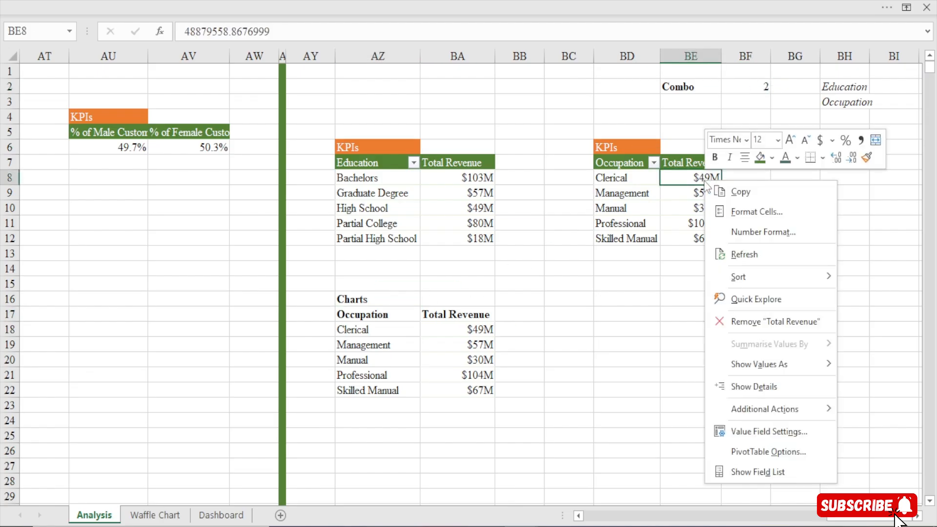
mouse_move(731, 284)
click(658, 303)
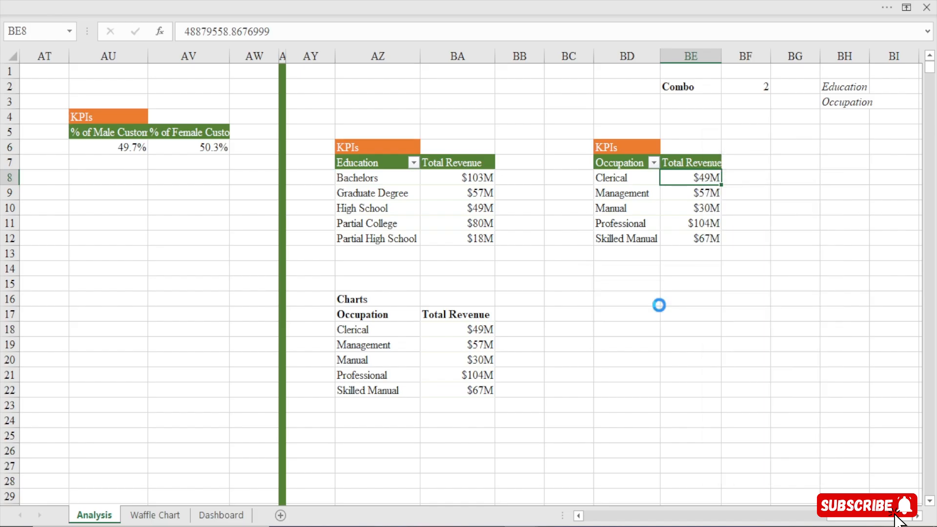
Insert a 2-D clustered bar chart from AZ17:BA22 and place it beside the Charts table
drag(364, 316, 474, 394)
click(284, 3)
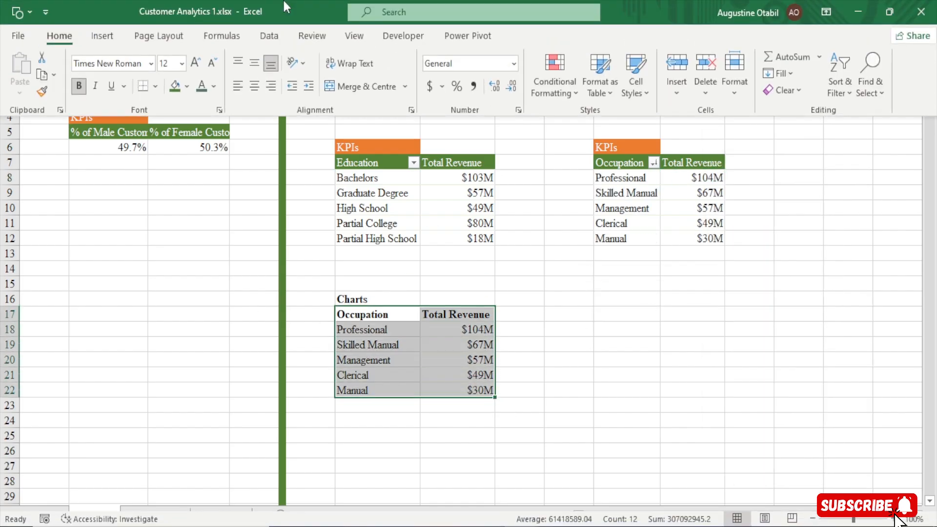
click(102, 36)
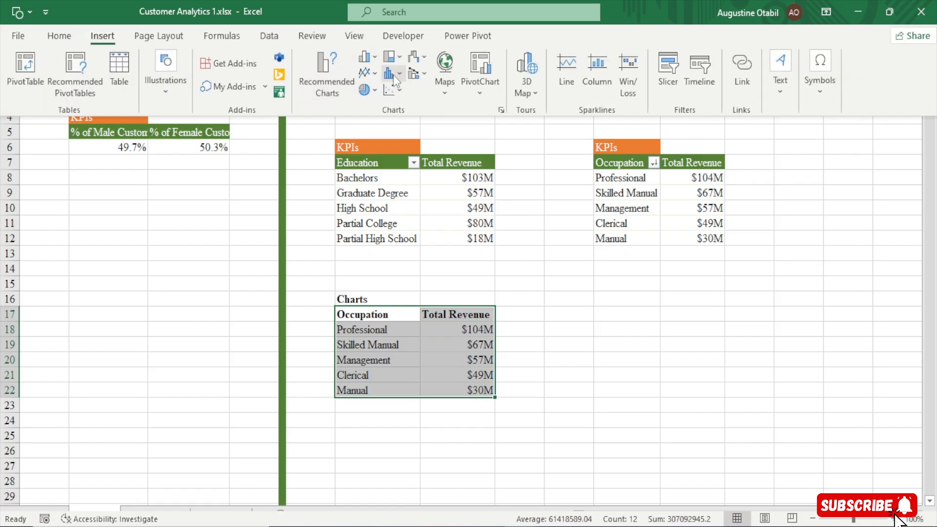
click(380, 61)
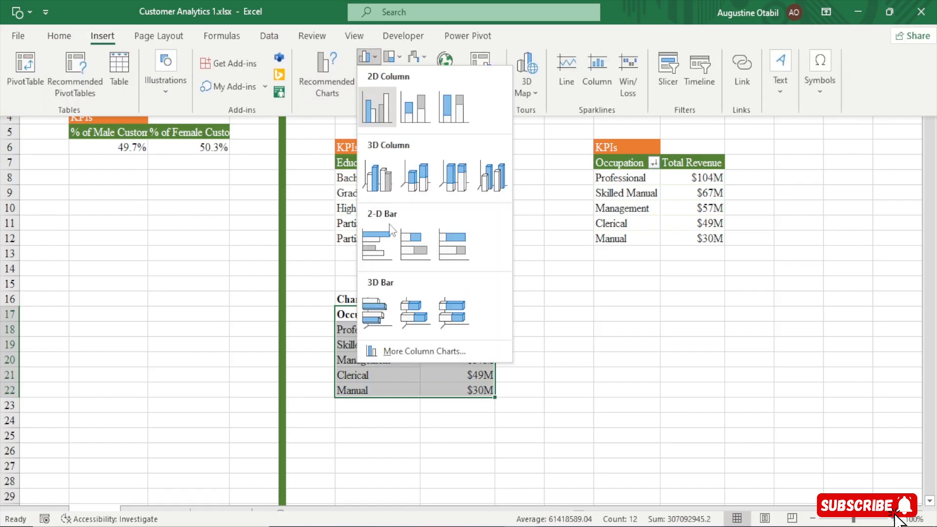
click(382, 257)
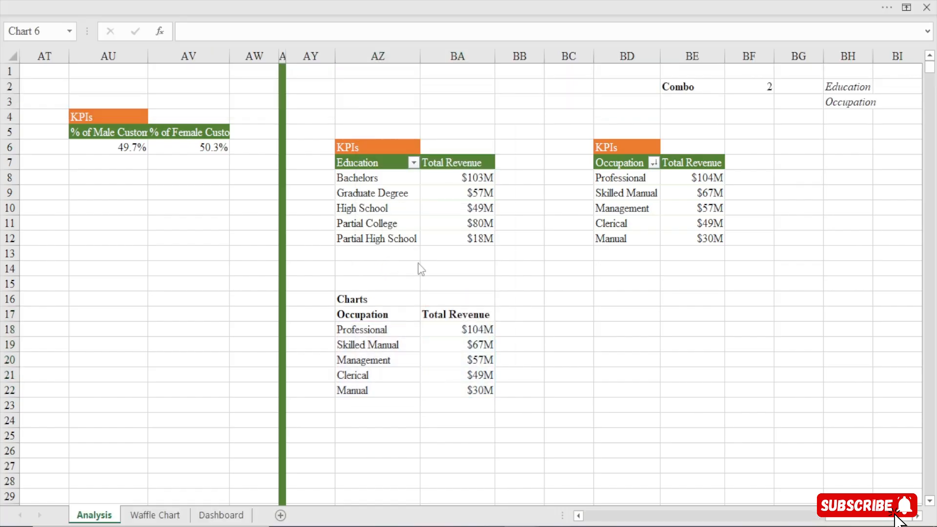
drag(514, 186, 757, 243)
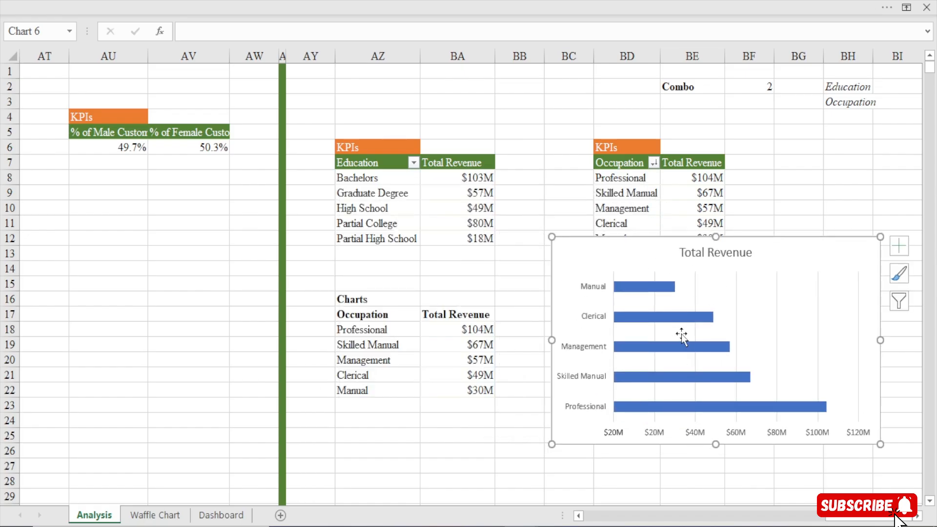
Delete the bar chart's title, horizontal value axis and vertical gridlines
click(720, 257)
key(Delete)
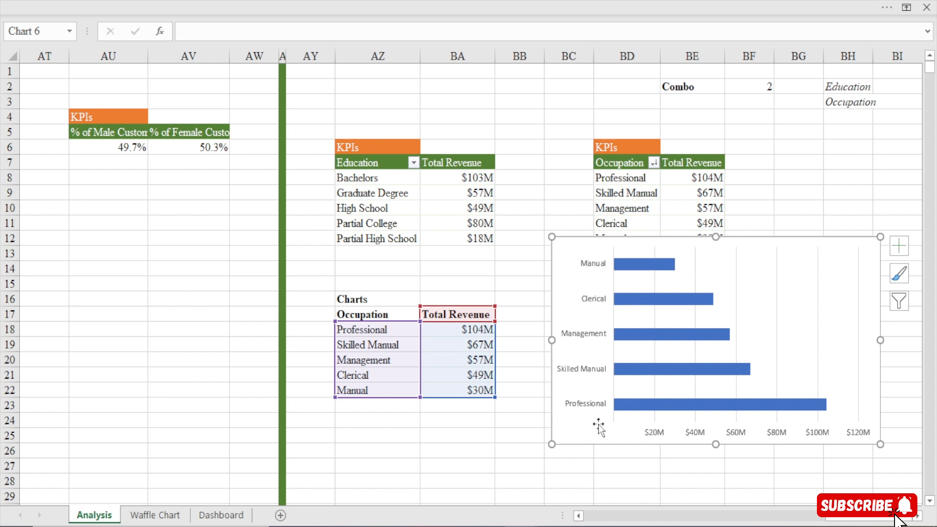
click(700, 433)
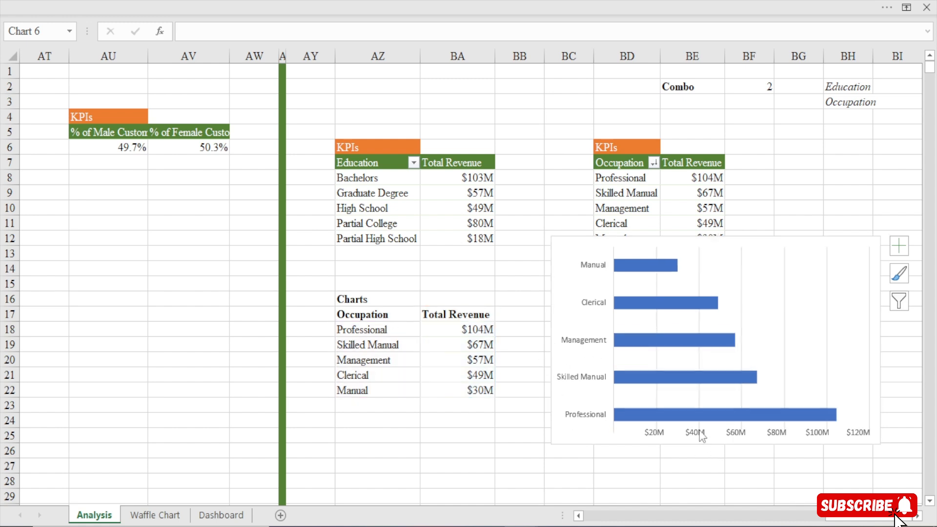
key(Delete)
click(741, 270)
key(Delete)
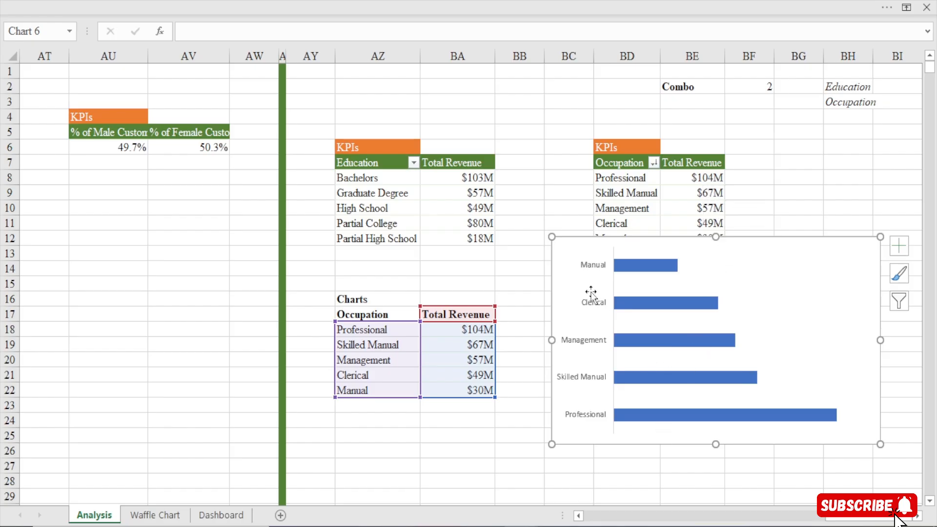
Set the bar chart's vertical axis to show categories in reverse order
click(598, 272)
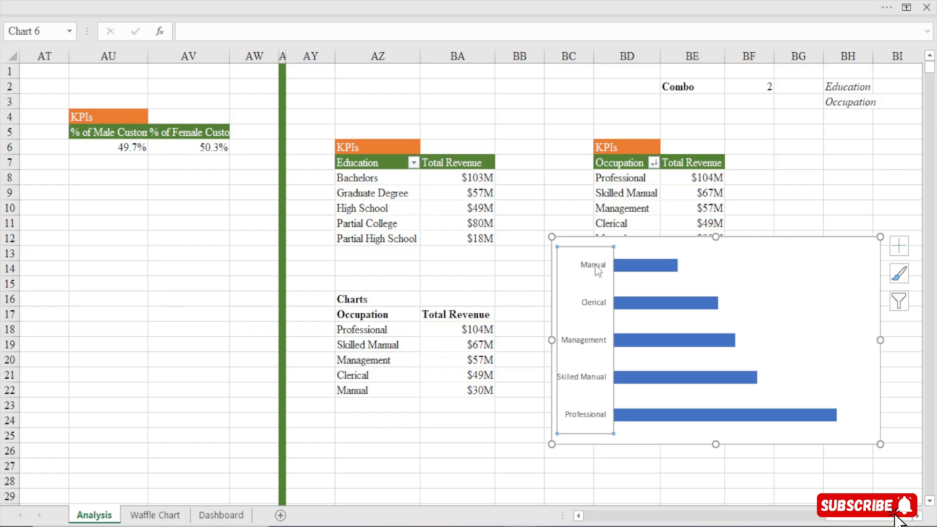
double_click(597, 270)
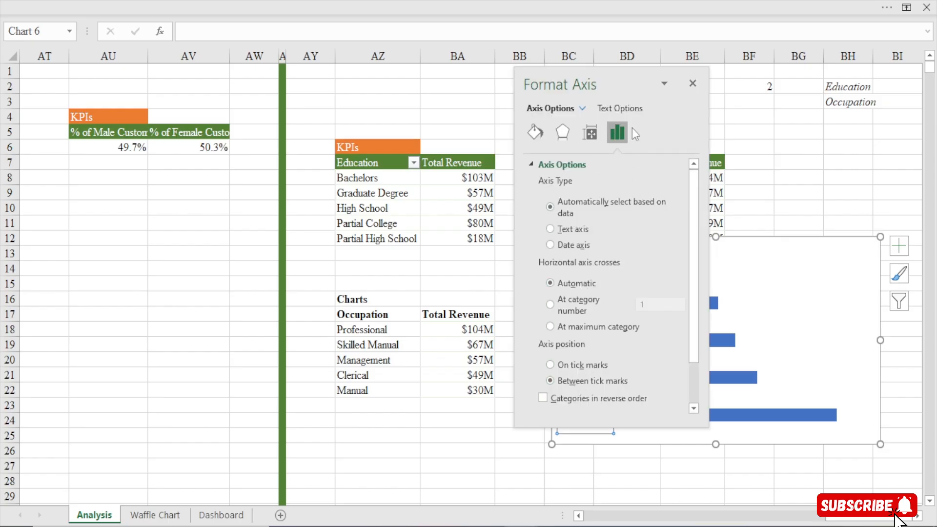
click(596, 405)
click(692, 83)
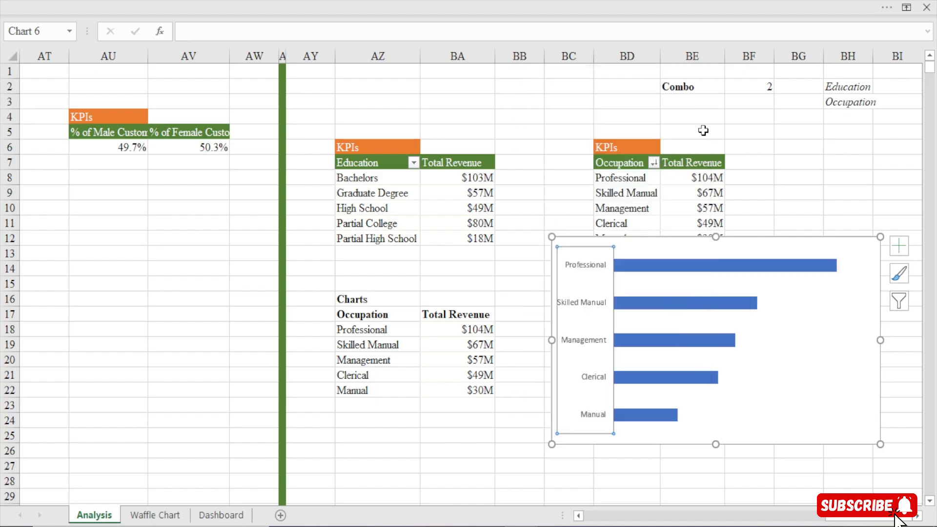
Move the bar chart over the Charts table and shrink it to about columns AY to BB, rows 10 to 22
drag(664, 241, 402, 190)
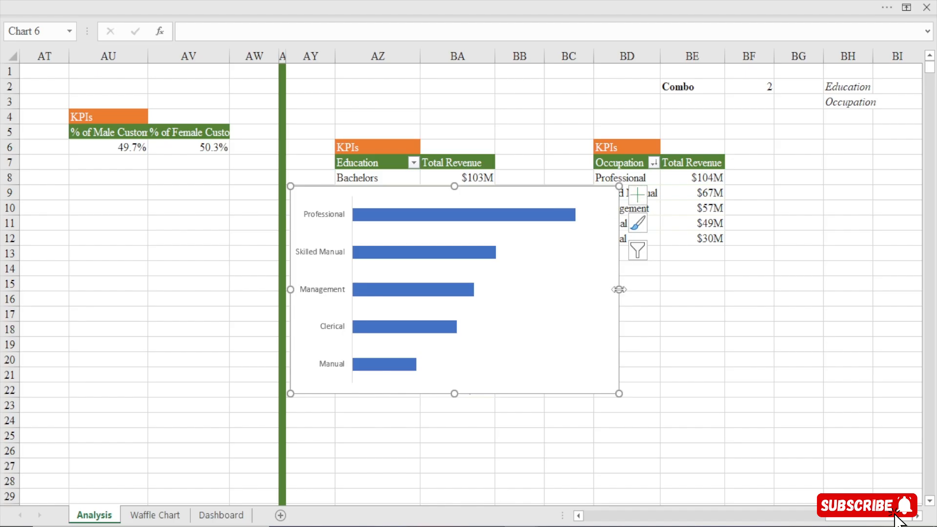
drag(618, 289, 544, 320)
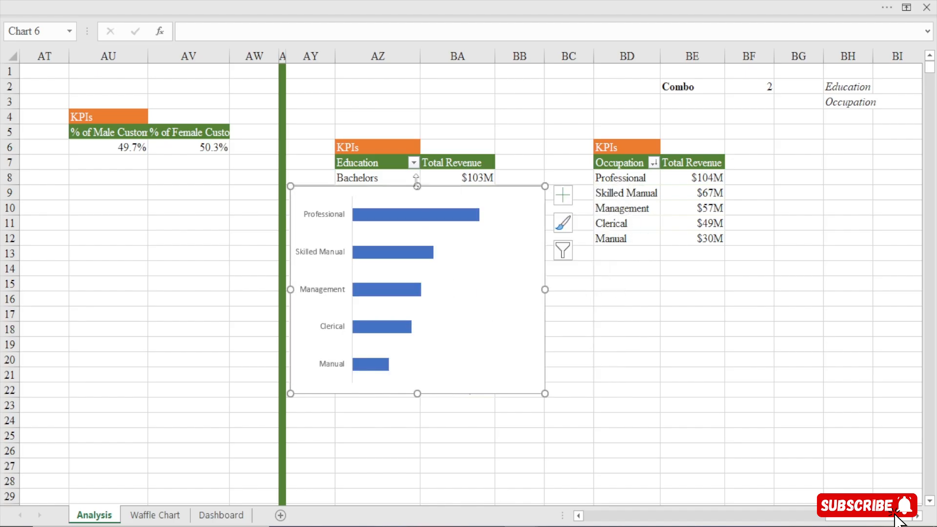
drag(419, 186, 419, 203)
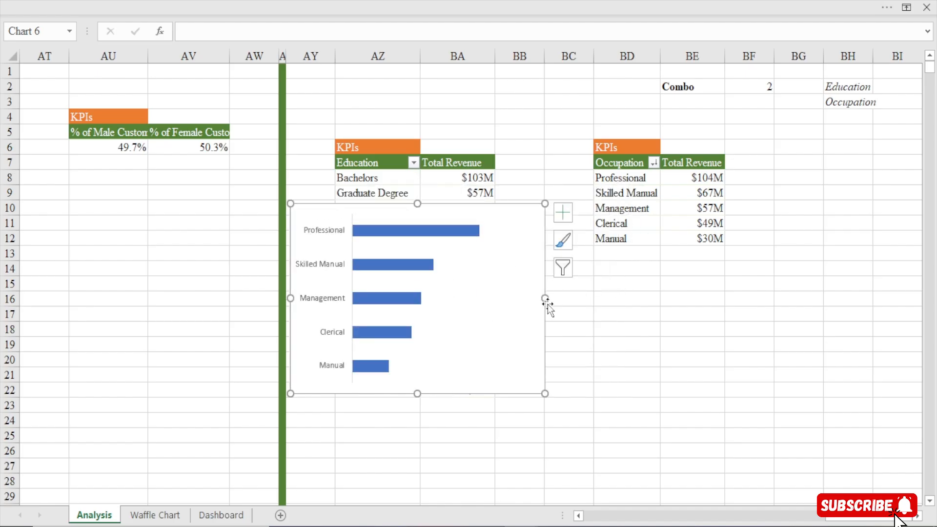
drag(545, 300, 508, 312)
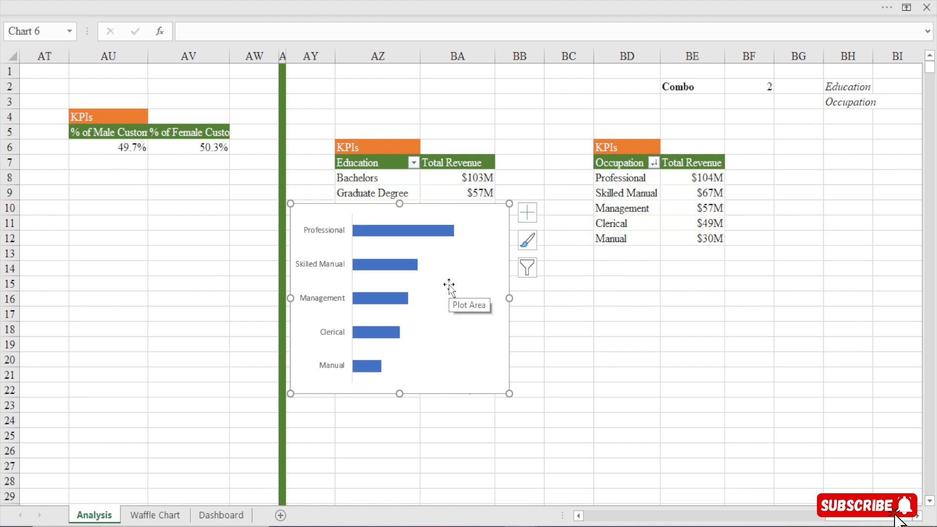
Cut the bar chart from the Analysis sheet and paste it into the Dashboard's Revenue by Education & Occupation section
key(ctrl+x)
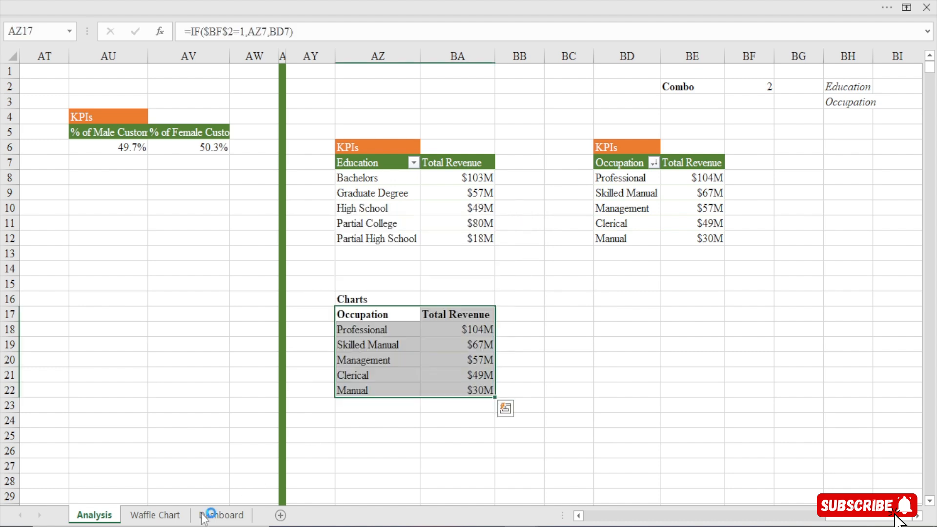
click(209, 515)
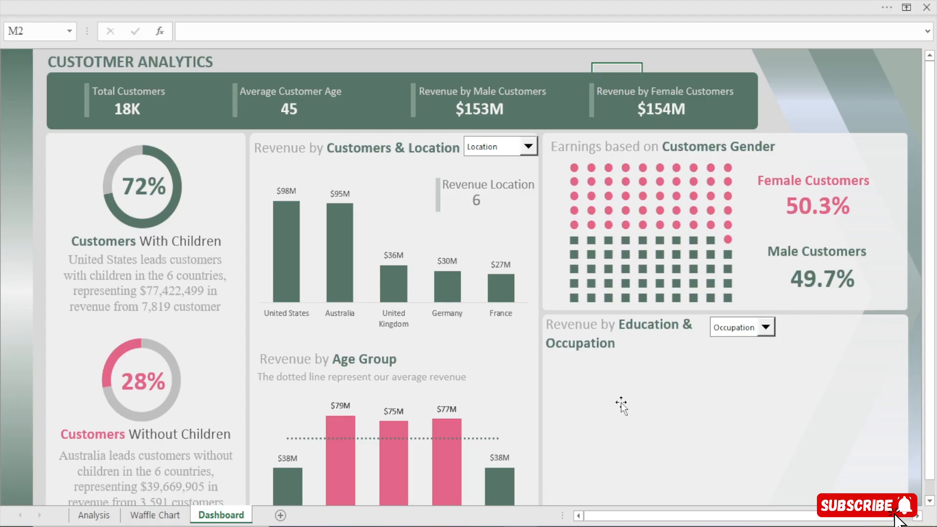
click(624, 409)
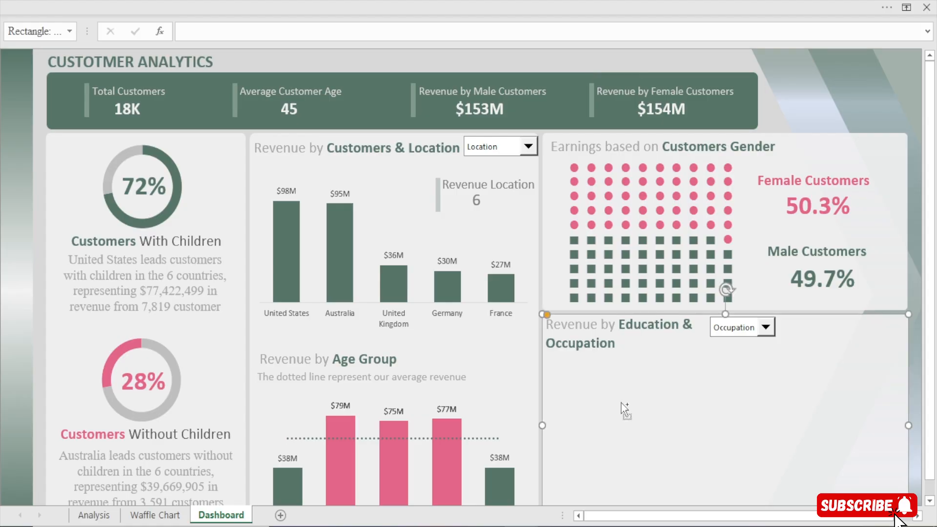
key(ctrl+v)
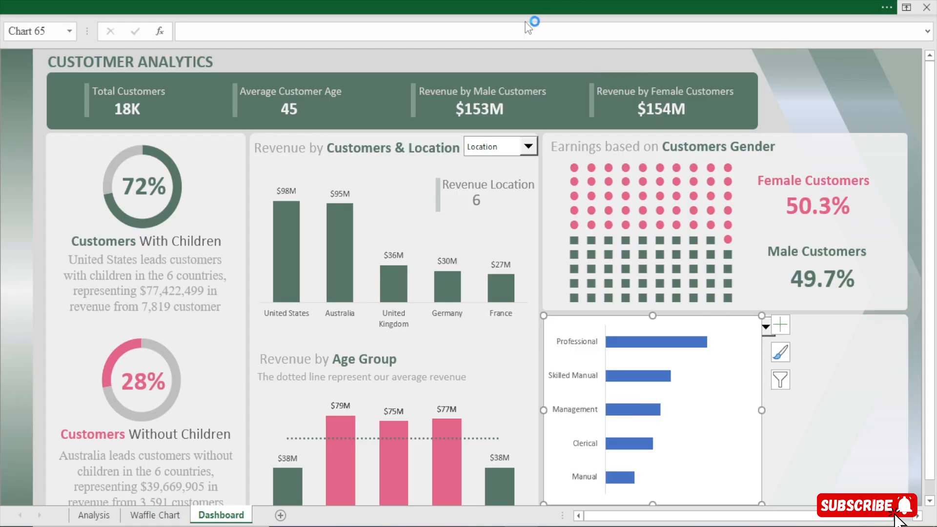
Hide the formula bar to give the dashboard more room
click(289, 4)
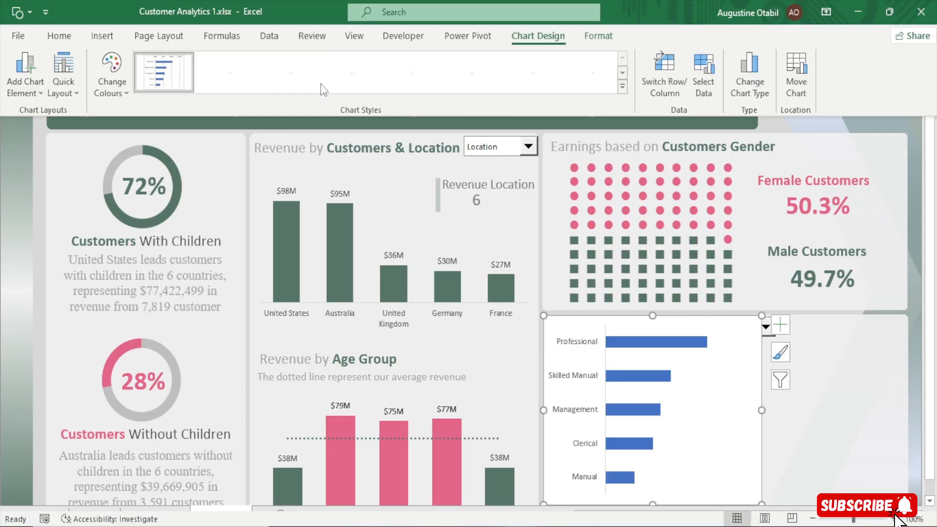
click(370, 38)
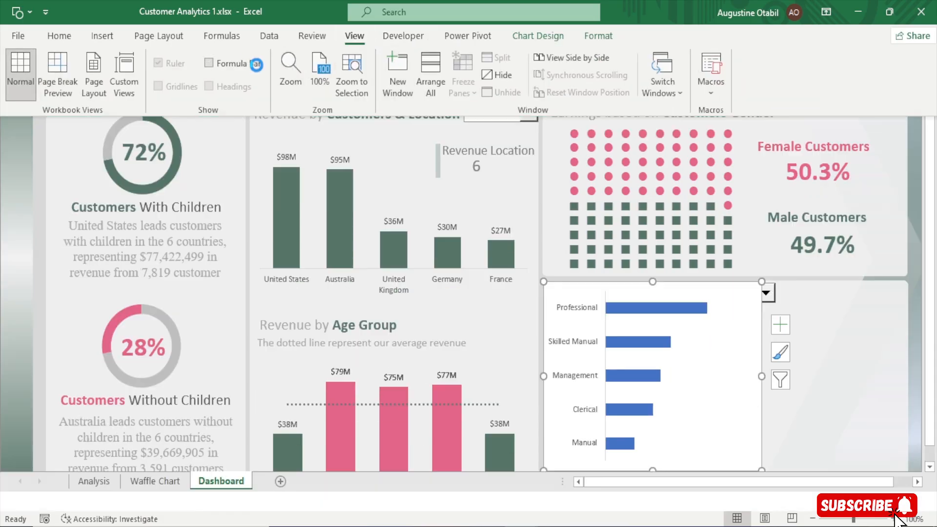
Resize the pasted bar chart vertically to fill the space between the Education & Occupation heading and the section's lower edge
click(656, 446)
drag(652, 471, 648, 498)
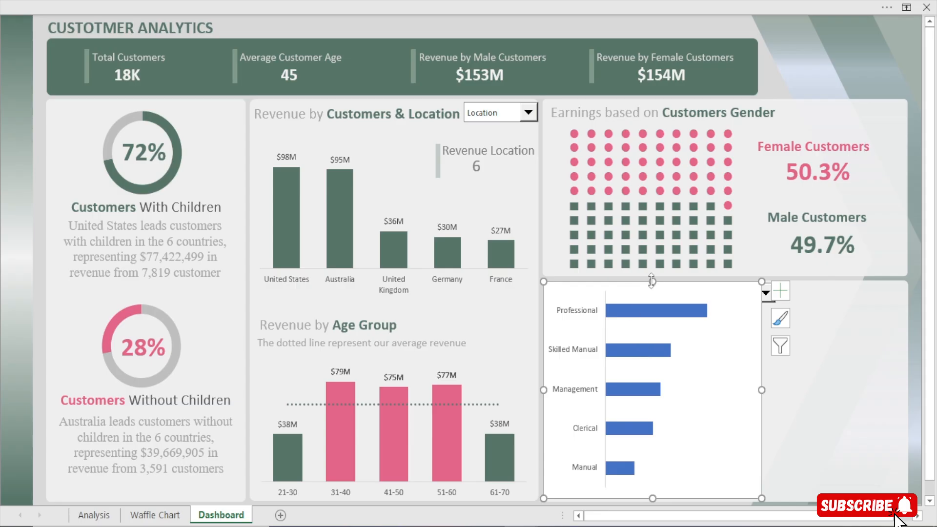
drag(652, 281, 650, 325)
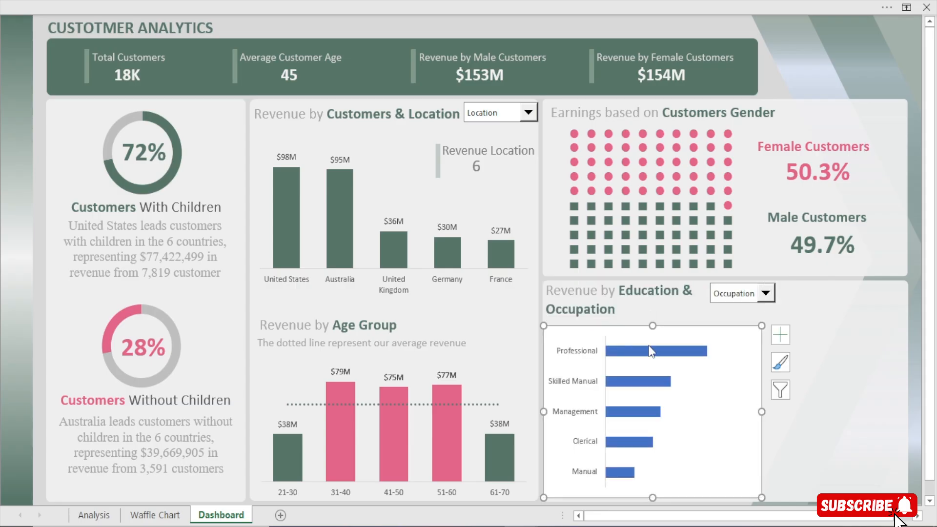
Thicken the bars of the Education & Occupation chart by reducing the series gap width to 40%
click(653, 352)
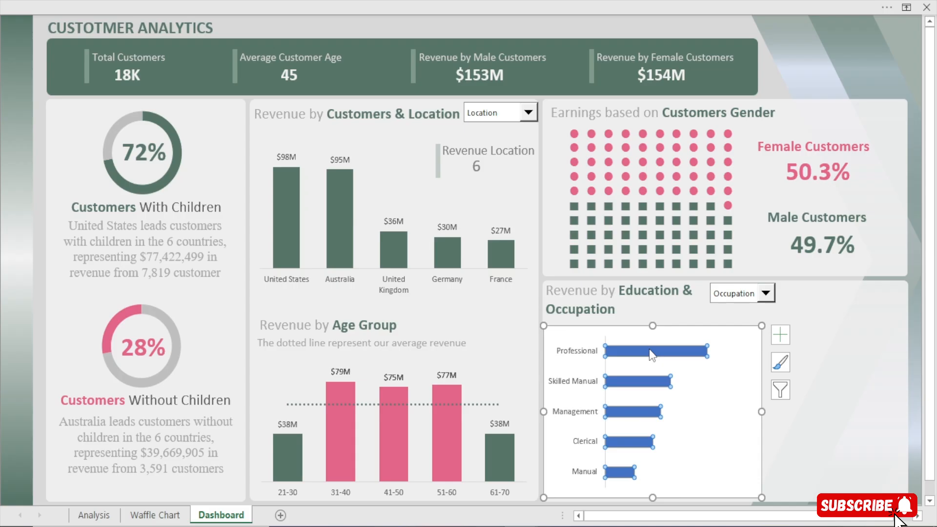
double_click(650, 352)
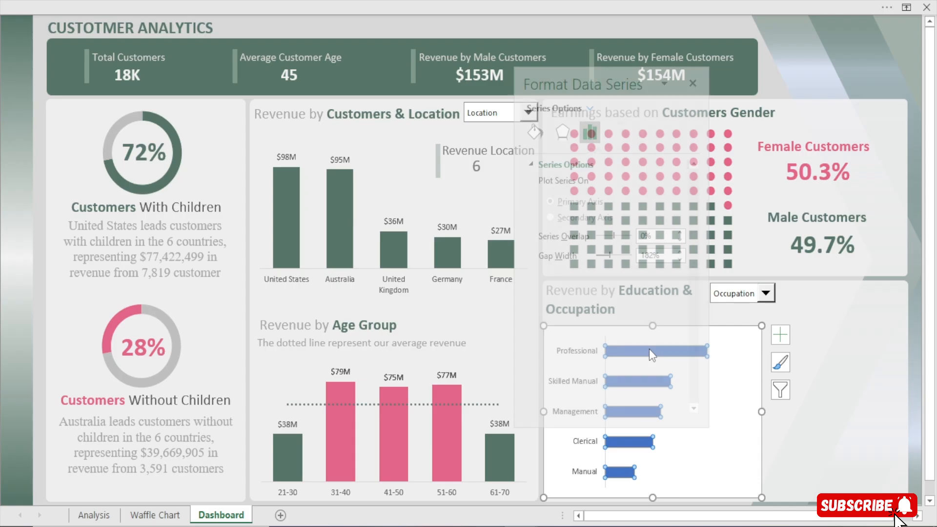
click(655, 254)
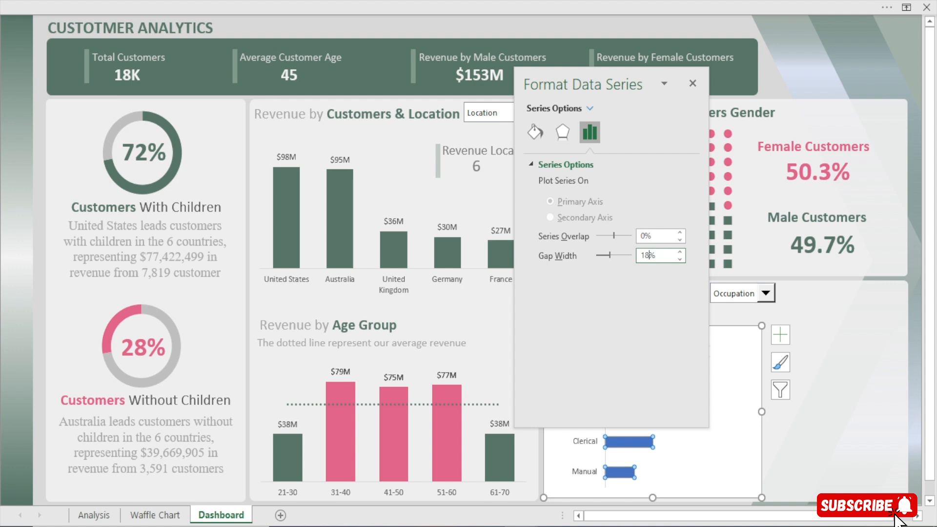
text(100)
key(Return)
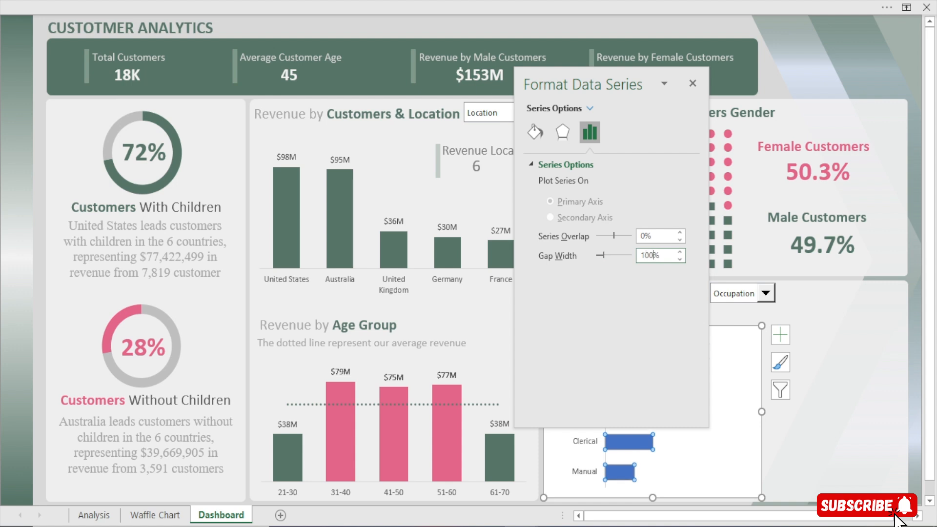
drag(632, 71, 459, 74)
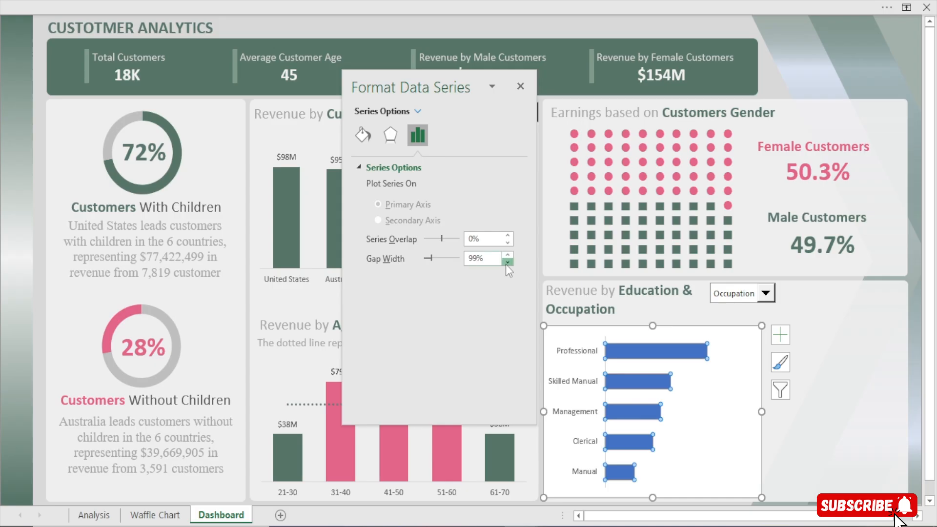
drag(506, 264, 506, 255)
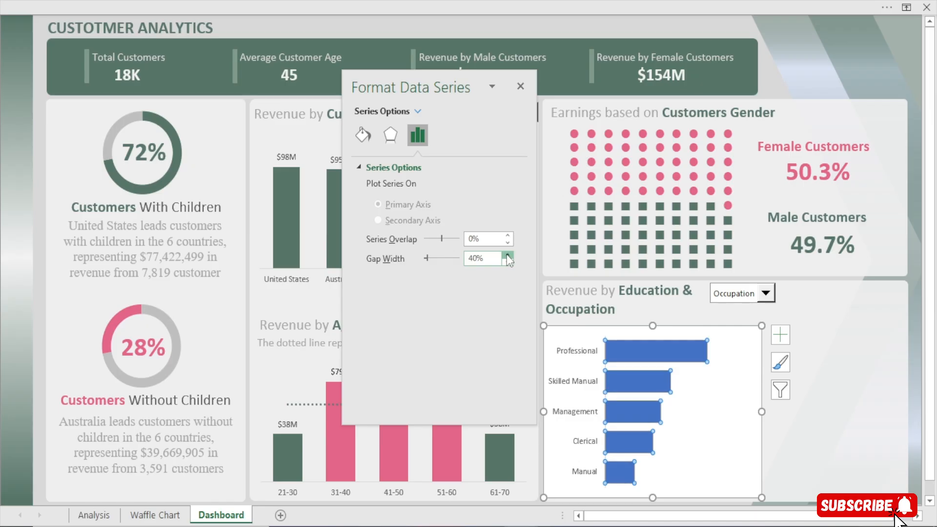
click(520, 86)
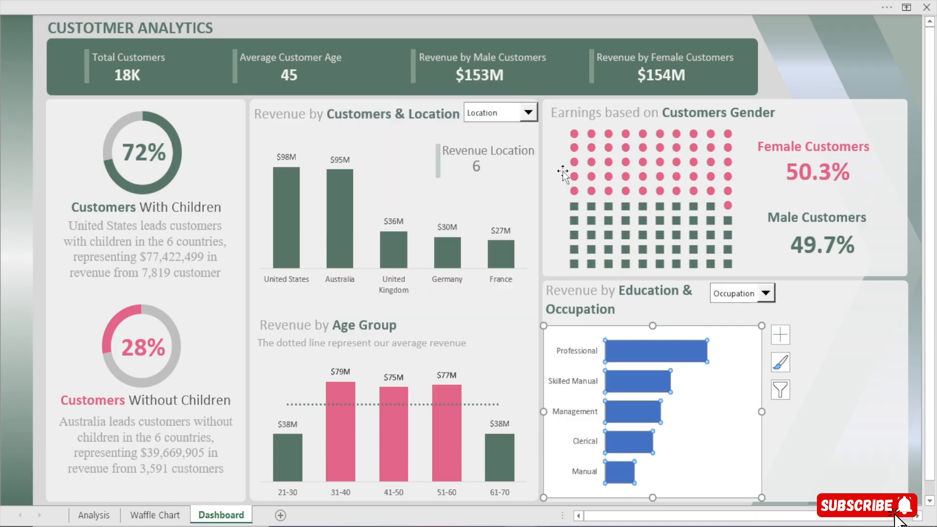
Set the Education & Occupation chart area to no fill and no border line
double_click(663, 362)
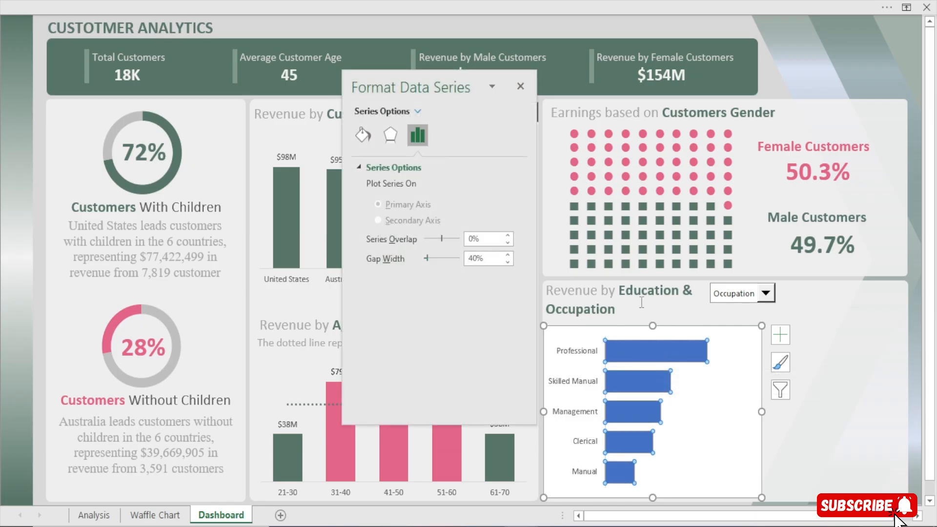
click(631, 325)
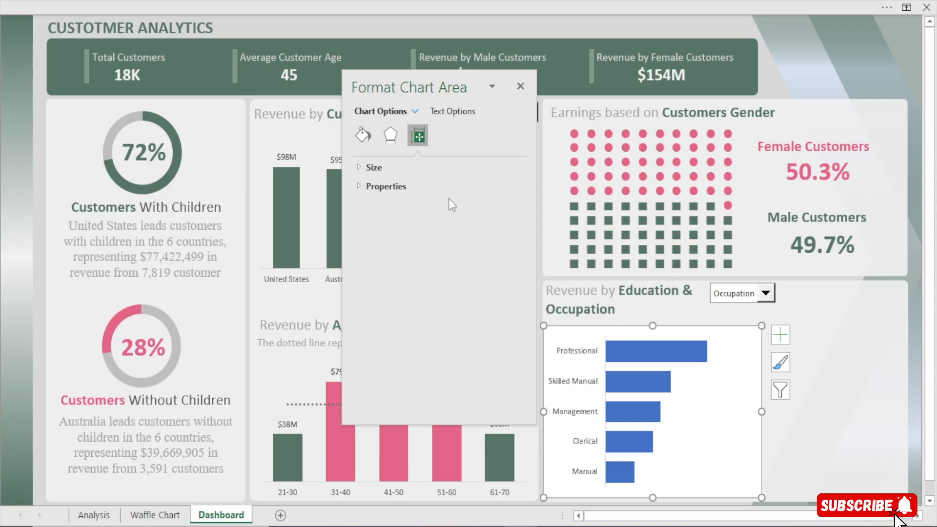
click(355, 140)
click(505, 296)
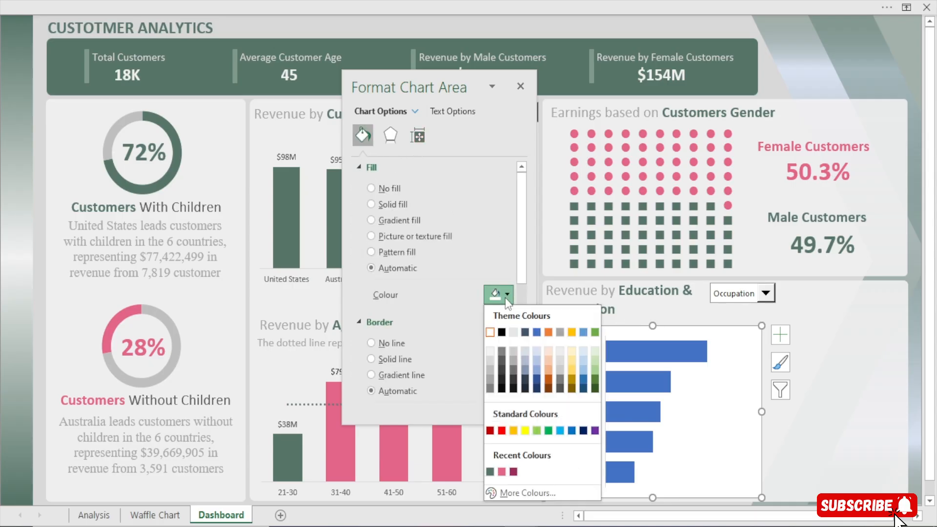
click(383, 192)
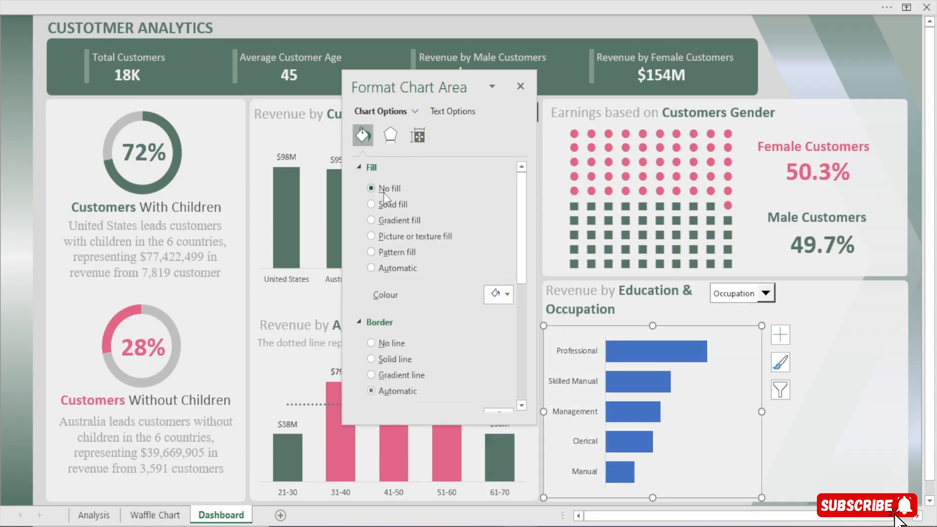
click(393, 314)
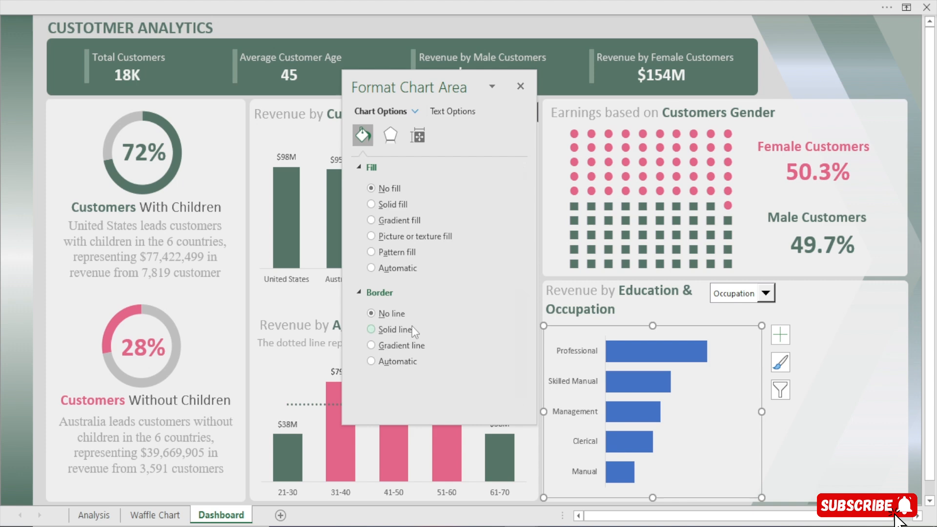
Fill the chart's bars with the dark green from the recent colours
click(649, 356)
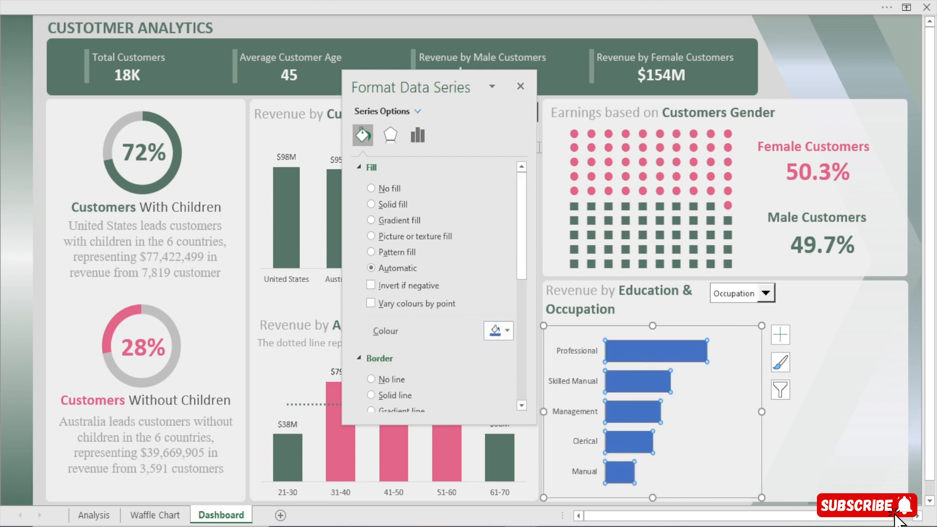
click(507, 335)
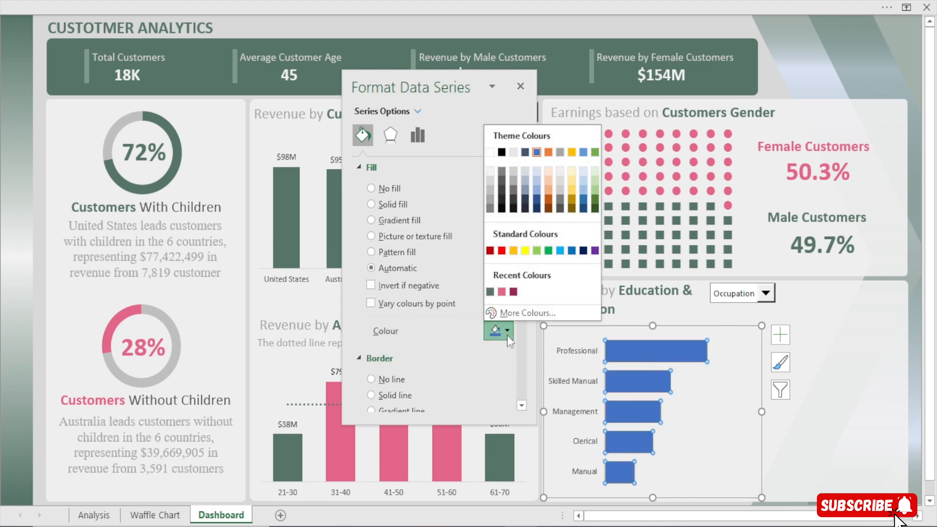
click(493, 294)
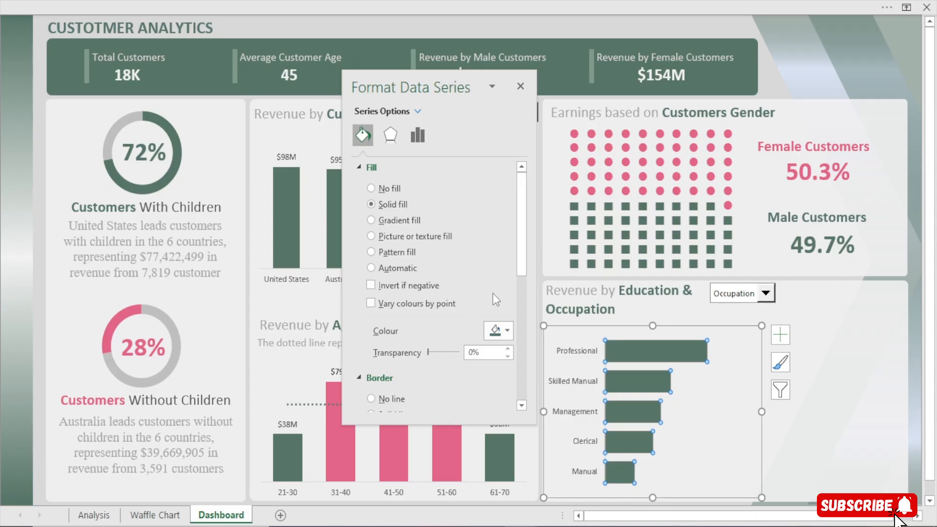
Set the bar series' gap width to 30%
click(417, 131)
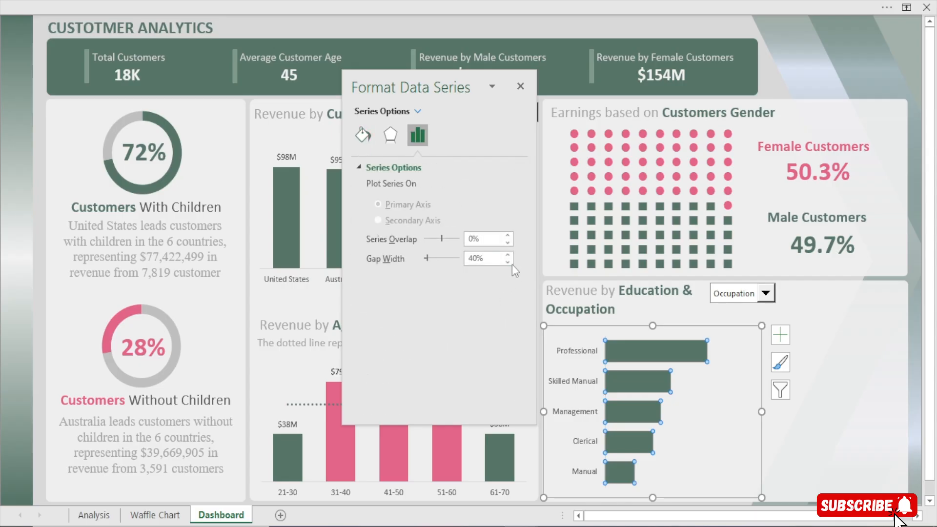
click(509, 263)
click(508, 263)
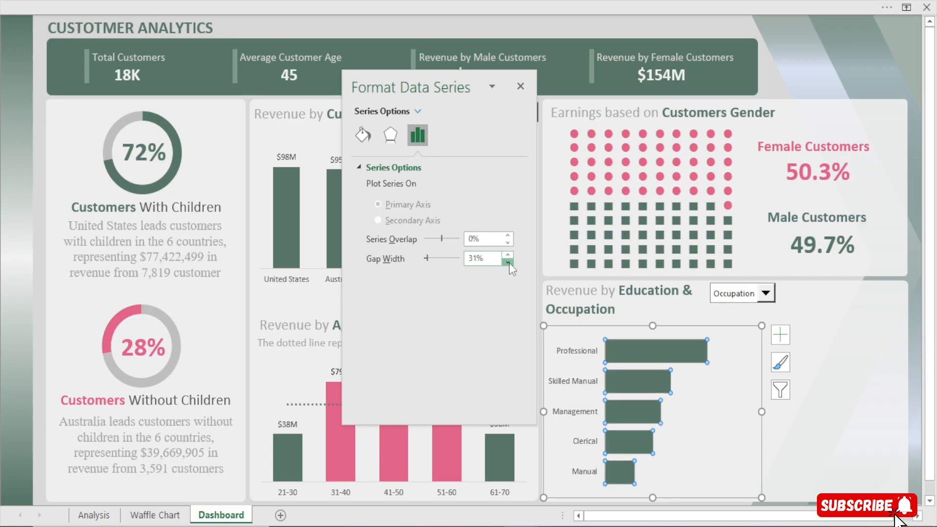
click(520, 87)
Add data labels to the Education & Occupation bar chart and widen the chart slightly
click(745, 337)
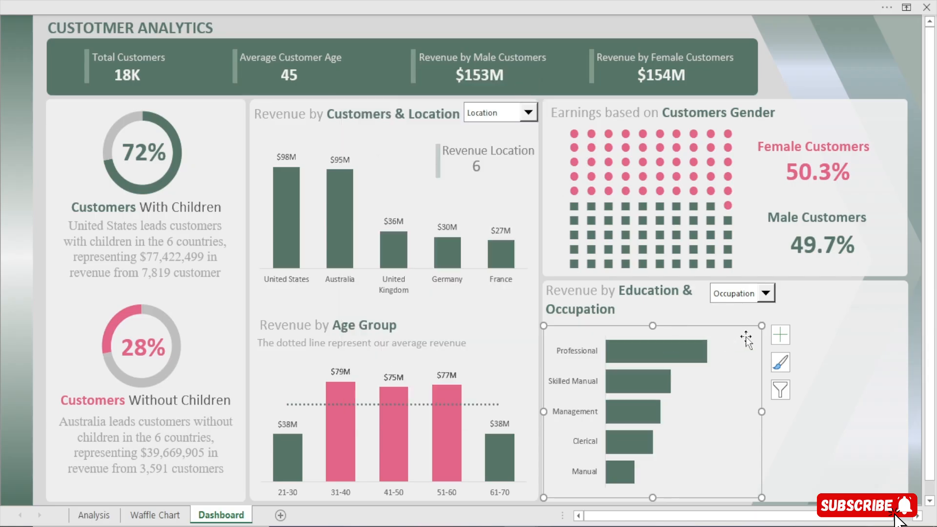
click(776, 332)
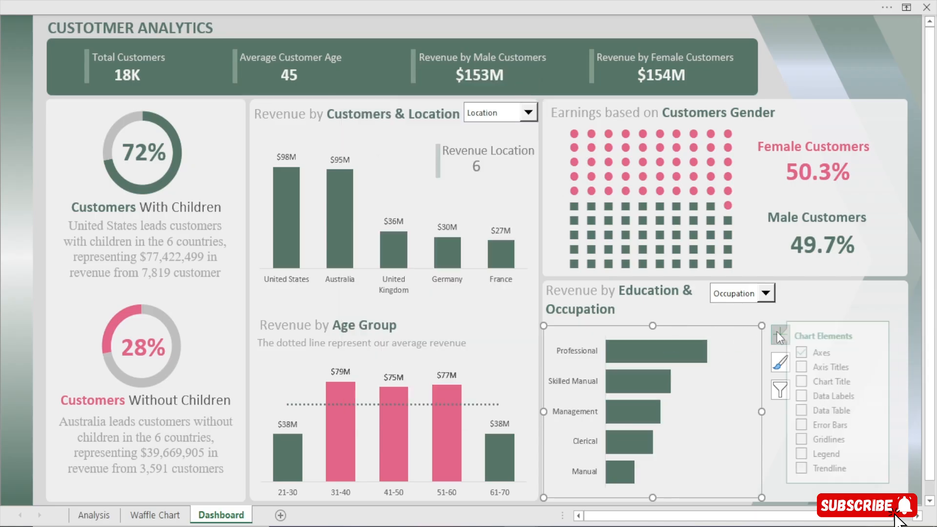
click(813, 396)
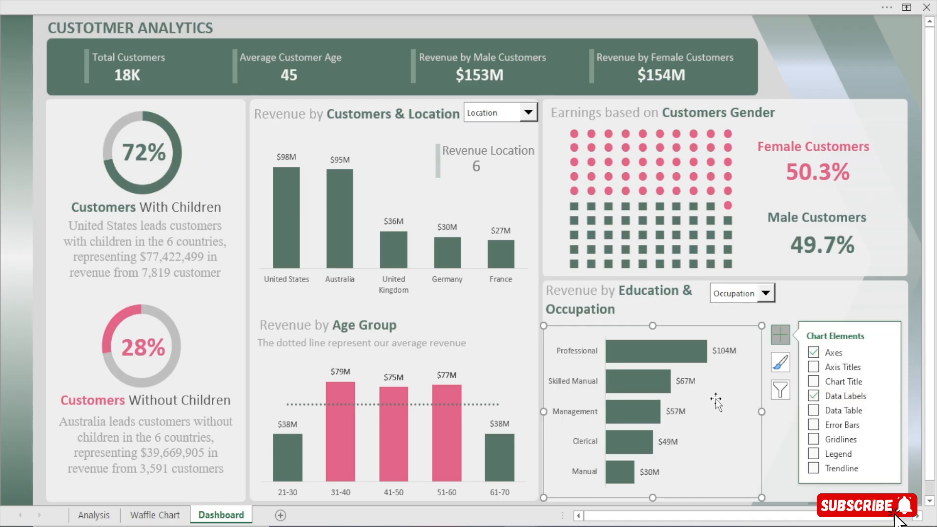
drag(764, 410, 769, 412)
click(736, 421)
click(700, 26)
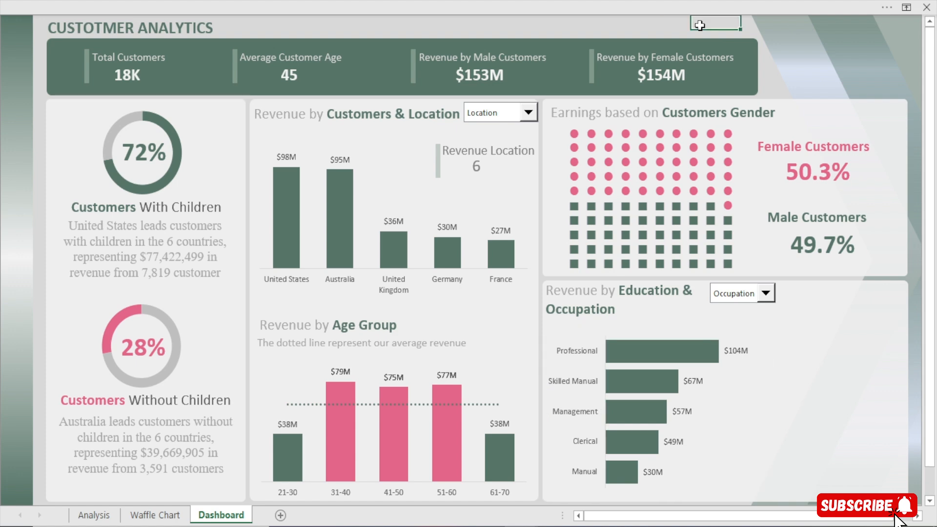
Switch the Education & Occupation combo box to Education
click(765, 293)
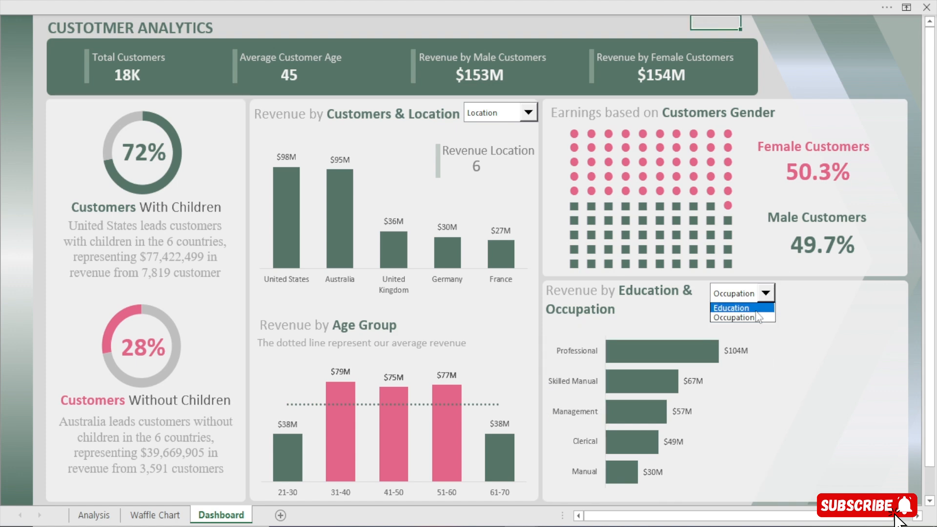
click(731, 306)
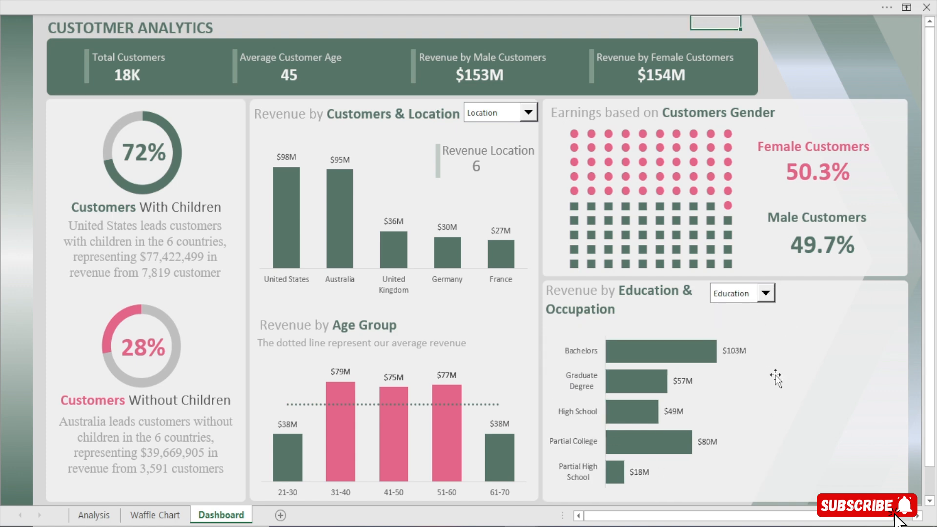
On the Analysis sheet, sort the Education pivot table by Total Revenue from largest to smallest
click(93, 515)
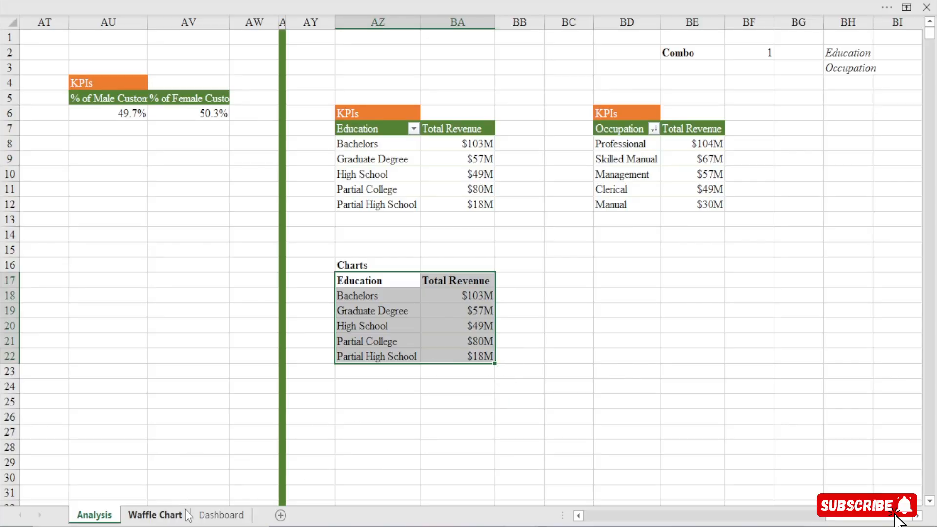
right_click(465, 148)
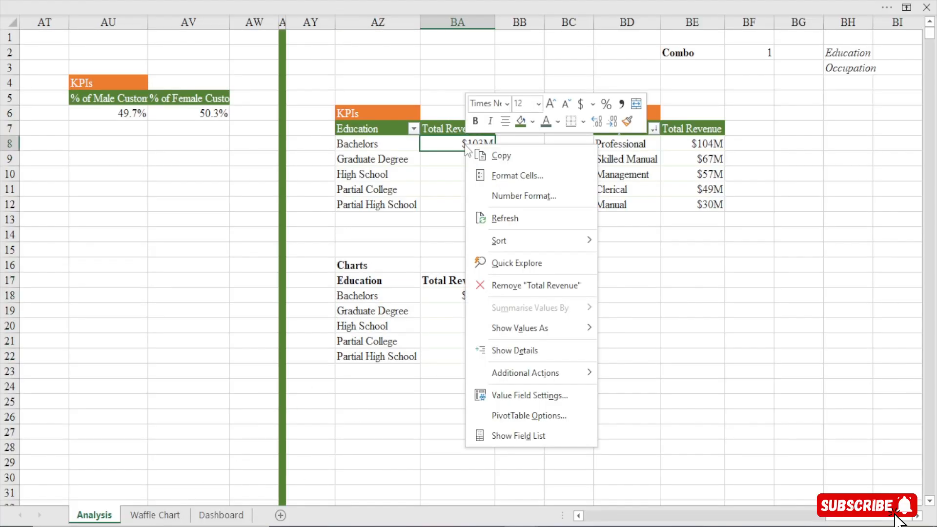
mouse_move(516, 239)
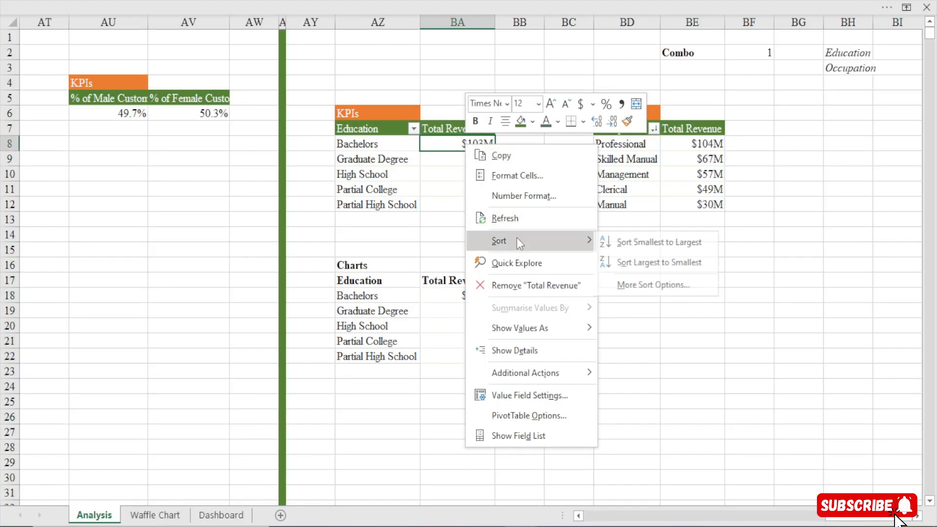
click(648, 262)
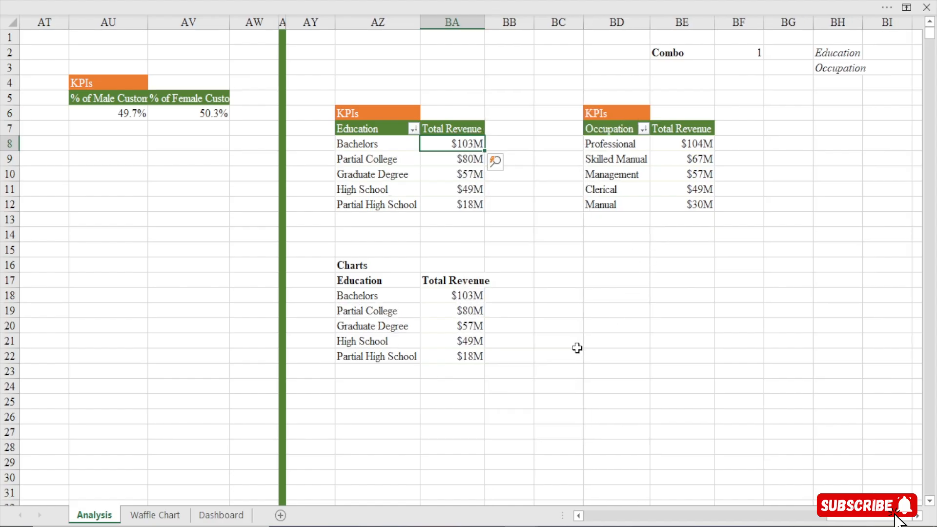
On the Dashboard sheet, test the Education & Occupation combo box by switching between both options, finishing on Occupation
click(211, 518)
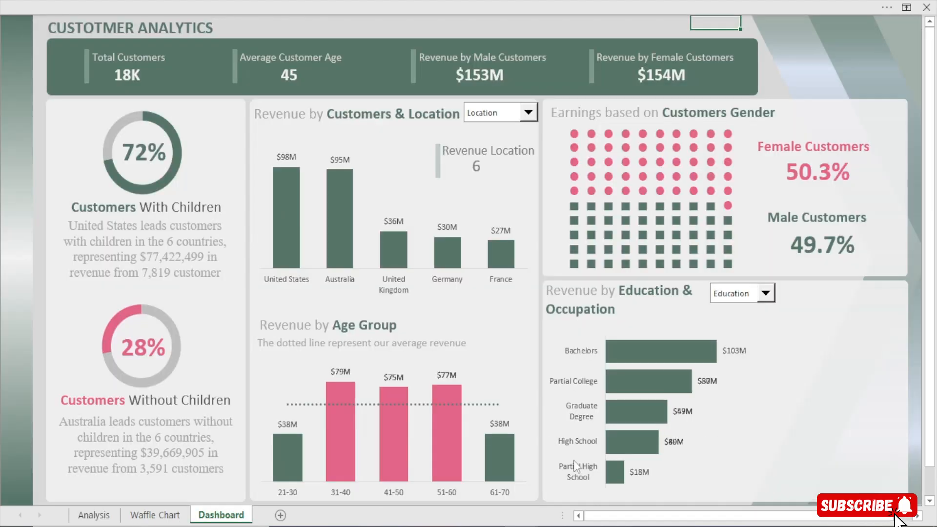
click(766, 296)
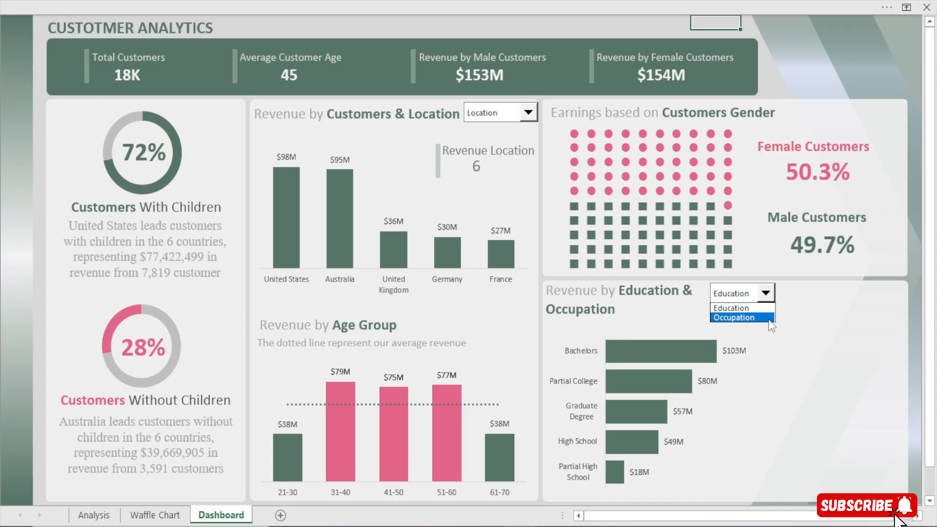
click(747, 316)
click(766, 293)
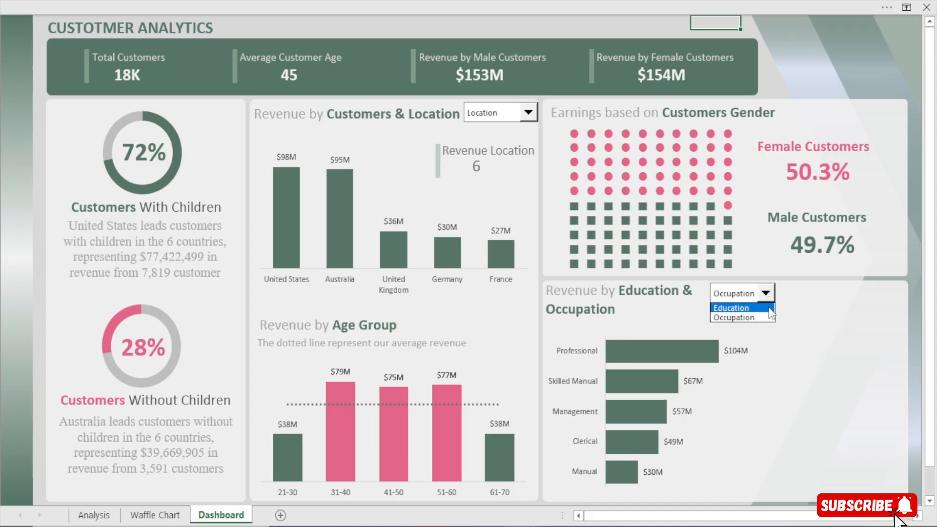
click(768, 305)
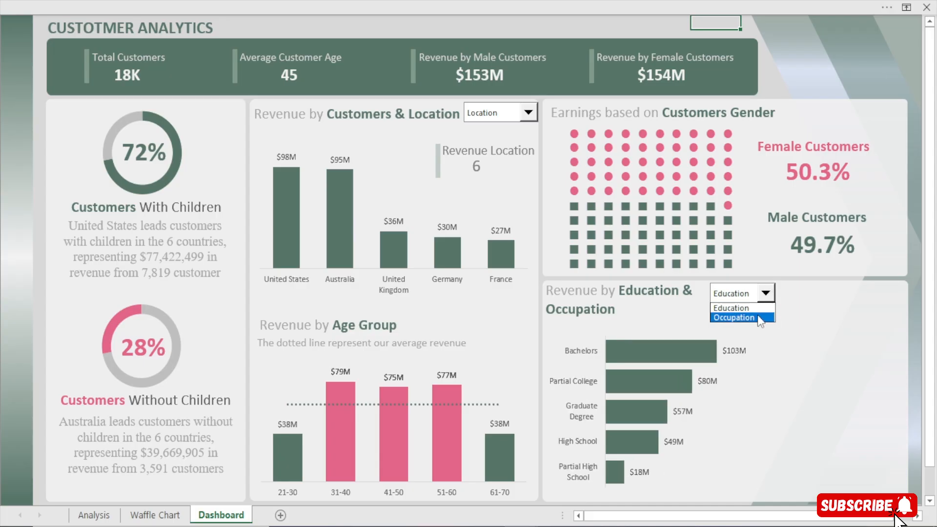
click(761, 317)
Make the Education & Occupation bar chart slightly taller by extending its upper edge toward the section title
click(659, 338)
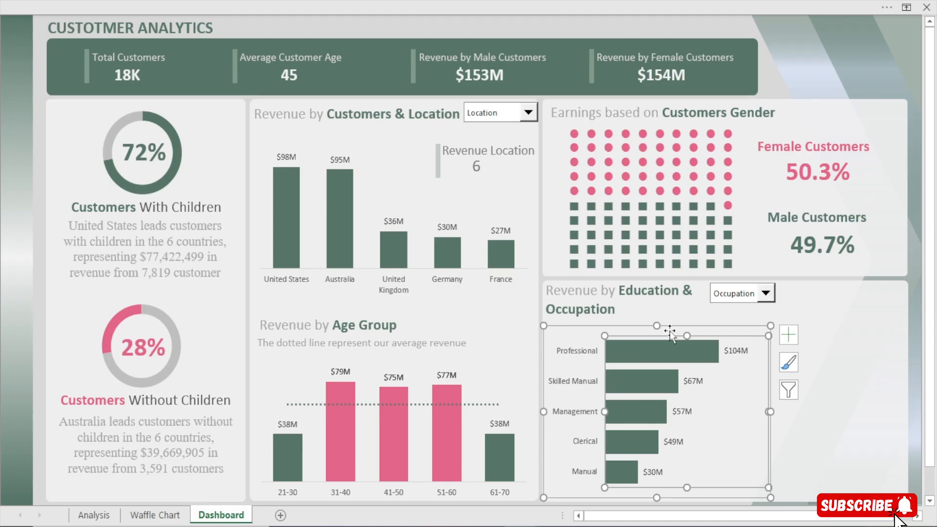
drag(656, 326, 656, 313)
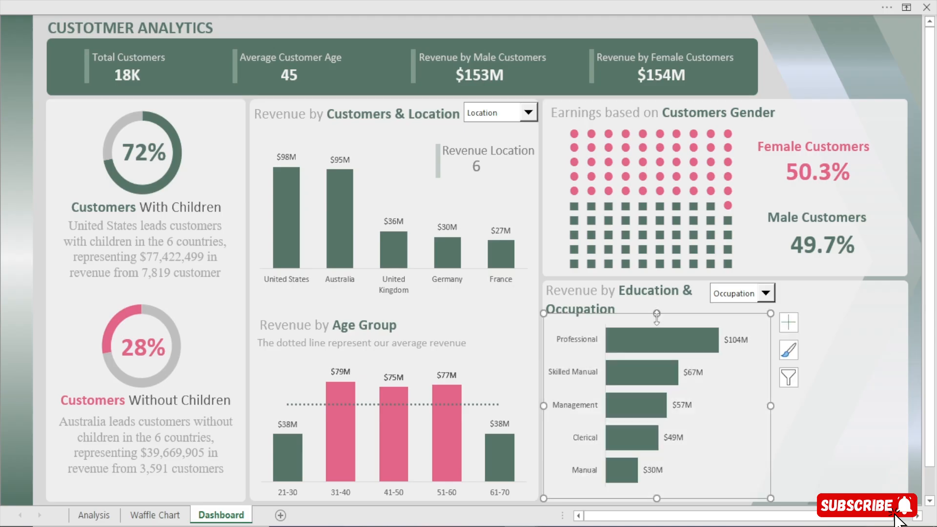
click(603, 30)
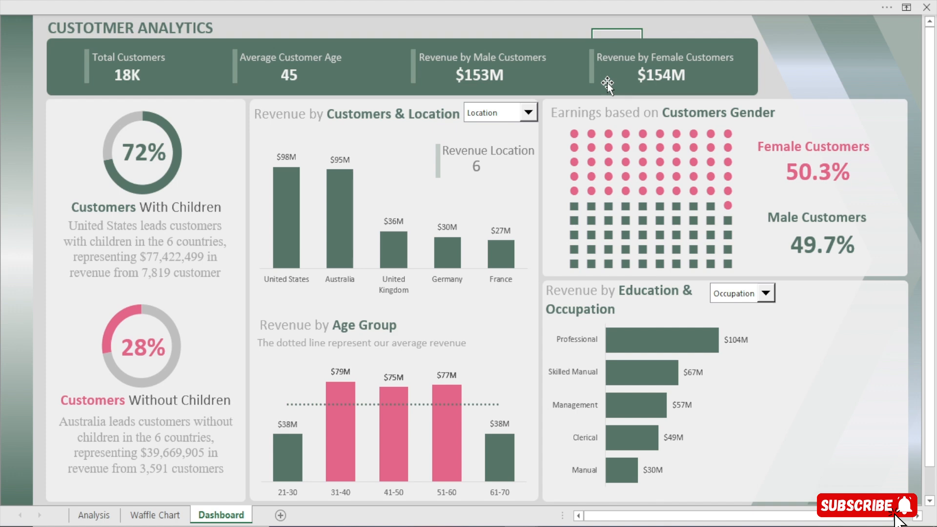
Nudge the Education & Occupation combo box slightly left so it sits closer to the section title
ctrl+click(728, 293)
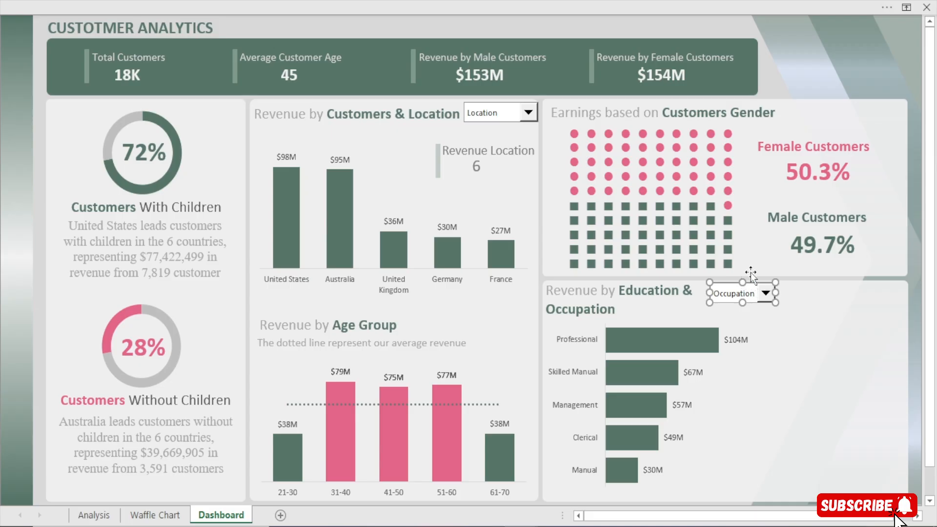
key(Left)
key(Left)
key(Left)
key(Left)
key(Left)
key(Left)
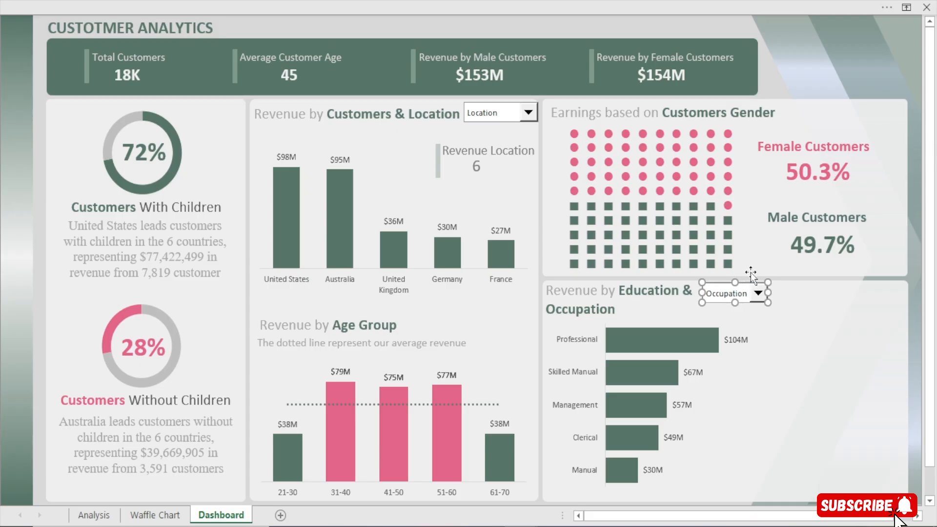
key(Left)
key(Left)
key(Left)
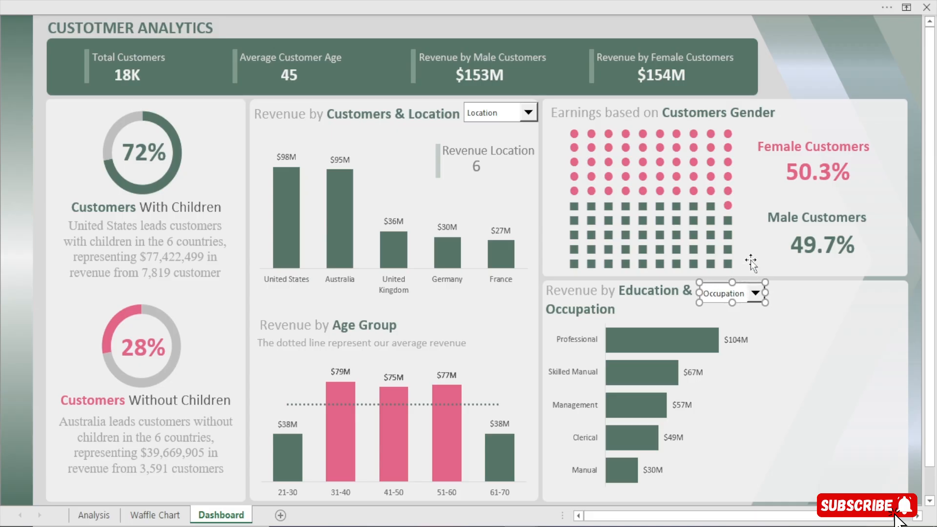
click(698, 23)
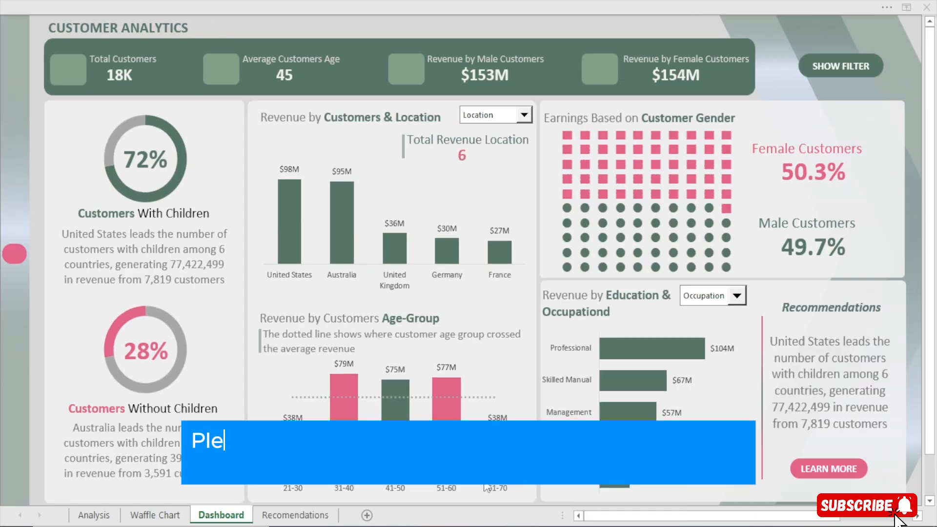
Copy the pink vertical divider line beside Recommendations in the finished reference workbook and paste it into the working dashboard
click(487, 488)
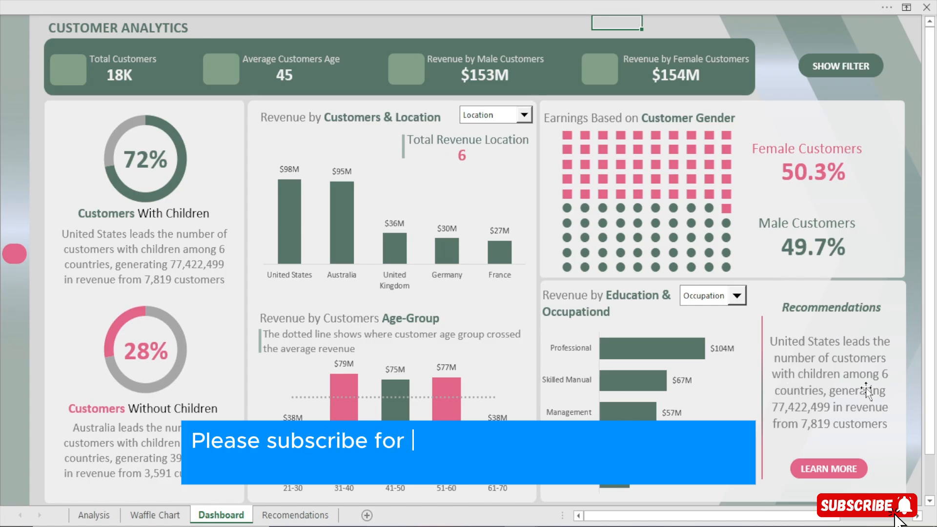
click(760, 373)
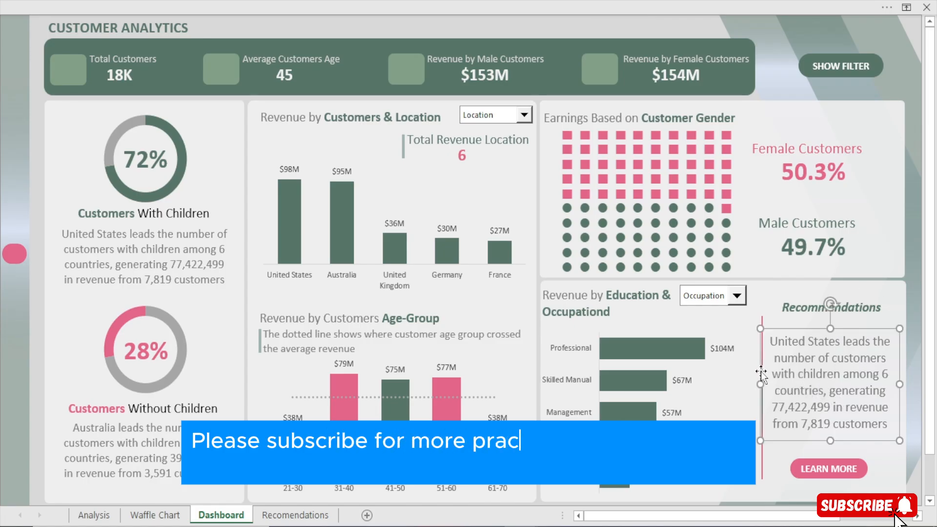
click(762, 466)
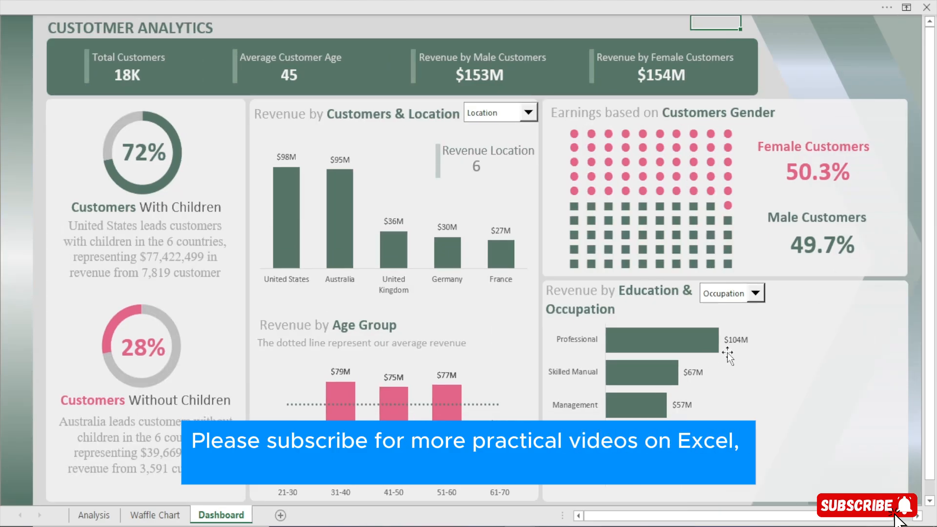
click(806, 364)
key(ctrl+v)
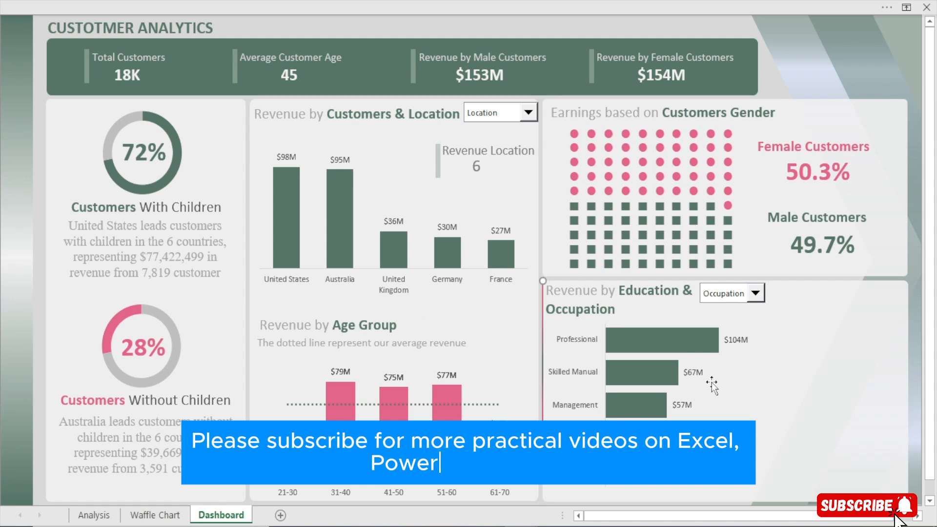
Position the pasted pink divider line just right of the Education & Occupation bar chart, nudging it slightly upward
drag(540, 338, 770, 370)
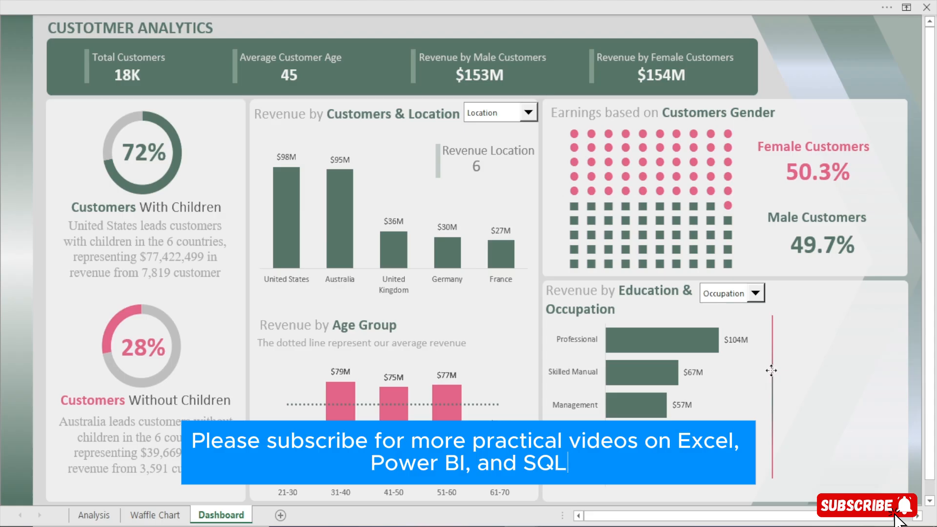
key(Up)
key(Up)
key(Up)
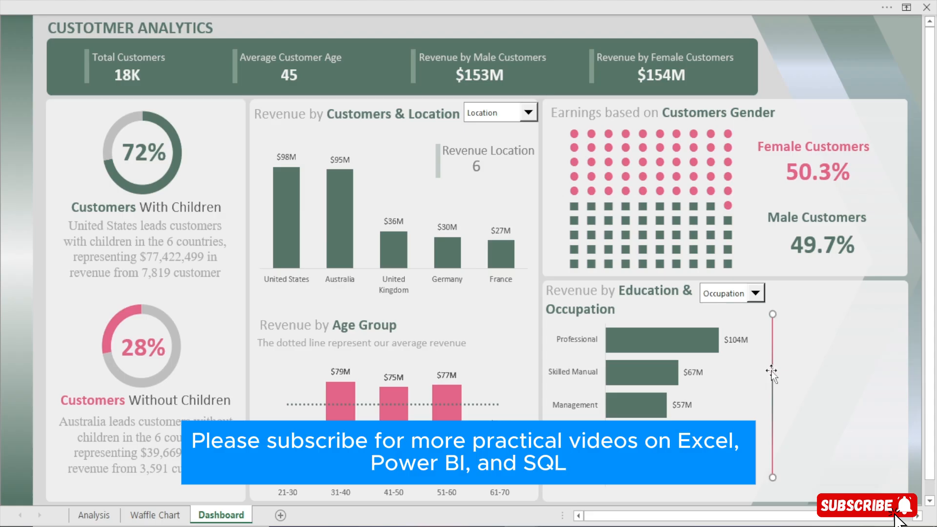
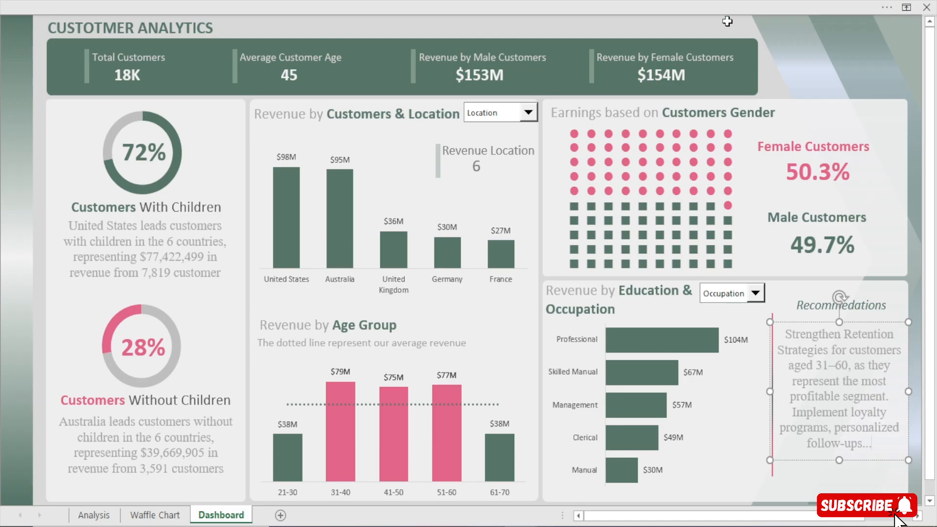
Draw a small rounded rectangle below the Recommendations text as a button shape
click(715, 22)
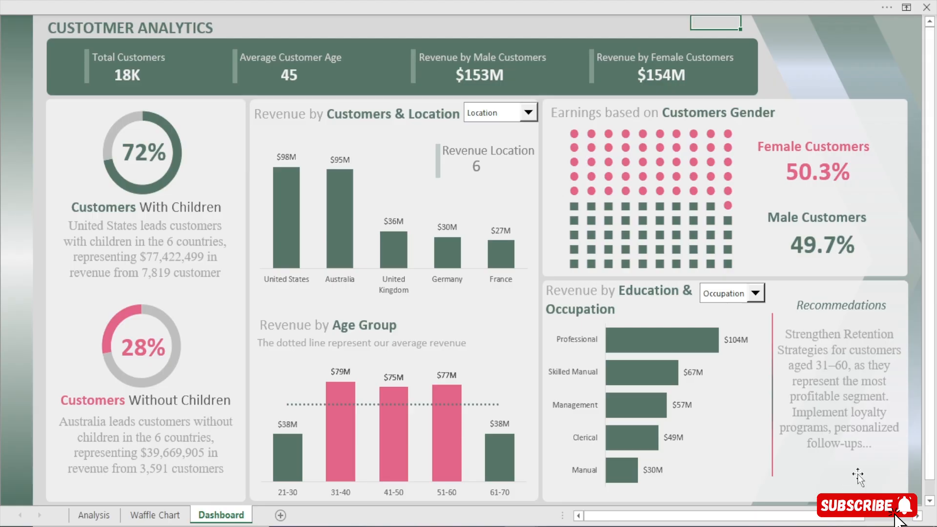
click(554, 1)
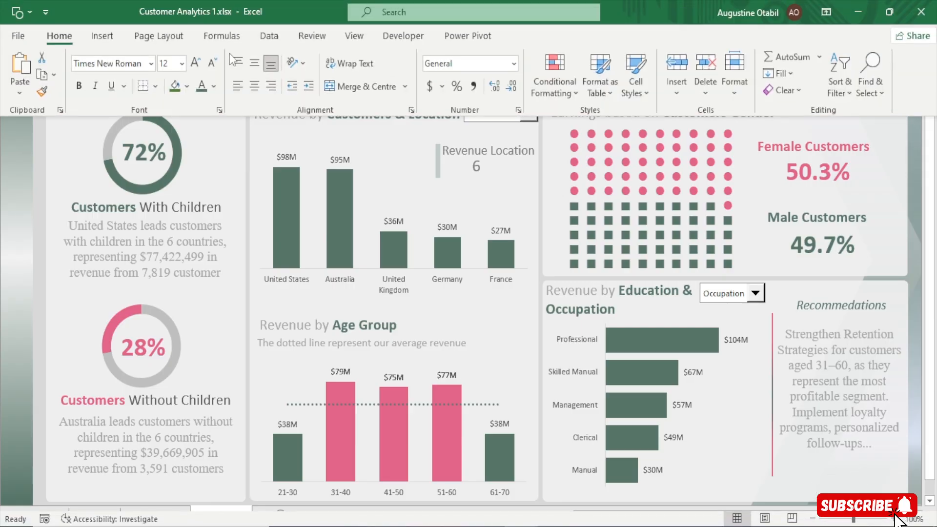
click(101, 38)
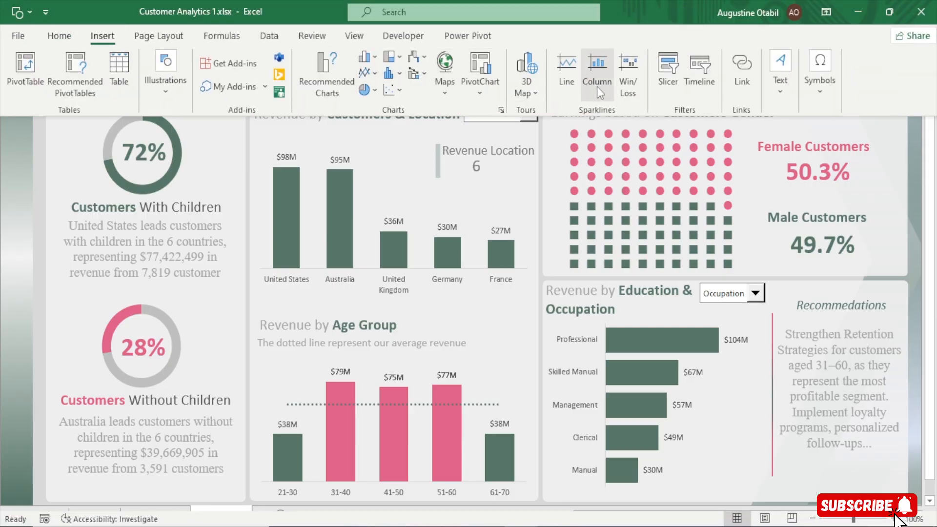
click(164, 86)
click(194, 162)
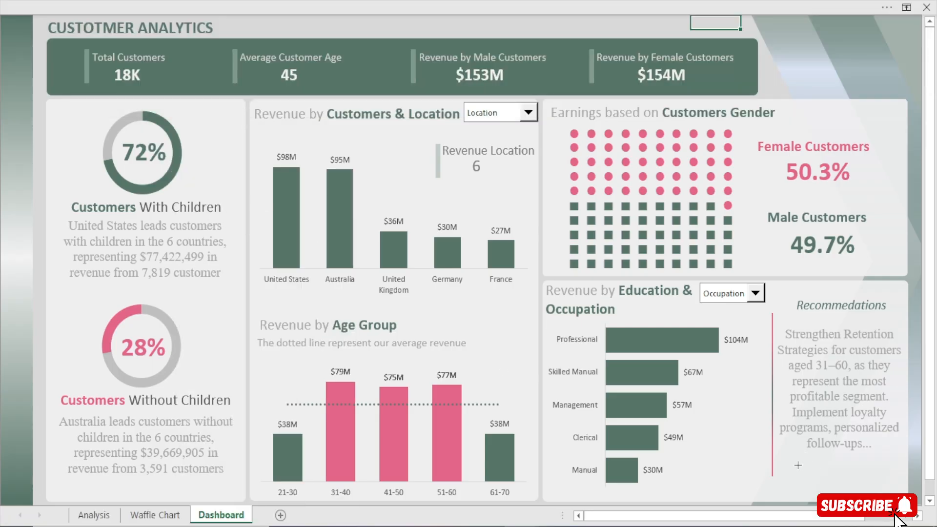
mouse_move(797, 465)
mouse_down()
mouse_move(899, 493)
mouse_move(864, 489)
mouse_up()
Remove the rounded rectangle's outline and fill it with the recently used pink
key(ctrl+1)
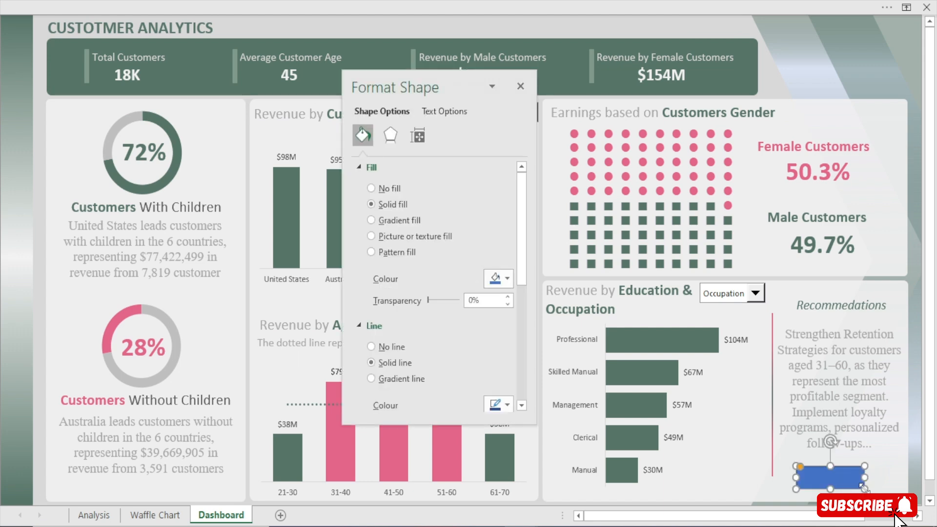
click(380, 348)
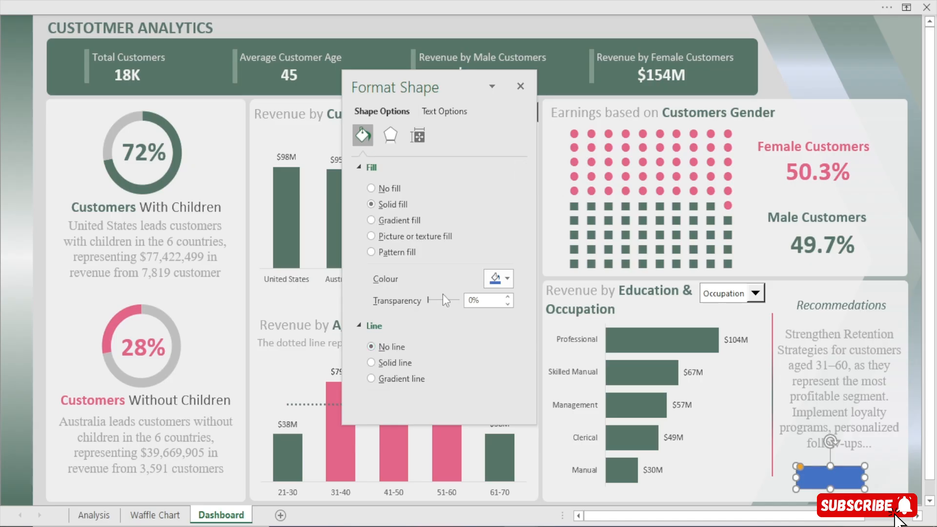
click(501, 285)
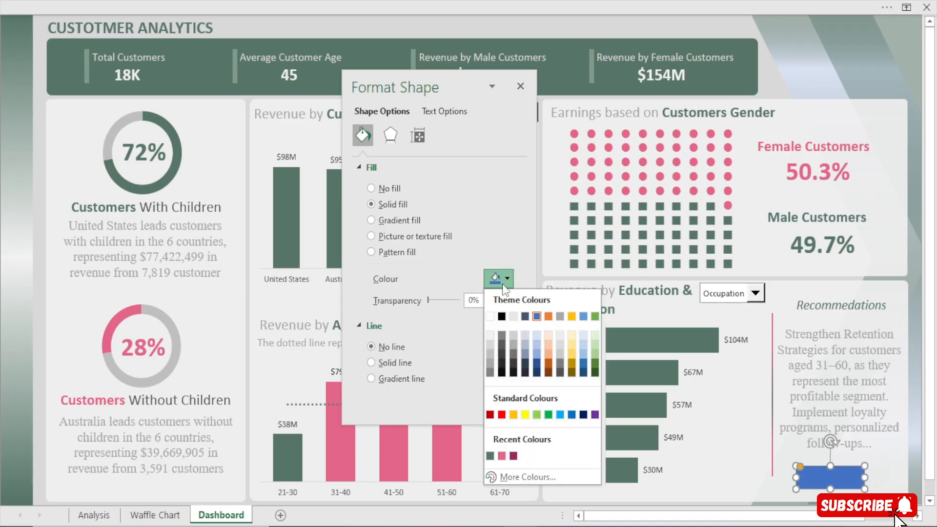
click(503, 450)
Add the text "LEARN MORE" to the pink button and widen the button slightly to the right
right_click(814, 473)
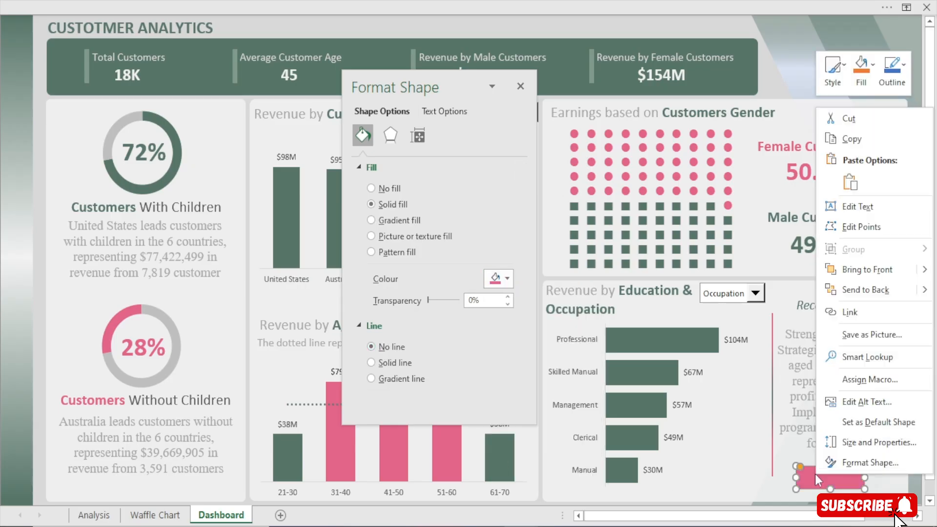
click(861, 206)
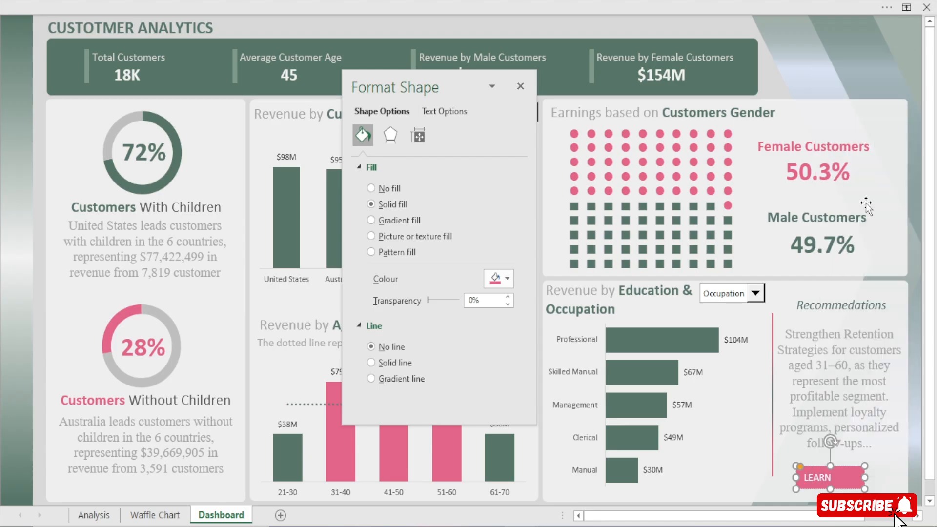
text(LEARN MORE)
drag(865, 474, 878, 475)
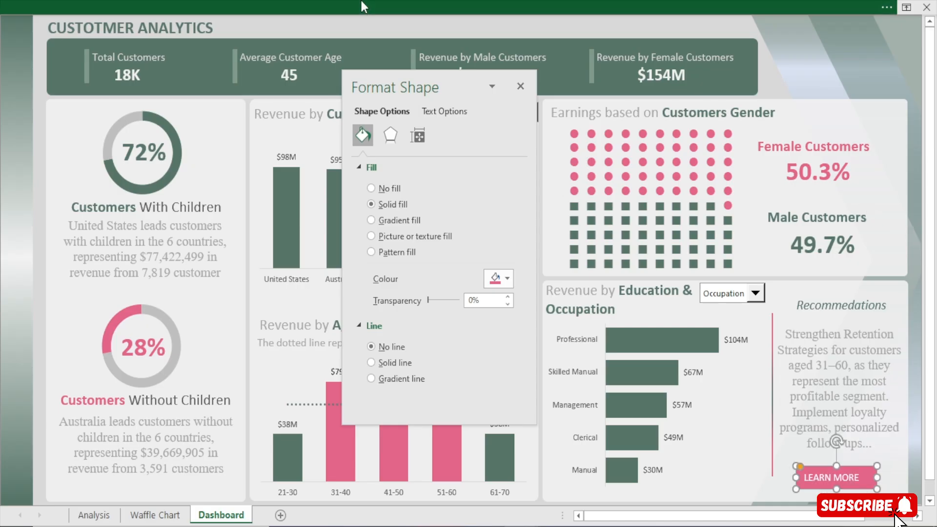
Centre the LEARN MORE button text horizontally, make it bold and increase its font size to 12
click(361, 1)
click(59, 36)
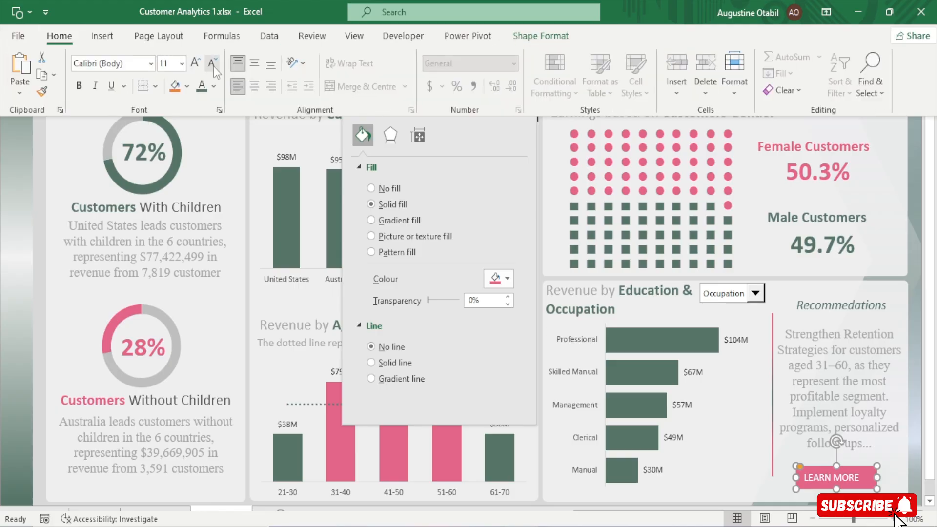
click(253, 87)
click(79, 86)
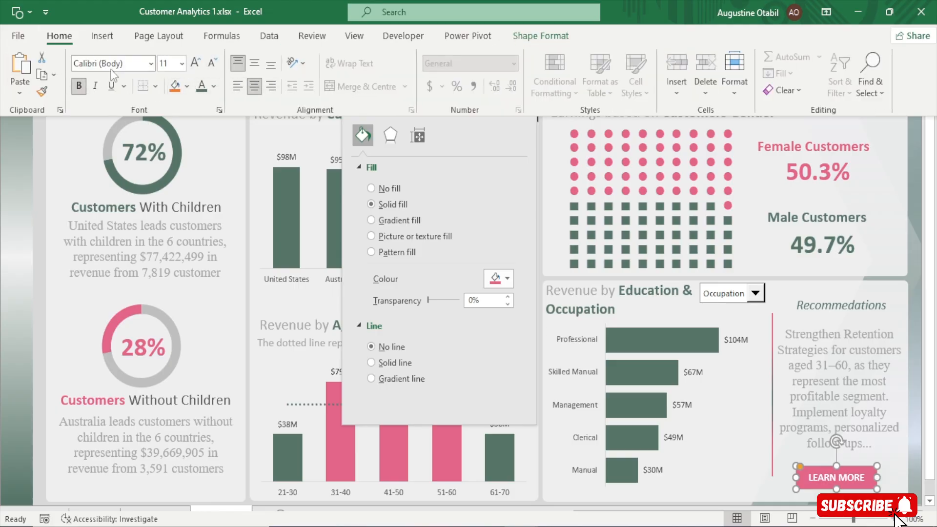
click(194, 64)
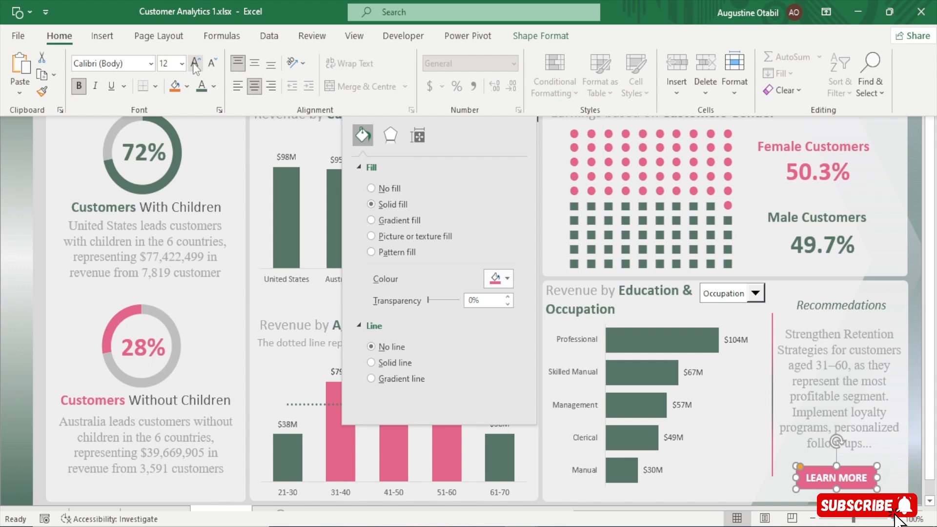
key(ctrl+shift+F1)
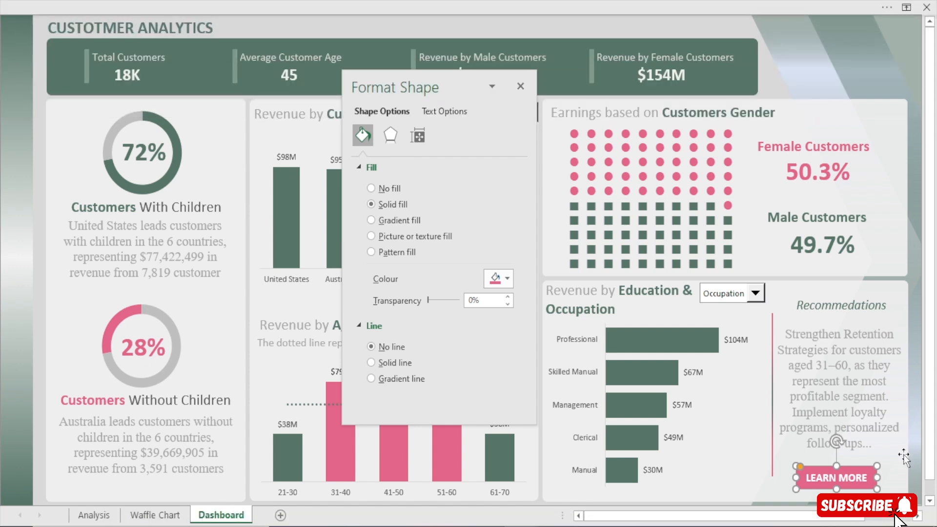
key(Escape)
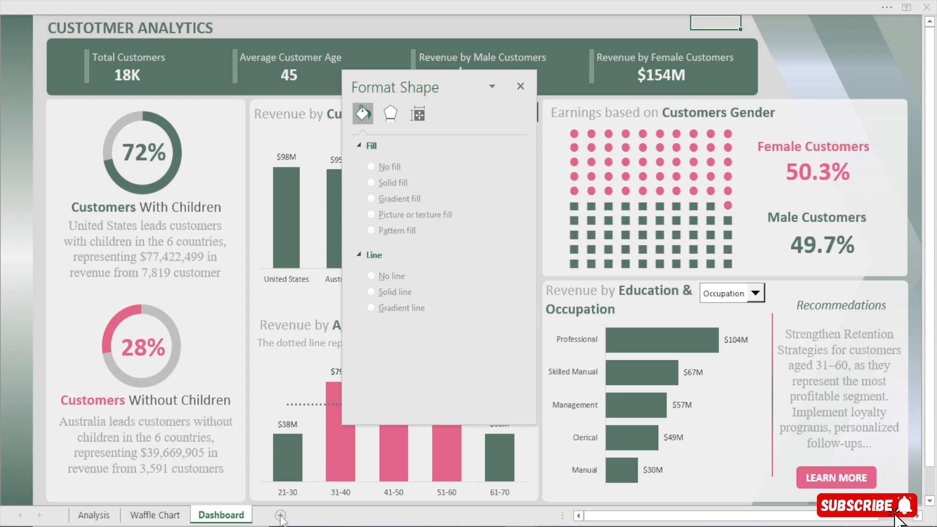
Add a new worksheet after Dashboard and name it "Recommendations"
click(325, 515)
double_click(274, 516)
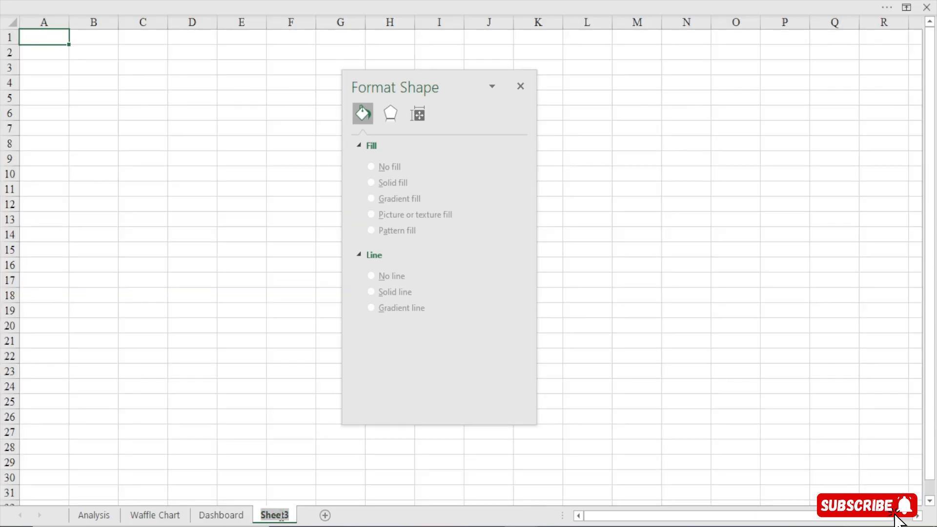
text(Re)
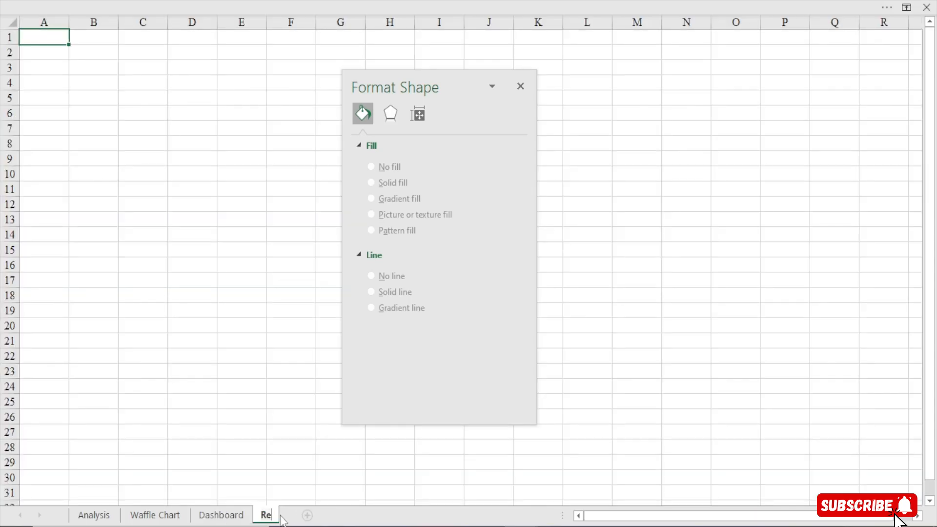
text(commen)
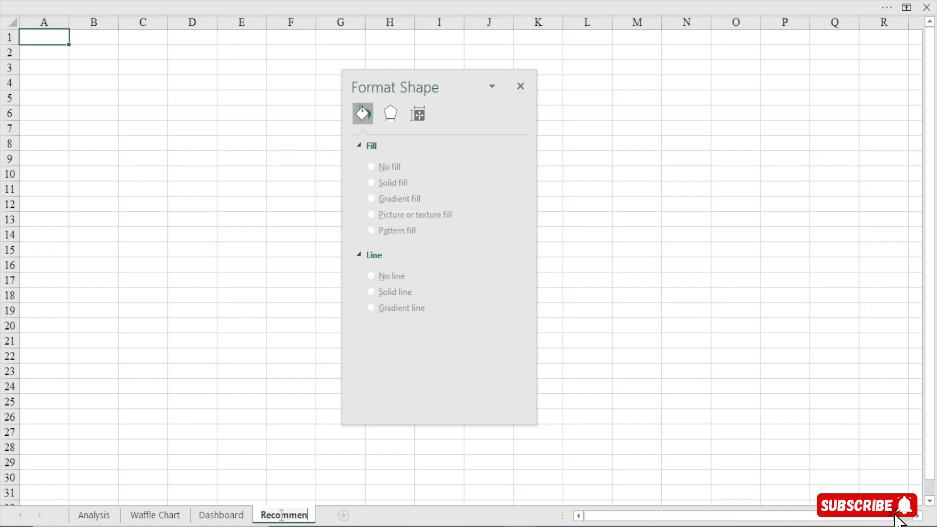
text(dations)
key(Return)
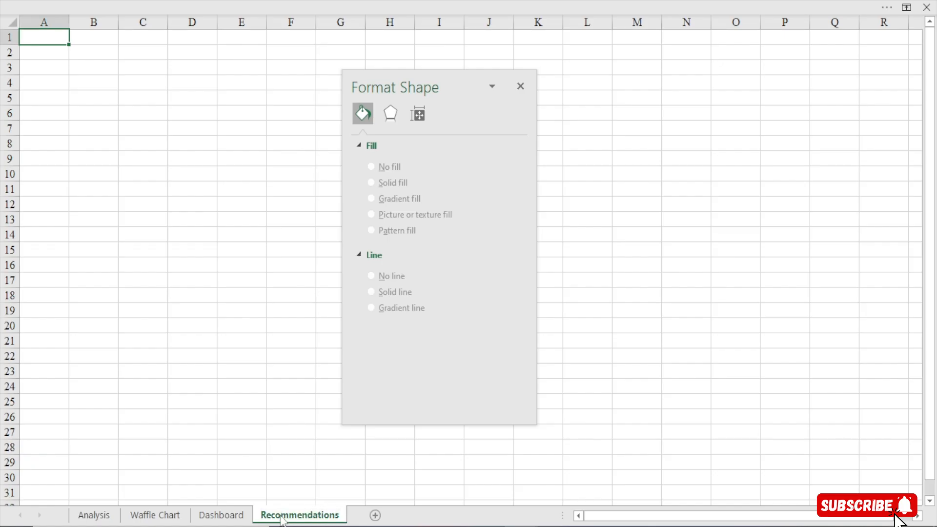
Link the Dashboard's LEARN MORE button to cell A1 of the Recommendations sheet in this workbook
click(222, 515)
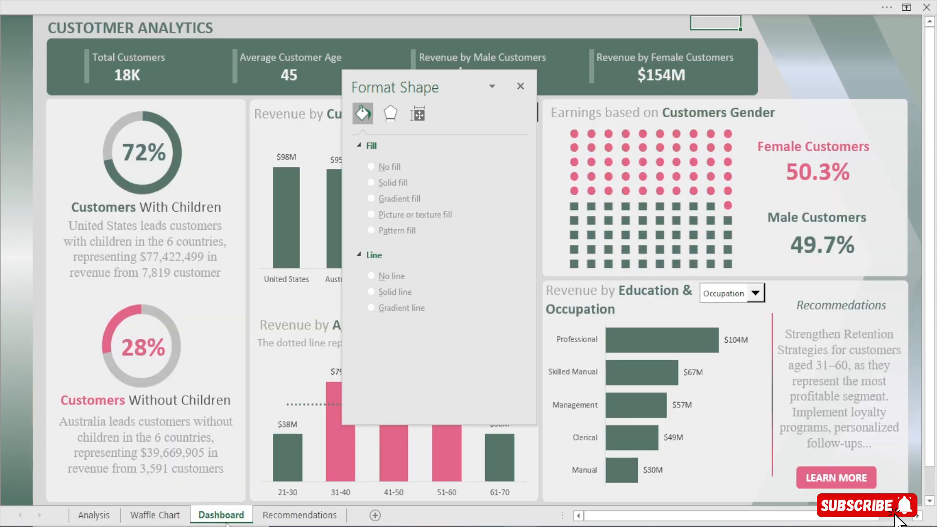
click(838, 484)
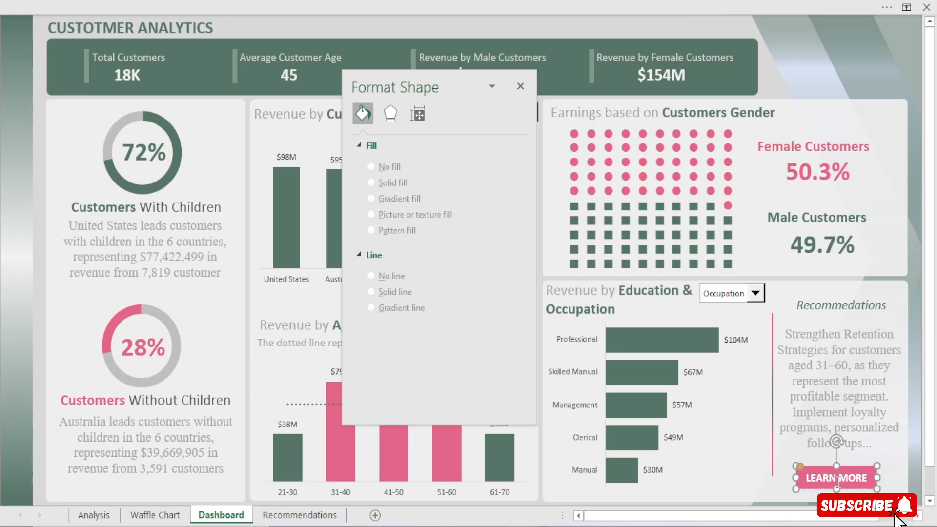
right_click(837, 491)
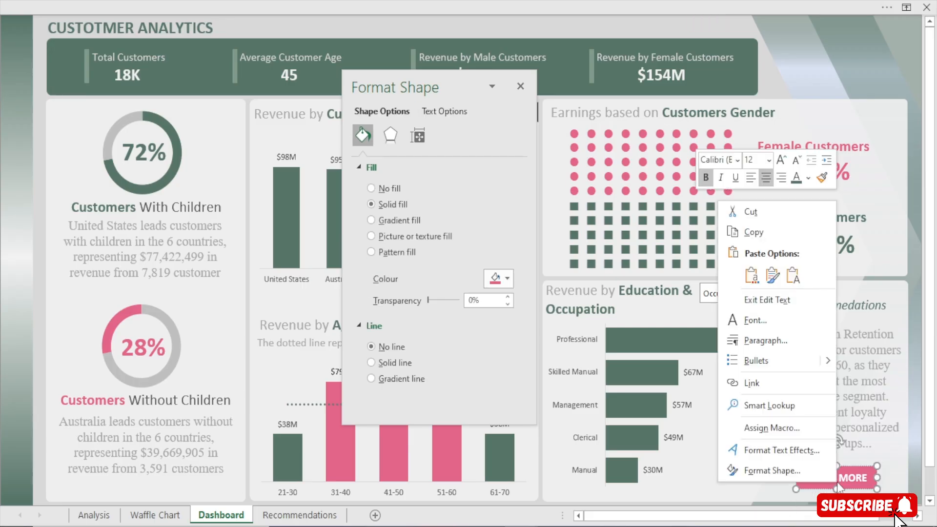
click(779, 389)
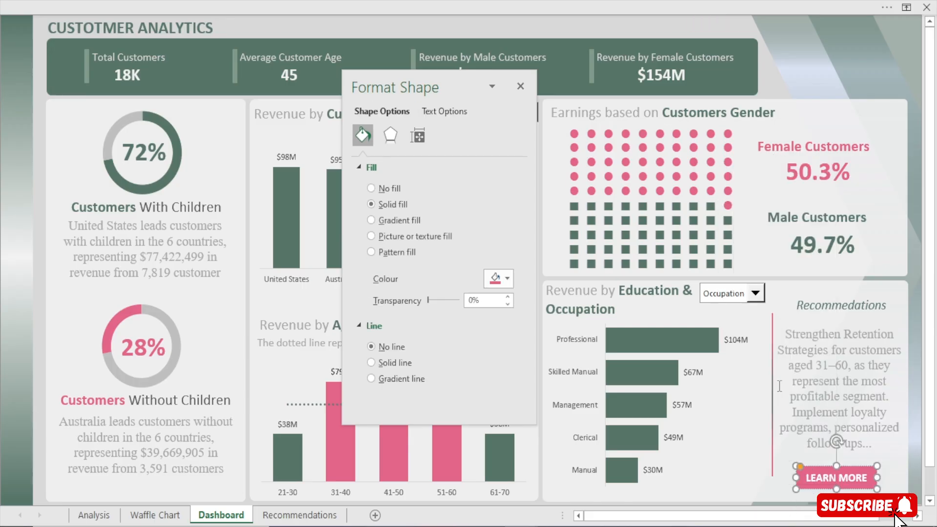
click(531, 359)
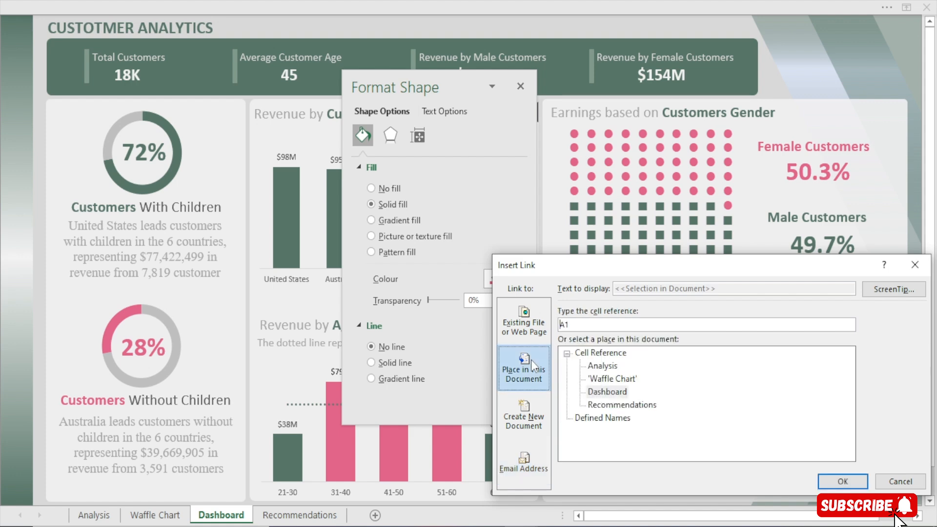
click(614, 406)
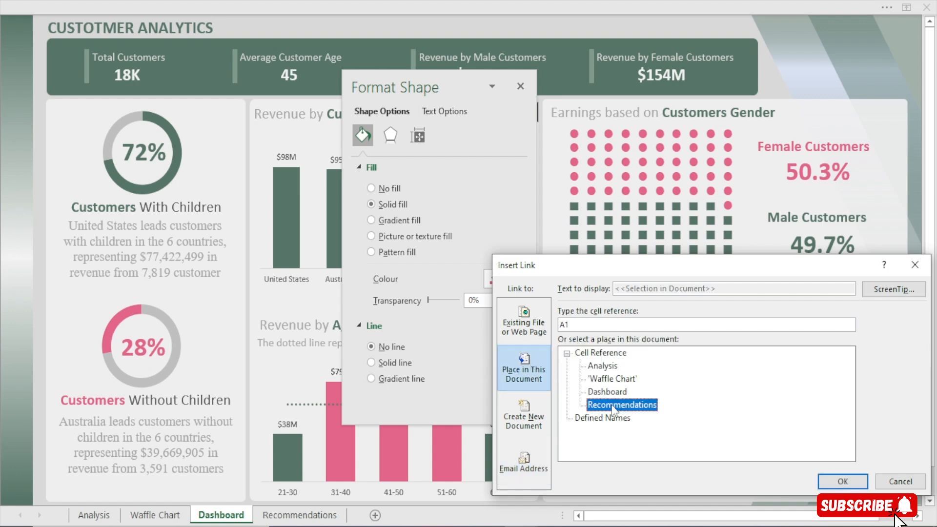
click(839, 480)
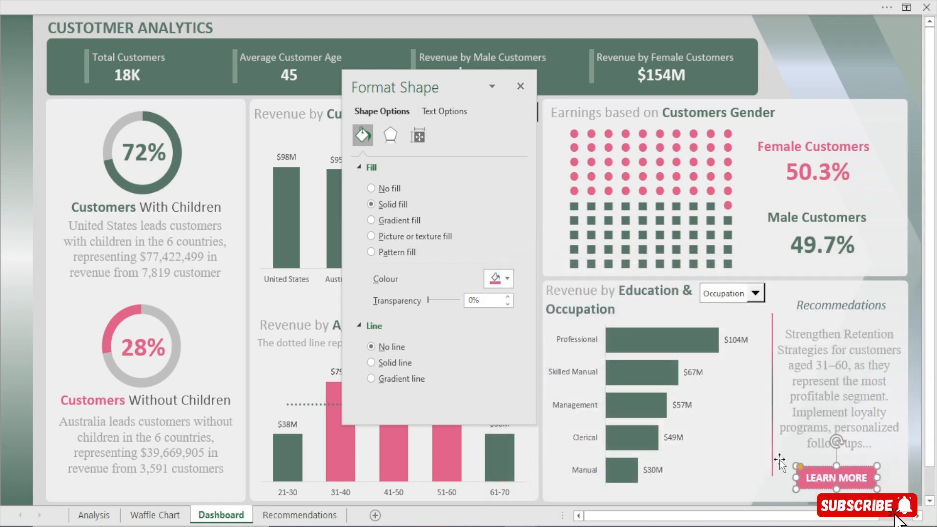
Test the LEARN MORE link to the Recommendations sheet, return to Dashboard and close the Format Shape pane
click(698, 25)
click(843, 485)
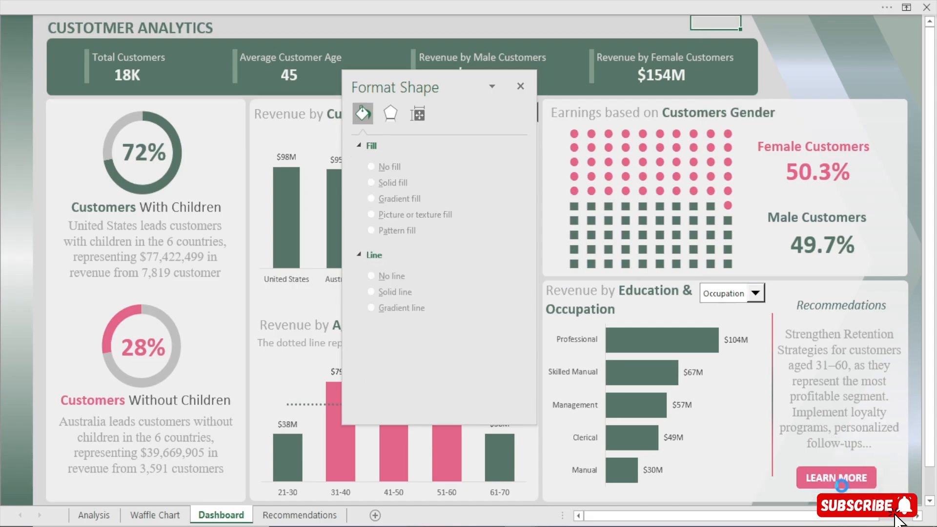
click(220, 516)
click(820, 477)
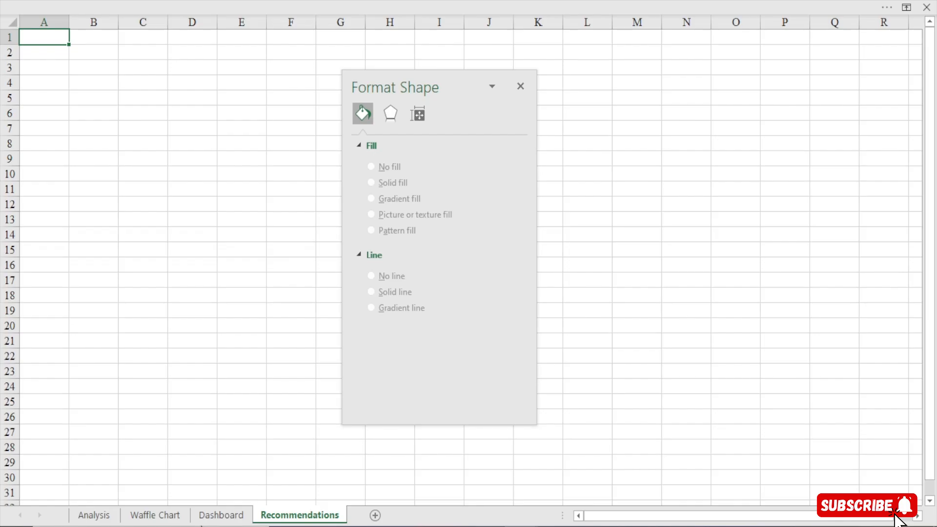
click(222, 517)
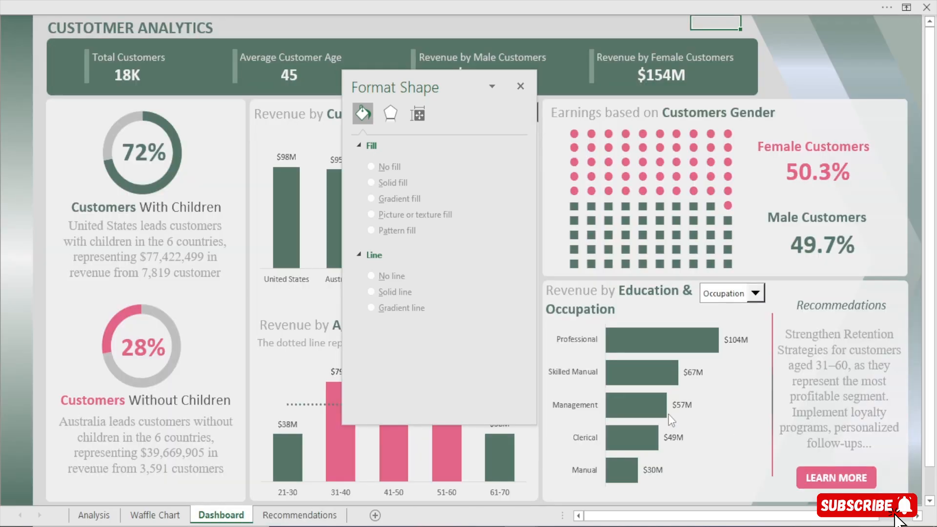
click(520, 87)
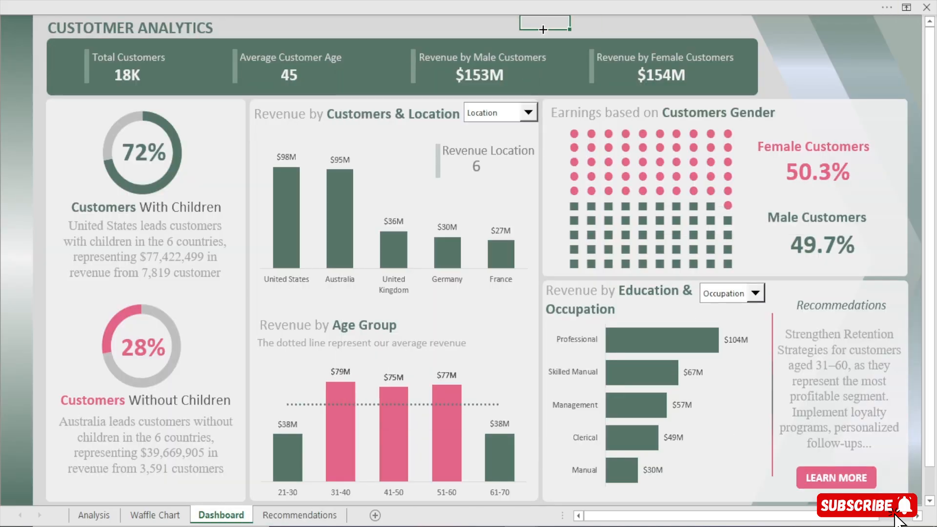
click(541, 27)
Switch to the Retail company.xlsm reference workbook and examine how its Dashboard's filter button shows and hides the slicers
mouse_move(536, 526)
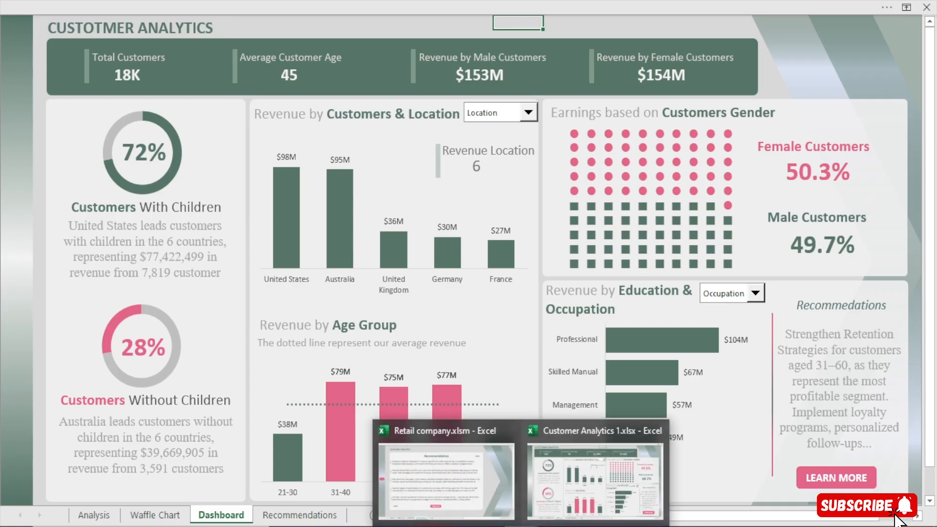
click(406, 519)
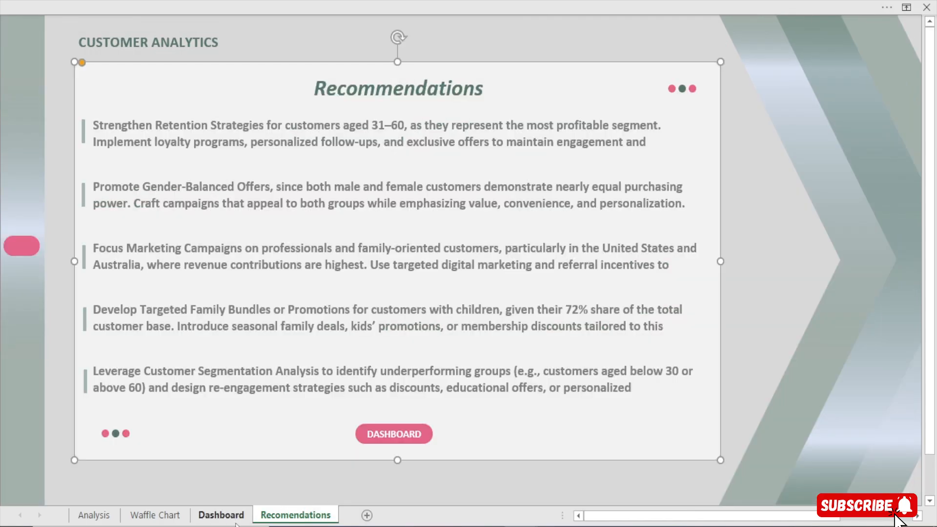
click(222, 515)
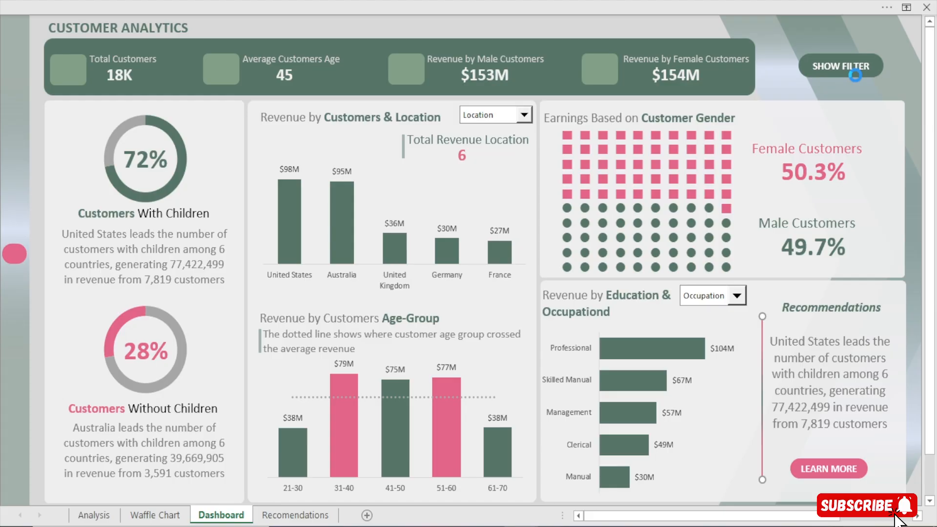
click(854, 76)
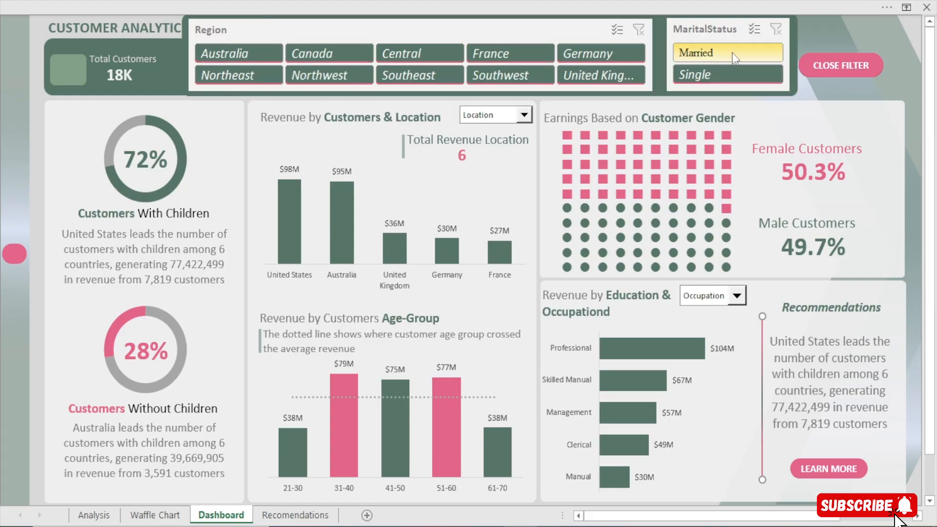
click(832, 74)
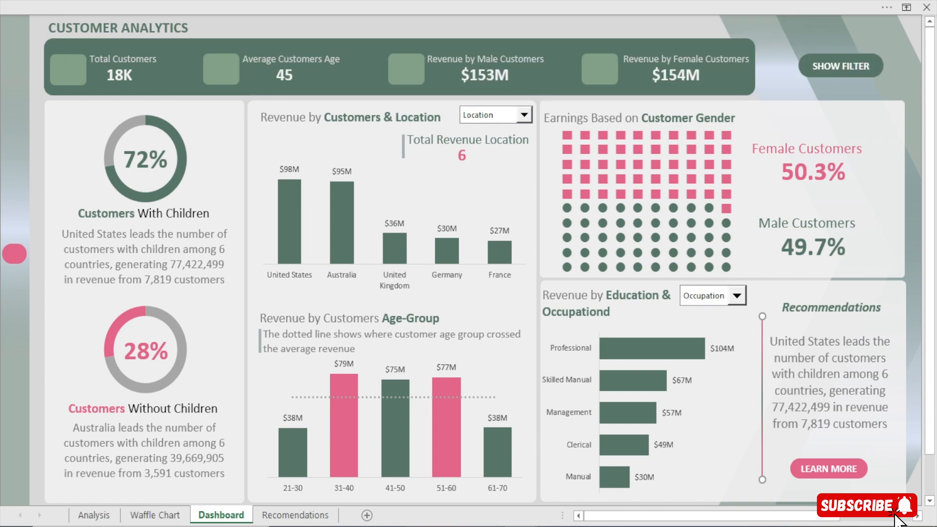
mouse_move(573, 507)
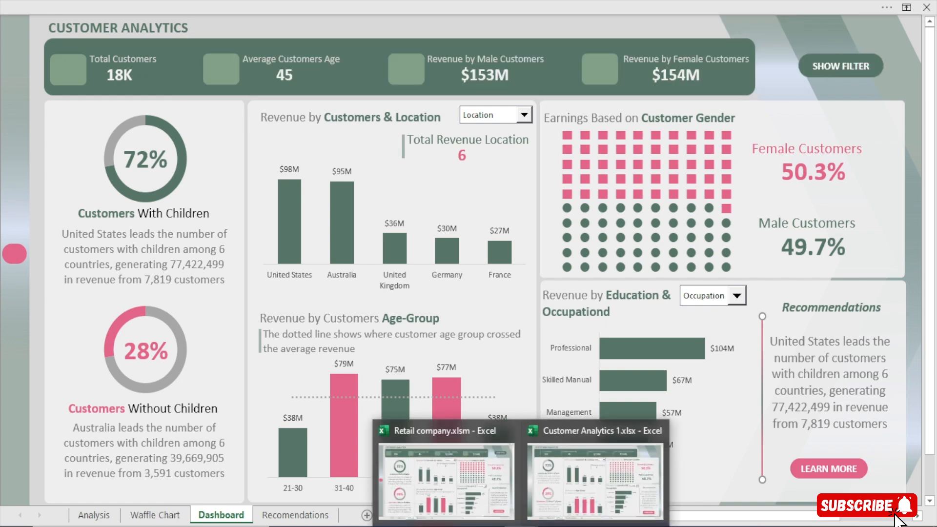
Switch back to the Customer Analytics 1.xlsx workbook, duplicate the LEARN MORE button and place the copy beside the KPI banner
click(579, 502)
click(419, 2)
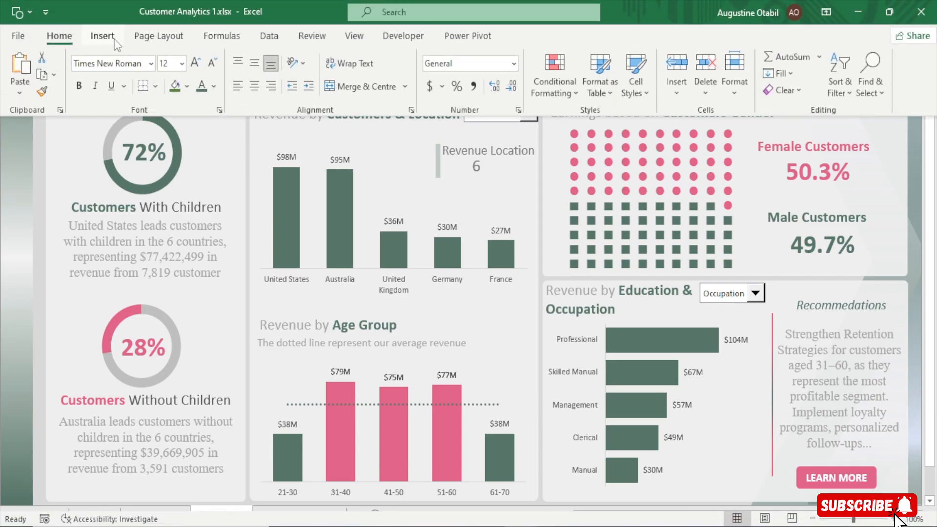
click(868, 484)
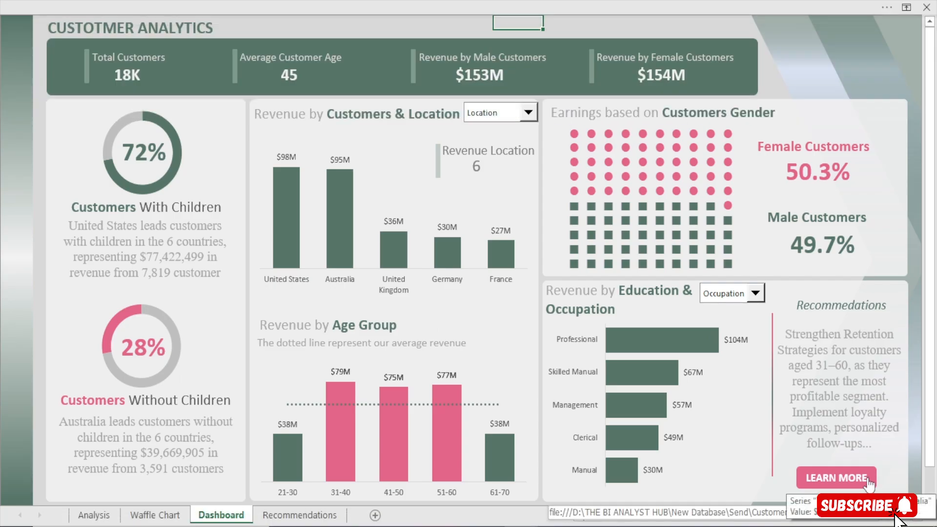
right_click(848, 478)
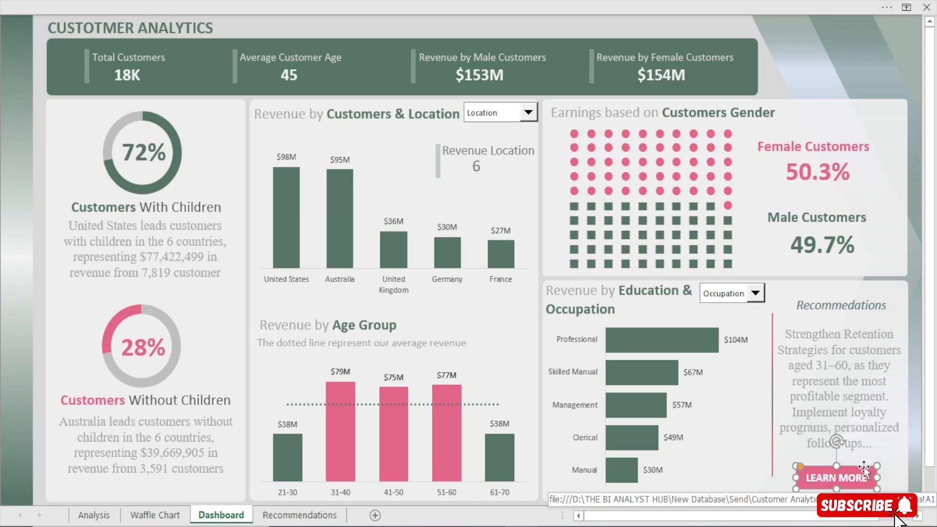
key(ctrl+d)
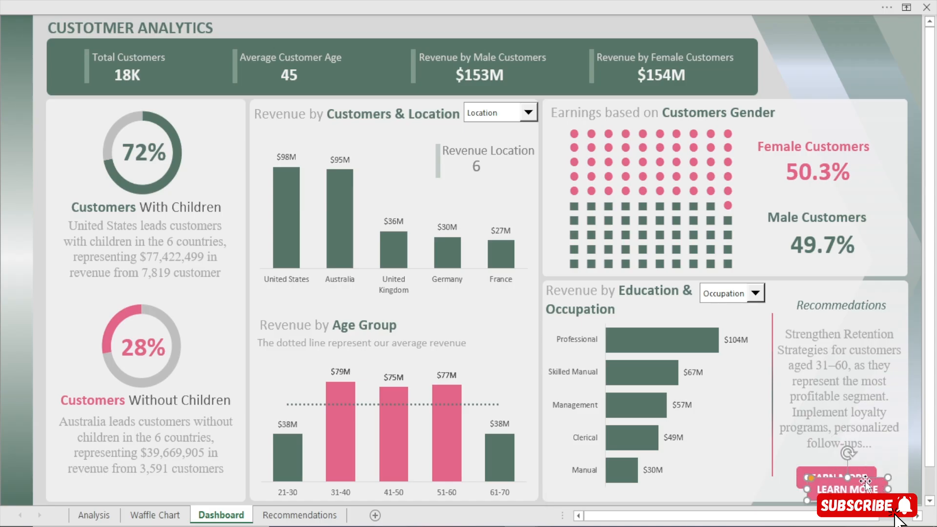
drag(865, 482, 811, 61)
Reduce the copied button's font size to 11 and replace its text with "CLOSE FILTER"
click(452, 5)
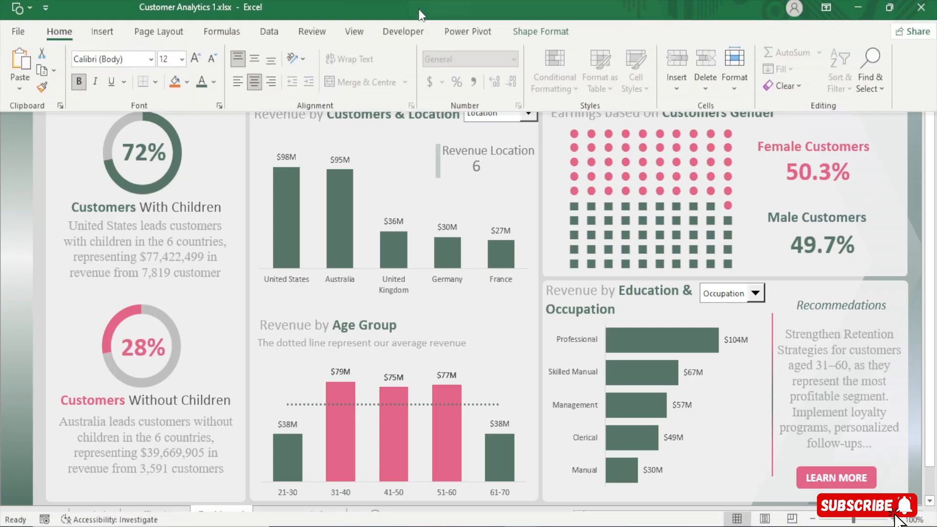
click(209, 69)
click(617, 269)
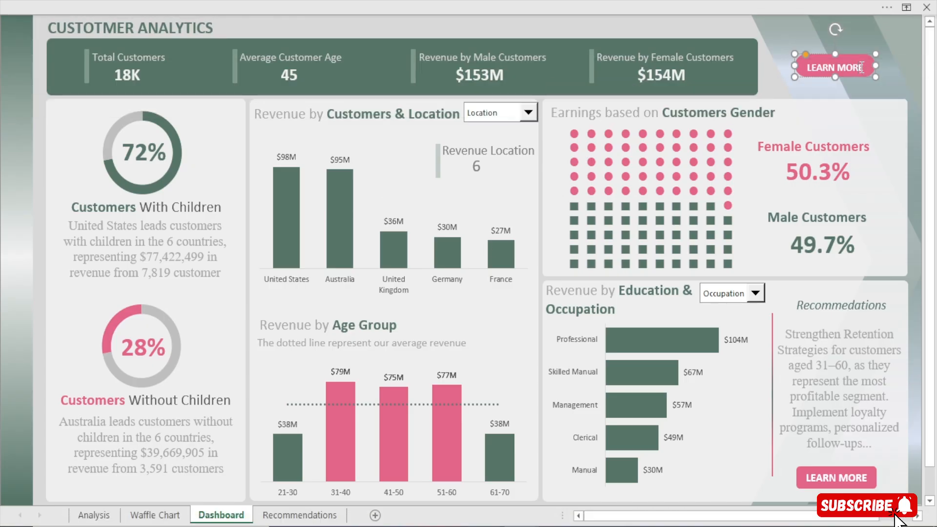
key(BackSpace)
key(BackSpace)
key(BackSpace)
key(BackSpace)
key(BackSpace)
key(BackSpace)
key(BackSpace)
key(BackSpace)
key(BackSpace)
key(BackSpace)
text(CLODE)
key(BackSpace)
key(BackSpace)
text(SE FILTER)
click(715, 25)
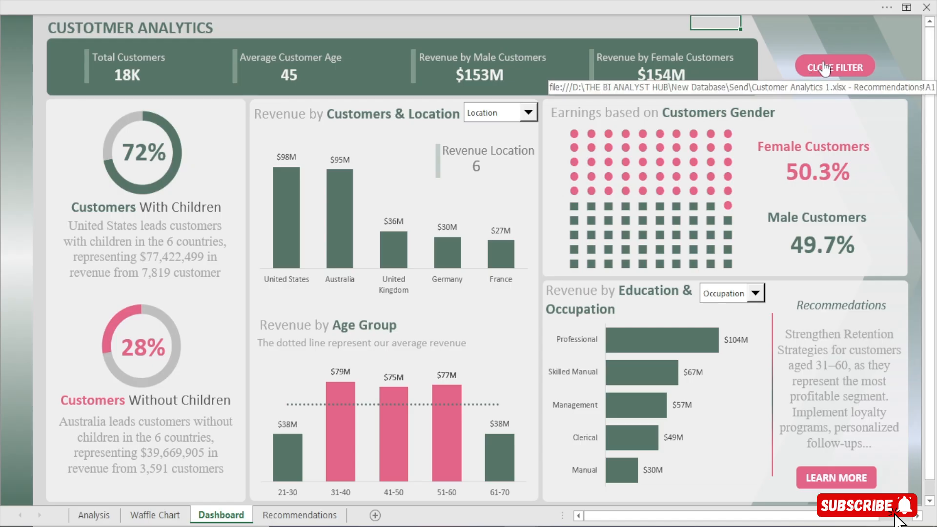
Vertically centre the CLOSE FILTER button's text, then duplicate the button and delete the copy
click(655, 1)
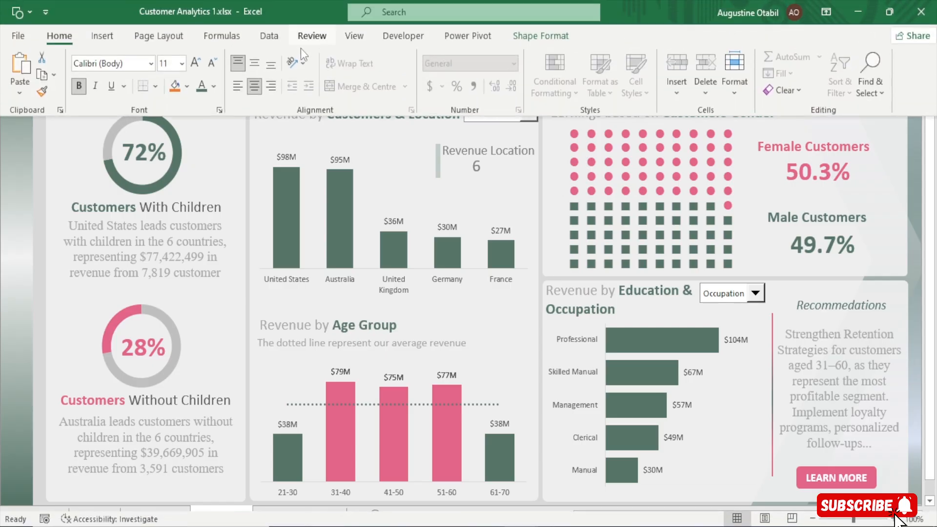
click(259, 67)
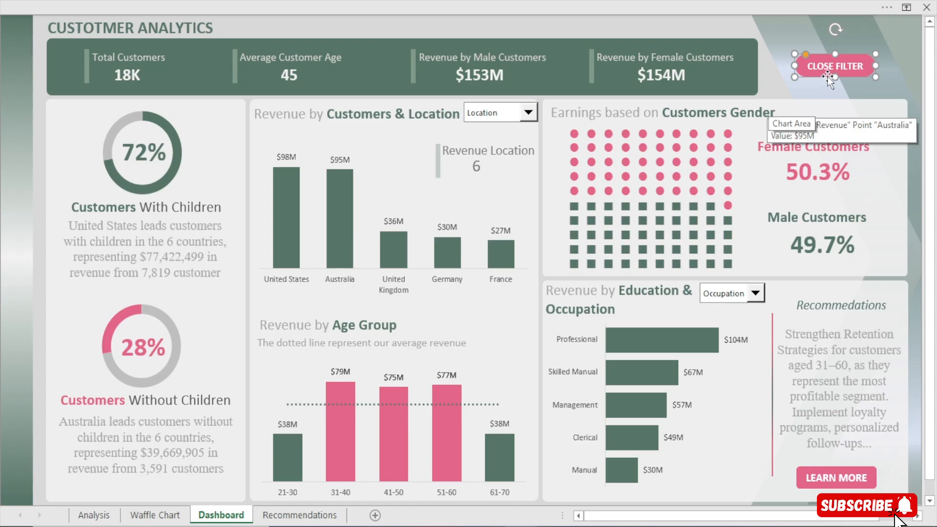
key(ctrl+d)
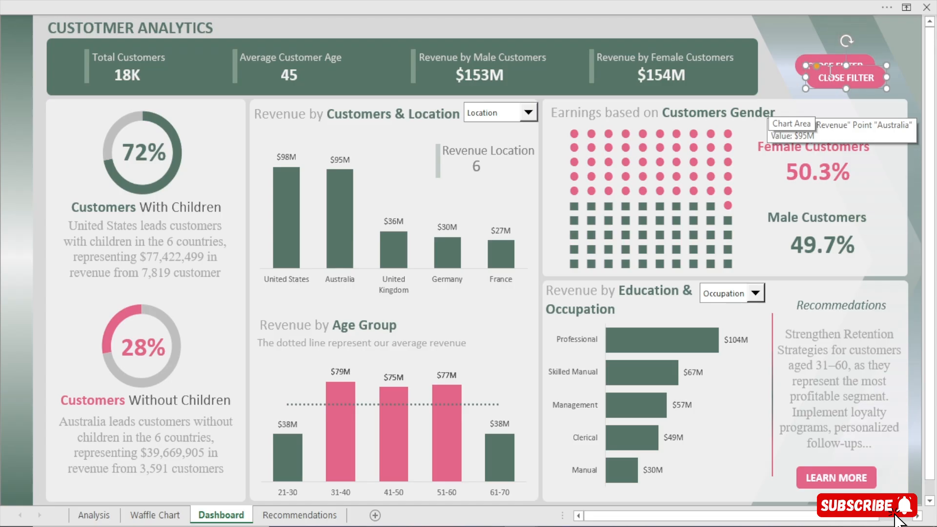
key(Delete)
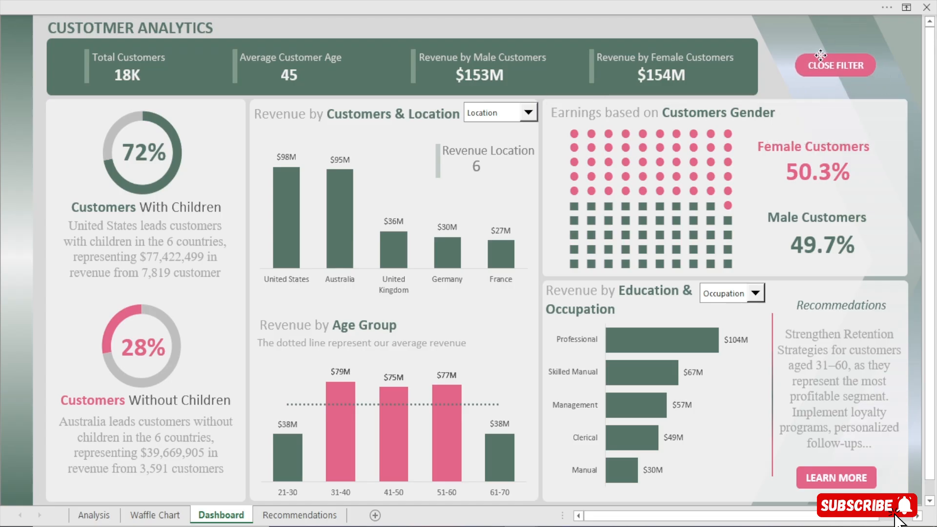
Fill the CLOSE FILTER button with the recently used dark green and deselect it
click(820, 55)
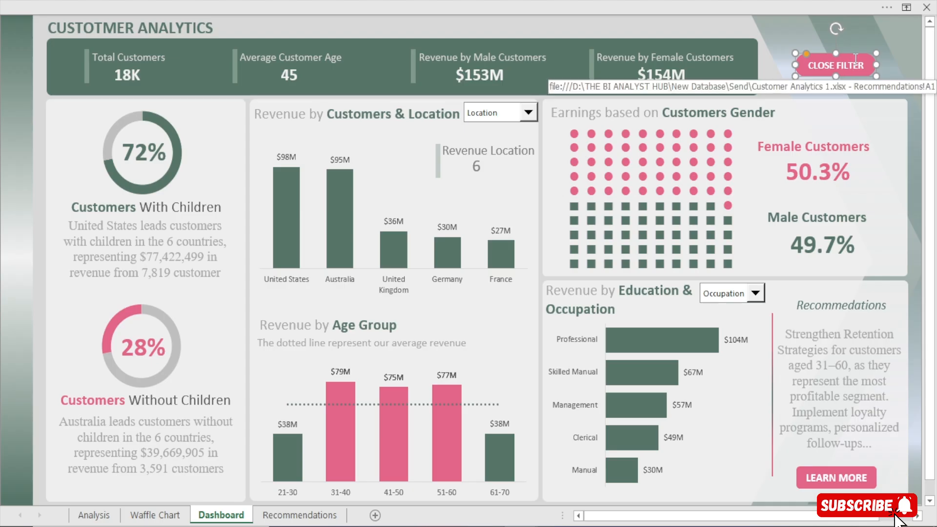
click(396, 4)
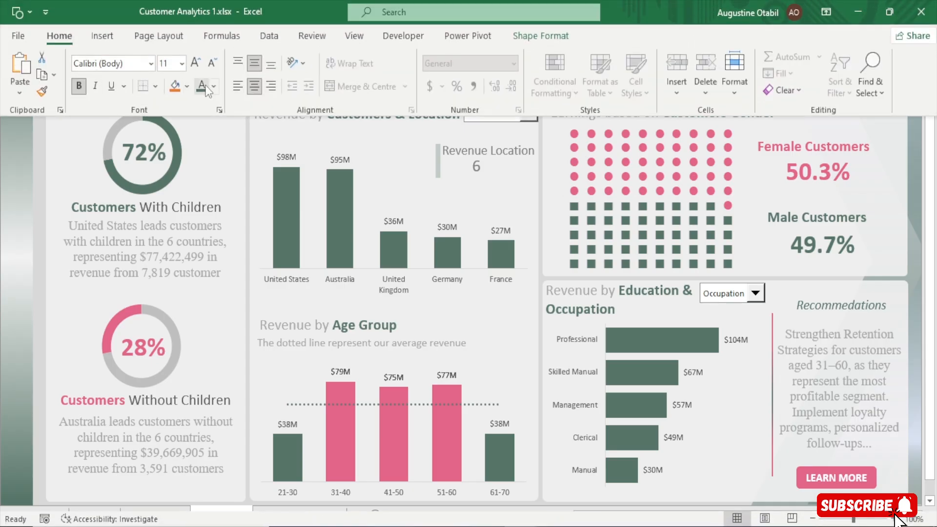
click(185, 86)
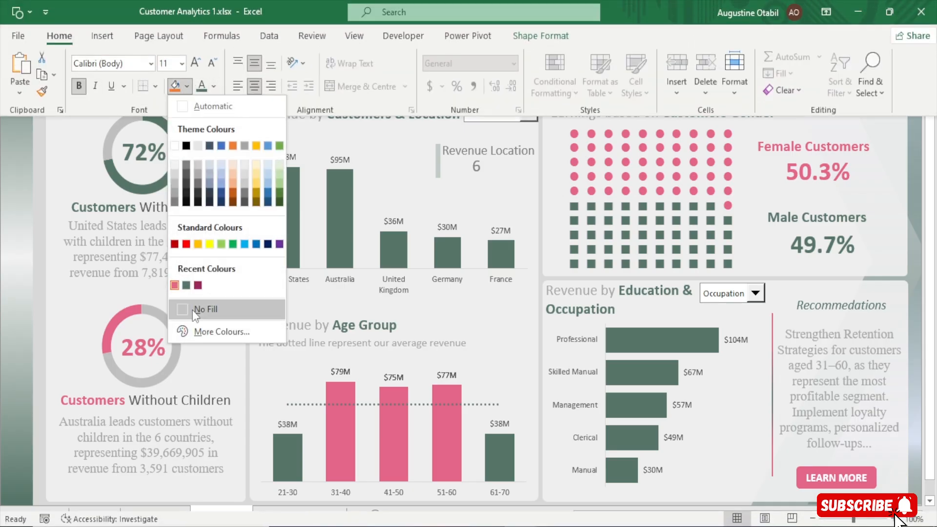
click(186, 285)
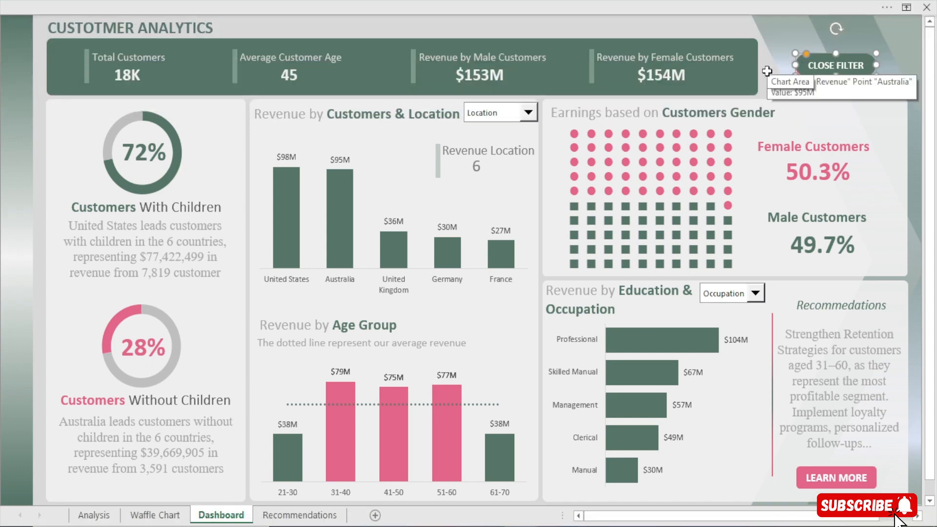
click(706, 27)
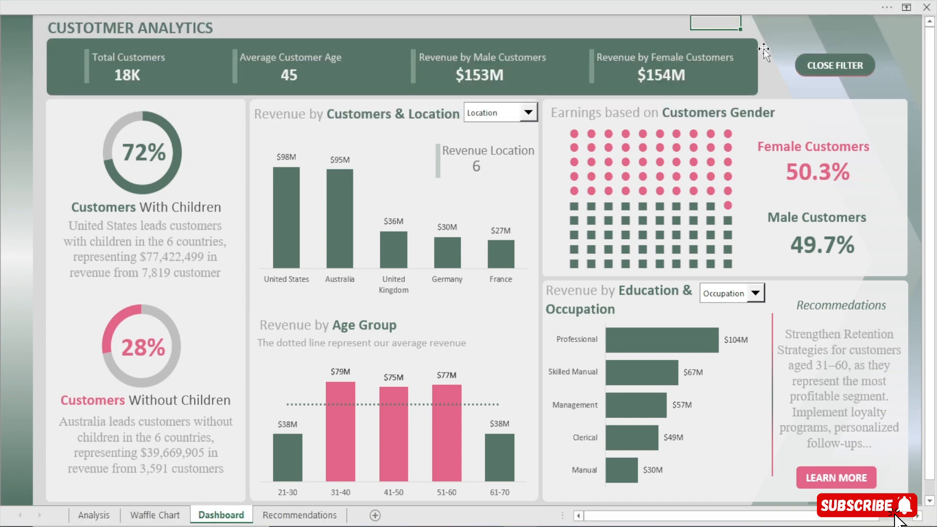
ctrl+click(798, 63)
click(713, 20)
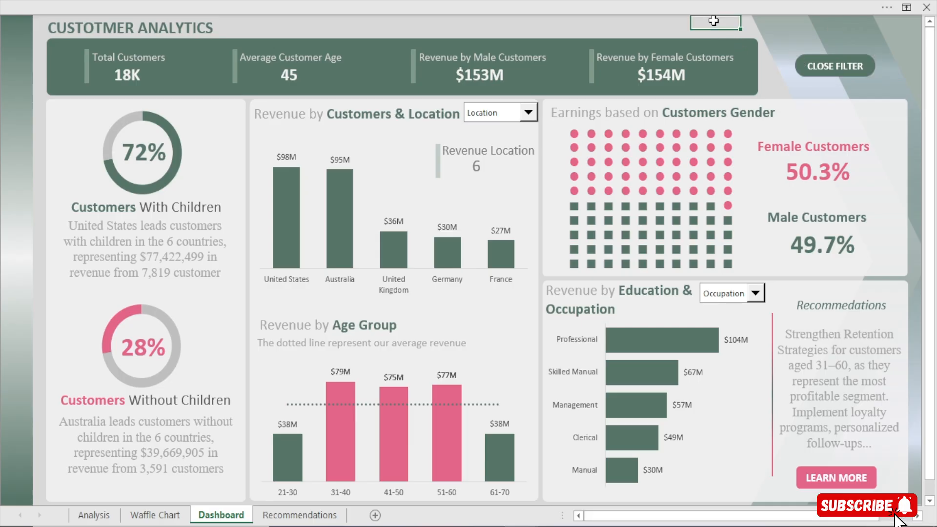
Remove the inherited Recommendations hyperlink from the CLOSE FILTER button
ctrl+click(811, 68)
right_click(811, 70)
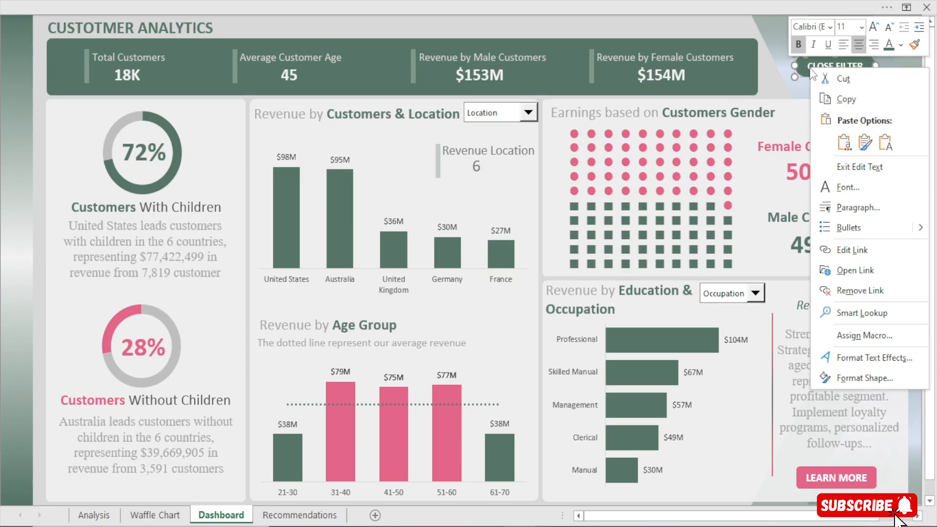
click(871, 249)
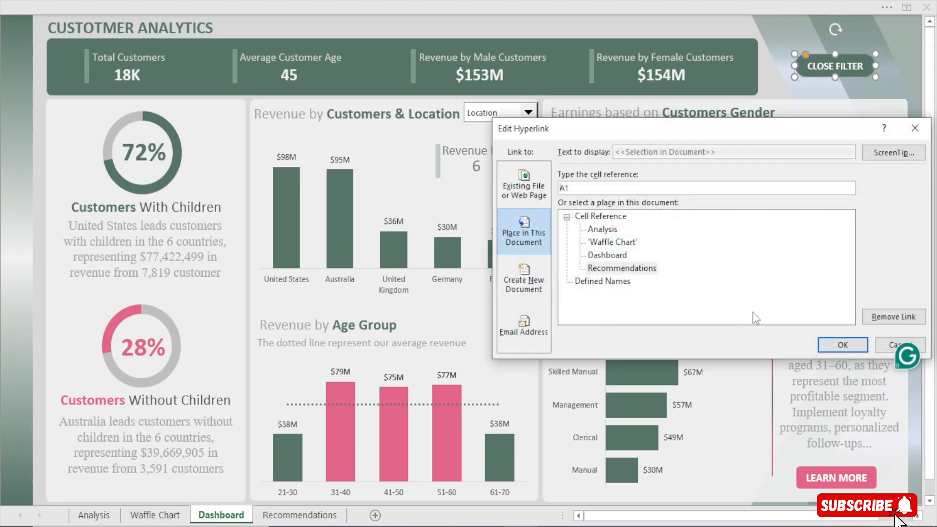
click(888, 318)
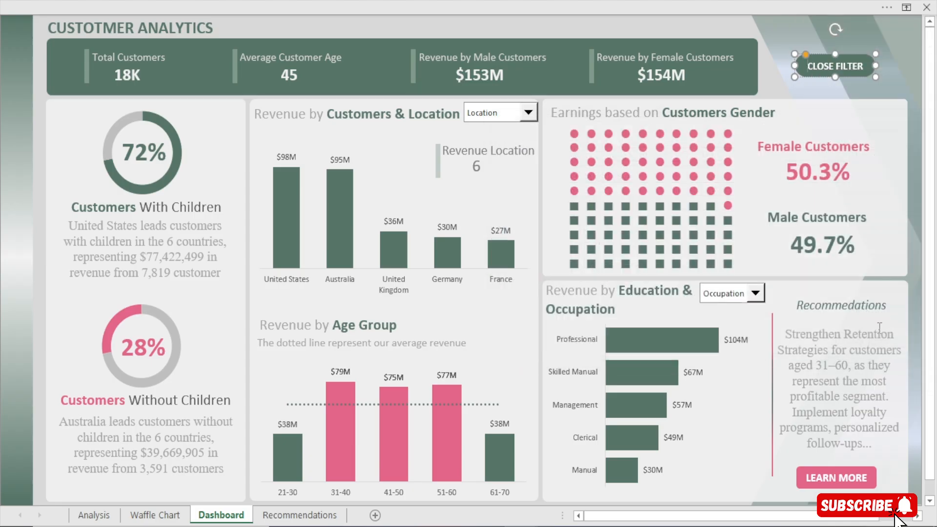
click(688, 39)
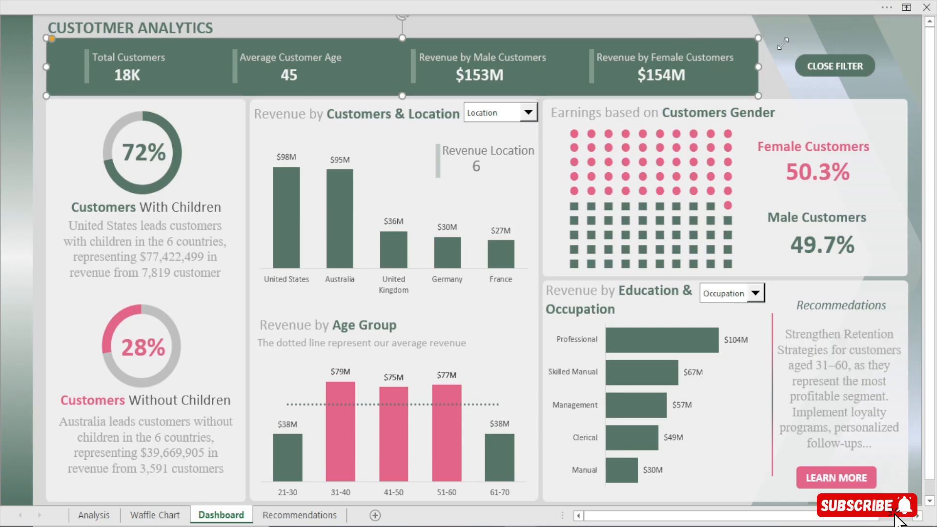
click(806, 69)
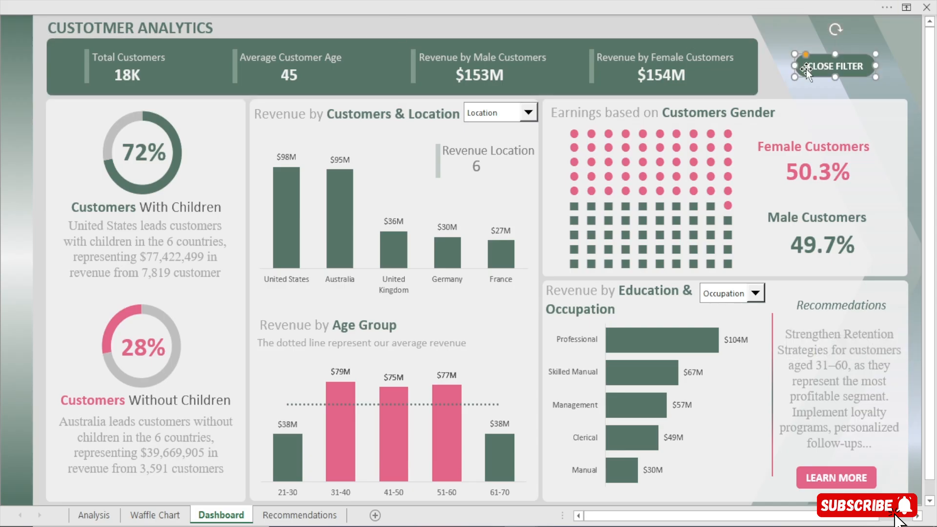
click(746, 25)
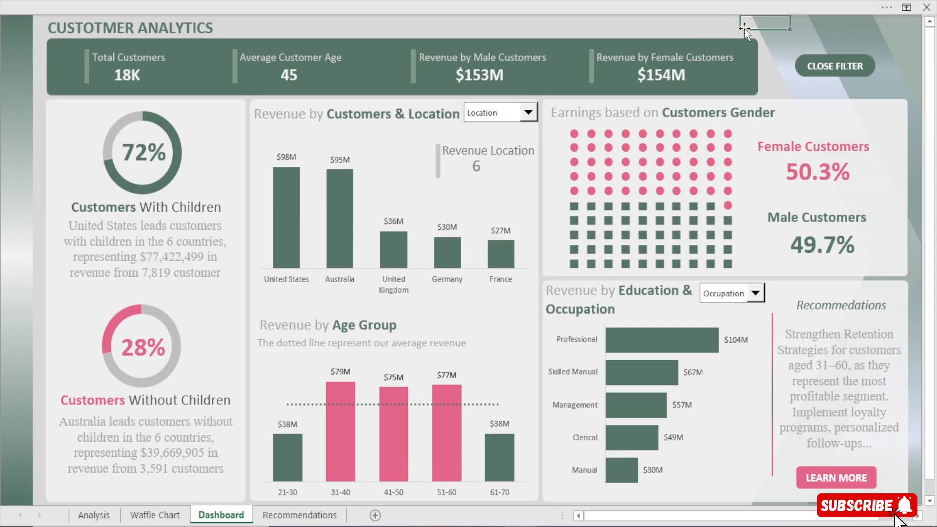
On the Analysis sheet, start inserting slicers for the Education PivotTable and choose the MaritalStatus field
click(93, 514)
click(369, 157)
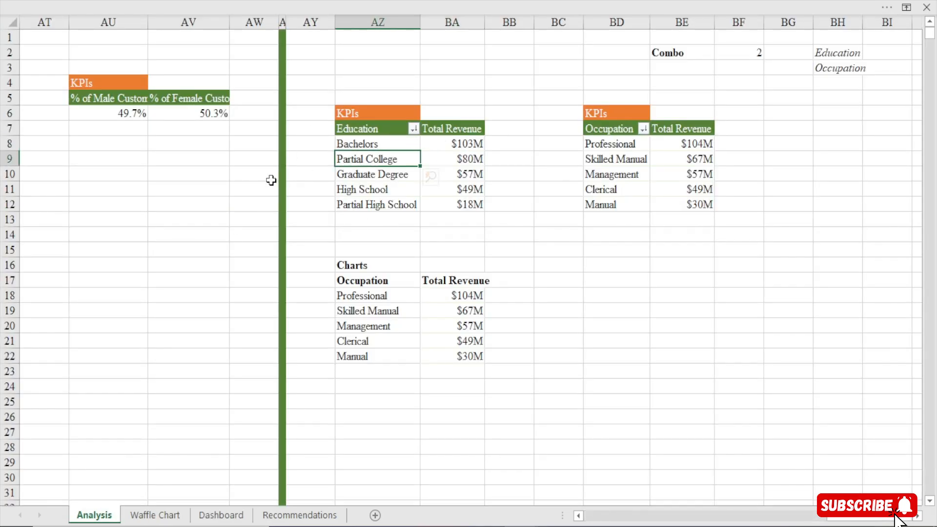
click(423, 2)
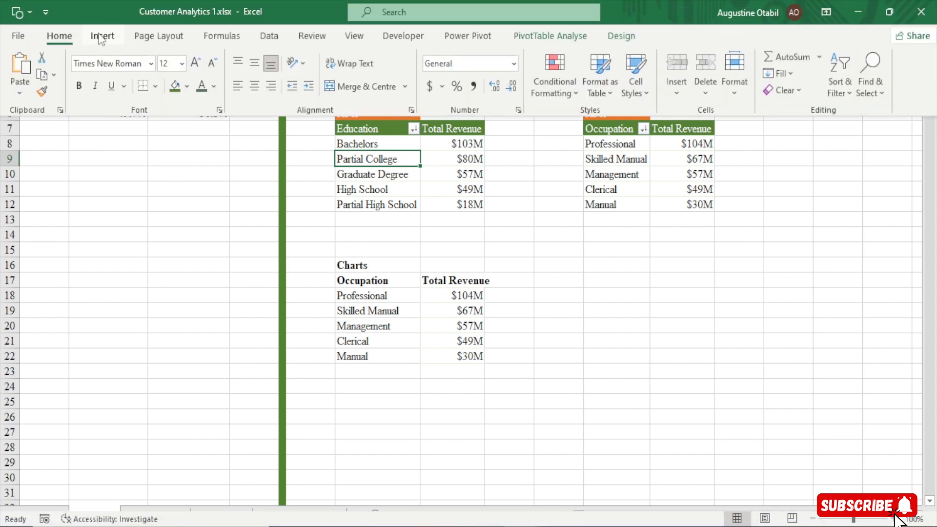
click(102, 35)
click(668, 70)
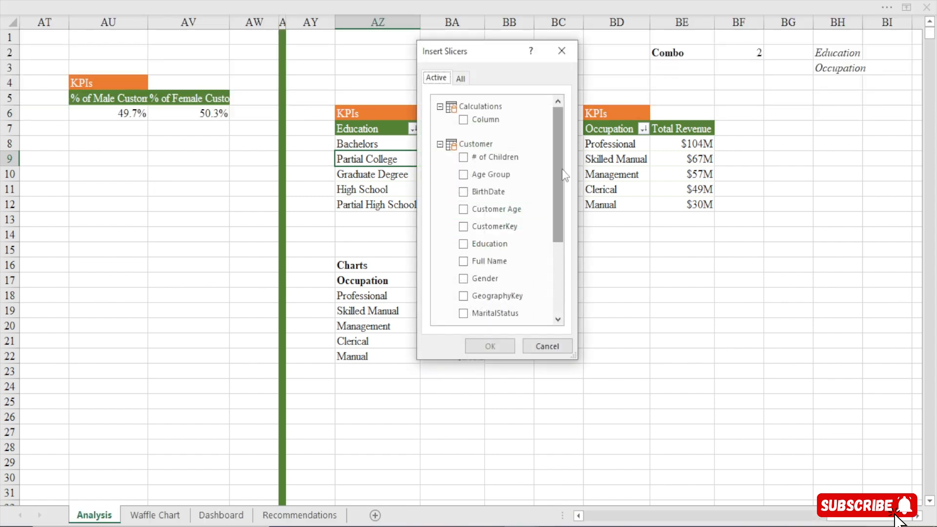
drag(559, 176, 566, 226)
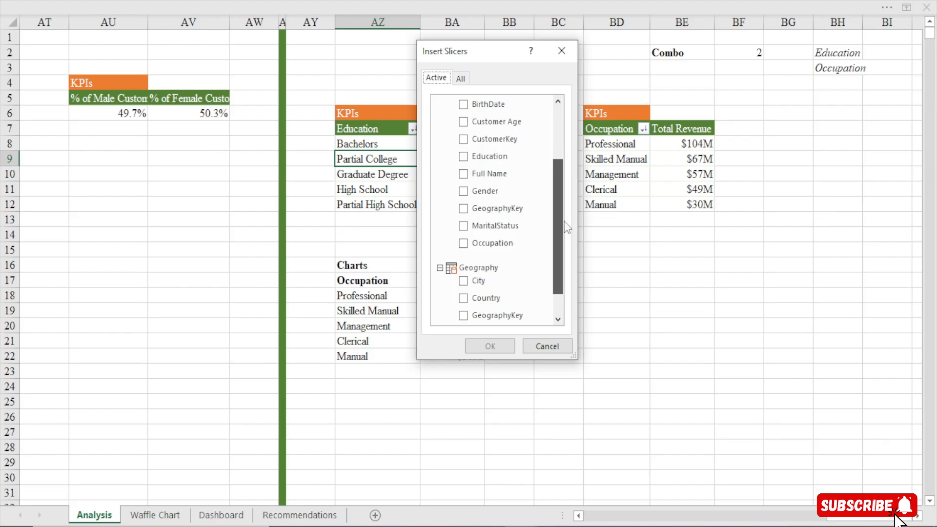
click(462, 225)
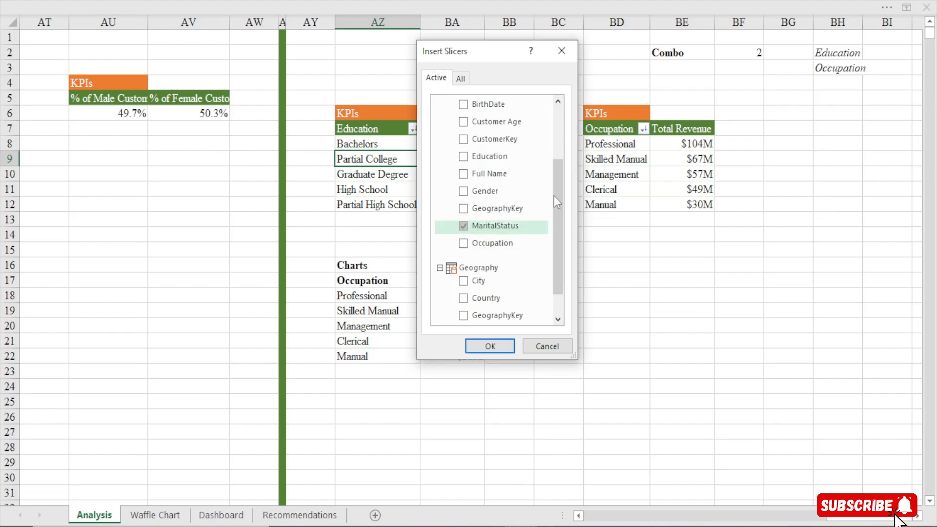
Add SalesTerritoryRegion from the Sales_Territory table to the slicer selection and insert both slicers
drag(554, 200, 556, 220)
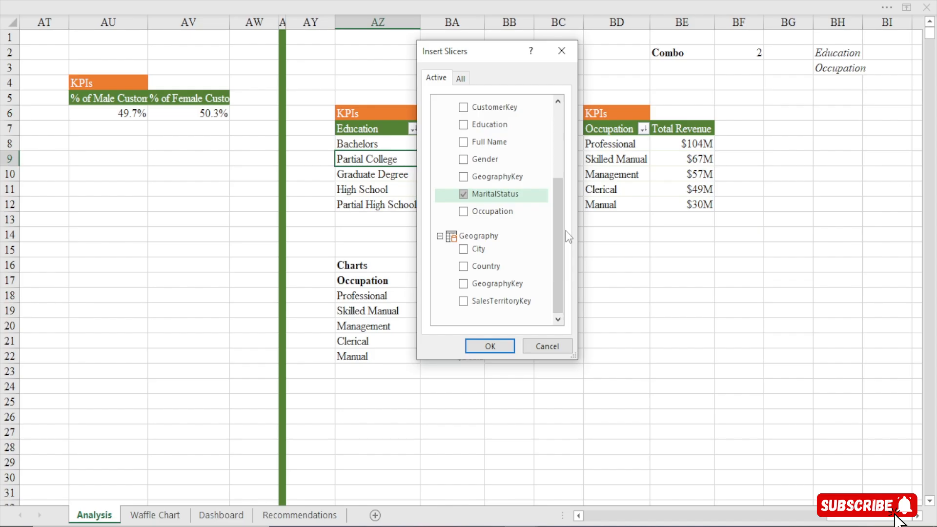
drag(554, 235, 561, 164)
click(459, 80)
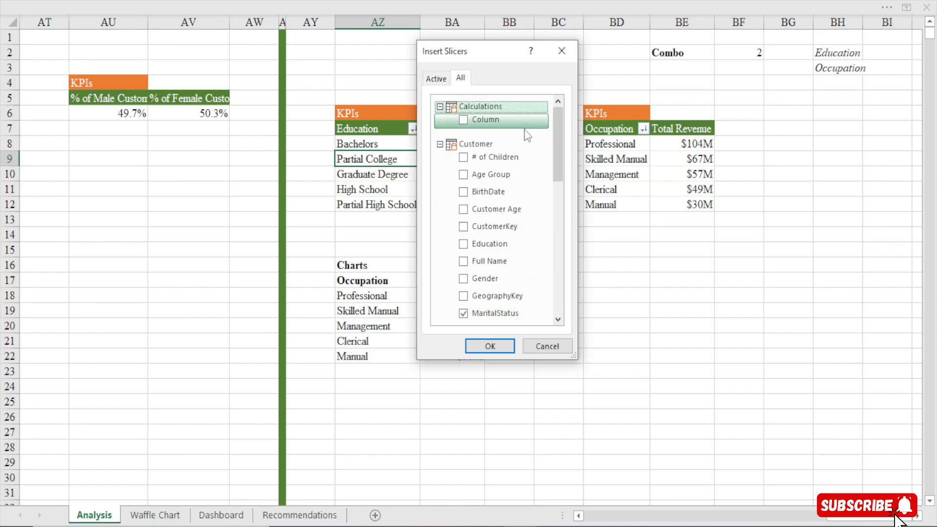
drag(558, 144, 560, 295)
click(459, 307)
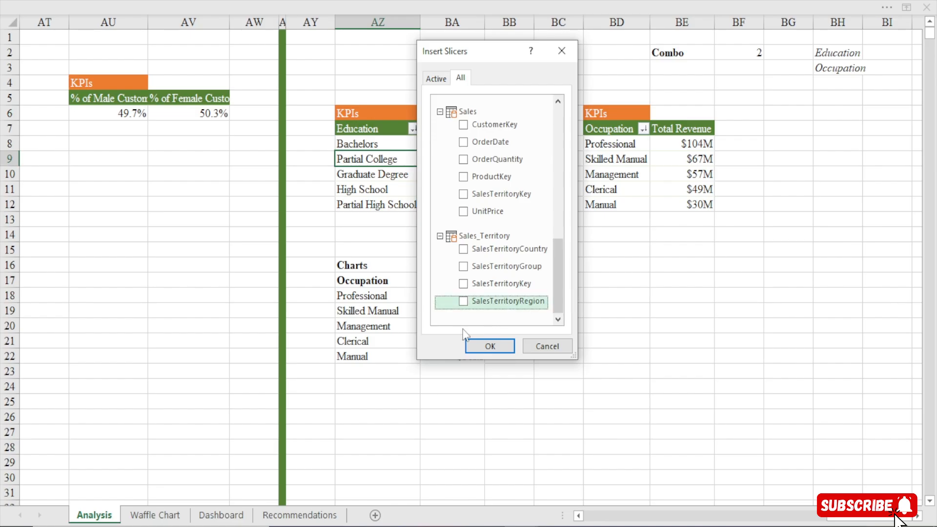
click(467, 302)
click(481, 347)
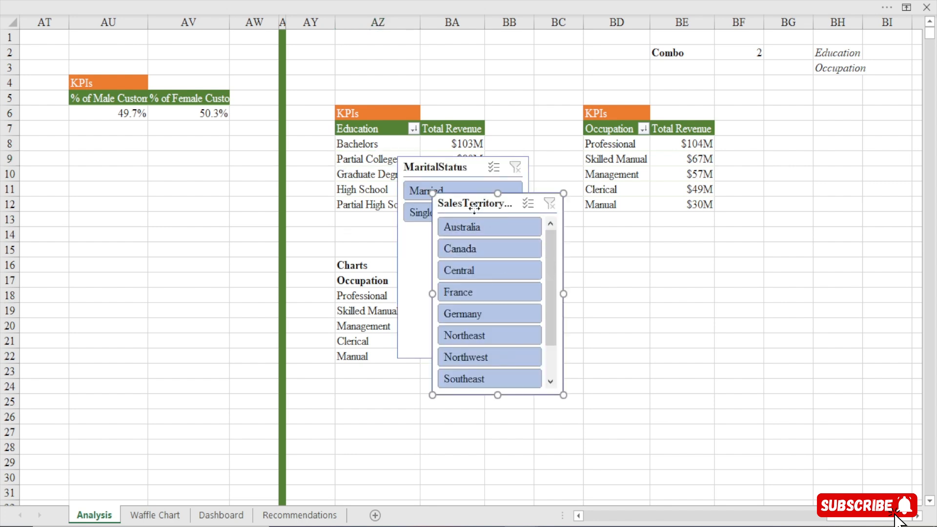
Move the SalesTerritoryRegion slicer clear of the MaritalStatus slicer and shorten MaritalStatus to fit its two buttons
drag(473, 208, 247, 197)
drag(454, 358, 473, 232)
Widen the SalesTerritoryRegion slicer to 7.74" and arrange its buttons in 5 columns
click(244, 196)
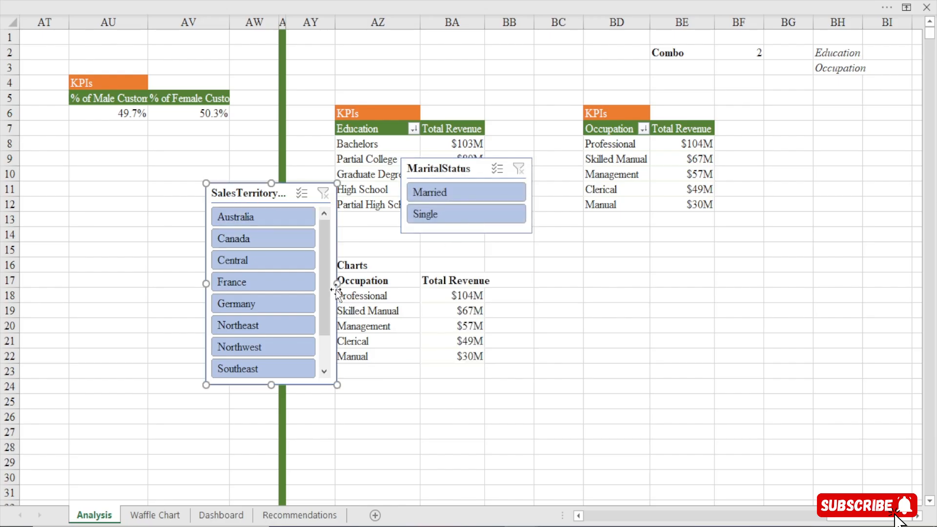
drag(337, 289, 714, 288)
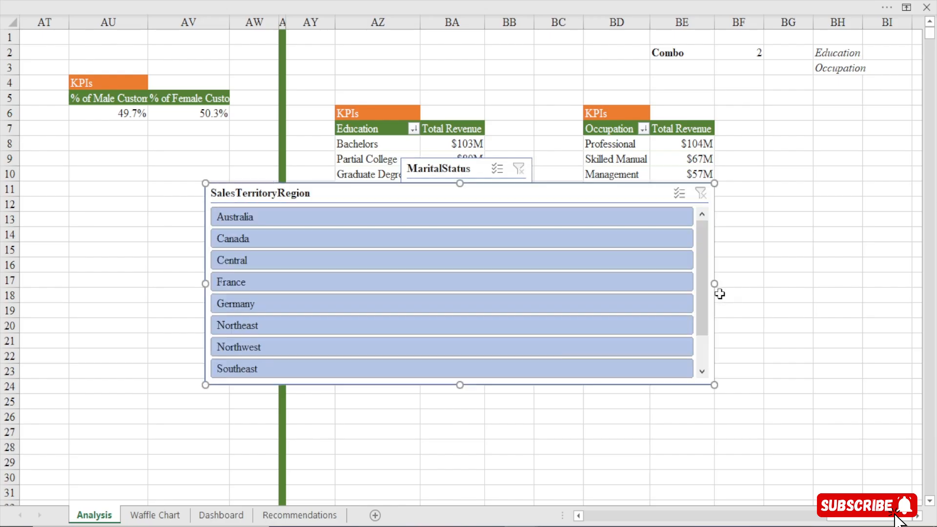
click(446, 1)
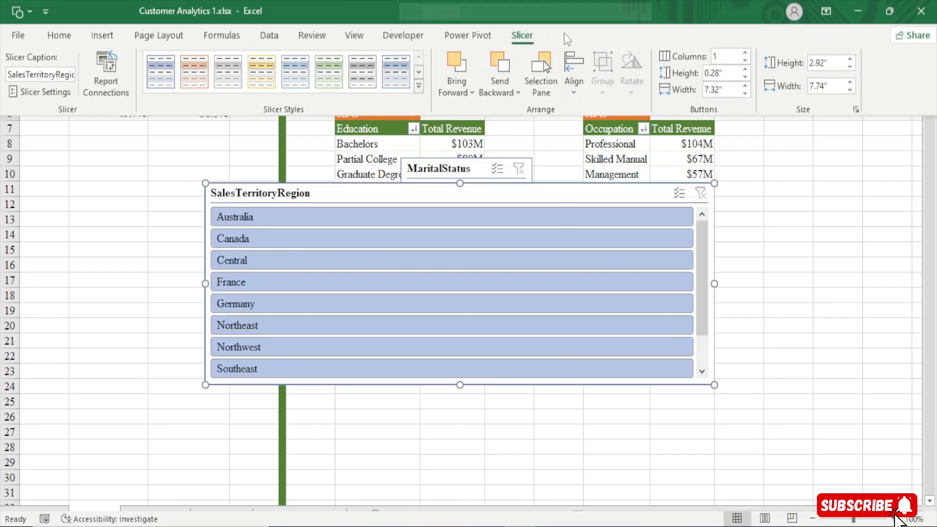
click(744, 53)
click(744, 53)
click(743, 53)
click(744, 53)
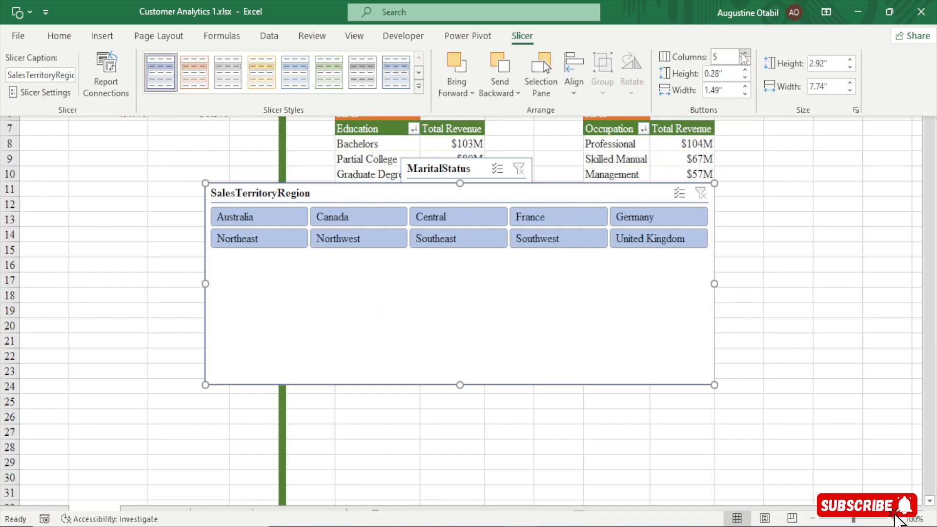
Shorten the SalesTerritoryRegion slicer to fit its two button rows and place it below the MaritalStatus slicer
click(458, 384)
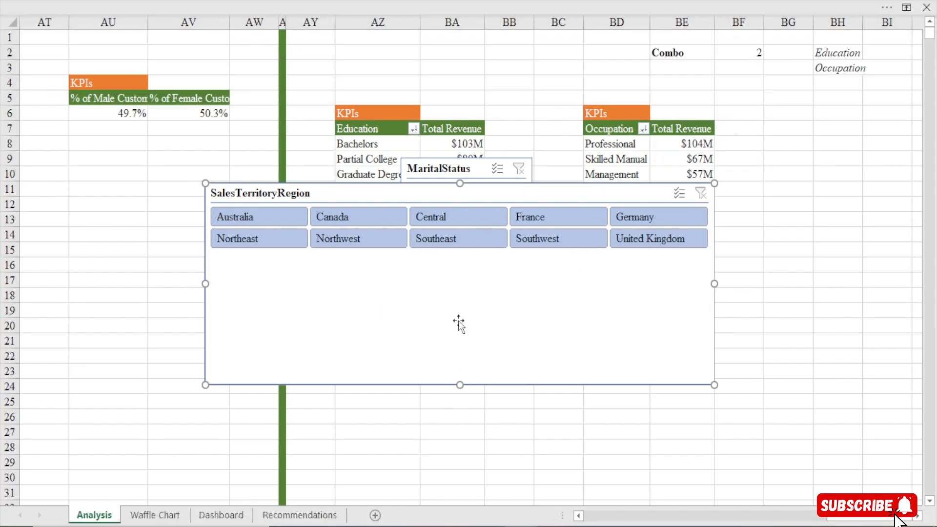
drag(458, 384, 472, 258)
drag(427, 192, 366, 279)
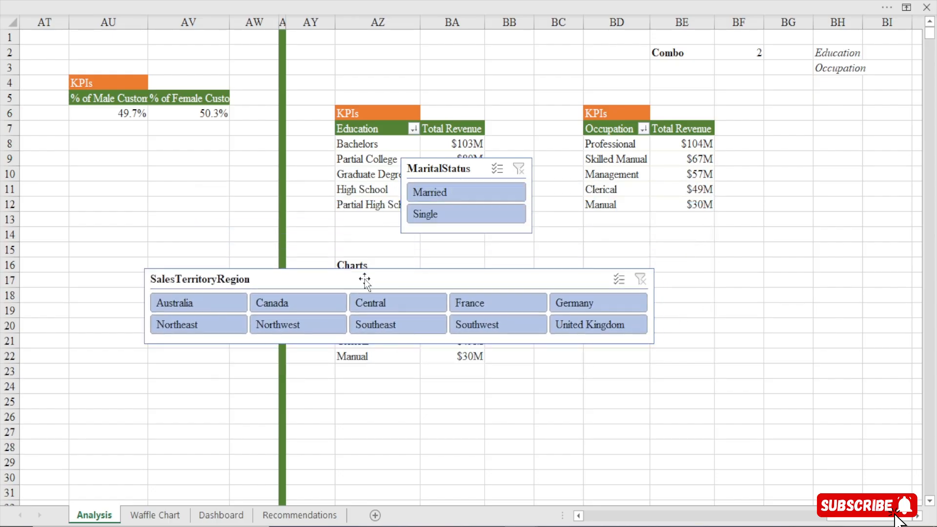
Select both slicers, cut them from the Analysis sheet and paste them onto the Dashboard sheet
ctrl+click(445, 172)
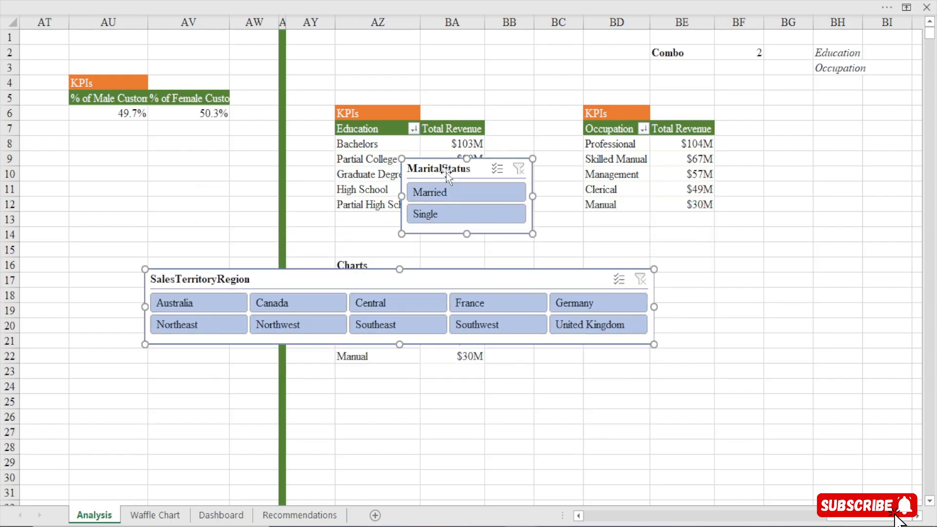
key(ctrl+x)
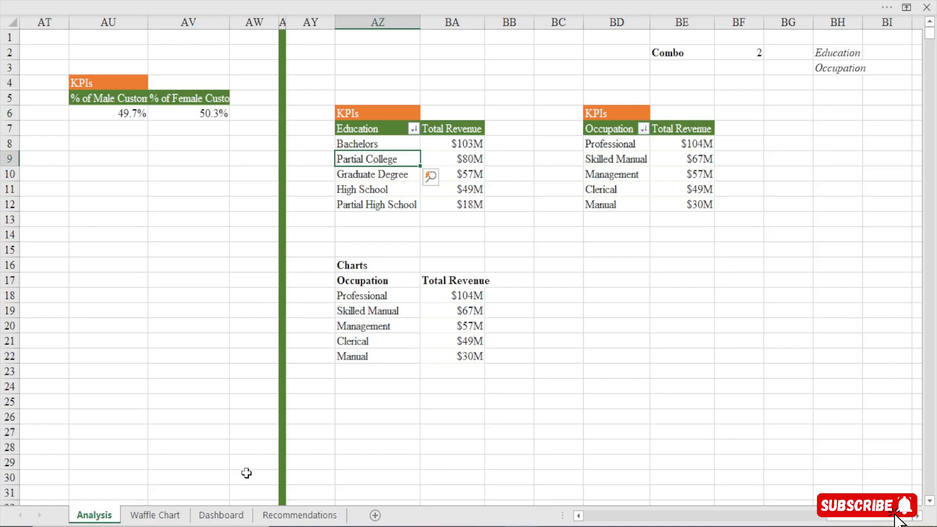
click(228, 517)
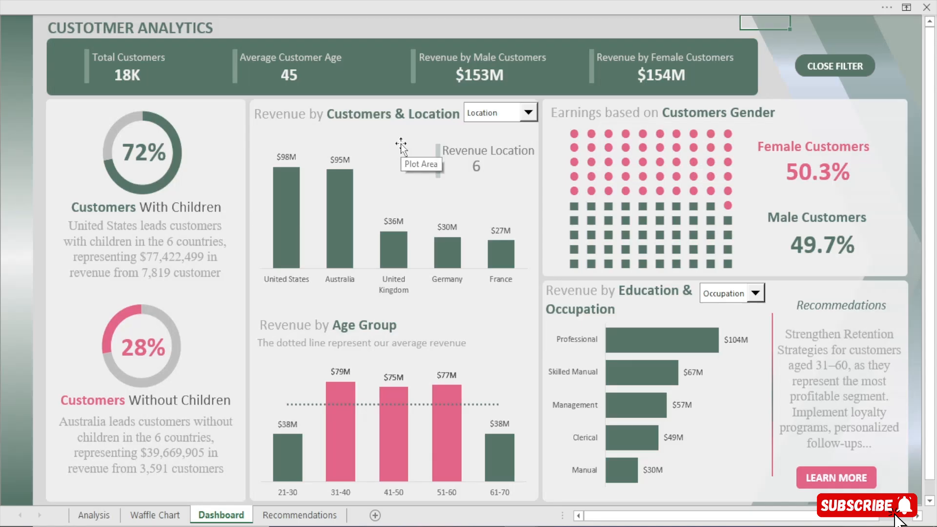
key(ctrl+v)
Line up the two slicers side by side over the KPI banner, with MaritalStatus to the right of SalesTerritoryRegion
drag(791, 134, 170, 91)
click(325, 26)
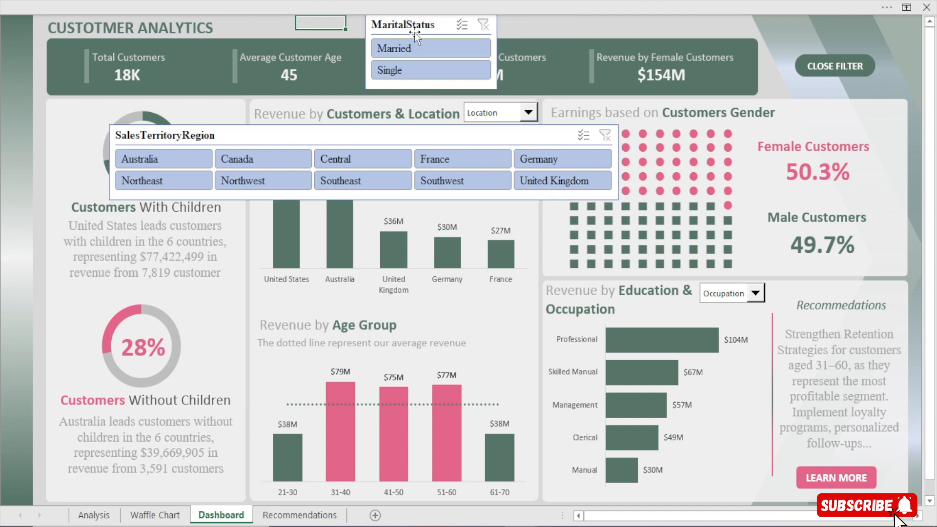
drag(415, 33, 751, 77)
drag(429, 135, 424, 58)
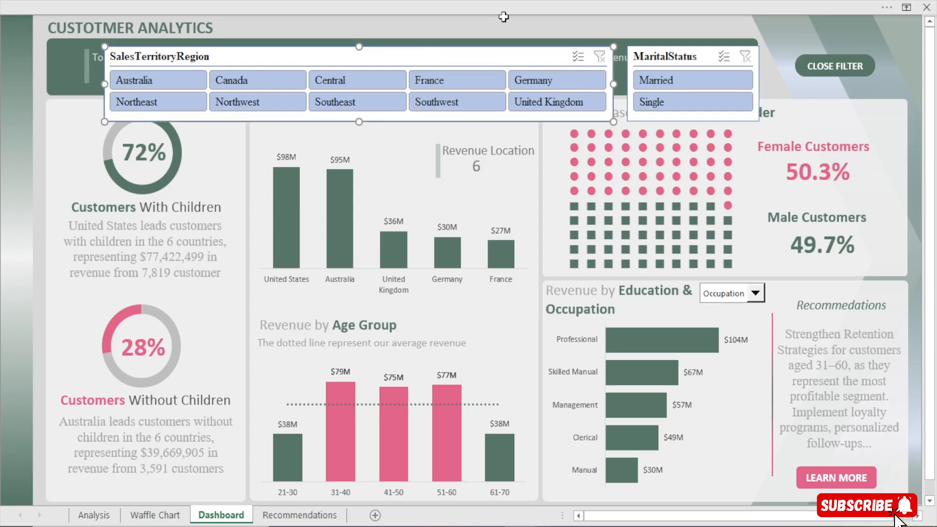
Duplicate the green KPI banner shape and resize the copy as a panel spanning the area of both slicers
click(295, 1)
click(280, 208)
click(252, 41)
drag(256, 46, 299, 52)
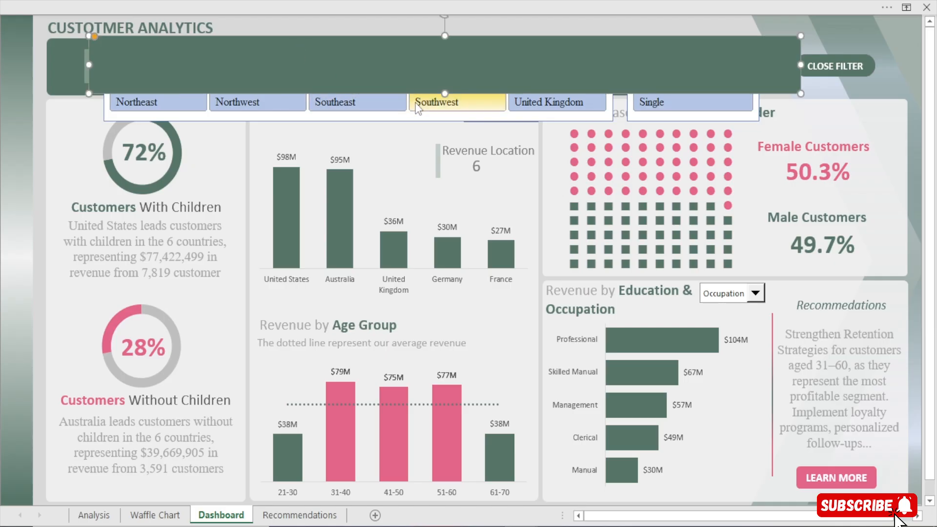
drag(445, 93, 452, 132)
drag(804, 87, 782, 89)
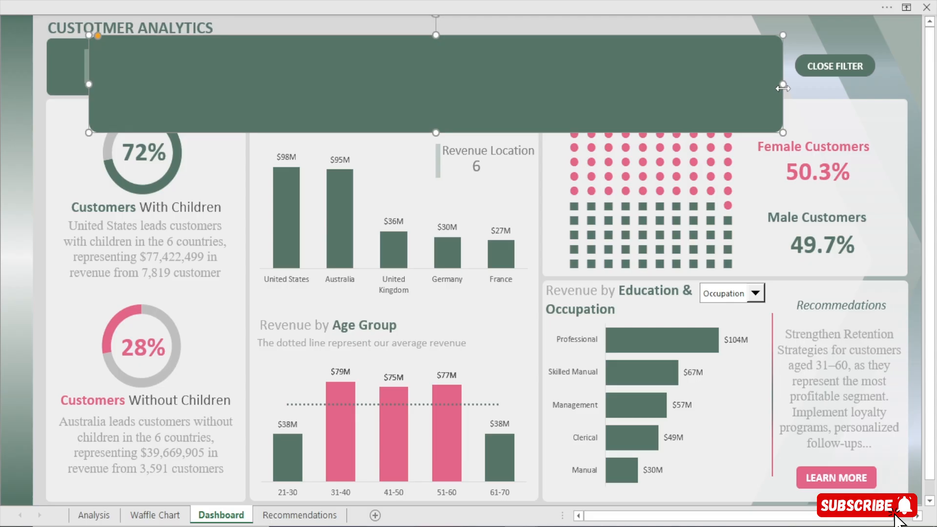
Try to adjust the fill transparency of the duplicated green panel
right_click(771, 91)
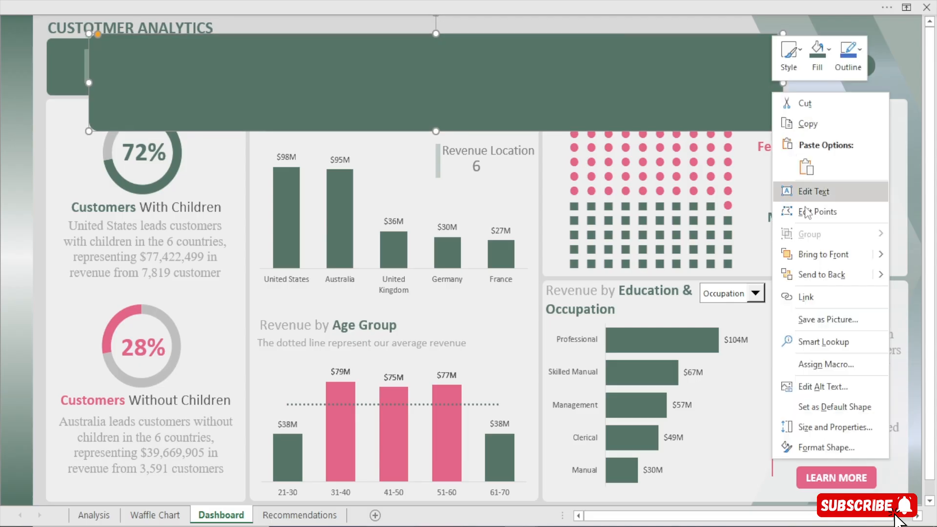
click(500, 57)
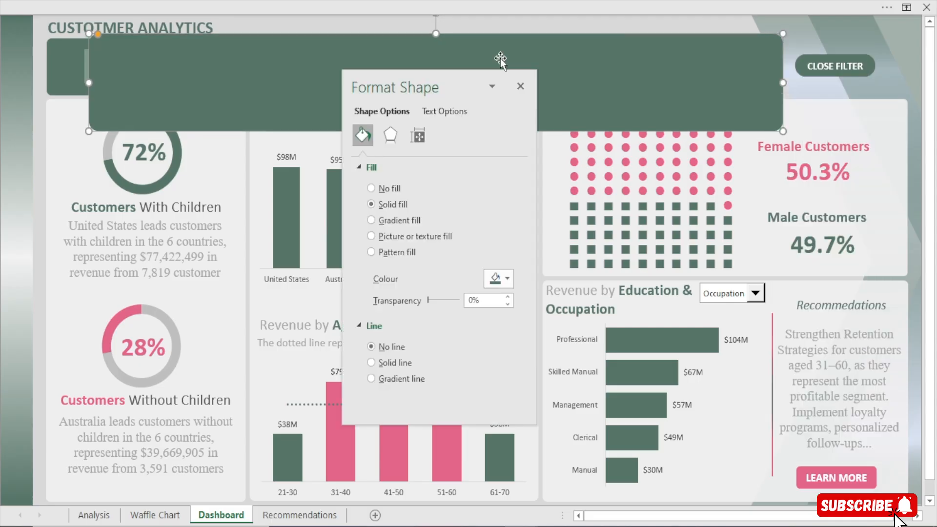
mouse_move(428, 301)
mouse_down()
mouse_move(448, 303)
mouse_move(426, 302)
mouse_up()
click(520, 87)
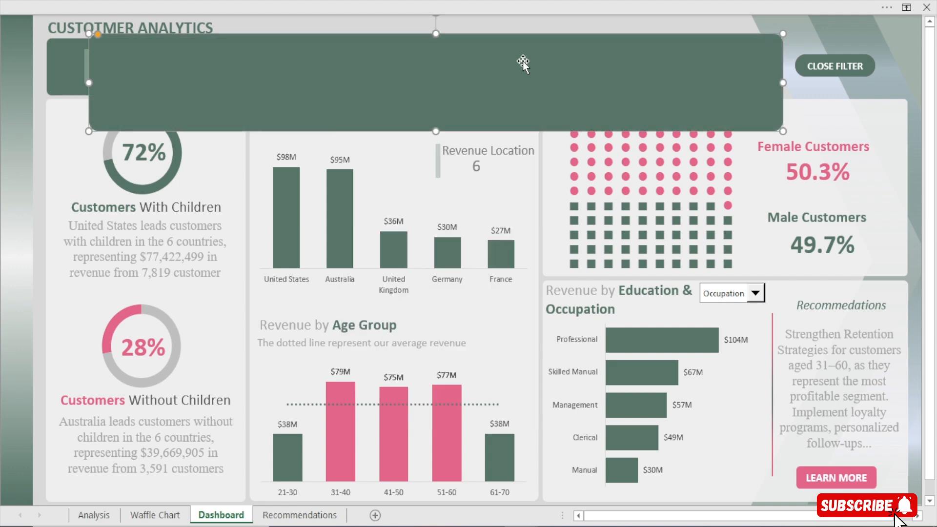
Try sending the duplicated panel to the back and bringing it forward one level, and undo the reordering
right_click(523, 60)
click(565, 243)
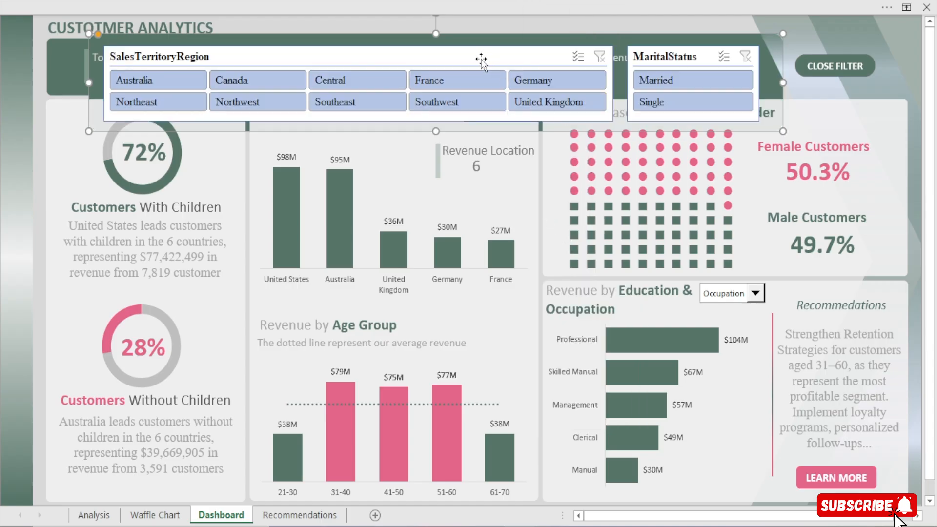
right_click(492, 36)
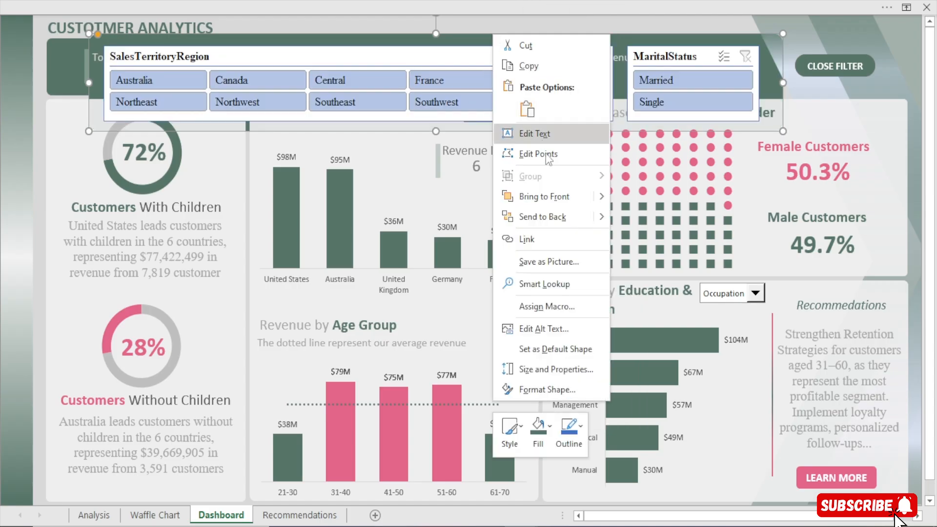
mouse_move(599, 197)
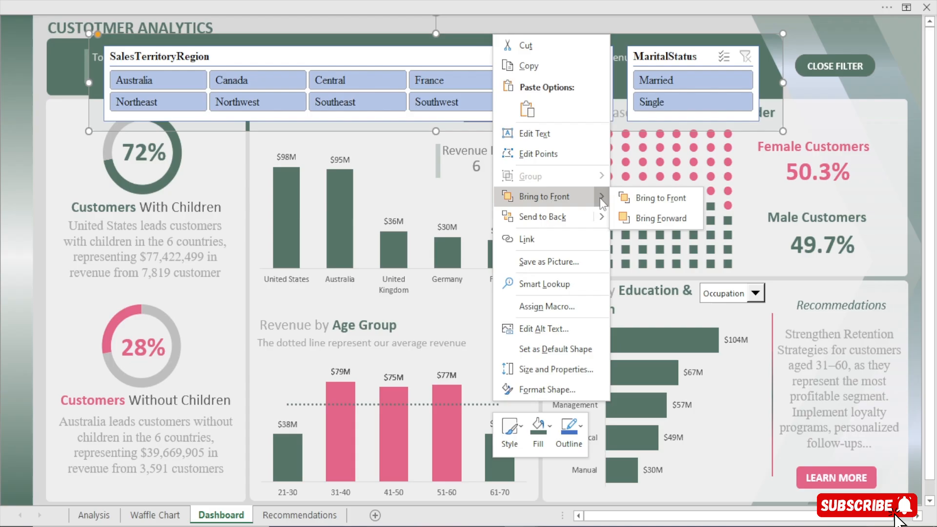
click(649, 214)
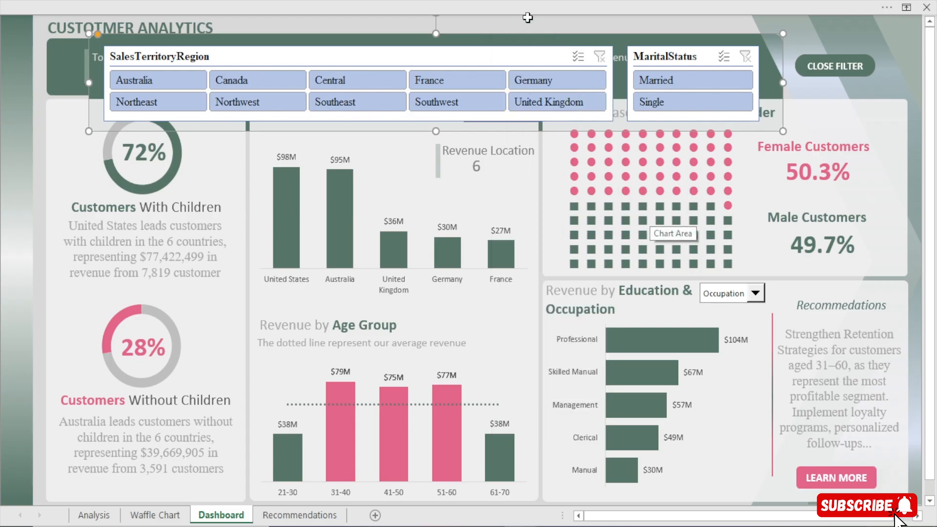
key(ctrl+z)
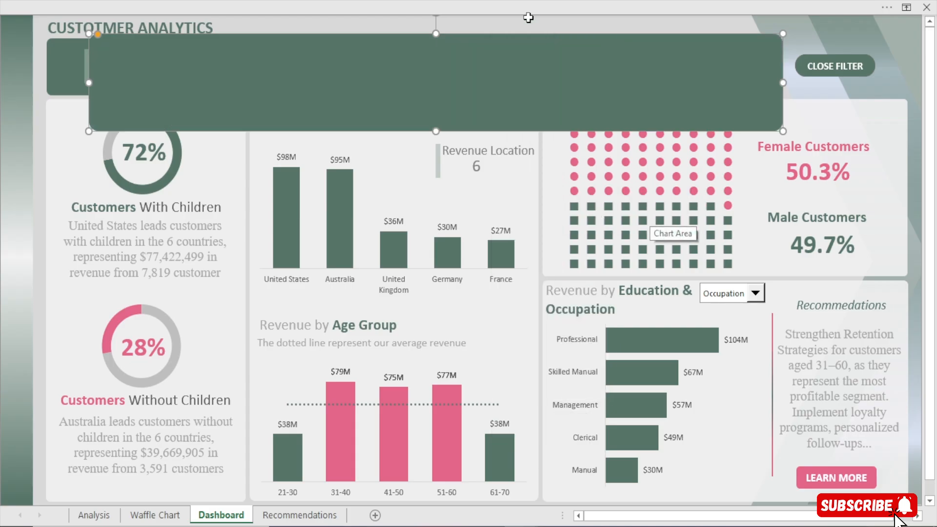
Send the duplicated green panel backward one level twice so that it sits directly behind both slicers
right_click(523, 47)
mouse_move(588, 235)
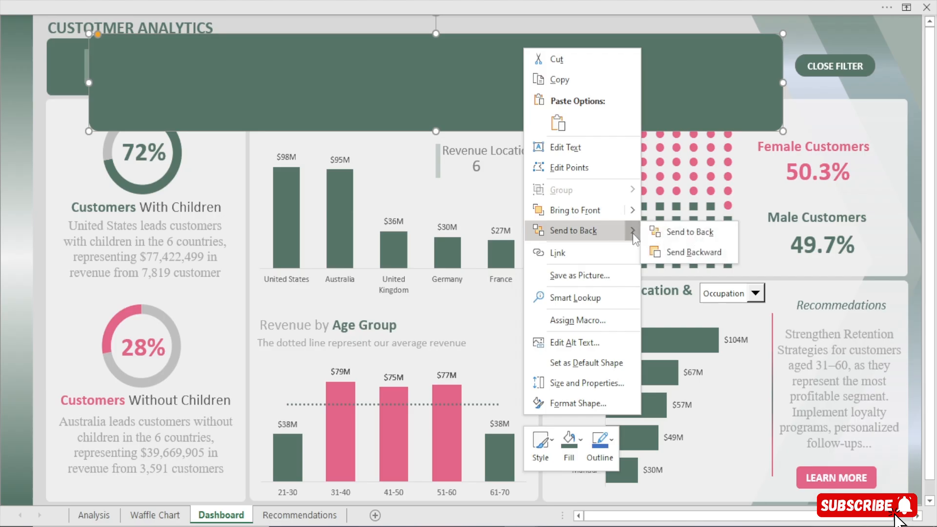
click(676, 249)
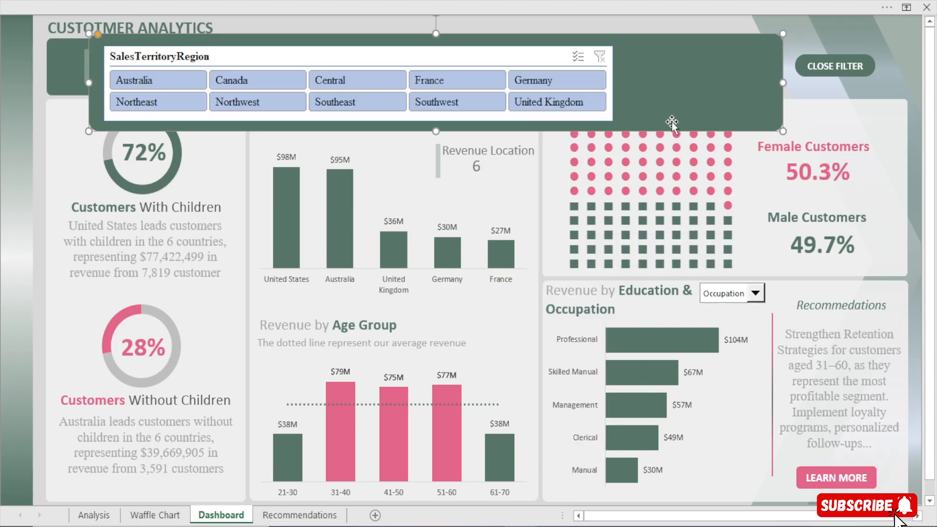
key(Escape)
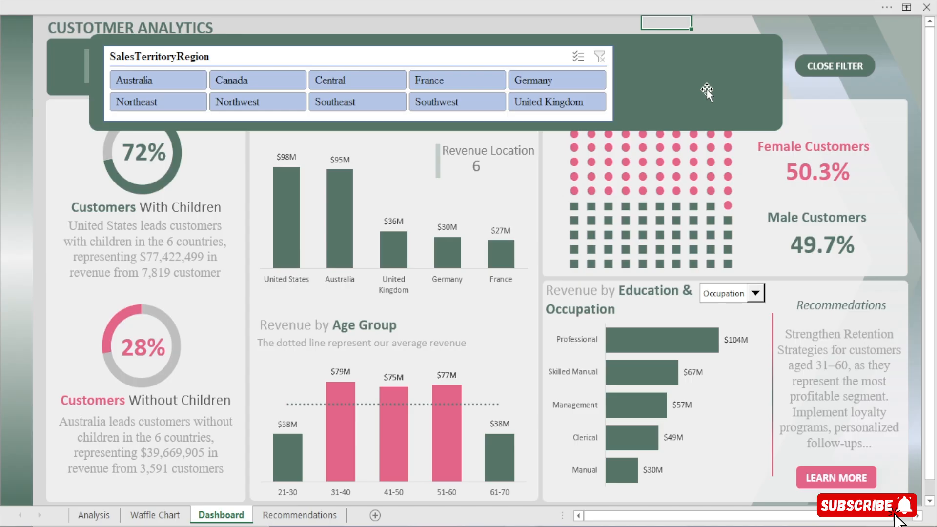
right_click(706, 89)
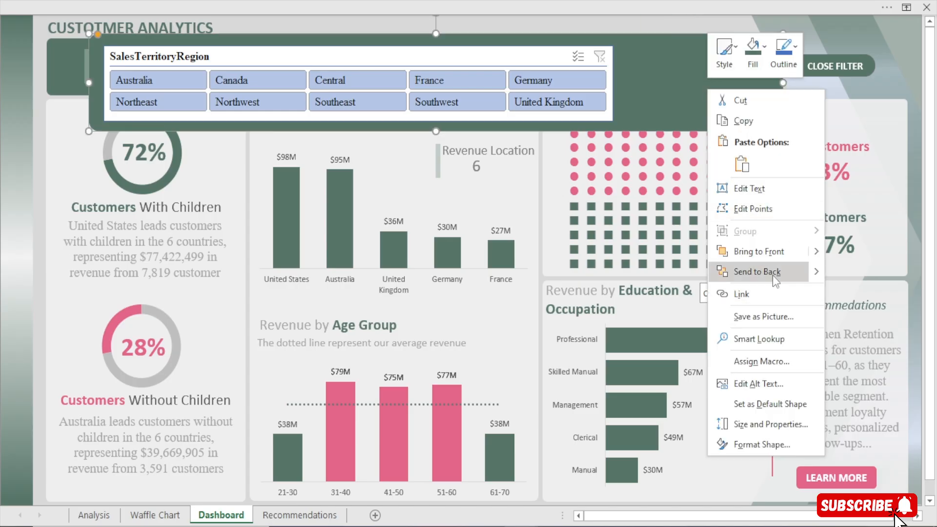
mouse_move(774, 279)
click(836, 291)
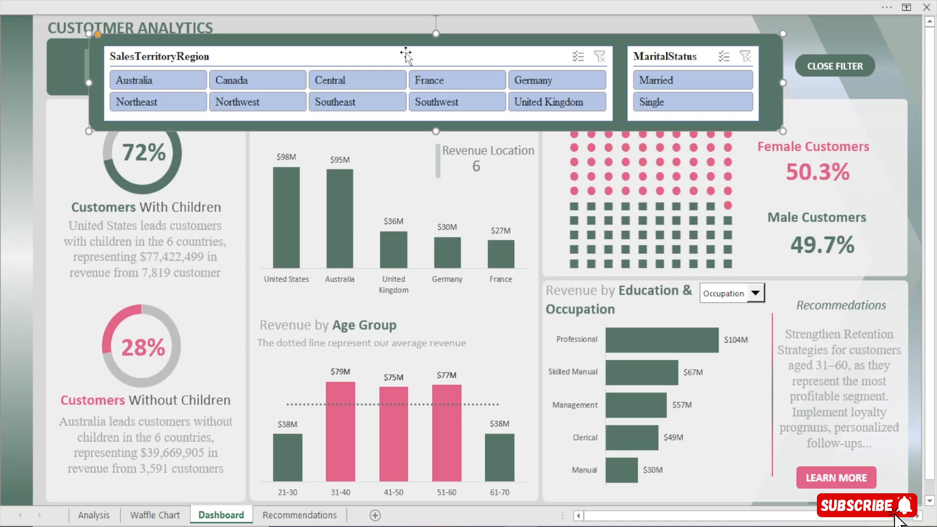
Try to connect the SalesTerritoryRegion slicer to kpis and all the numbered PivotTables listed in its report connections
click(443, 2)
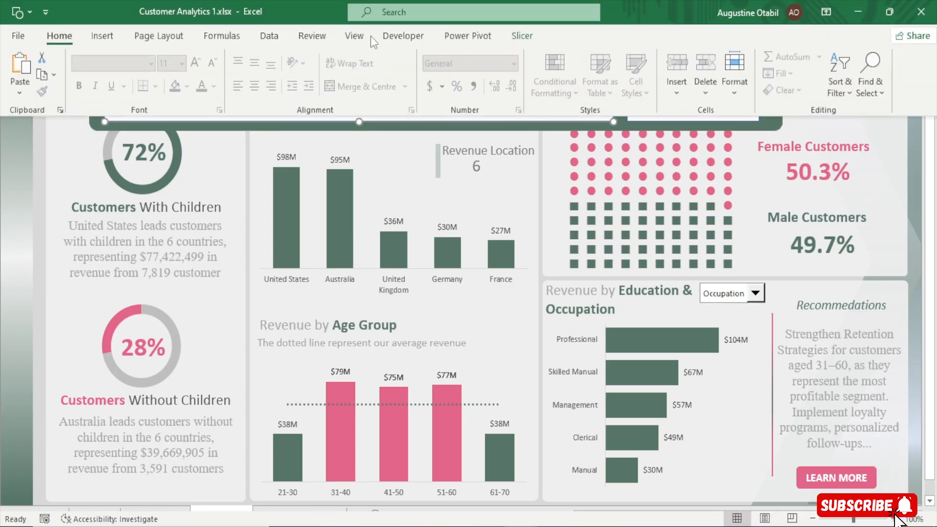
click(521, 36)
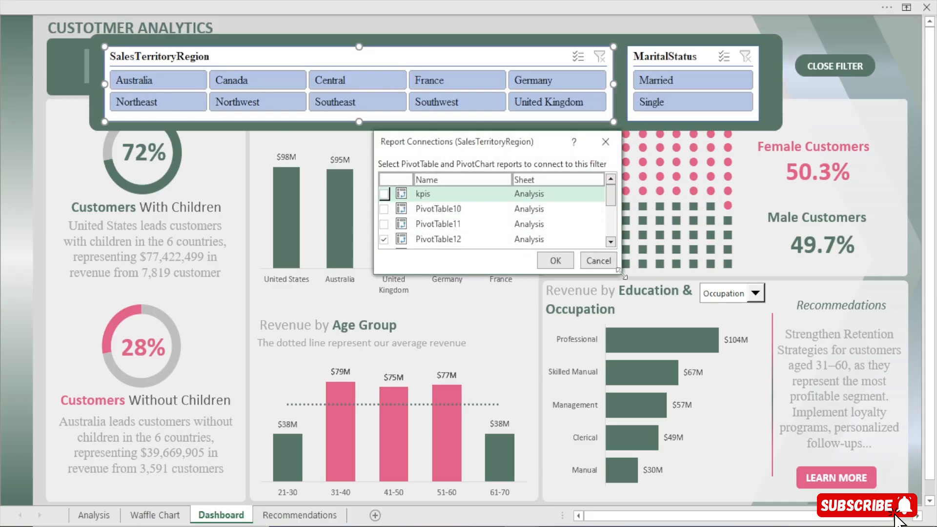
drag(622, 274, 708, 404)
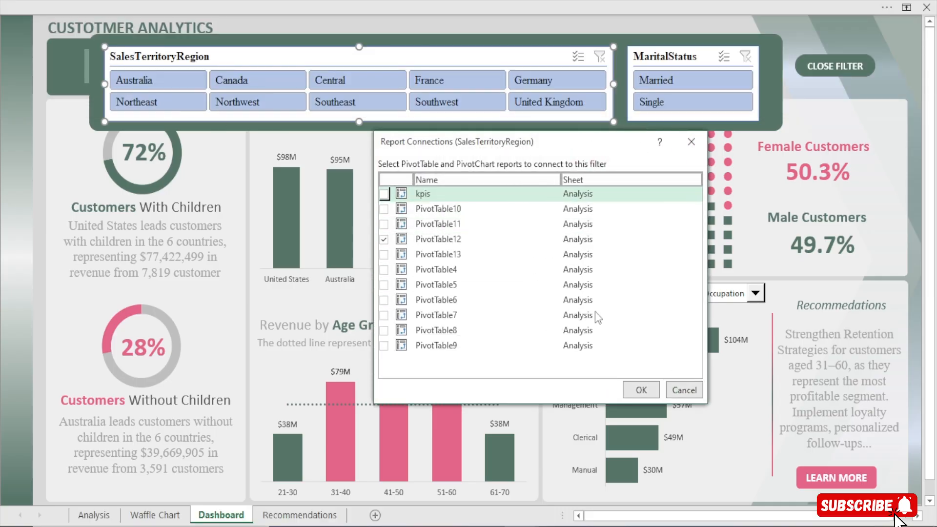
click(384, 193)
click(383, 209)
click(384, 224)
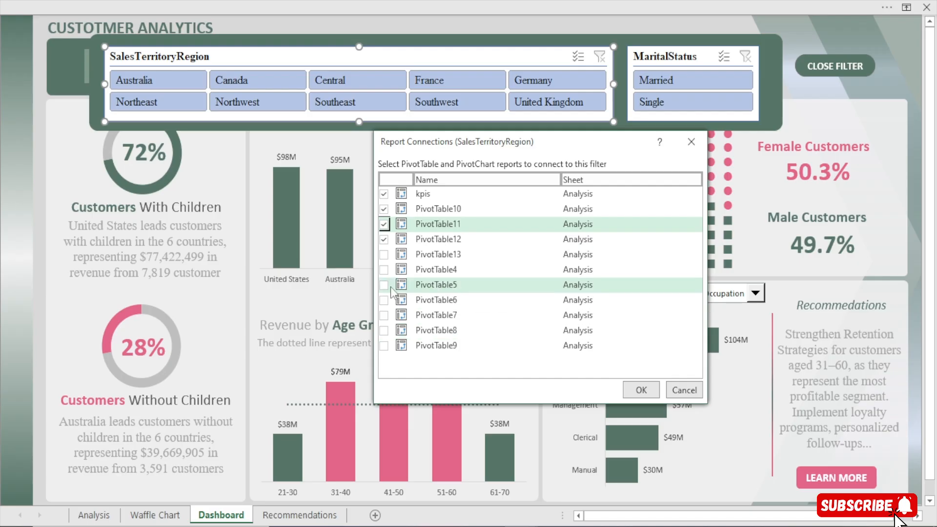
click(384, 255)
click(384, 270)
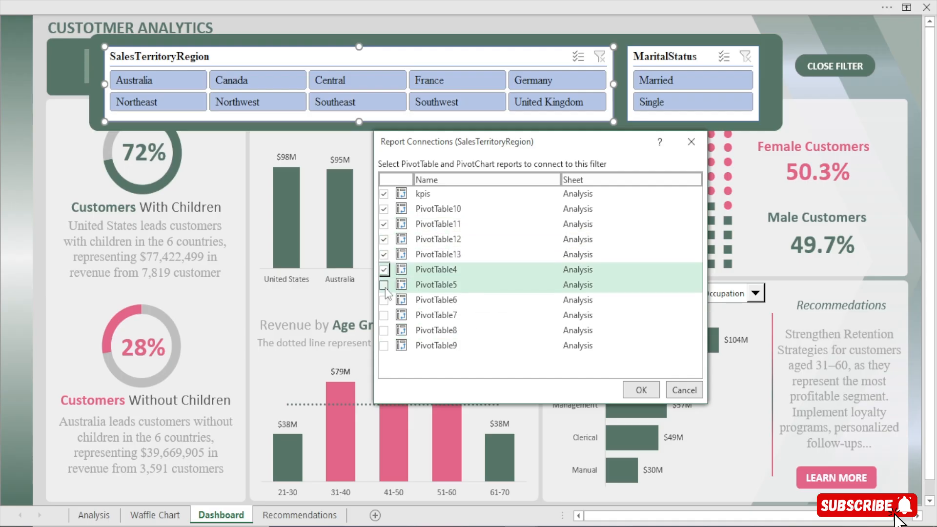
click(384, 285)
click(384, 300)
click(384, 316)
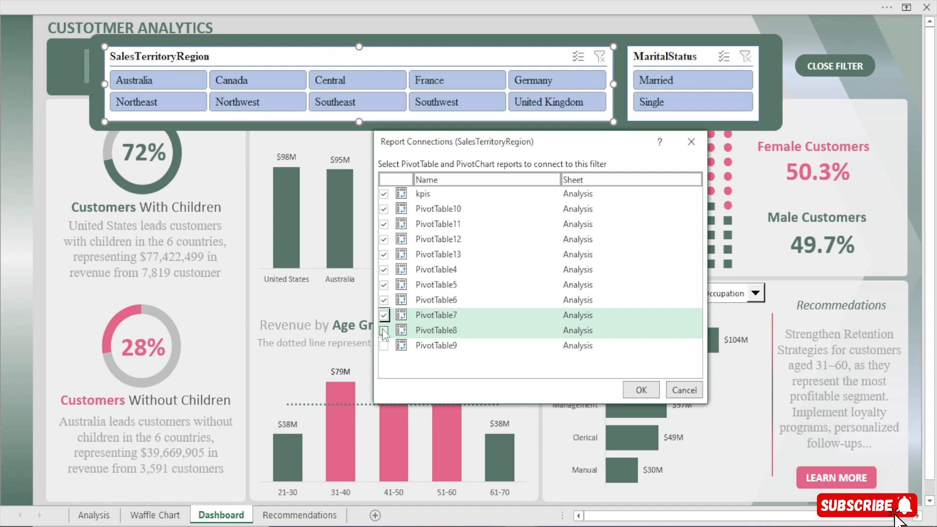
click(384, 330)
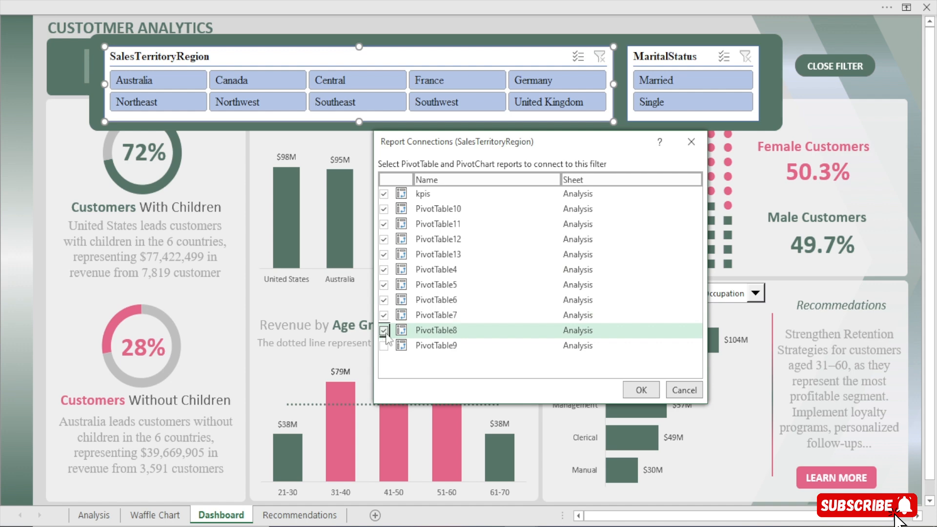
click(384, 345)
click(680, 393)
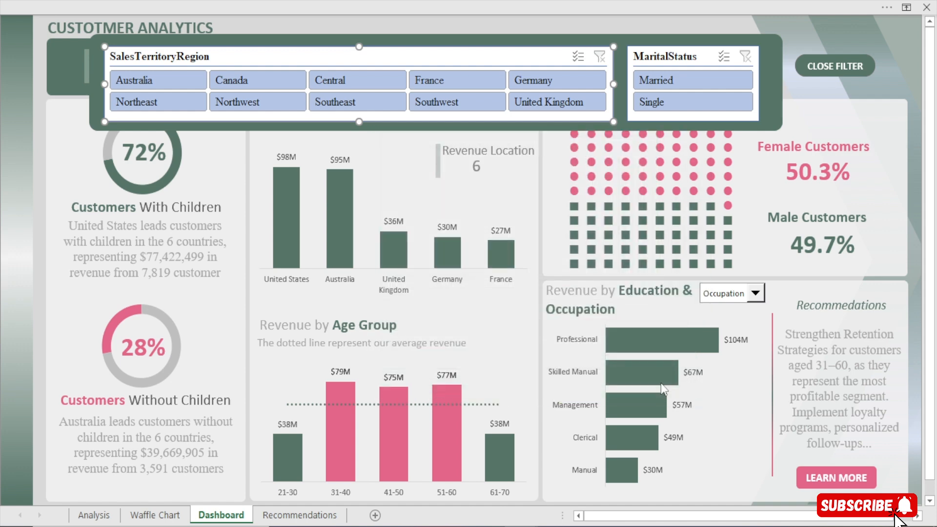
On the Analysis sheet, rename the PivotTable listing Total Revenue by Country as COUNTRY
click(95, 515)
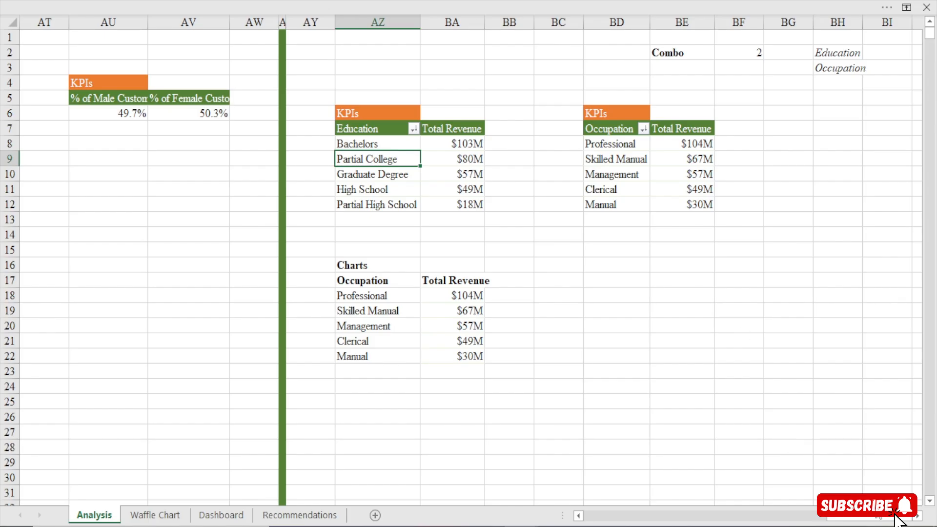
scroll(897, 520, left, 10)
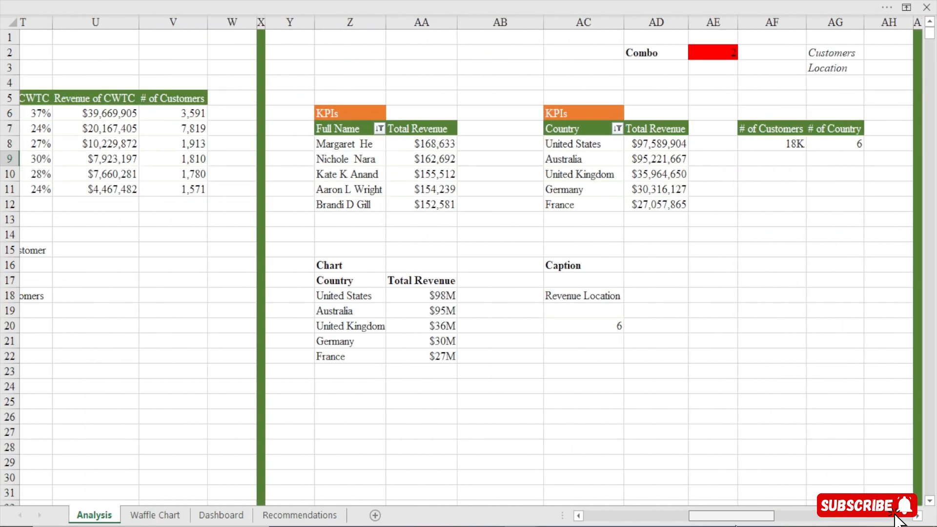
scroll(896, 518, left, 1)
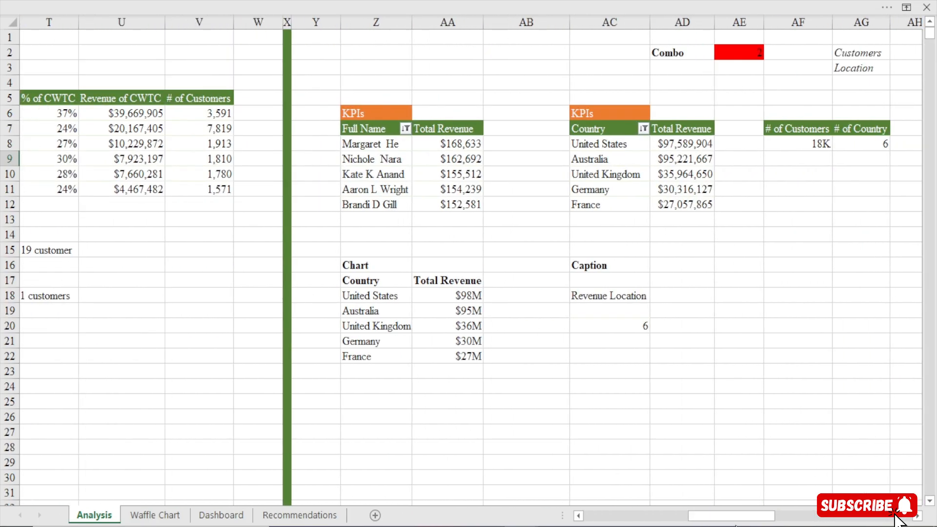
click(625, 146)
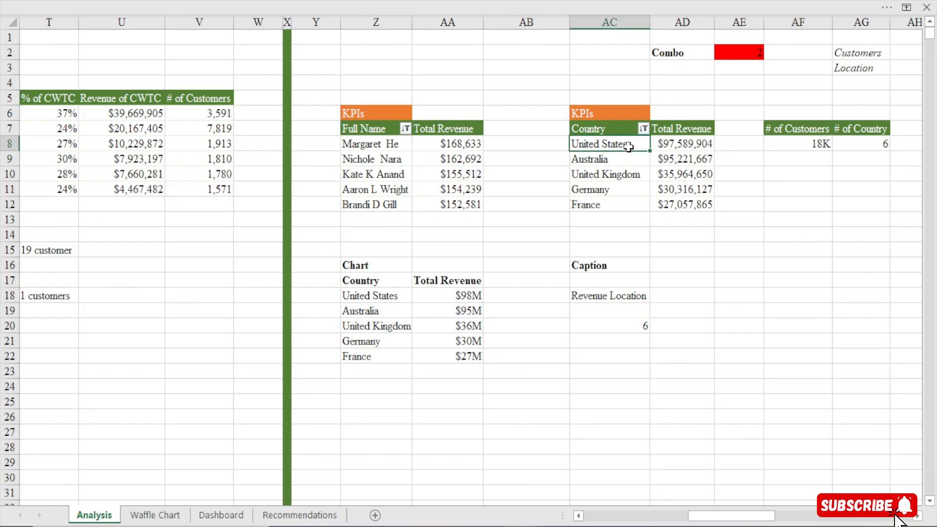
click(343, 9)
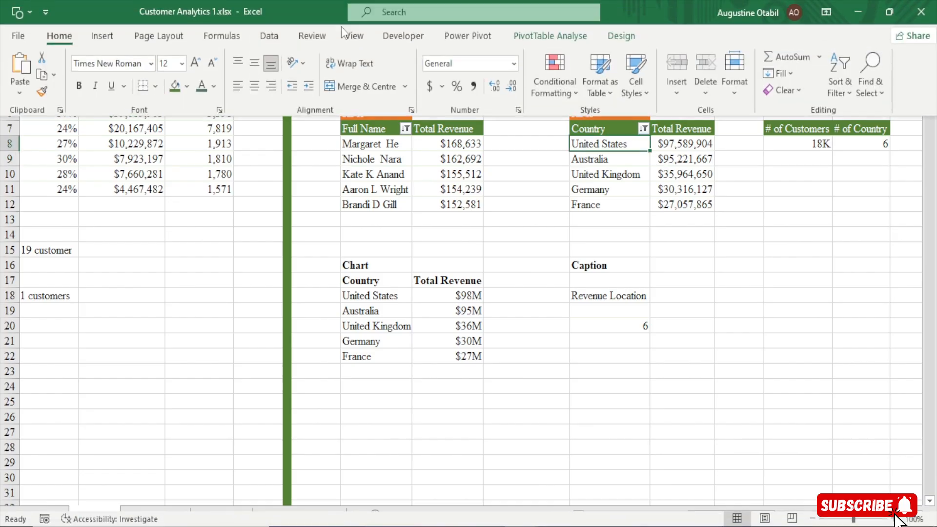
click(550, 35)
click(38, 74)
text(C)
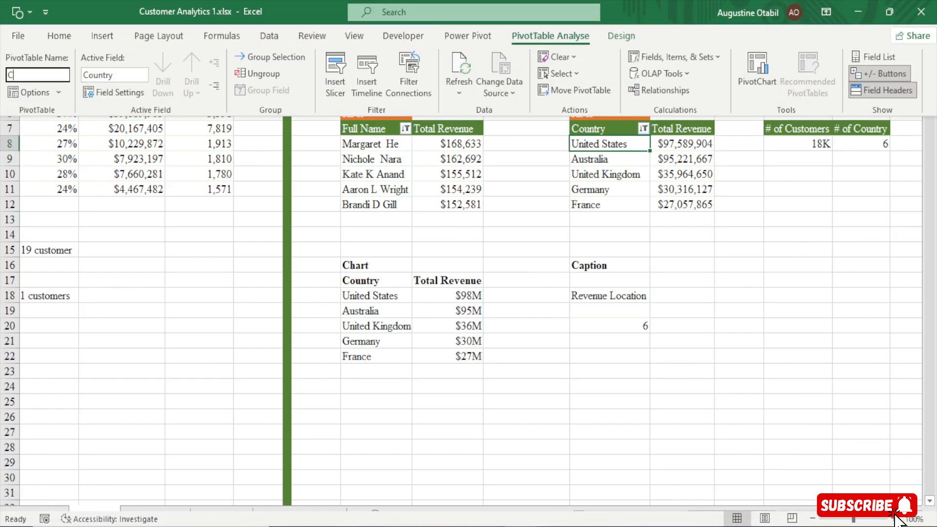
text(OUNTRY)
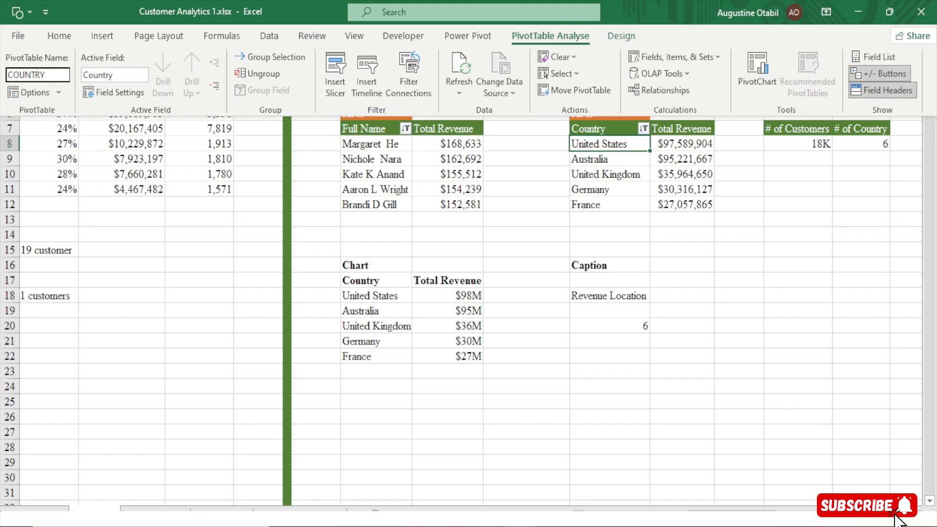
key(Return)
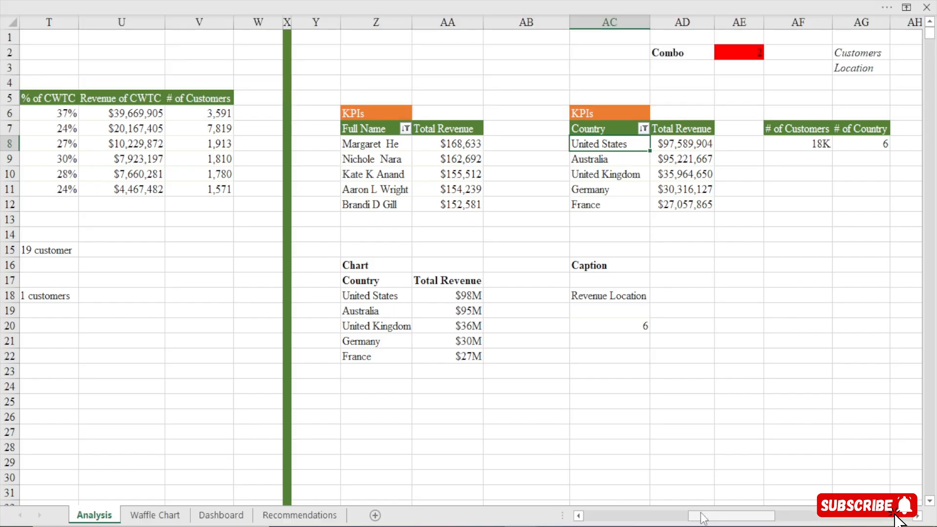
Rename the PivotTable listing % of CWC and Revenue of CWC by country as CWC COUNTRY
drag(703, 517, 652, 522)
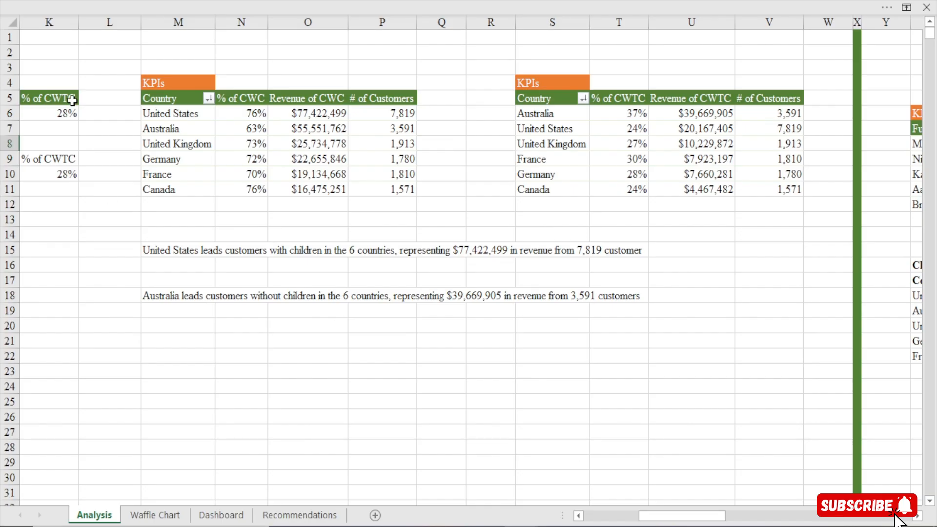
click(172, 119)
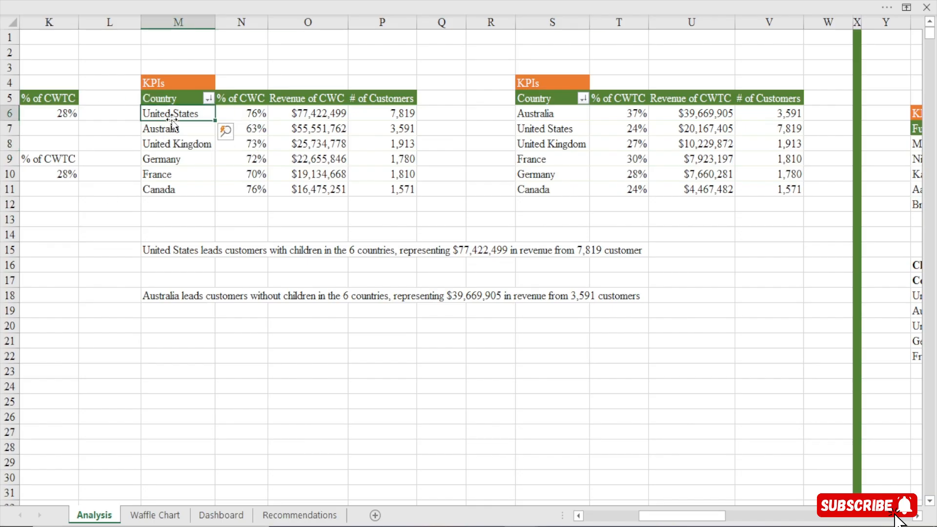
click(262, 1)
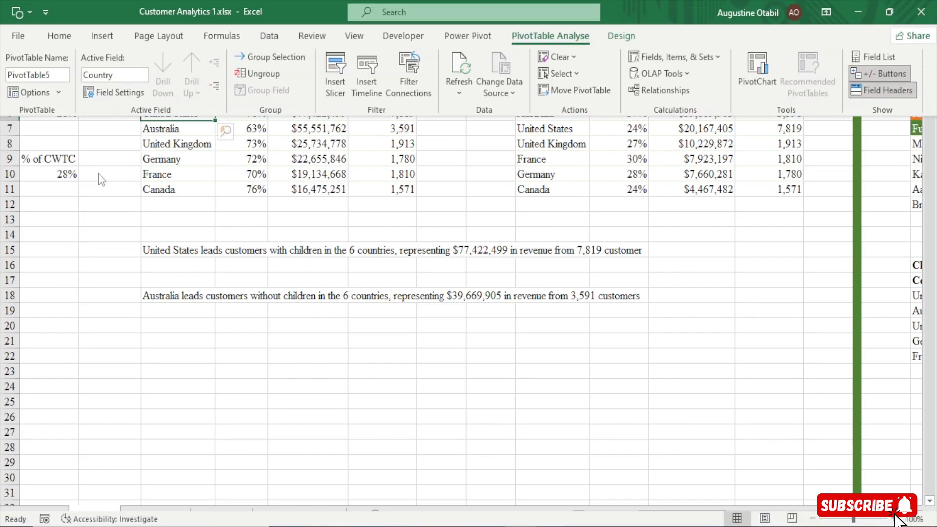
click(54, 74)
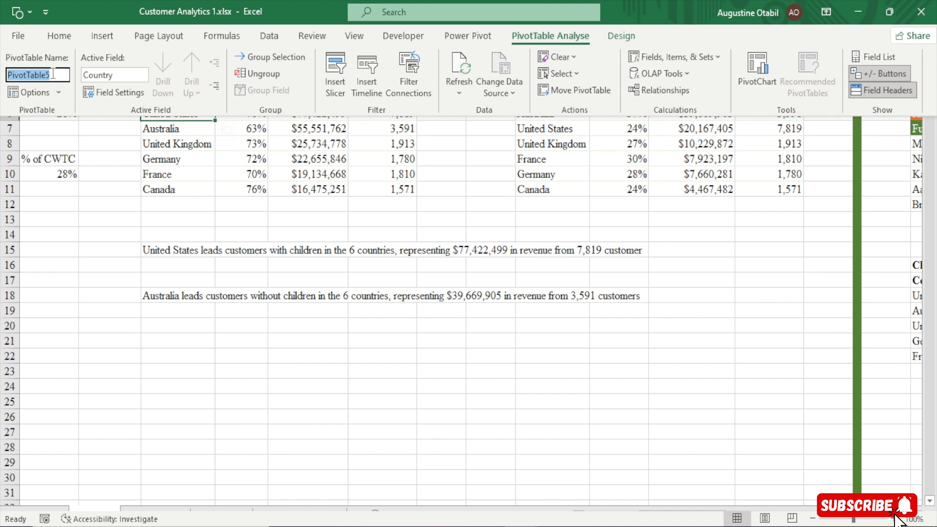
text(cf)
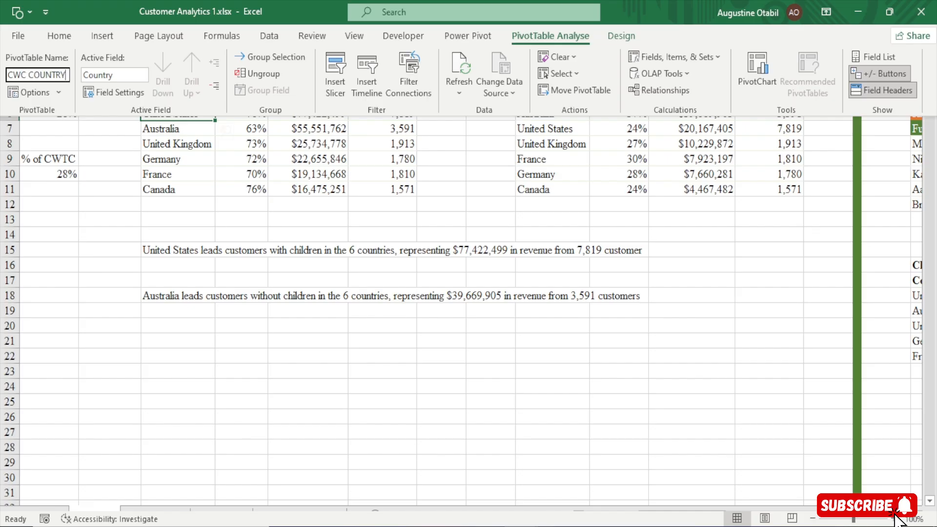
key(Return)
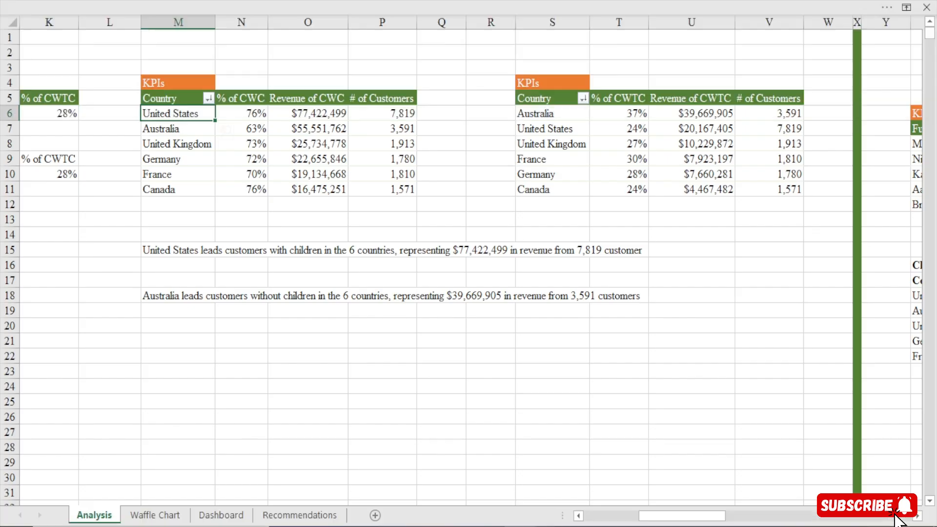
Rename the PivotTable listing % of CWTC and Revenue of CWTC by country as CWTC COUNTY
click(553, 114)
click(421, 2)
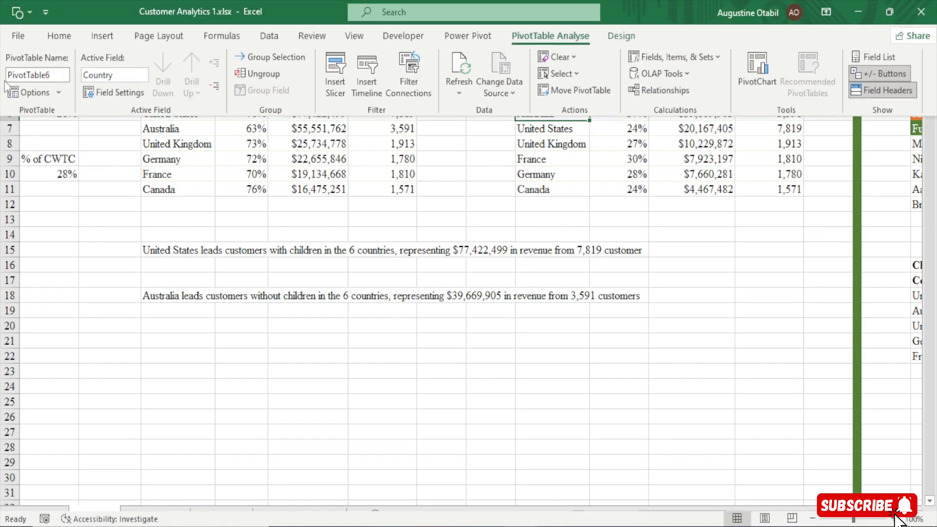
click(34, 80)
text(CWTC COUNTY)
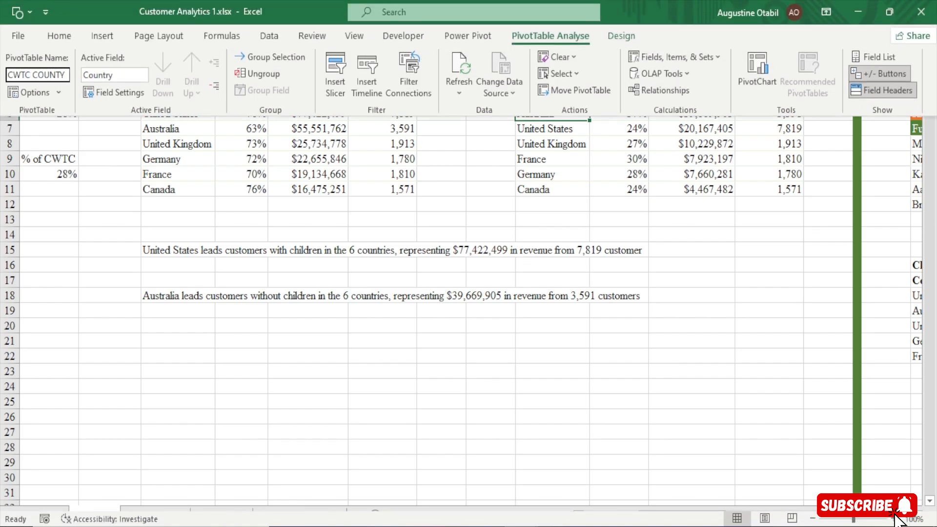
key(Return)
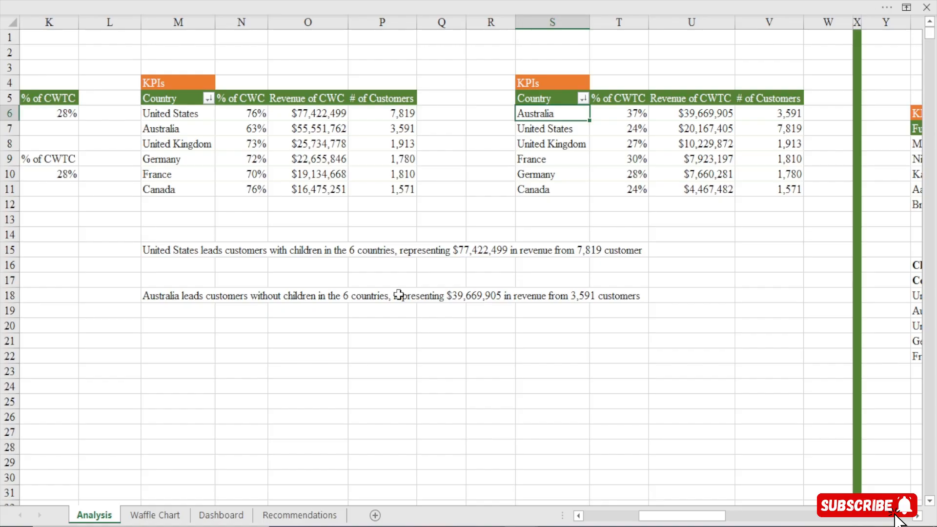
click(574, 152)
click(556, 3)
click(118, 228)
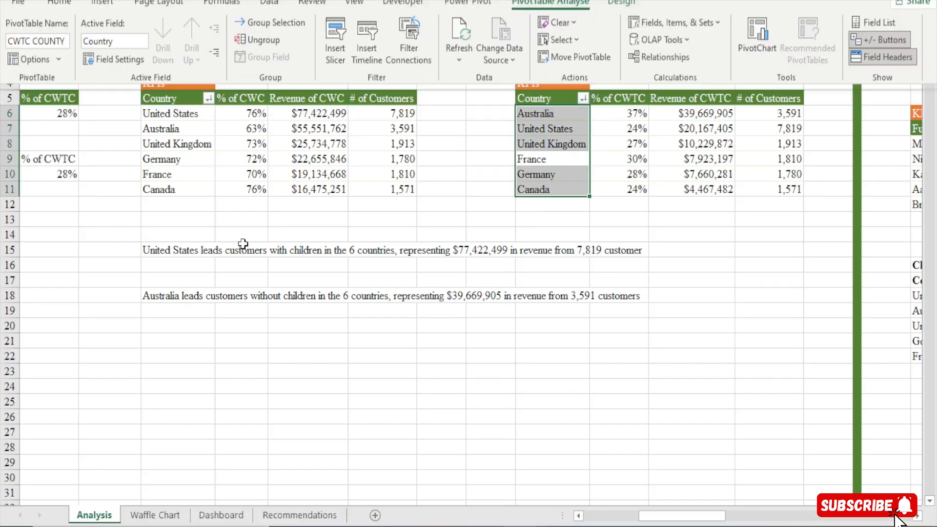
Return to the Dashboard sheet and review the SalesTerritoryRegion slicer's report connections for the renamed PivotTables
drag(717, 520, 859, 524)
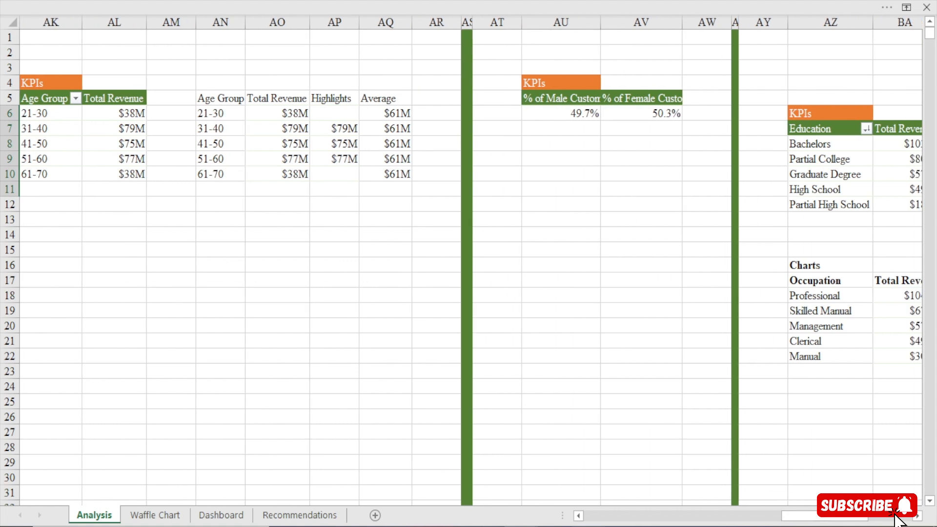
click(233, 517)
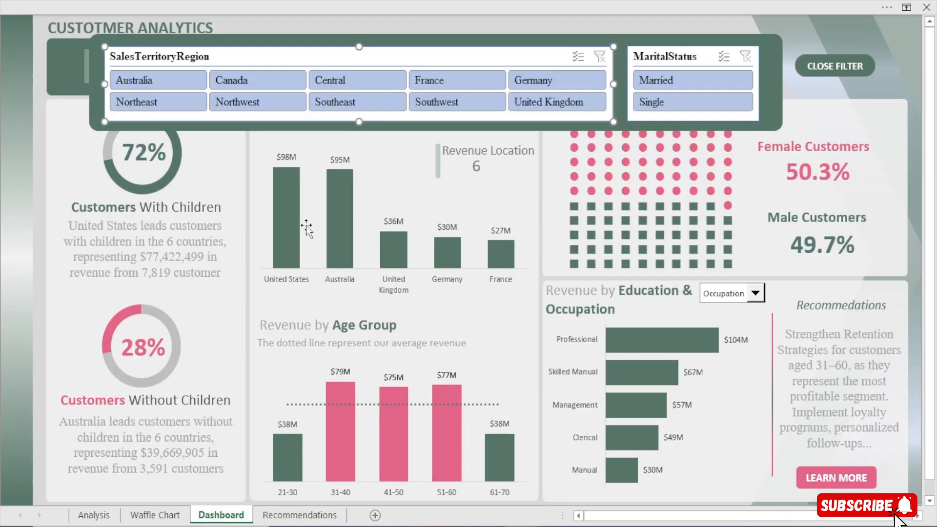
click(454, 2)
click(529, 35)
click(107, 73)
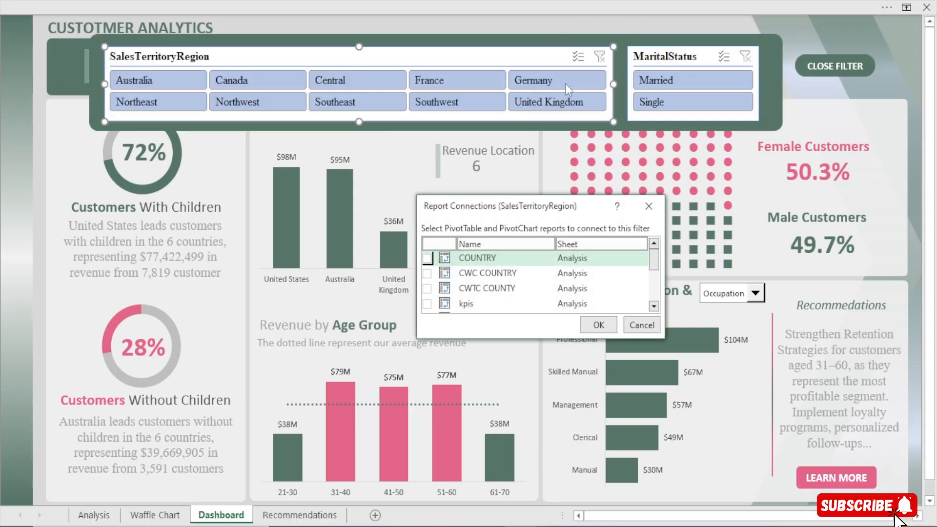
click(649, 206)
Test the SalesTerritoryRegion slicer with France, Germany and Canada, and clear its filter
click(449, 80)
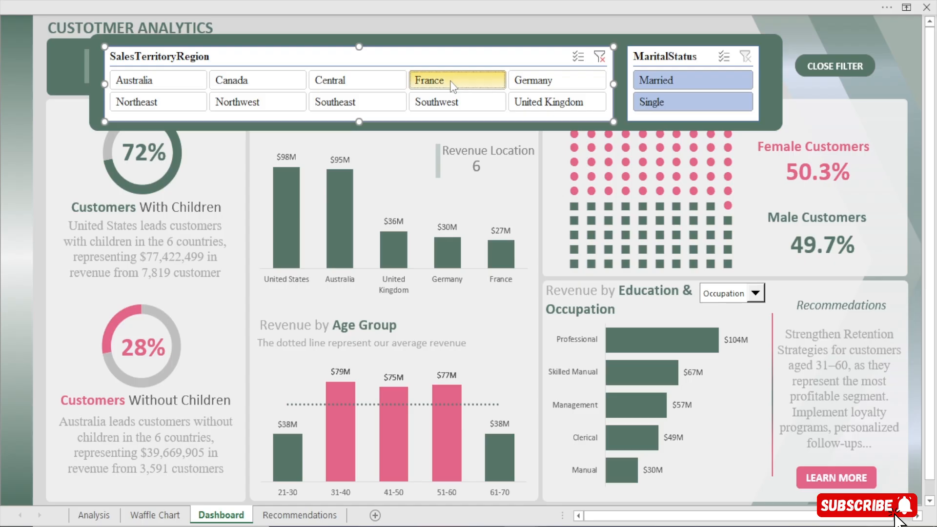
click(537, 81)
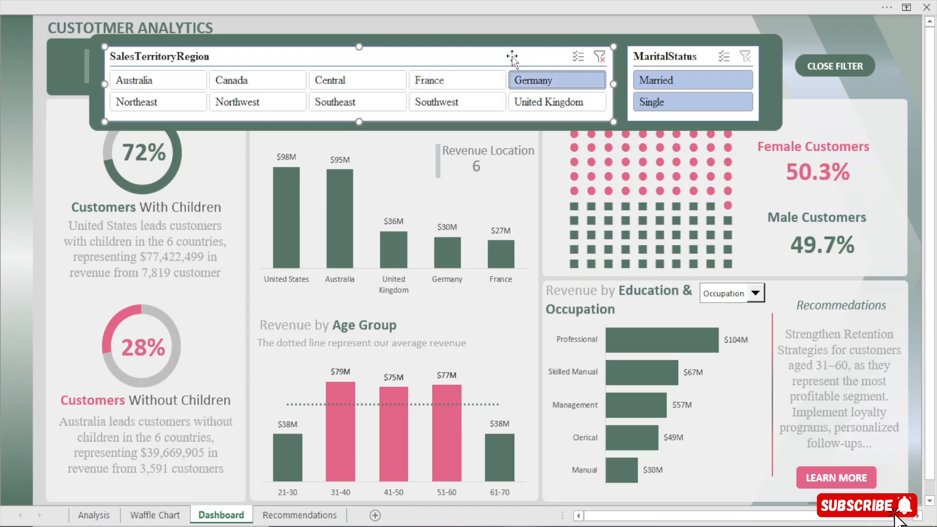
click(293, 83)
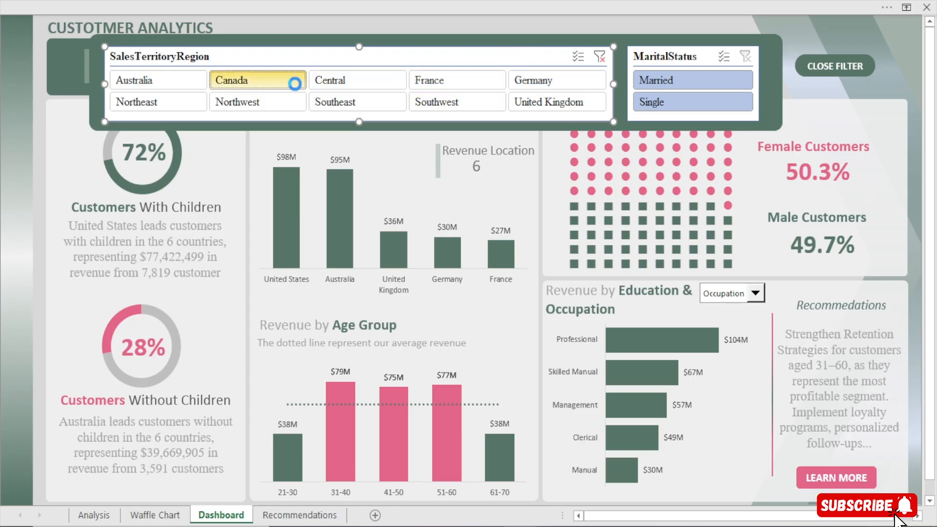
ctrl+click(552, 81)
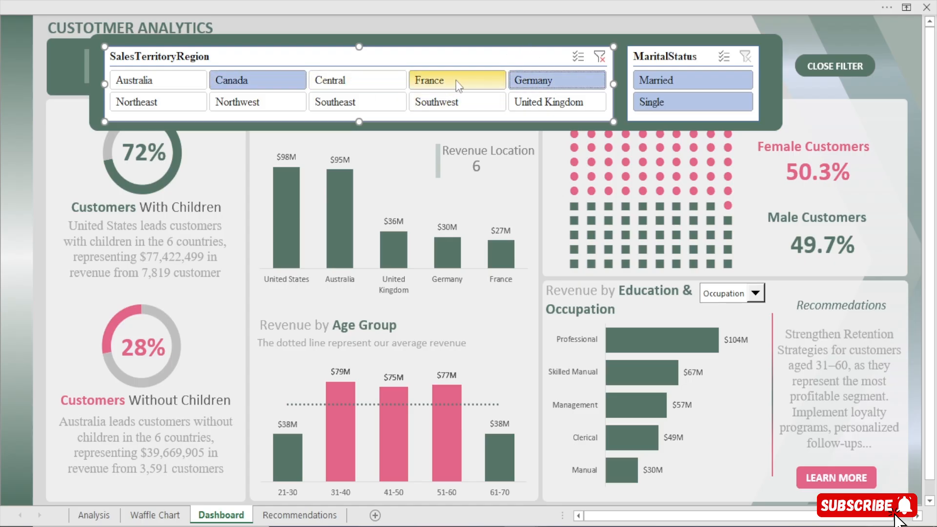
click(601, 57)
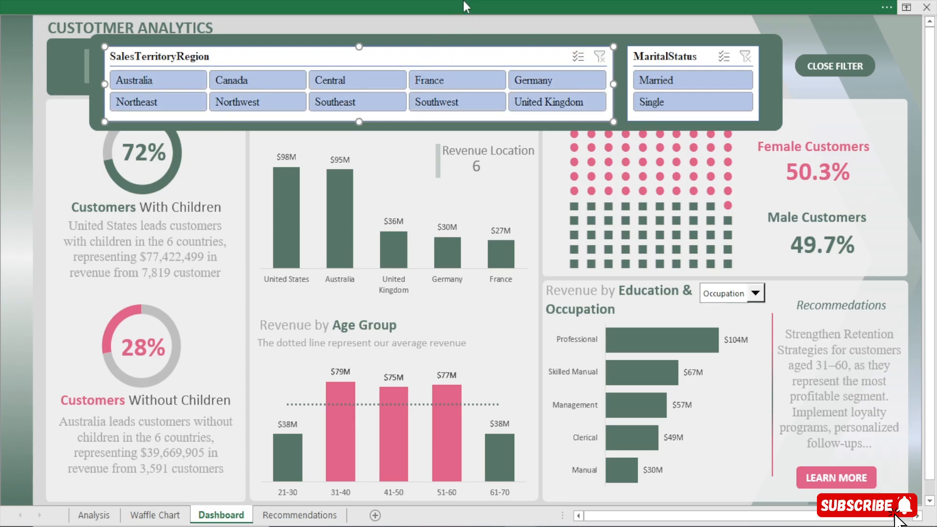
Connect the SalesTerritoryRegion slicer to kpis, PivotTable10, PivotTable11, PivotTable13, PivotTable4, PivotTable7 and PivotTable9
click(464, 2)
click(106, 64)
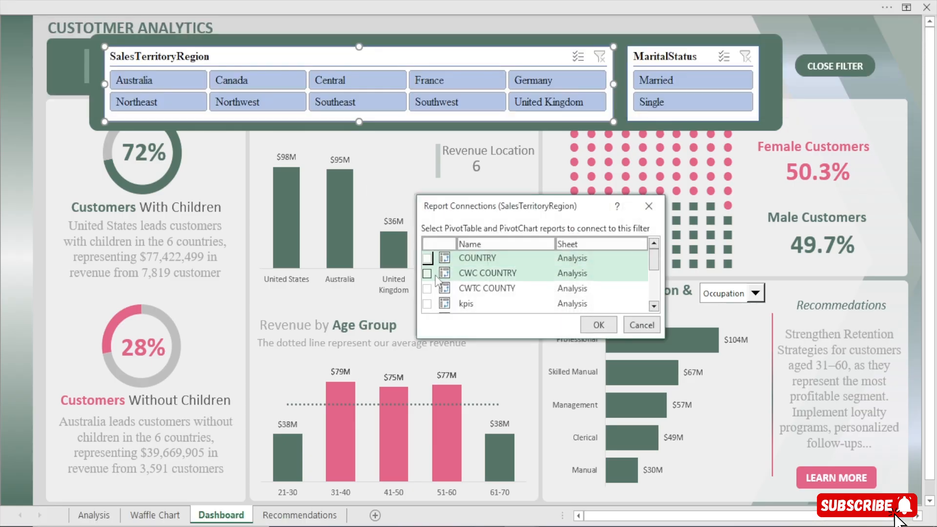
drag(658, 339, 748, 442)
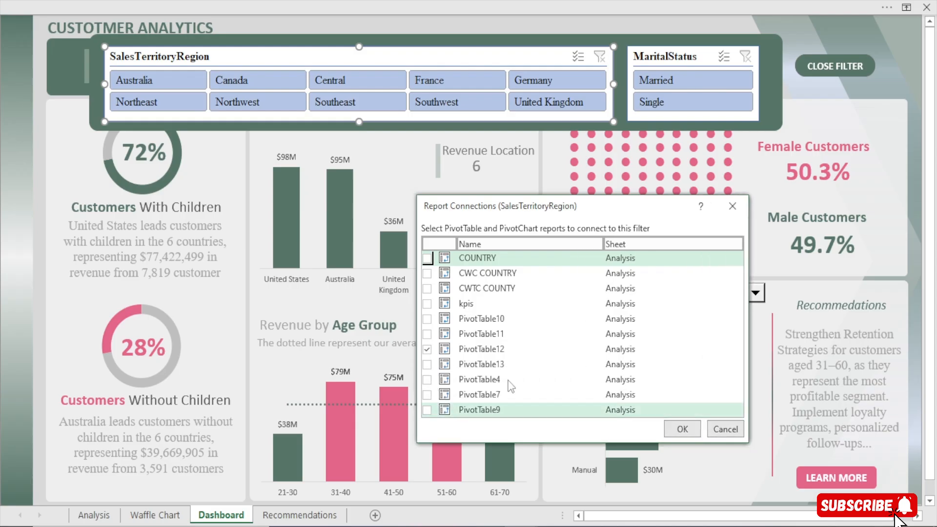
click(427, 303)
click(427, 319)
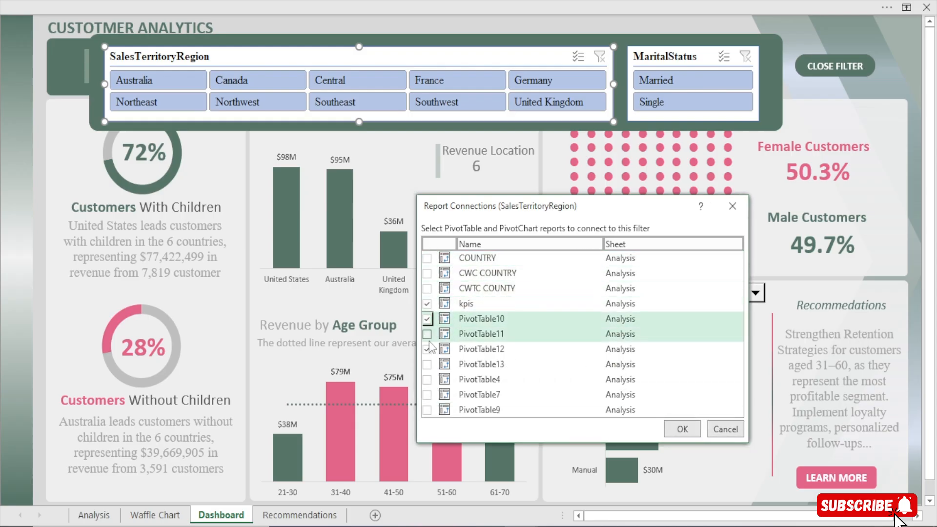
click(427, 333)
click(427, 364)
click(427, 379)
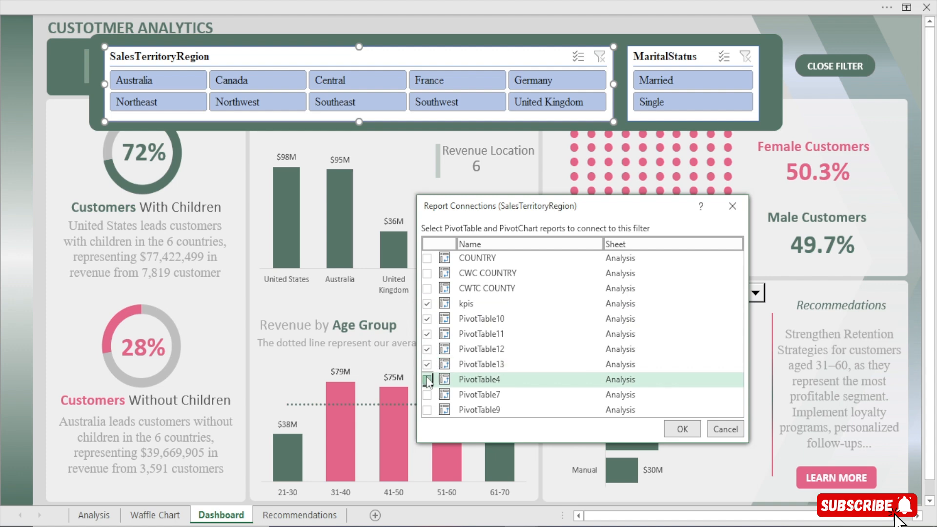
click(427, 395)
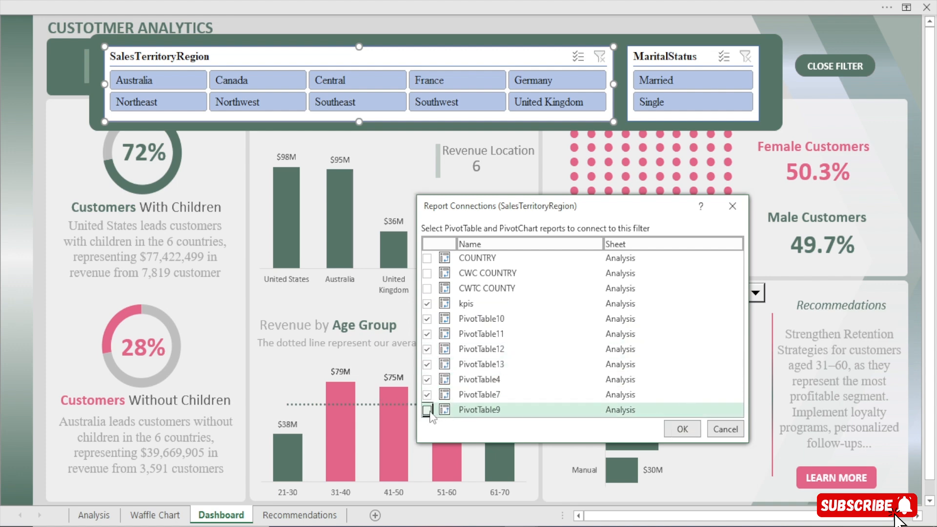
click(427, 409)
click(682, 428)
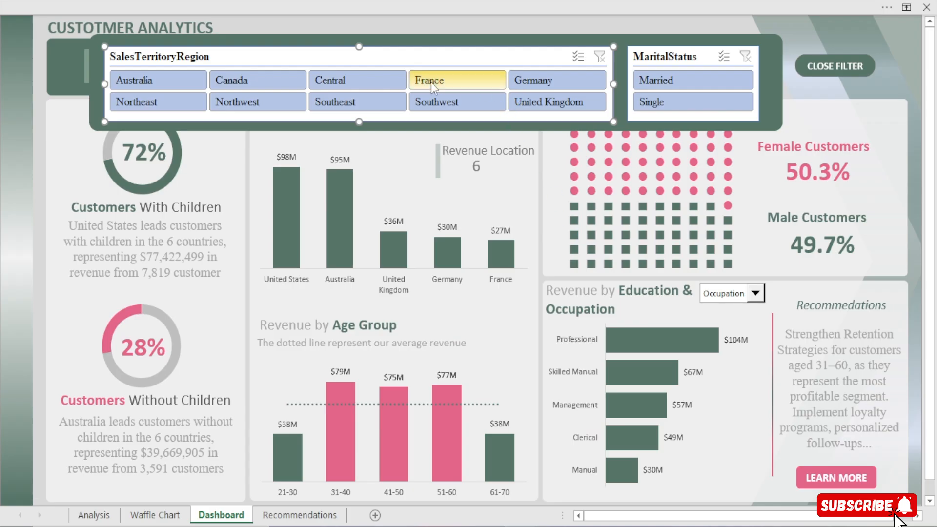
Filter the dashboard by Australia and by Canada to check the connected charts, and clear the region filter
click(157, 79)
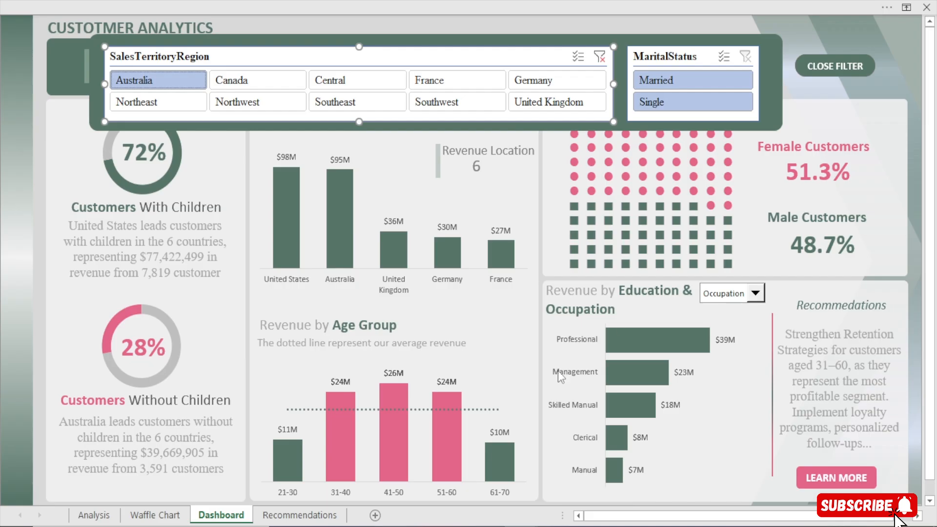
click(249, 81)
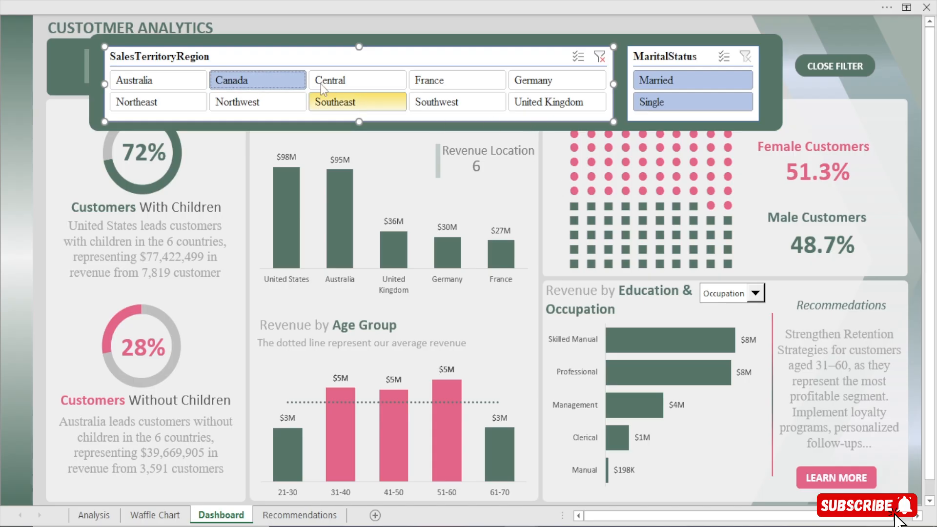
click(599, 56)
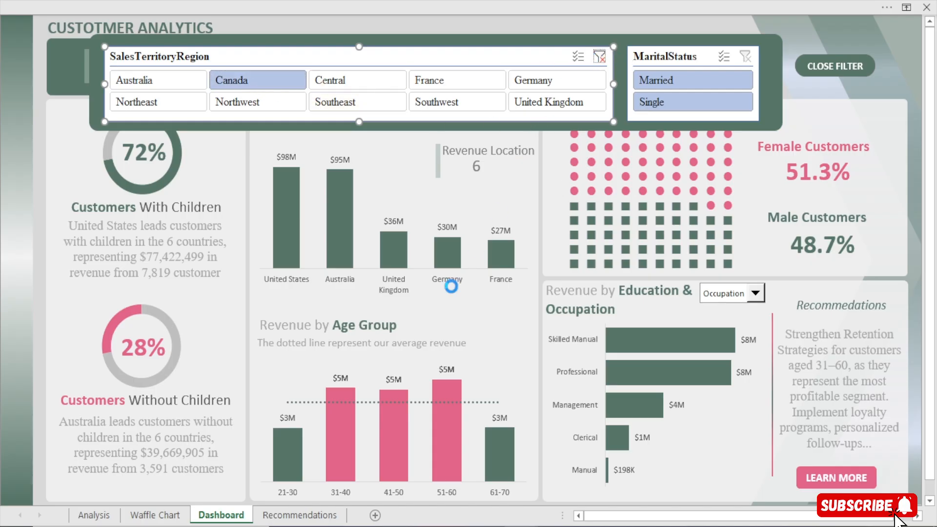
On the Analysis sheet, rename the Full Name and Total Revenue PivotTable to NAME
click(93, 514)
drag(824, 515, 726, 516)
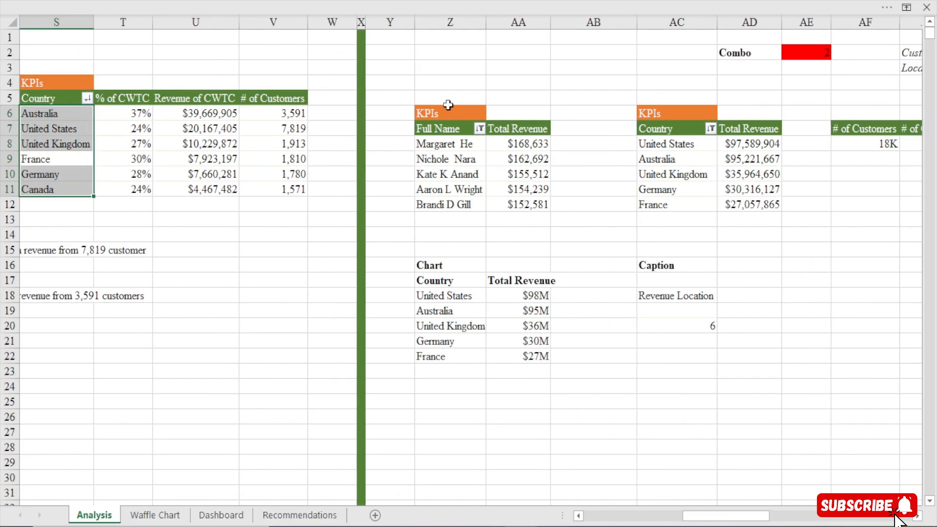
click(448, 144)
click(606, 3)
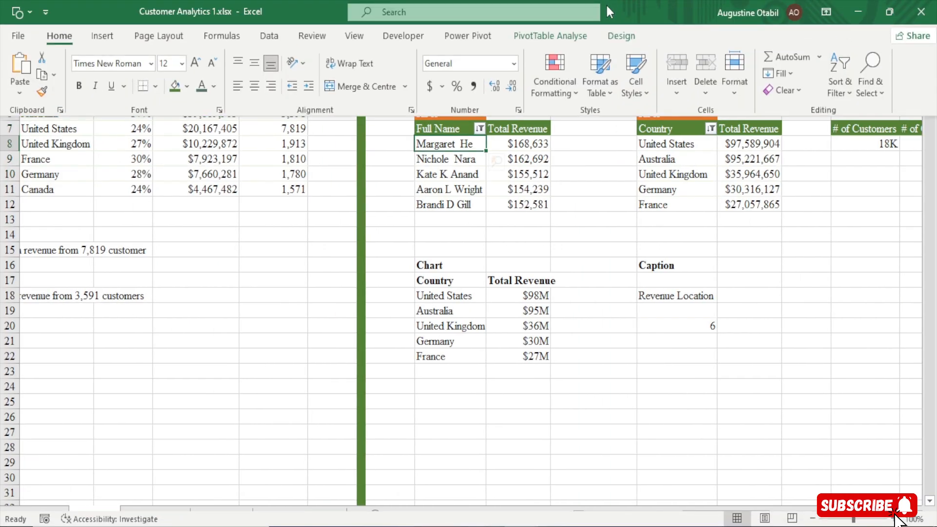
click(585, 35)
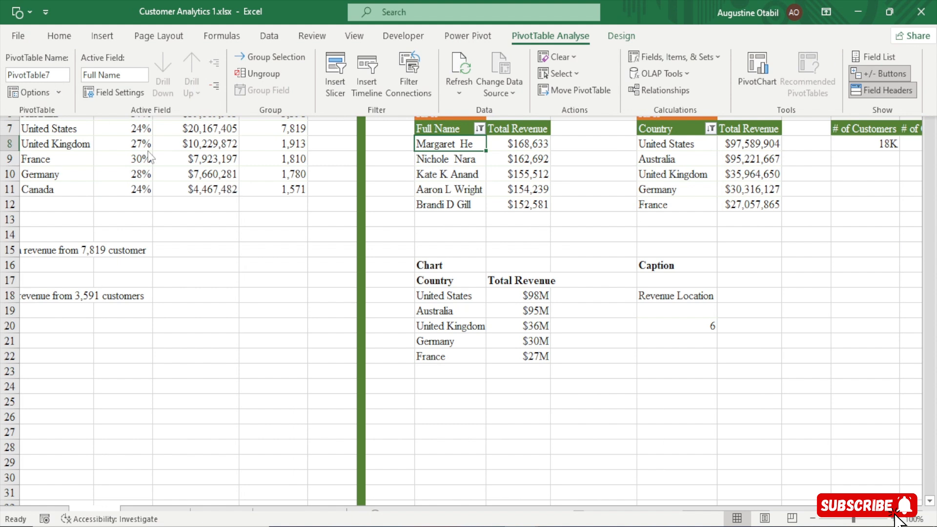
click(44, 74)
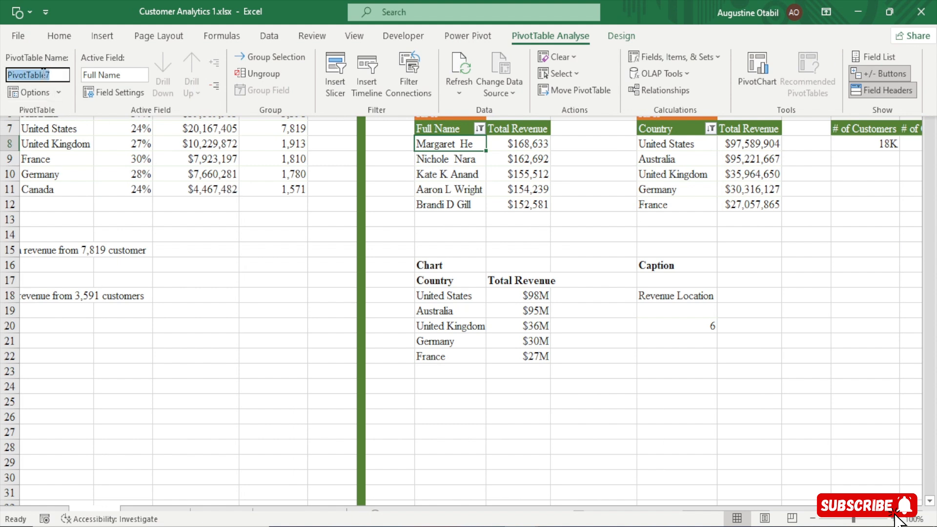
text(NAME)
key(Return)
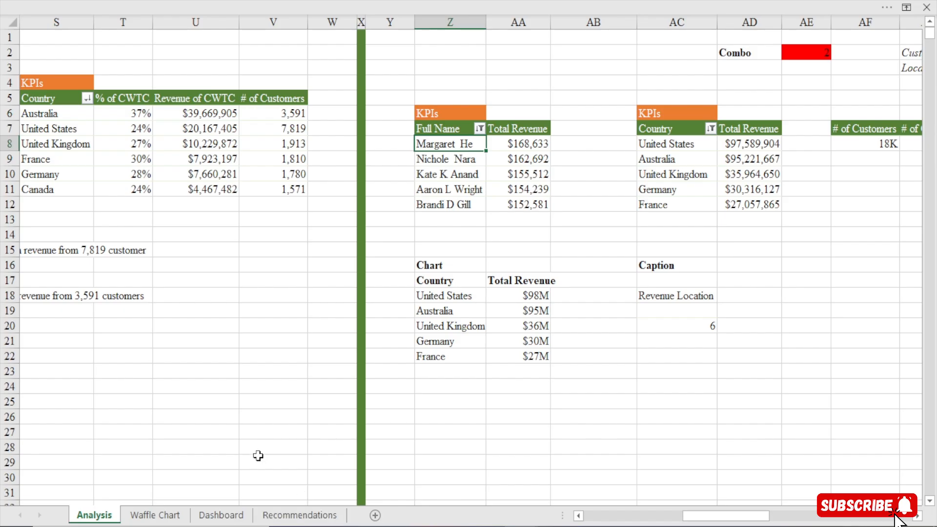
Return to the Dashboard sheet and review which PivotTables, including NAME, are connected to the SalesTerritoryRegion slicer
click(221, 514)
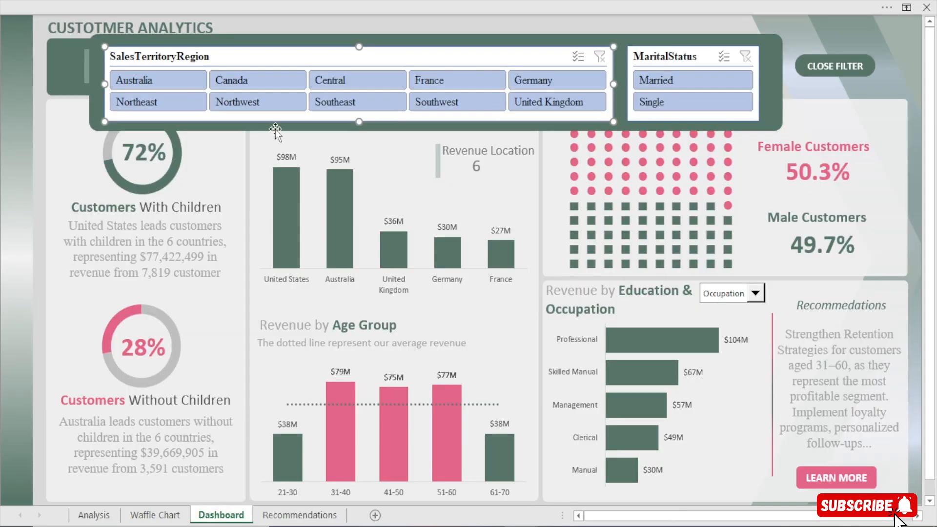
click(332, 5)
click(520, 36)
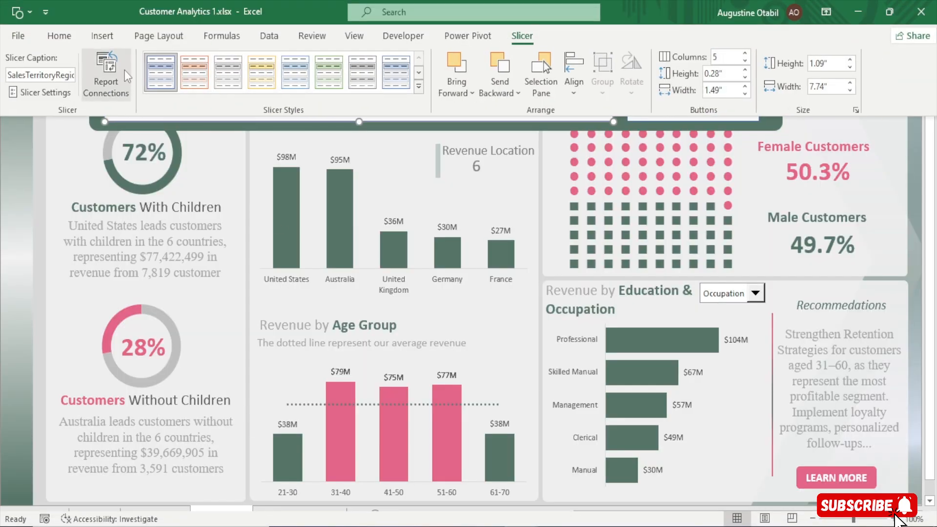
click(122, 76)
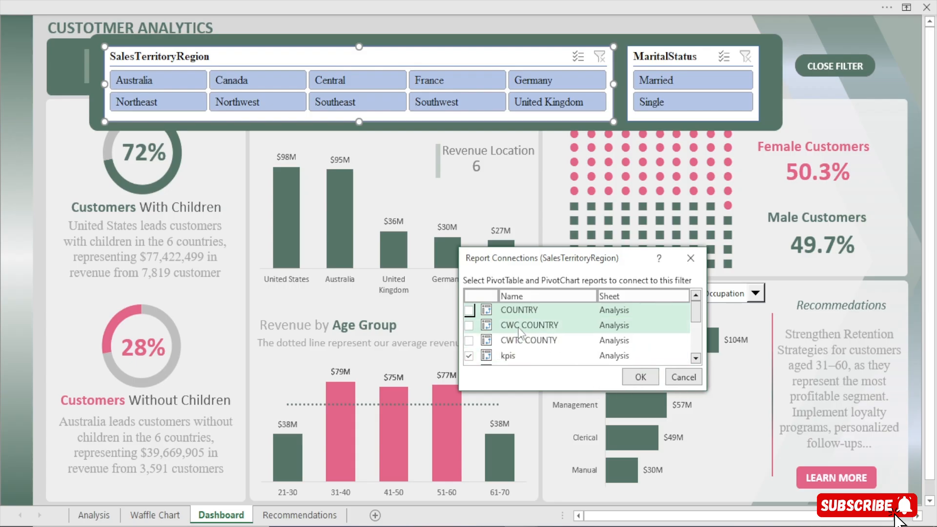
drag(699, 389, 773, 458)
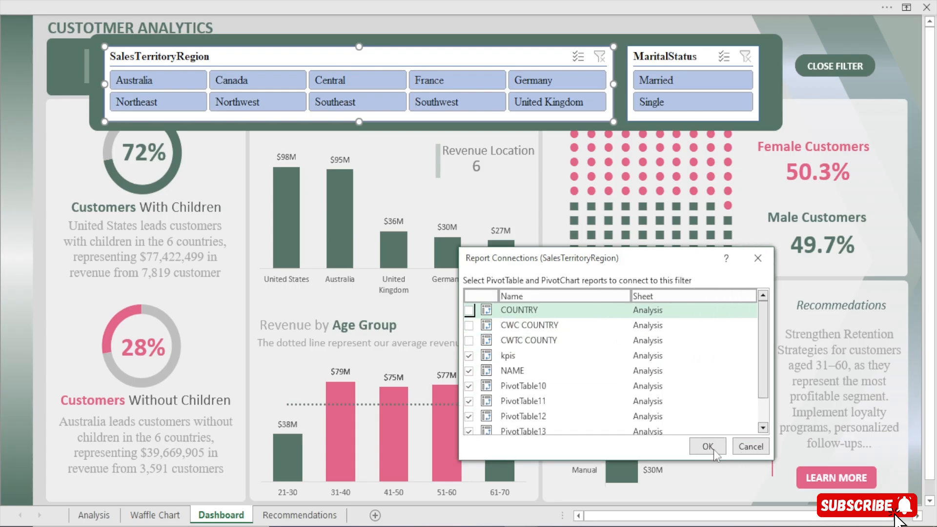
drag(513, 268, 489, 156)
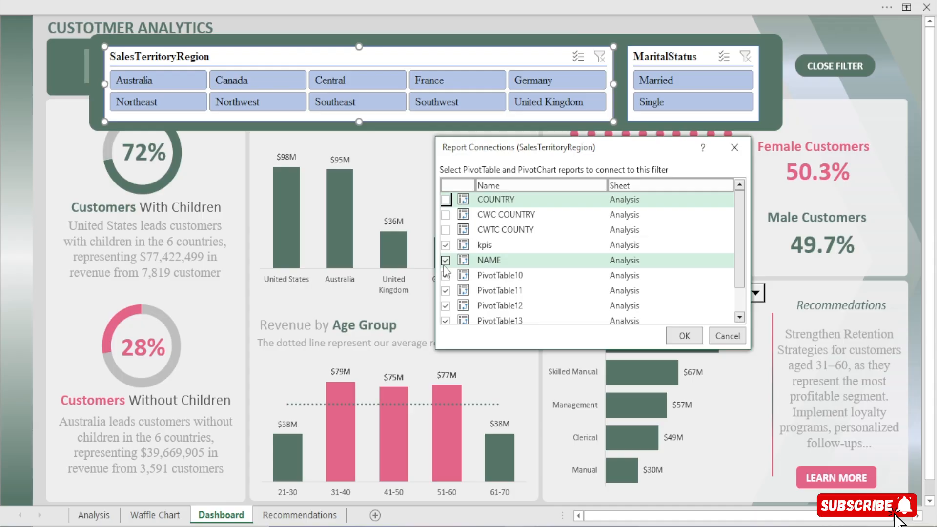
click(684, 336)
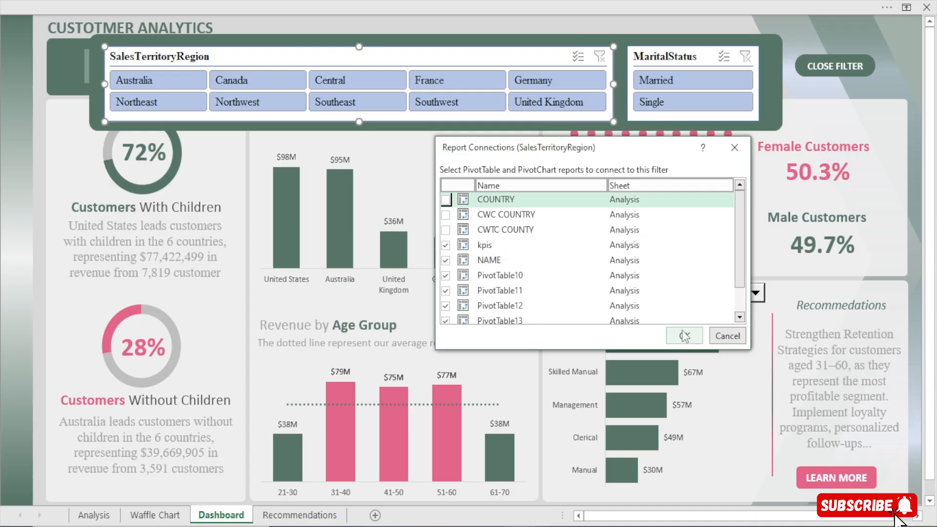
Test the SalesTerritoryRegion slicer with Germany, Central and Canada, and clear its filter
click(535, 81)
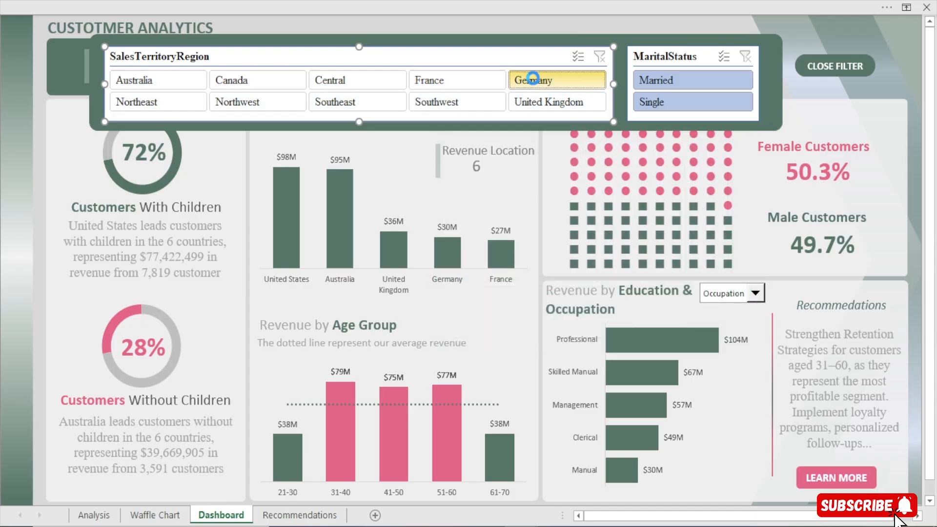
click(382, 81)
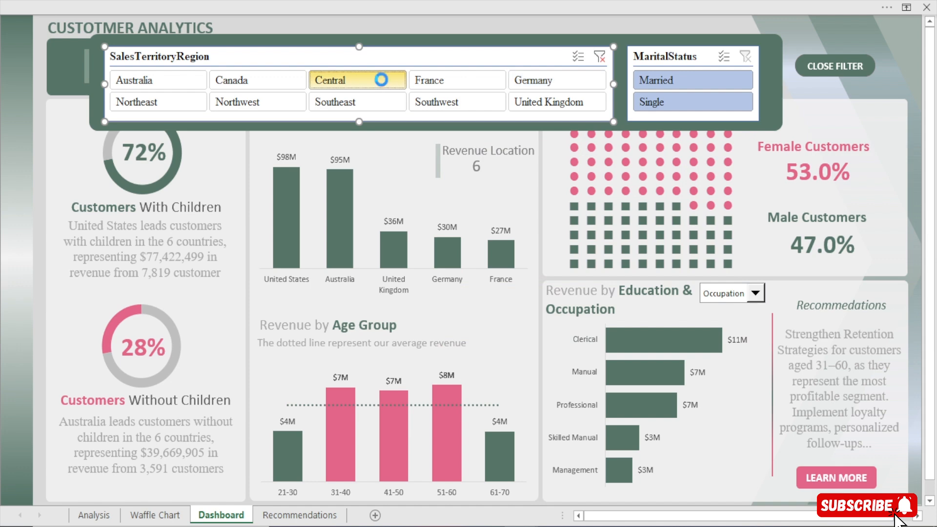
click(248, 82)
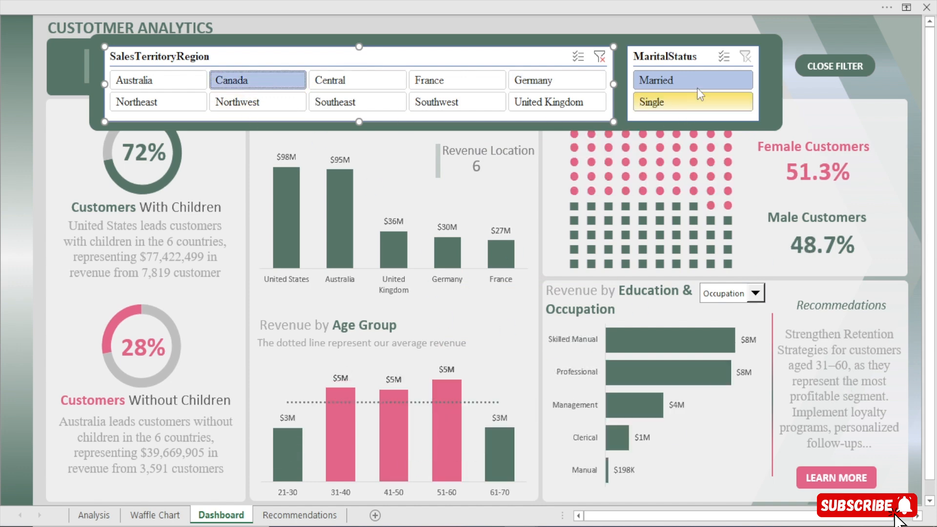
click(600, 57)
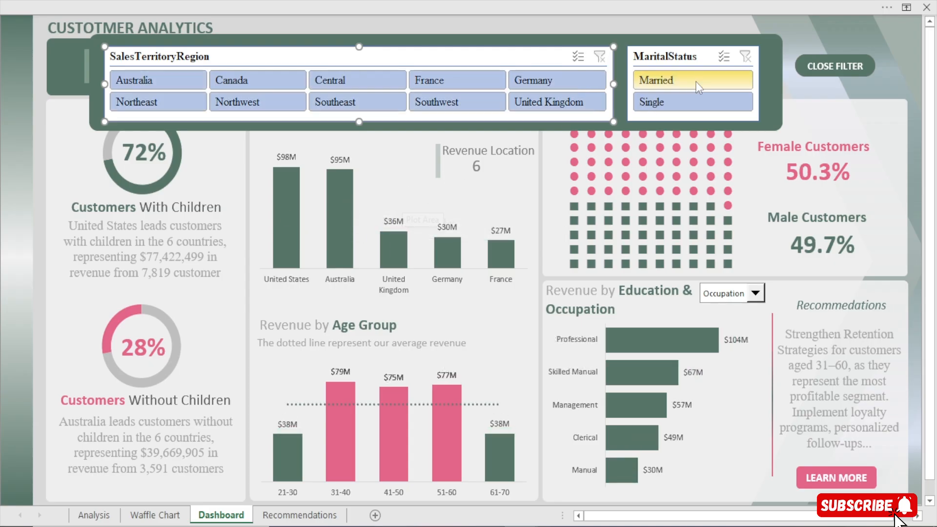
Connect the MaritalStatus slicer to COUNTRY, CWC COUNTRY, CWTC COUNTY, kpis, NAME, PivotTable10, PivotTable11, PivotTable13, PivotTable4 and PivotTable9
click(693, 54)
click(382, 6)
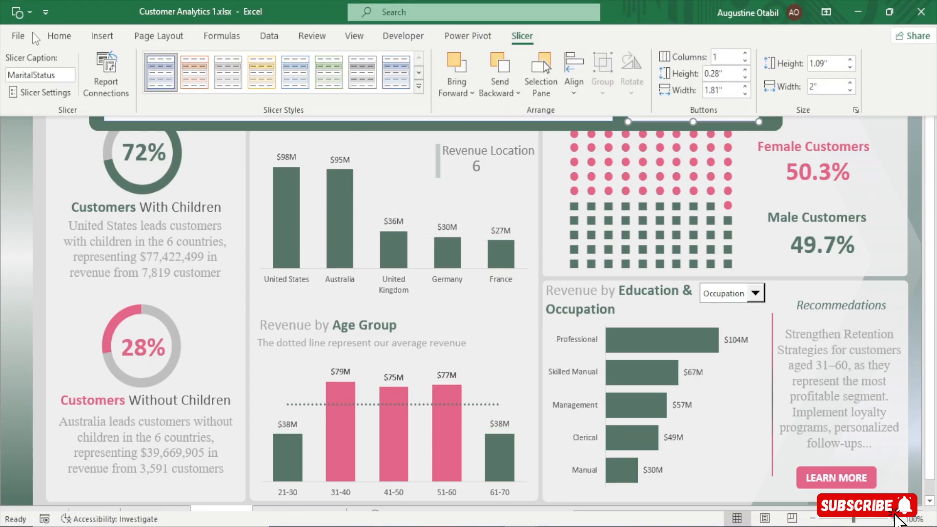
click(102, 73)
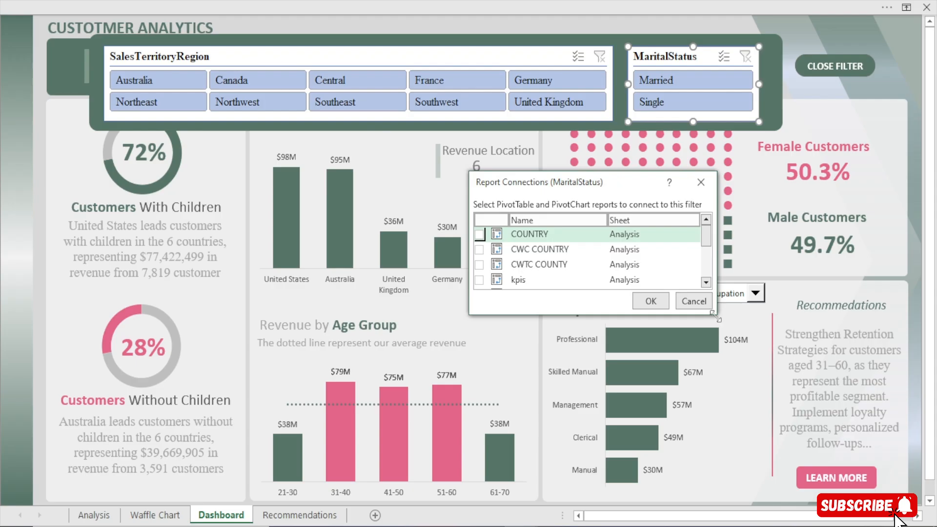
drag(716, 317, 805, 462)
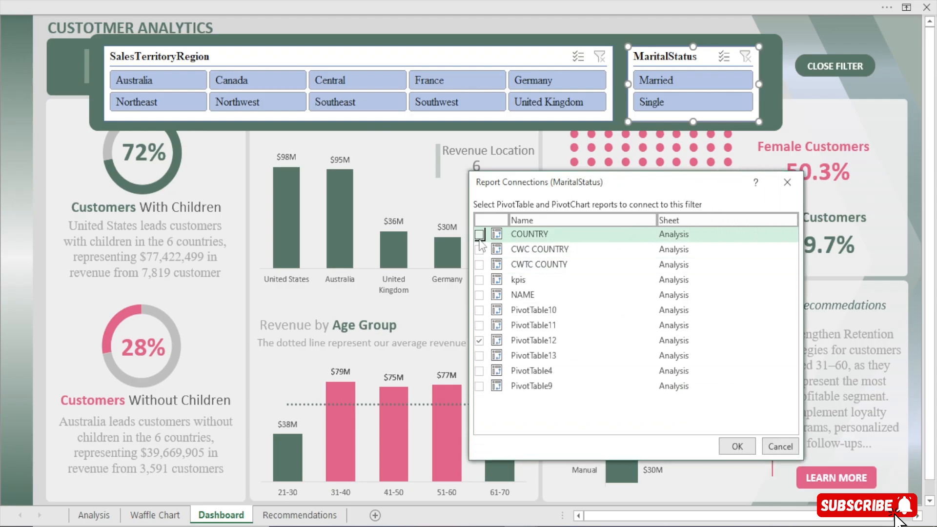
click(480, 249)
click(479, 264)
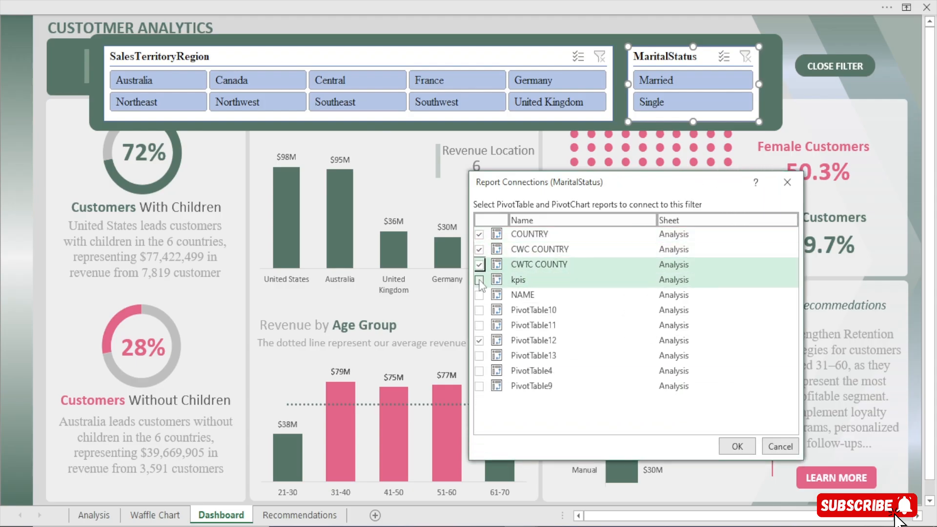
click(479, 279)
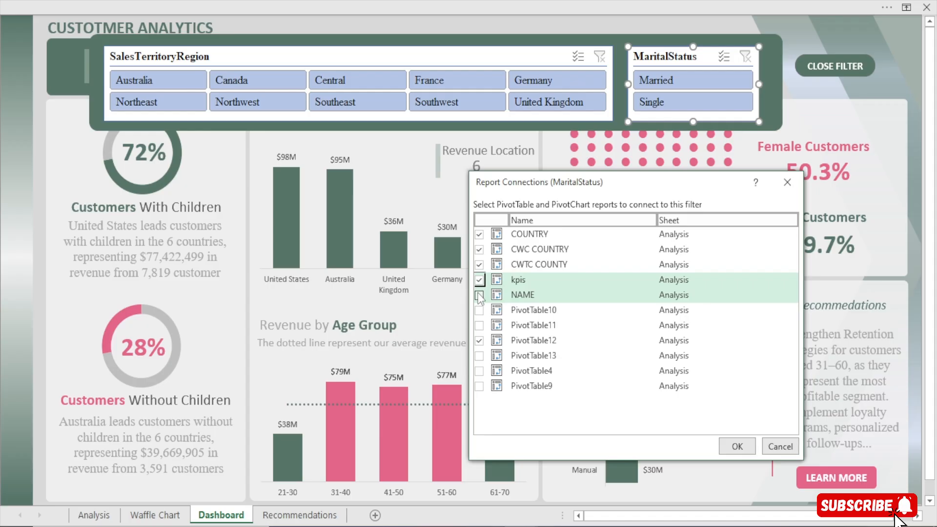
click(479, 295)
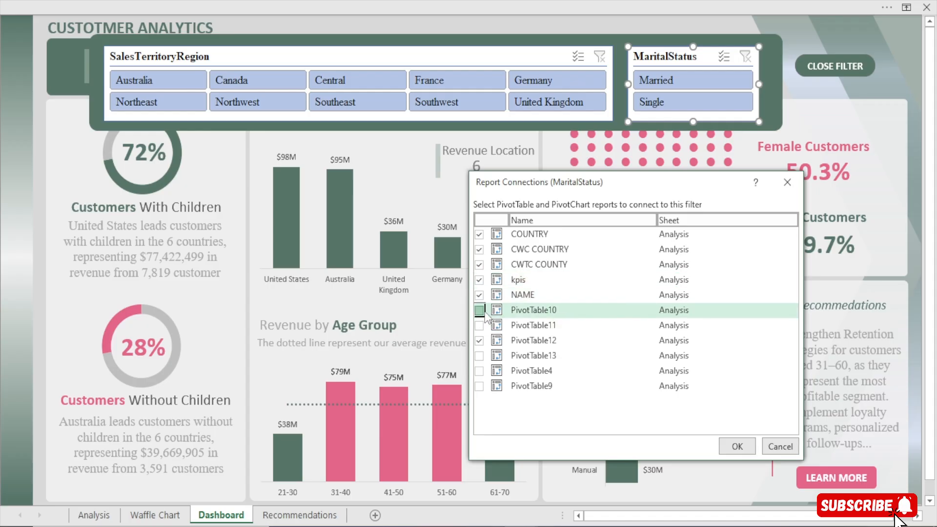
click(479, 310)
click(479, 325)
click(479, 355)
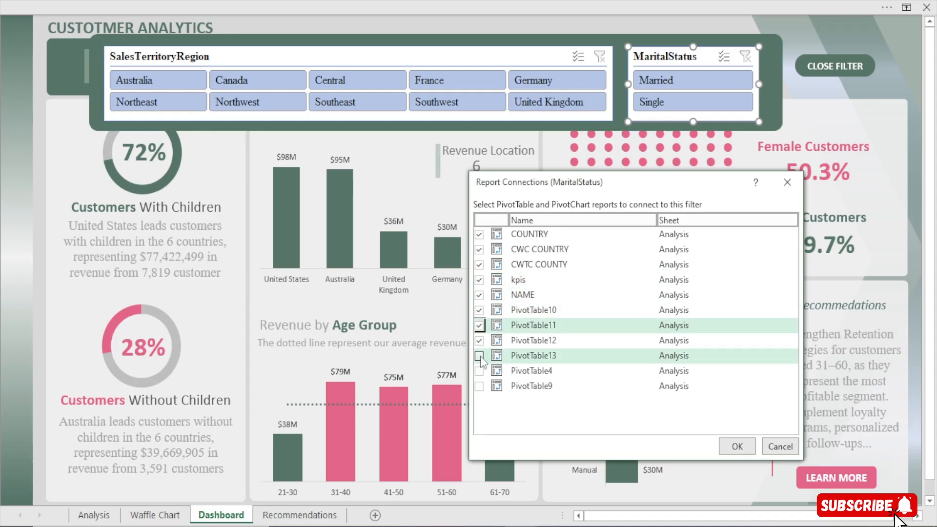
click(479, 370)
click(479, 385)
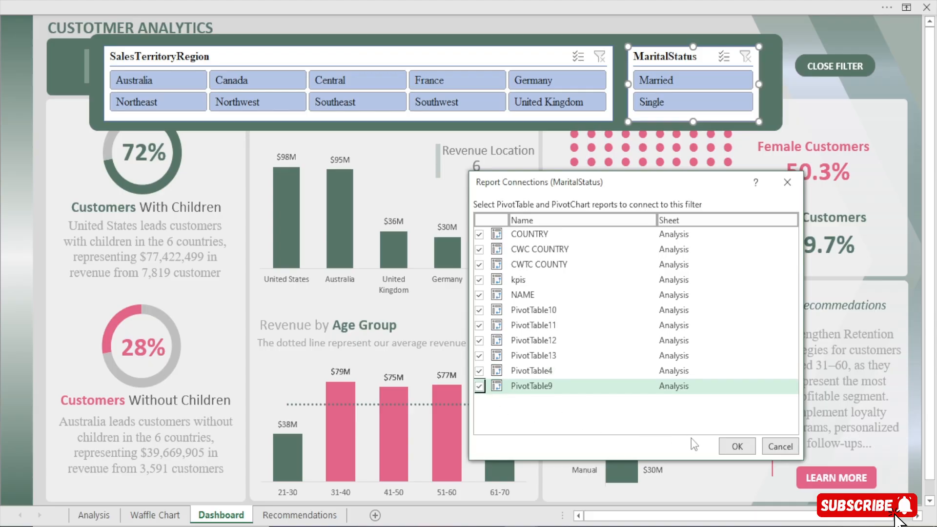
click(736, 446)
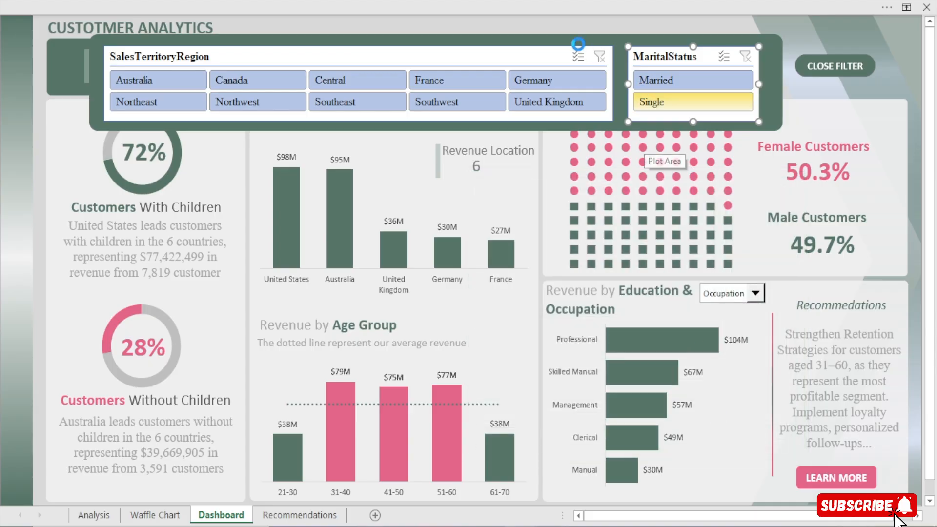
Filter the dashboard by Married and by Single to check the MaritalStatus slicer, and clear its filter
click(607, 28)
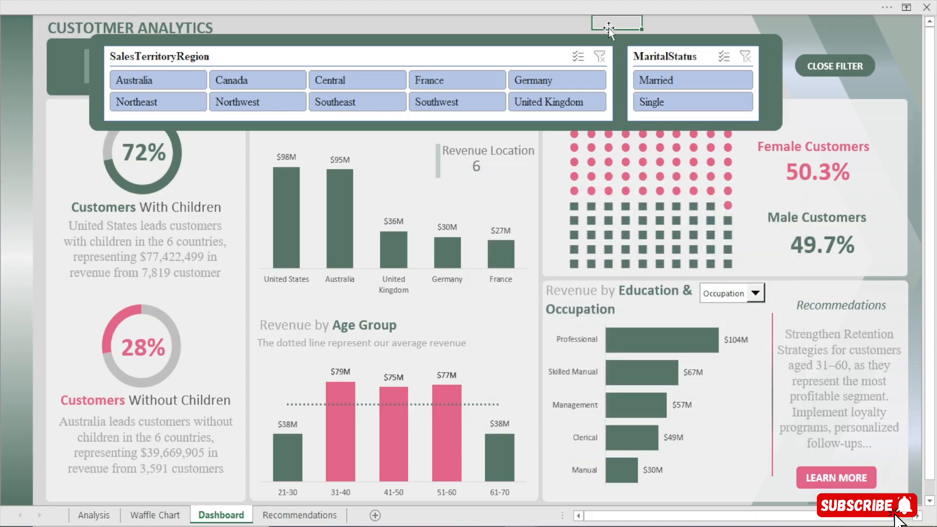
click(657, 80)
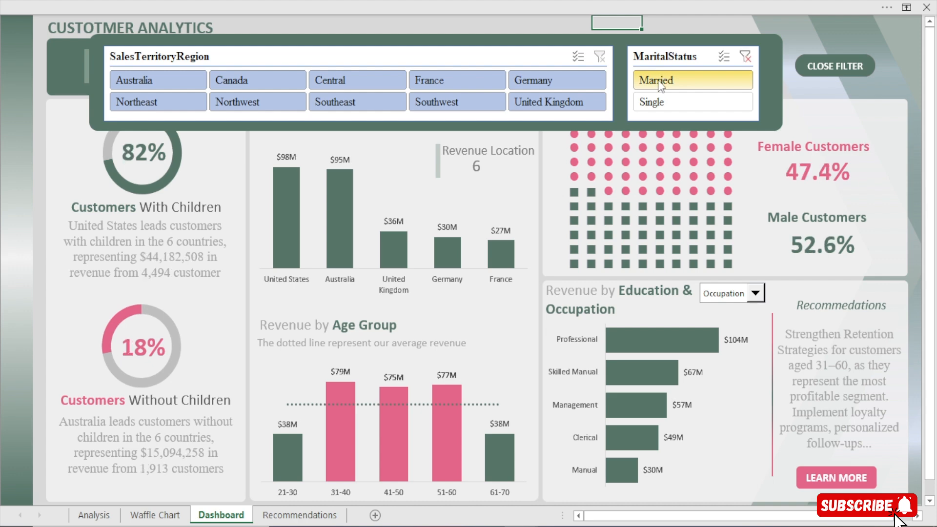
click(655, 102)
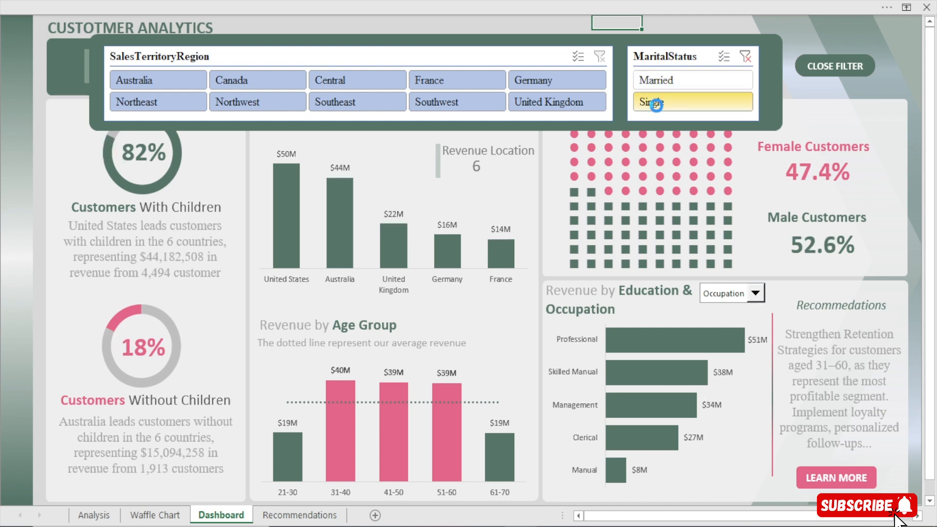
click(654, 78)
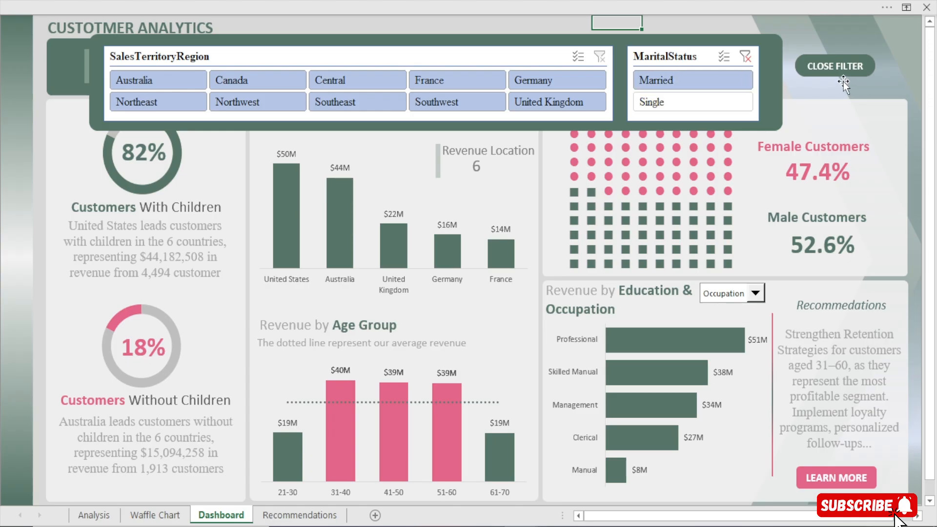
click(745, 56)
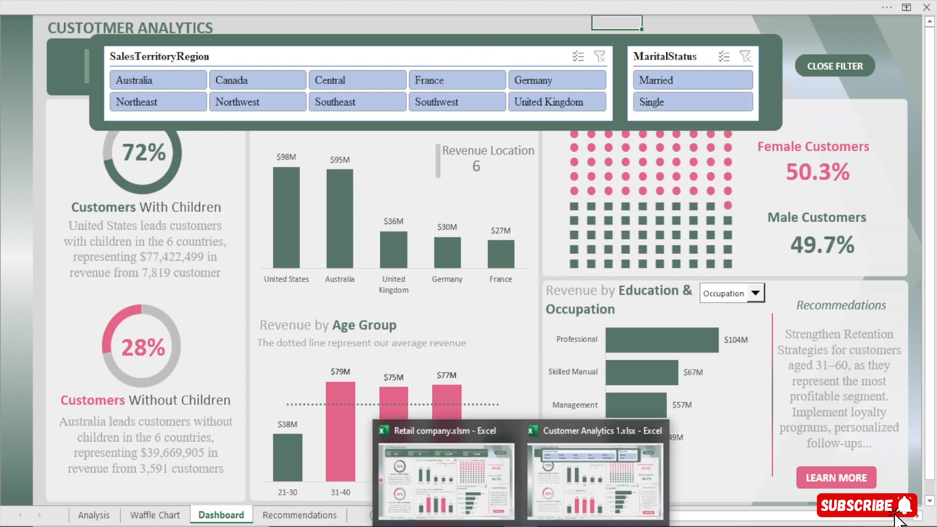
Copy the whole ToggleVisibility macro from the Dashboard sheet code in Retail company.xlsm, and close that workbook without saving
click(424, 482)
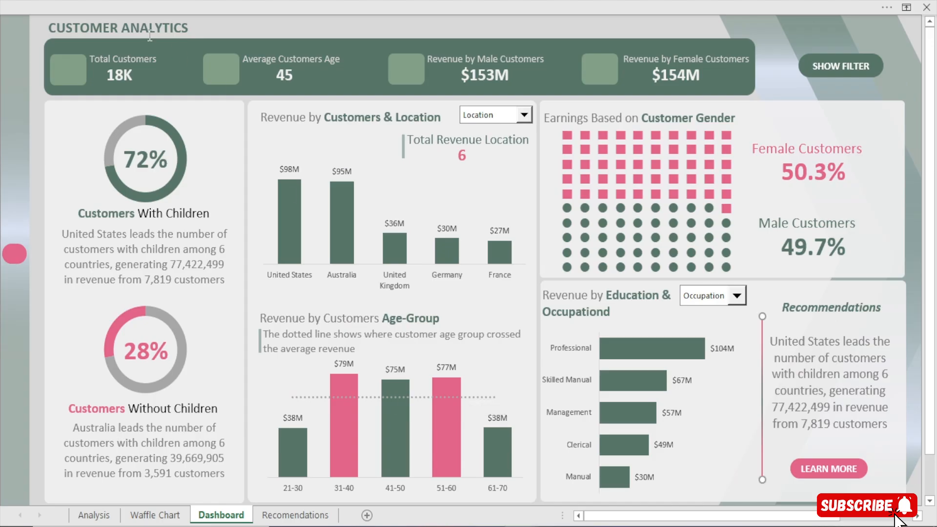
click(248, 2)
click(22, 69)
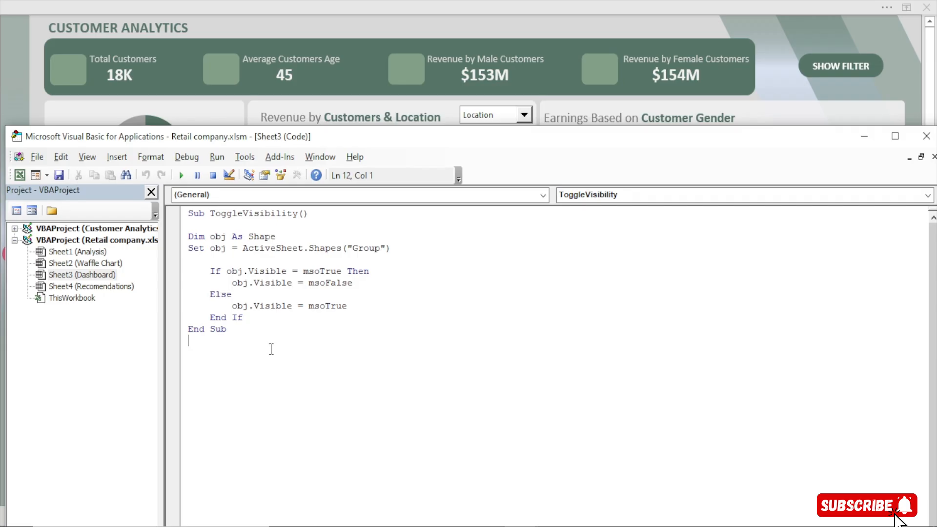
key(ctrl+a)
key(ctrl+c)
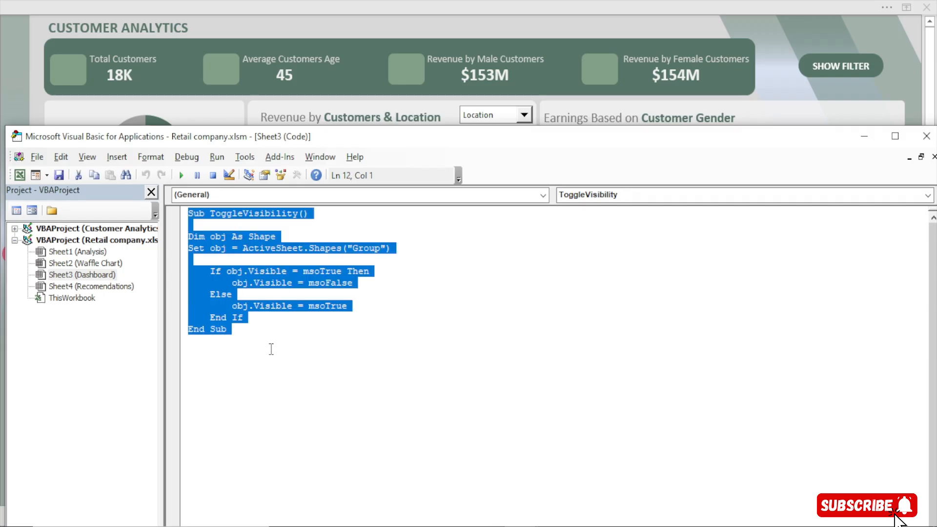
click(926, 136)
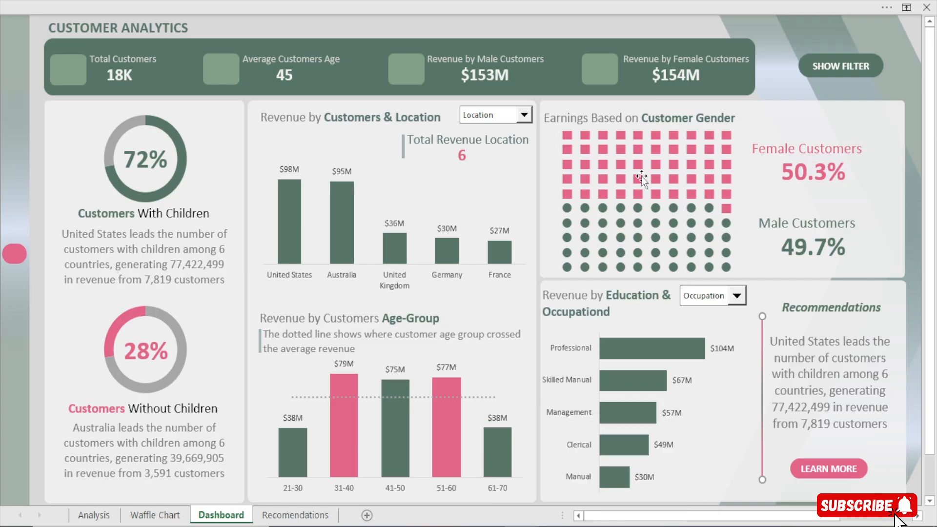
click(926, 7)
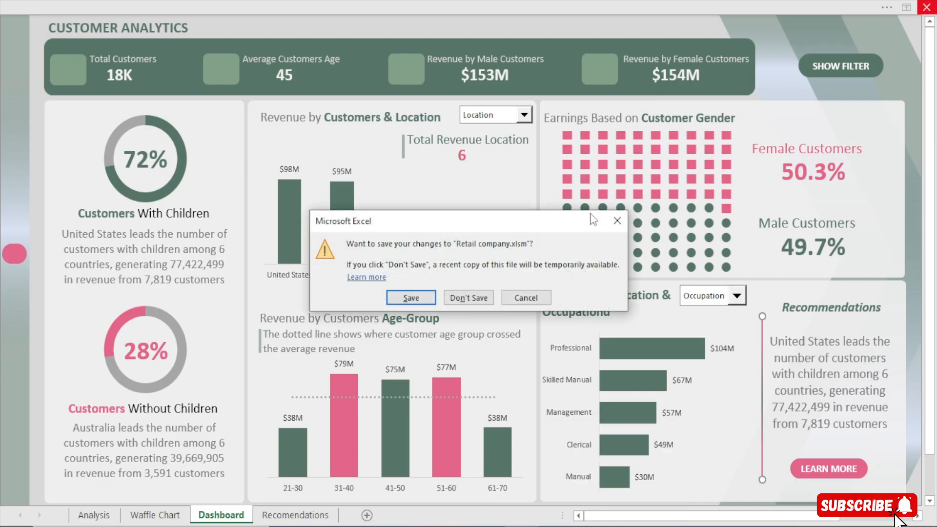
click(468, 295)
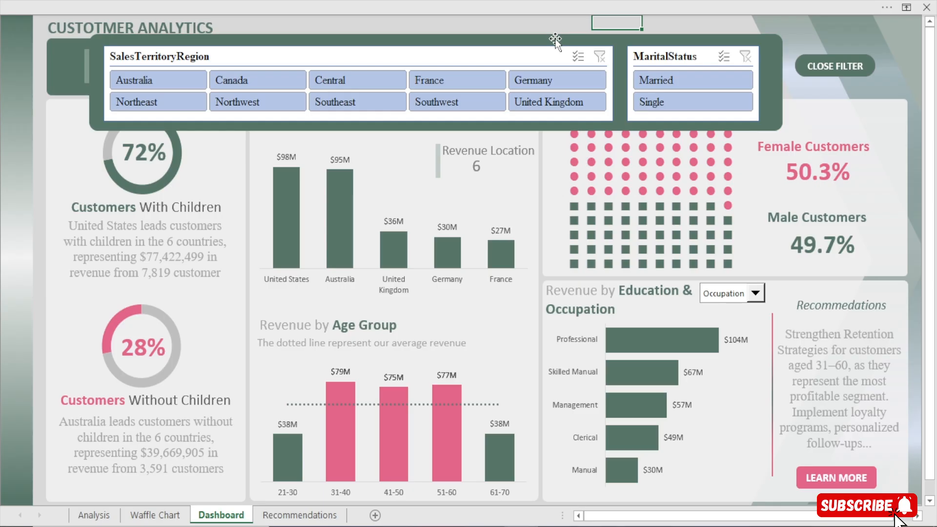
Select the filter panel with both slicers, and show the sheet's gridlines, headings and the formula bar
click(538, 59)
ctrl+click(682, 57)
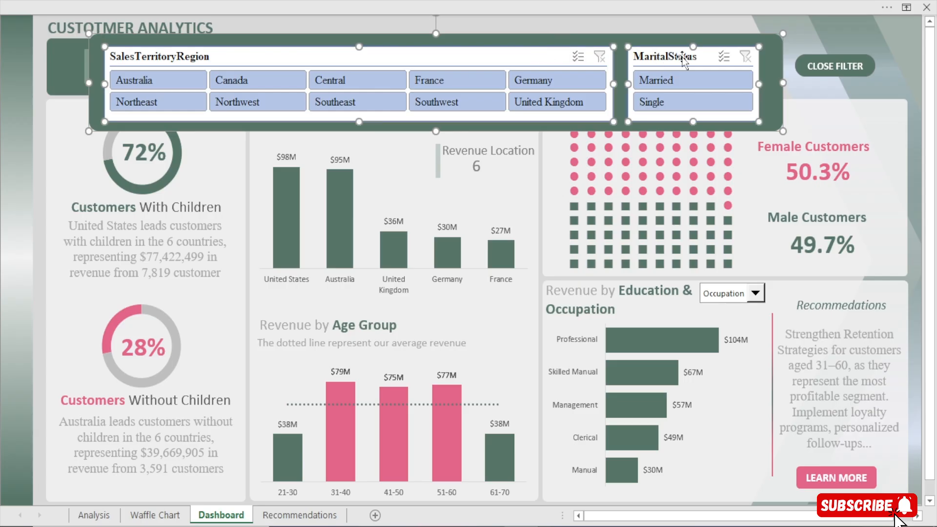
click(218, 6)
click(212, 126)
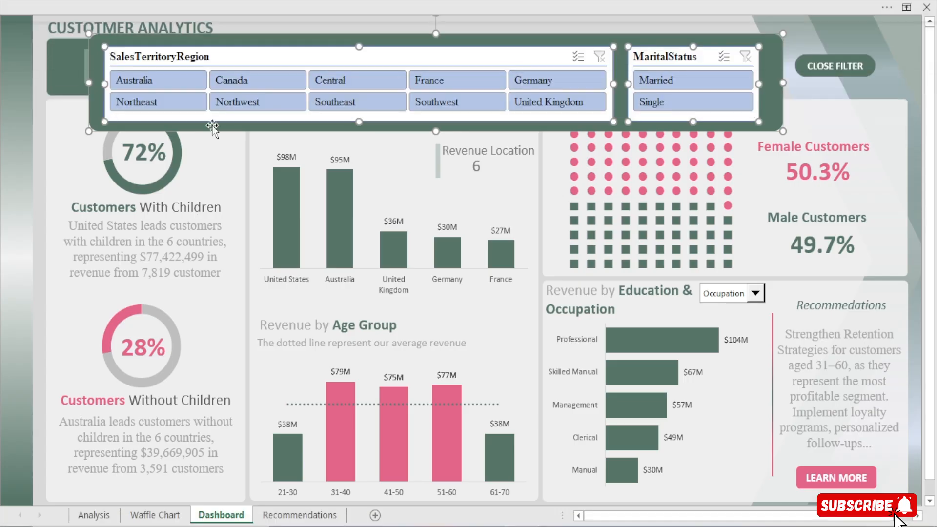
click(236, 5)
click(354, 36)
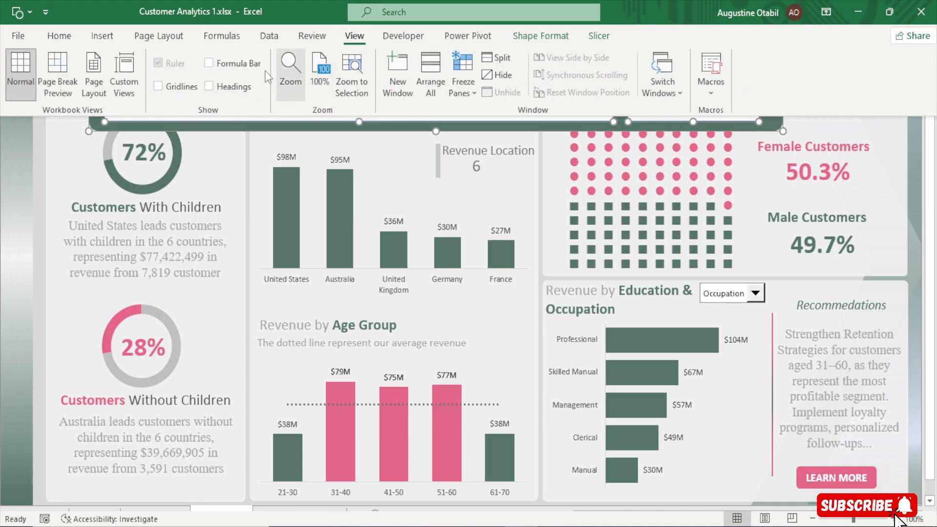
click(217, 86)
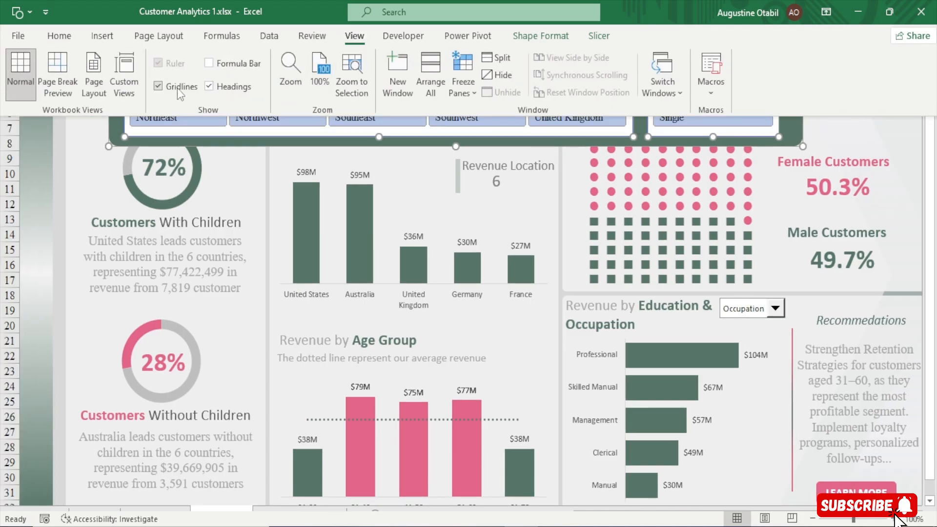
click(208, 63)
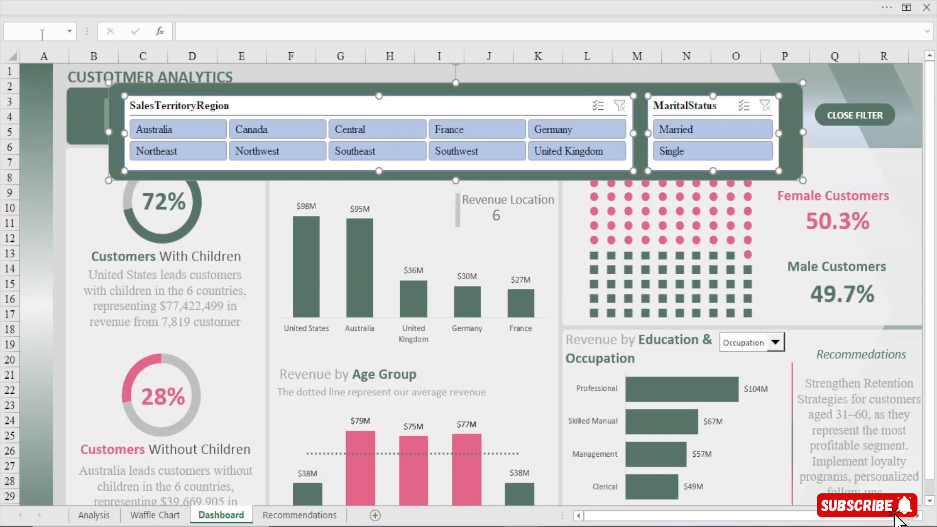
Try to name the selected filter panel and slicers together, and clear the MaritalStatus slicer's filter
click(42, 32)
text(GROUPED)
key(Return)
ctrl+click(824, 116)
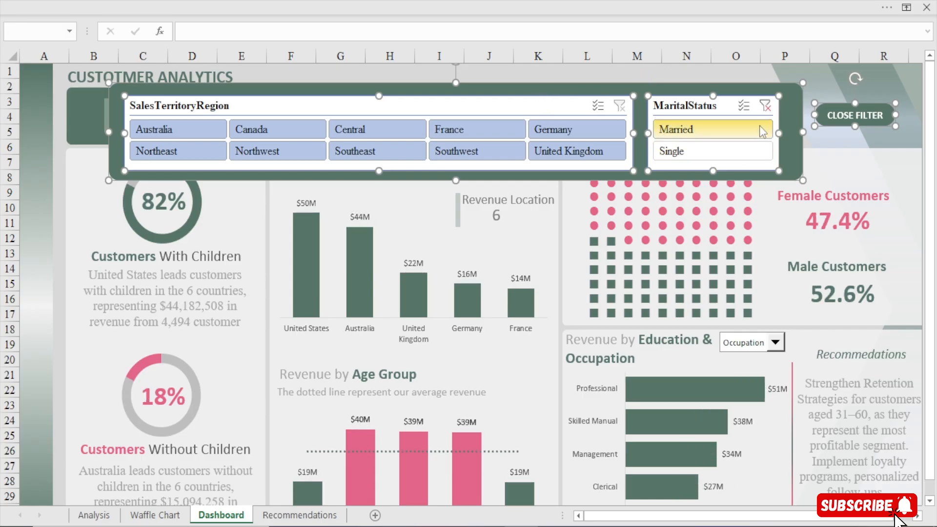
click(764, 105)
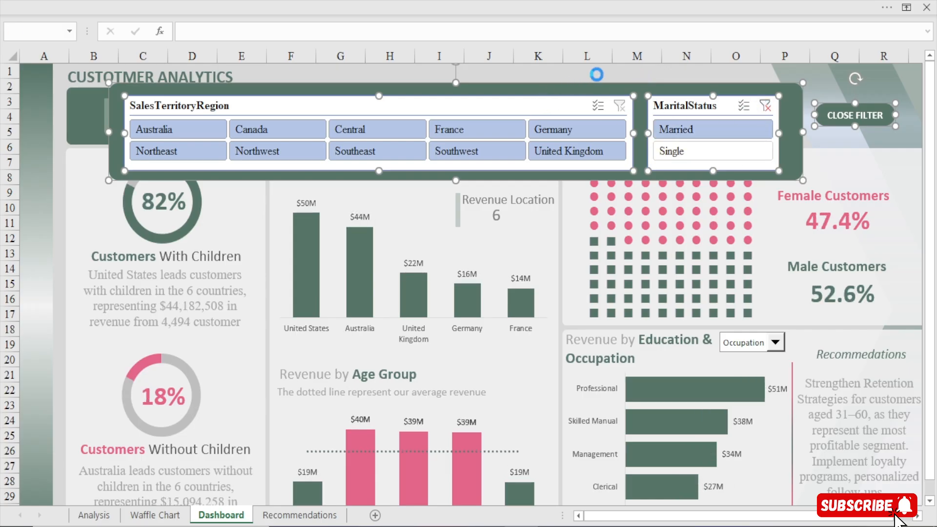
Select the filter panel, both slicers and the CLOSE FILTER button together, and name the selection GRUOUPED
click(570, 92)
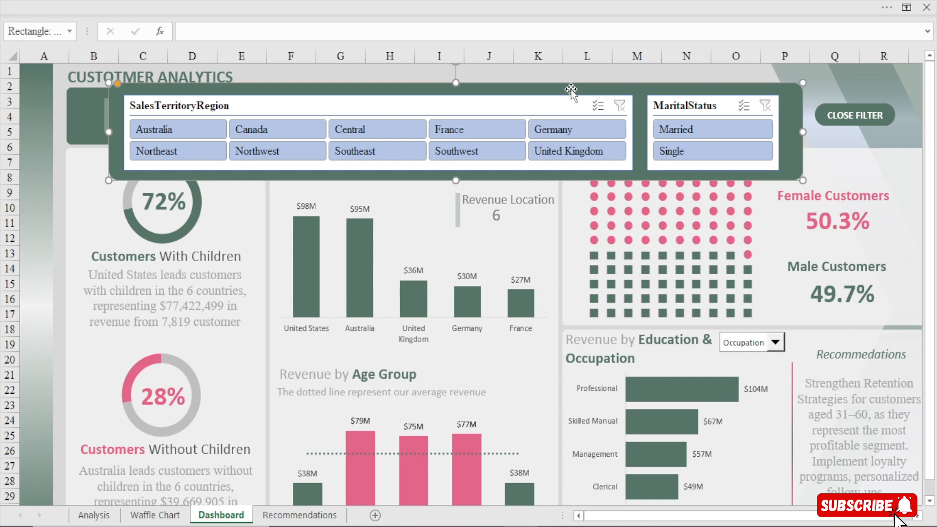
ctrl+click(552, 112)
ctrl+click(719, 110)
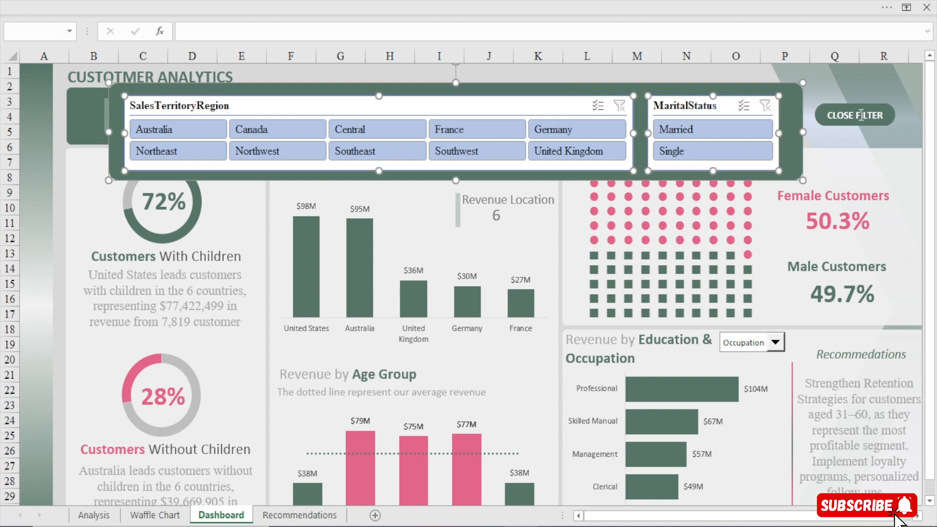
ctrl+click(824, 114)
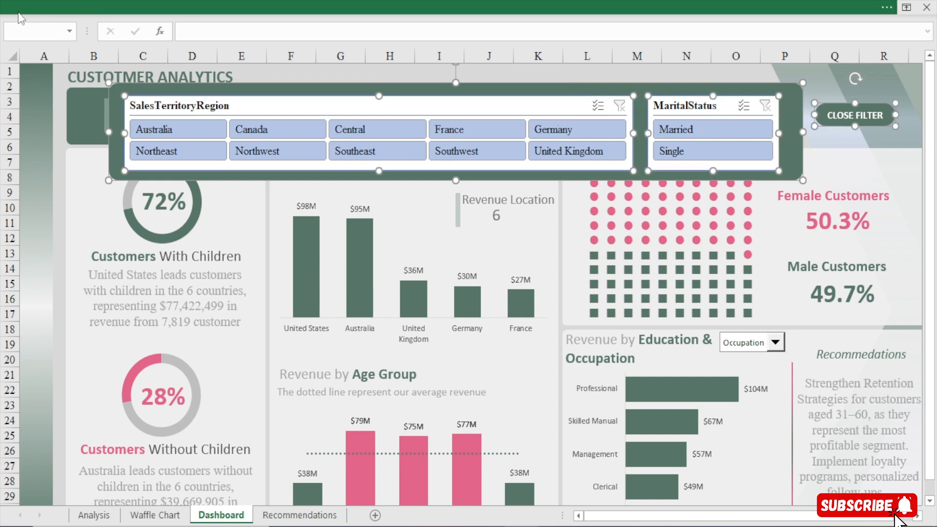
click(22, 27)
text(GRUOU)
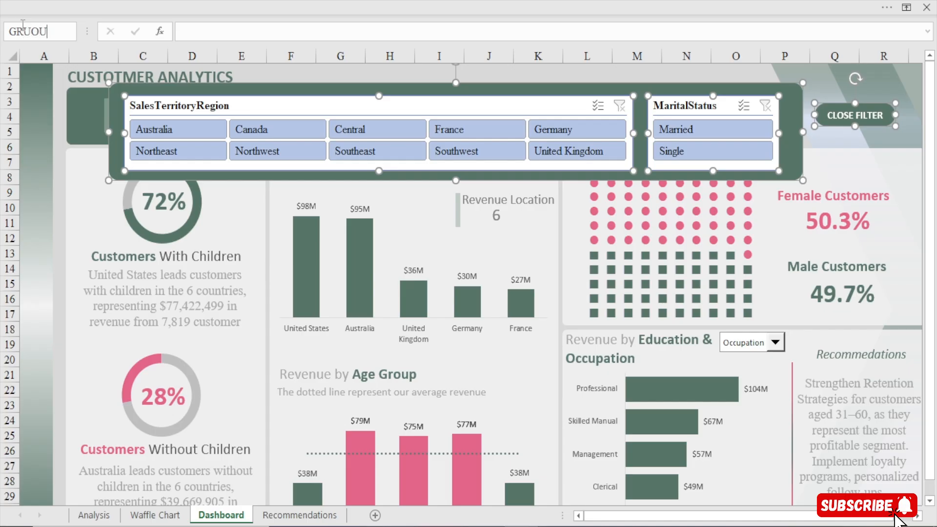
text(PED)
click(326, 72)
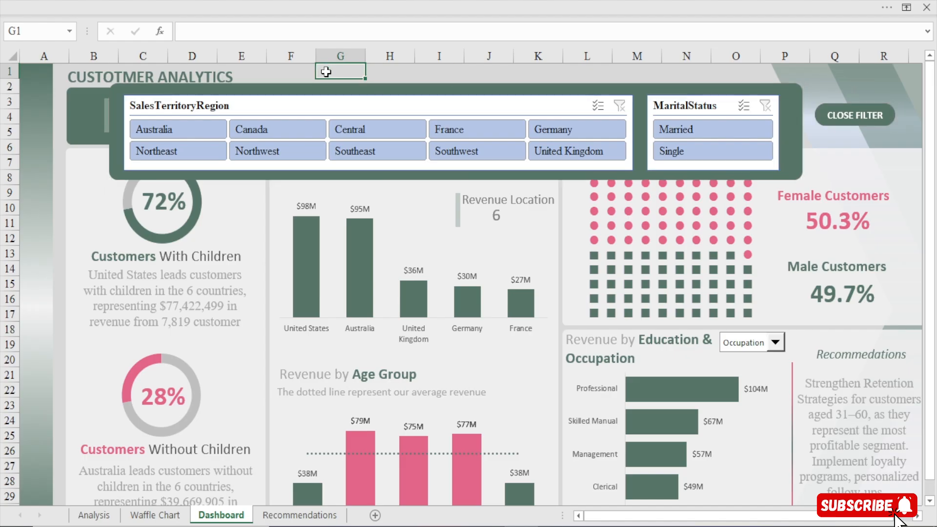
Hide the formula bar, headings and gridlines on the Dashboard sheet
click(368, 1)
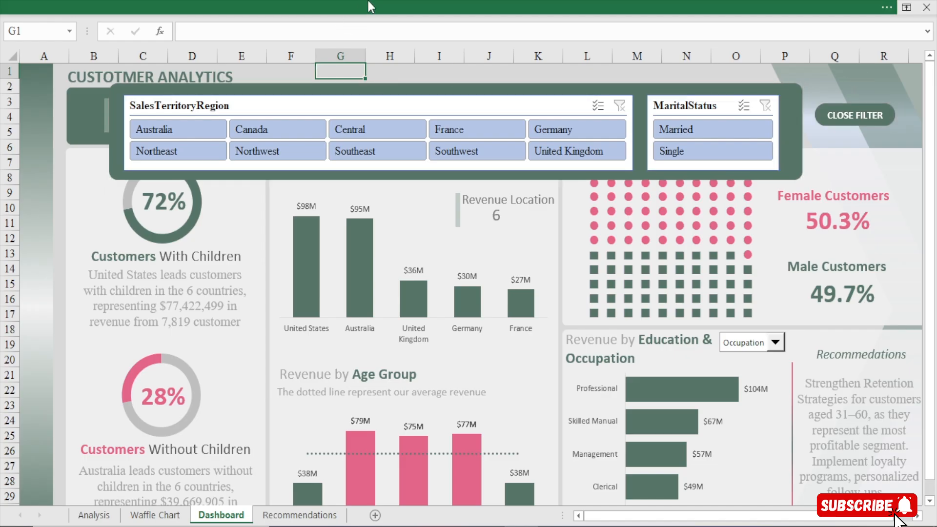
click(243, 65)
click(230, 86)
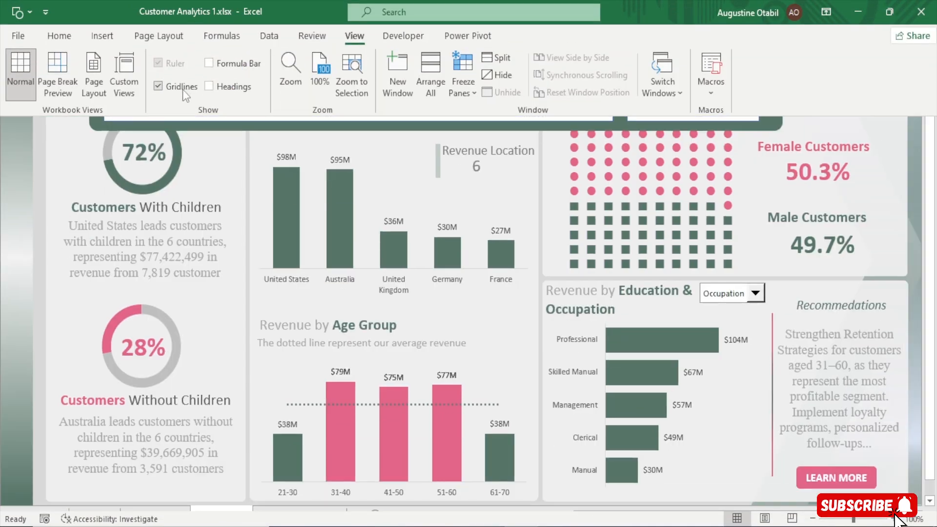
click(161, 86)
Paste the copied ToggleVisibility macro into the Dashboard sheet's VBA code and run it
click(400, 36)
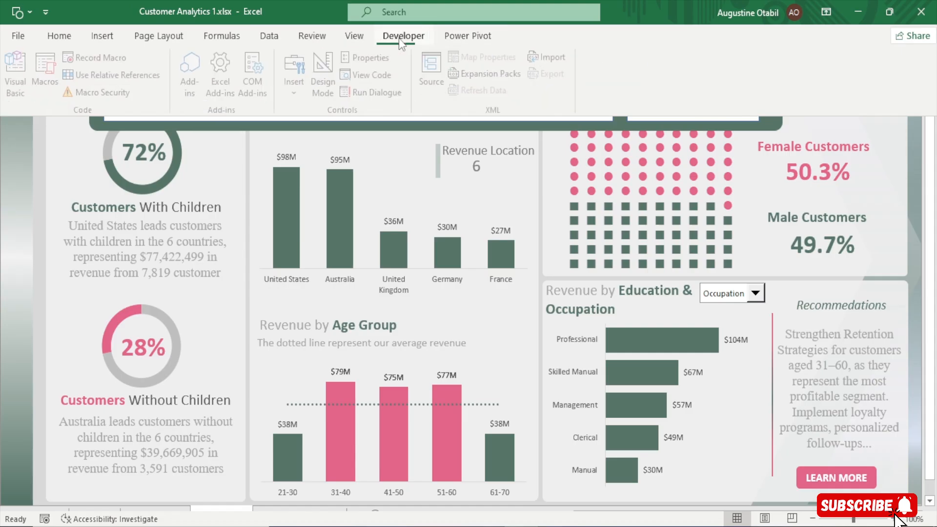
click(19, 63)
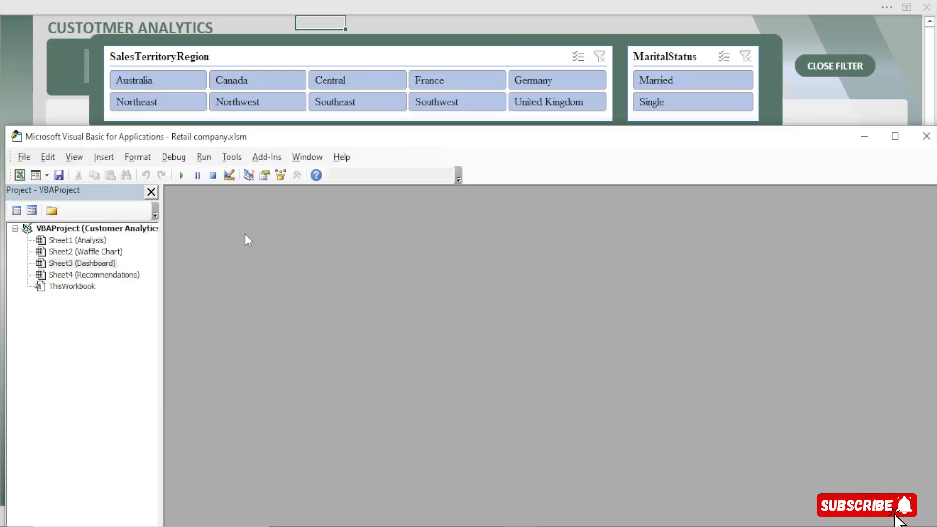
double_click(95, 264)
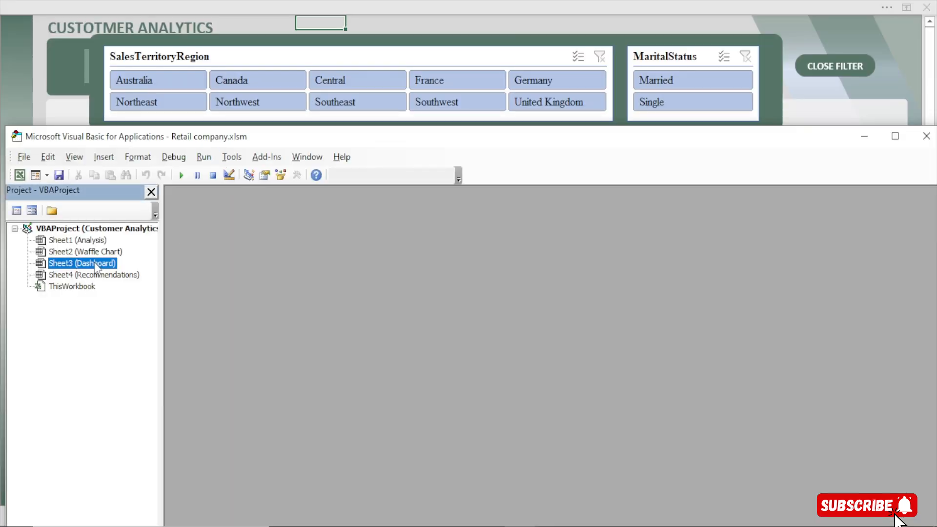
key(ctrl+v)
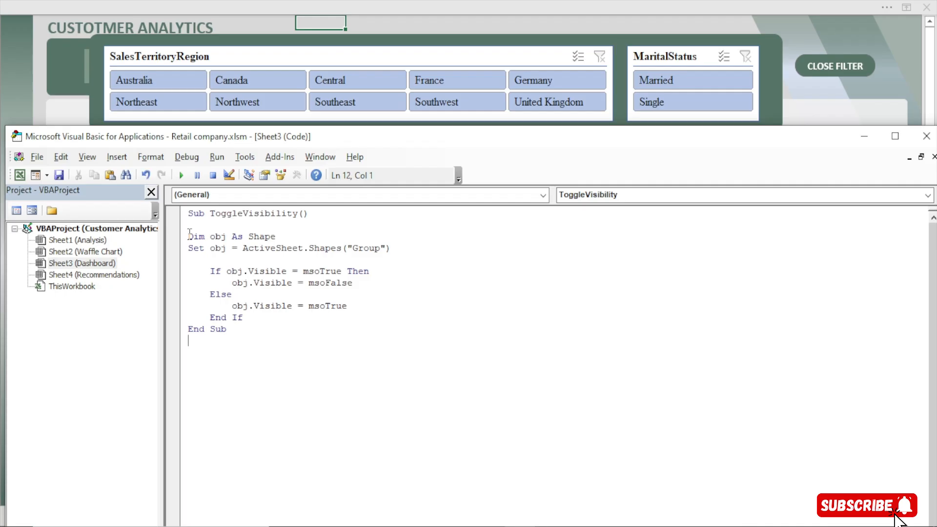
click(180, 175)
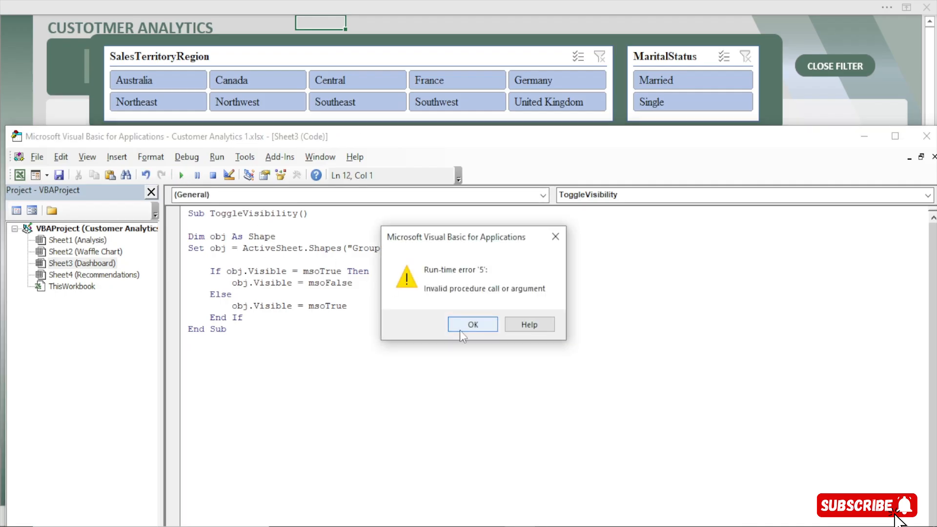
click(472, 324)
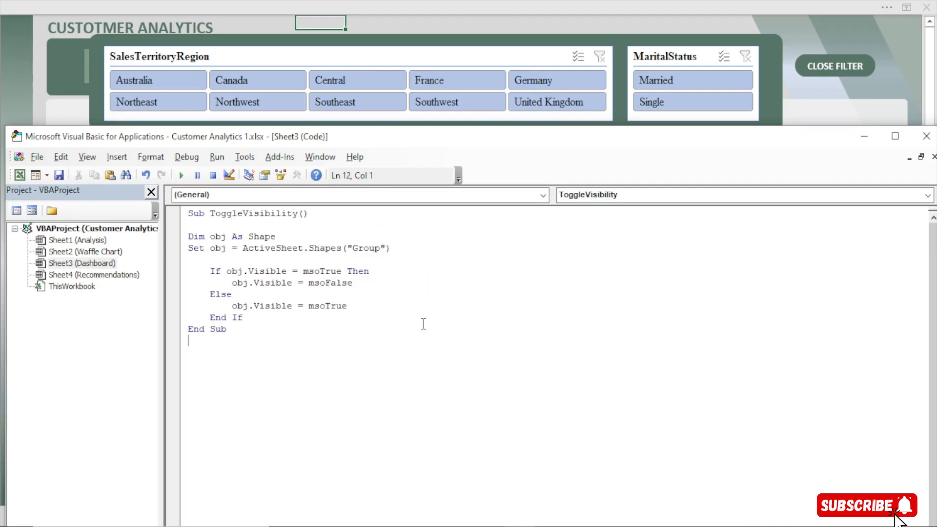
Change the shape name in the ToggleVisibility macro from Group to GROUPED and run the macro again
click(381, 251)
key(BackSpace)
key(BackSpace)
key(BackSpace)
key(BackSpace)
text(ROUPED)
click(236, 337)
click(181, 175)
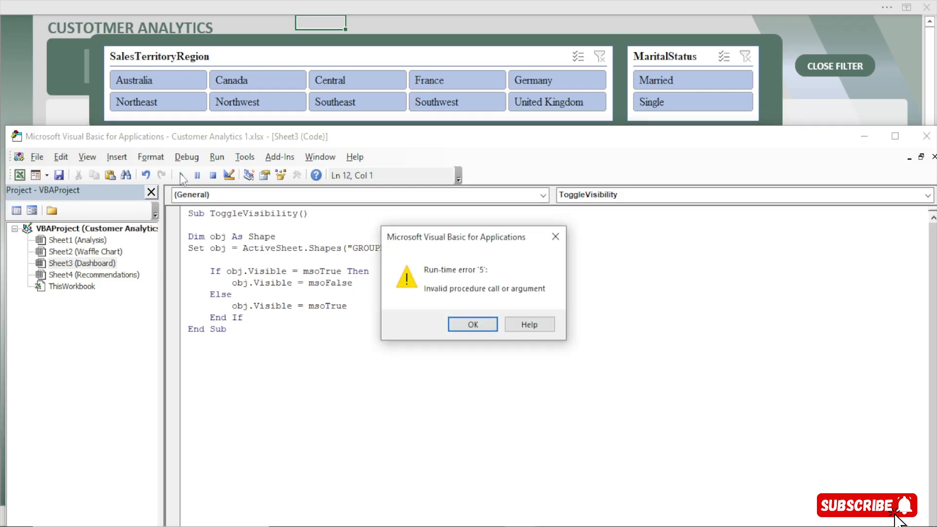